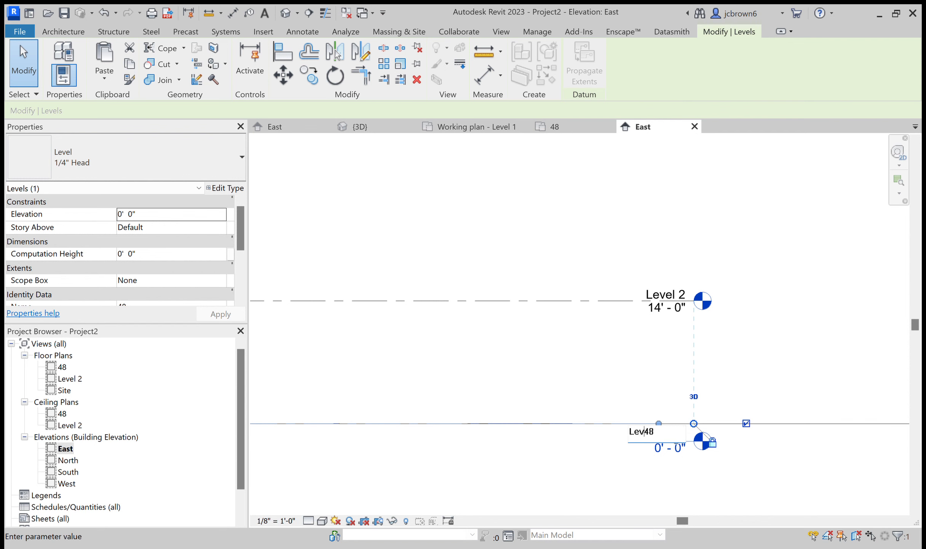
Rename the lower level at elevation 0' - 0" to "Level 48", with a space before the number.
key(Return)
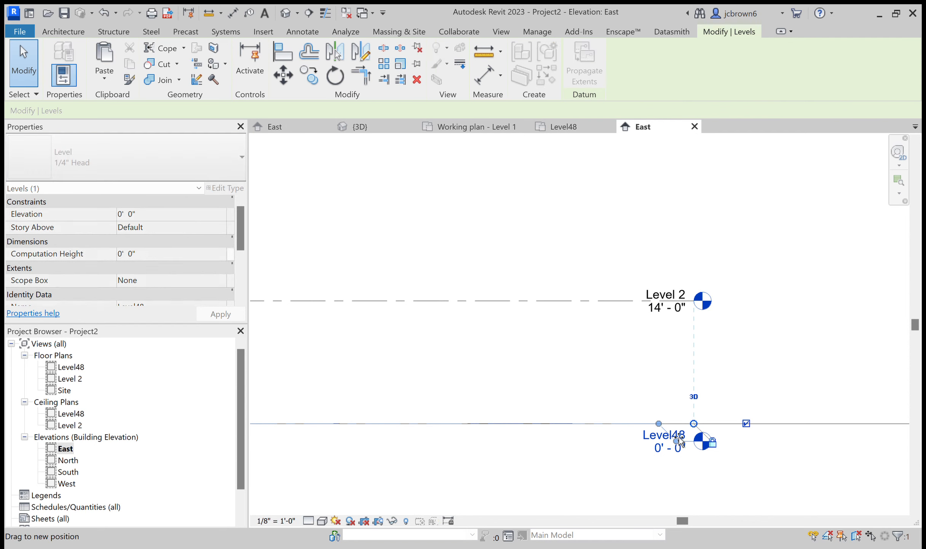
click(672, 438)
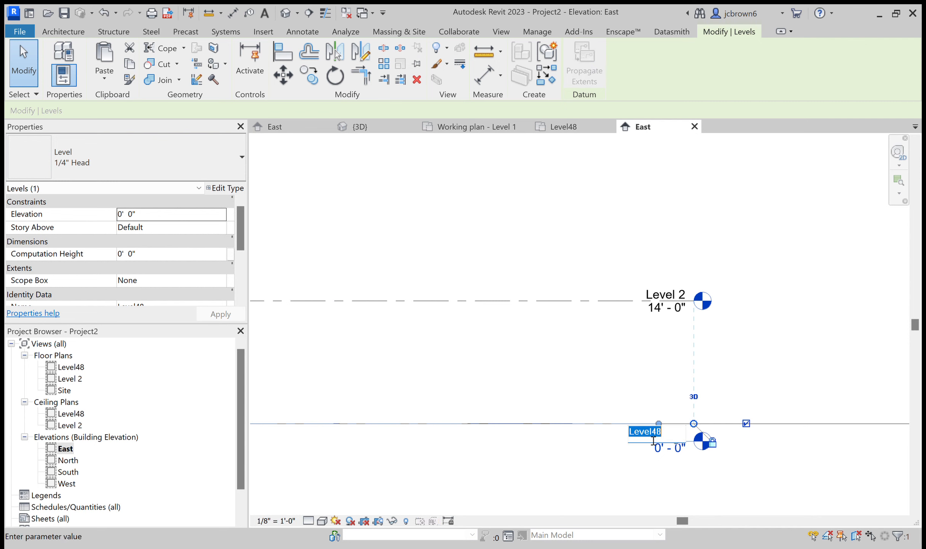
click(652, 438)
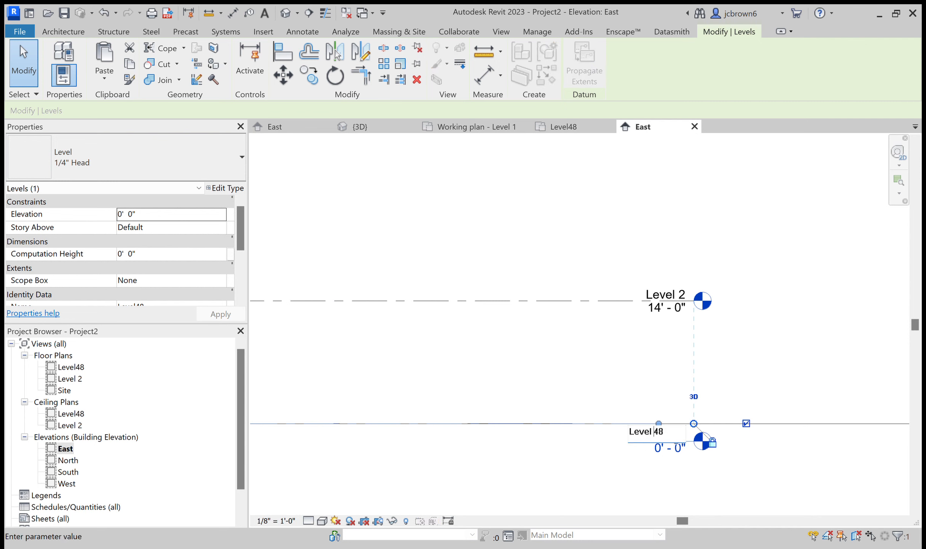
key(Return)
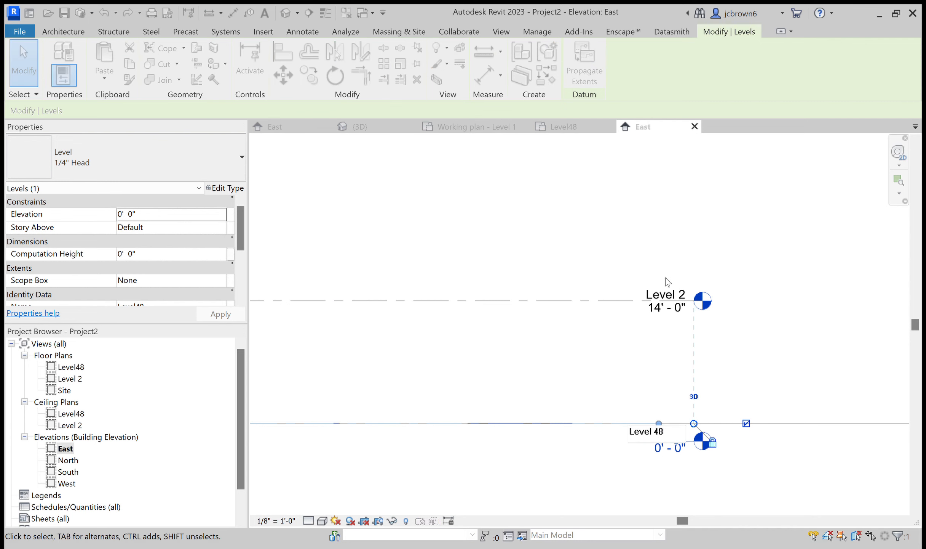
Rename the upper level, Level 2, to "Level 49".
click(655, 295)
click(662, 294)
drag(654, 298, 665, 297)
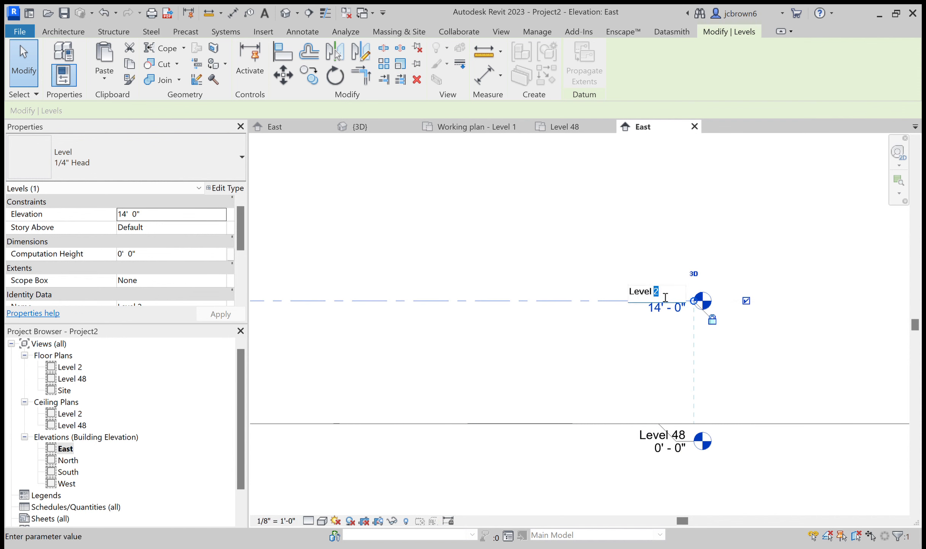
text(49)
key(Return)
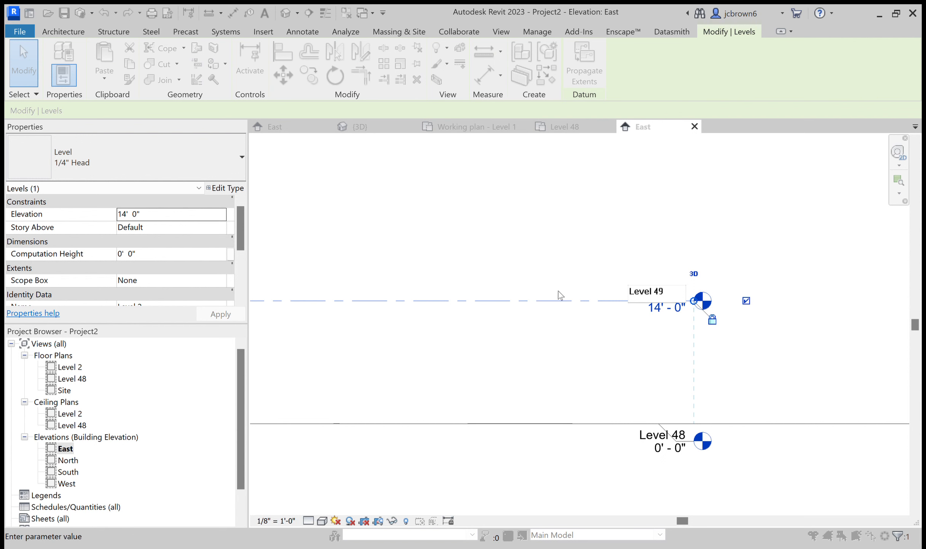
click(507, 289)
middle_drag(600, 313, 596, 358)
scroll(596, 359, down, 1)
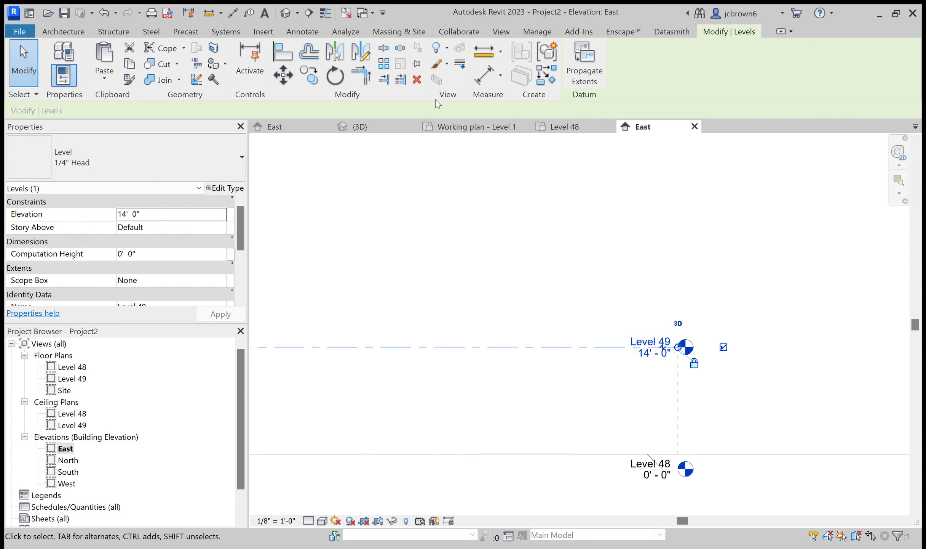
click(82, 28)
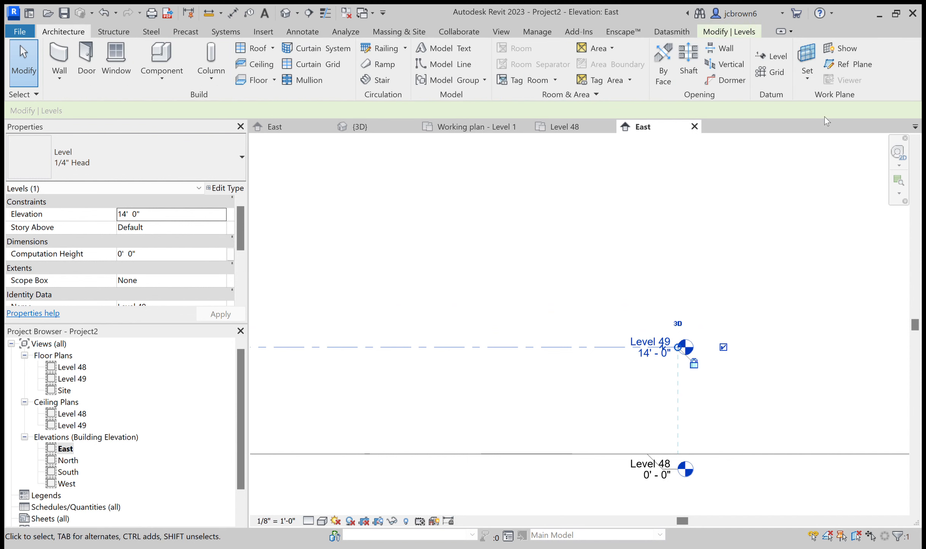
click(772, 56)
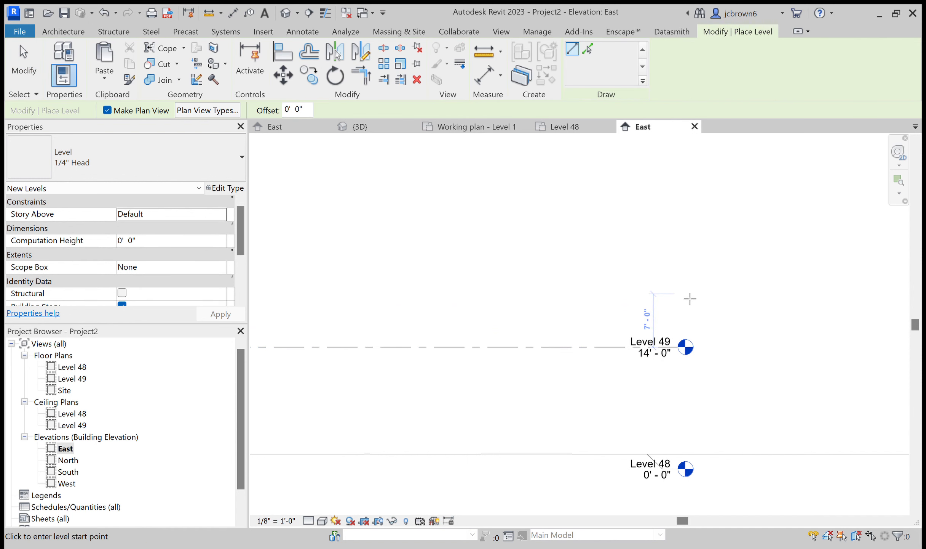
click(684, 233)
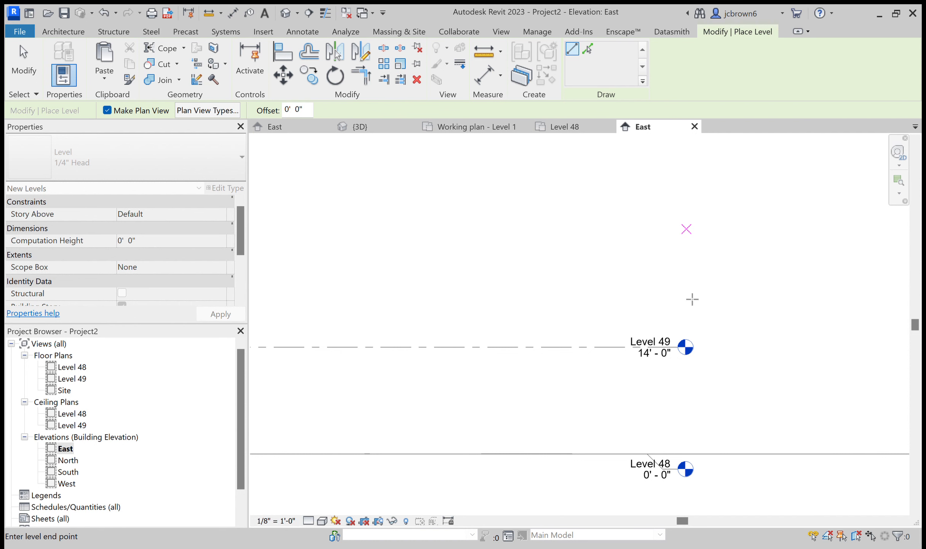
key(Escape)
key(Escape)
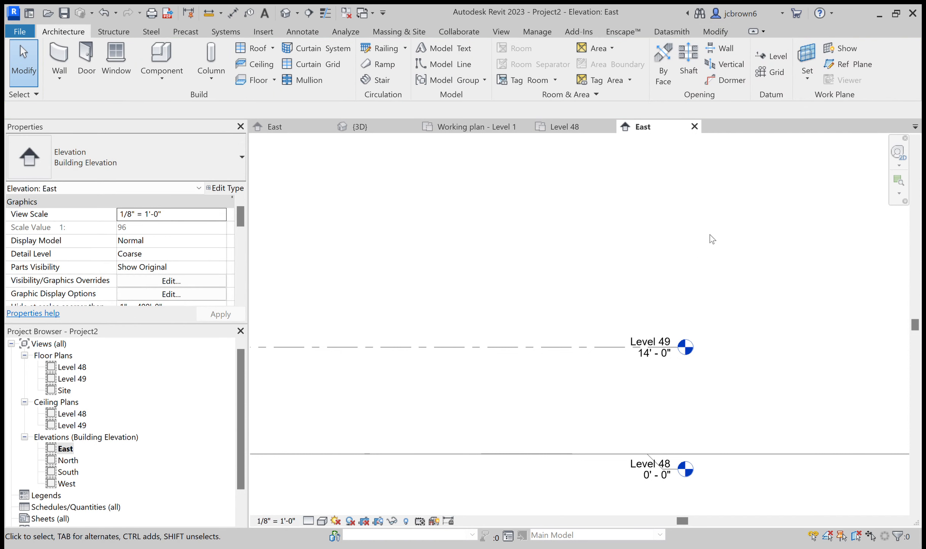
Place a very short new level about 14' - 6" above Level 49 in the East elevation.
scroll(706, 233, down, 3)
middle_drag(712, 279, 755, 337)
scroll(723, 271, up, 2)
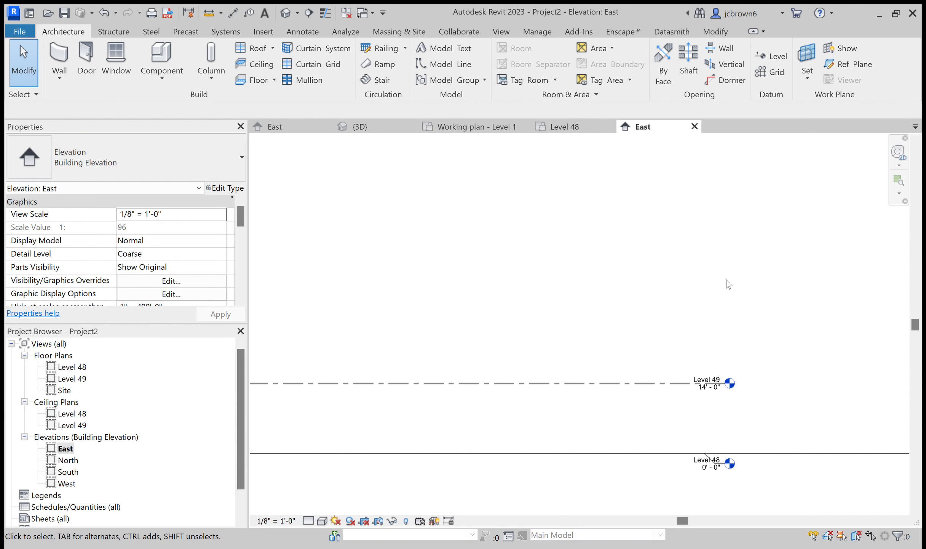
click(765, 57)
click(730, 314)
click(742, 321)
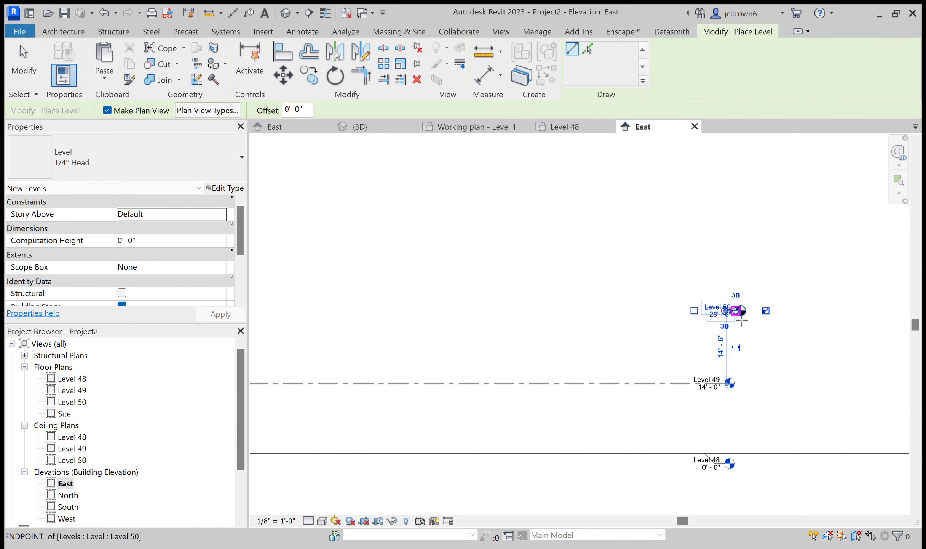
scroll(743, 316, up, 1)
scroll(711, 334, up, 1)
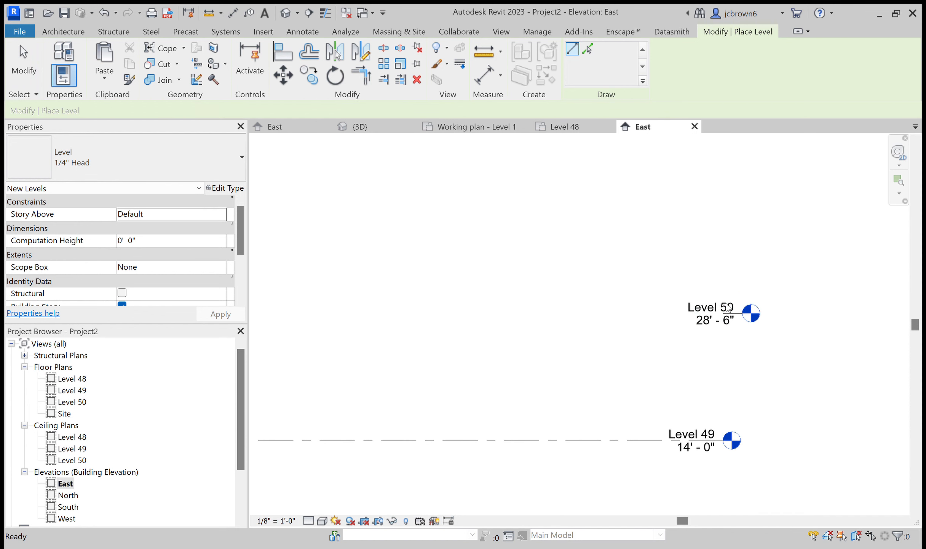
key(Escape)
key(Escape)
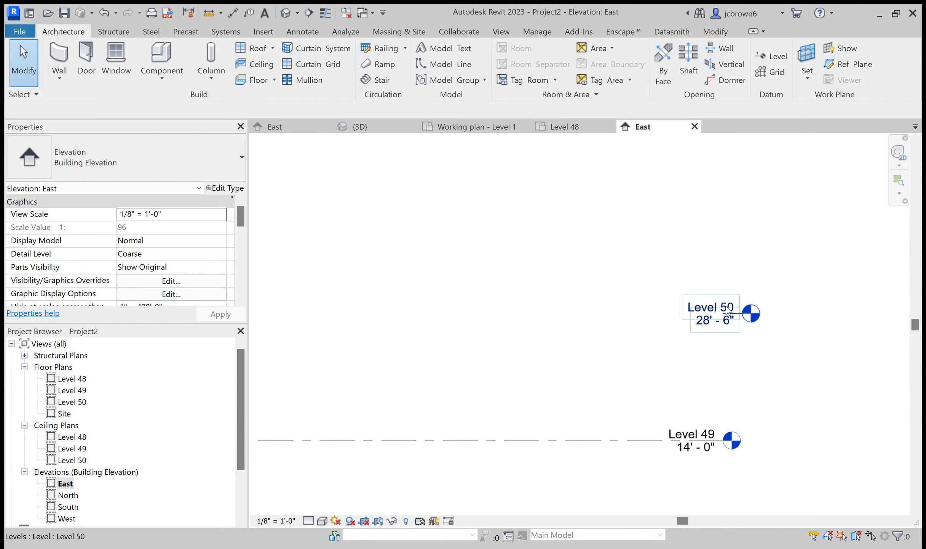
Set Level 50's elevation to 13' - 0" and delete that level.
click(711, 332)
scroll(705, 376, down, 1)
middle_drag(705, 364, 702, 306)
click(689, 386)
click(688, 360)
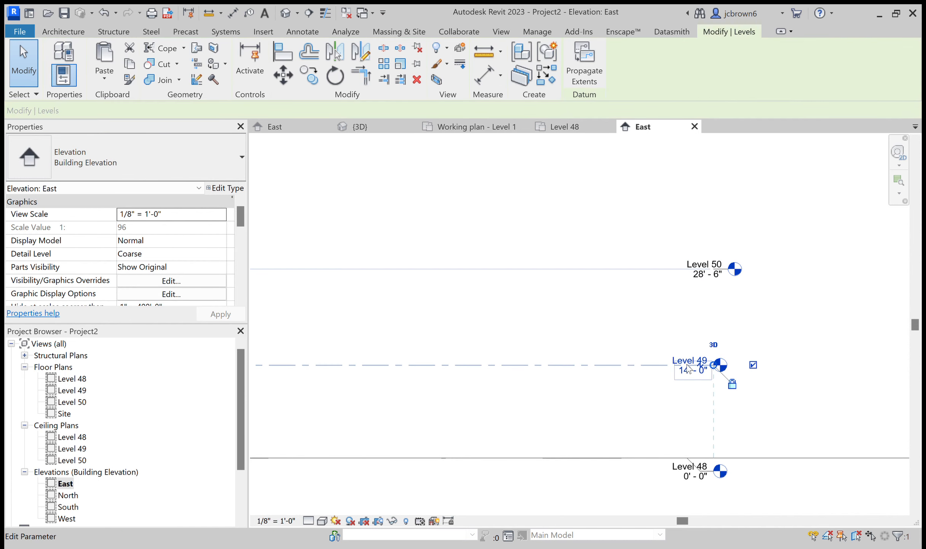
key(Escape)
click(699, 280)
click(701, 281)
drag(703, 283, 658, 285)
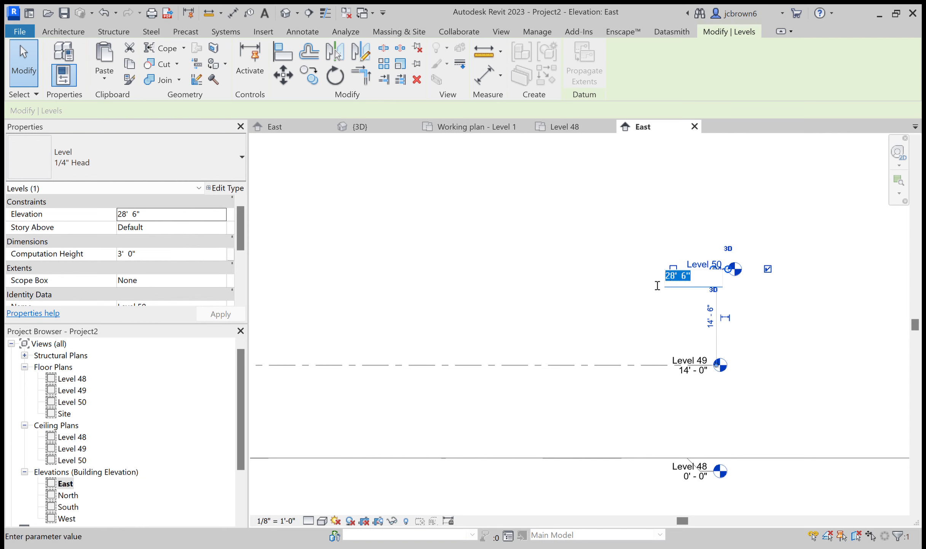
text(1)
key(Return)
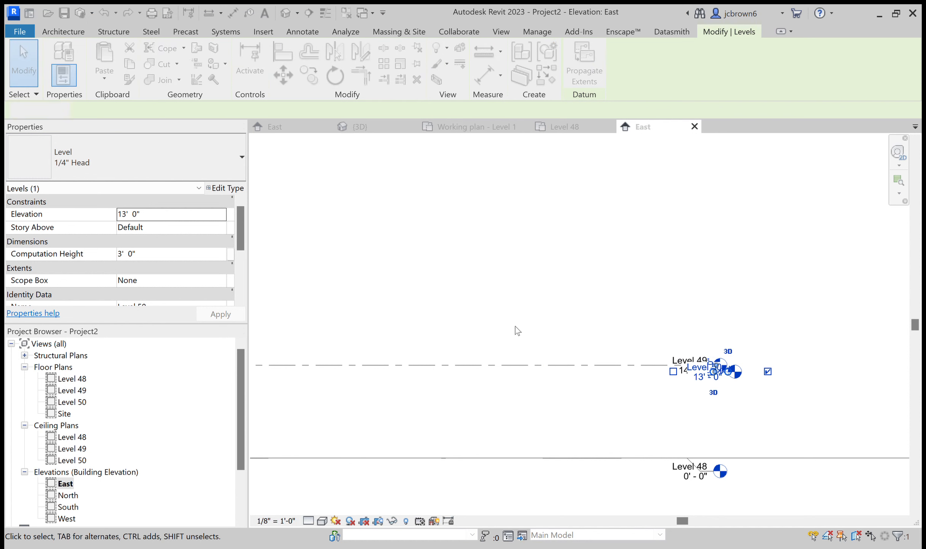
key(Delete)
click(644, 365)
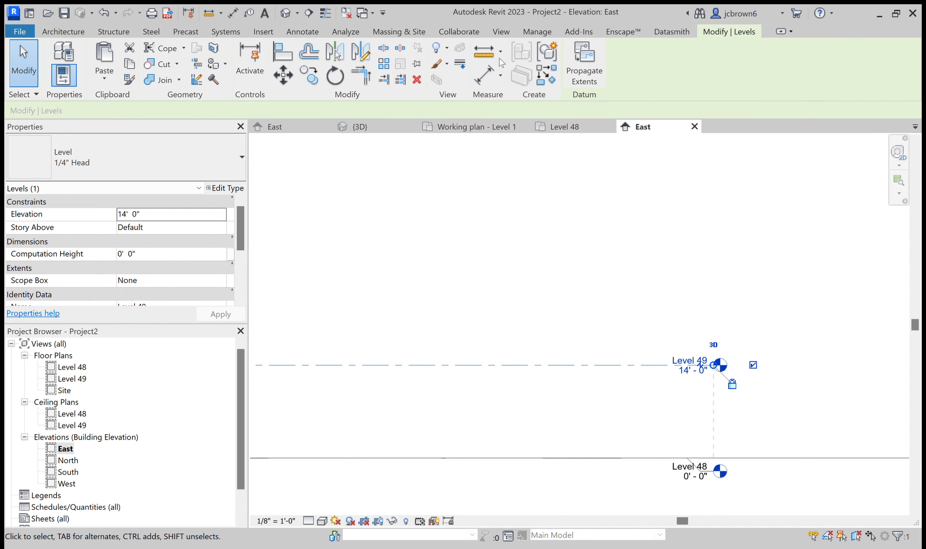
click(57, 32)
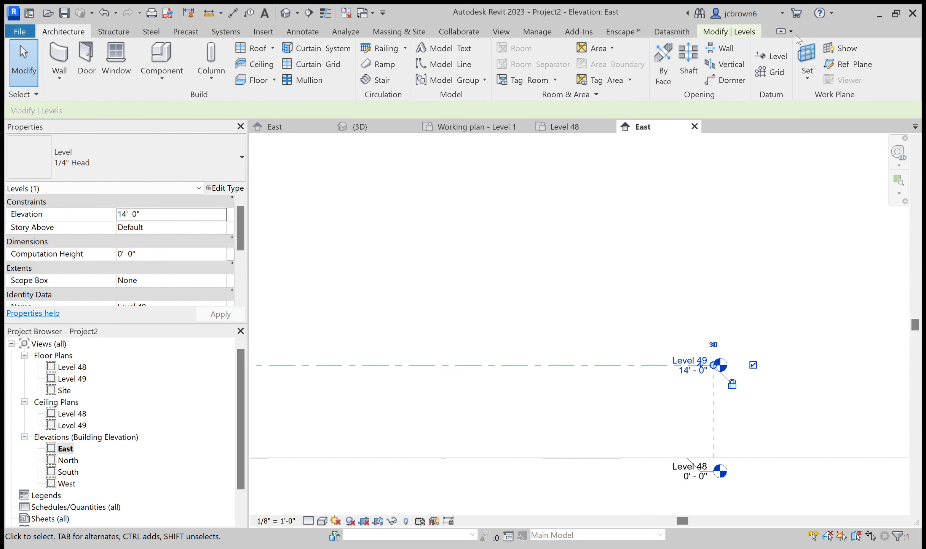
click(770, 56)
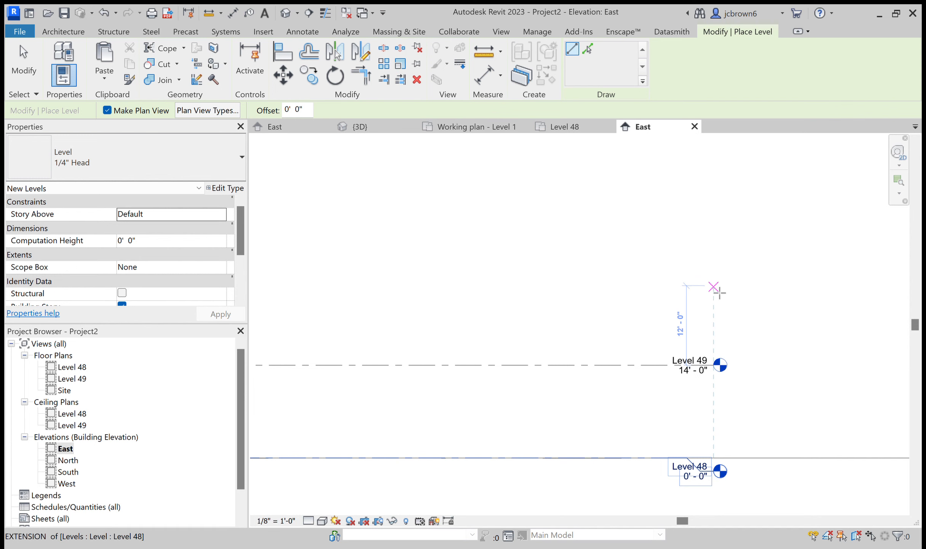
click(721, 280)
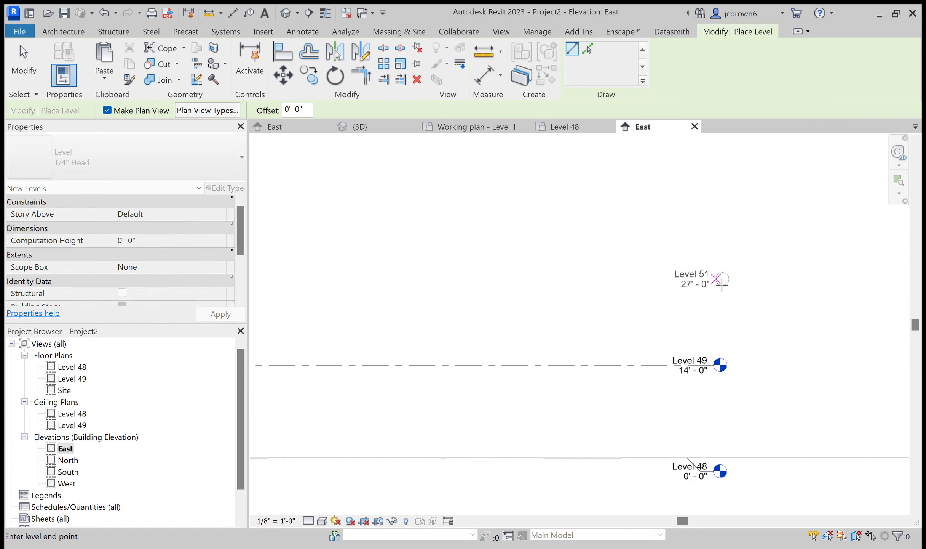
key(Escape)
key(Escape)
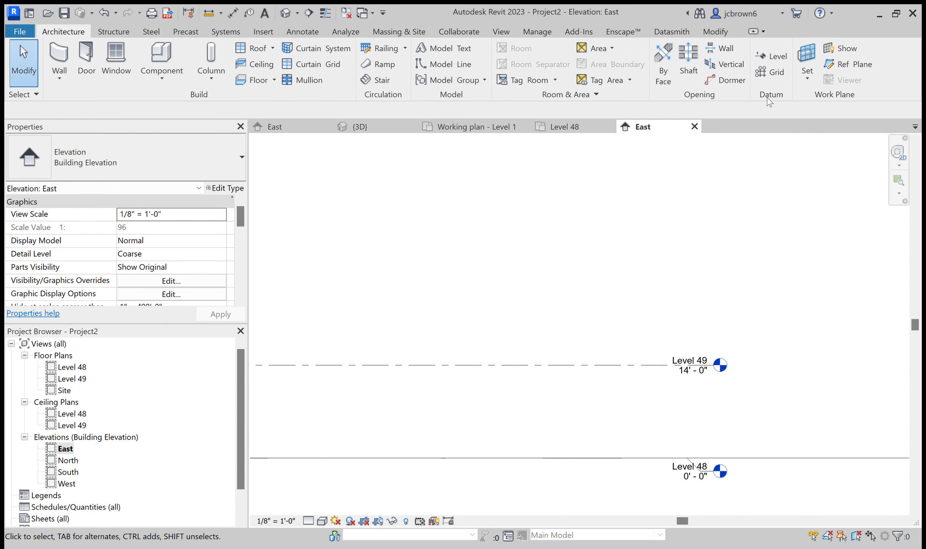
Draw a short new level about 15' - 0" above Level 49, ending in line with the existing level heads.
click(767, 55)
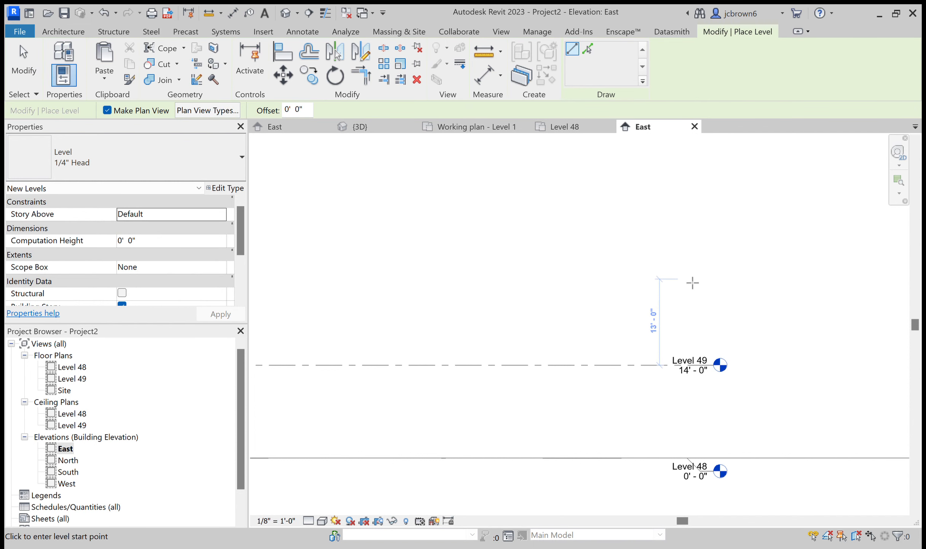
click(647, 265)
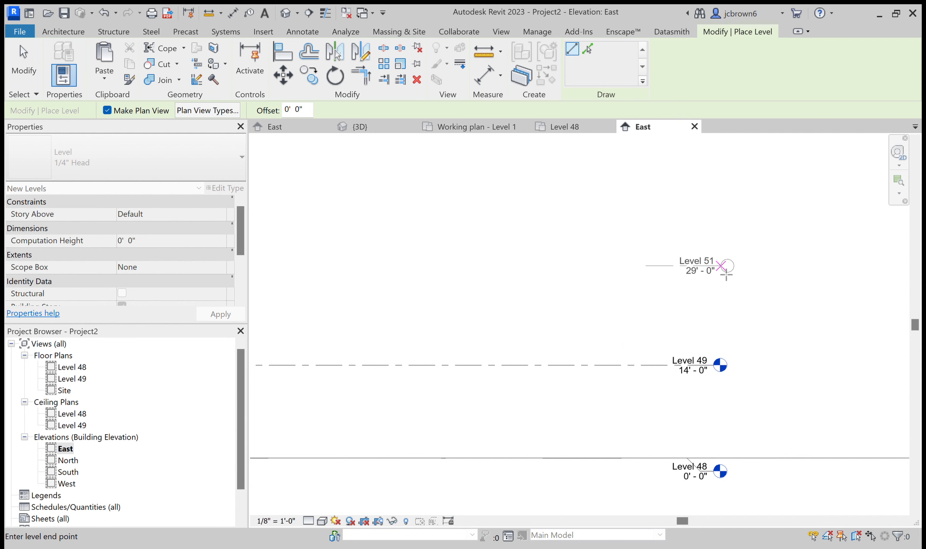
click(722, 275)
key(Escape)
key(Escape)
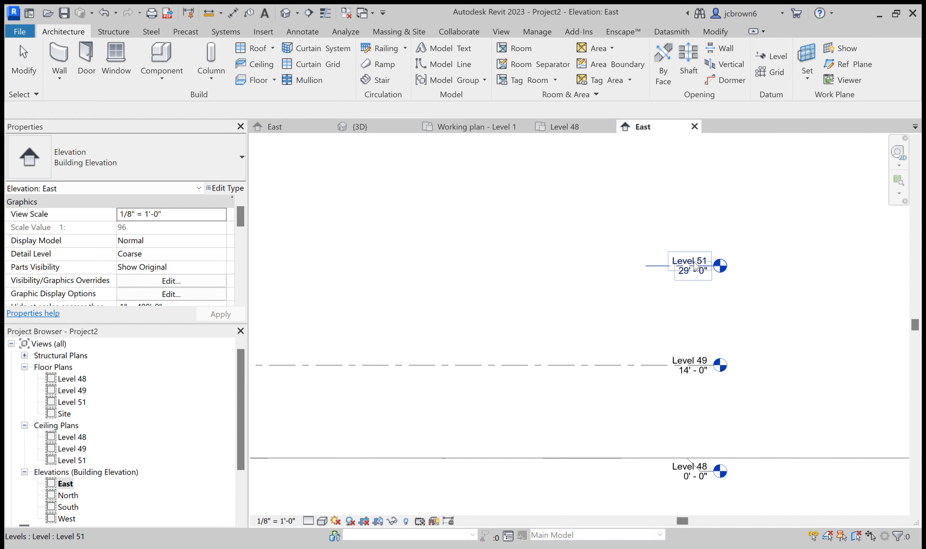
Rename the newly drawn topmost level to "Level 50".
click(695, 265)
click(695, 260)
drag(688, 260, 684, 261)
text(0)
key(Return)
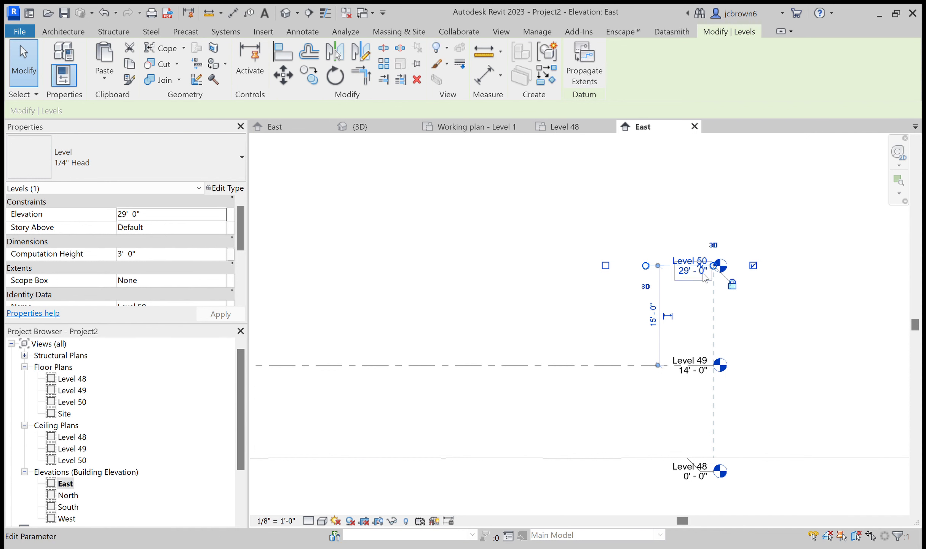
key(Escape)
Try an elevation of 13' - 0" for Level 50 and undo the change.
click(686, 270)
click(690, 272)
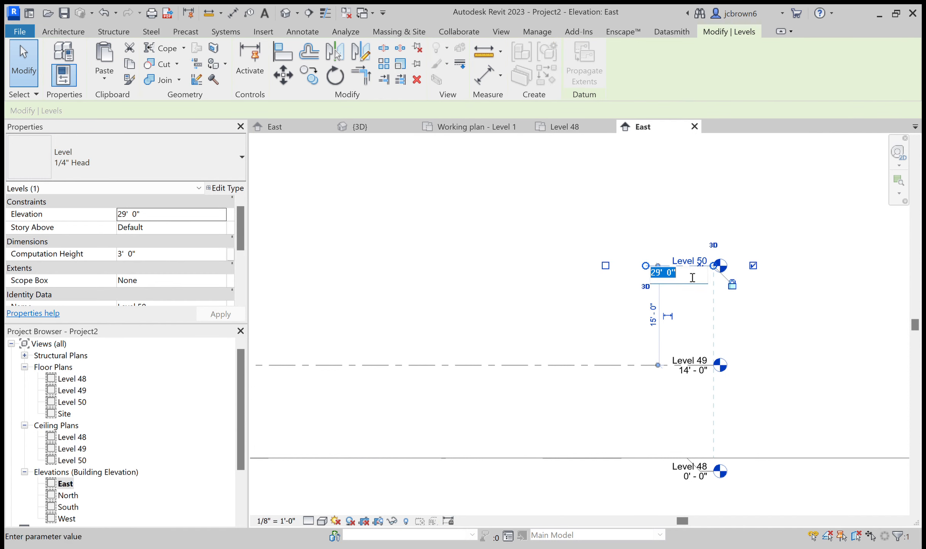
drag(663, 273, 645, 280)
text(13)
key(Return)
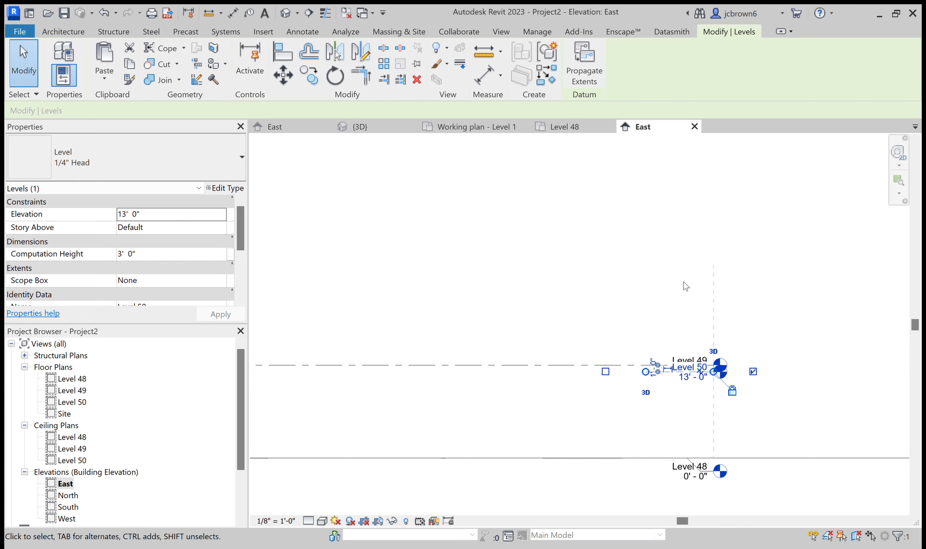
click(642, 416)
click(693, 374)
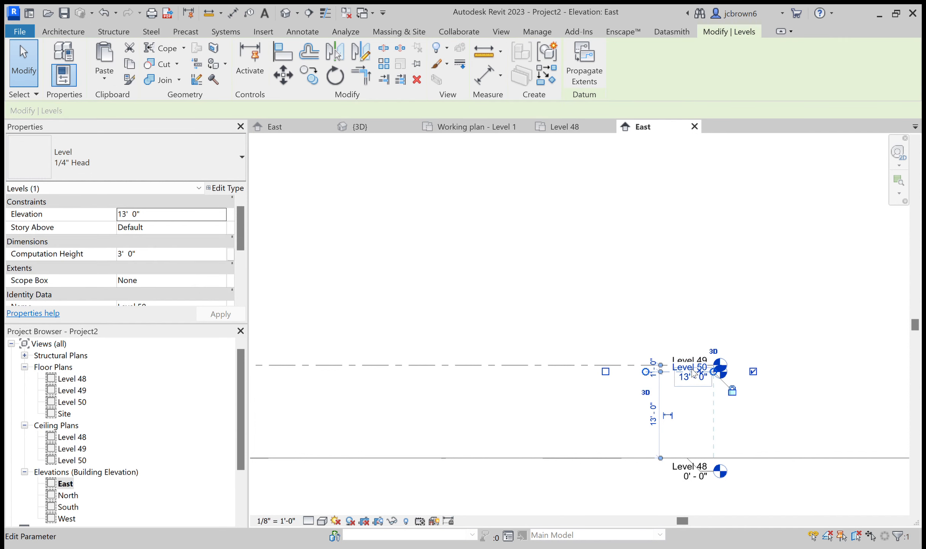
key(ctrl+z)
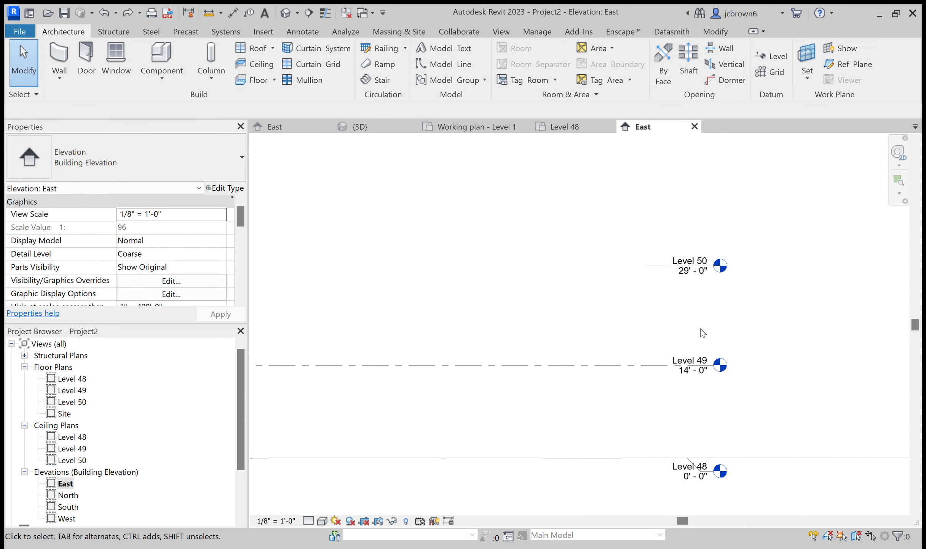
Set Level 50's elevation to 26' - 0" and deselect the level.
click(682, 274)
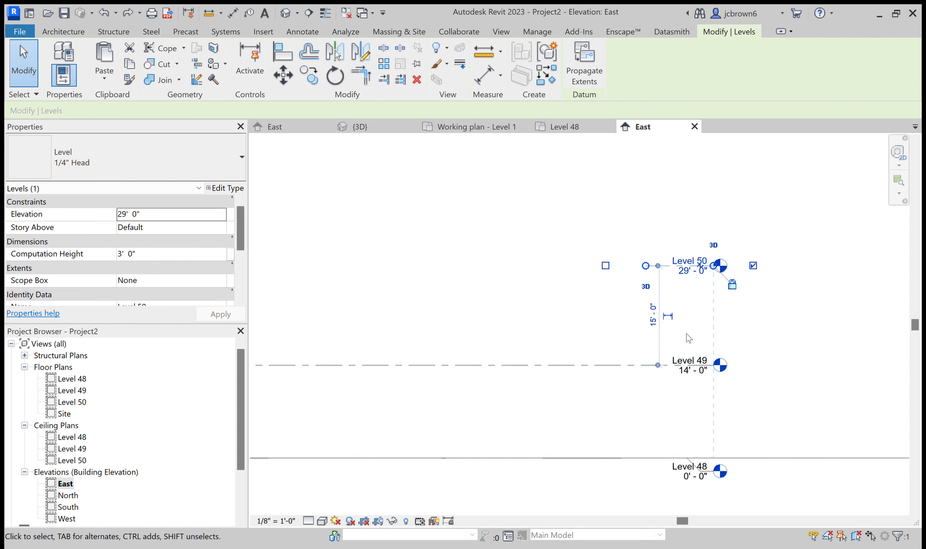
click(686, 280)
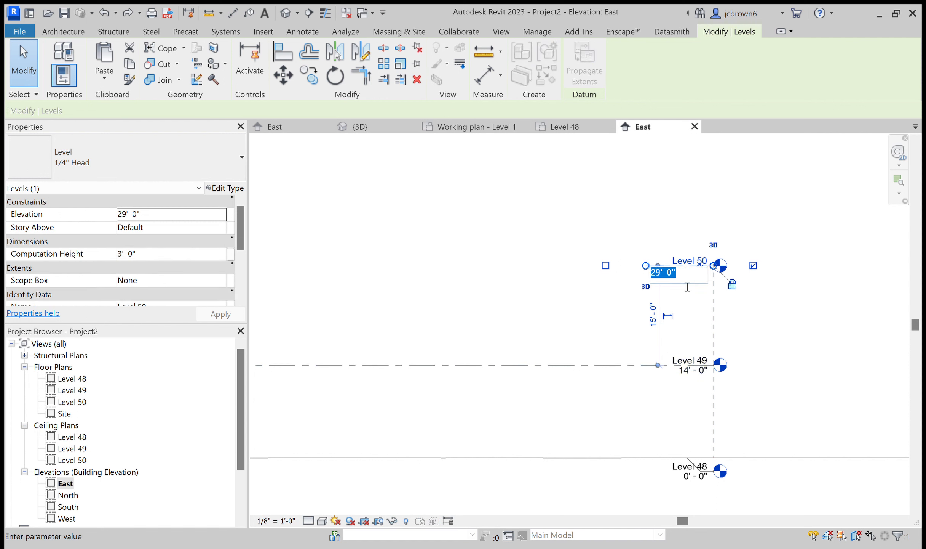
drag(662, 274, 651, 275)
text(26)
key(Return)
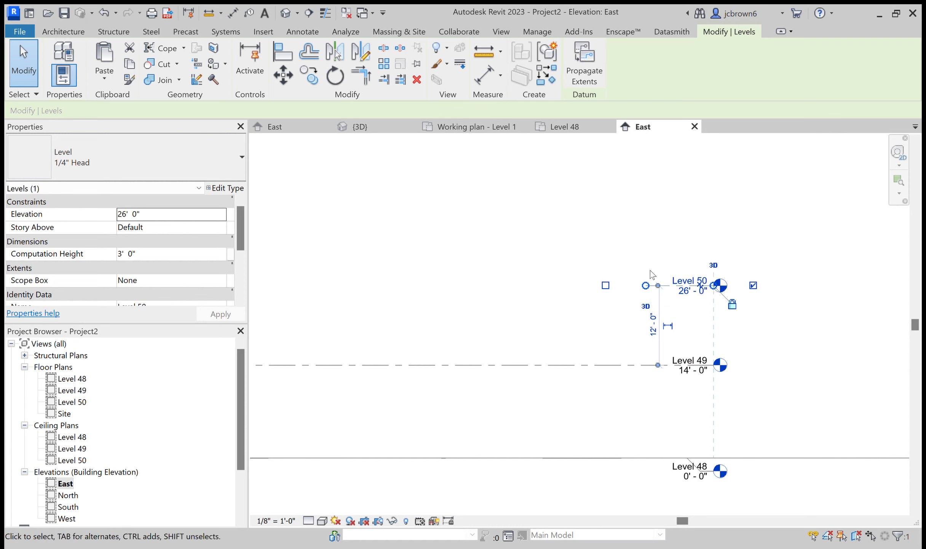
click(846, 319)
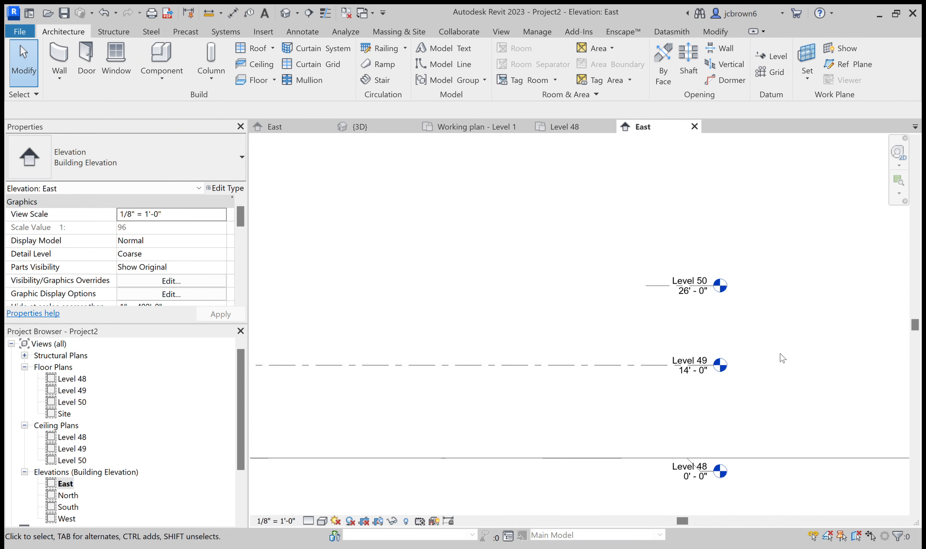
Set Level 50's elevation to 27' - 0" and deselect the level.
click(688, 294)
click(688, 294)
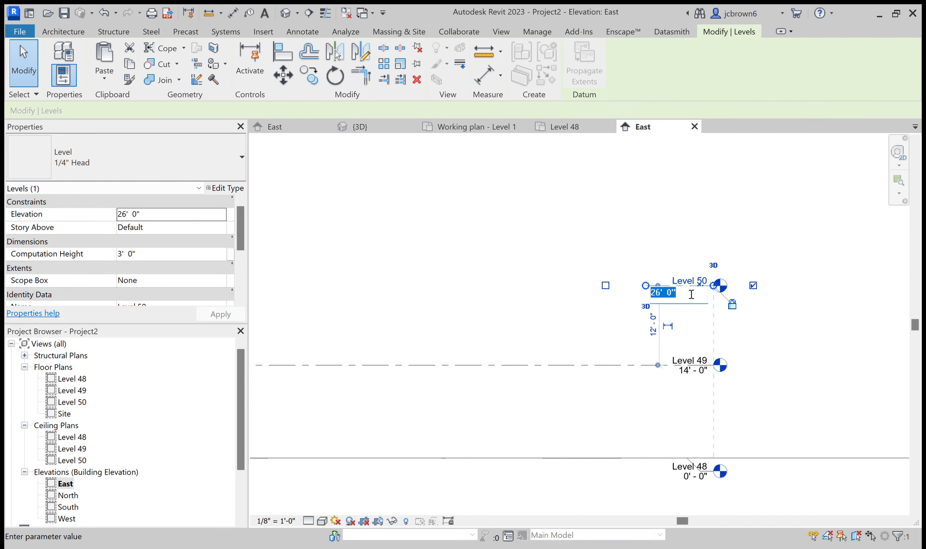
click(664, 297)
text(7)
key(Return)
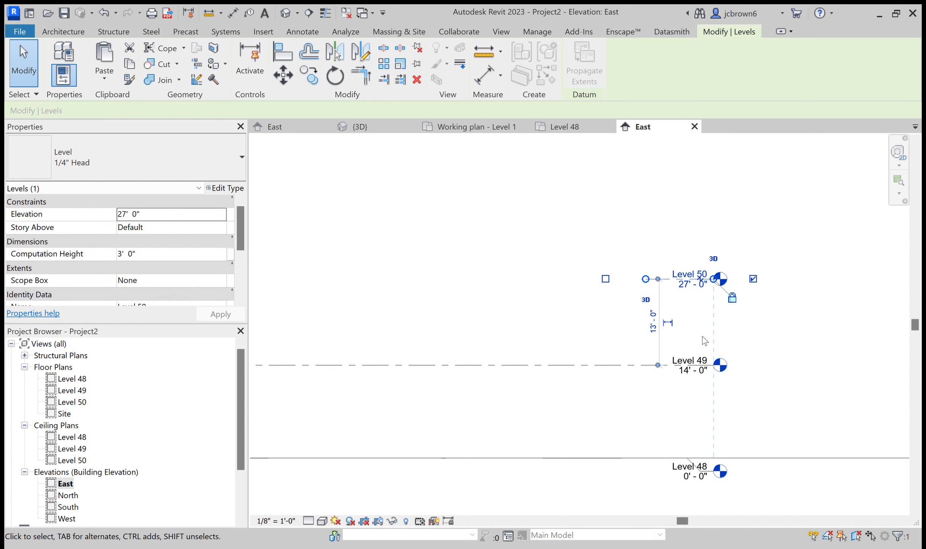
click(798, 366)
scroll(761, 365, down, 1)
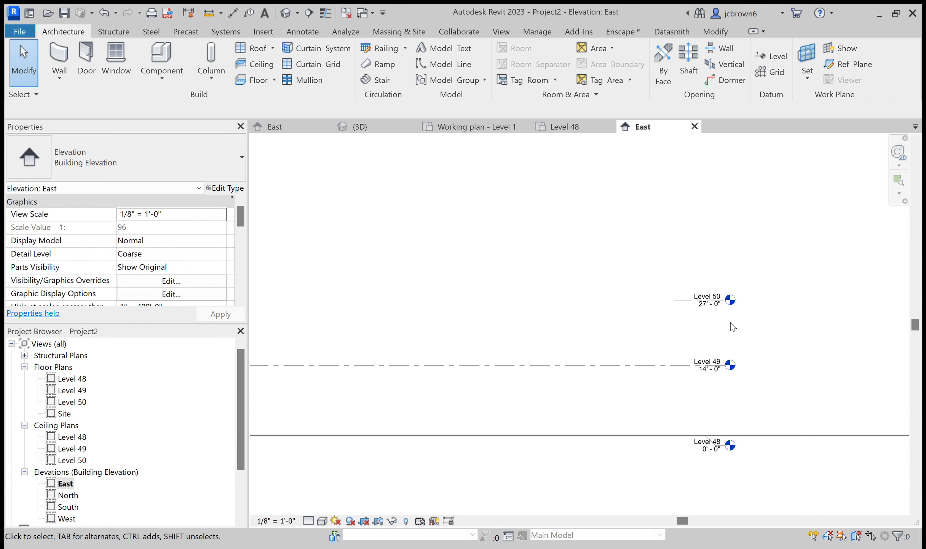
click(674, 299)
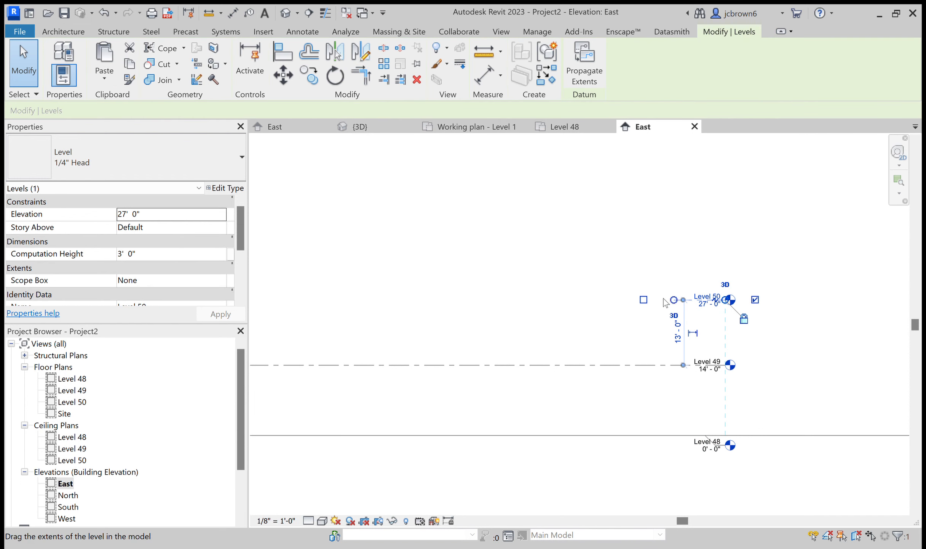
click(777, 250)
scroll(784, 314, down, 2)
middle_drag(712, 349, 776, 338)
click(805, 297)
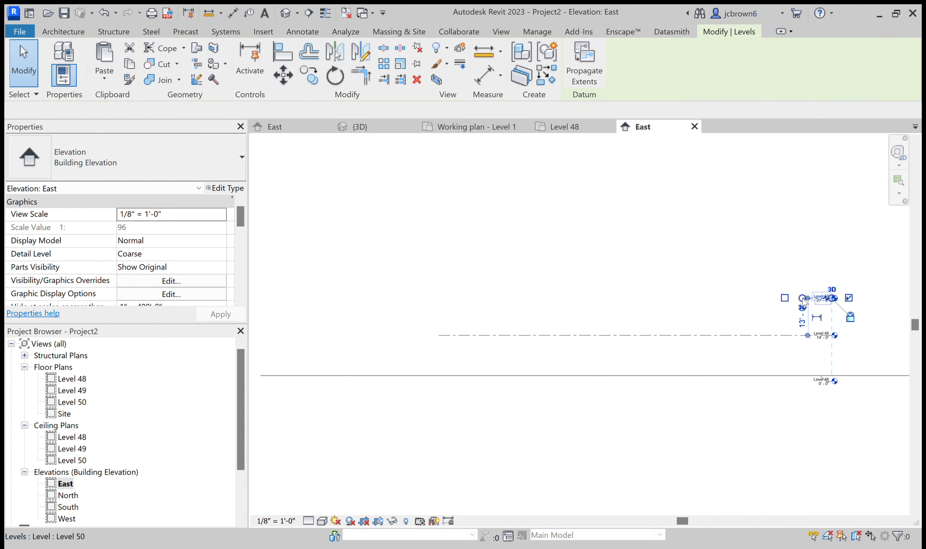
click(755, 319)
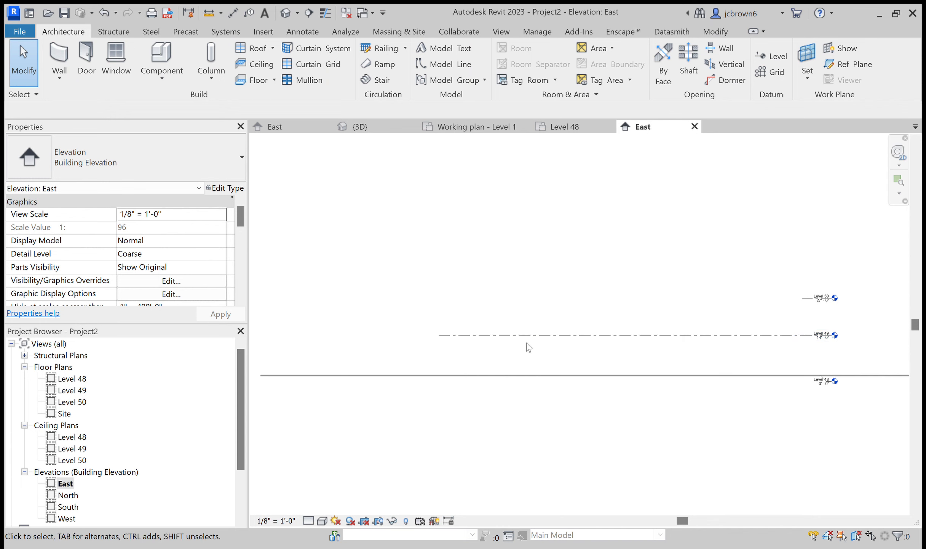
Open the Level 48 floor plan.
click(72, 390)
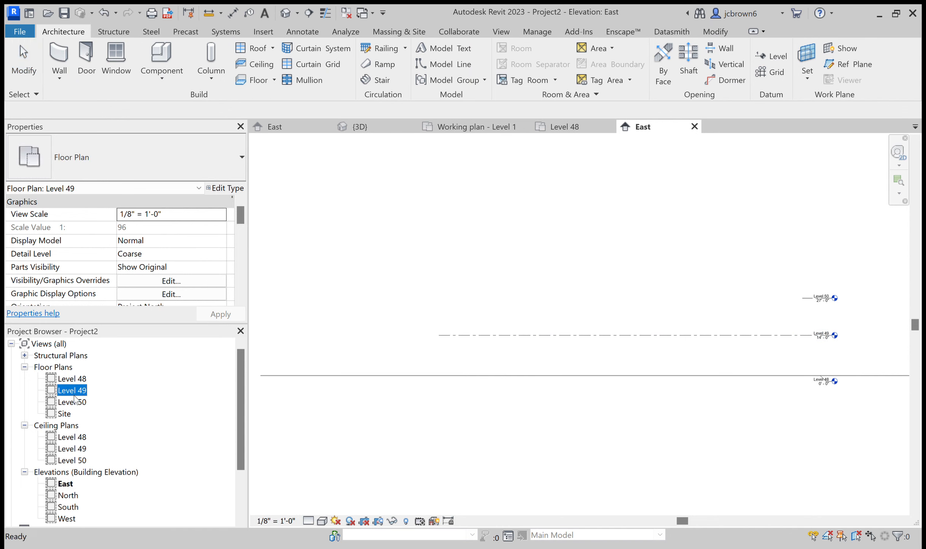
click(72, 380)
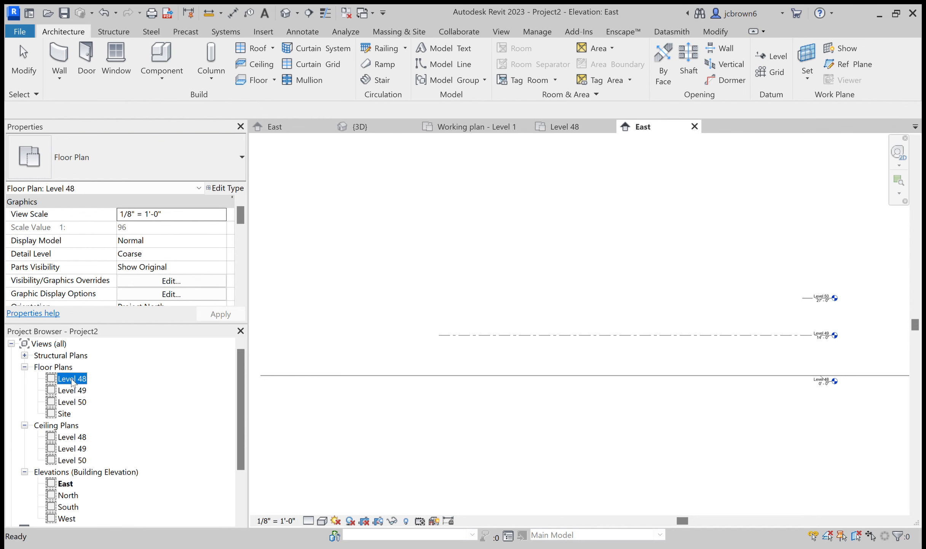
double_click(72, 379)
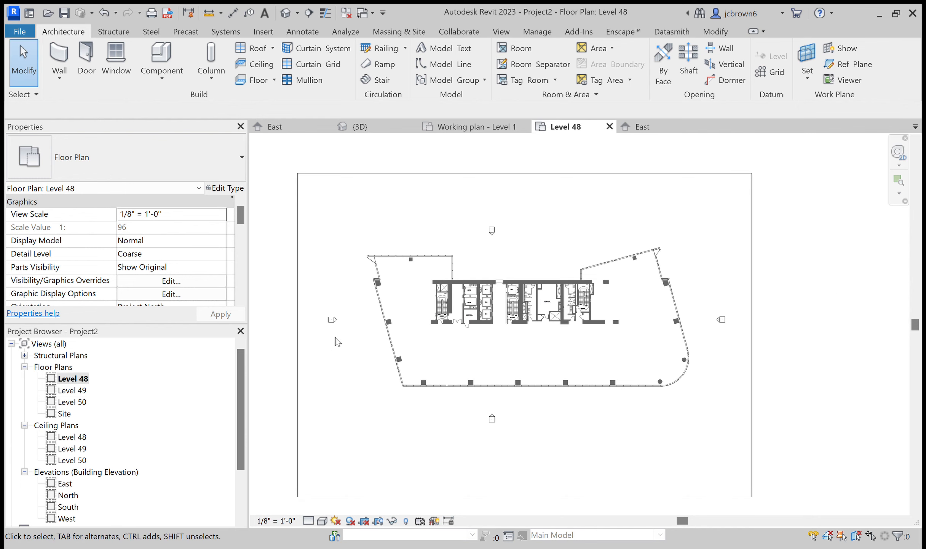
Prepare a new wall of type Curtain Wall 1 with its height set up to Level 49.
scroll(401, 322, up, 5)
middle_drag(400, 322, 408, 365)
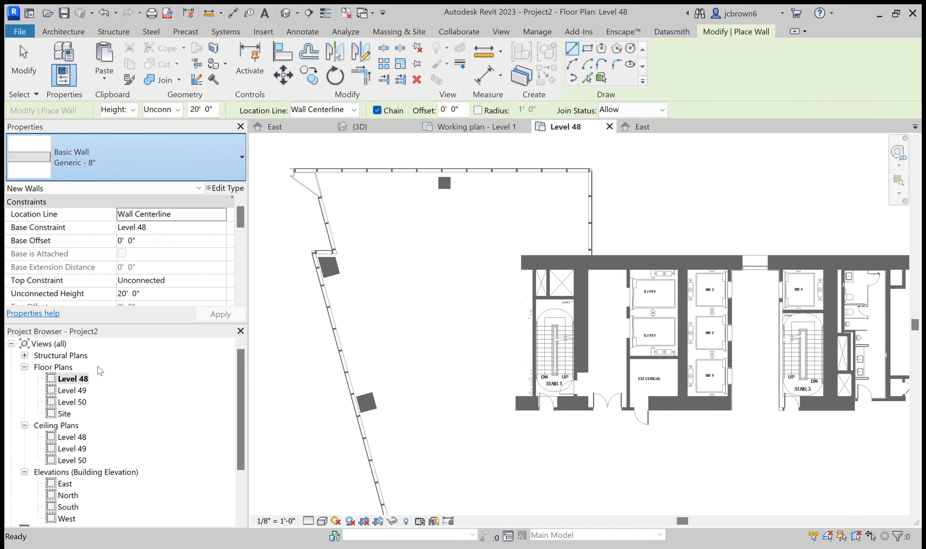
click(129, 367)
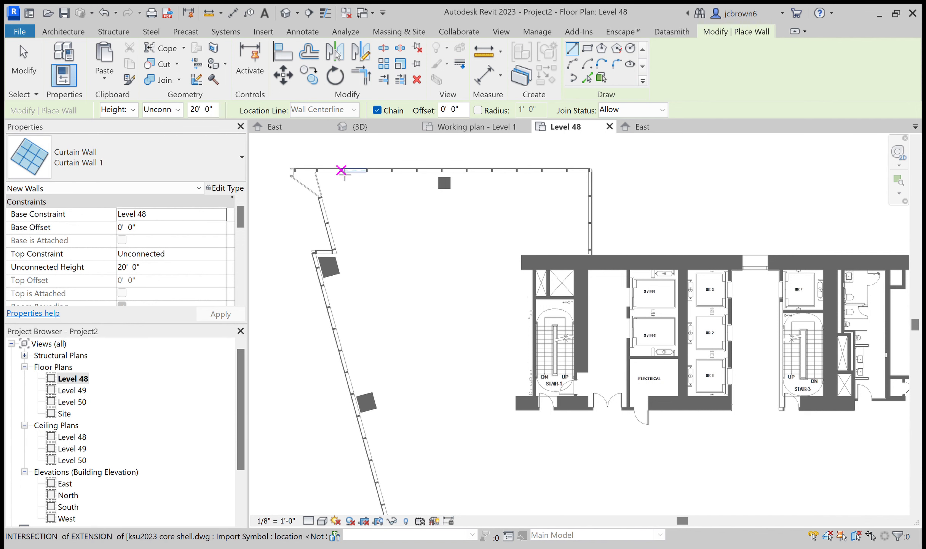
click(165, 110)
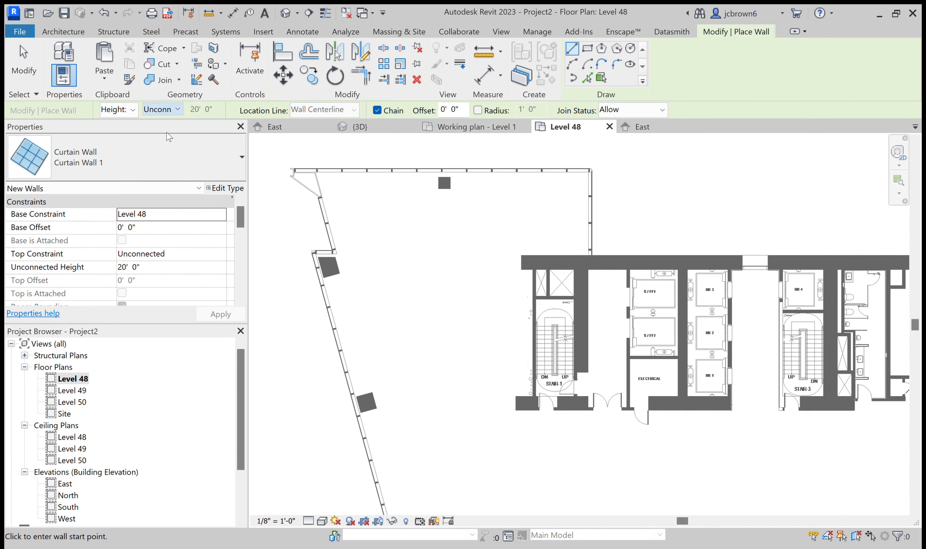
key(Down)
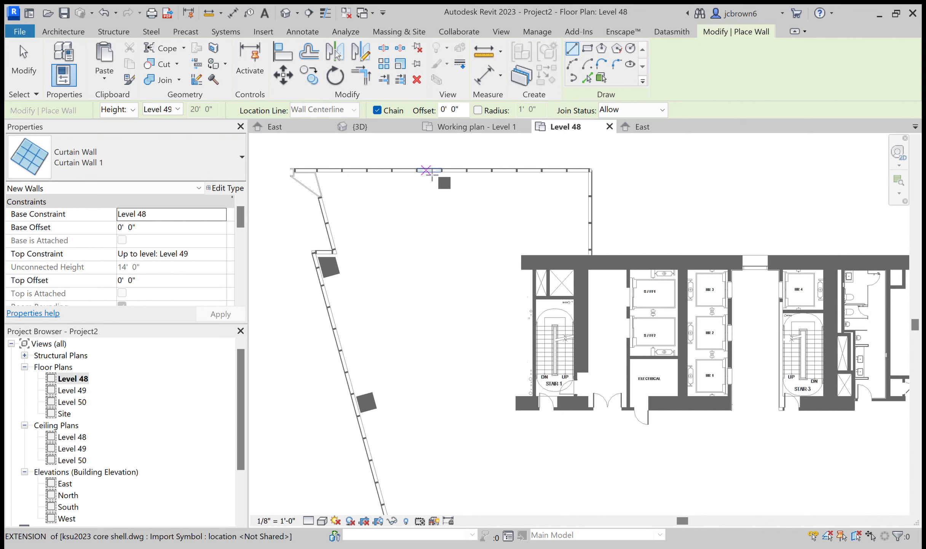
Draw a Curtain Wall 1 segment along the plan's northwest facade edge, from the west corner to the last mullion at the east corner.
scroll(356, 182, up, 3)
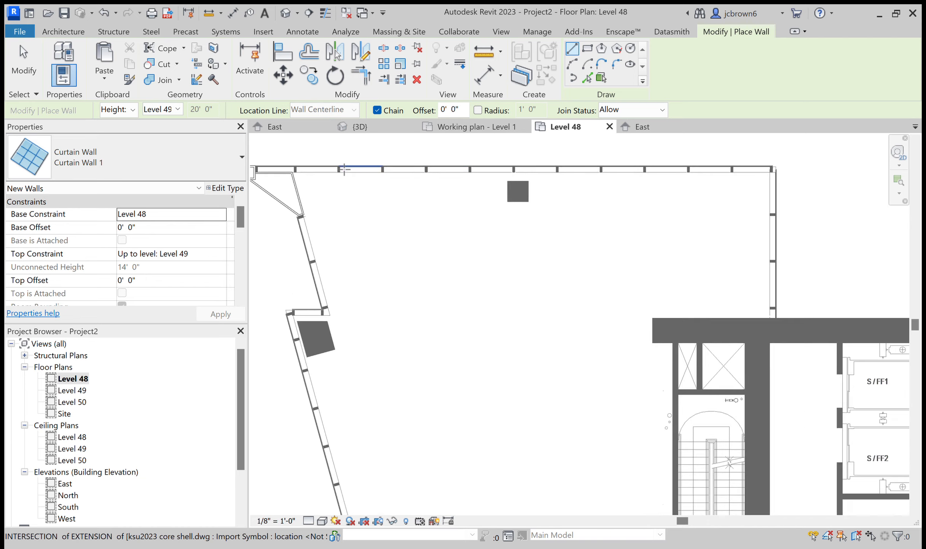
scroll(383, 193, up, 4)
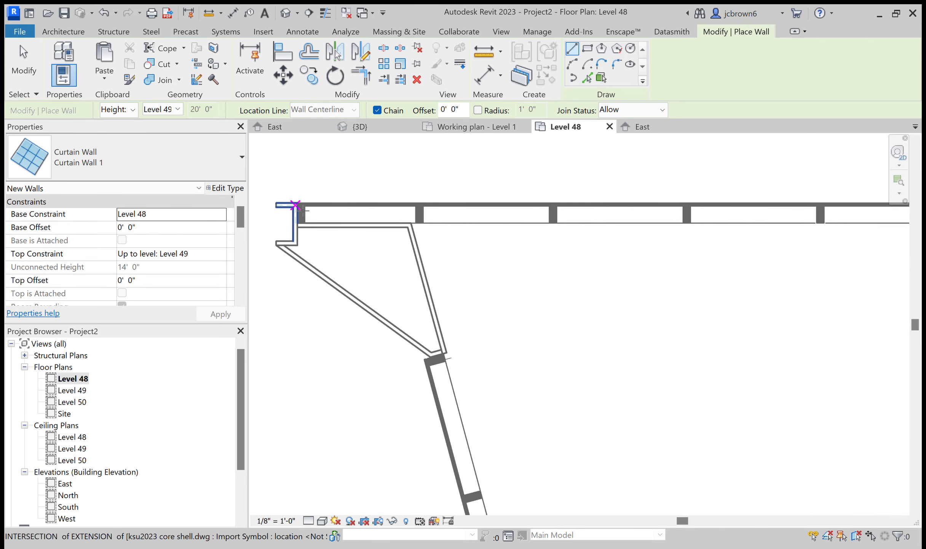
click(303, 211)
scroll(447, 202, down, 3)
scroll(557, 207, down, 2)
middle_drag(563, 208, 334, 218)
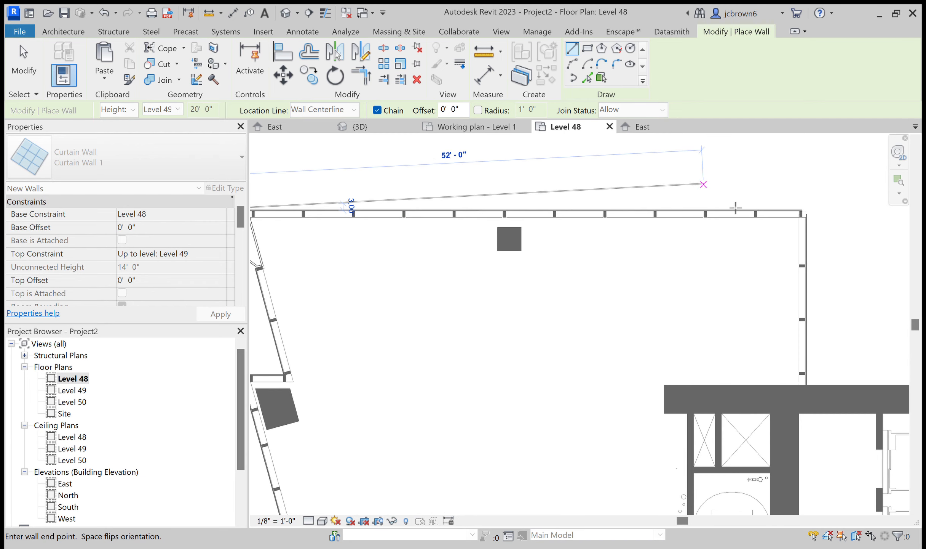
scroll(797, 216, up, 3)
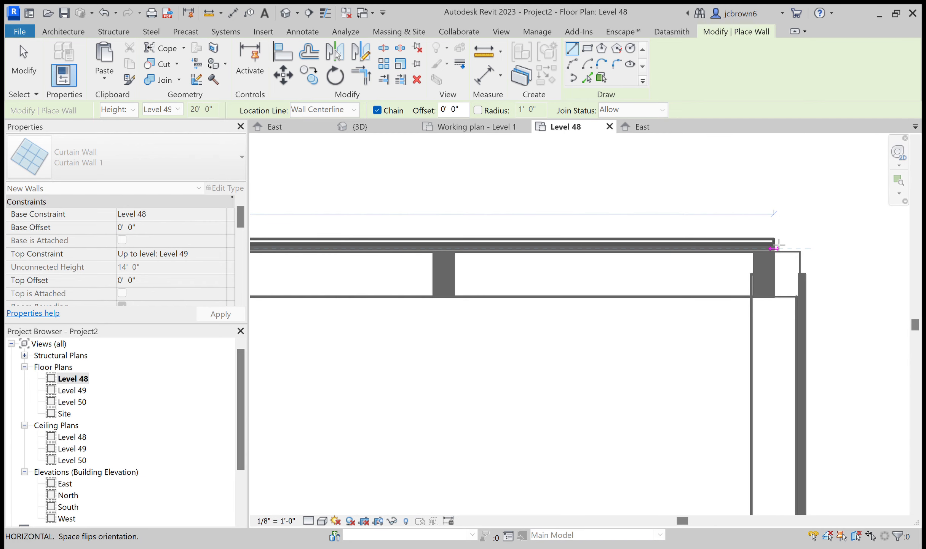
click(777, 245)
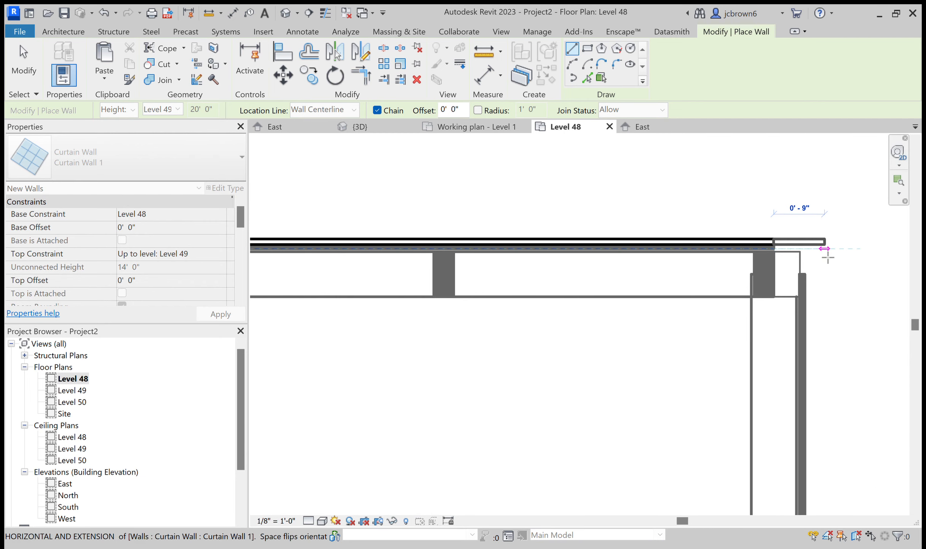
key(Escape)
Inspect the new curtain wall in plan and in the default 3D view, and end the wall command.
scroll(645, 264, down, 5)
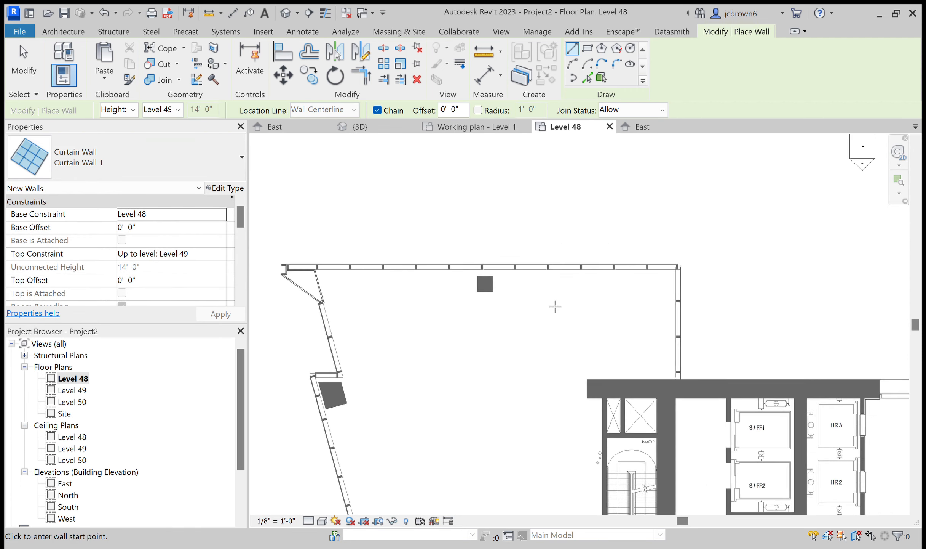
scroll(492, 287, up, 8)
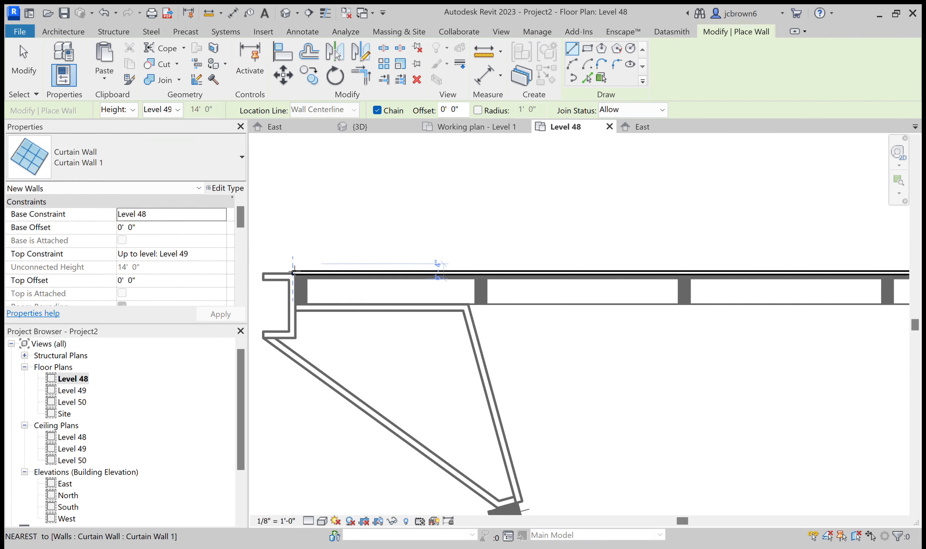
scroll(312, 283, up, 3)
scroll(740, 179, down, 4)
middle_drag(735, 204, 607, 214)
scroll(607, 214, down, 1)
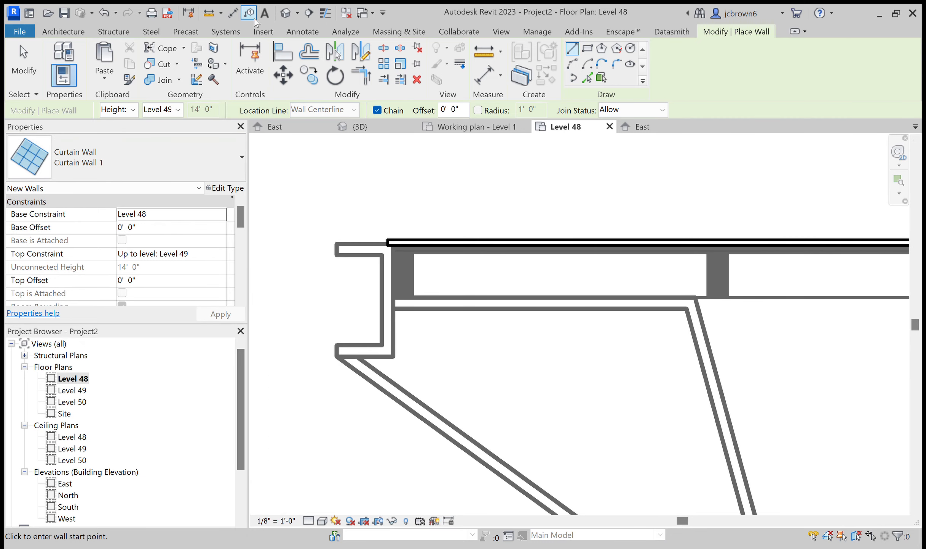
click(286, 13)
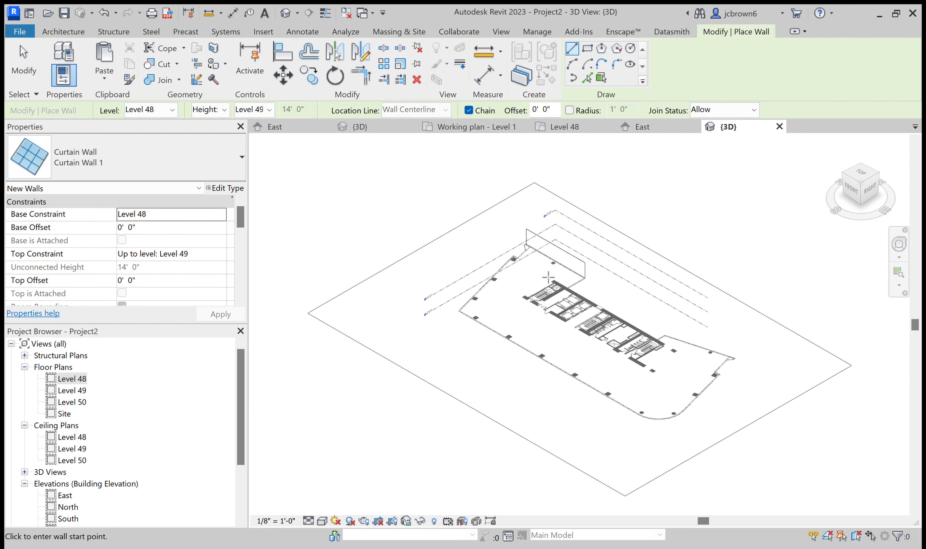
scroll(563, 253, up, 5)
scroll(562, 252, up, 4)
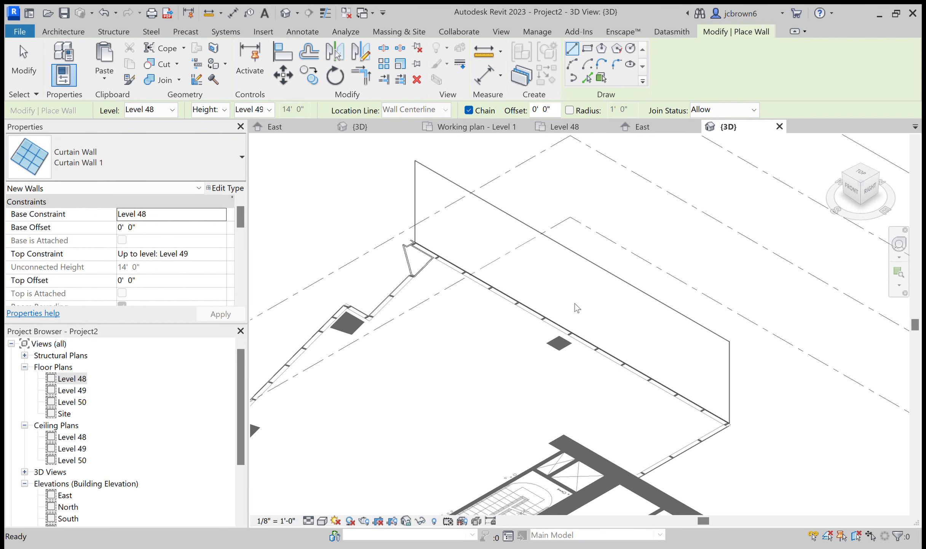
key(Escape)
key(Escape)
scroll(468, 216, down, 4)
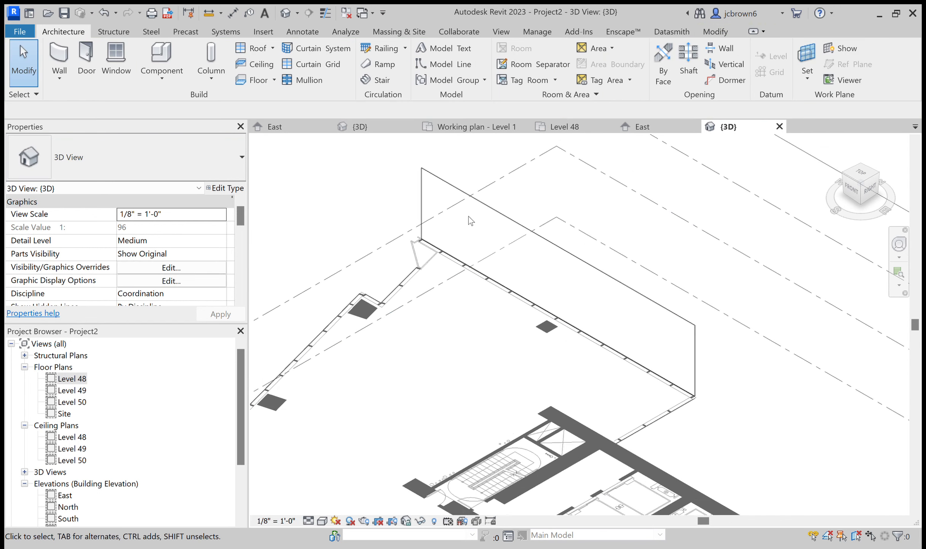
Delete the Curtain Wall 1 segment from the Level 48 floor plan.
click(567, 127)
click(426, 247)
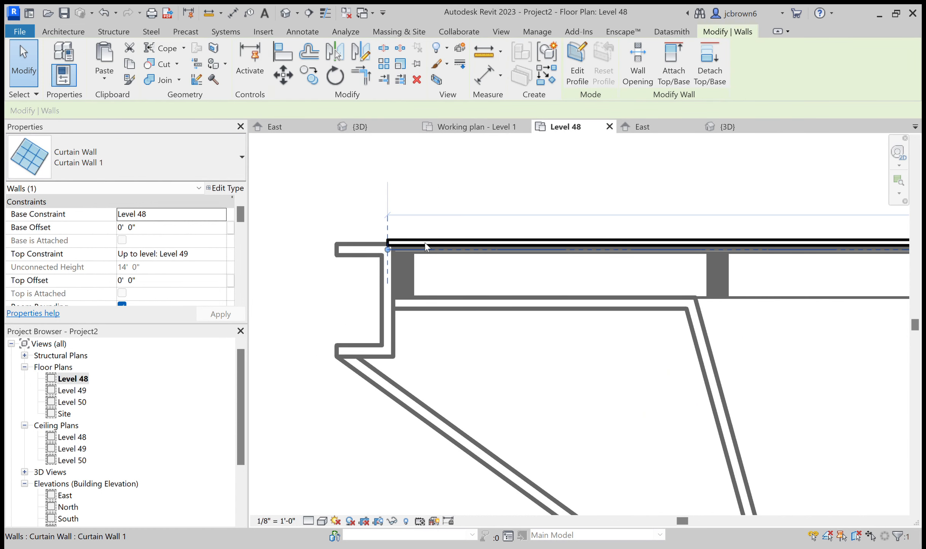
key(Escape)
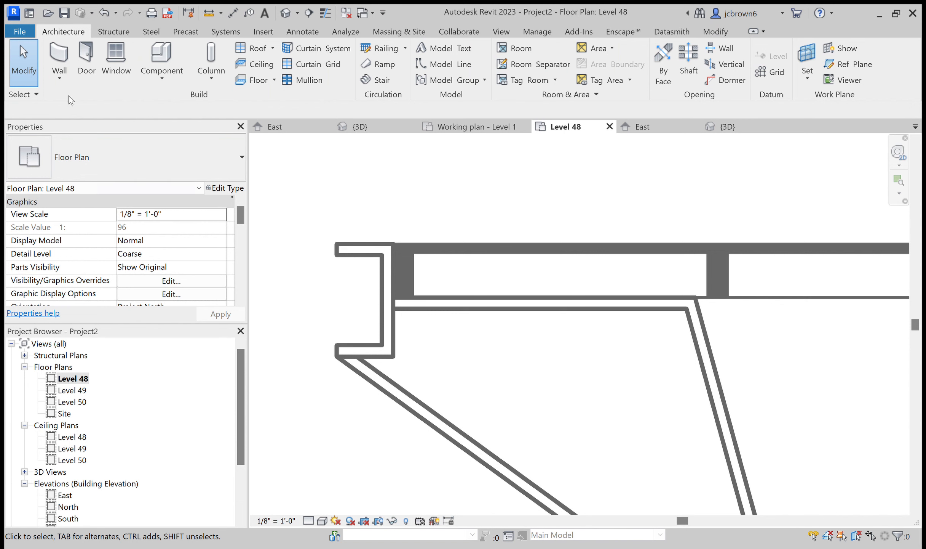
Start a new wall with the Exterior Glazing curtain wall type, keeping the Properties palette shown.
click(68, 50)
click(62, 57)
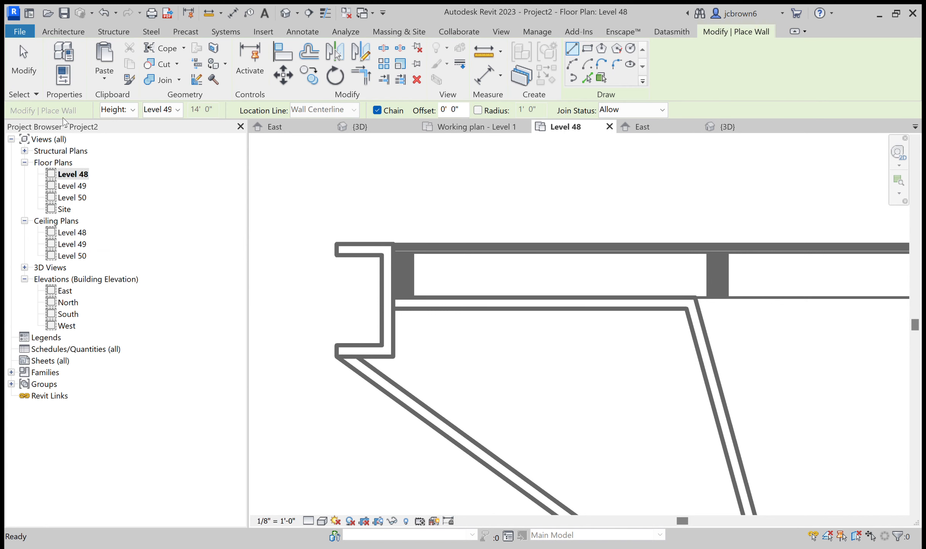
click(63, 80)
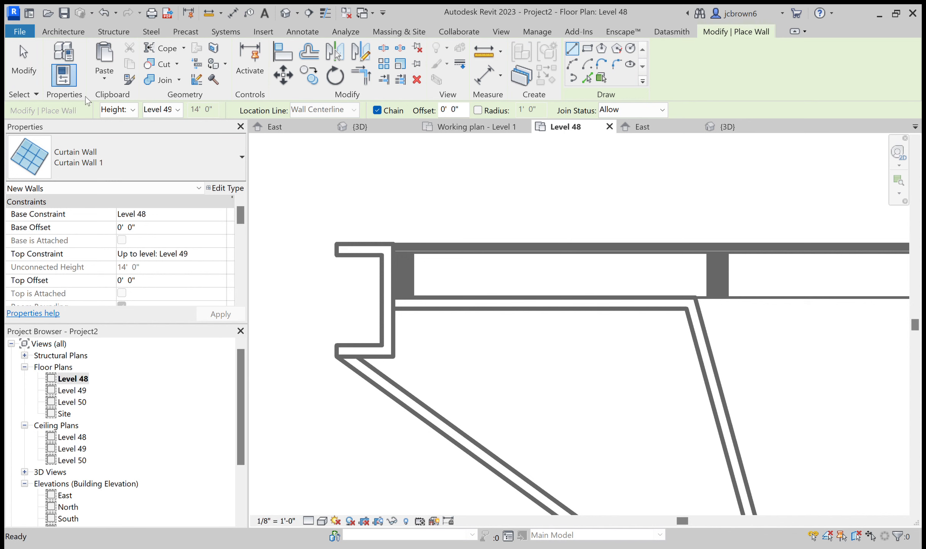
click(86, 157)
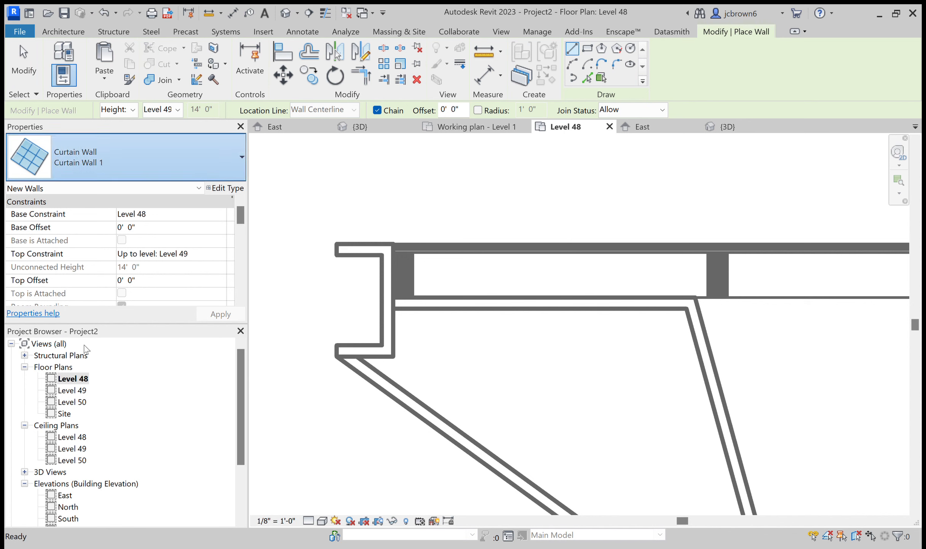
click(87, 388)
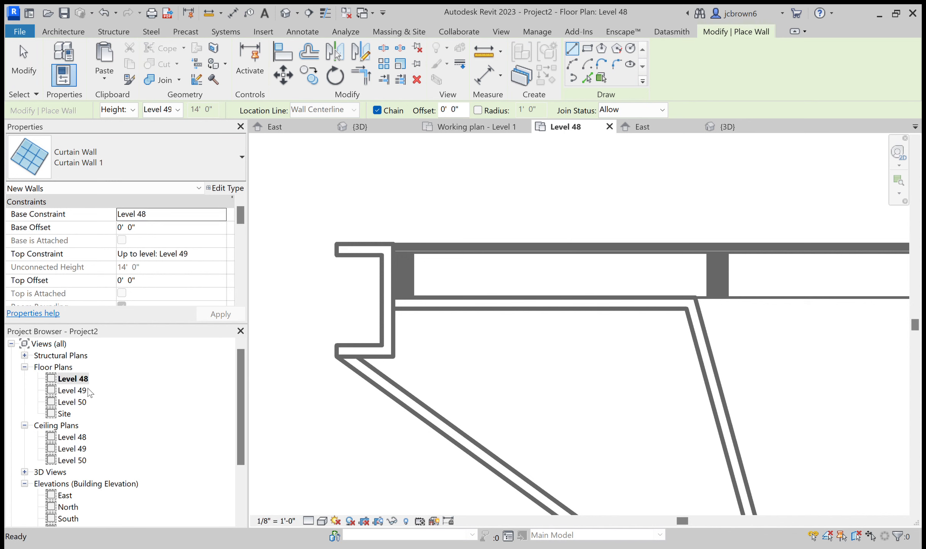
Draw an Exterior Glazing curtain wall along the northwest facade edge, from the bracket corner to the last mullion at the east end.
click(393, 244)
scroll(472, 254, down, 3)
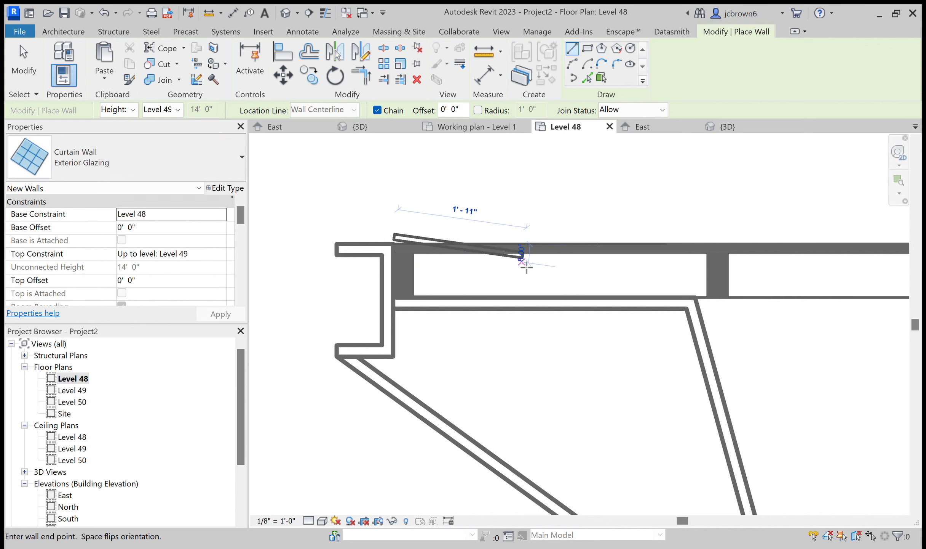
scroll(495, 263, up, 2)
scroll(559, 258, down, 3)
middle_drag(585, 261, 395, 296)
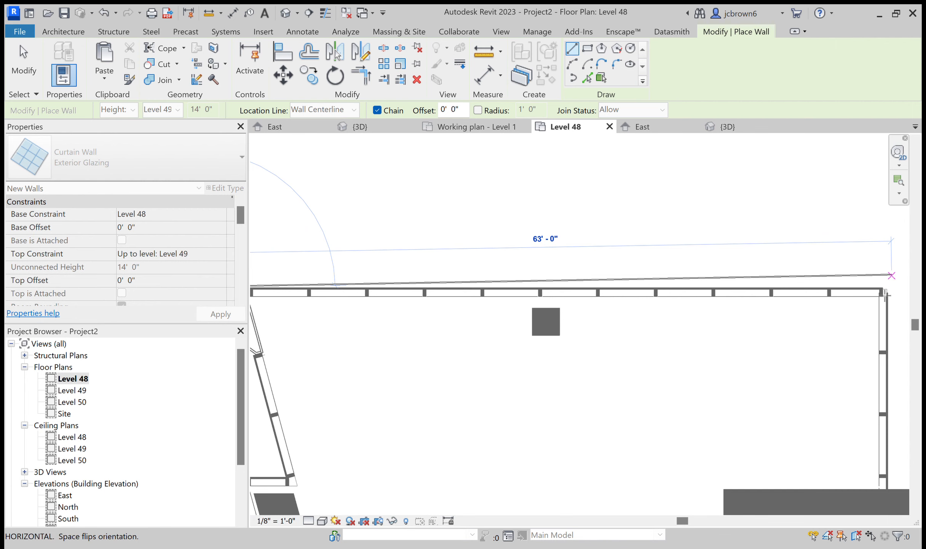
scroll(870, 313, up, 5)
click(870, 313)
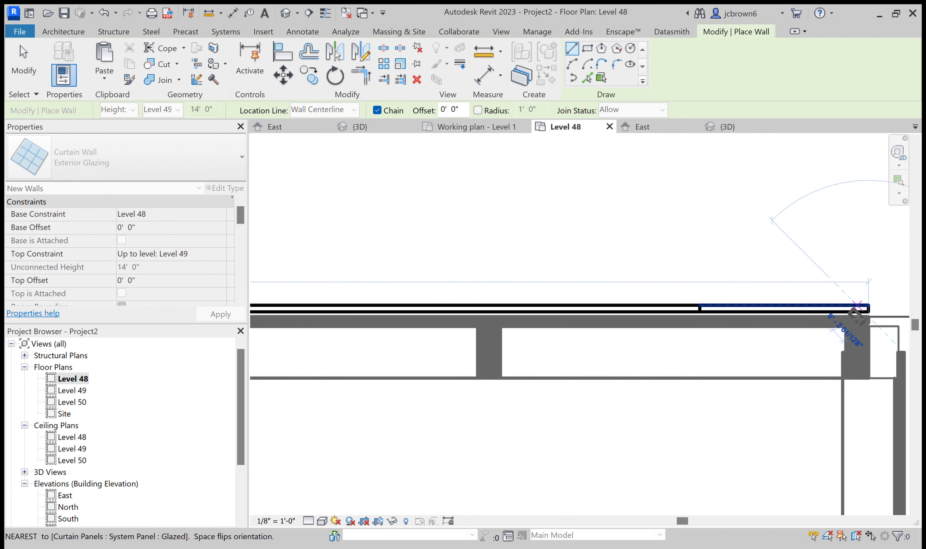
key(Escape)
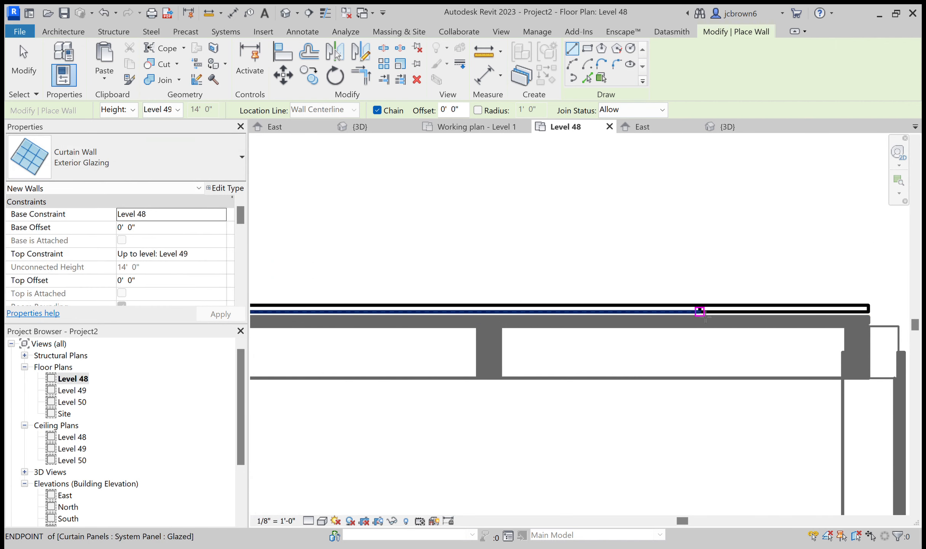
Compare the Exterior Glazing wall's panel divisions with the mullions of the imported core shell drawing.
scroll(702, 313, down, 3)
middle_drag(686, 321, 773, 316)
middle_drag(560, 314, 895, 285)
middle_drag(615, 286, 715, 288)
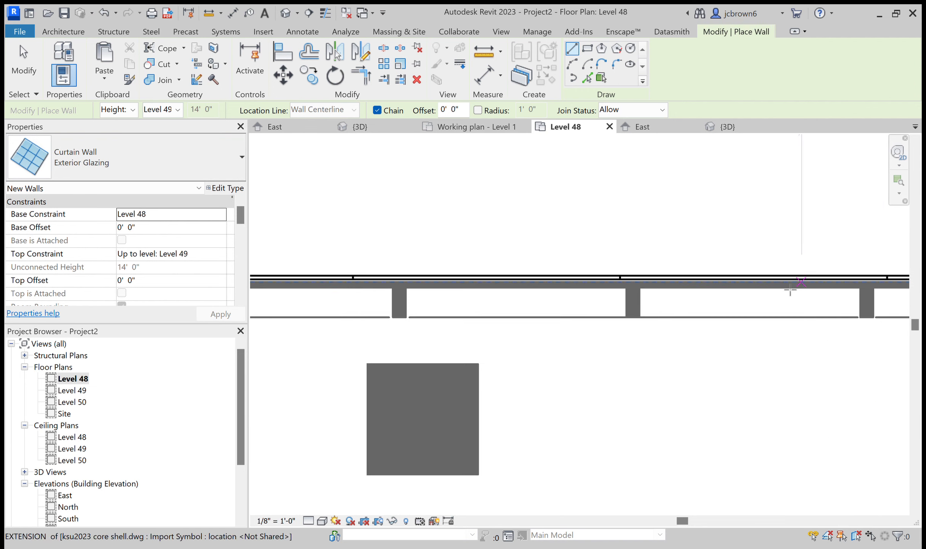
Inspect the Exterior Glazing curtain wall on the north facade in the 3D view and delete it.
key(Escape)
scroll(642, 288, down, 1)
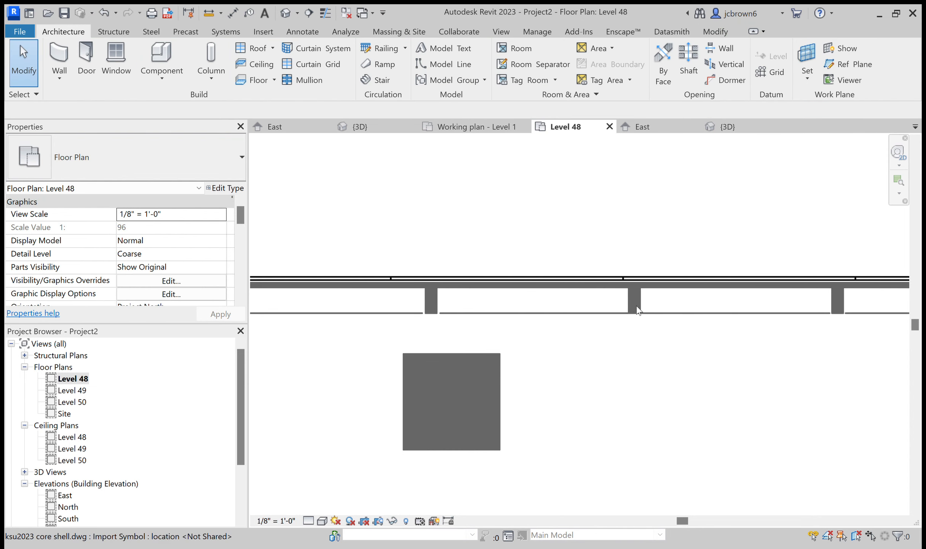
scroll(634, 303, down, 6)
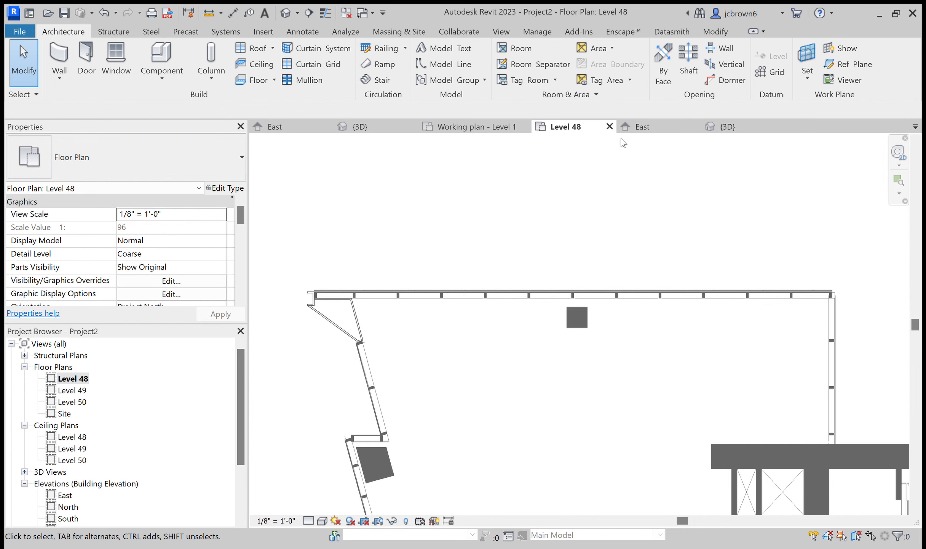
click(722, 127)
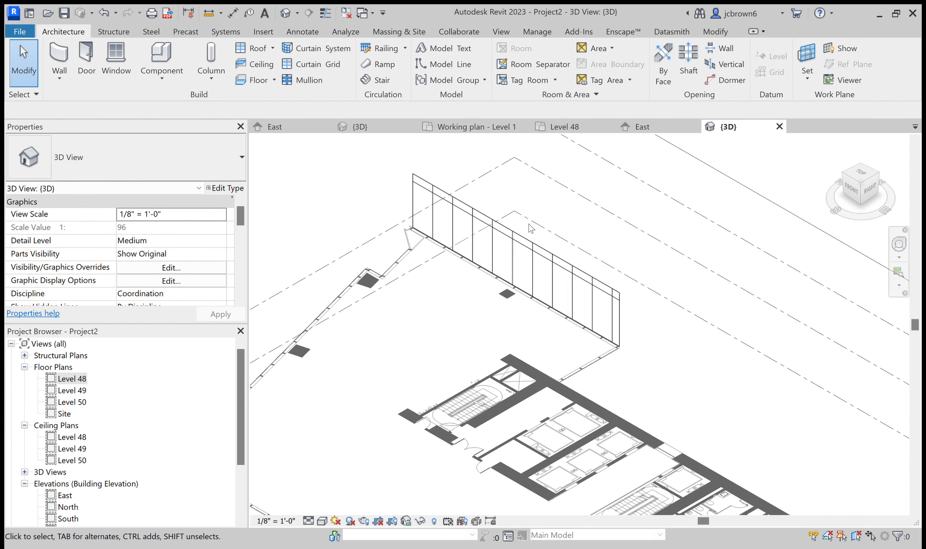
scroll(531, 229, up, 3)
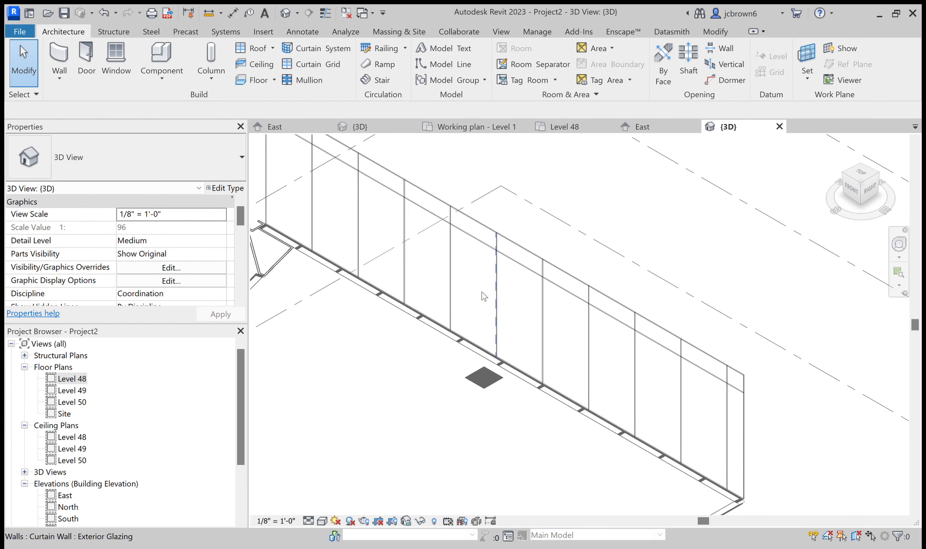
scroll(468, 303, down, 2)
middle_drag(468, 304, 501, 316)
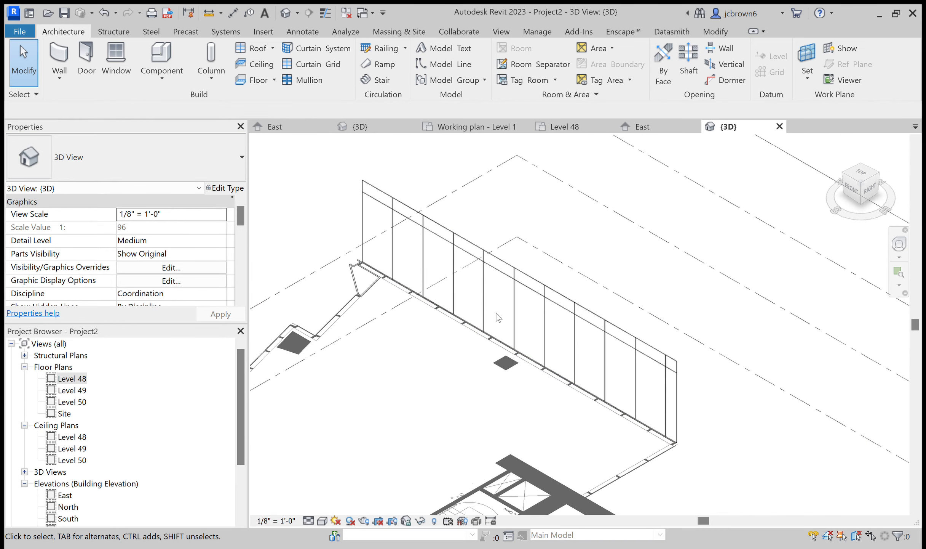
click(529, 286)
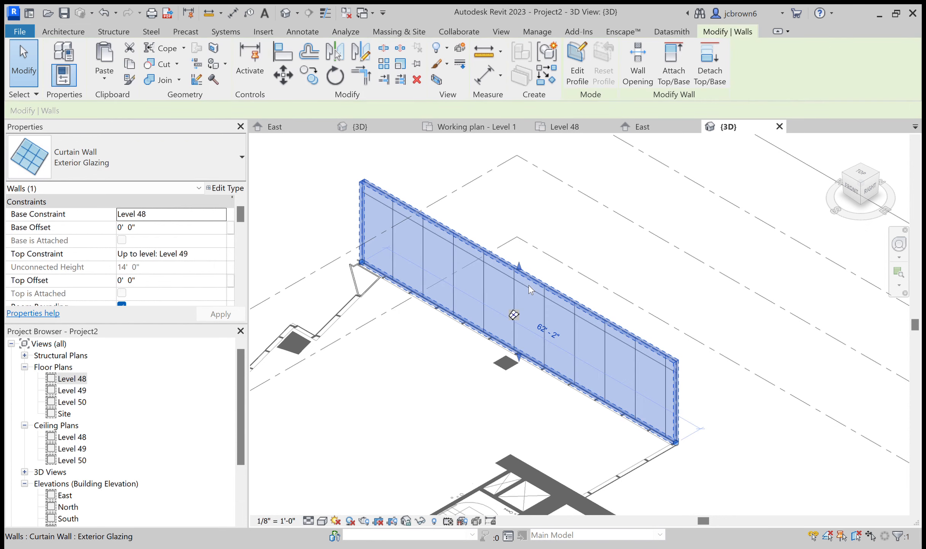
key(Delete)
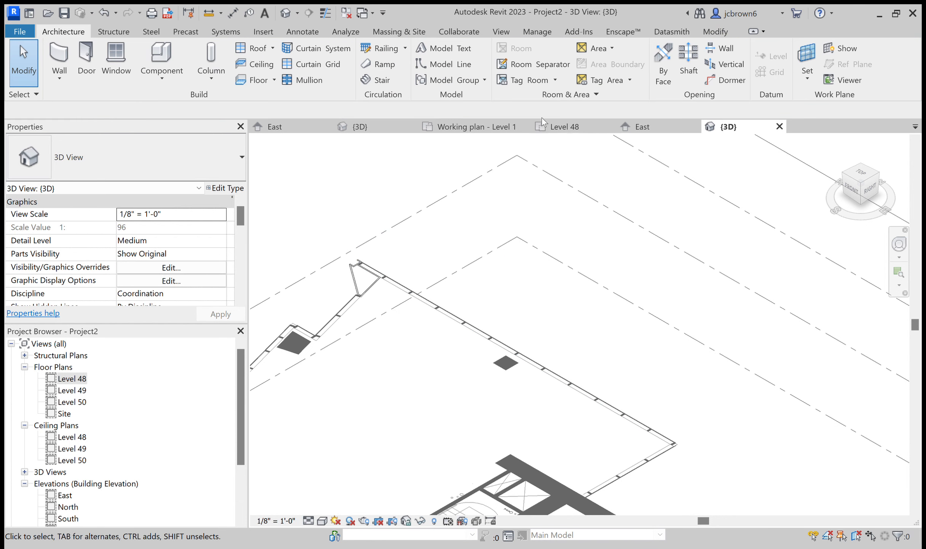
Measure the first mullion bay beside the bracket at the north facade's west end on the Level 48 plan.
click(571, 129)
scroll(342, 294, up, 3)
middle_drag(342, 294, 426, 303)
scroll(425, 304, up, 3)
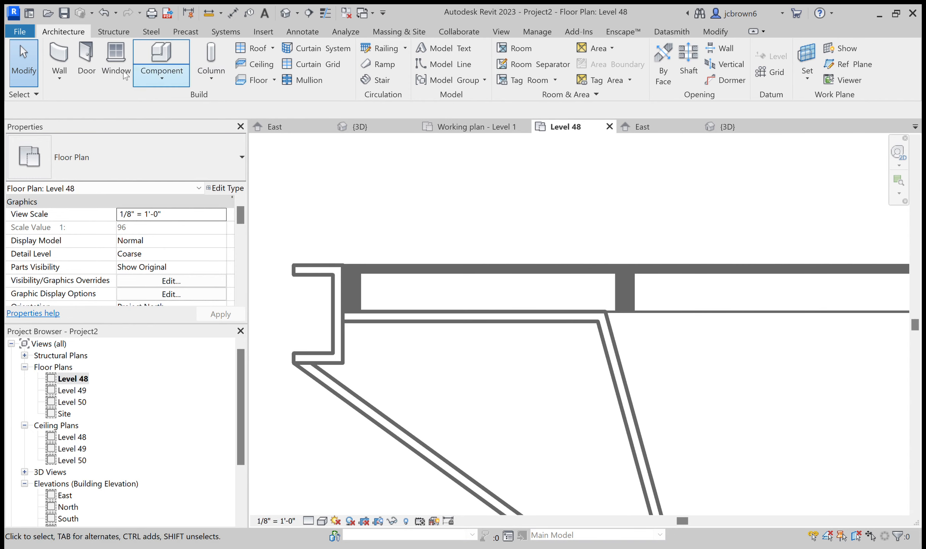
click(719, 32)
click(484, 52)
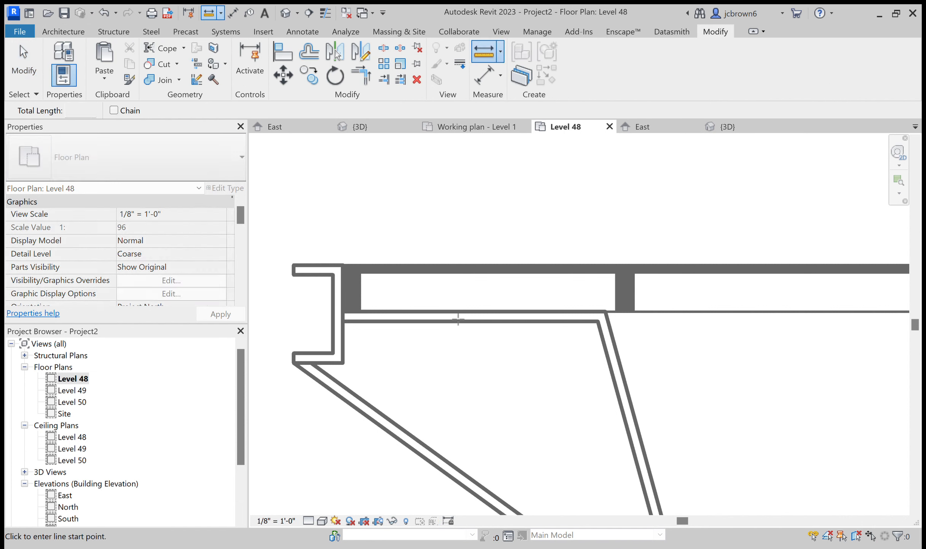
click(352, 311)
click(625, 312)
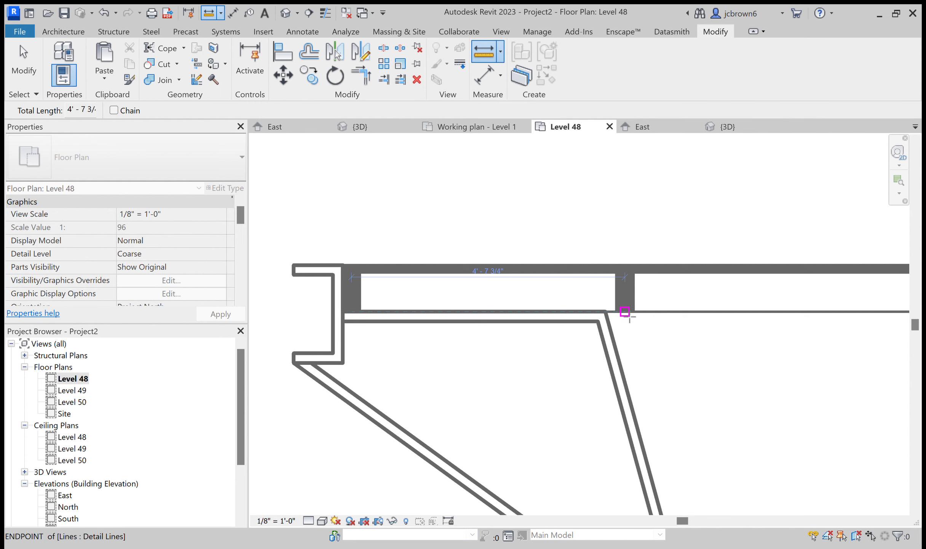
Measure the second mullion bay of the north facade, from mullion centre to mullion centre.
scroll(517, 362, down, 4)
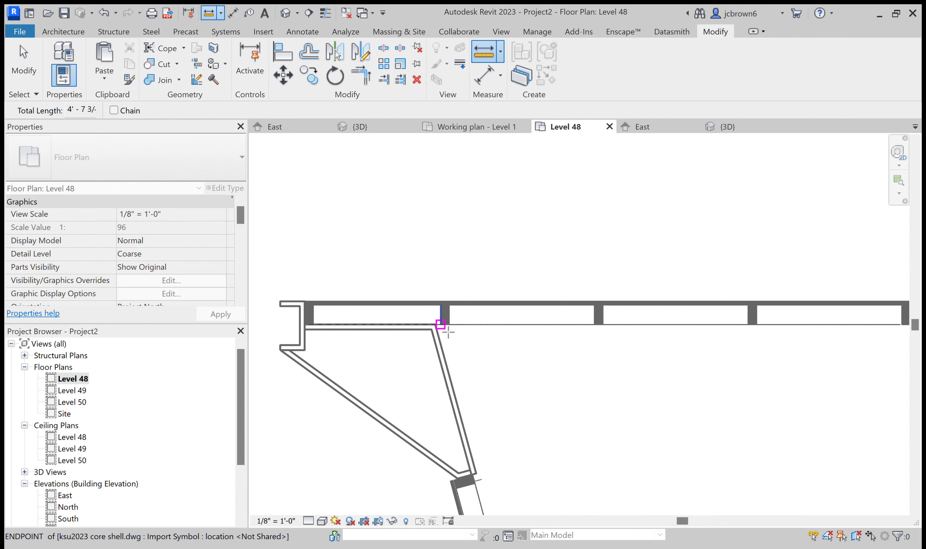
scroll(456, 328, up, 2)
click(437, 323)
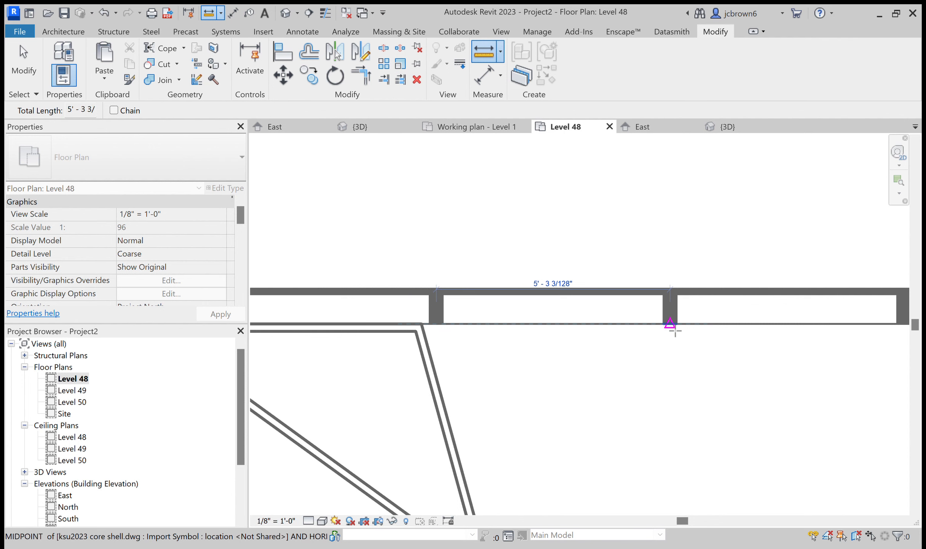
key(Escape)
Measure the third mullion bay of the north facade, immediately east of the second bay.
middle_drag(672, 331, 352, 349)
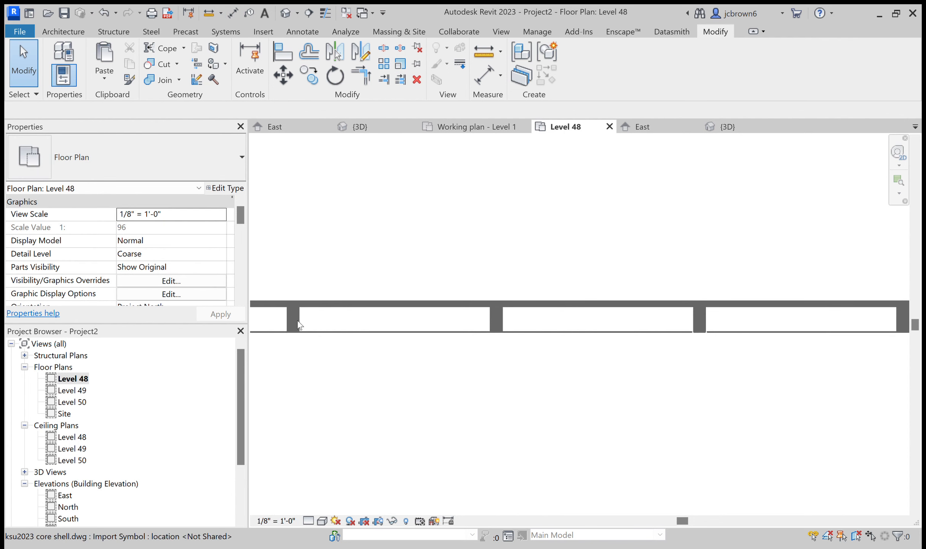
click(484, 52)
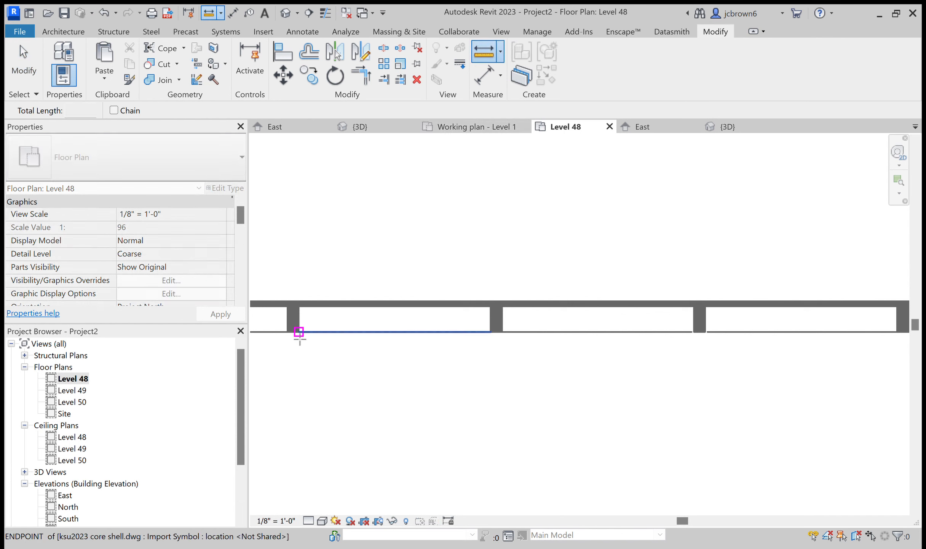
scroll(298, 337, up, 2)
click(291, 331)
click(604, 335)
key(Escape)
key(Escape)
scroll(610, 343, down, 6)
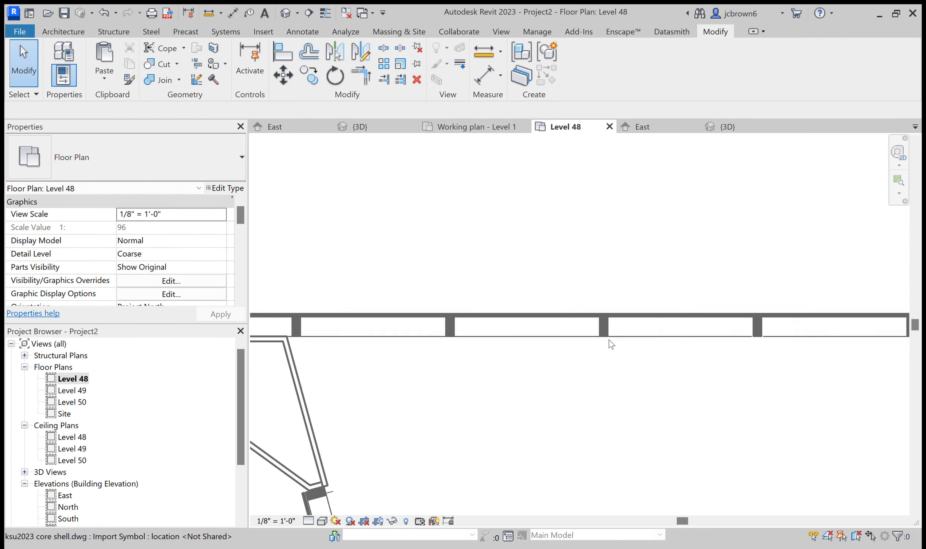
Measure the last mullion bay at the east end of the north facade between its mullion centres.
middle_drag(517, 358, 494, 366)
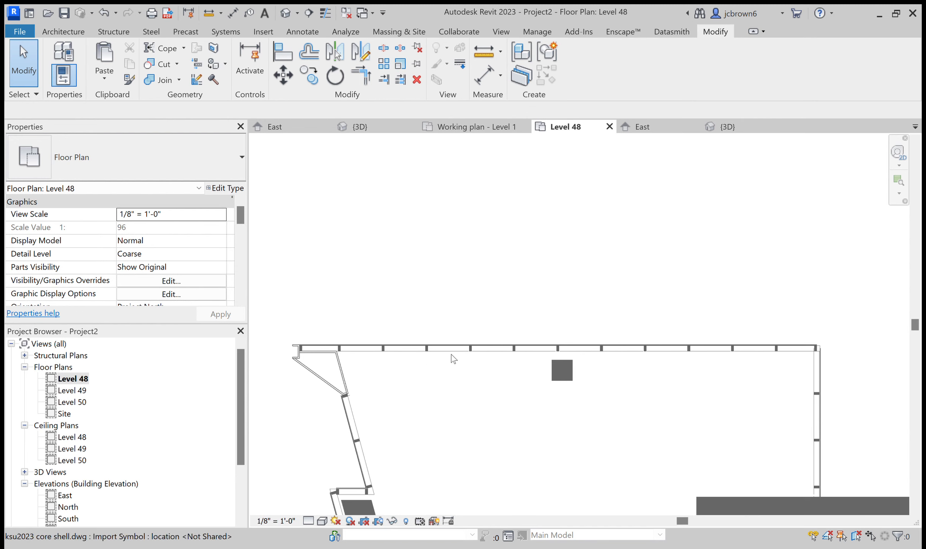
scroll(819, 348, up, 4)
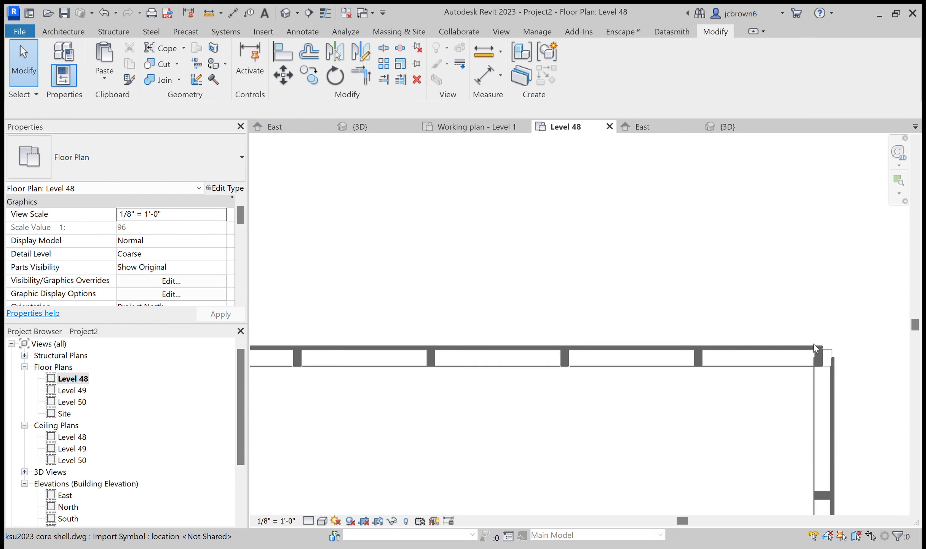
click(488, 50)
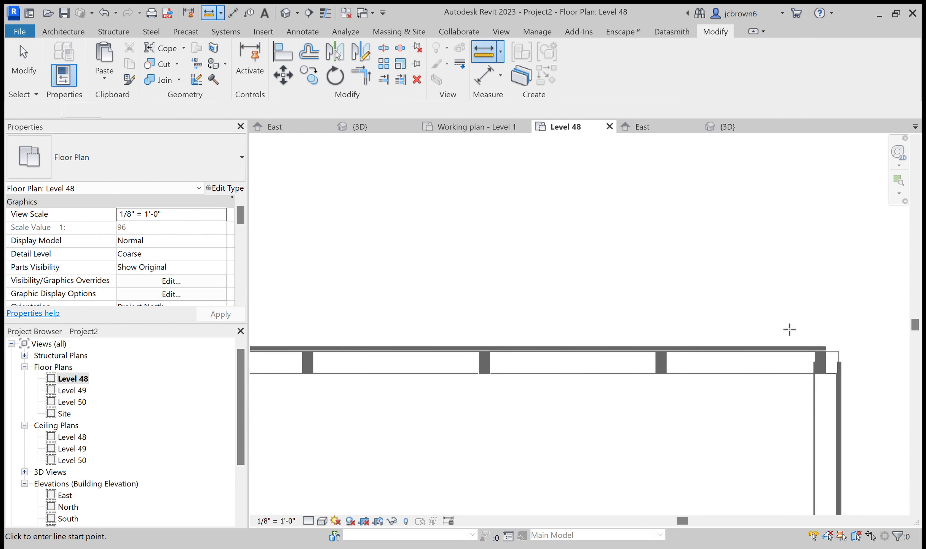
scroll(665, 377, up, 2)
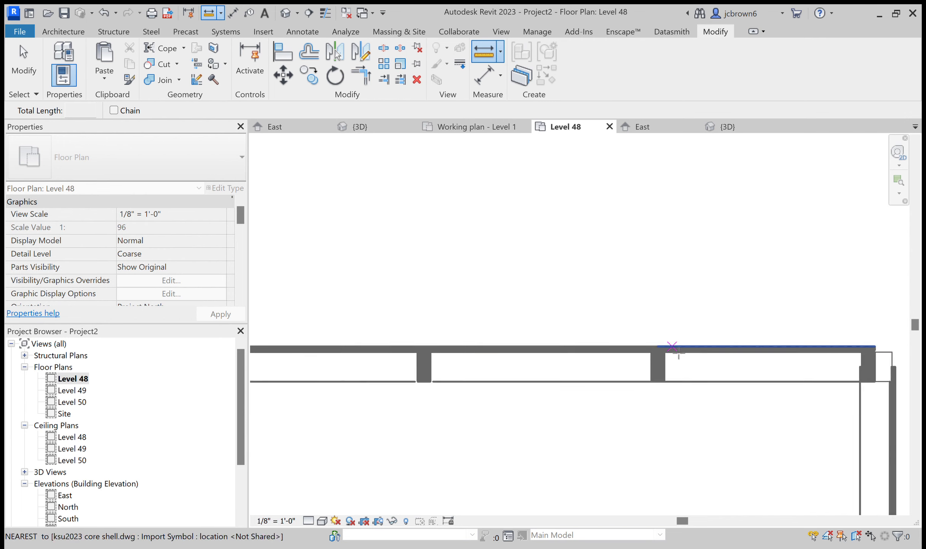
click(656, 386)
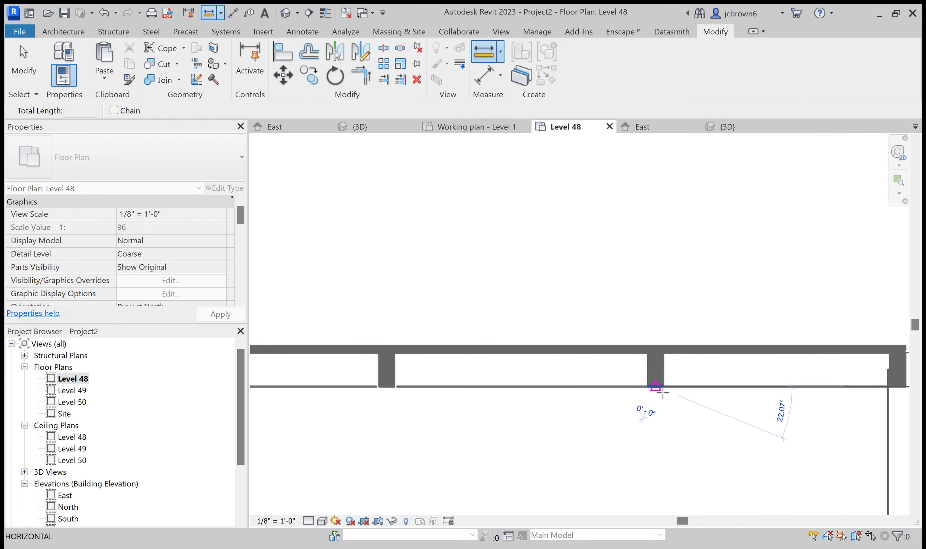
middle_drag(743, 391, 558, 364)
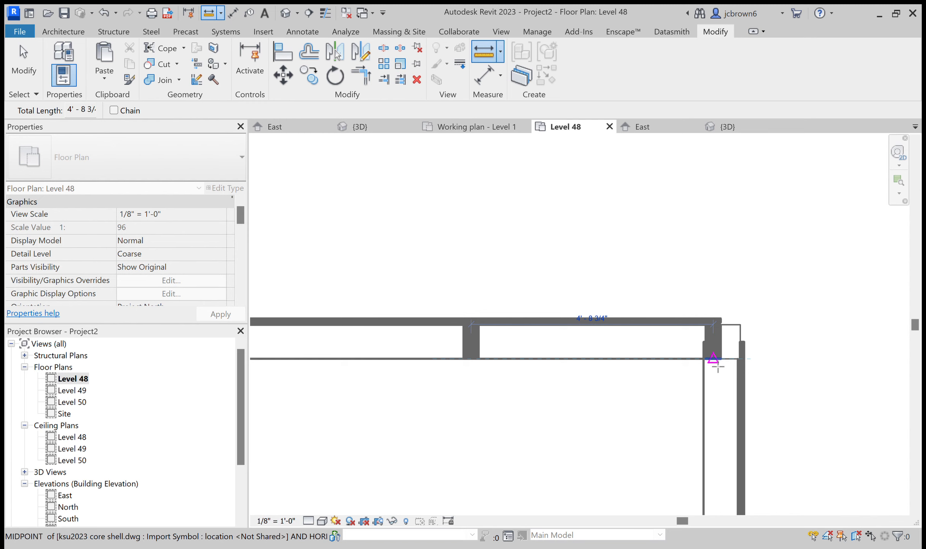
key(Escape)
key(Escape)
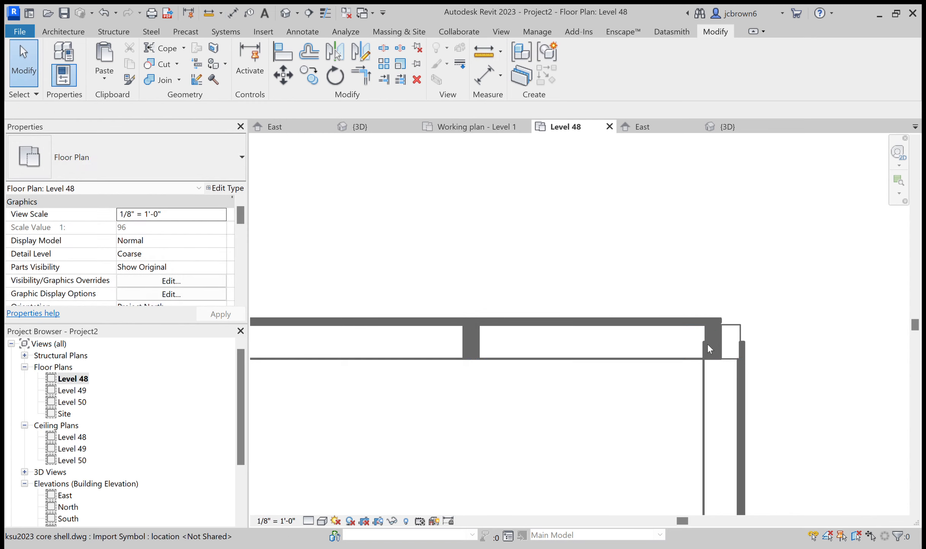
Start a new Exterior Glazing curtain wall on Level 48 and set its Horizontal Grid offset to 5' 3".
scroll(705, 345, down, 5)
middle_drag(653, 373, 686, 346)
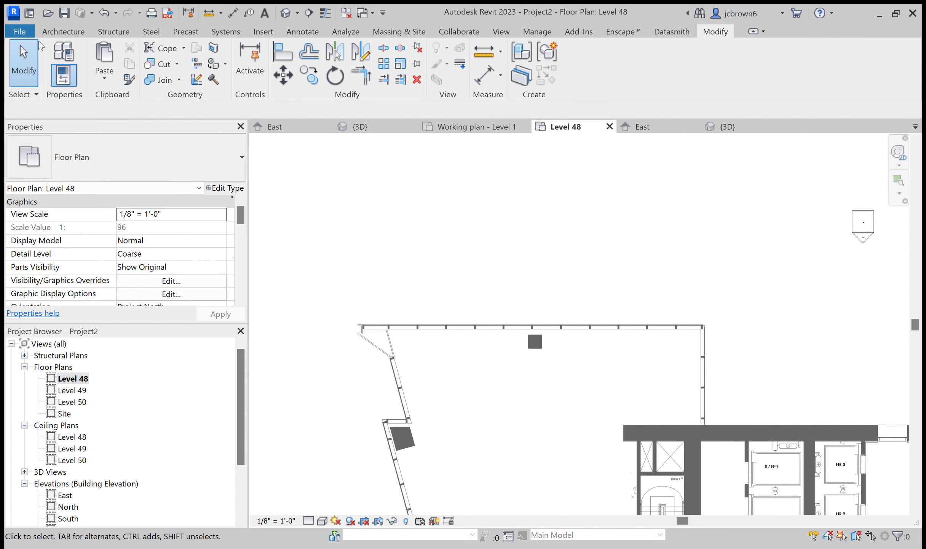
click(63, 31)
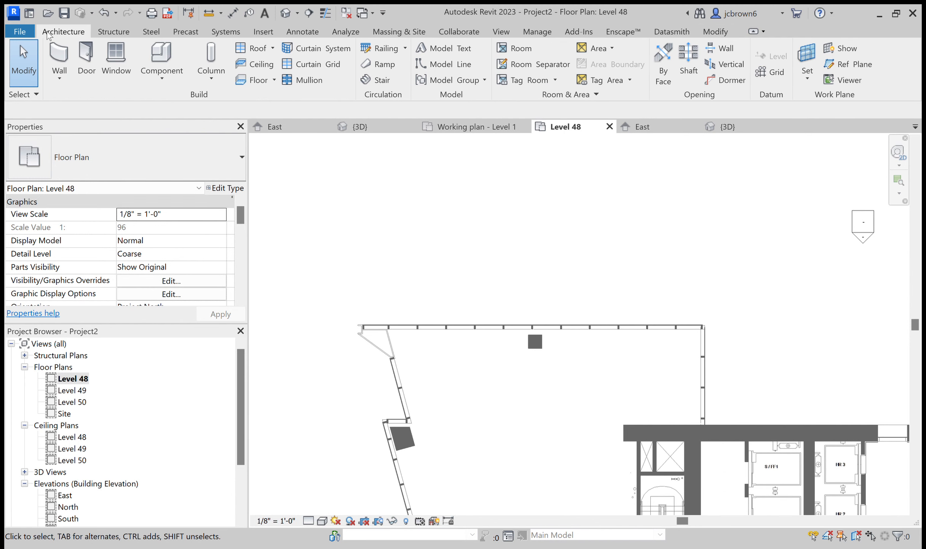
click(57, 53)
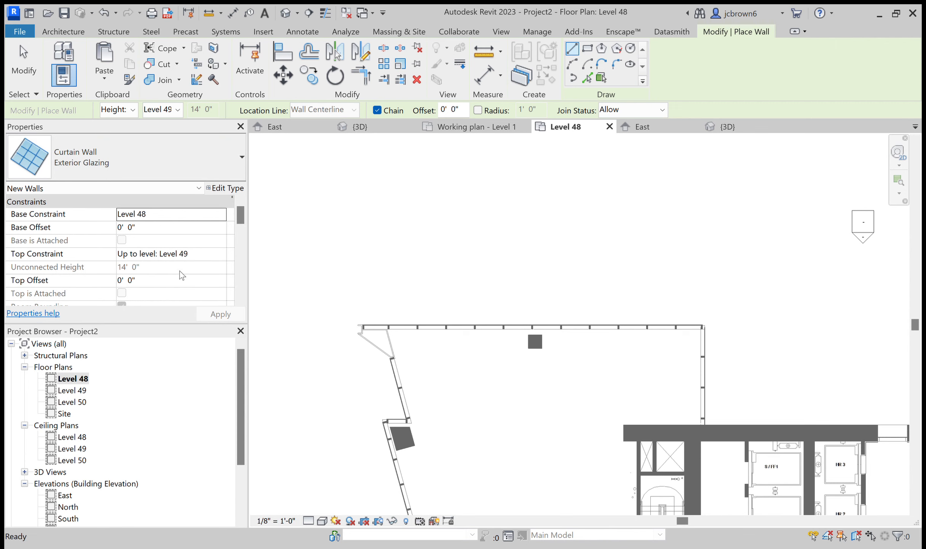
scroll(182, 275, down, 4)
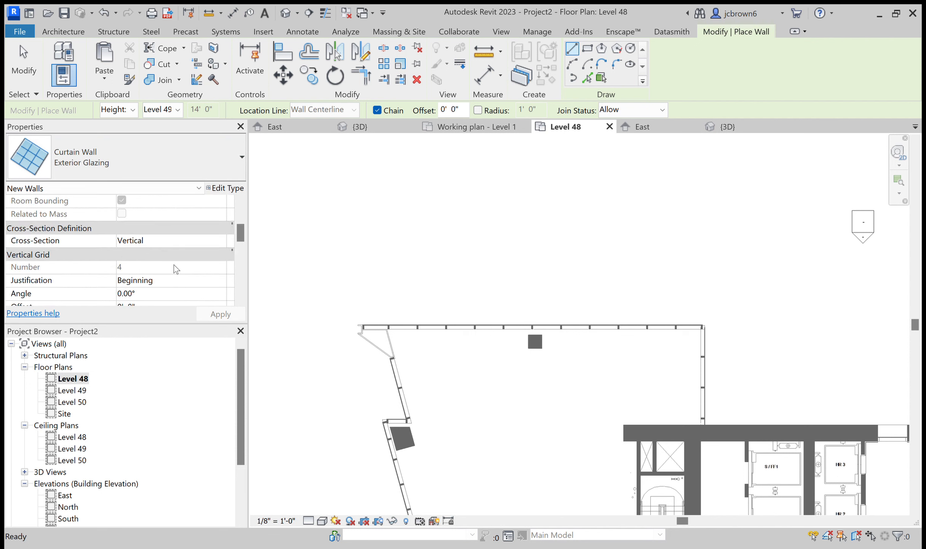
scroll(173, 265, up, 1)
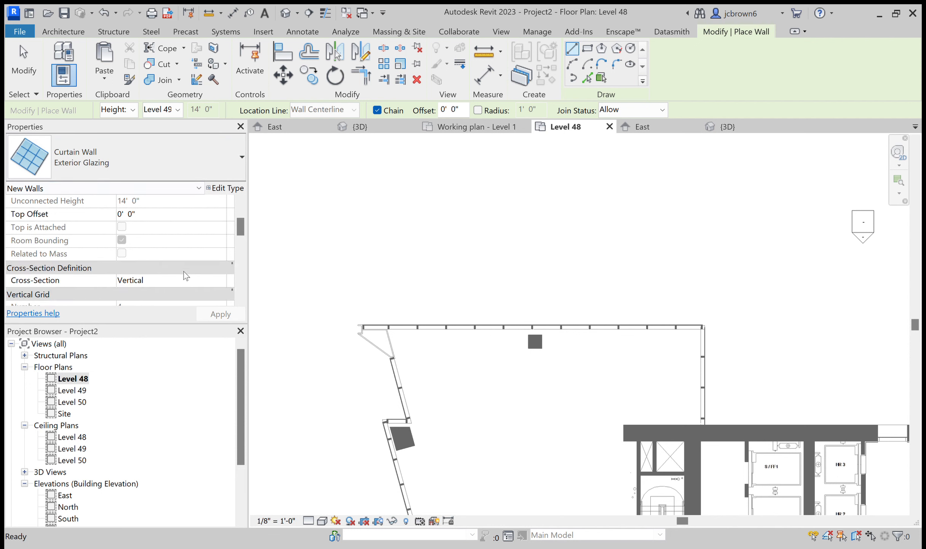
scroll(185, 265, down, 2)
scroll(185, 265, up, 1)
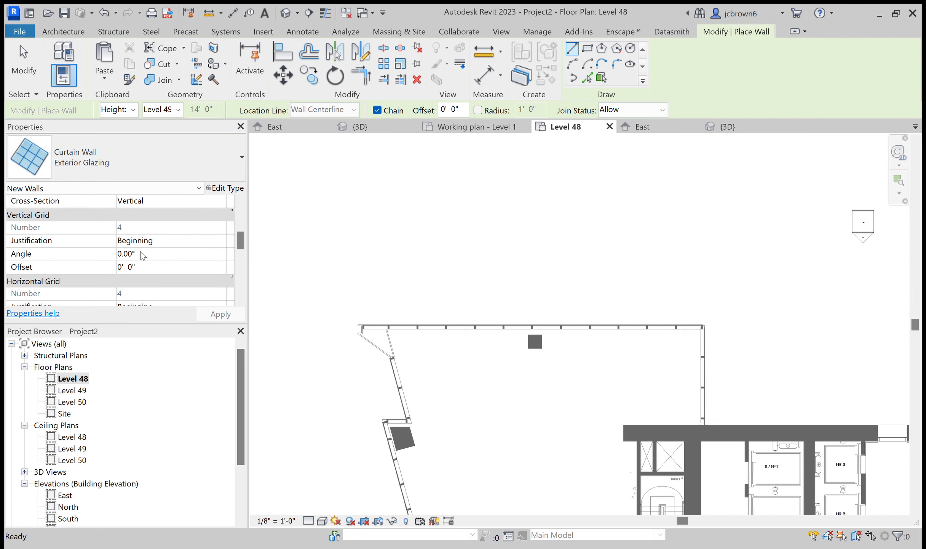
scroll(122, 271, down, 1)
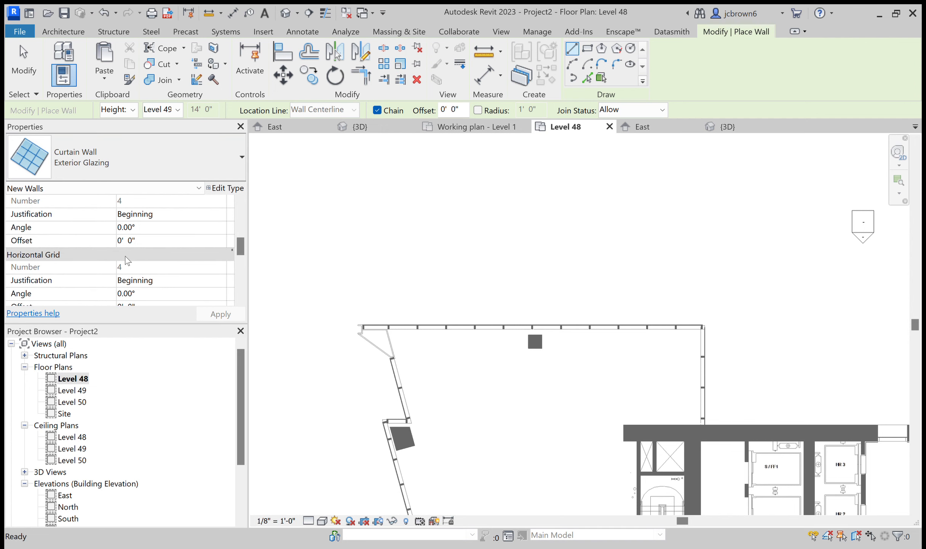
scroll(129, 242, up, 1)
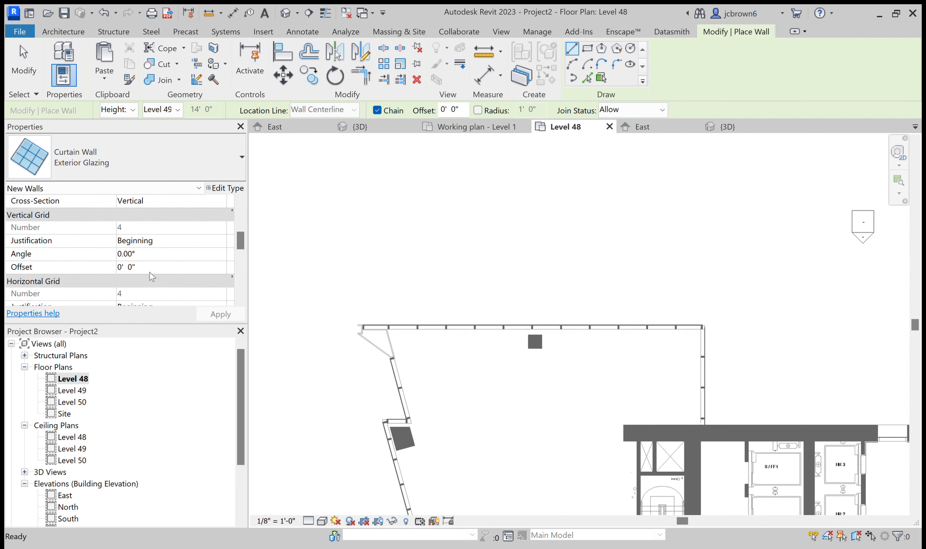
scroll(168, 267, up, 1)
scroll(155, 263, down, 3)
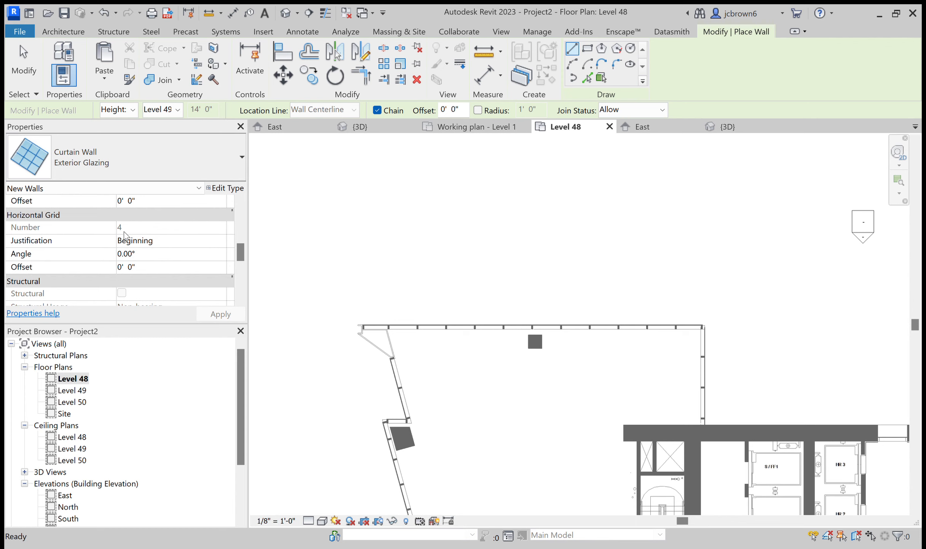
double_click(125, 270)
double_click(134, 269)
click(212, 315)
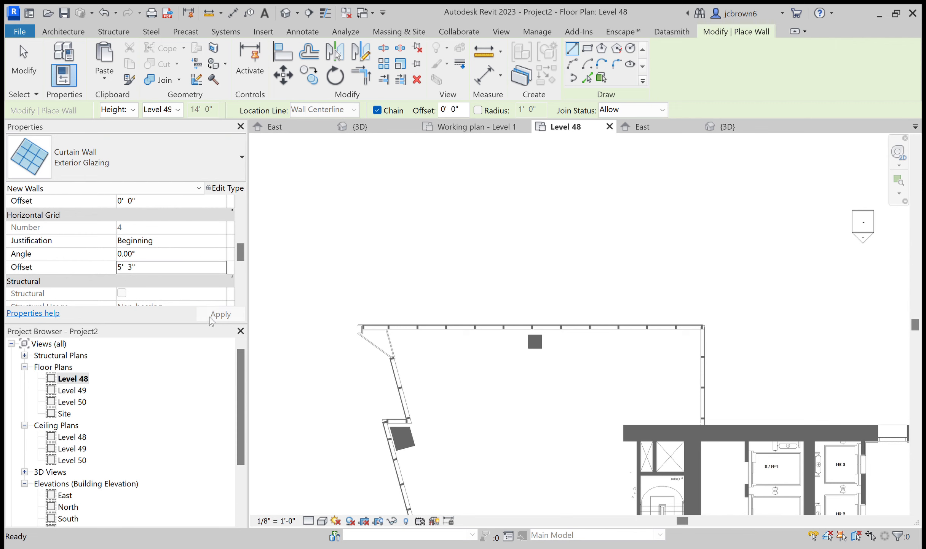
Set the Vertical Grid offset of the new Exterior Glazing curtain wall to 11' 6".
scroll(180, 233, up, 3)
scroll(158, 248, down, 1)
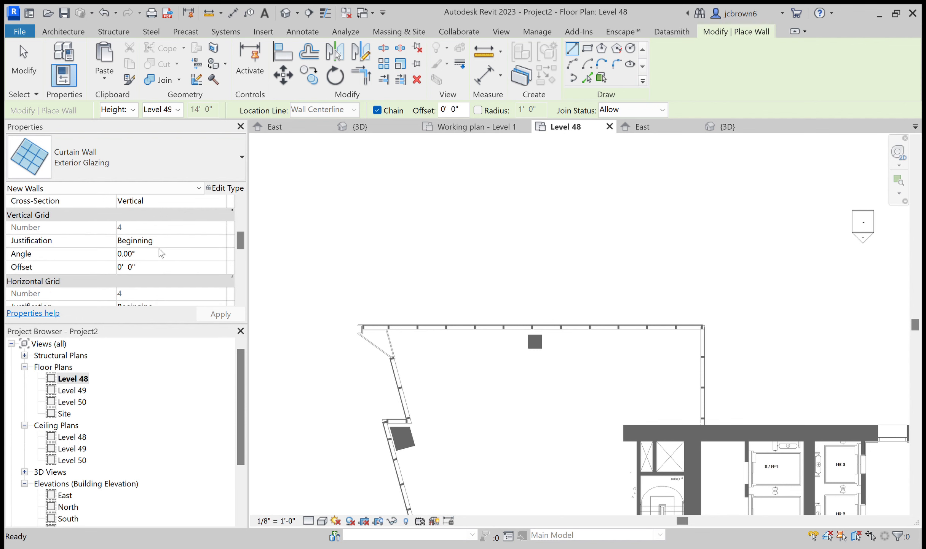
scroll(157, 248, up, 3)
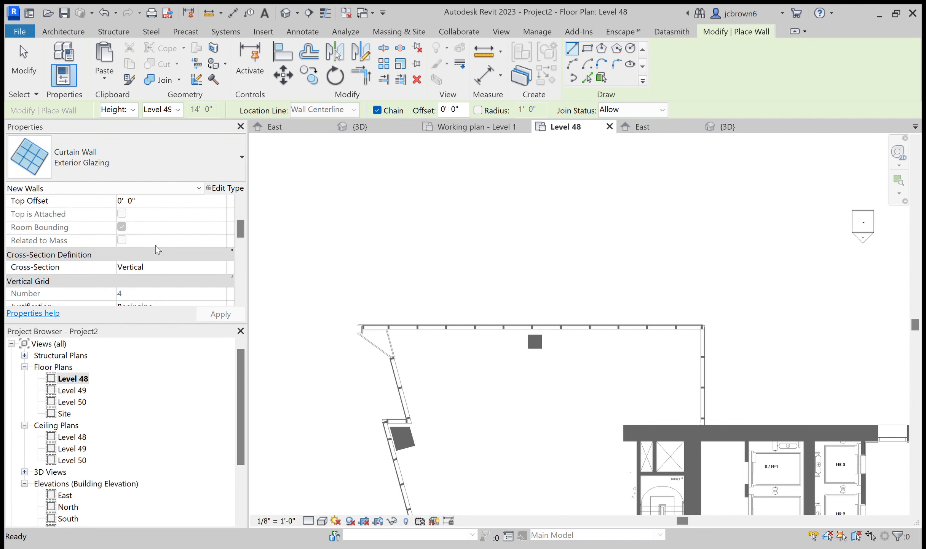
scroll(156, 246, down, 4)
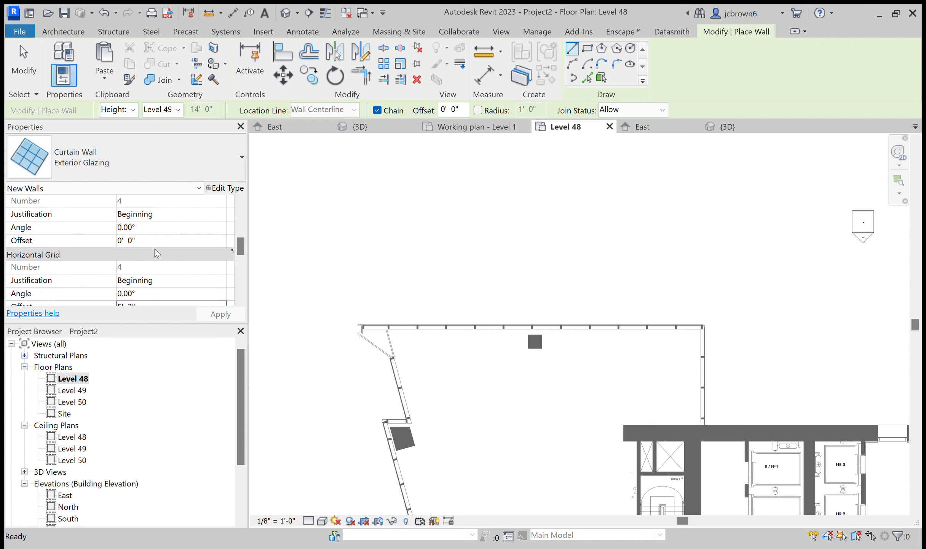
scroll(149, 238, down, 2)
scroll(148, 244, up, 2)
scroll(147, 249, up, 1)
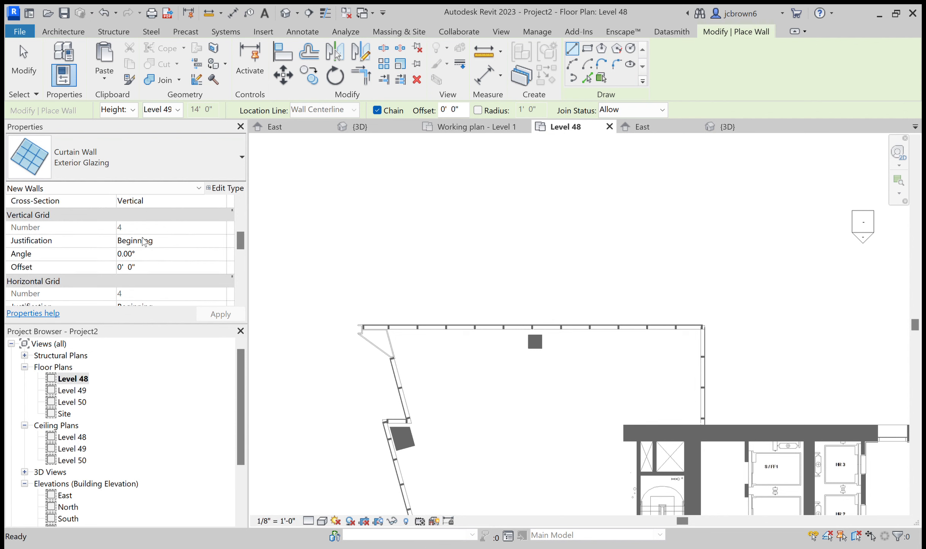
click(139, 268)
drag(132, 268, 122, 269)
text(11)
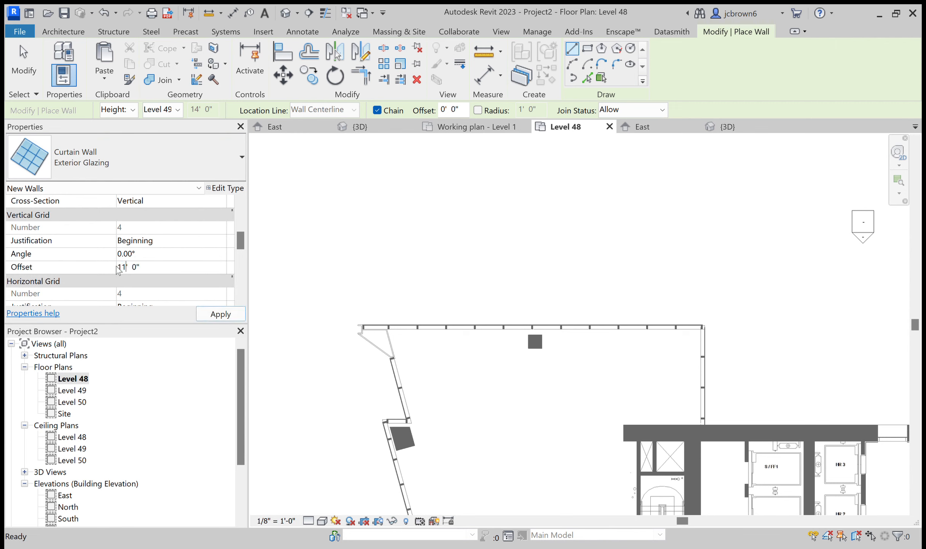
drag(133, 268, 139, 275)
text(6)
click(215, 314)
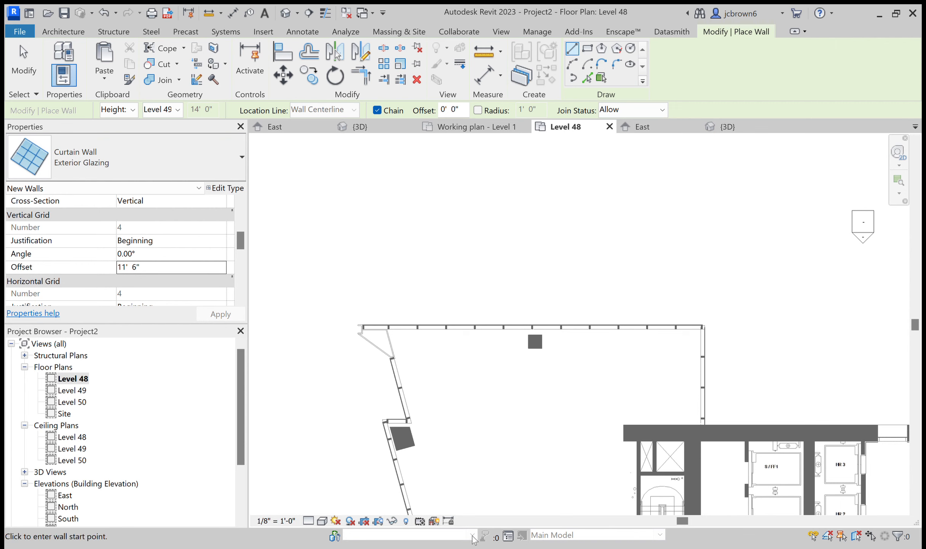
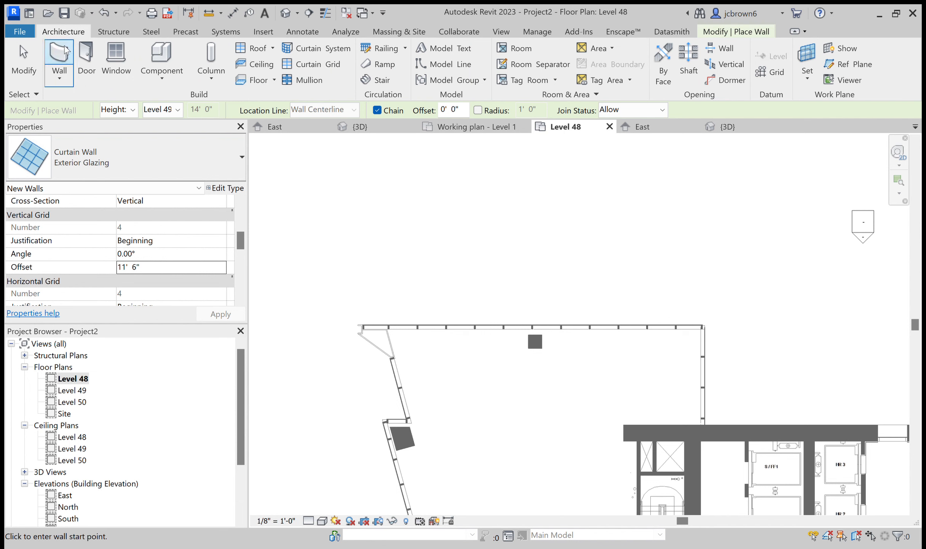
Draw an Exterior Glazing curtain wall about 62' 2" long along the north facade, from its west corner to its east corner.
key(Escape)
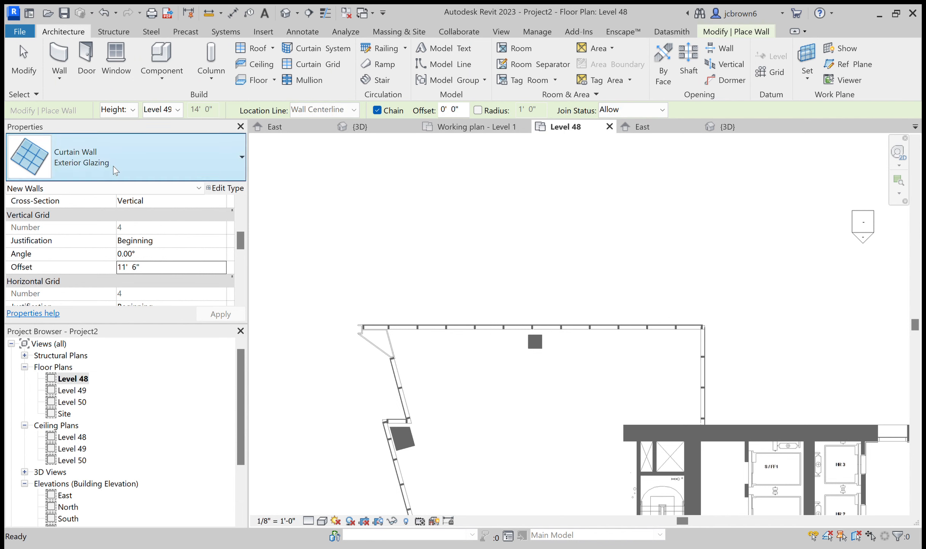
scroll(171, 239, down, 3)
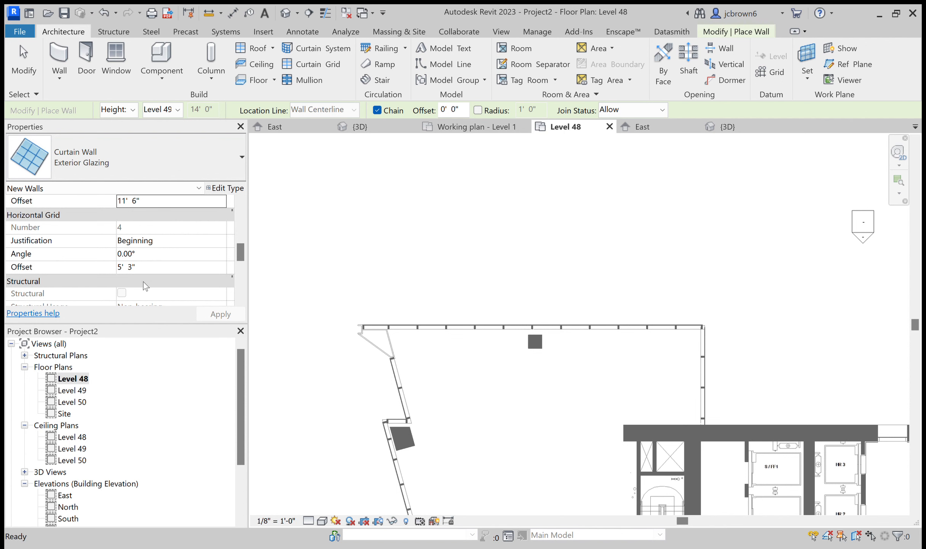
scroll(143, 282, down, 3)
scroll(380, 338, up, 8)
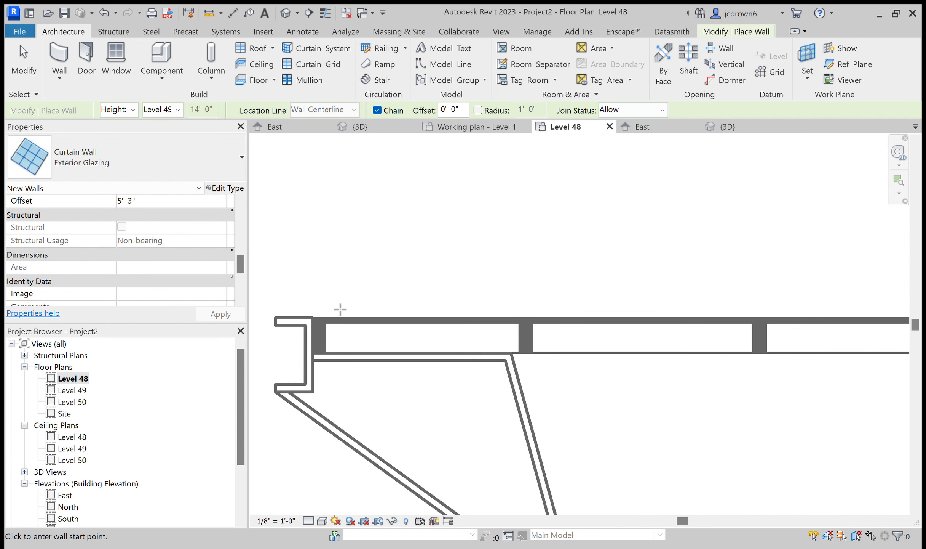
click(312, 321)
scroll(496, 322, down, 4)
middle_drag(495, 329, 337, 323)
scroll(337, 323, down, 1)
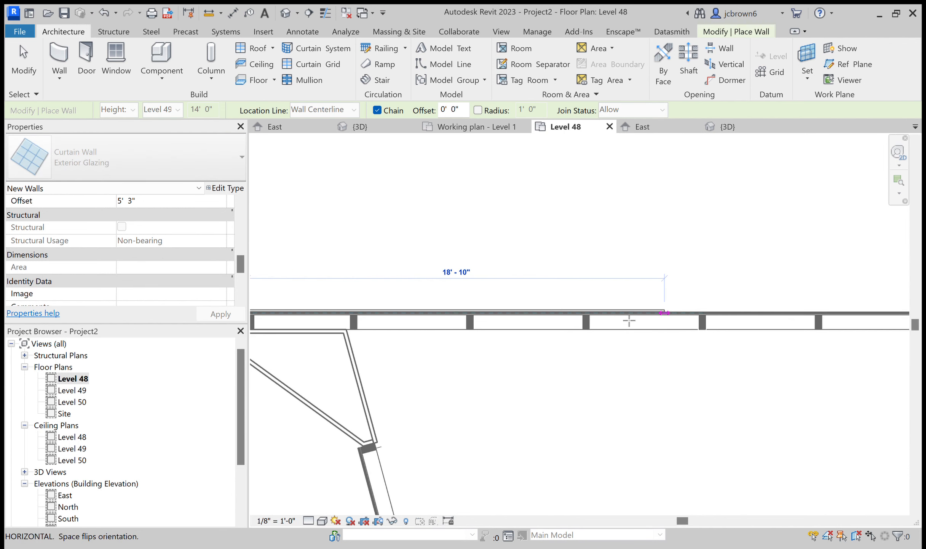
middle_drag(674, 315, 361, 322)
scroll(745, 316, up, 1)
middle_drag(744, 317, 400, 334)
scroll(400, 339, down, 2)
scroll(755, 362, up, 3)
click(776, 347)
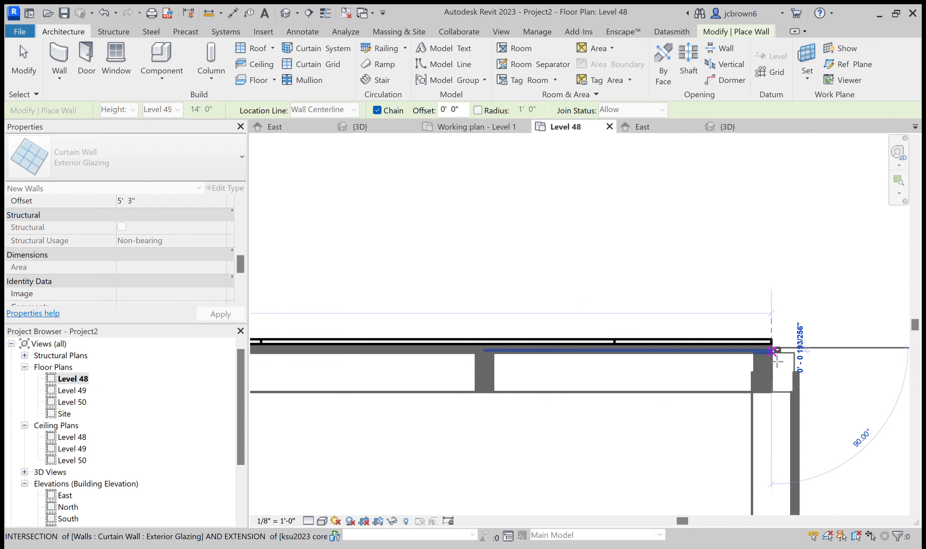
key(Escape)
scroll(578, 385, down, 4)
middle_drag(559, 393, 862, 378)
middle_drag(493, 380, 791, 357)
key(Escape)
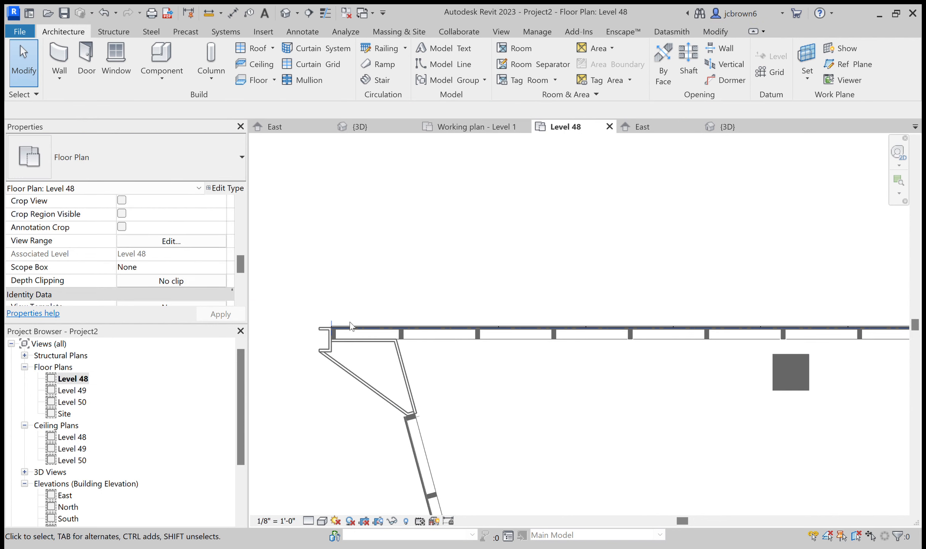
Set the Exterior Glazing type's vertical grid spacing to 5' 3" using the north facade's curtain wall.
click(346, 328)
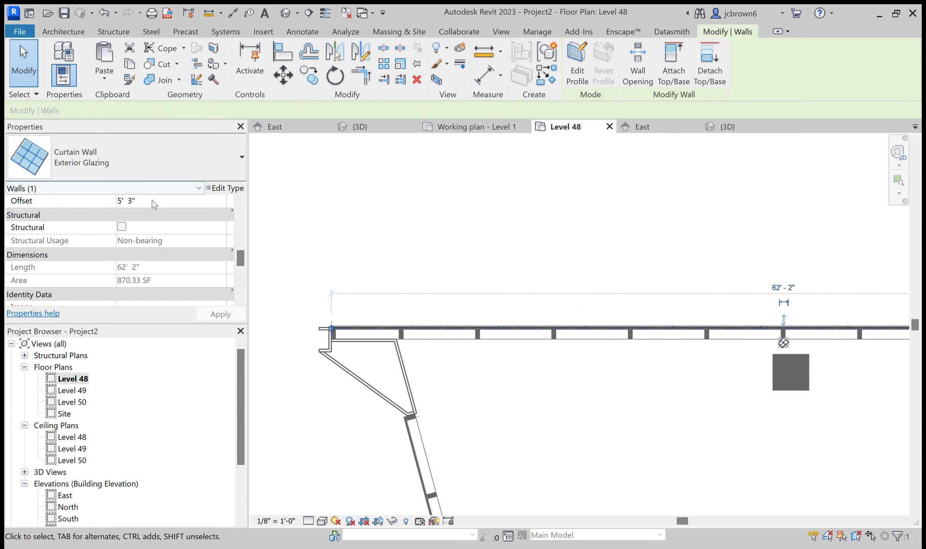
scroll(151, 198, up, 3)
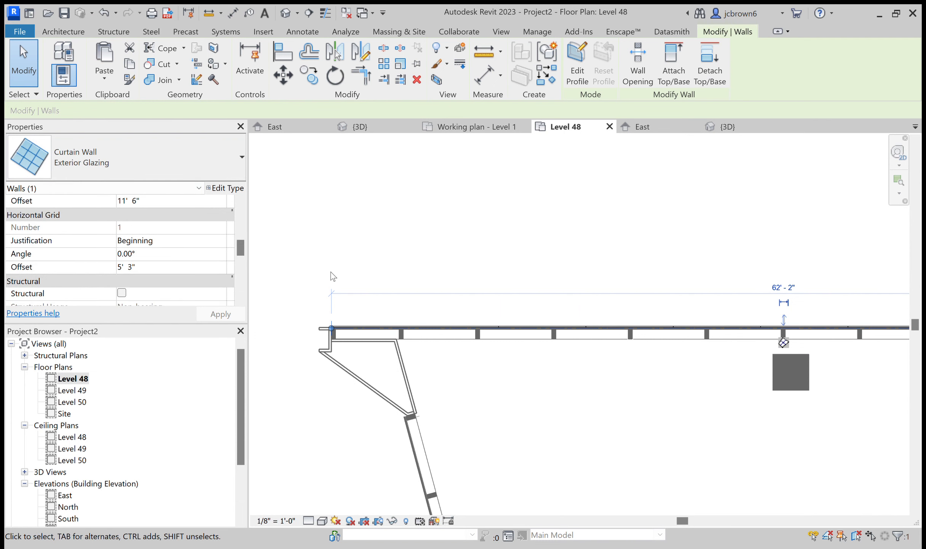
scroll(419, 324, up, 5)
click(502, 310)
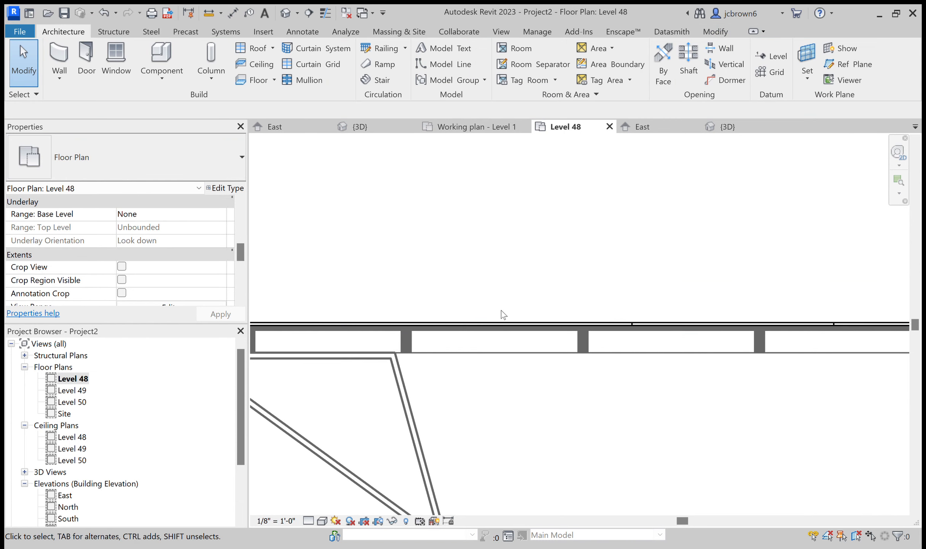
scroll(515, 323, down, 2)
click(596, 324)
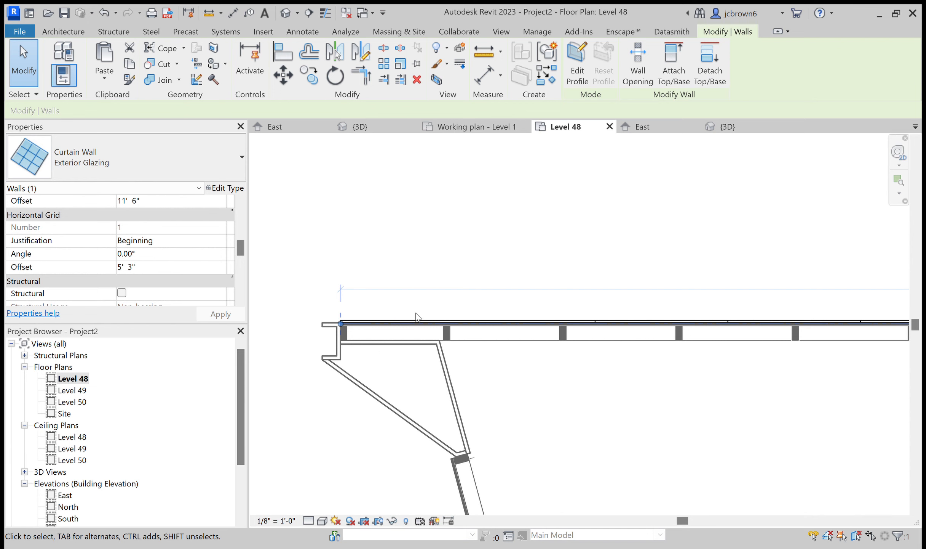
click(226, 188)
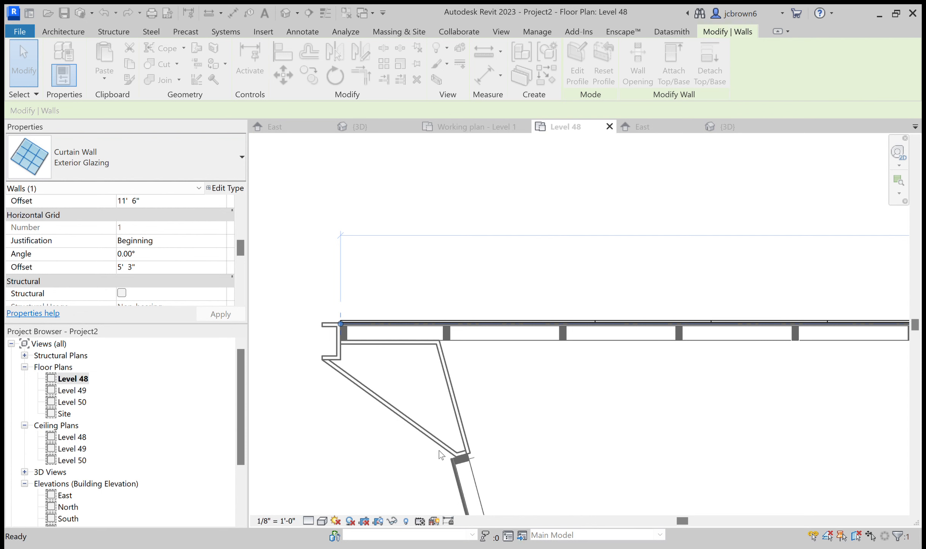
click(527, 266)
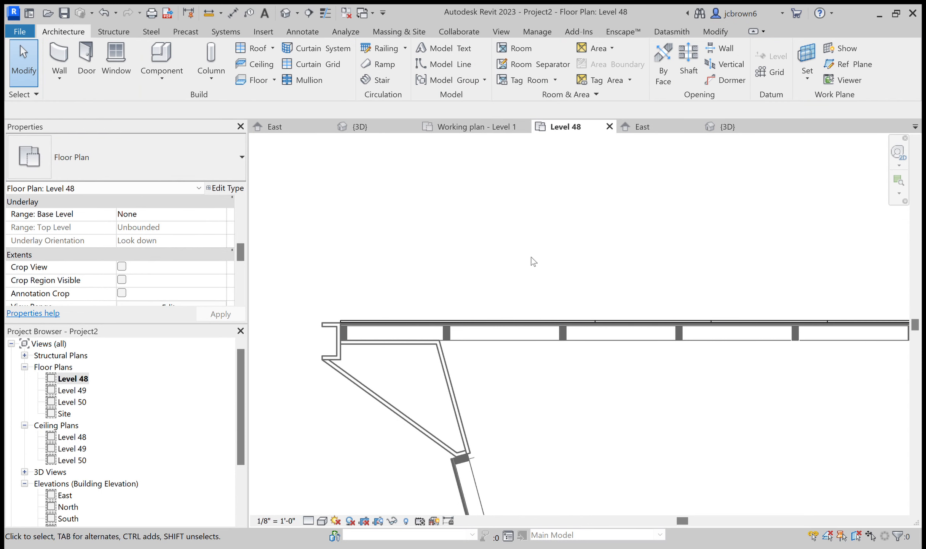
Delete the north facade's curtain wall and redraw it with Exterior Glazing from the west corner mullion to the east corner mullion.
click(553, 323)
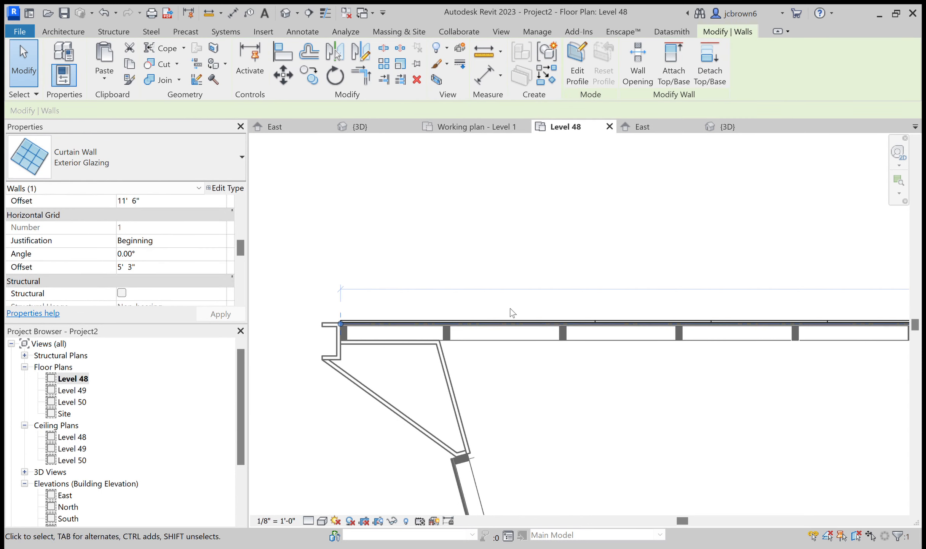
click(258, 291)
click(53, 77)
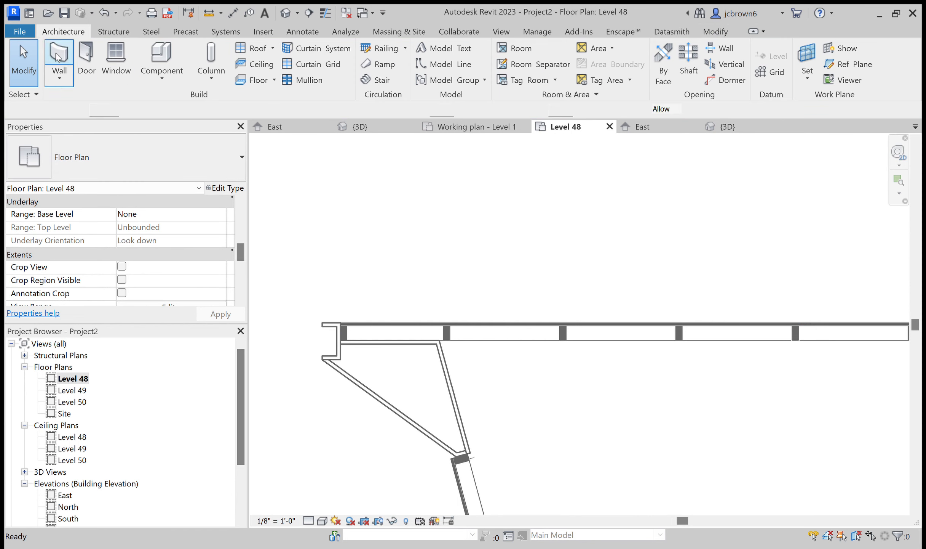
scroll(385, 350, up, 4)
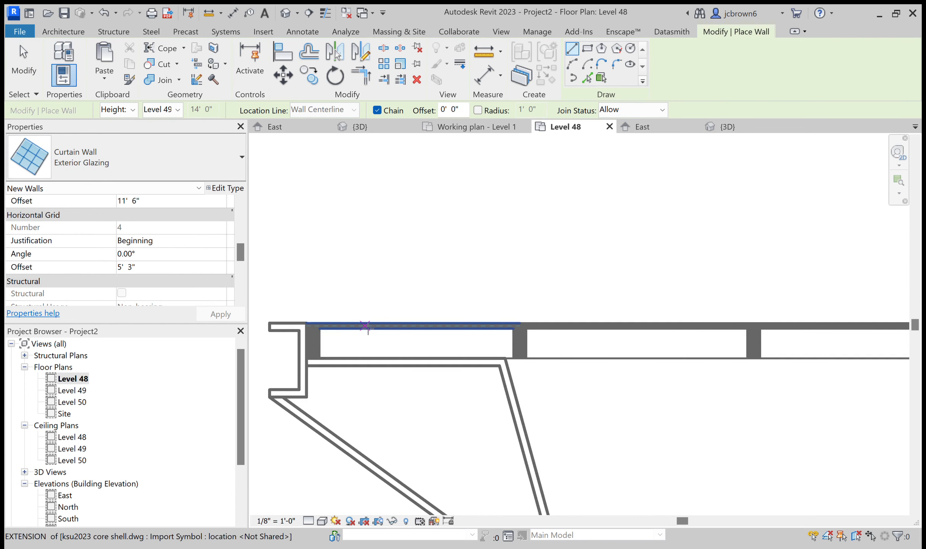
click(310, 323)
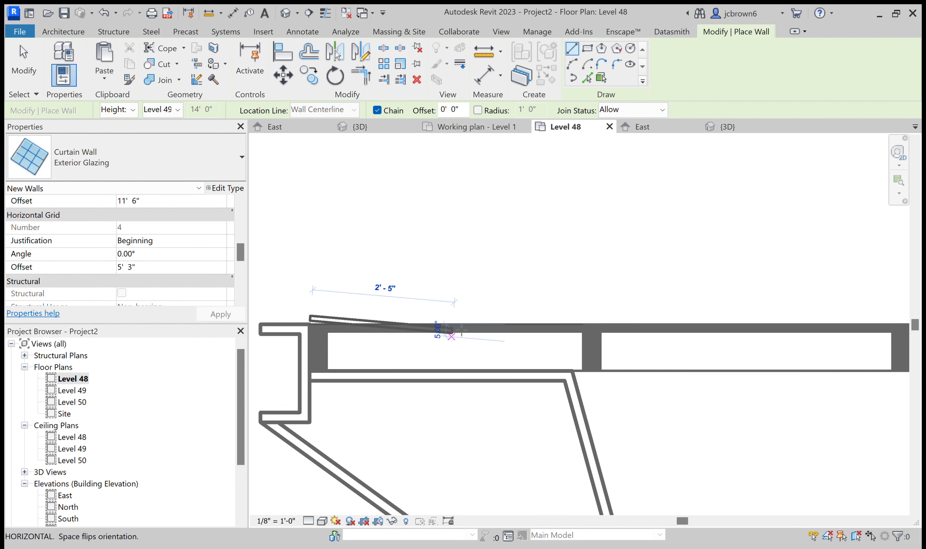
scroll(463, 332, down, 3)
middle_drag(585, 337, 331, 335)
middle_drag(699, 338, 431, 345)
middle_drag(747, 312, 450, 330)
scroll(638, 356, up, 2)
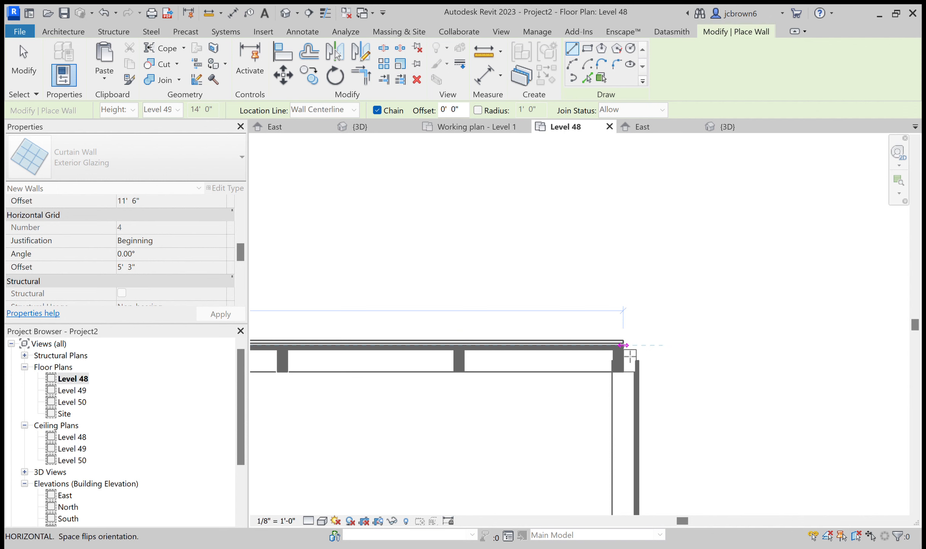
click(631, 356)
key(Escape)
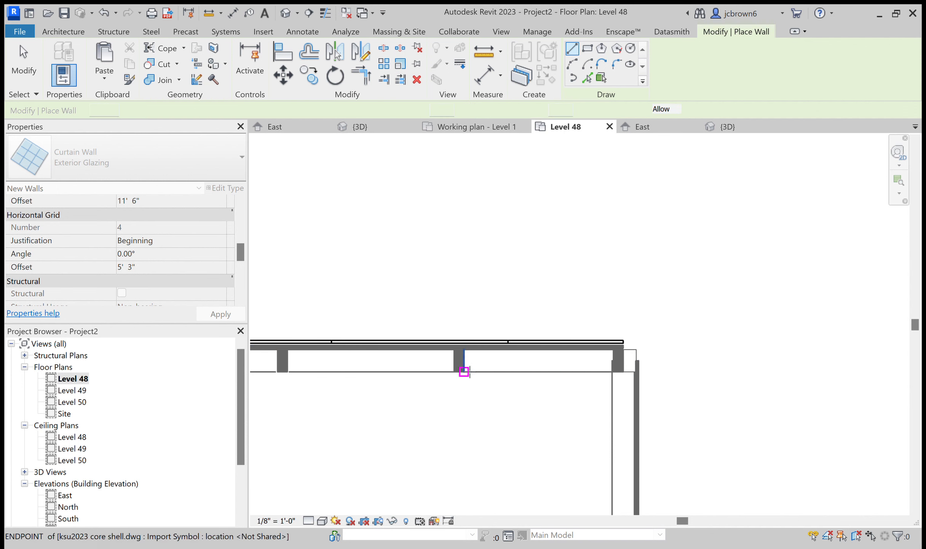
Examine how the redrawn curtain wall's mullions line up with the core shell drawing's mullions toward the north facade's west end.
scroll(491, 377, down, 2)
middle_drag(511, 381, 725, 357)
scroll(497, 368, down, 4)
middle_drag(471, 371, 866, 353)
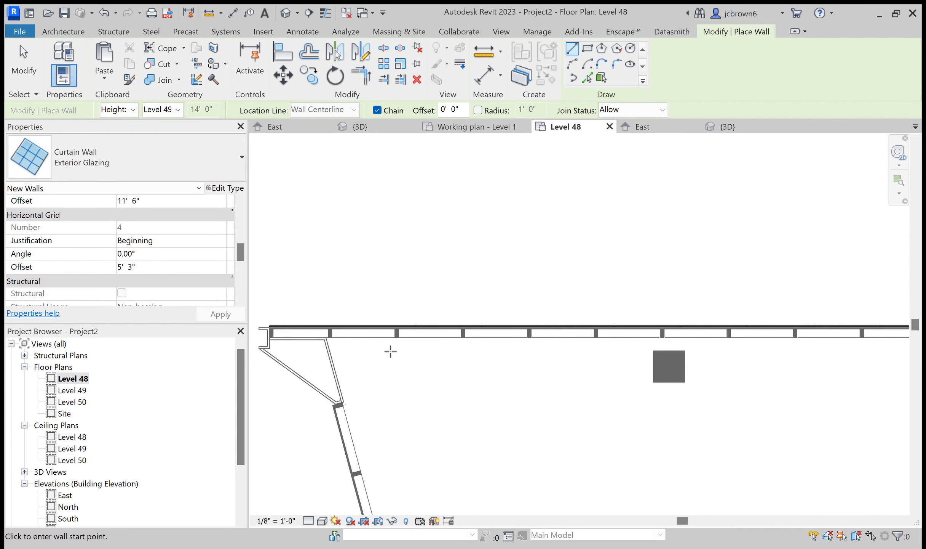
scroll(375, 323, up, 4)
middle_drag(386, 331, 606, 329)
middle_drag(683, 329, 563, 335)
scroll(563, 334, up, 1)
scroll(533, 331, up, 1)
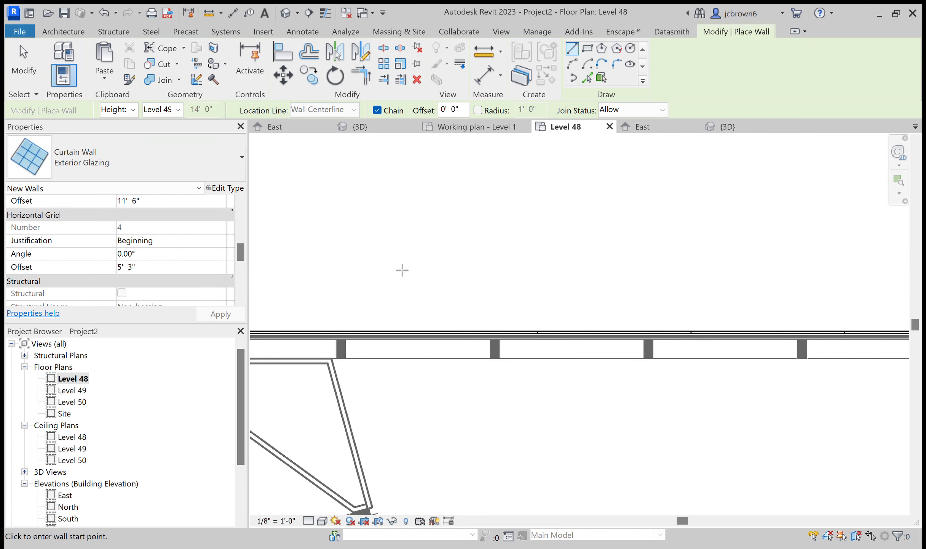
scroll(528, 318, up, 2)
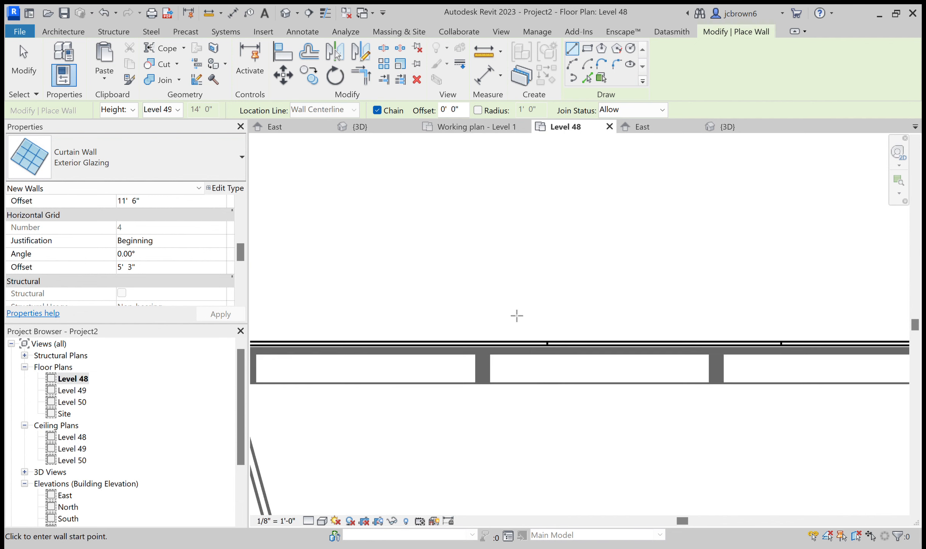
Measure the spacing between two adjacent mullions of the north facade's curtain wall.
click(478, 46)
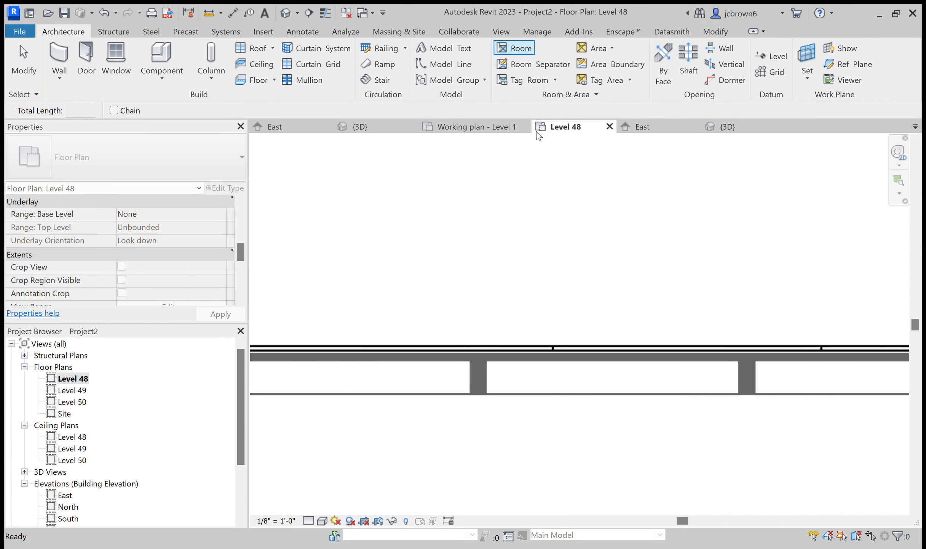
click(552, 347)
middle_drag(643, 336, 512, 324)
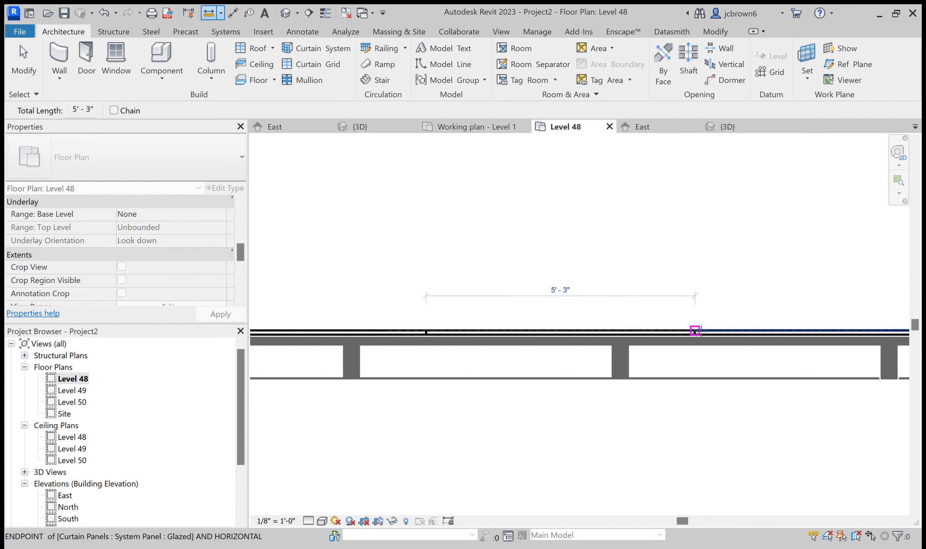
key(Escape)
key(Escape)
Set the Horizontal Grid Justification of the north facade's curtain wall to End.
scroll(707, 345, down, 4)
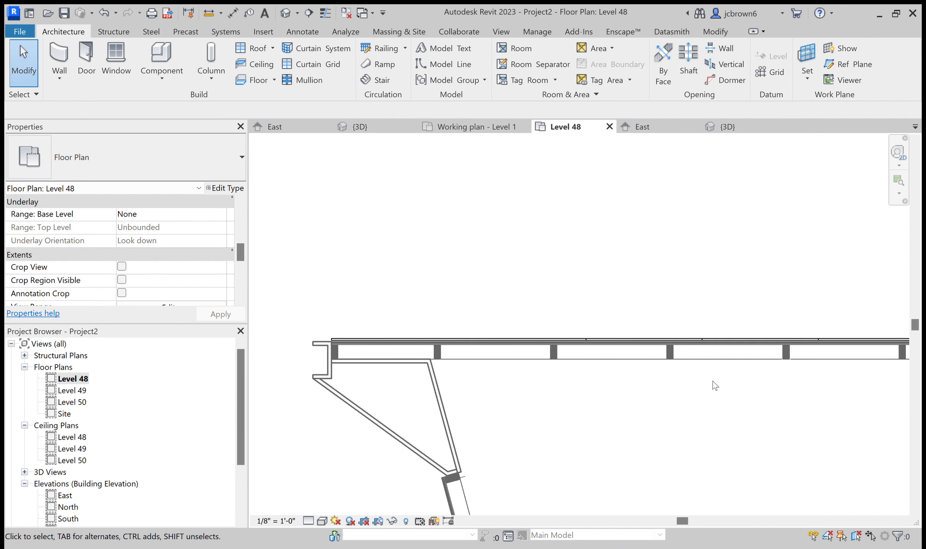
middle_drag(701, 370, 538, 371)
middle_drag(758, 369, 538, 353)
middle_drag(749, 350, 535, 352)
middle_drag(632, 359, 535, 374)
scroll(722, 351, up, 3)
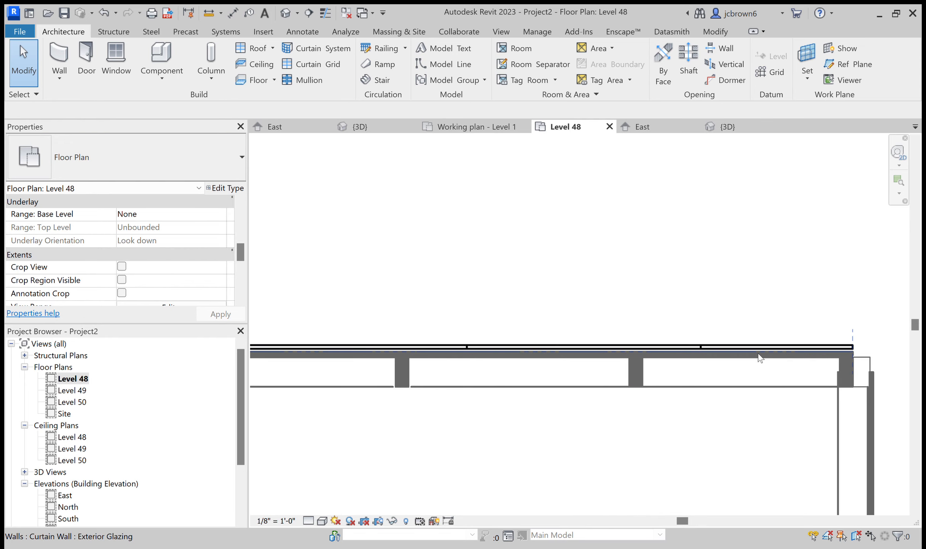
click(739, 346)
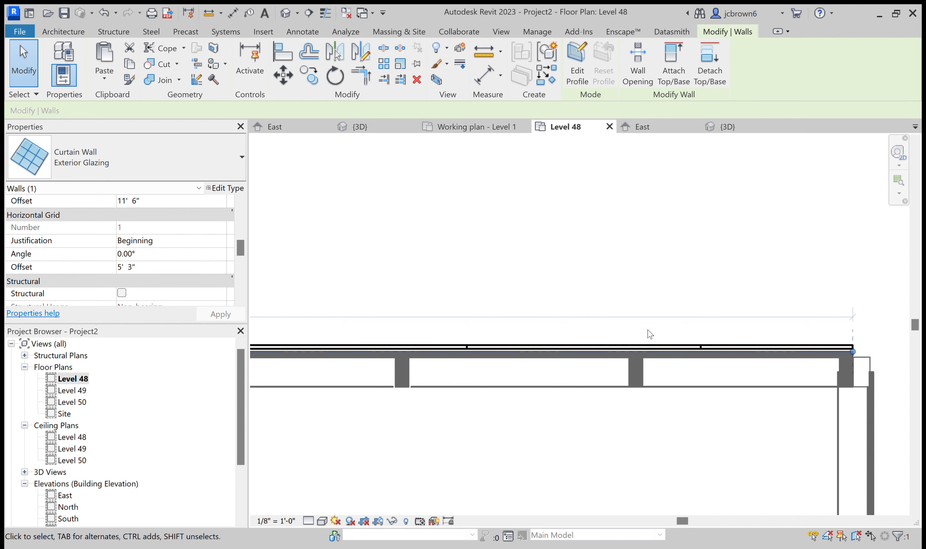
click(219, 247)
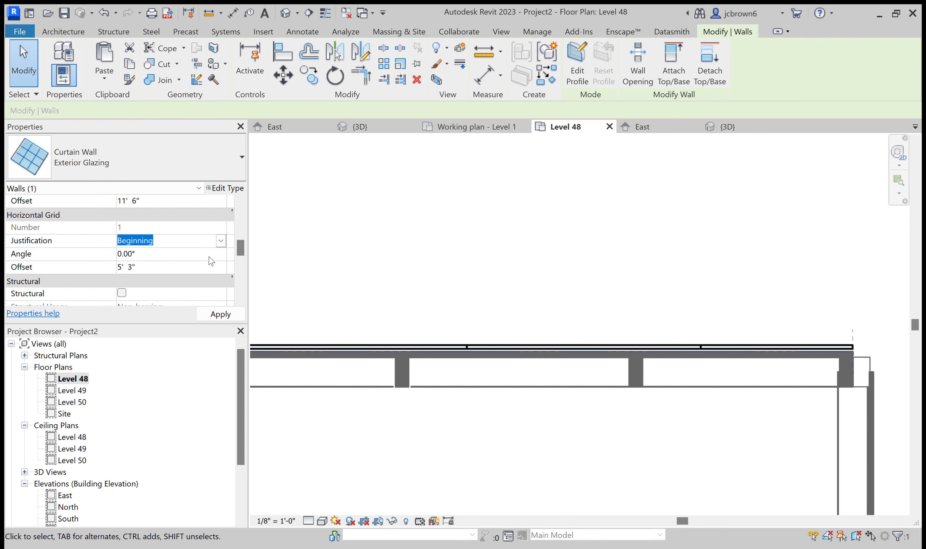
click(131, 266)
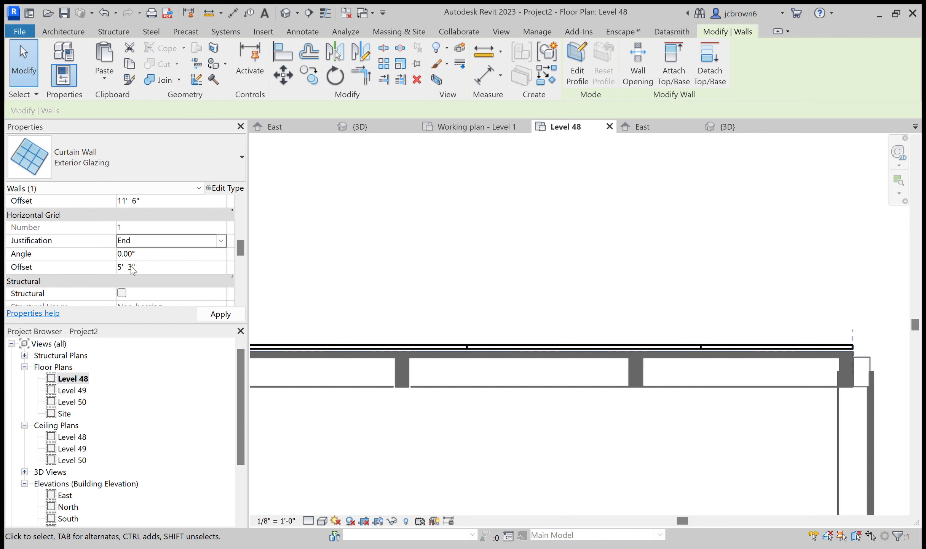
click(228, 314)
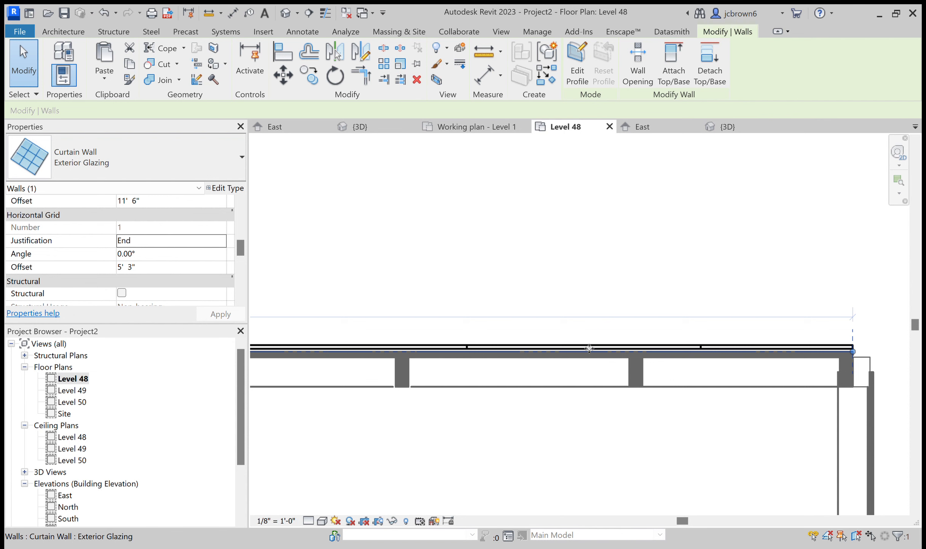
key(Escape)
click(577, 347)
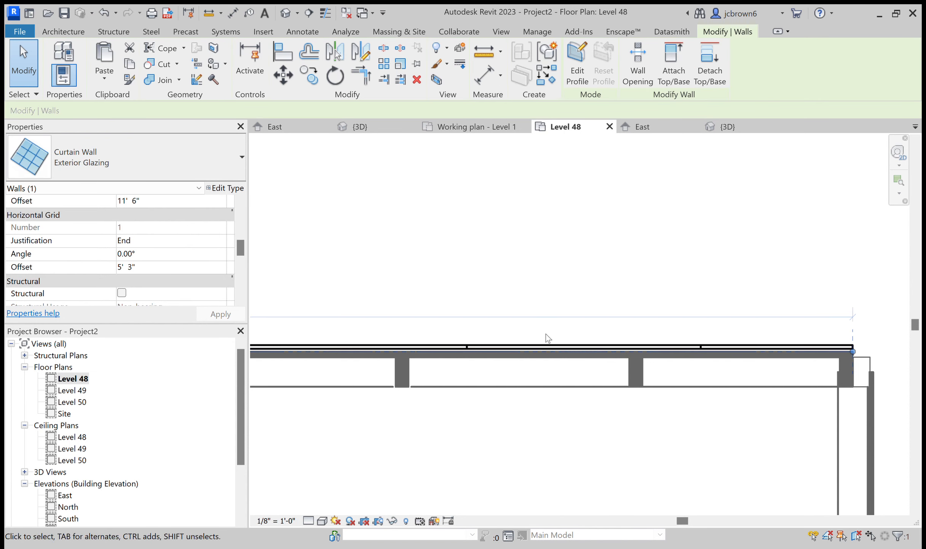
key(Escape)
Check the north curtain wall's mullions against the core shell drawing's mullions from the facade's east end to its west end.
scroll(412, 265, down, 3)
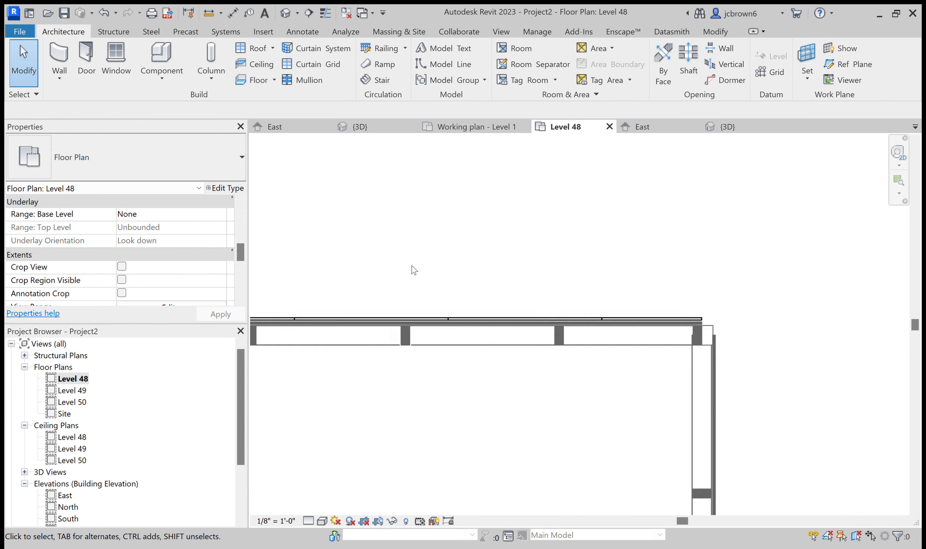
middle_drag(417, 305, 576, 286)
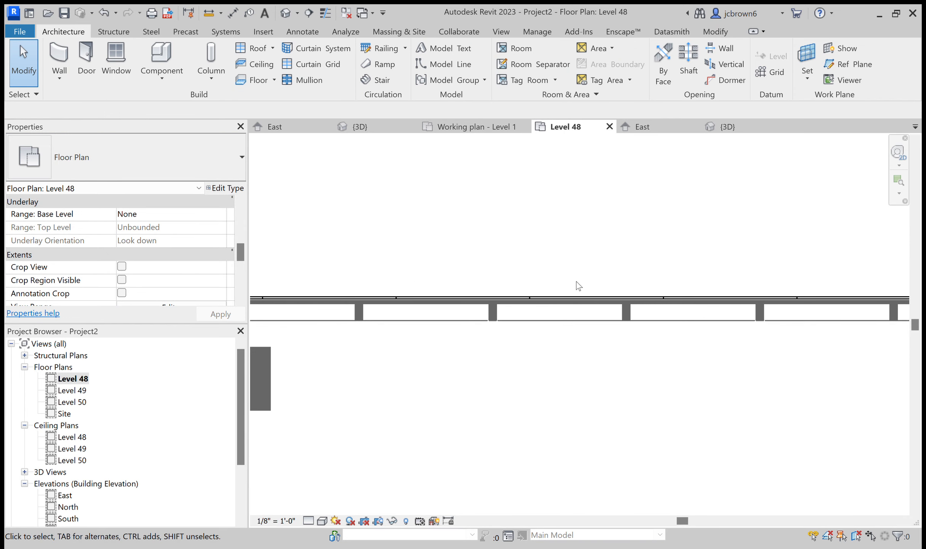
click(61, 67)
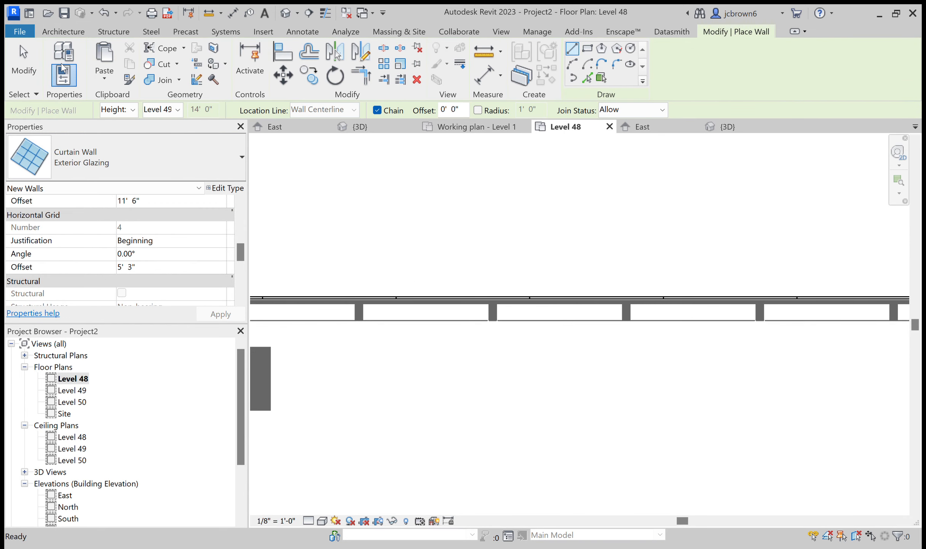
key(Escape)
middle_drag(348, 305, 663, 280)
middle_drag(511, 282, 740, 275)
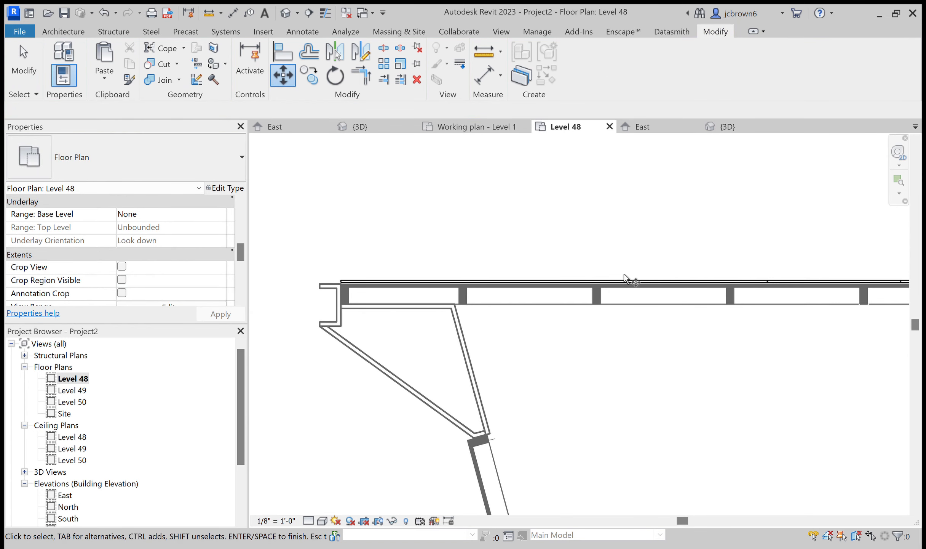
scroll(639, 282, up, 3)
scroll(638, 283, up, 4)
middle_drag(396, 287, 826, 289)
key(Escape)
Move the north facade's curtain wall 1'-5" west so its first mullion aligns with the second core shell mullion from the corner.
click(362, 286)
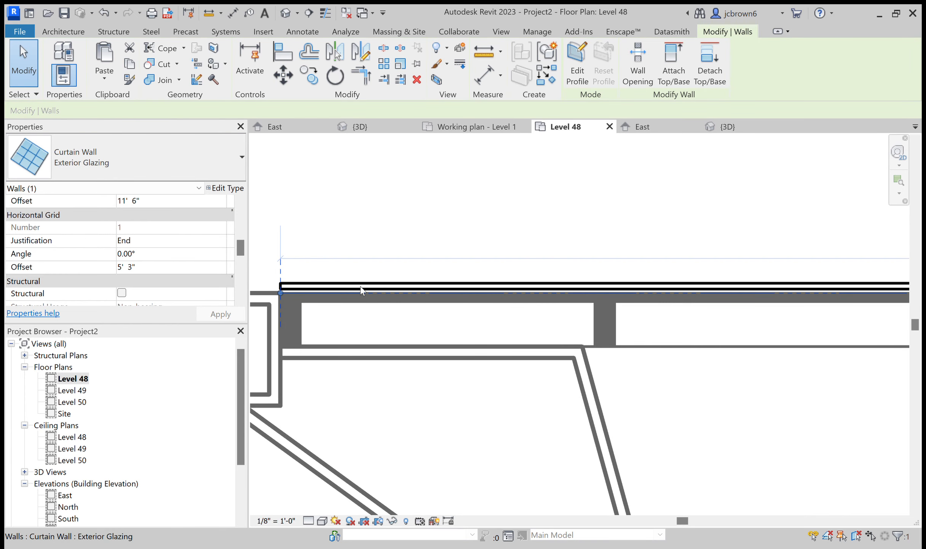
click(283, 77)
middle_drag(692, 270, 459, 264)
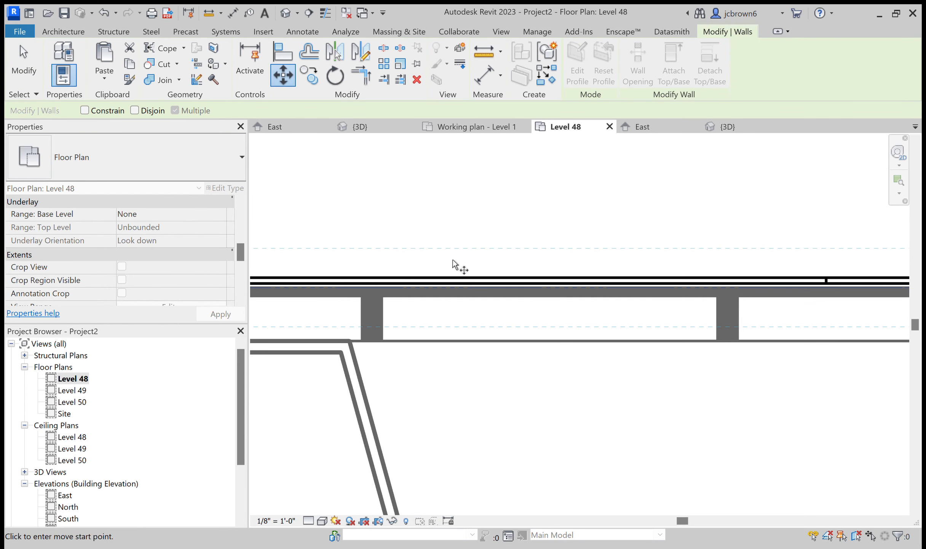
click(826, 284)
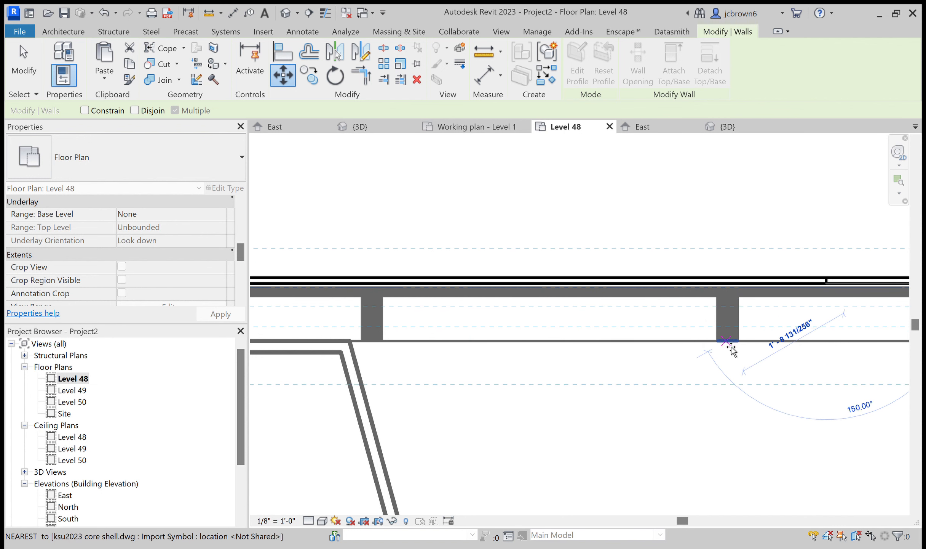
click(733, 296)
Examine the moved curtain wall's mullion alignment along the north facade as far as its east end.
scroll(786, 300, down, 3)
middle_drag(743, 334, 600, 331)
middle_drag(825, 330, 668, 320)
middle_drag(823, 328, 665, 344)
middle_drag(794, 341, 675, 336)
middle_drag(773, 340, 655, 349)
middle_drag(743, 345, 614, 346)
middle_drag(809, 370, 655, 348)
scroll(791, 293, up, 1)
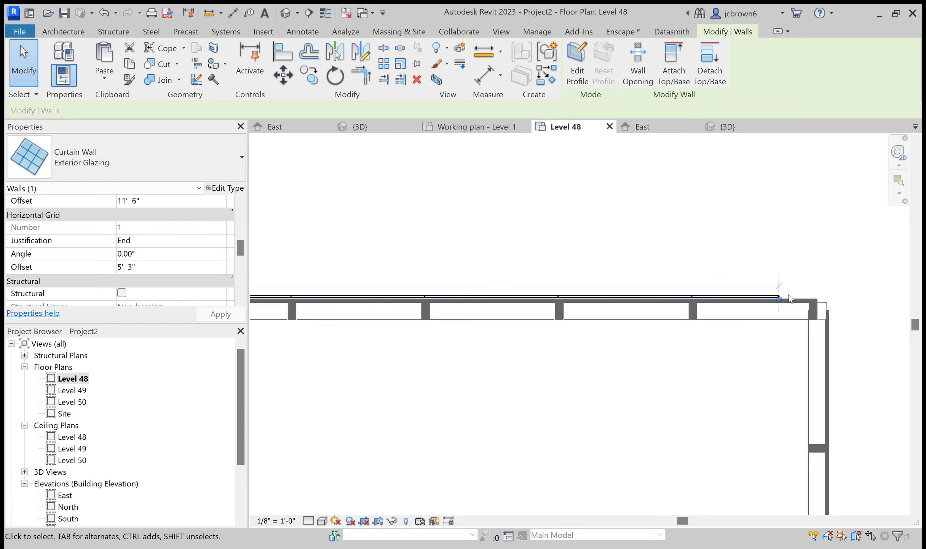
scroll(792, 297, up, 2)
click(799, 291)
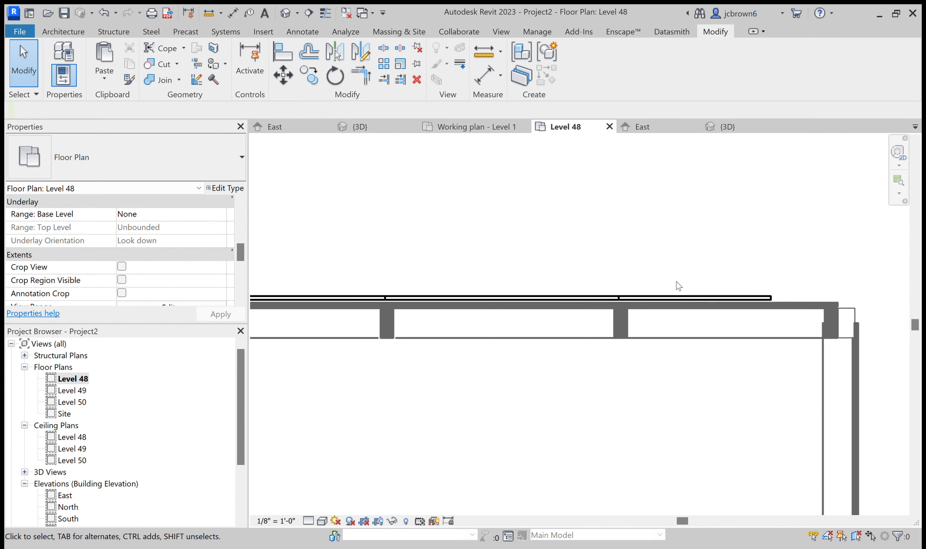
Inspect the north curtain wall's panels and east end in the 3D view, and return to the Level 48 plan.
click(727, 127)
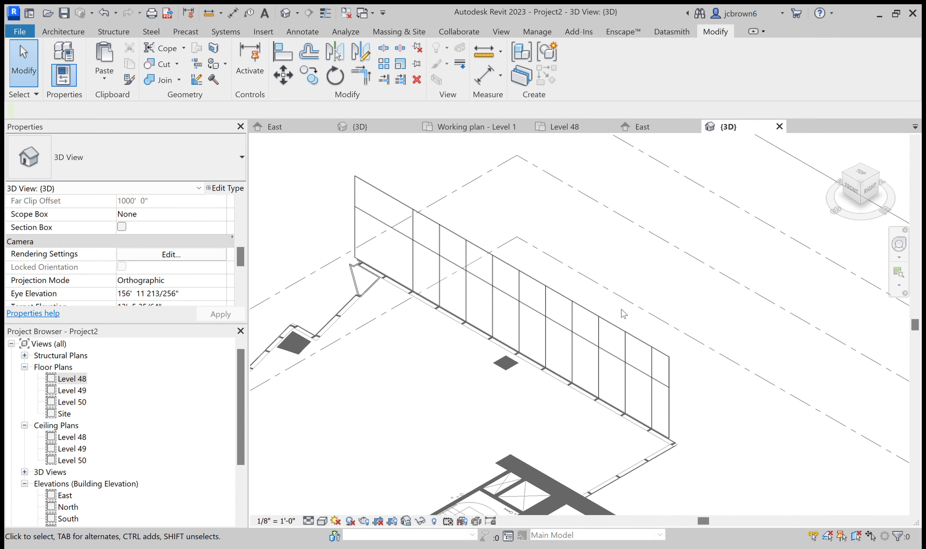
scroll(680, 403, up, 1)
scroll(679, 403, up, 1)
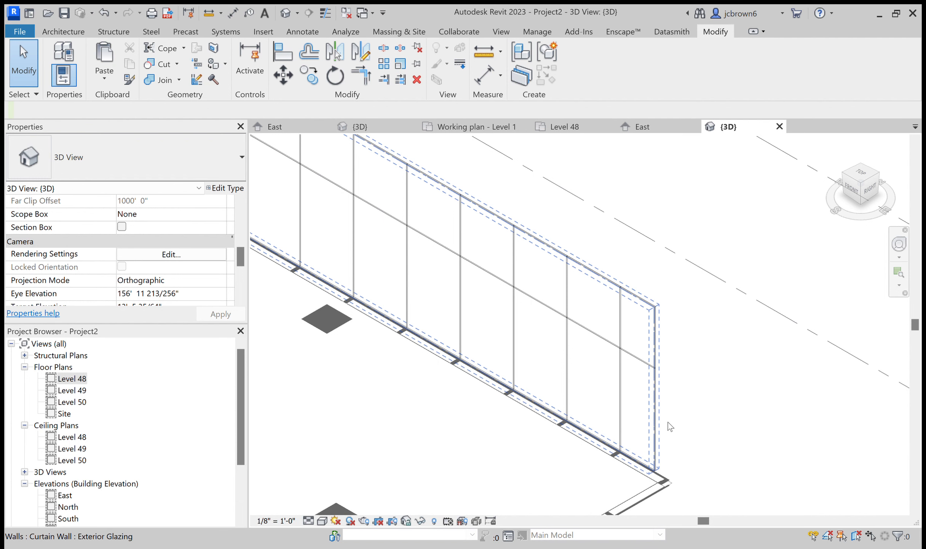
scroll(671, 377, down, 3)
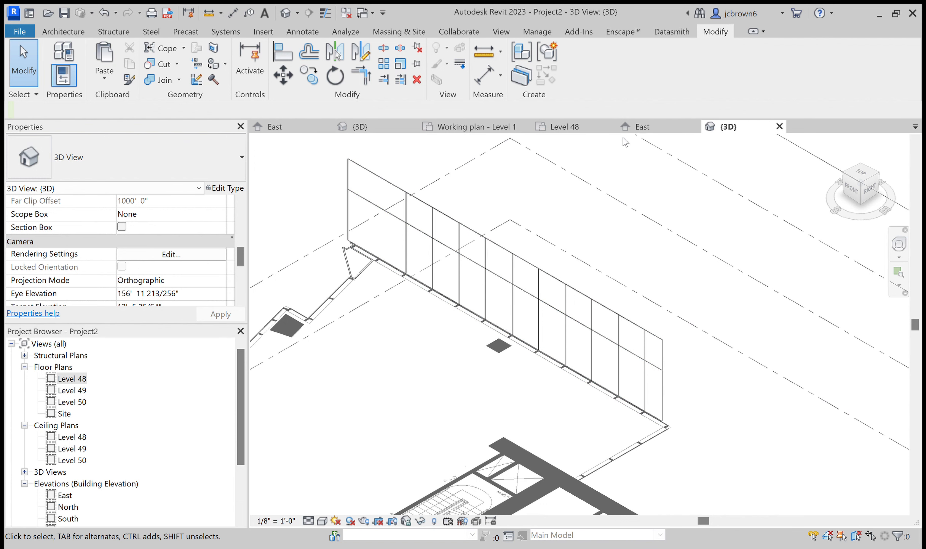
click(567, 128)
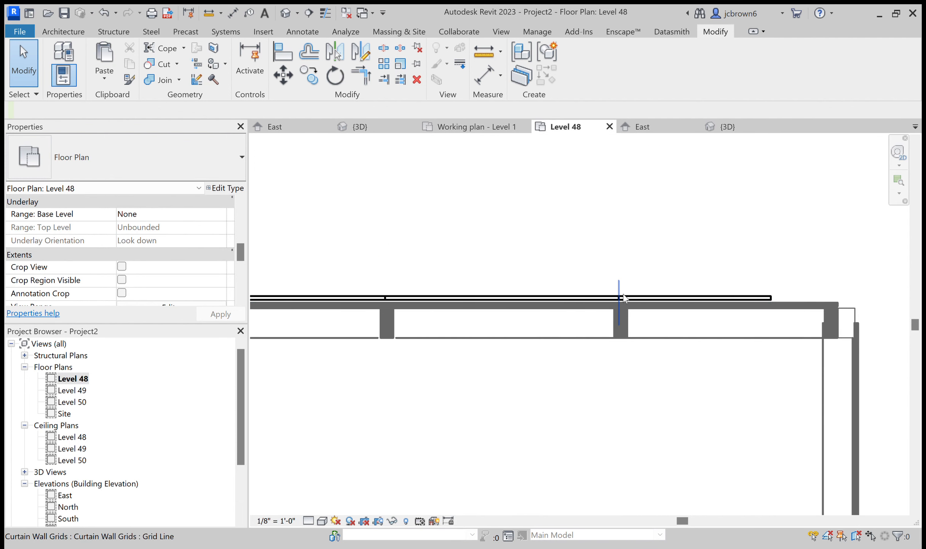
click(619, 300)
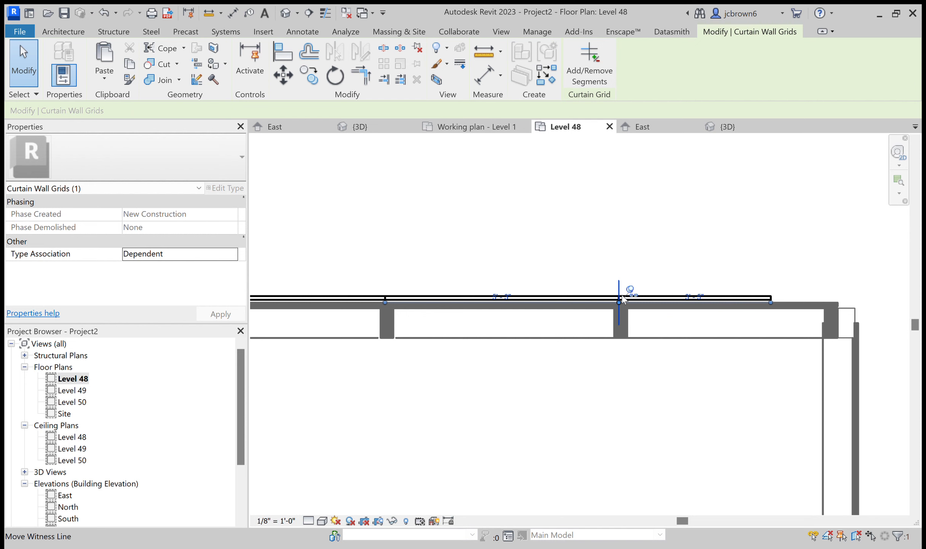
click(669, 264)
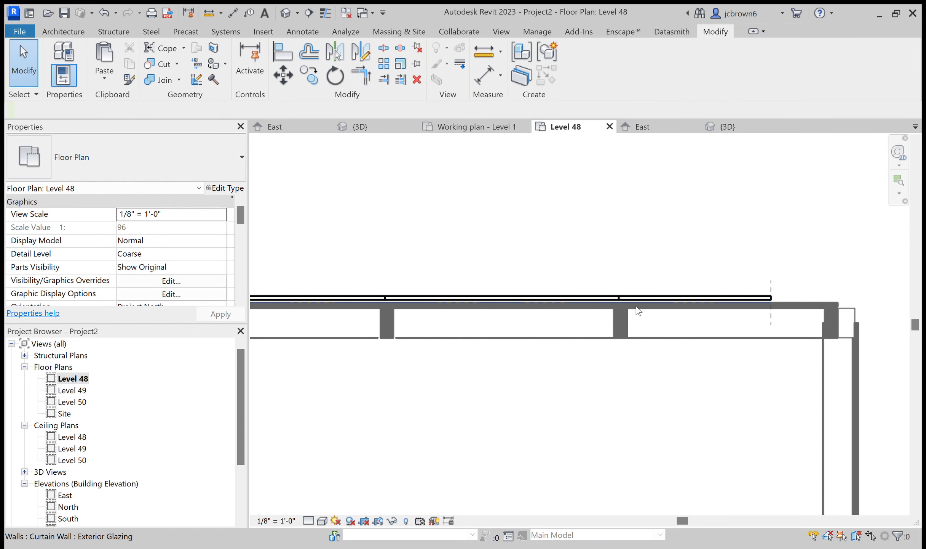
click(627, 303)
scroll(621, 302, up, 3)
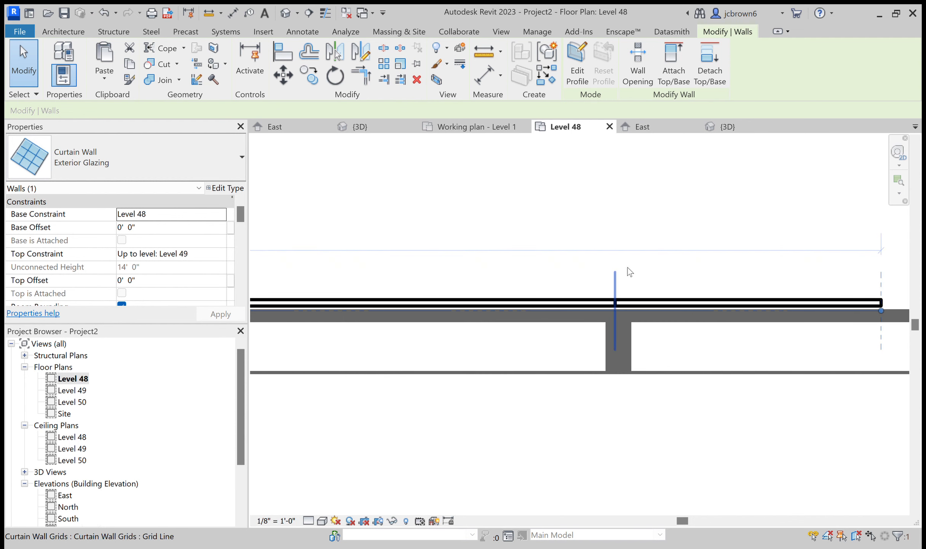
click(64, 33)
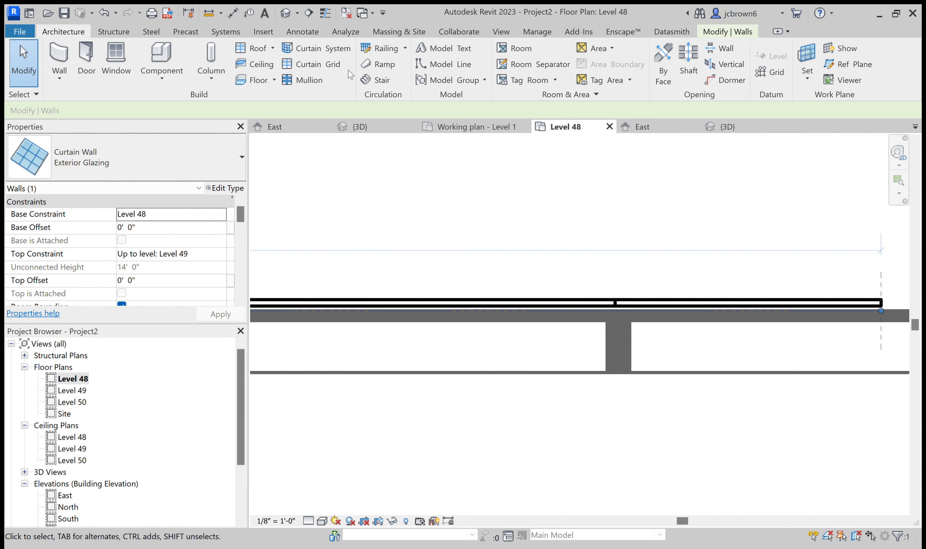
click(302, 65)
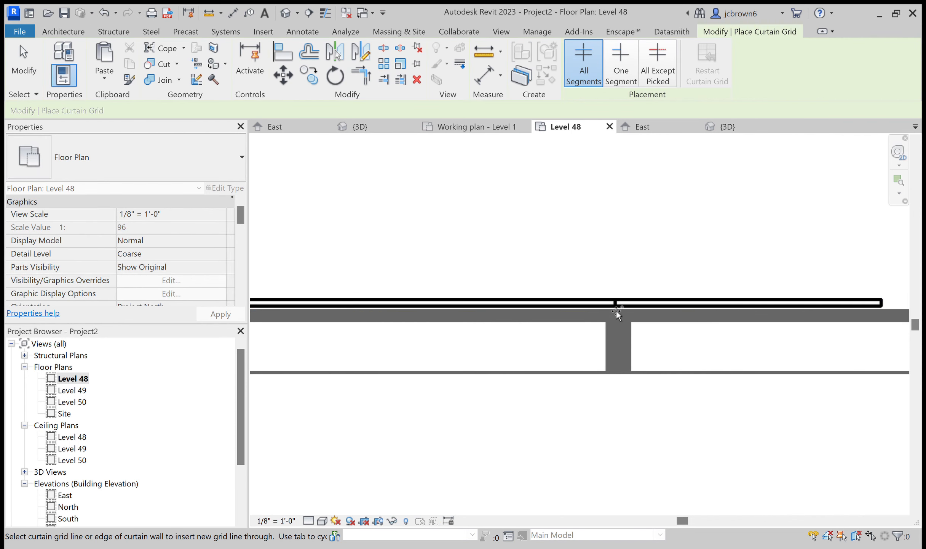
scroll(620, 309, up, 2)
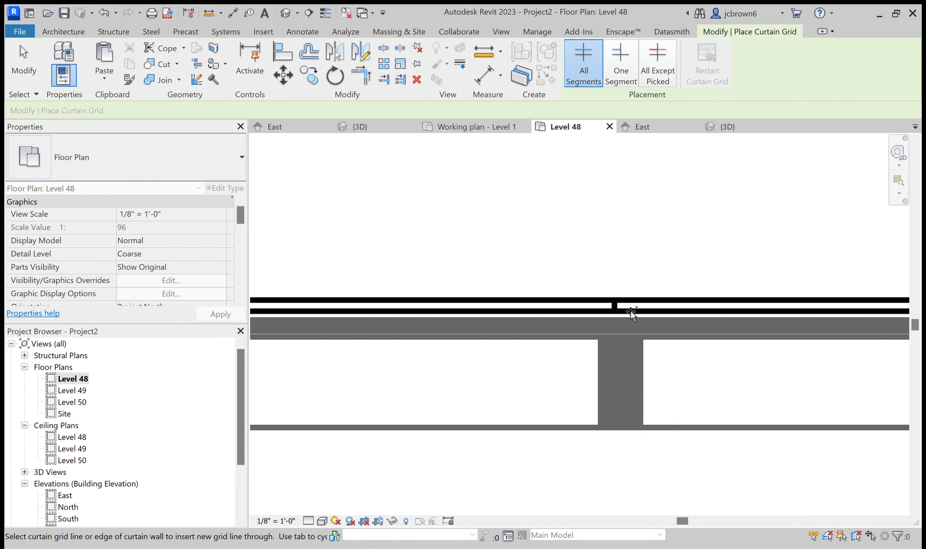
key(Escape)
Unpin the easternmost vertical grid line of the north curtain wall and move it a short distance east along the wall.
click(615, 312)
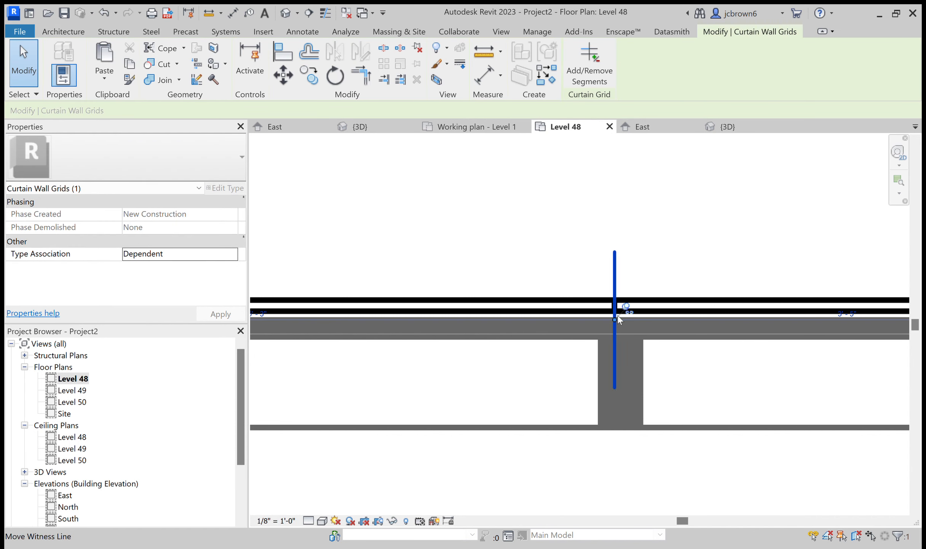
click(627, 309)
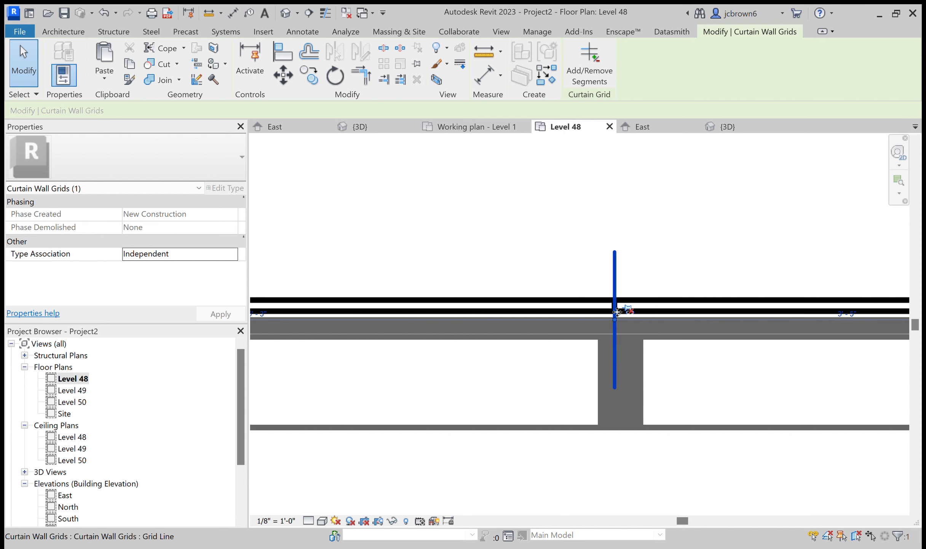
click(283, 77)
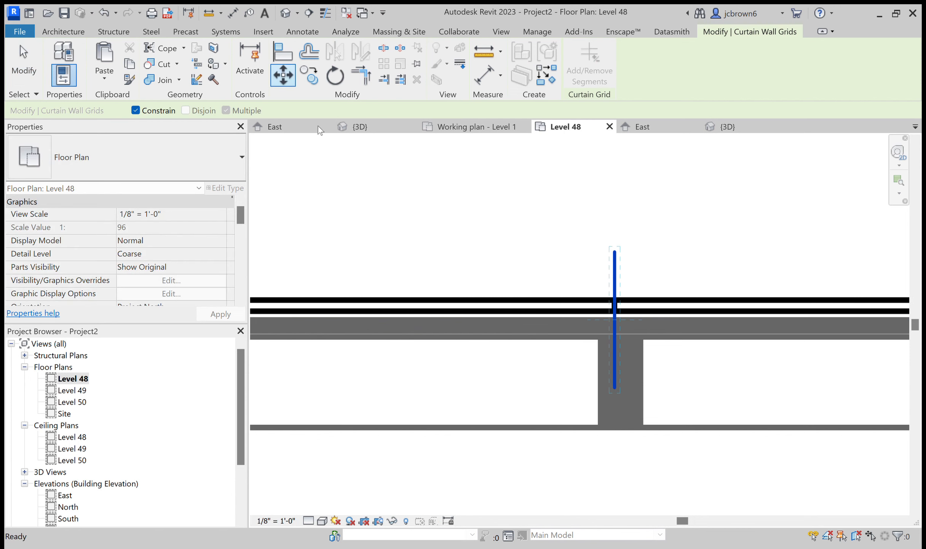
click(615, 310)
click(691, 317)
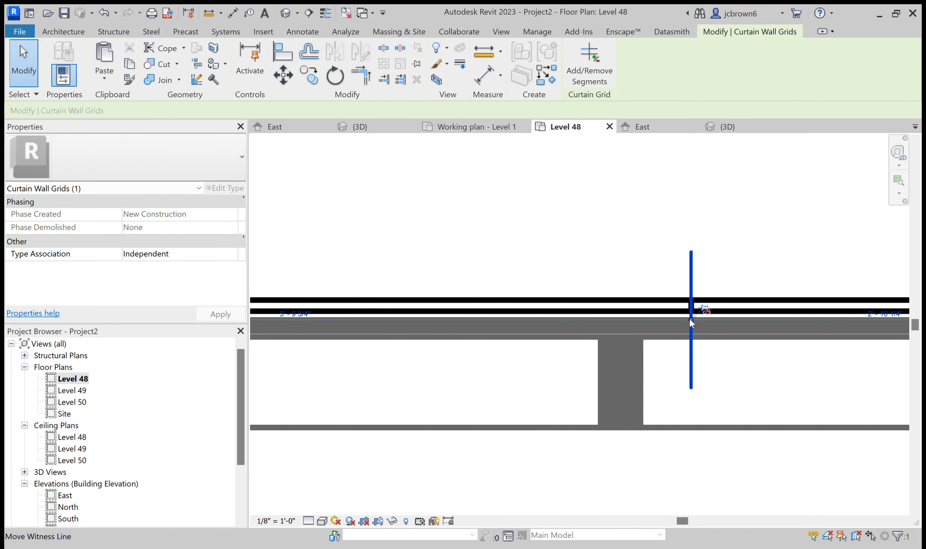
Move the unpinned grid line about 6 1/4" west to the centre of the core shell mullion below it.
key(m)
key(v)
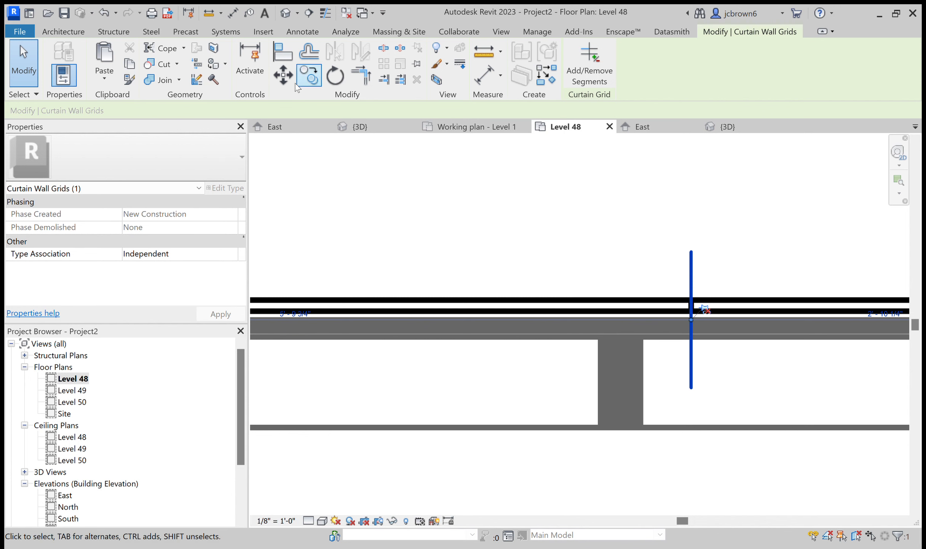
click(692, 311)
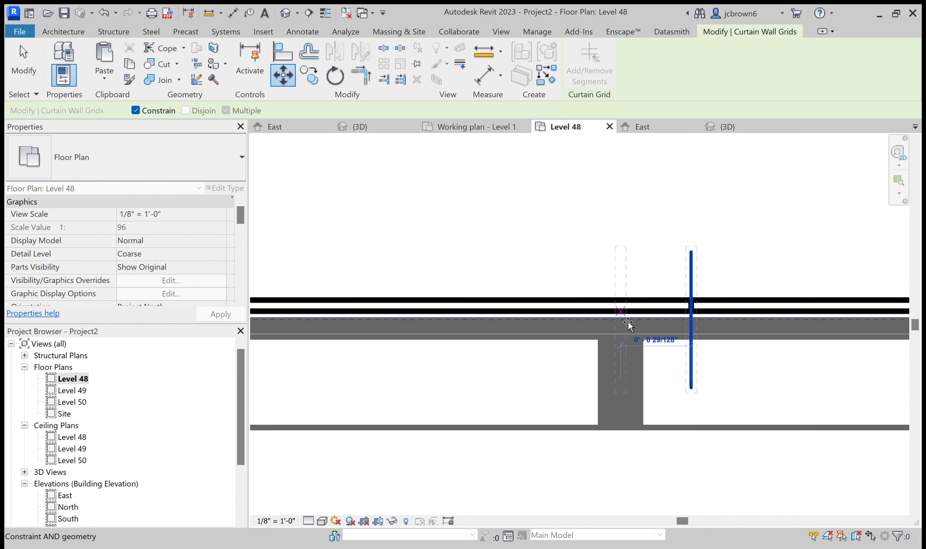
click(624, 322)
scroll(726, 322, down, 3)
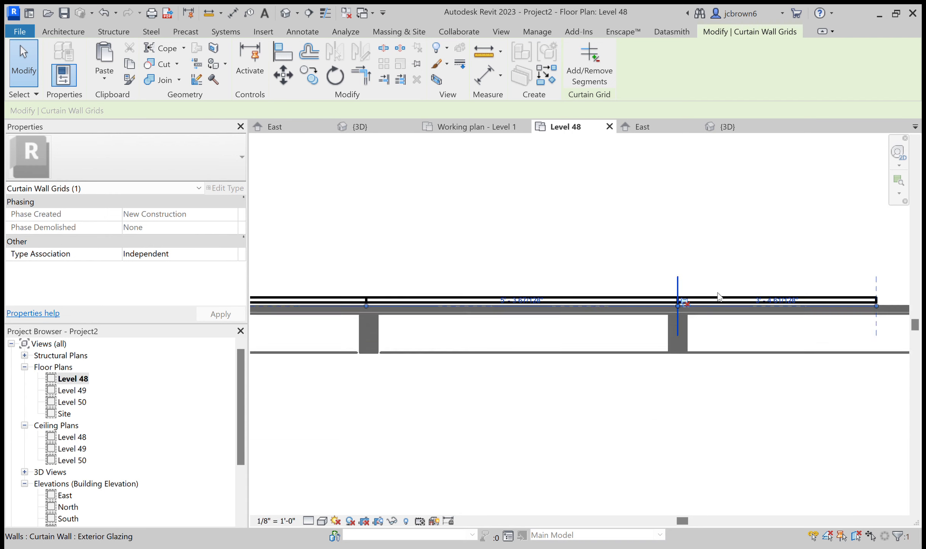
scroll(775, 296, up, 4)
key(Escape)
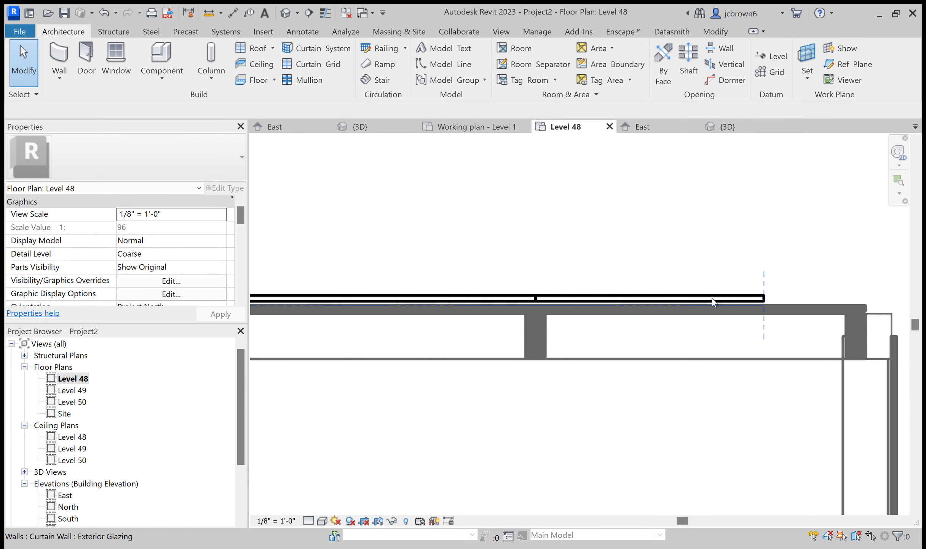
Move the whole north curtain wall about 1'-4" east so its east end meets the core shell's corner mullion.
click(758, 296)
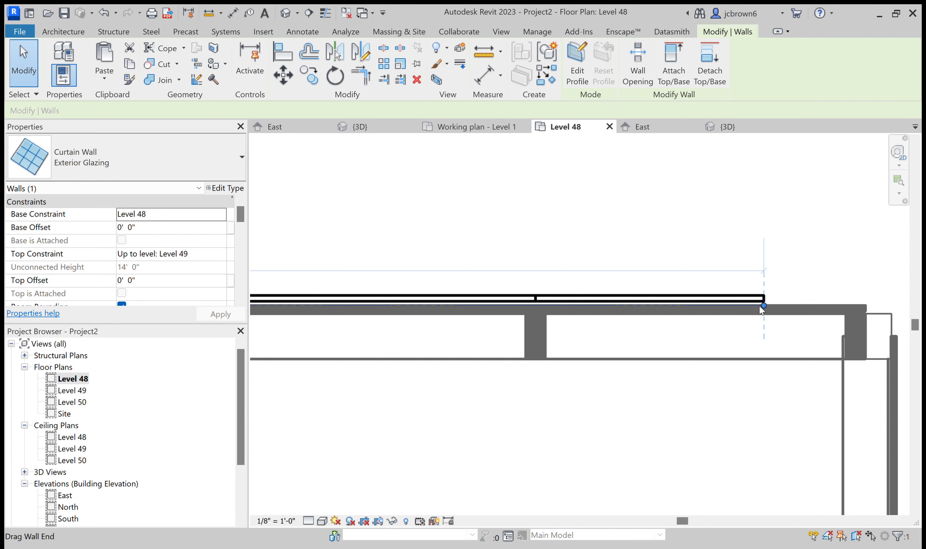
click(764, 306)
click(763, 319)
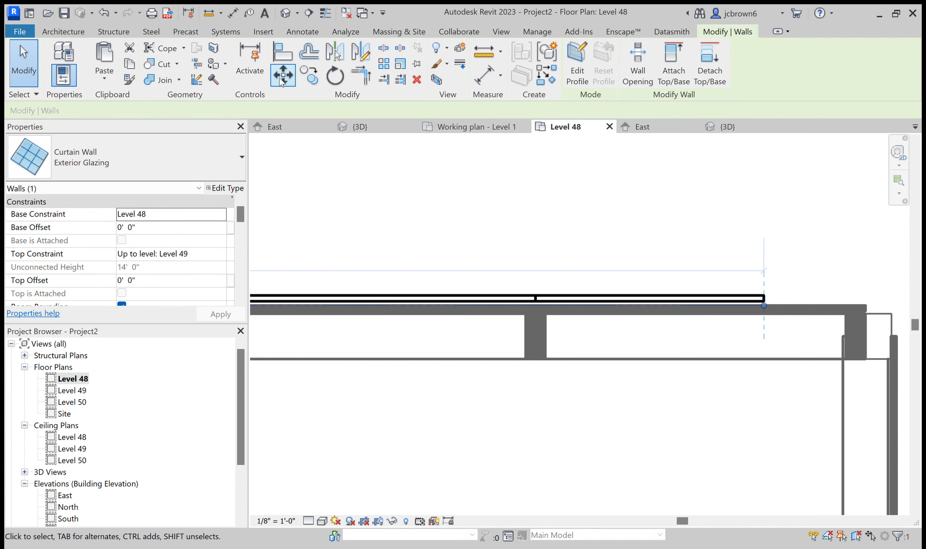
click(282, 77)
click(765, 300)
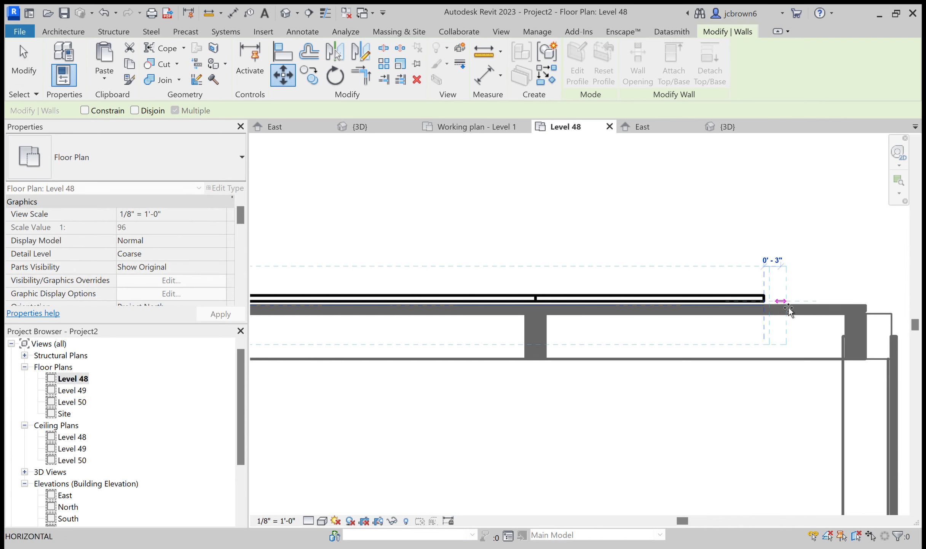
click(864, 302)
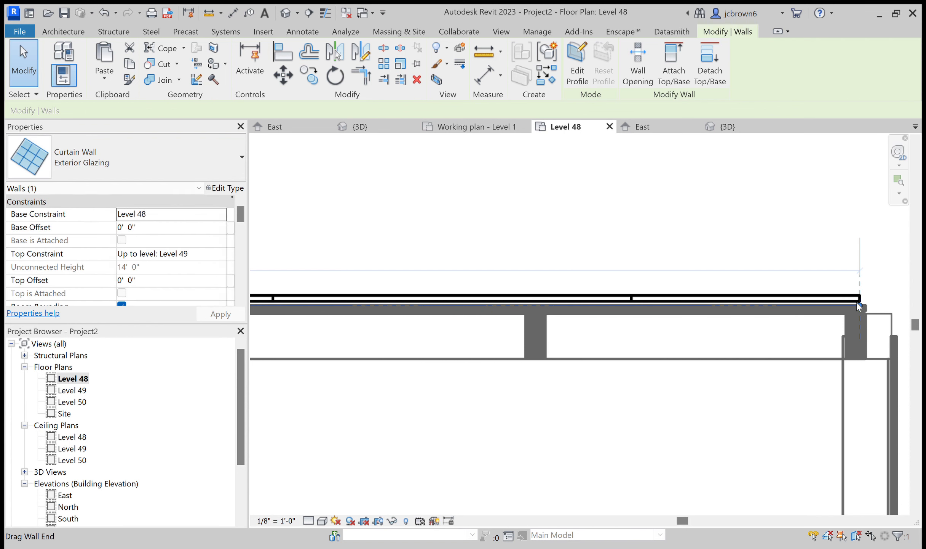
Delete the north facade's Exterior Glazing curtain wall.
scroll(567, 214, down, 8)
middle_drag(565, 258, 793, 296)
scroll(664, 294, down, 2)
scroll(664, 294, down, 1)
middle_drag(601, 296, 778, 290)
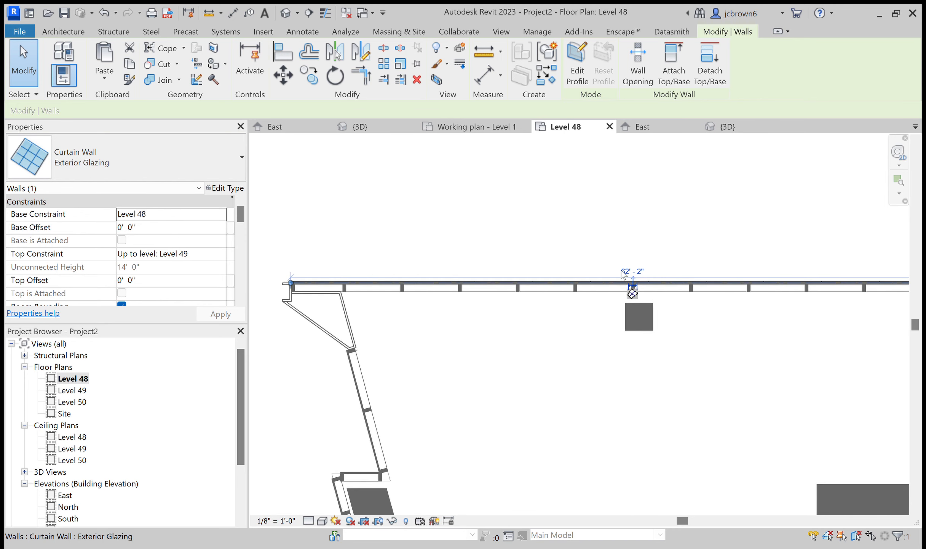
click(529, 258)
click(499, 285)
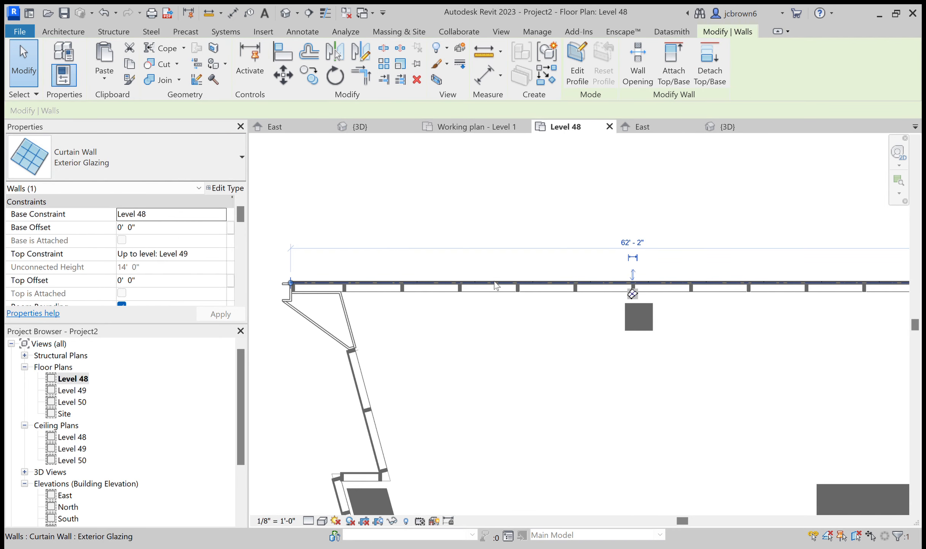
click(374, 266)
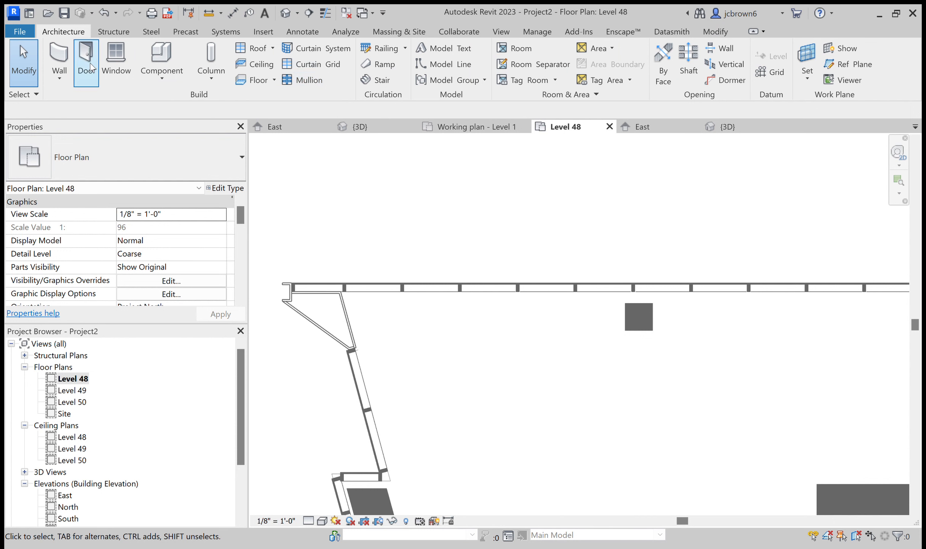
Draw a Curtain Wall 1 wall up to Level 49 along the north facade, from the west end mullion's outer corner to the east corner mullion.
click(58, 76)
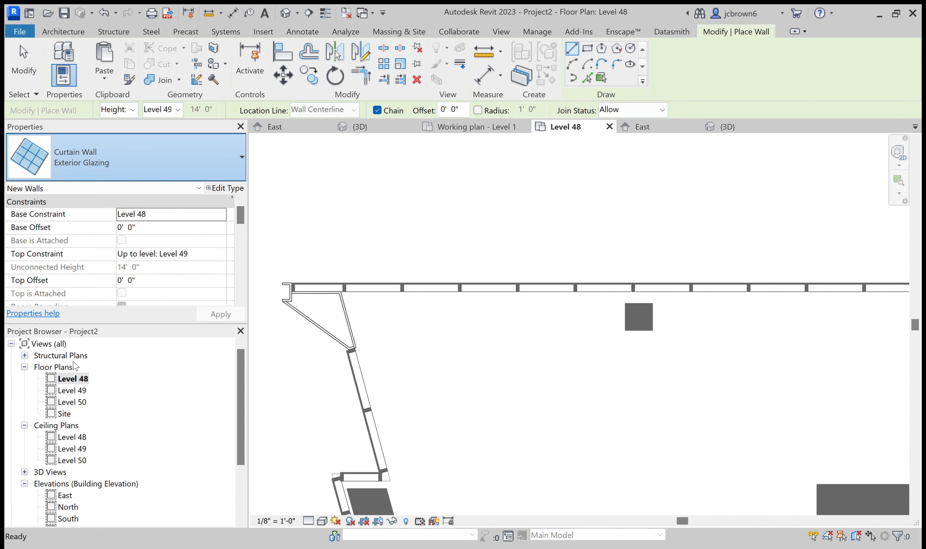
scroll(333, 276, up, 3)
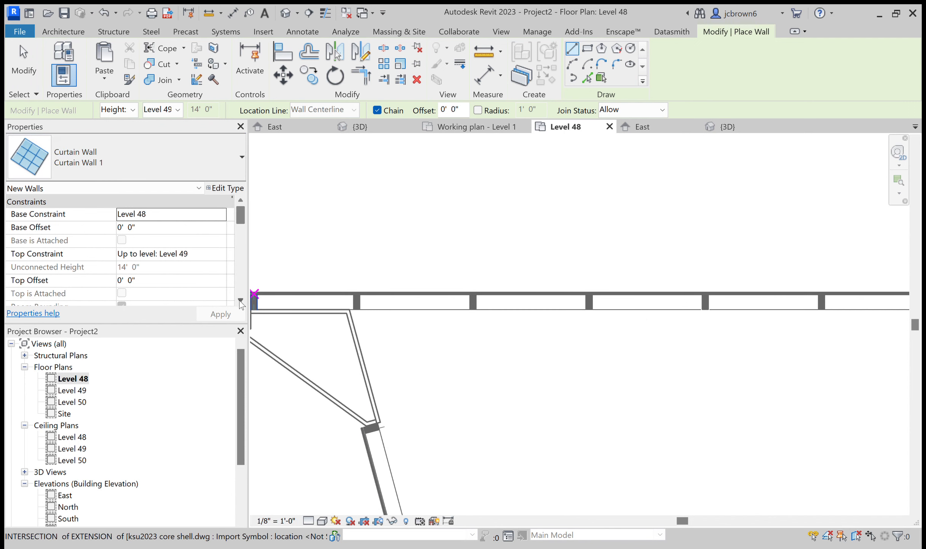
scroll(476, 271, up, 4)
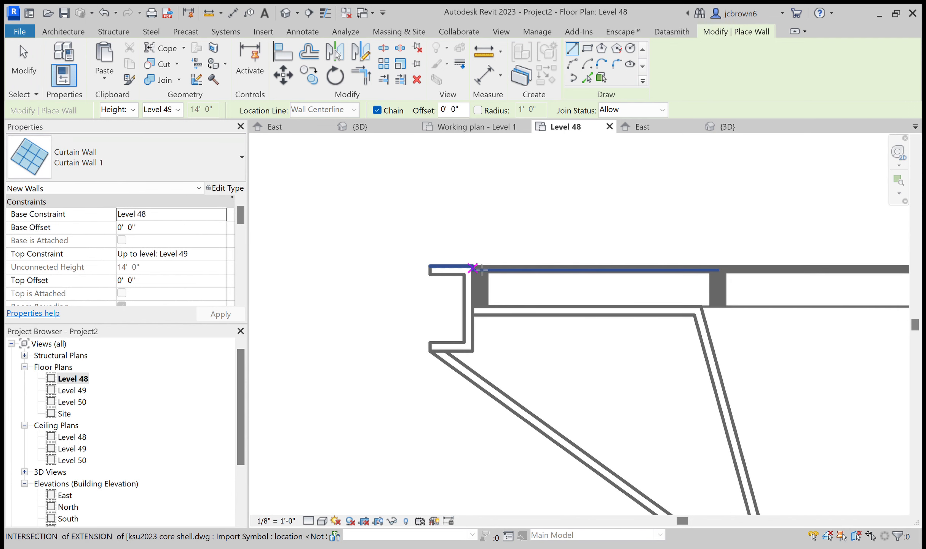
click(472, 269)
scroll(473, 289, down, 3)
scroll(529, 317, down, 5)
middle_drag(690, 313, 488, 318)
middle_drag(874, 320, 757, 310)
scroll(741, 314, up, 5)
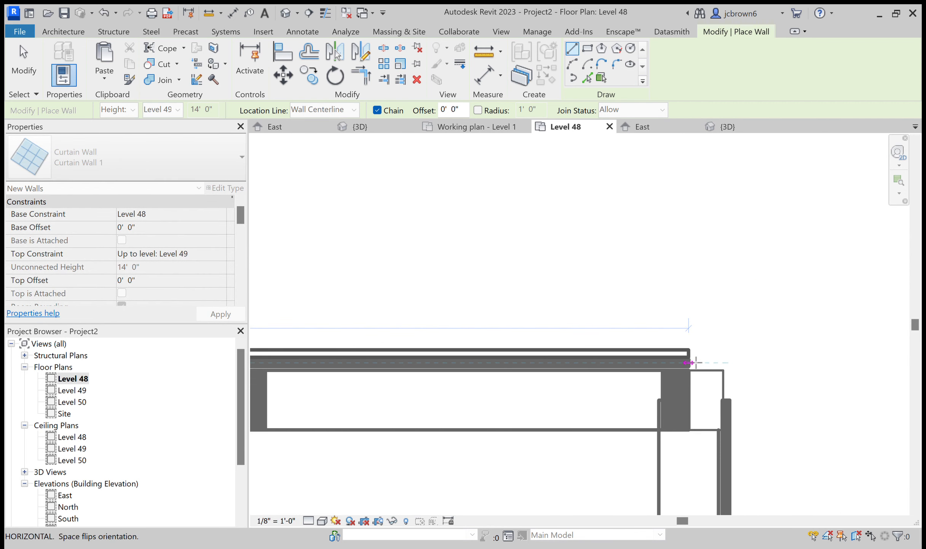
click(696, 362)
key(Escape)
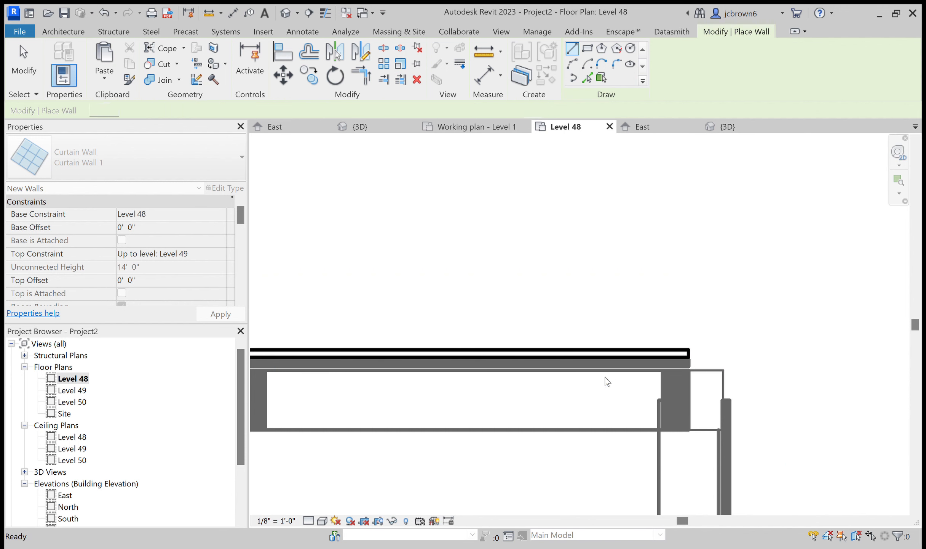
Start placing curtain grid lines through all segments with a vertical line centred on the north wall's first intermediate mullion from the west.
scroll(605, 377, down, 4)
scroll(574, 387, down, 3)
middle_drag(544, 403, 865, 370)
middle_drag(484, 388, 870, 365)
middle_drag(446, 343, 901, 339)
scroll(763, 328, up, 5)
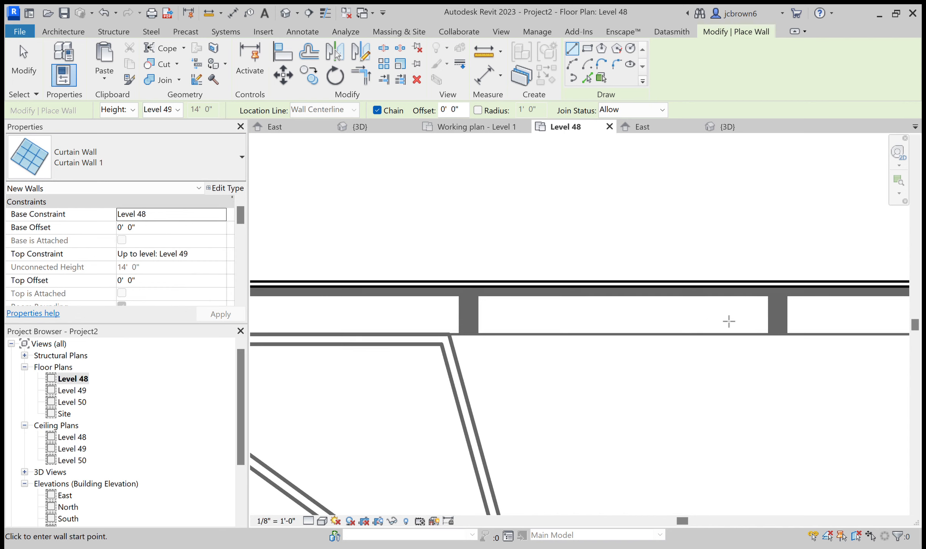
click(56, 32)
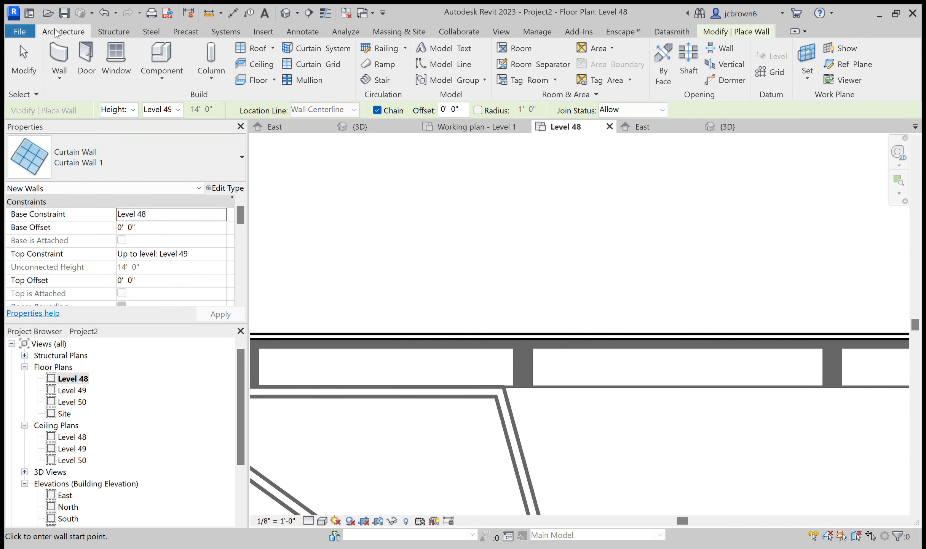
click(319, 65)
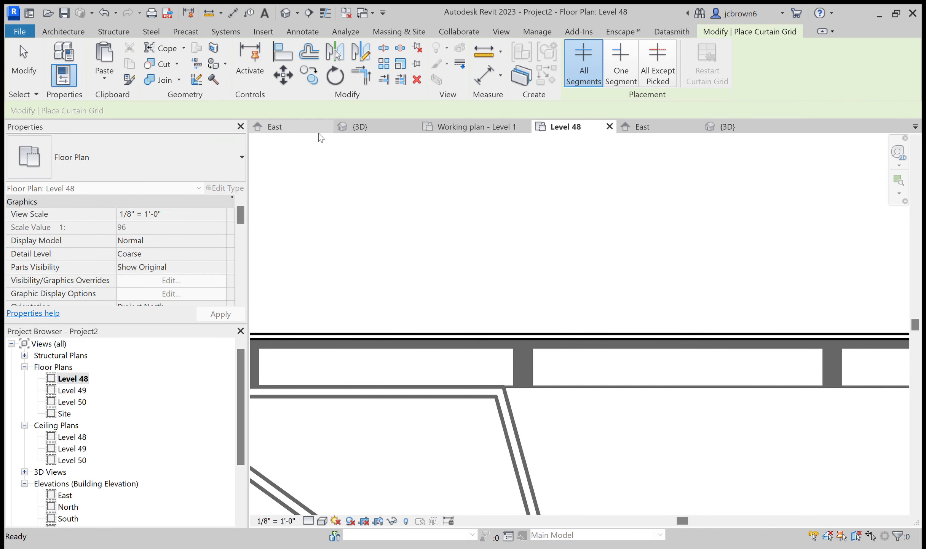
middle_drag(404, 244, 510, 215)
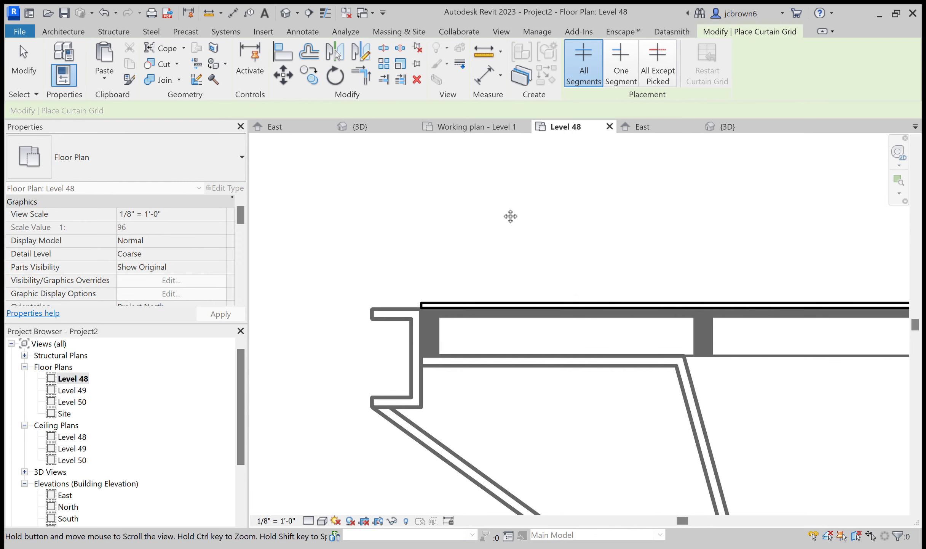
middle_drag(671, 299, 662, 296)
scroll(700, 302, up, 3)
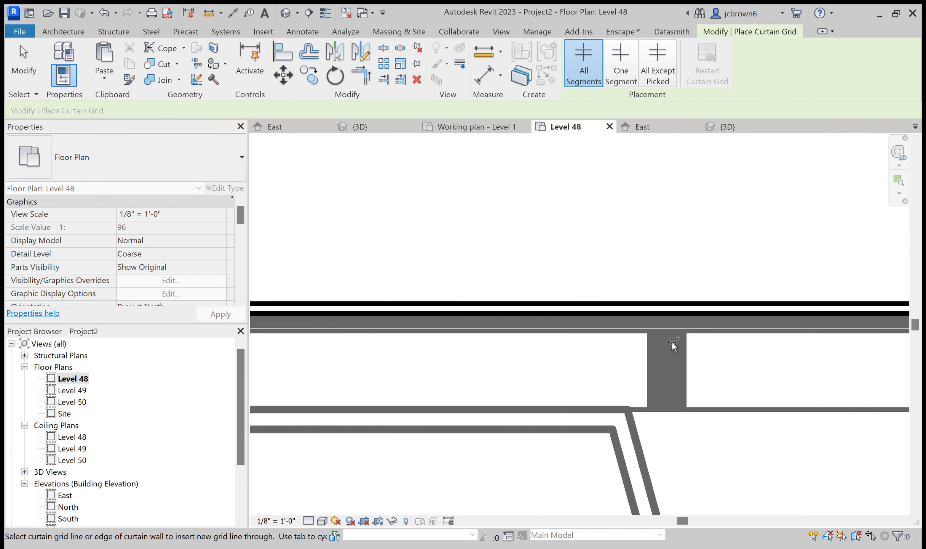
scroll(672, 314, up, 2)
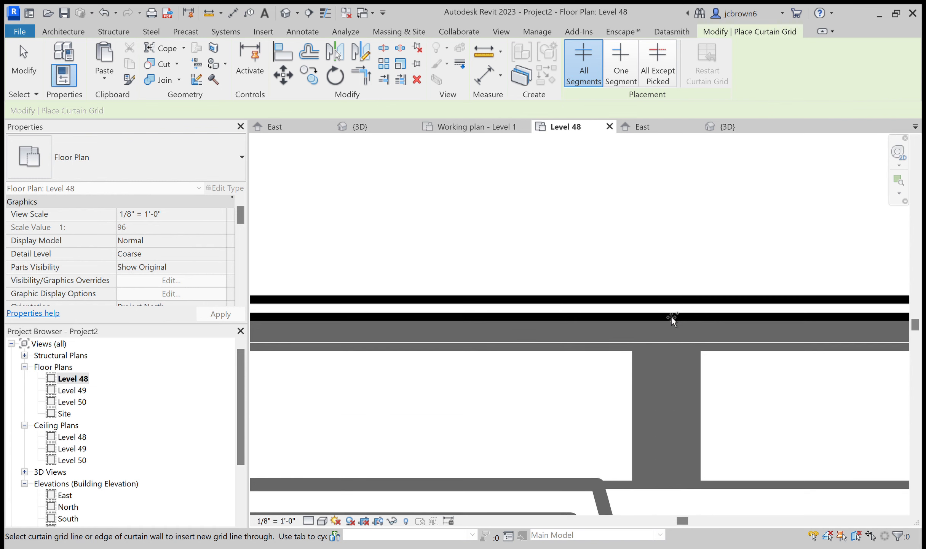
Place vertical curtain grid lines at the centres of the second and third intermediate mullions from the west.
scroll(676, 323, down, 5)
middle_drag(718, 346, 436, 367)
scroll(717, 346, up, 3)
scroll(685, 346, up, 2)
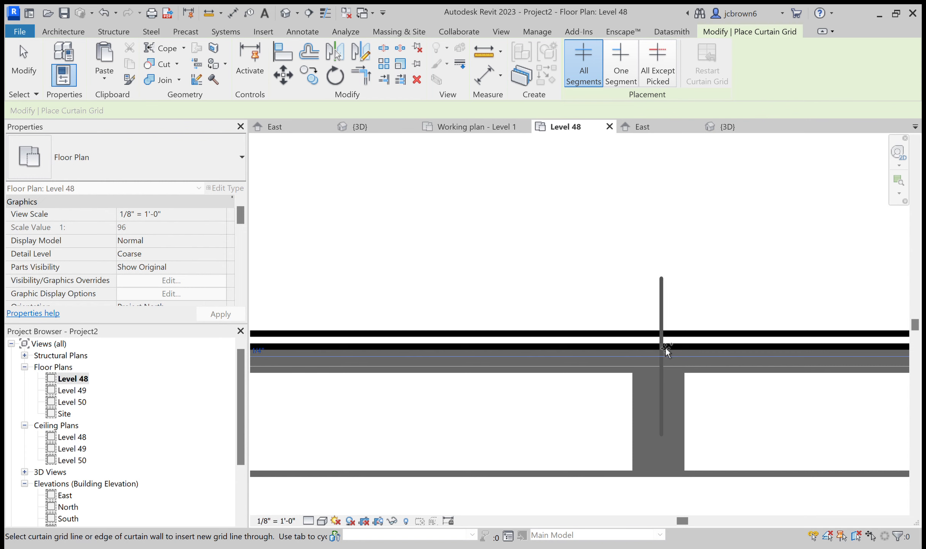
scroll(518, 356, down, 2)
scroll(724, 354, down, 2)
middle_drag(876, 351, 733, 350)
scroll(723, 351, up, 4)
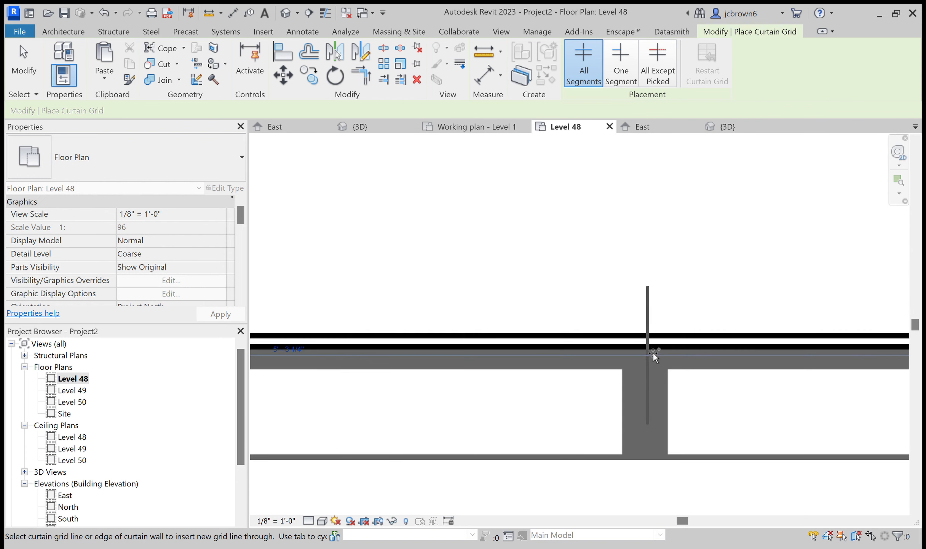
click(648, 350)
Place vertical curtain grid lines at the centres of the fourth and fifth intermediate mullions from the west.
scroll(758, 354, down, 4)
middle_drag(751, 356, 642, 359)
middle_drag(835, 372, 640, 368)
scroll(642, 349, up, 5)
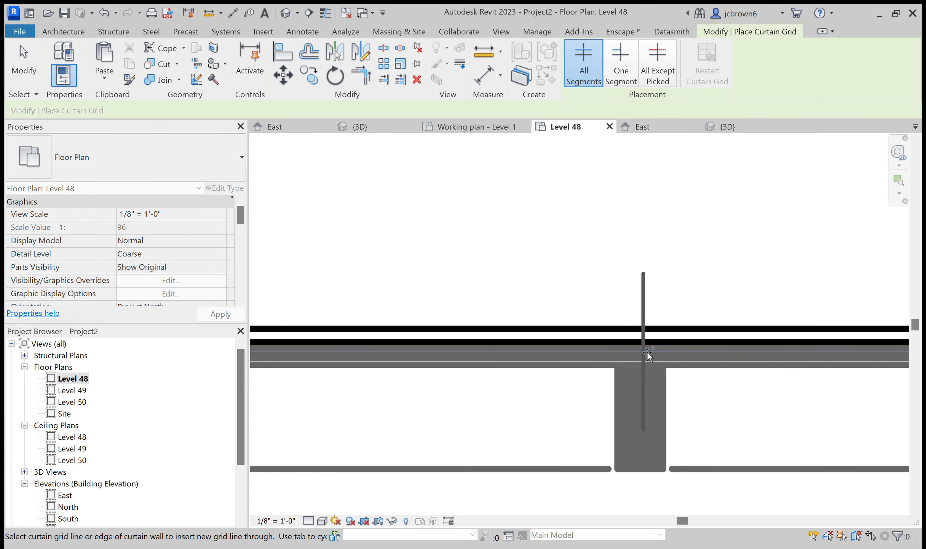
click(645, 347)
scroll(723, 364, down, 4)
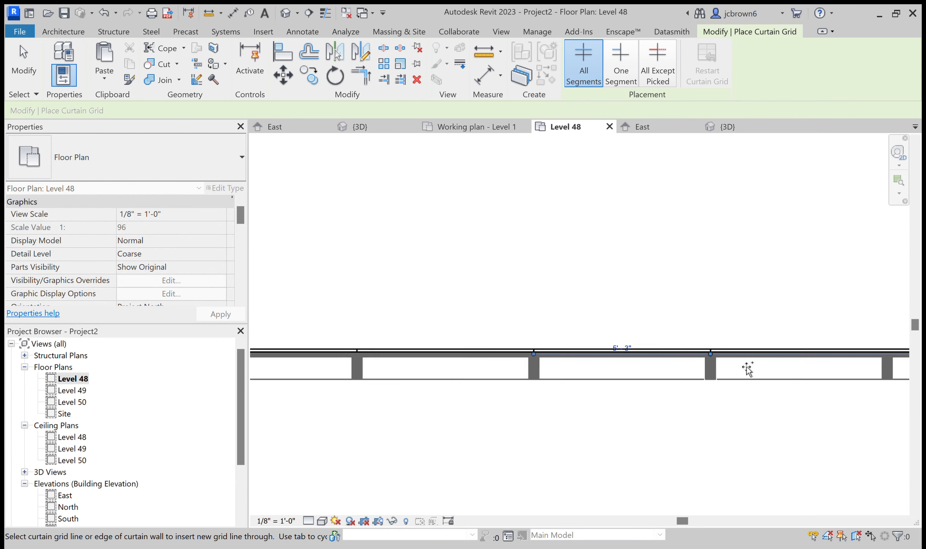
middle_drag(747, 368, 530, 398)
scroll(640, 375, up, 8)
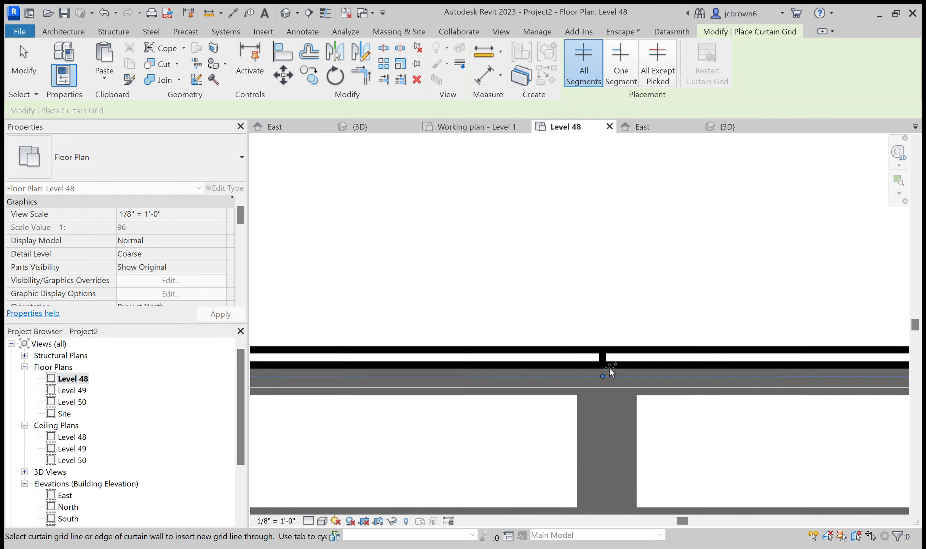
Place vertical curtain grid lines at the centres of the sixth and seventh intermediate mullions from the west.
scroll(609, 366, down, 3)
scroll(739, 364, down, 2)
middle_drag(742, 377, 430, 371)
scroll(461, 377, down, 1)
scroll(624, 366, up, 4)
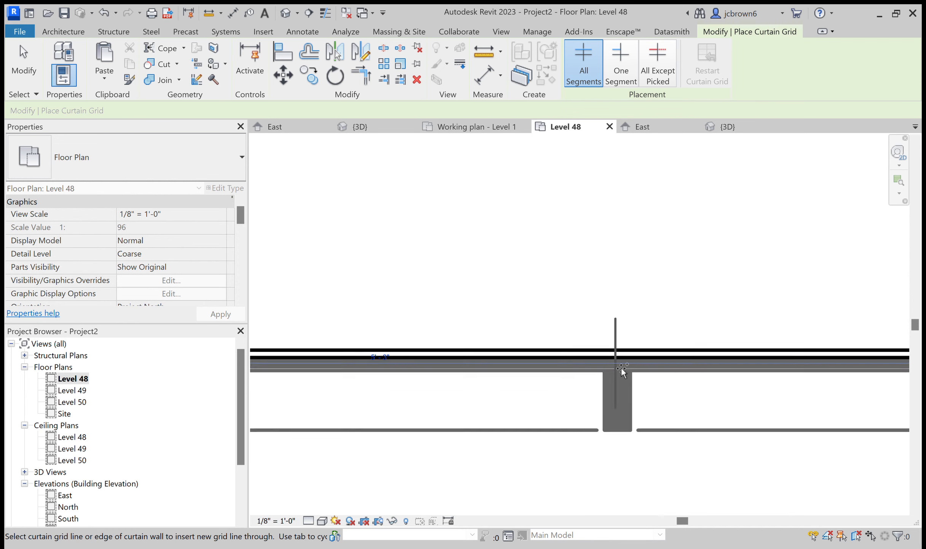
scroll(638, 357, up, 2)
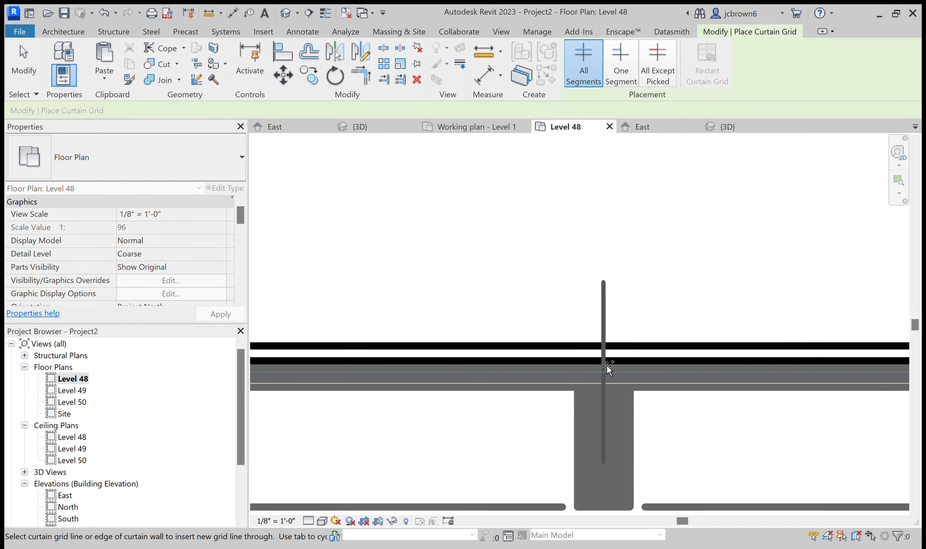
scroll(663, 376, down, 6)
middle_drag(694, 382, 471, 358)
scroll(664, 358, up, 4)
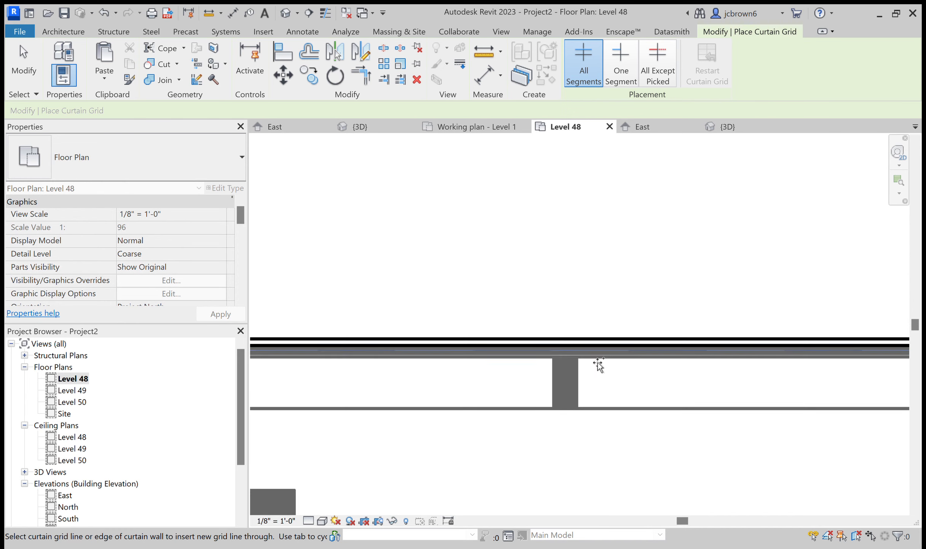
scroll(604, 352, up, 3)
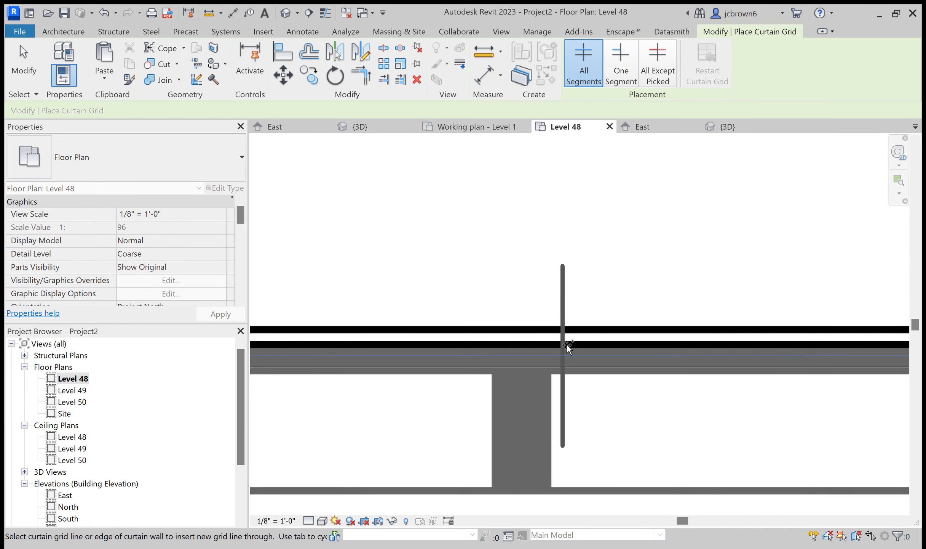
click(522, 343)
Place vertical curtain grid lines at the centres of the eighth and ninth intermediate mullions from the west.
scroll(624, 364, down, 5)
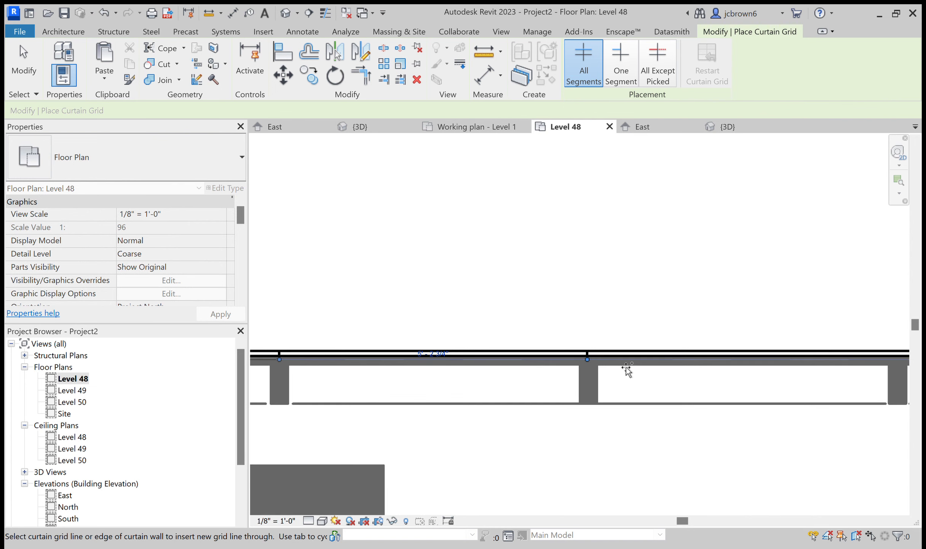
middle_drag(618, 378, 418, 377)
scroll(648, 352, up, 5)
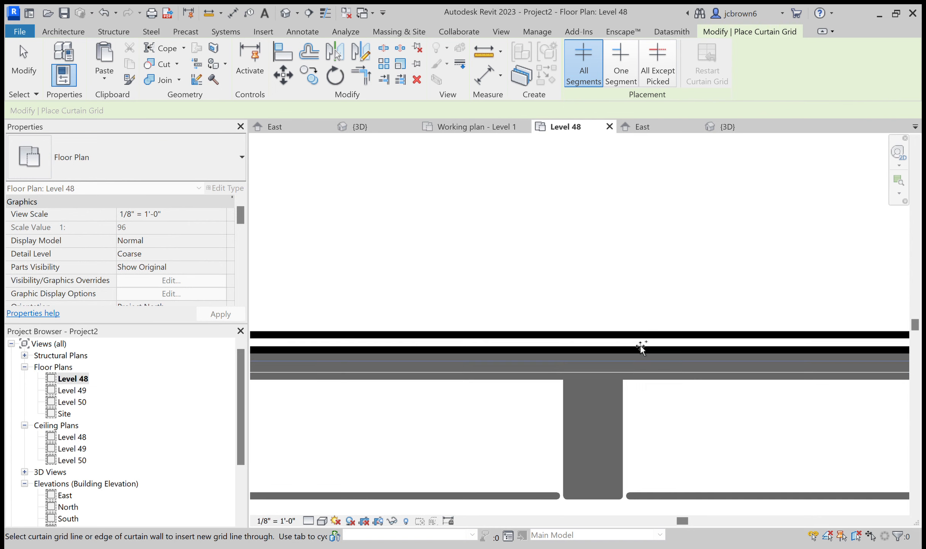
click(599, 352)
scroll(644, 358, down, 5)
middle_drag(722, 368, 666, 379)
scroll(667, 379, up, 4)
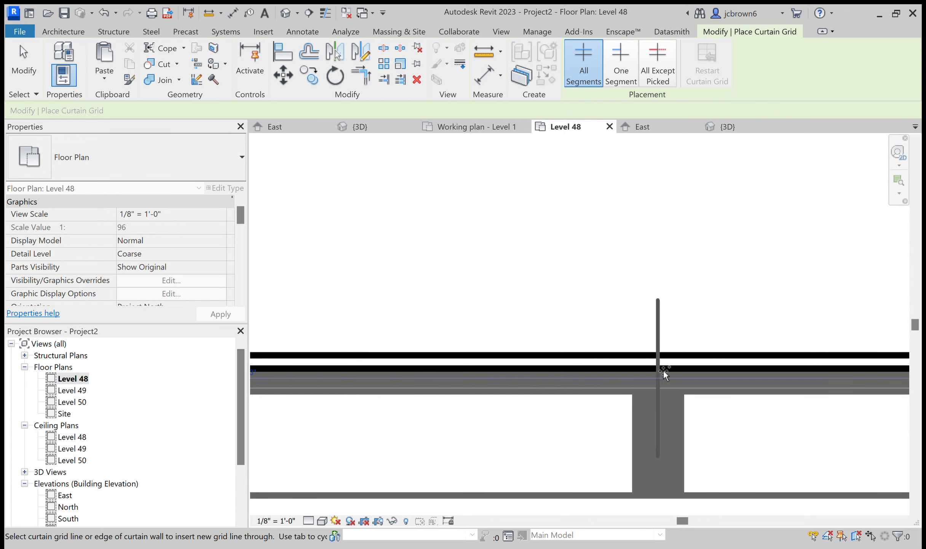
click(662, 370)
Place vertical curtain grid lines on the last two intermediate mullions before the north wall's east corner.
scroll(686, 373, down, 5)
middle_drag(632, 384, 473, 383)
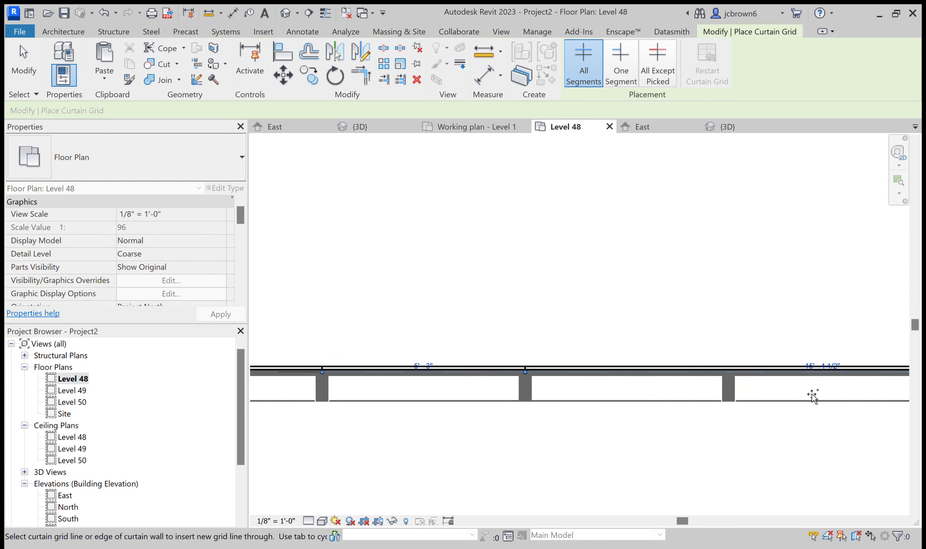
scroll(783, 377, up, 3)
scroll(676, 363, up, 2)
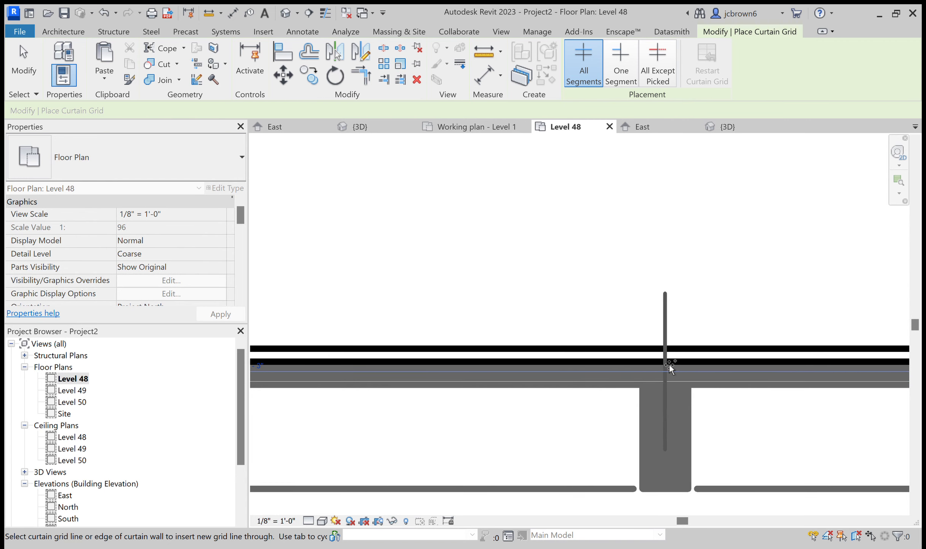
click(671, 364)
scroll(739, 388, down, 2)
middle_drag(737, 390, 463, 421)
middle_drag(705, 418, 482, 408)
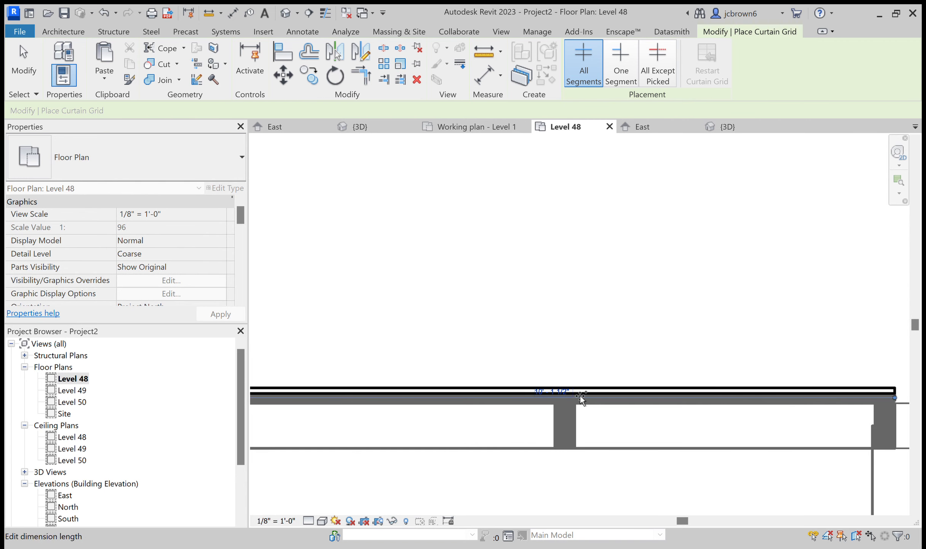
scroll(571, 395, up, 3)
click(558, 402)
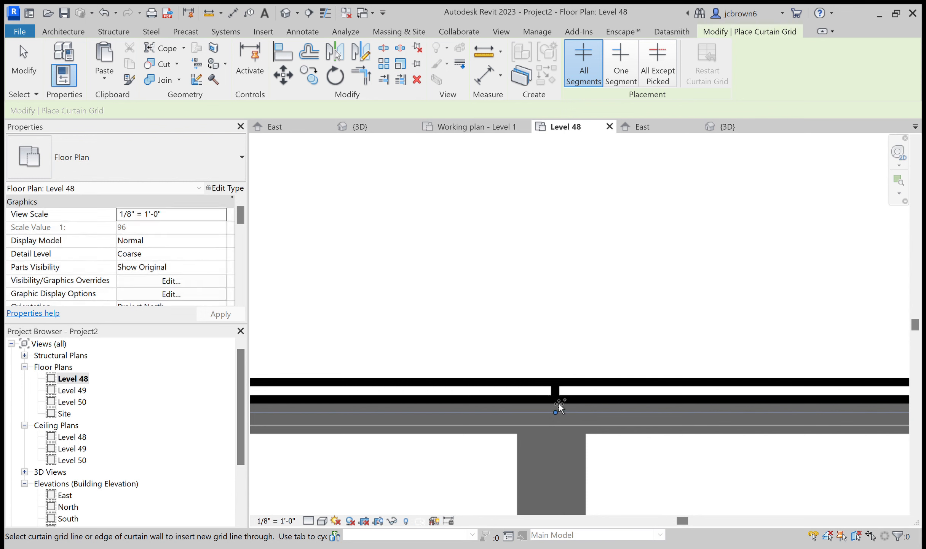
Check the north curtain wall's east end, finish placing grid lines, and examine the wall's vertical divisions in the {3D} view.
scroll(640, 401, down, 1)
middle_drag(737, 392, 430, 379)
scroll(762, 381, up, 3)
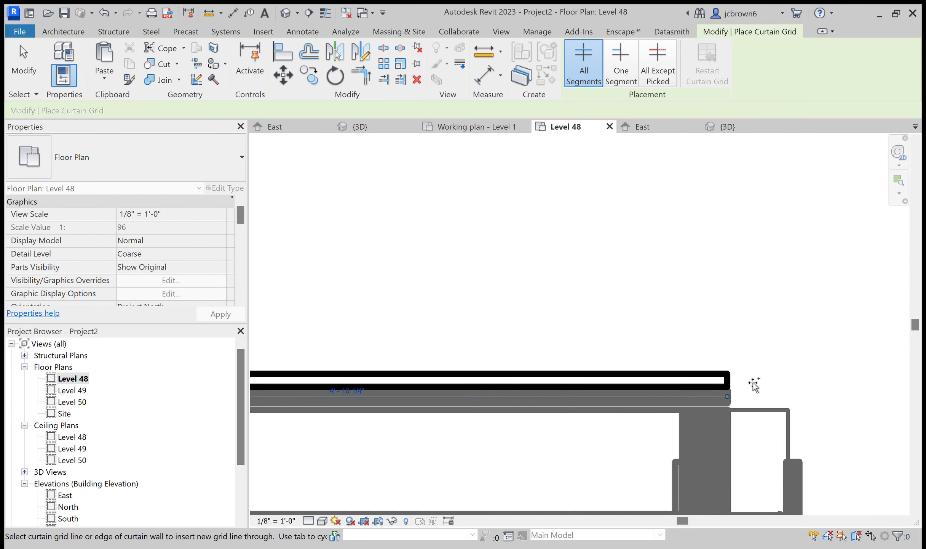
scroll(753, 375, down, 3)
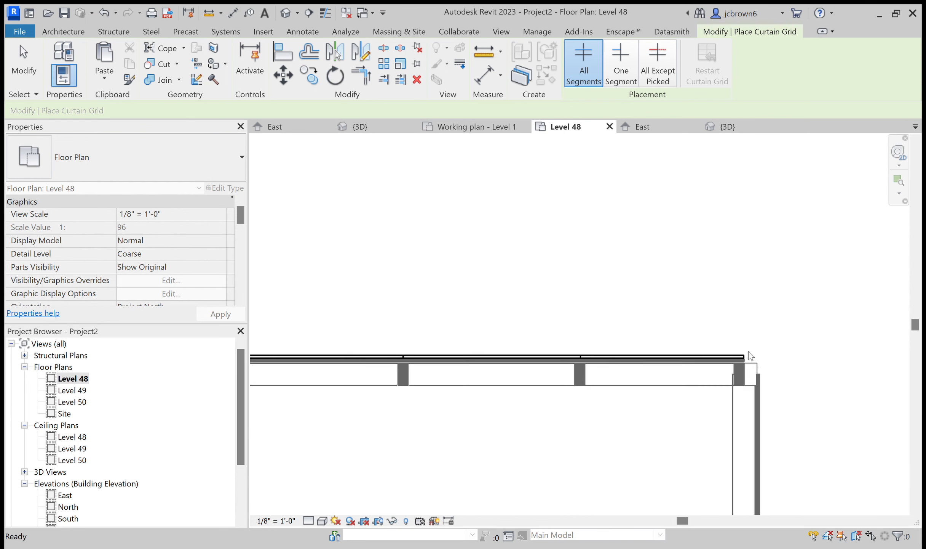
key(Escape)
click(726, 127)
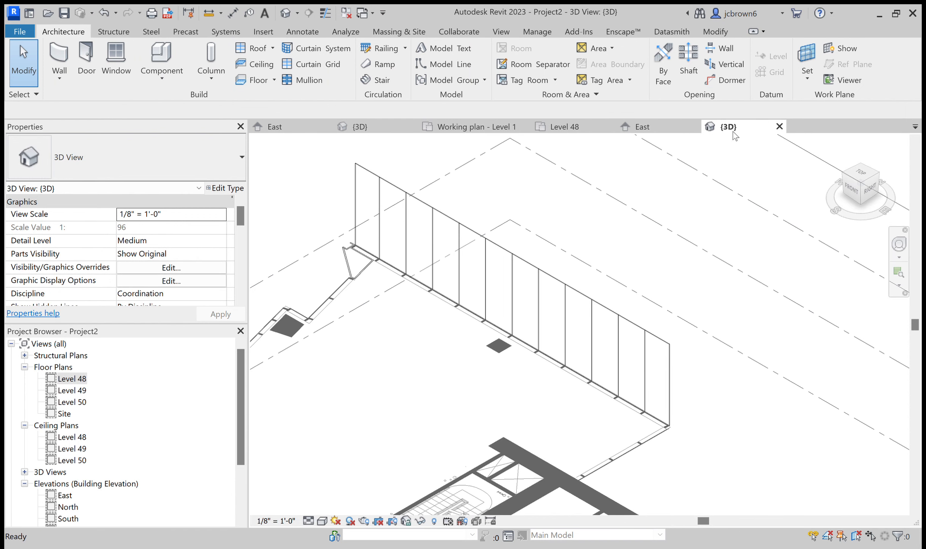
scroll(734, 370, up, 4)
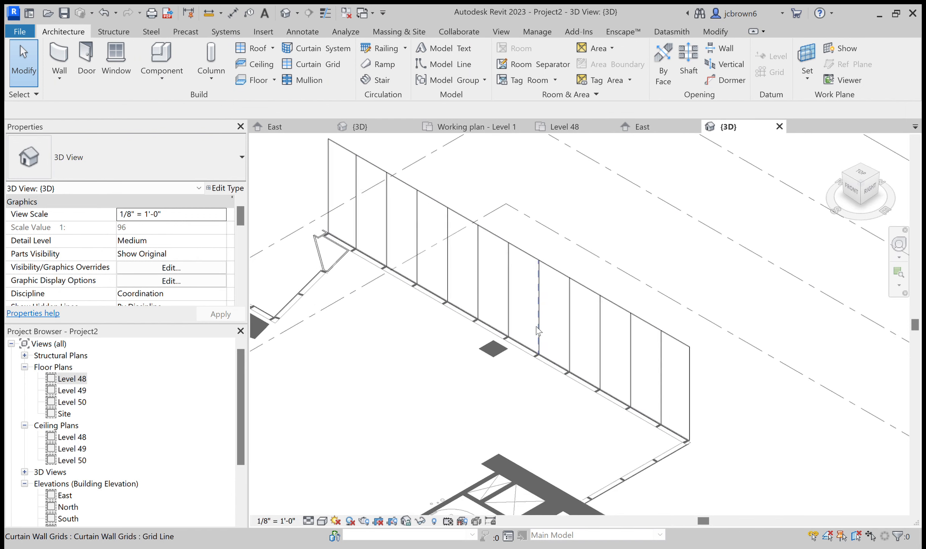
scroll(620, 345, up, 3)
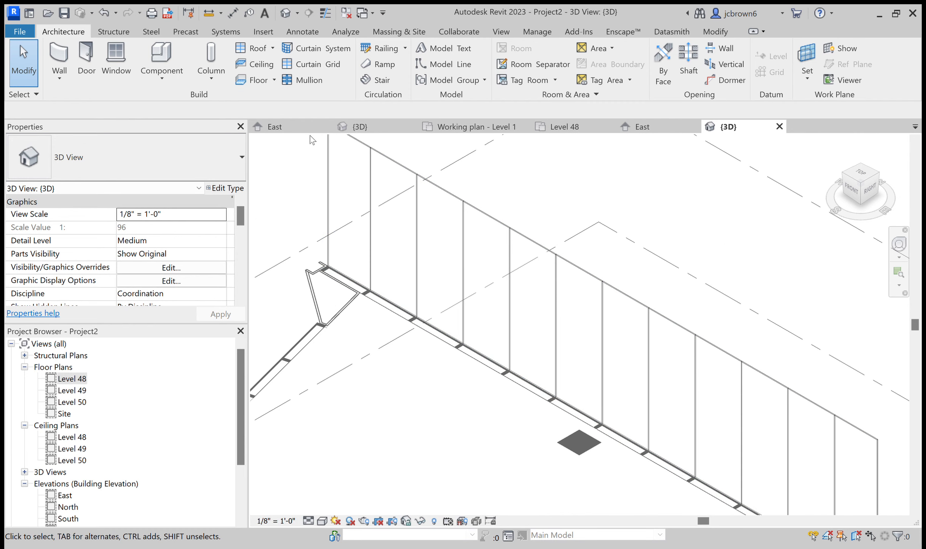
Place a horizontal curtain grid line through all segments of the north wall at two-thirds height, 9'-4" above its base.
click(315, 65)
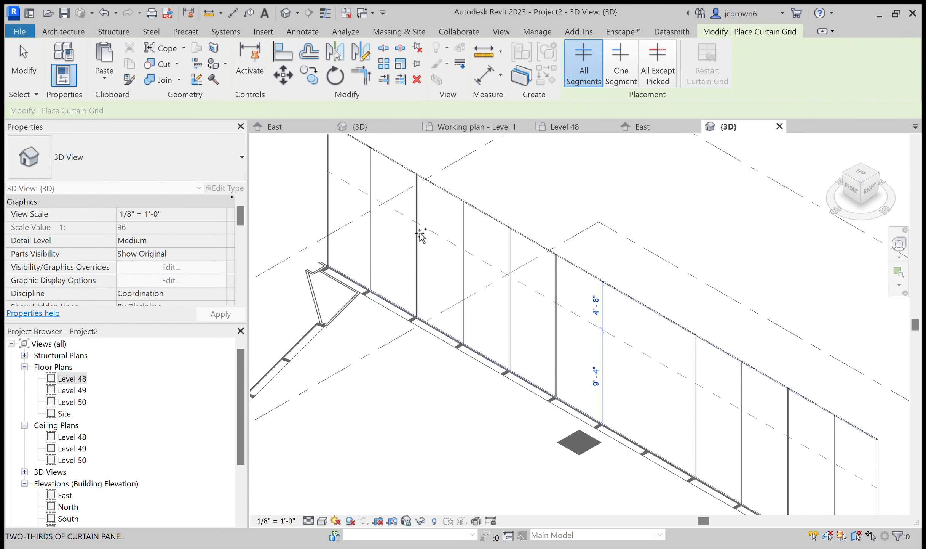
click(421, 234)
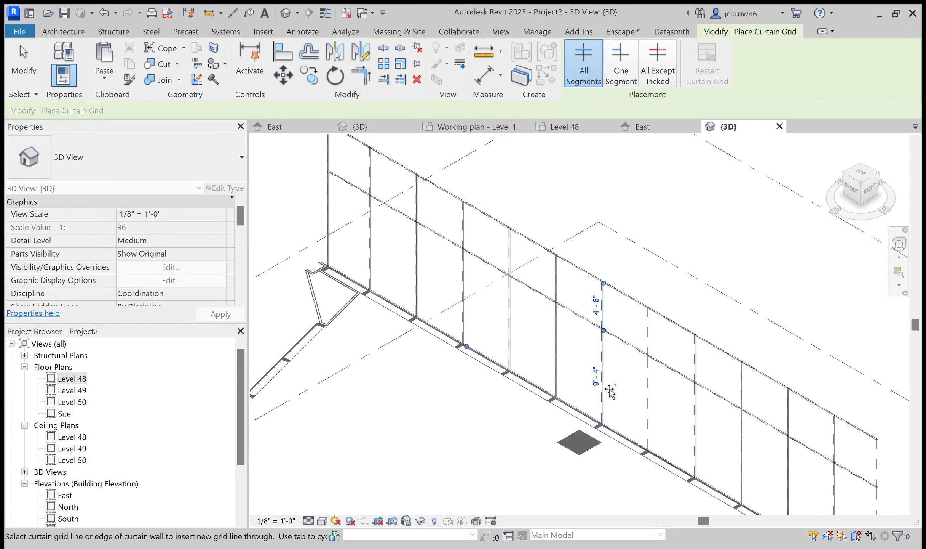
scroll(620, 391, up, 5)
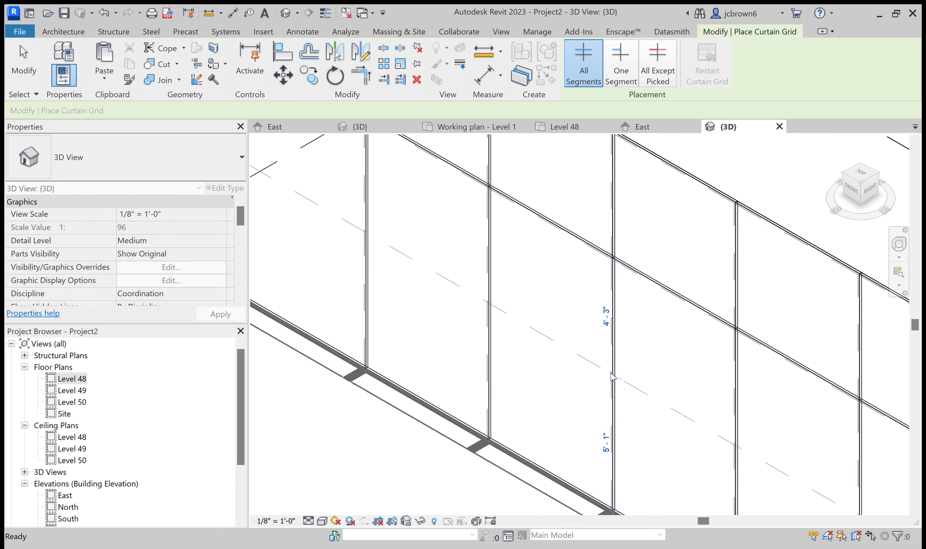
Set the horizontal curtain grid line on the north wall to 11'-6" above the wall's base.
key(Escape)
key(Escape)
click(589, 335)
key(Escape)
click(627, 271)
click(611, 393)
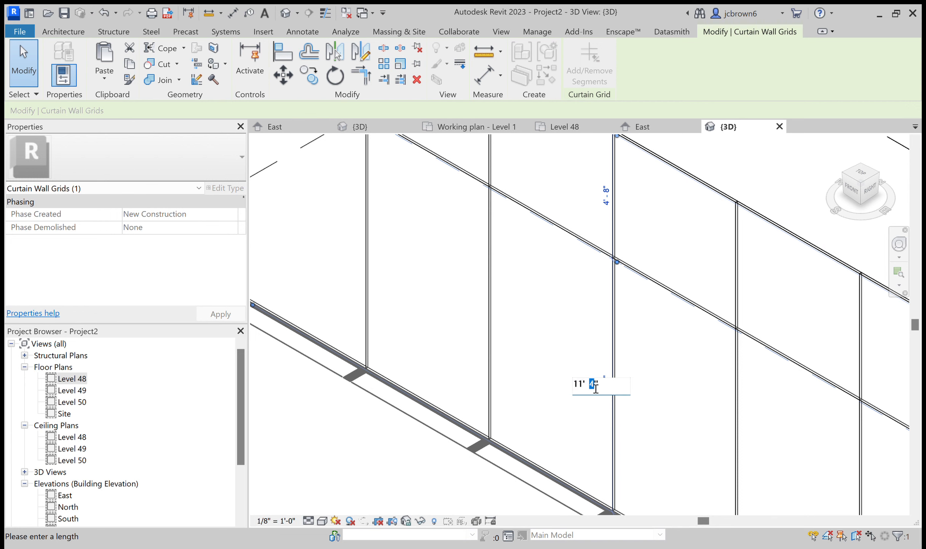
key(Return)
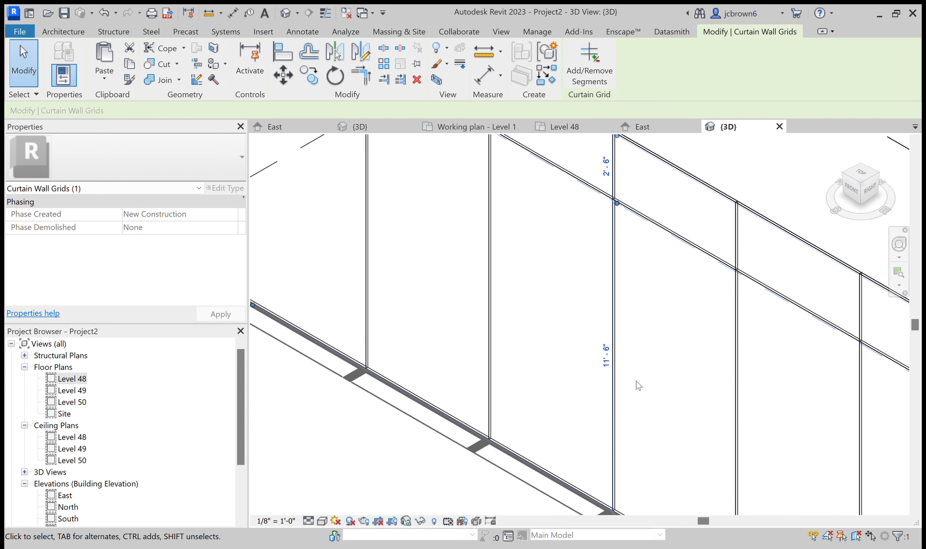
scroll(670, 343, down, 6)
middle_drag(656, 381, 615, 376)
key(Escape)
Orbit around the north curtain wall in the 3D view and examine its grid divisions from the outside.
scroll(618, 375, down, 3)
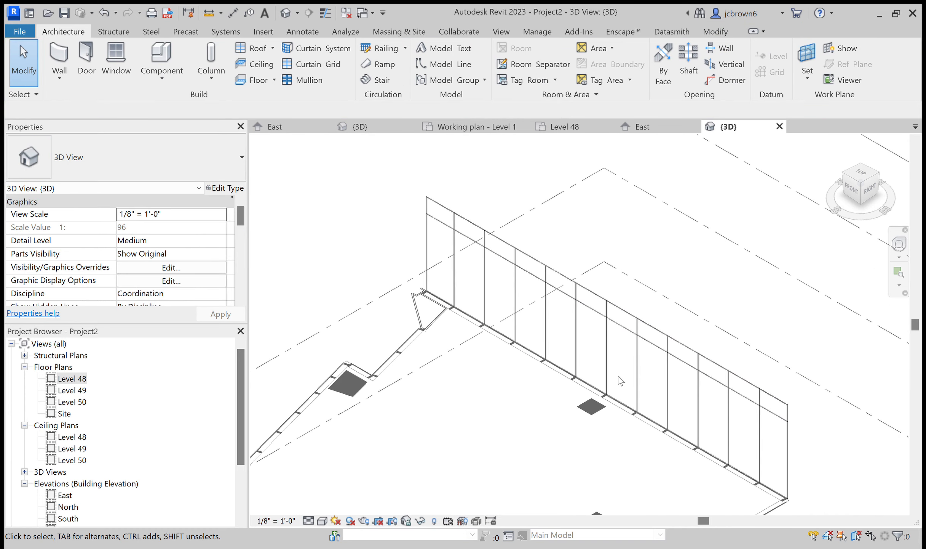
scroll(618, 375, down, 1)
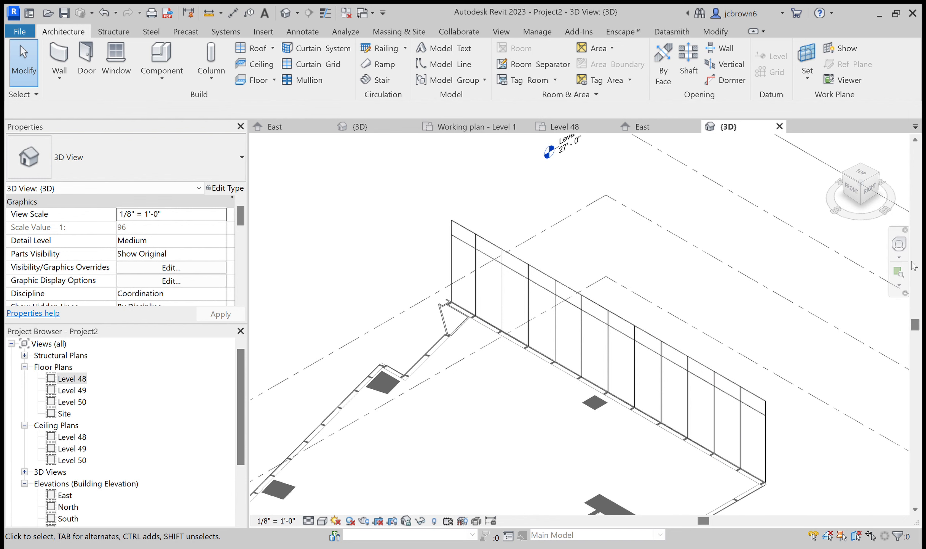
click(899, 243)
drag(856, 295, 672, 310)
scroll(737, 281, down, 7)
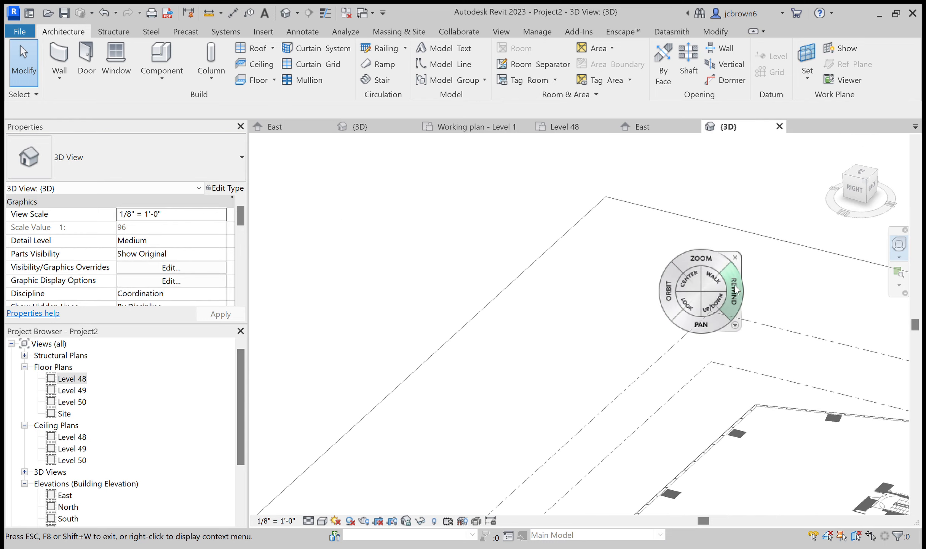
scroll(838, 326, up, 9)
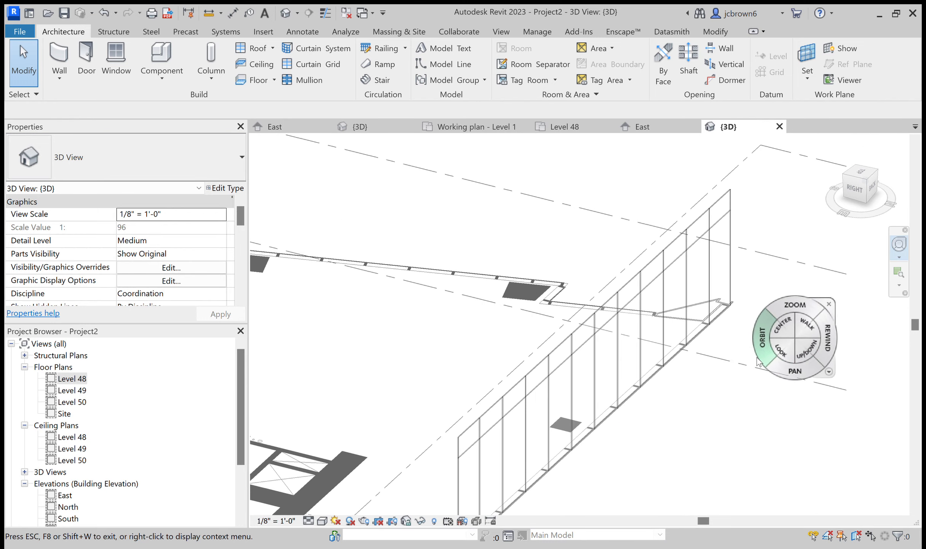
drag(729, 360, 708, 365)
scroll(713, 367, down, 5)
scroll(714, 365, up, 4)
scroll(716, 365, up, 1)
key(Escape)
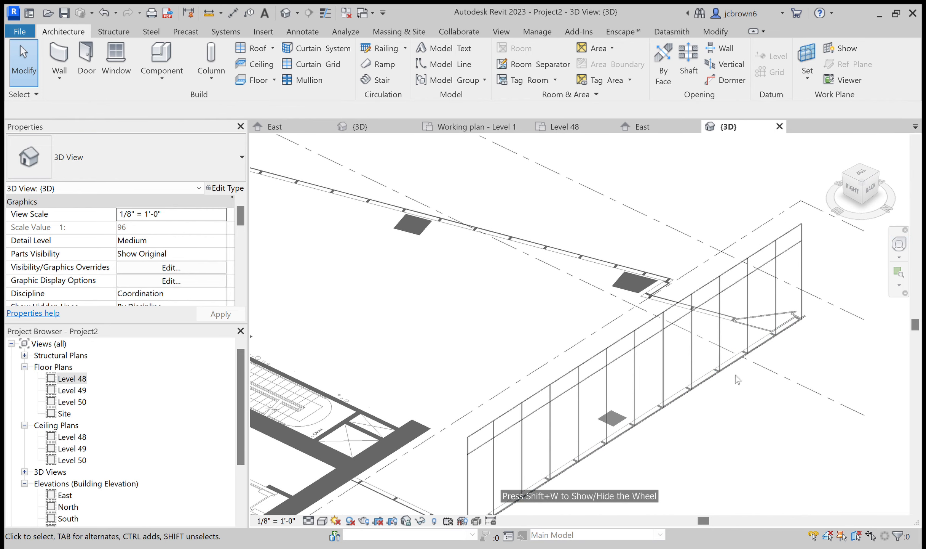
middle_drag(733, 401, 703, 357)
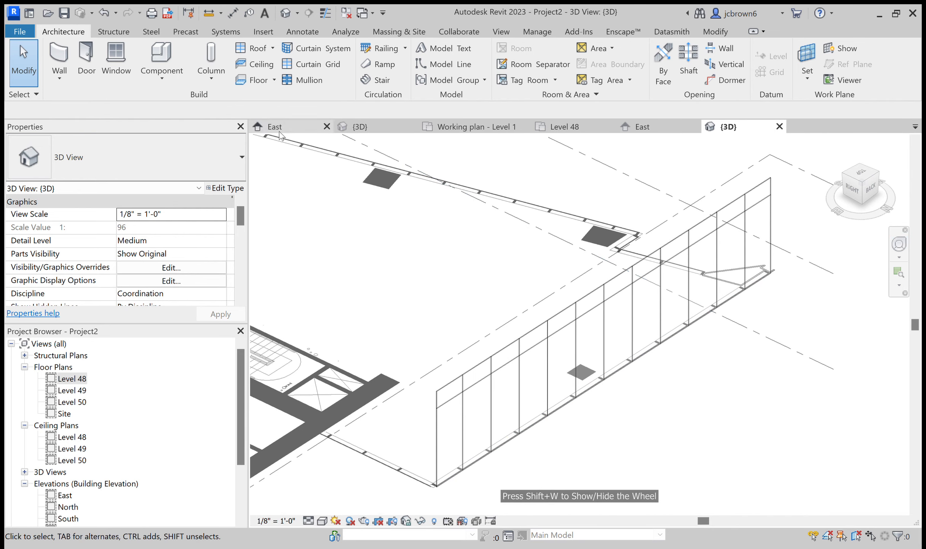
Switch to the Level 48 floor plan and examine the core shell mullions around the northeast corner.
click(296, 82)
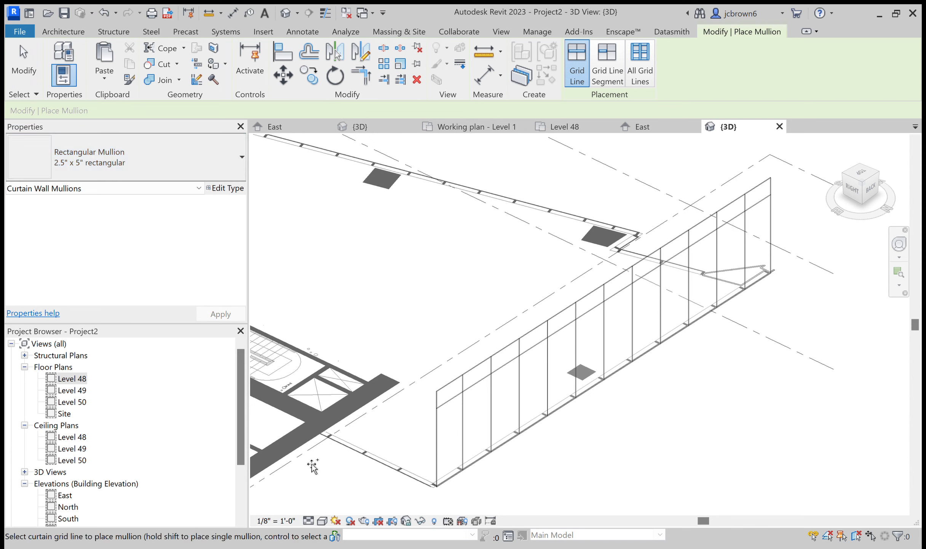
click(612, 127)
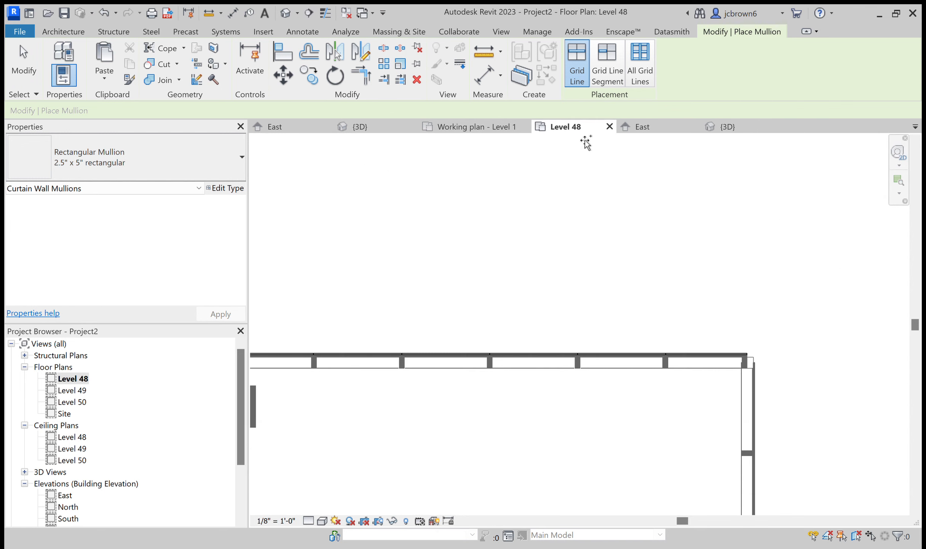
scroll(577, 387, up, 5)
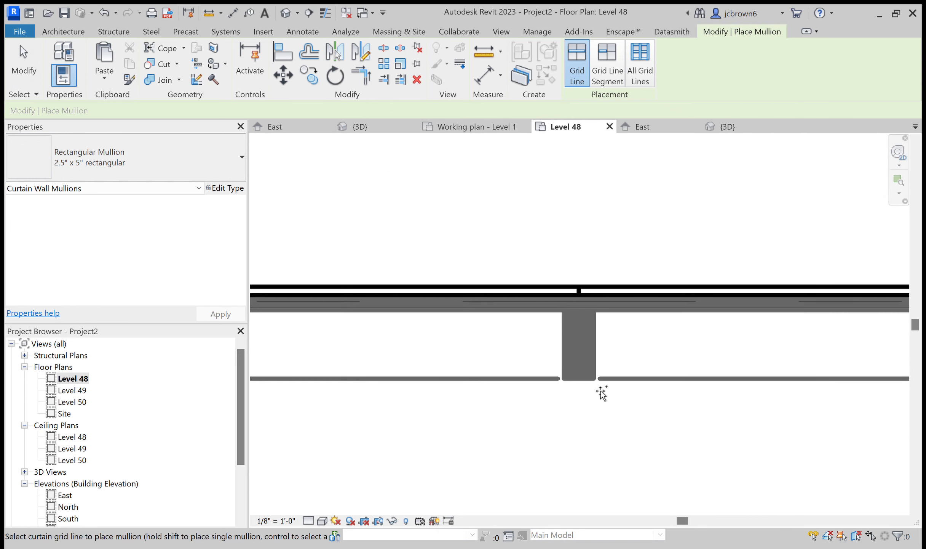
scroll(574, 280, down, 6)
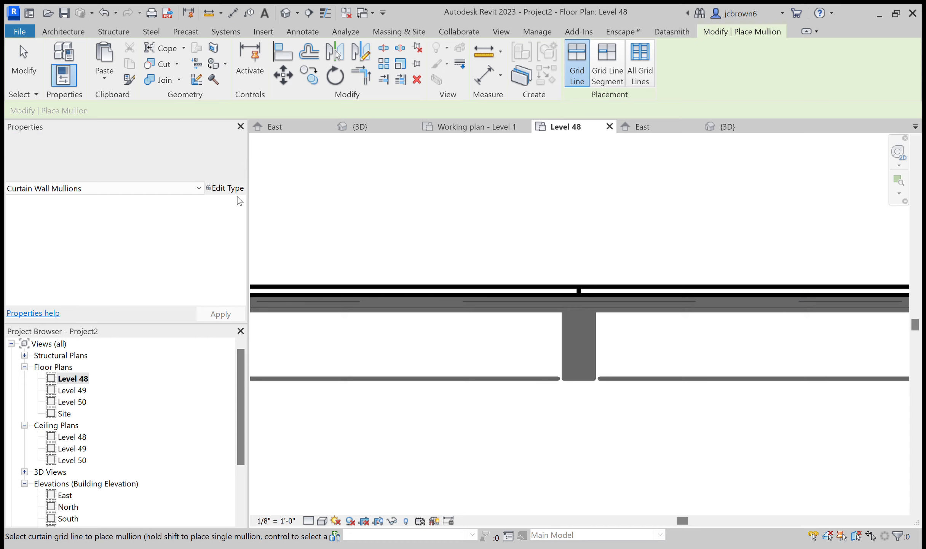
scroll(575, 276, up, 5)
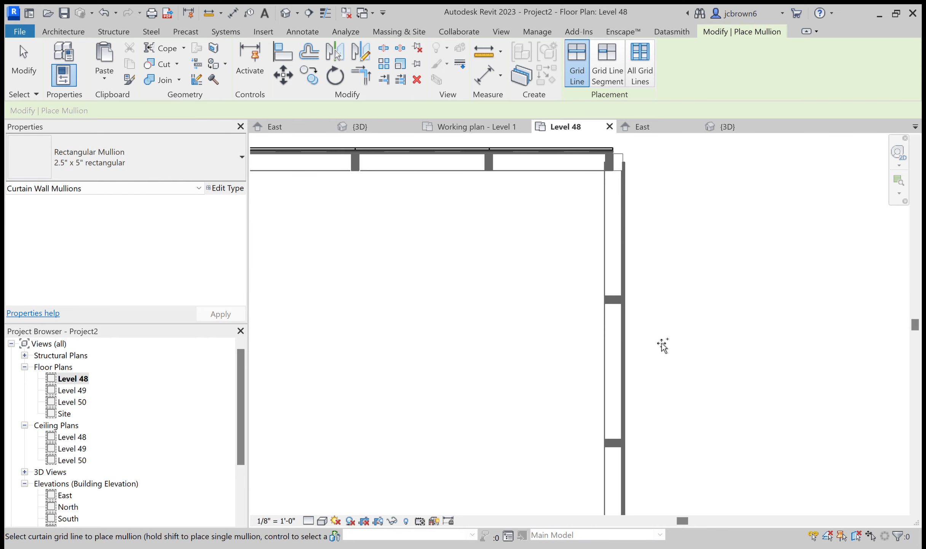
key(Escape)
key(Escape)
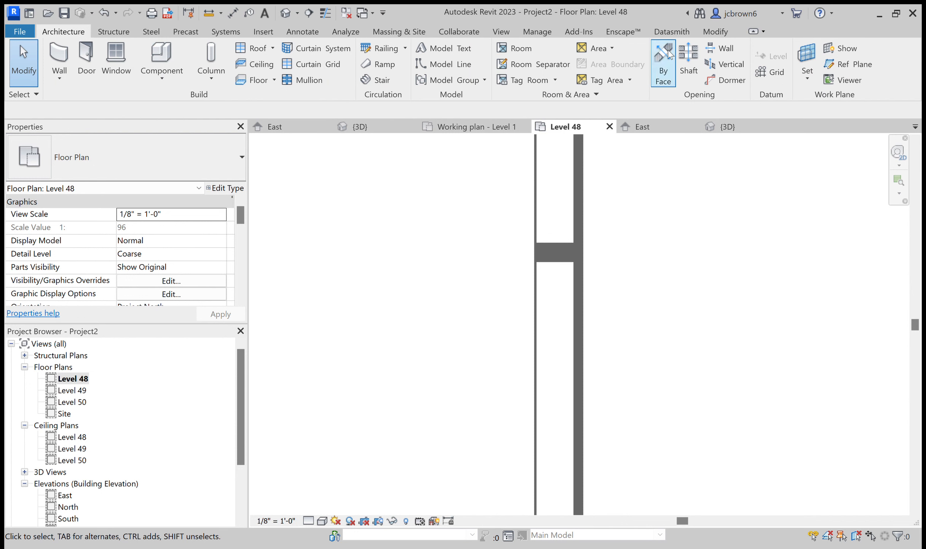
Measure the overall depth and the width of a core shell mullion on the east facade.
click(713, 34)
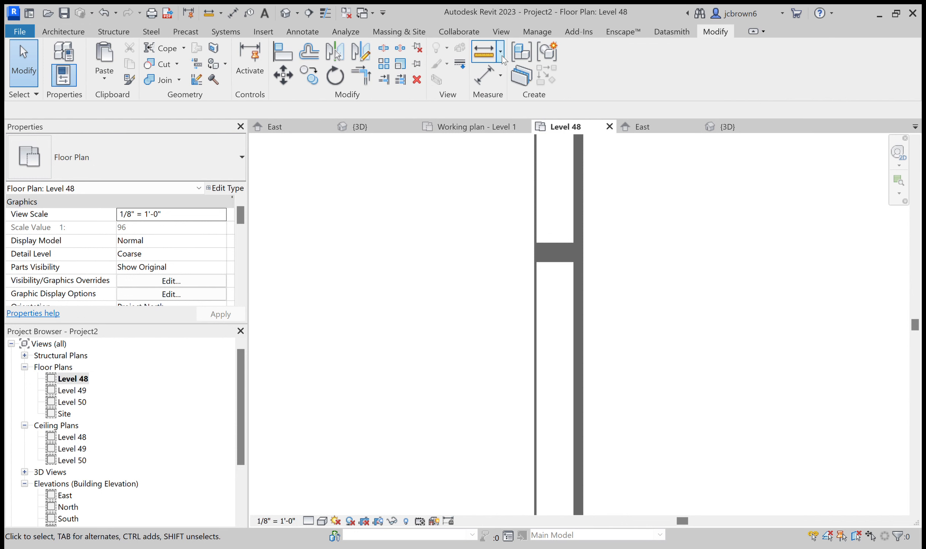
click(492, 54)
scroll(594, 238, up, 2)
click(589, 273)
click(503, 269)
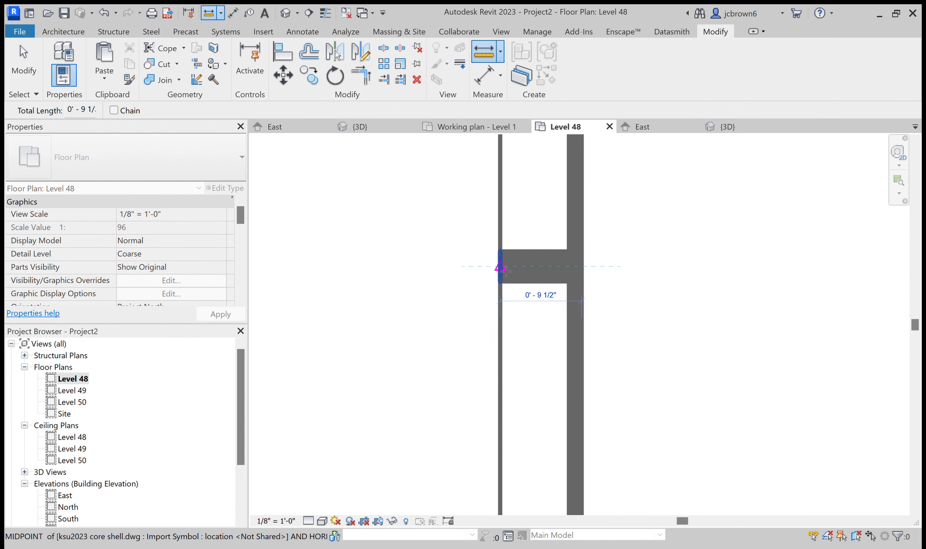
click(569, 251)
click(575, 287)
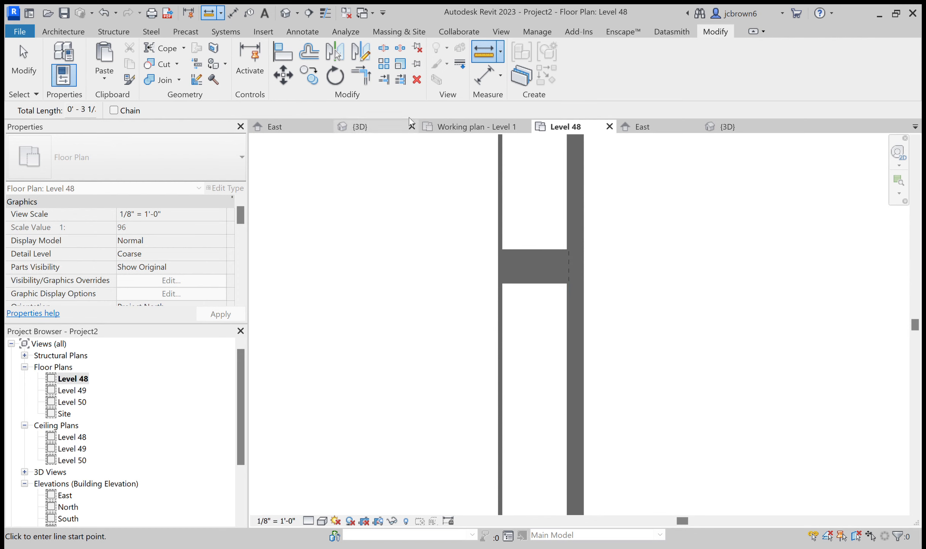
Start the Mullion tool and open the type properties of the 2.5" x 5" rectangular mullion.
click(61, 31)
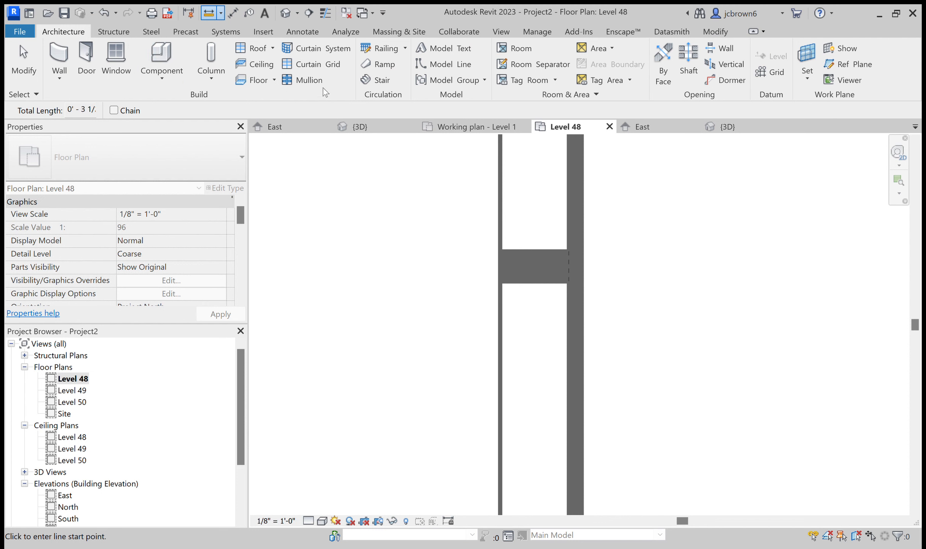
click(316, 79)
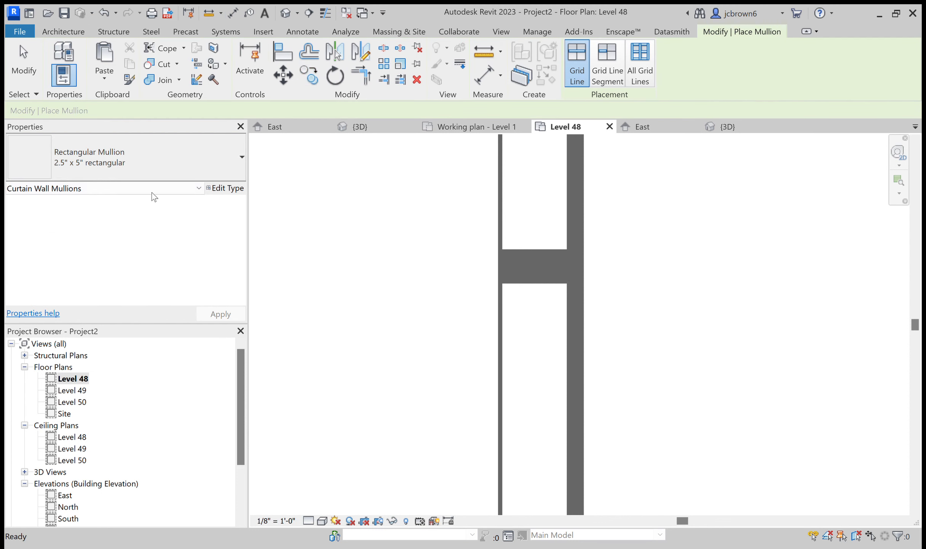
click(227, 188)
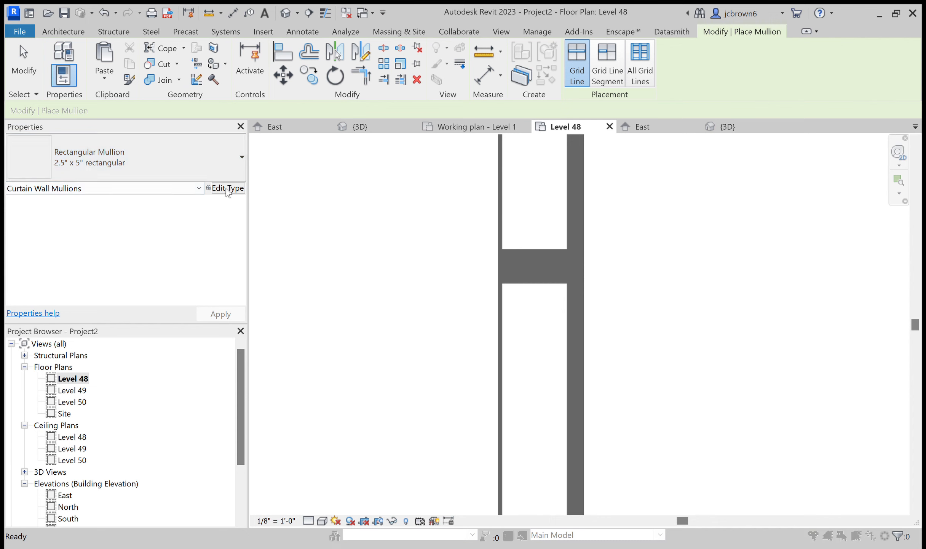
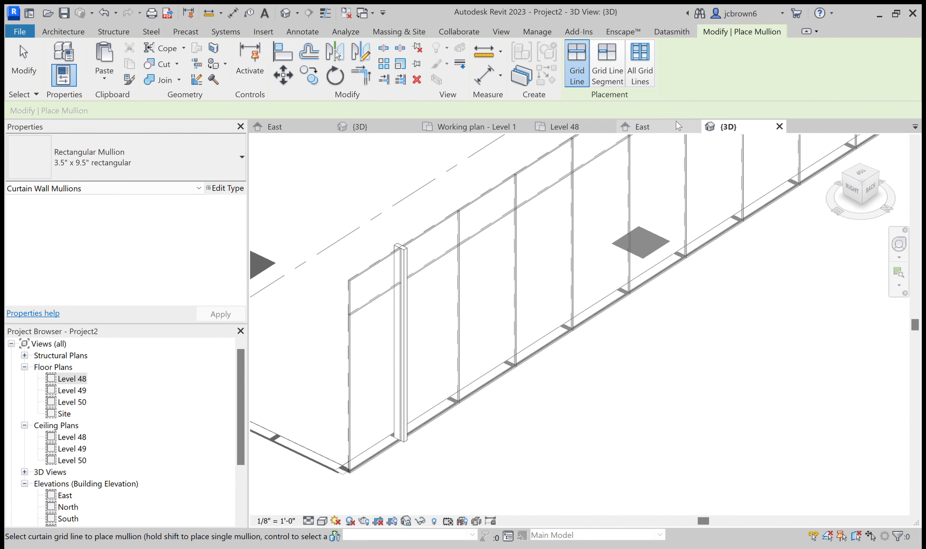
Compare the placed mullion's depth and alignment with the core shell mullions near the northeast corner in the Level 48 floor plan.
click(587, 127)
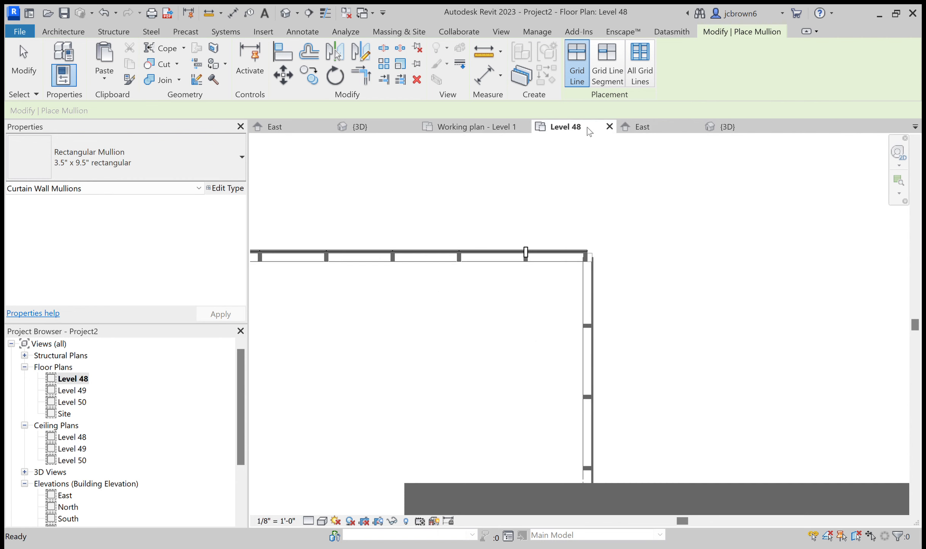
scroll(537, 258, up, 5)
scroll(549, 249, up, 2)
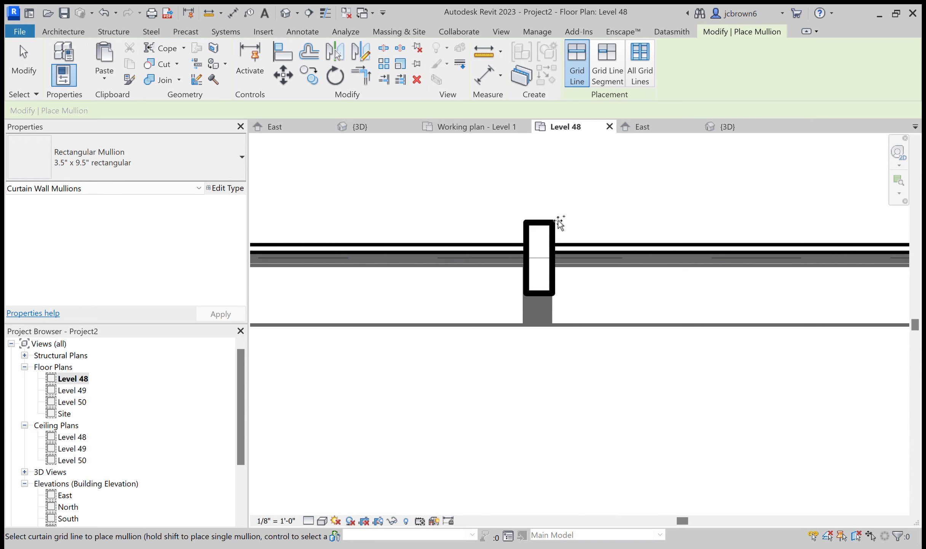
scroll(687, 310, down, 4)
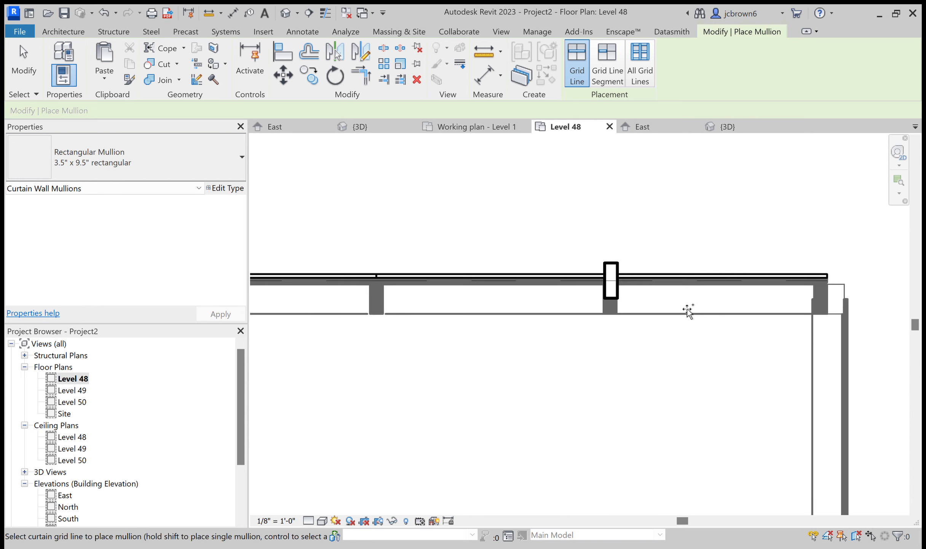
scroll(778, 459, up, 3)
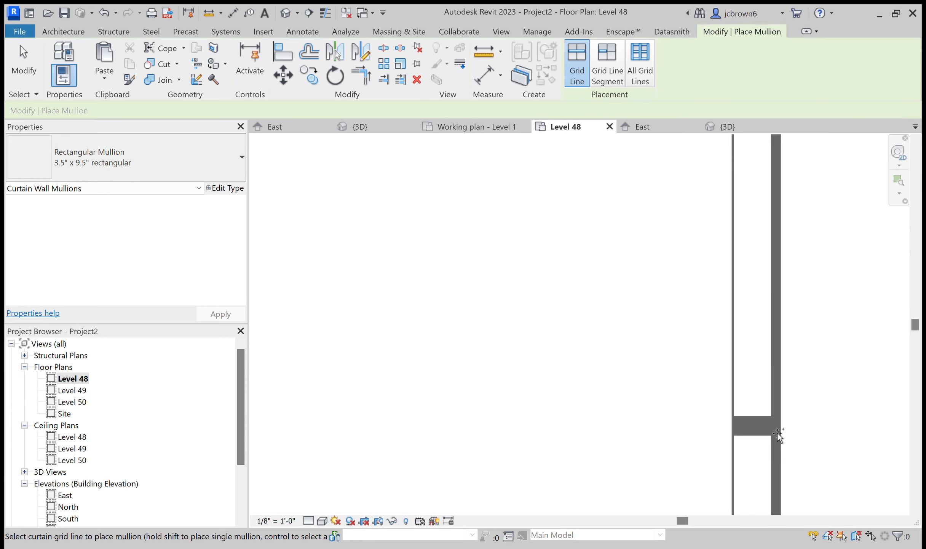
scroll(752, 374, down, 4)
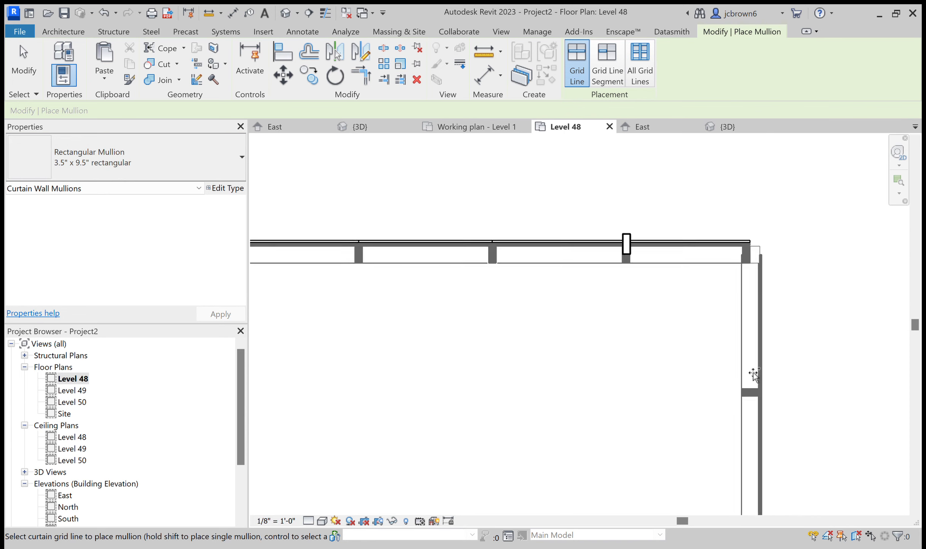
scroll(656, 274, up, 4)
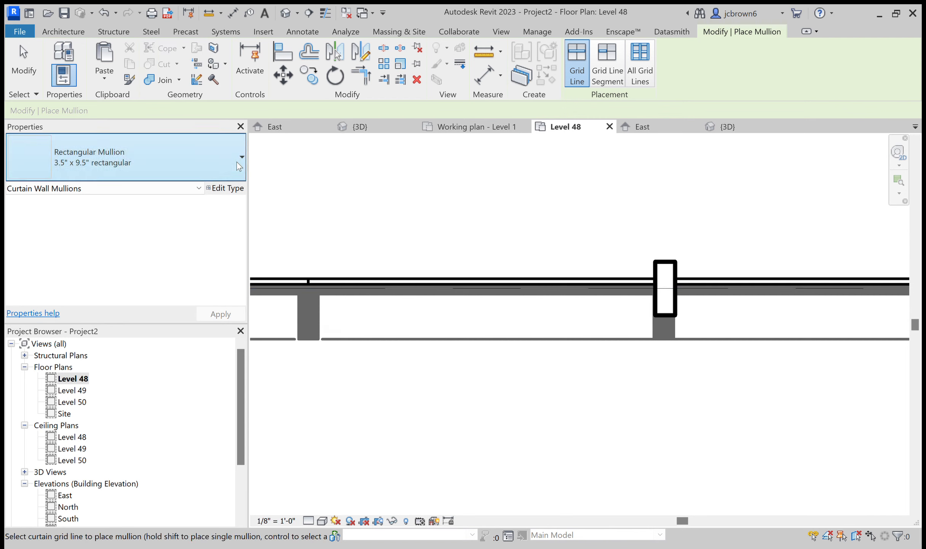
Check the 3.5" x 9.5" mullion's type properties and measure from the glazing's inner face to the mullion's outer corner.
click(231, 191)
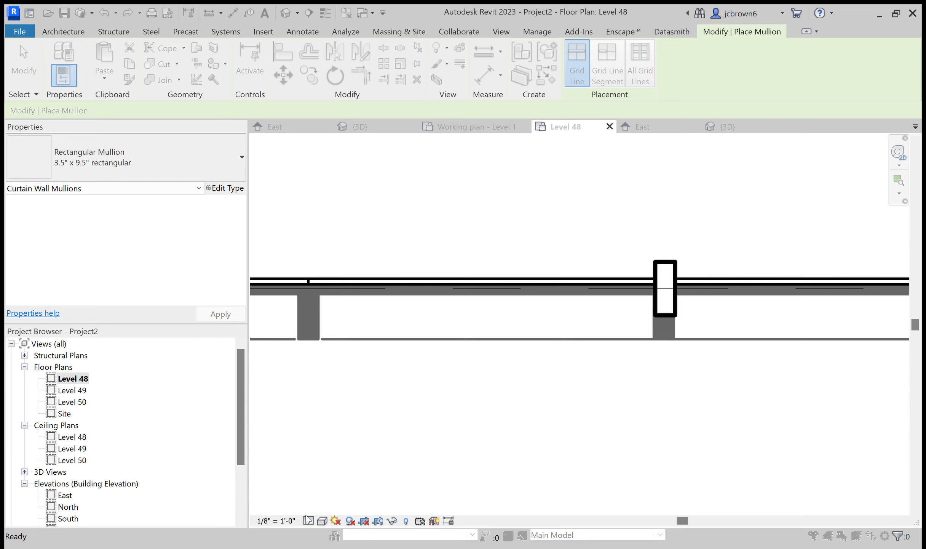
click(322, 460)
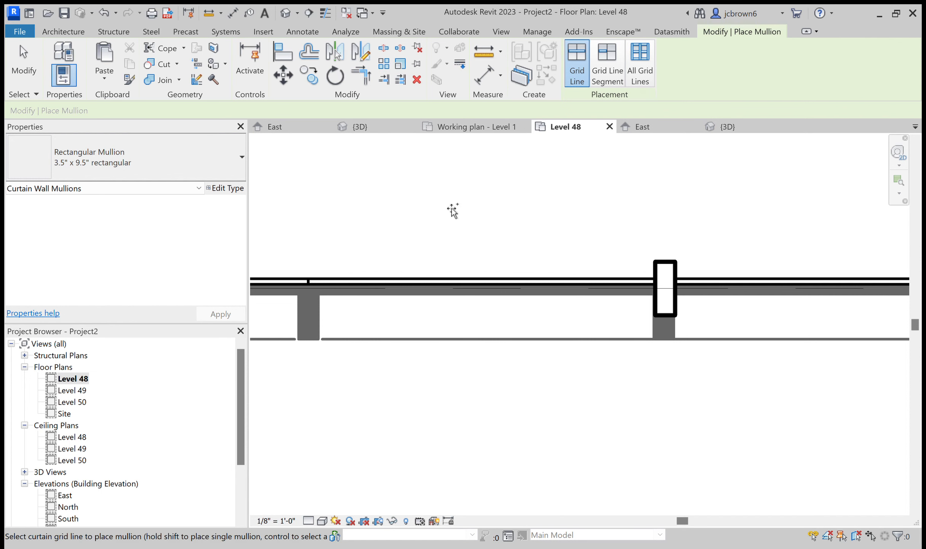
click(484, 54)
scroll(683, 281, up, 3)
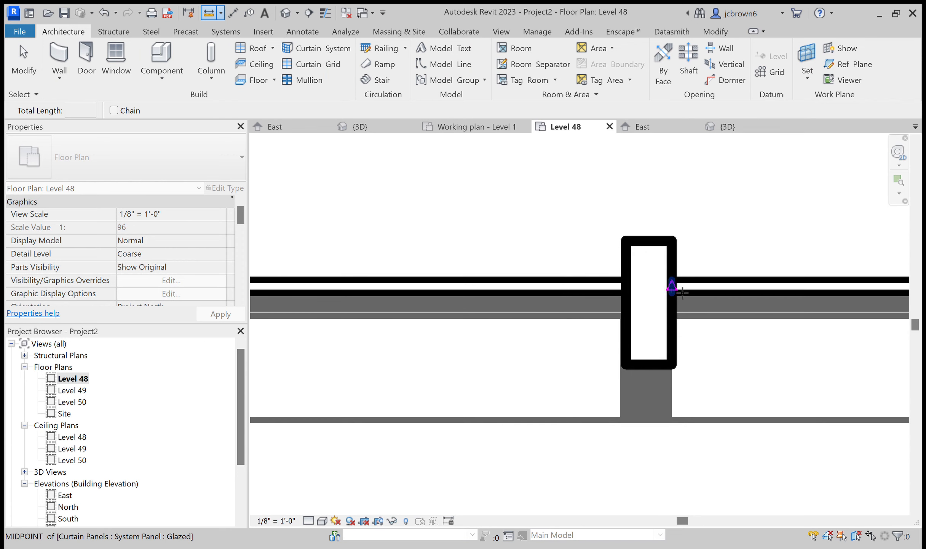
click(675, 284)
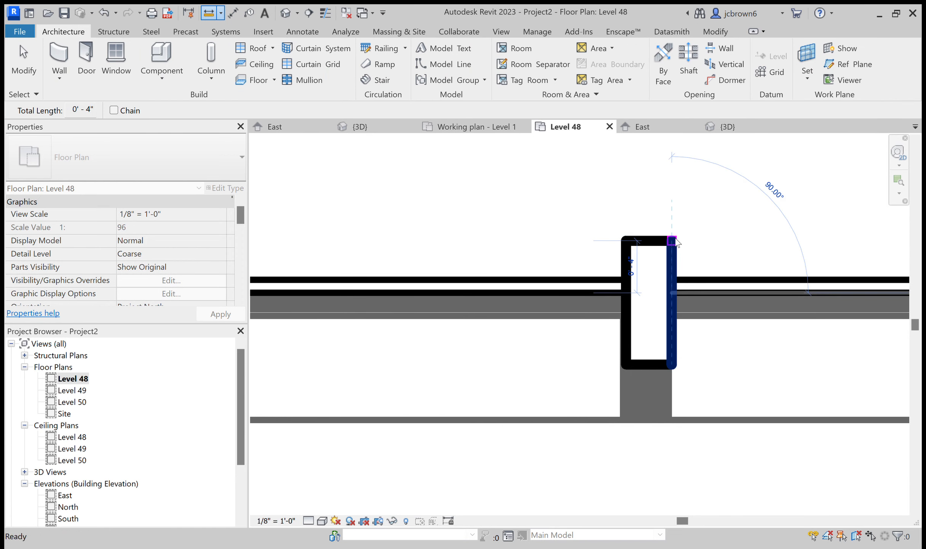
key(Escape)
key(Escape)
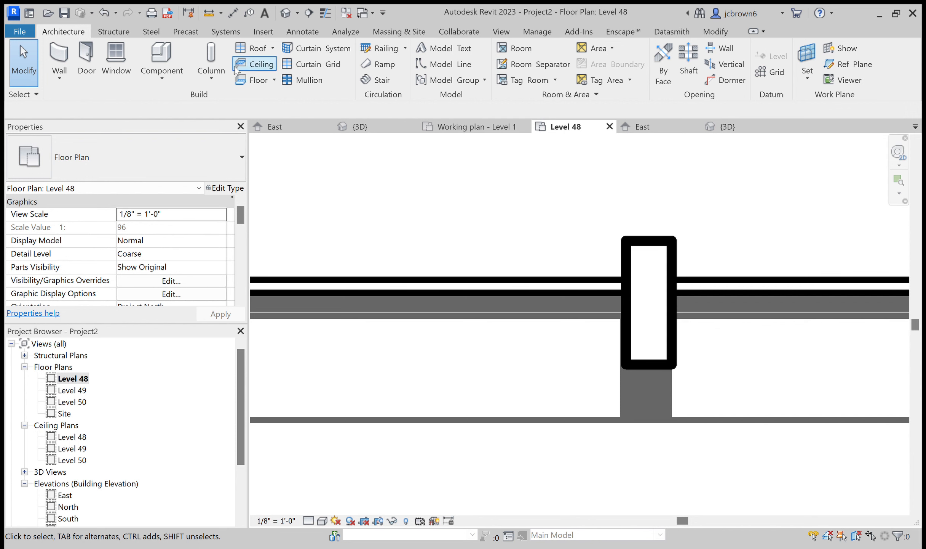
Measure from the glazing's outer face to the outer corner of the placed mullion.
click(716, 32)
click(484, 51)
click(680, 280)
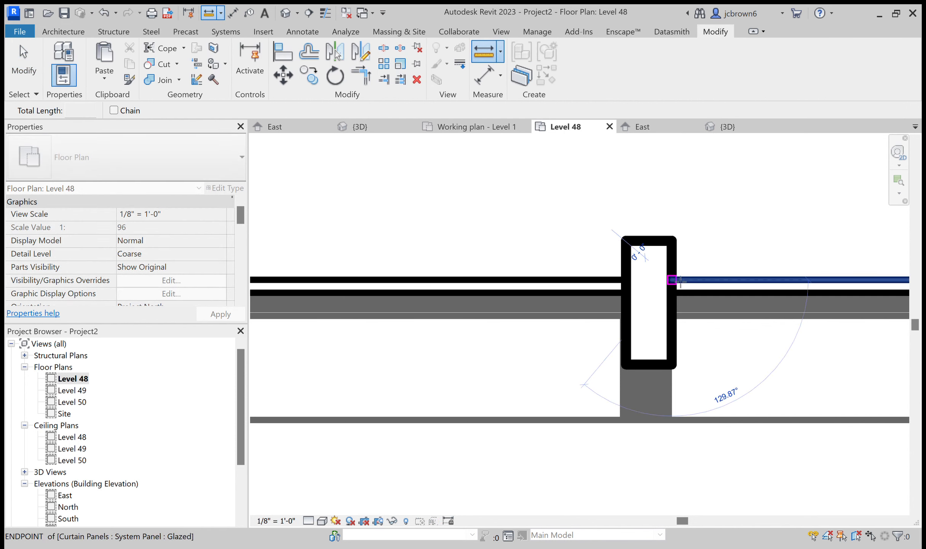
click(679, 245)
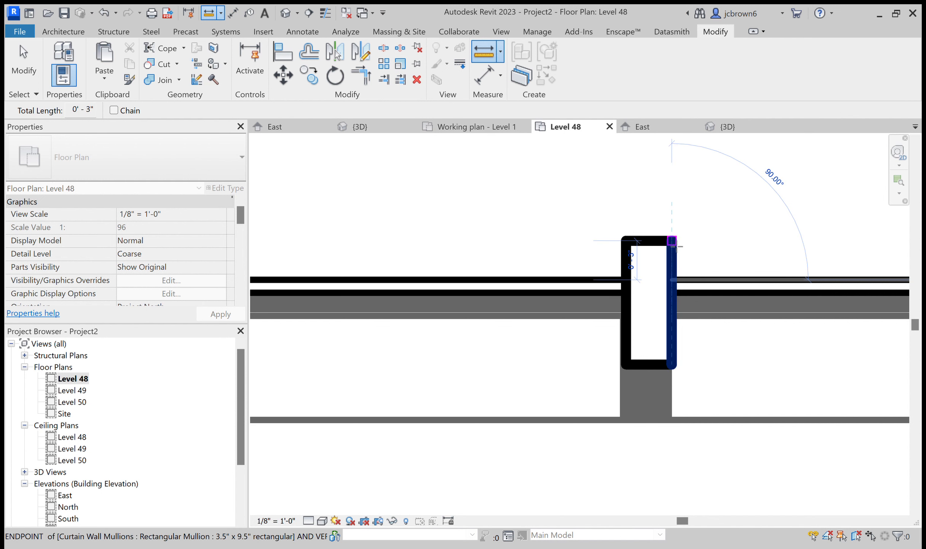
key(Escape)
key(Escape)
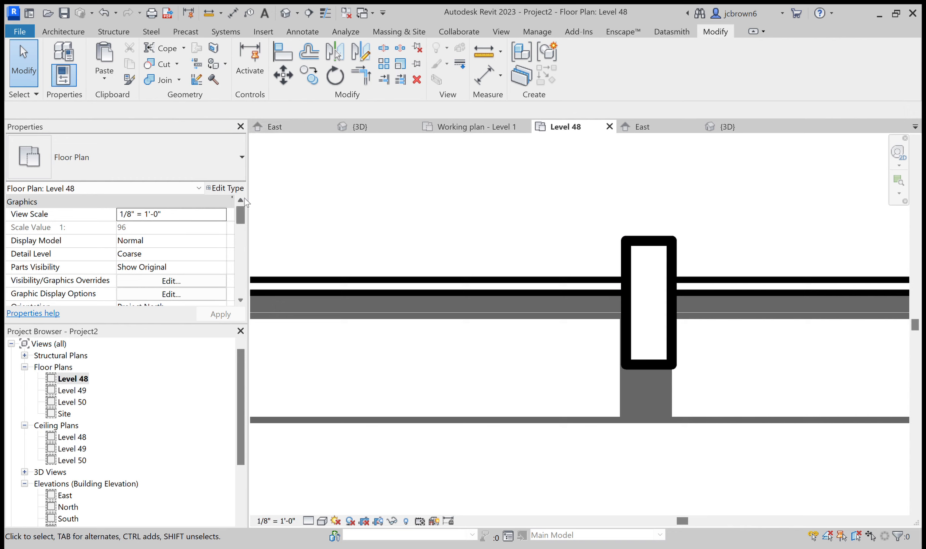
Restart the Mullion tool and edit the 3.5" x 9.5" rectangular mullion type so the mullion sits farther toward the interior.
click(224, 191)
click(57, 32)
click(320, 80)
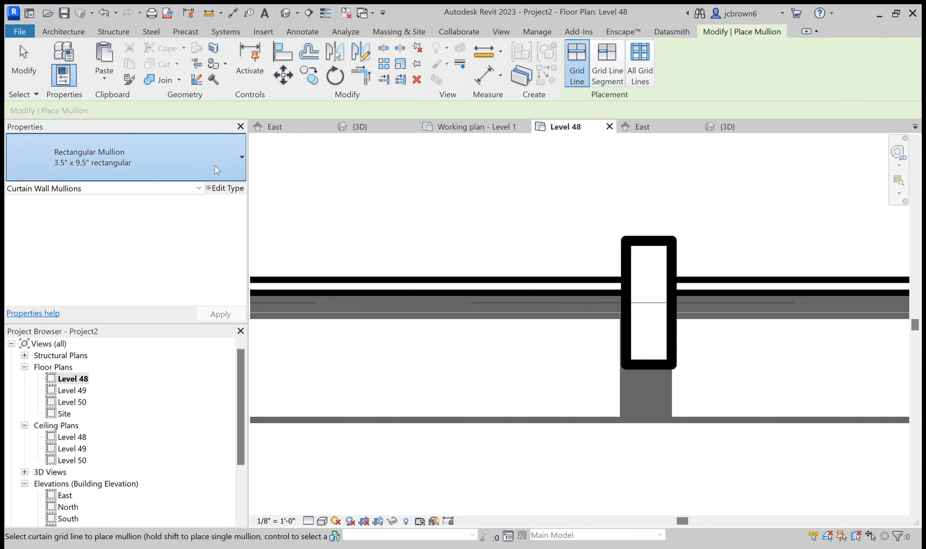
click(227, 188)
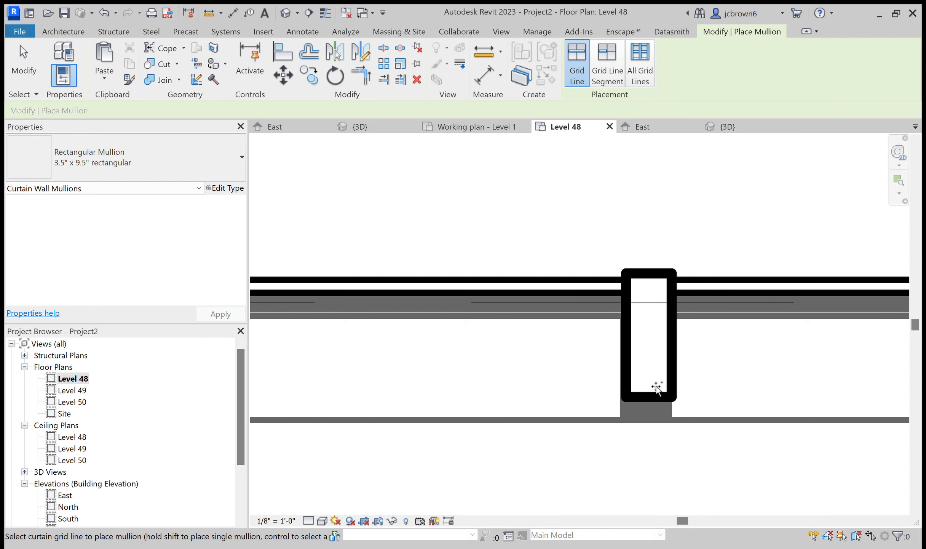
Examine the shifted mullion and the curtain wall's alignment with the core shell mullions along the north facade to its west end.
scroll(714, 311, down, 2)
scroll(713, 308, down, 2)
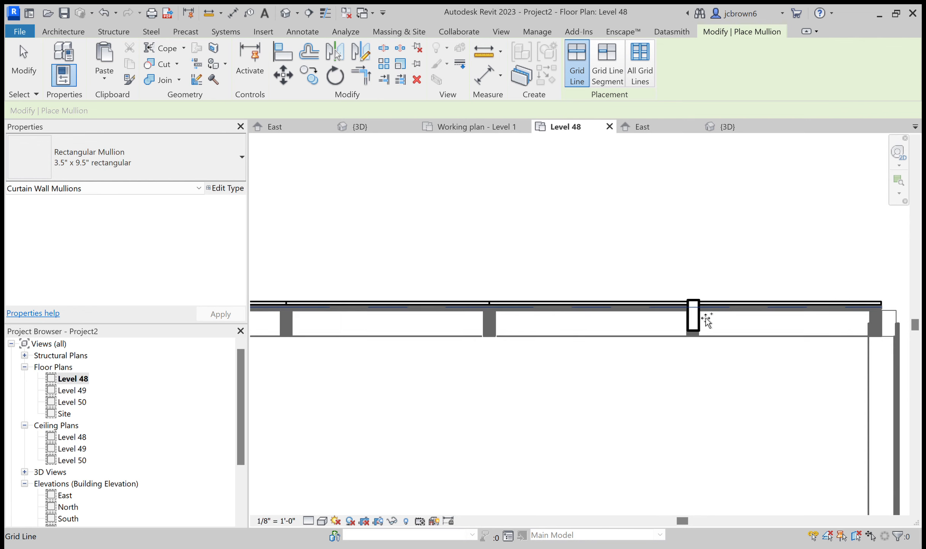
scroll(705, 317, up, 4)
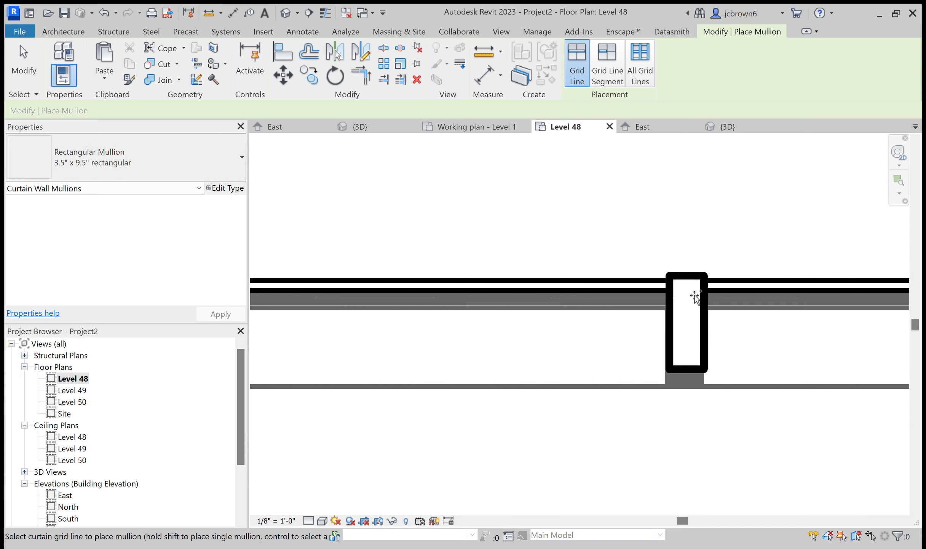
scroll(709, 305, down, 5)
middle_drag(699, 337, 783, 314)
scroll(701, 321, down, 2)
middle_drag(571, 319, 770, 304)
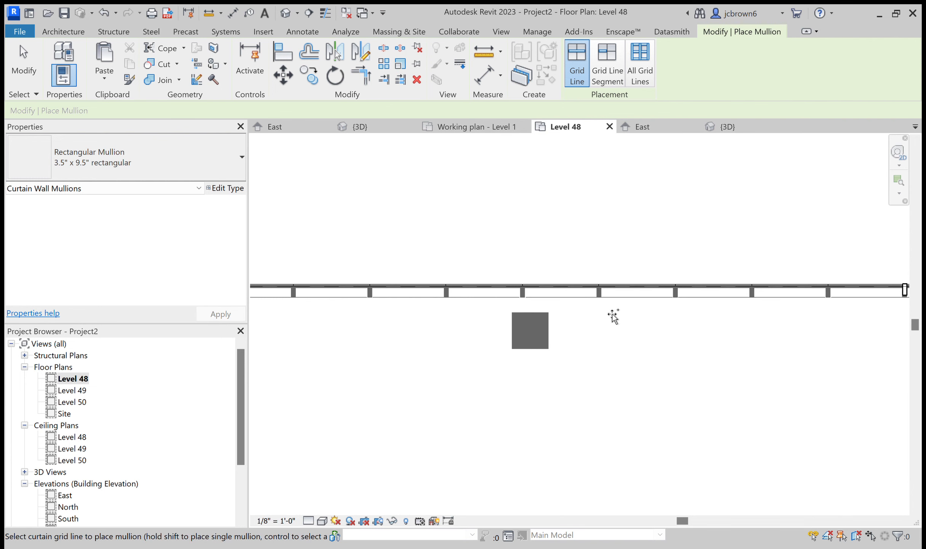
middle_drag(415, 302, 745, 310)
scroll(690, 313, down, 1)
scroll(536, 304, down, 1)
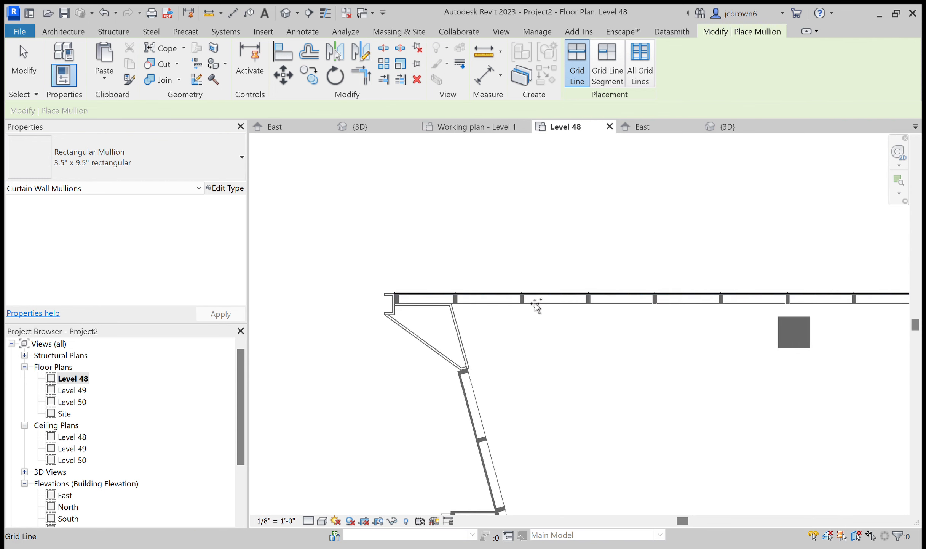
Place 3.5" x 9.5" rectangular mullions on all grid lines of the north curtain wall in the 3D view and exit the tool.
click(727, 127)
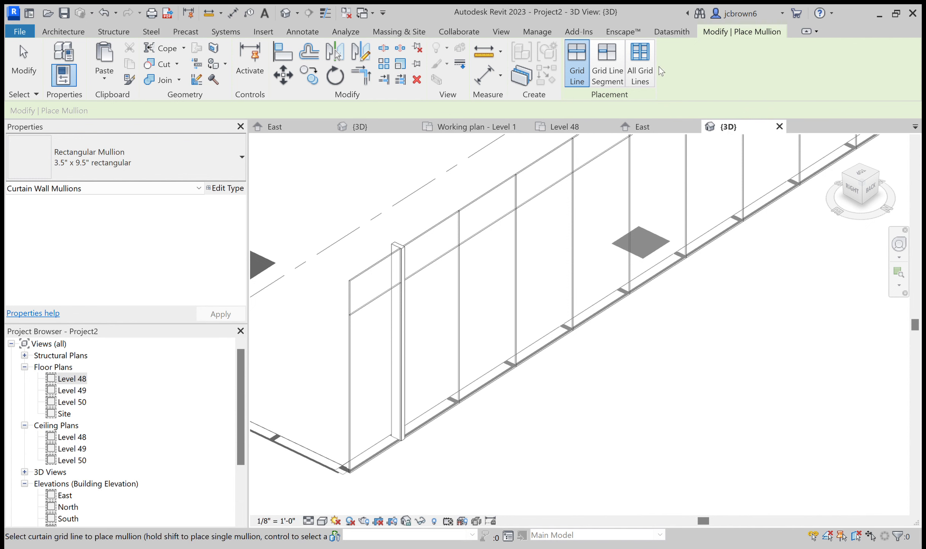
click(647, 68)
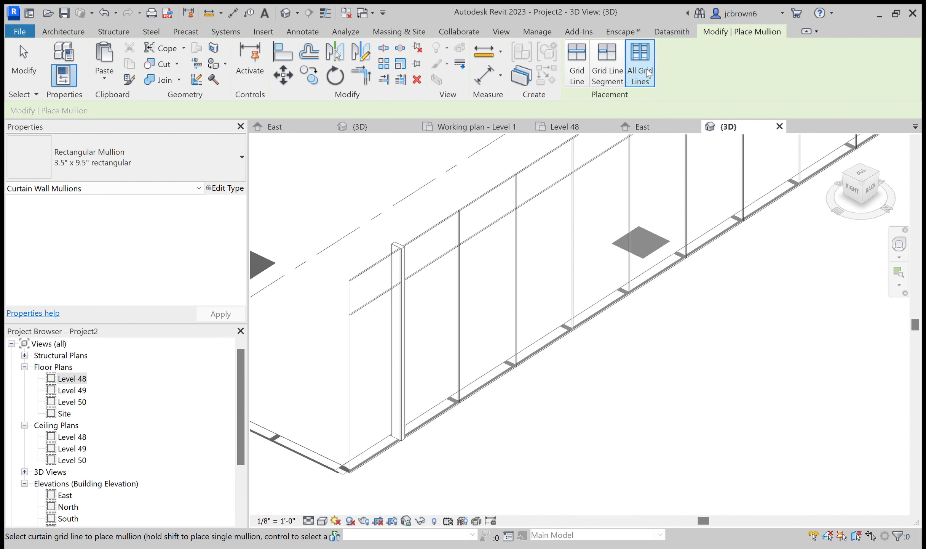
click(433, 273)
scroll(553, 356, down, 3)
middle_drag(631, 430, 586, 402)
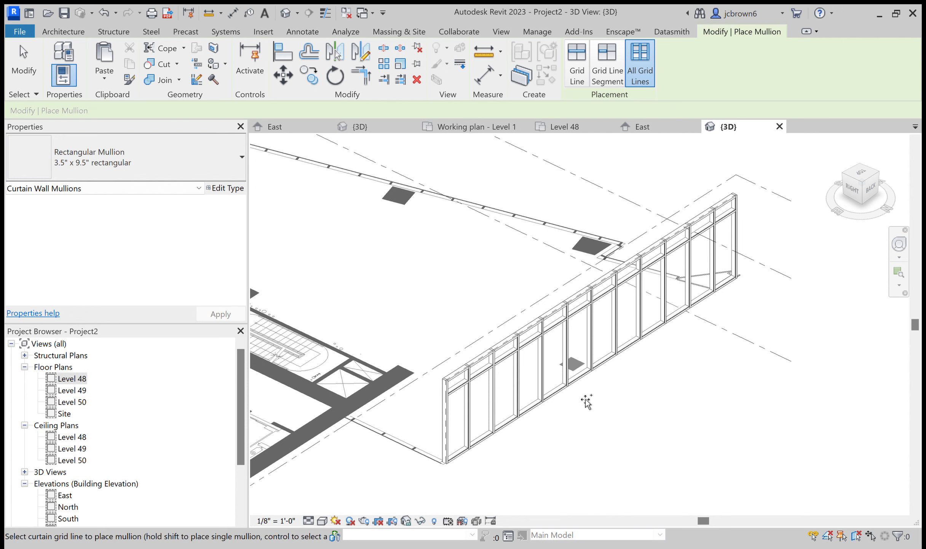
scroll(610, 377, up, 5)
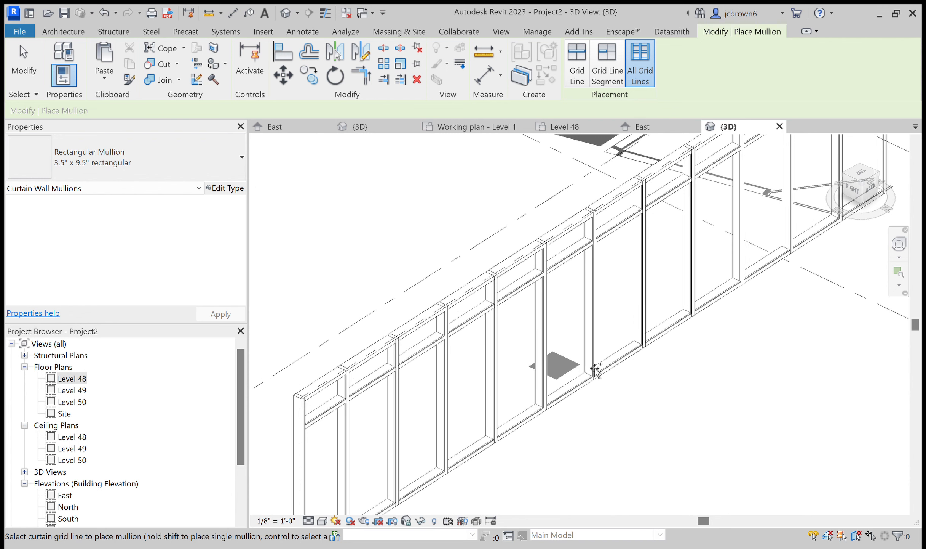
middle_drag(596, 372, 585, 317)
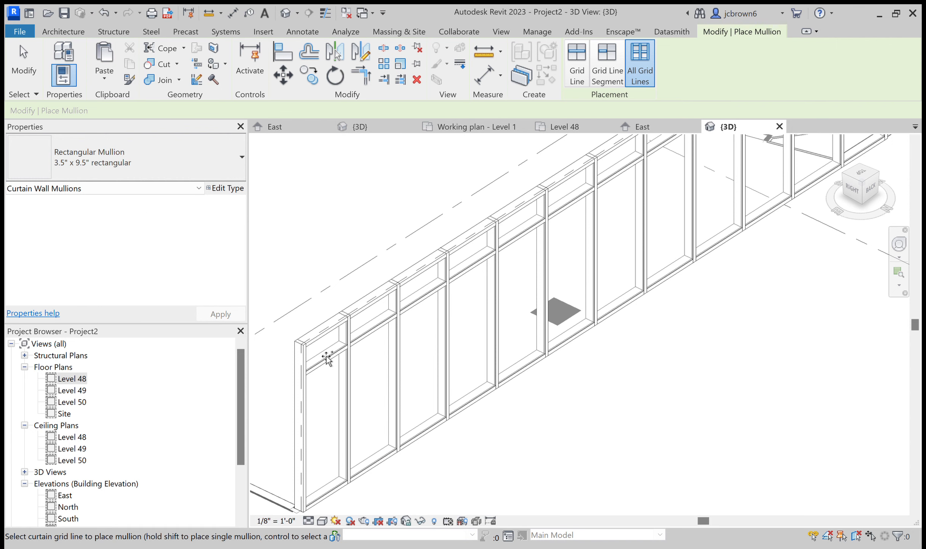
scroll(331, 351, up, 3)
middle_drag(331, 352, 374, 346)
key(Escape)
key(Escape)
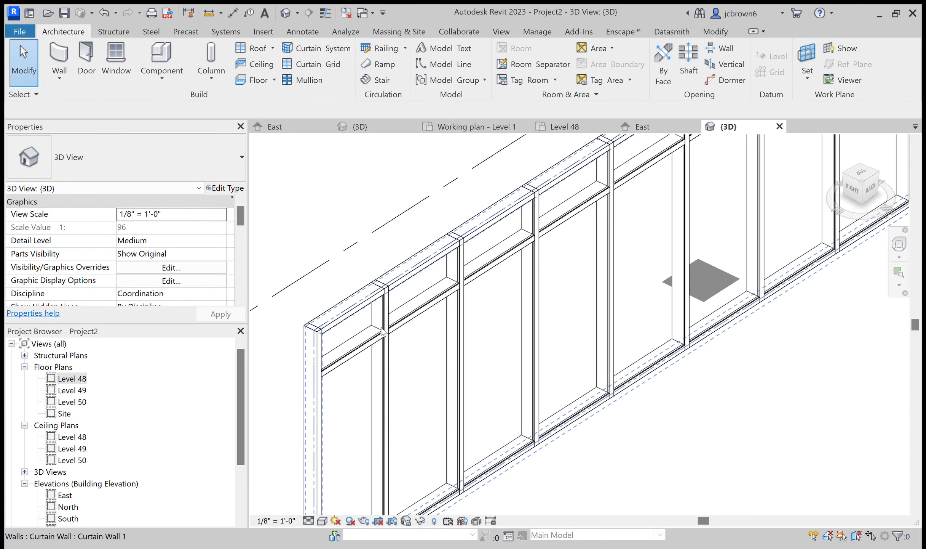
Change the upper glazed panel in the curtain wall's end bay at the northeast corner to an opaque panel type.
key(Tab)
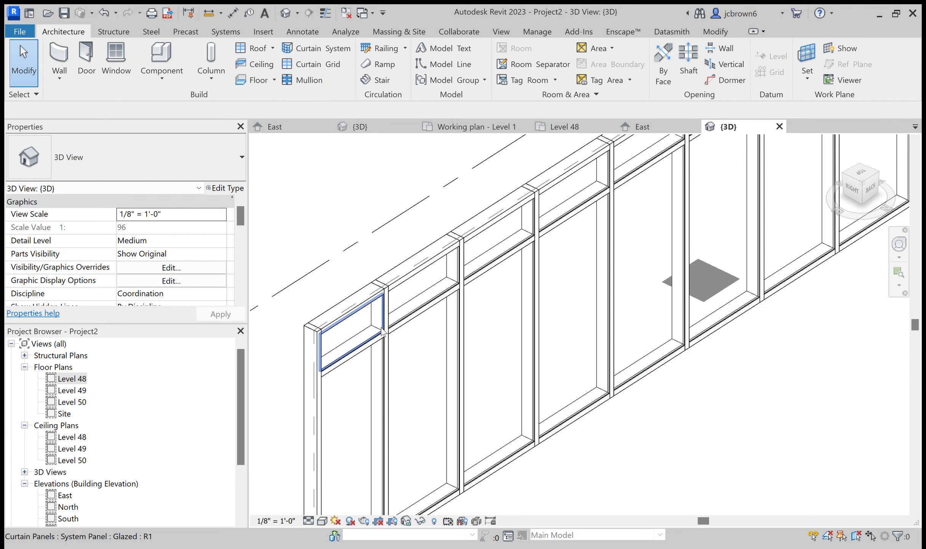
click(383, 332)
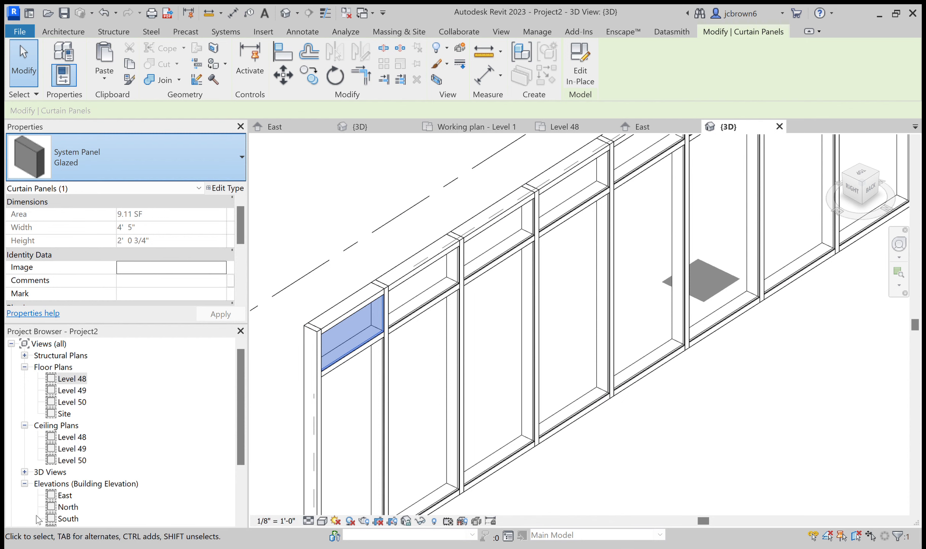
click(603, 466)
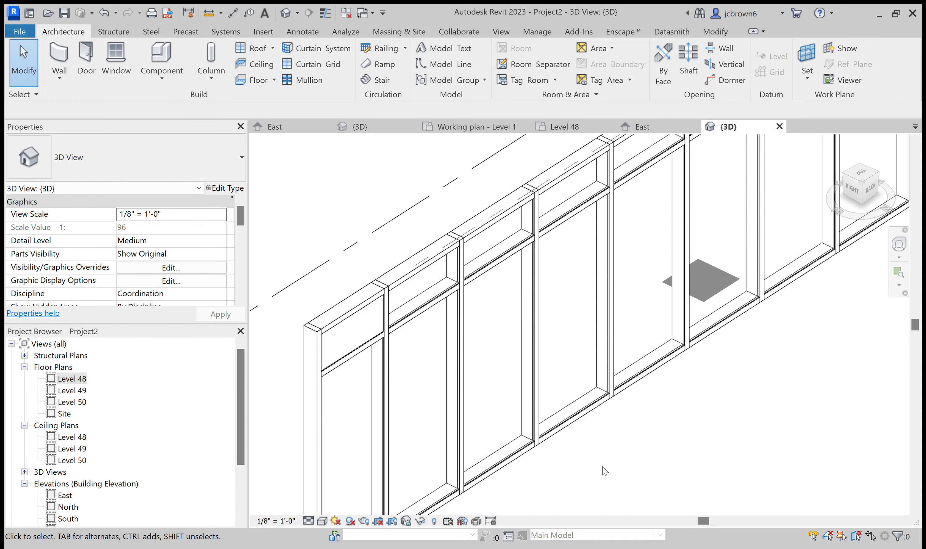
Move the north curtain wall slightly south in the Level 48 floor plan to line up its mullion faces with the core shell facade.
scroll(426, 372, down, 1)
middle_drag(420, 344, 424, 278)
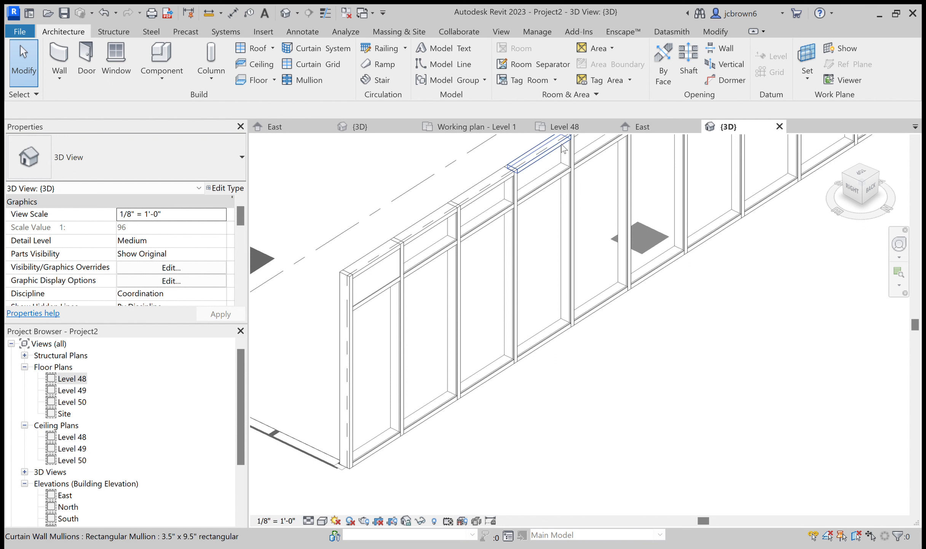
click(563, 126)
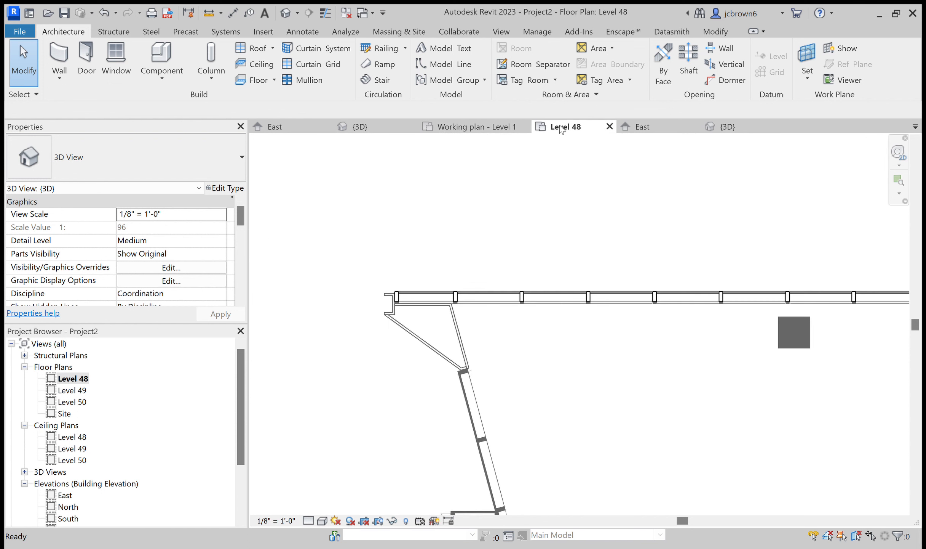
scroll(373, 295, up, 5)
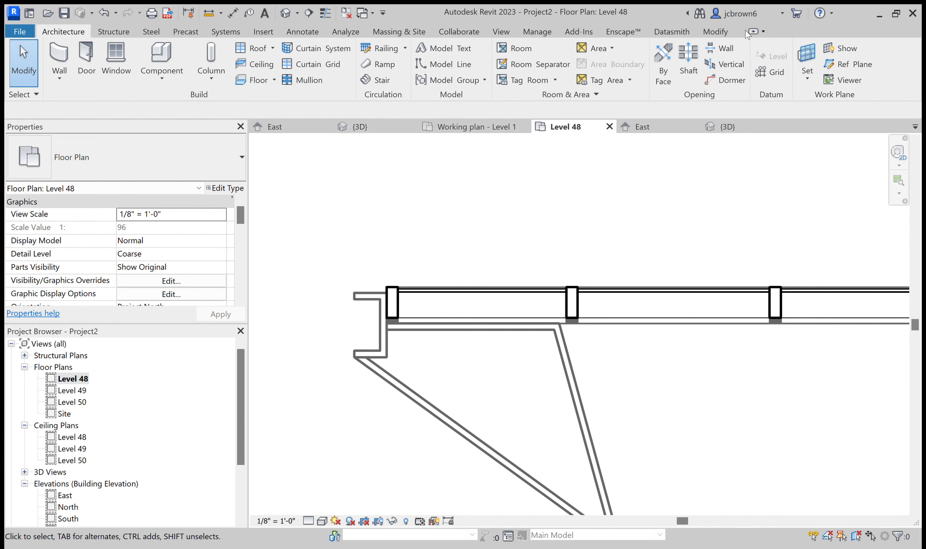
click(507, 296)
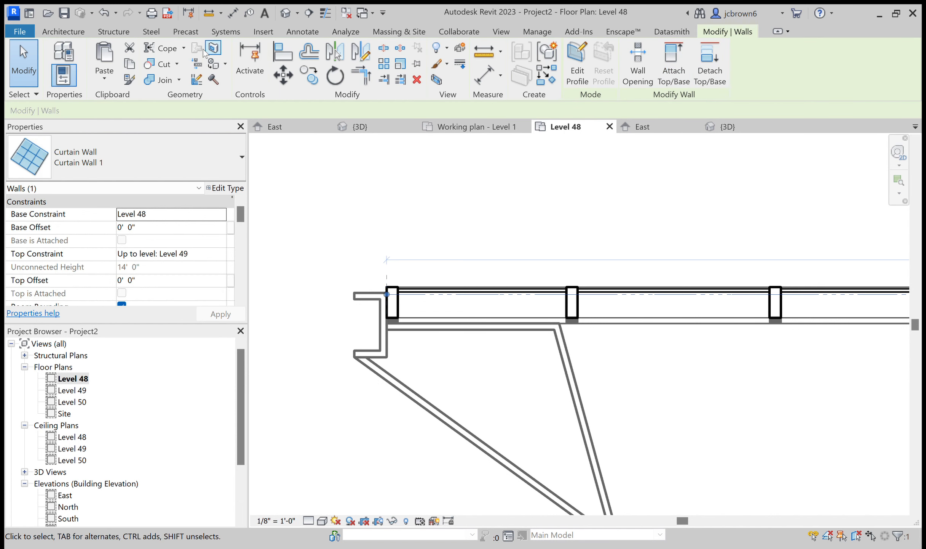
click(283, 75)
scroll(387, 301, up, 2)
click(387, 278)
click(387, 291)
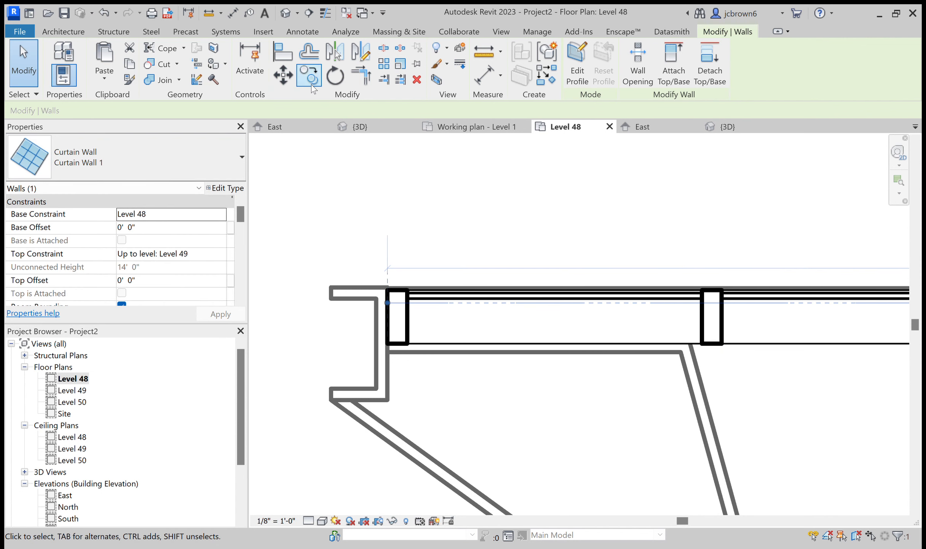
Move the north curtain wall slightly north so its west end mullion corner meets the core shell facade line in plan.
click(283, 74)
scroll(388, 291, up, 2)
click(388, 292)
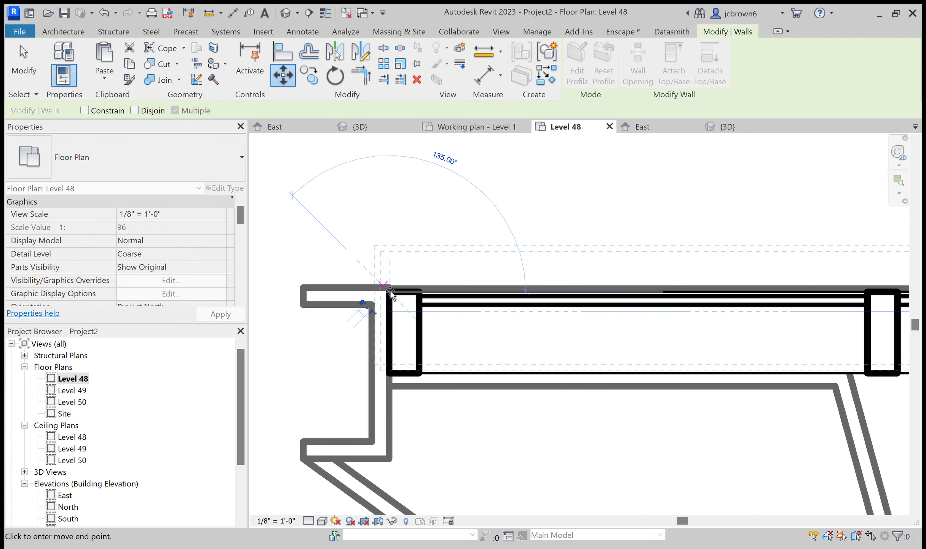
click(389, 287)
key(Escape)
scroll(461, 223, down, 5)
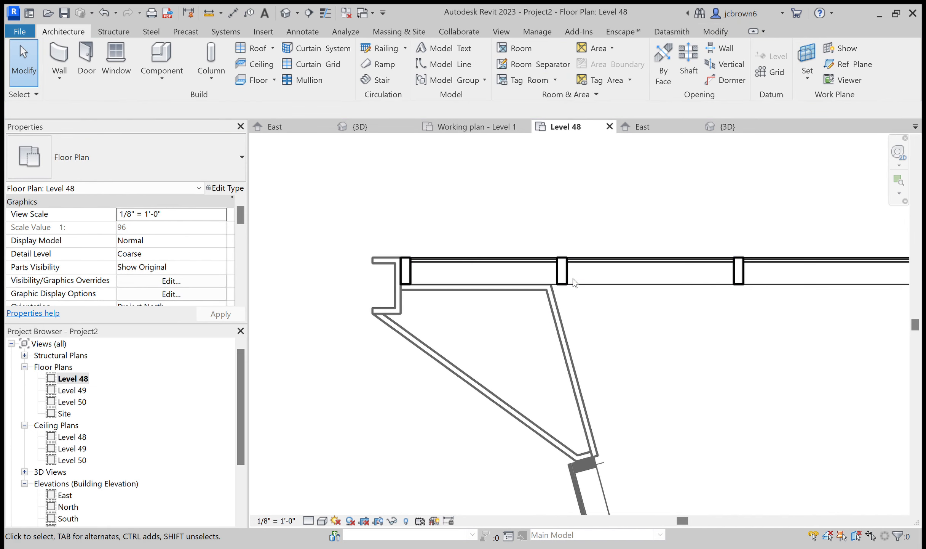
Adjust the Level 48 floor plan's graphic display options so the core shell drawing shows through the modelled mullions.
click(568, 281)
click(601, 316)
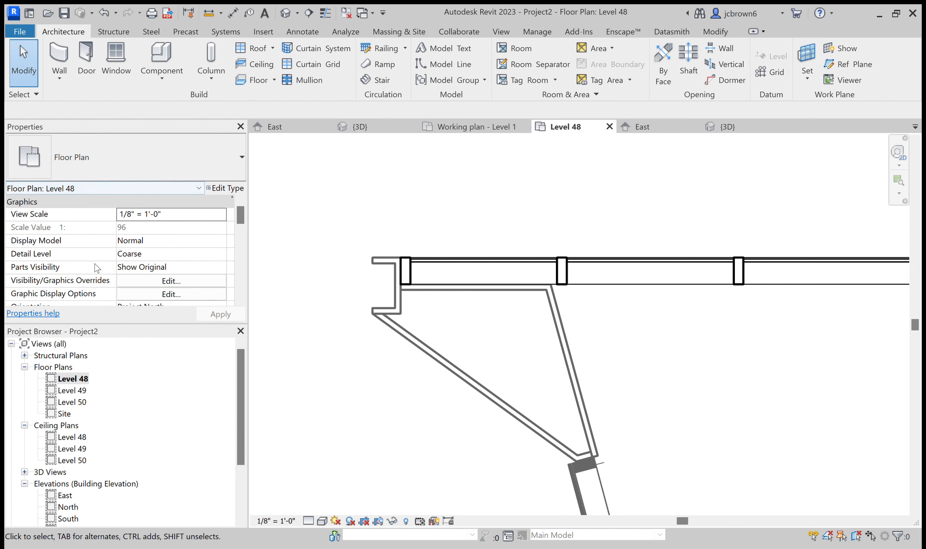
scroll(95, 265, down, 1)
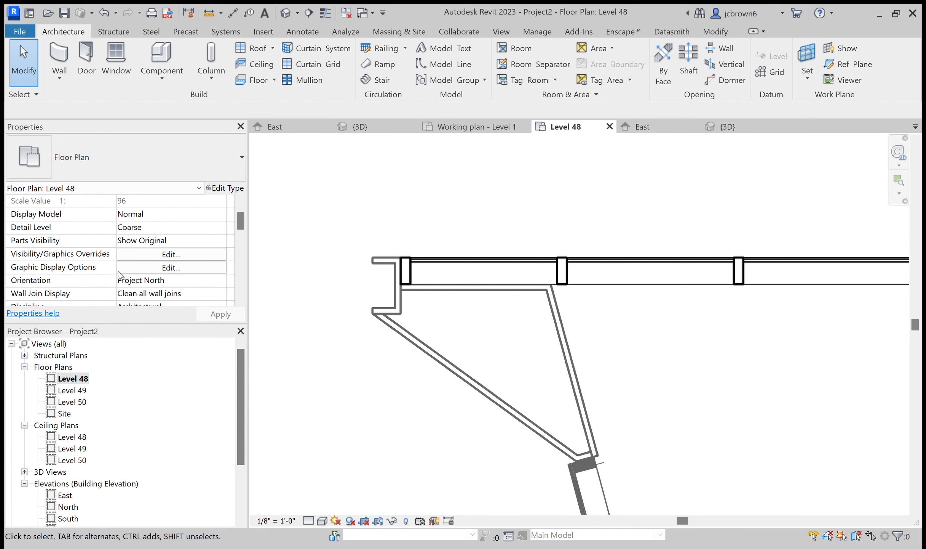
click(171, 267)
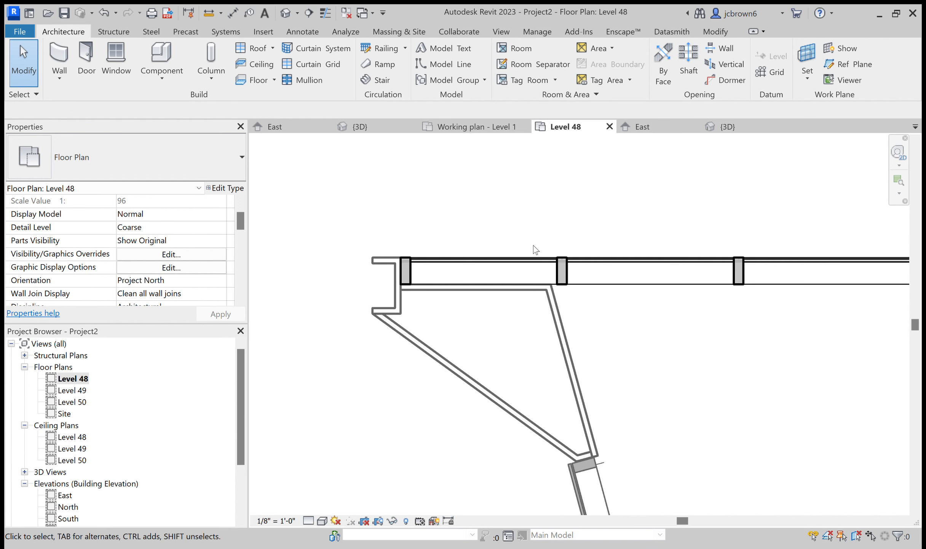
Examine how the north curtain wall's mullions line up with the core shell along the facade to the northeast corner.
scroll(631, 333, down, 2)
middle_drag(612, 346, 493, 335)
scroll(495, 301, up, 1)
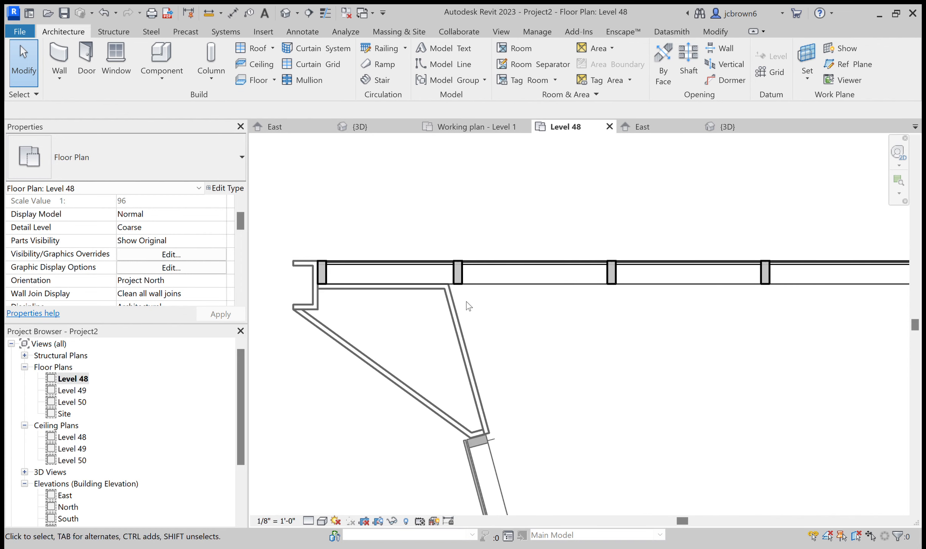
scroll(610, 278, up, 2)
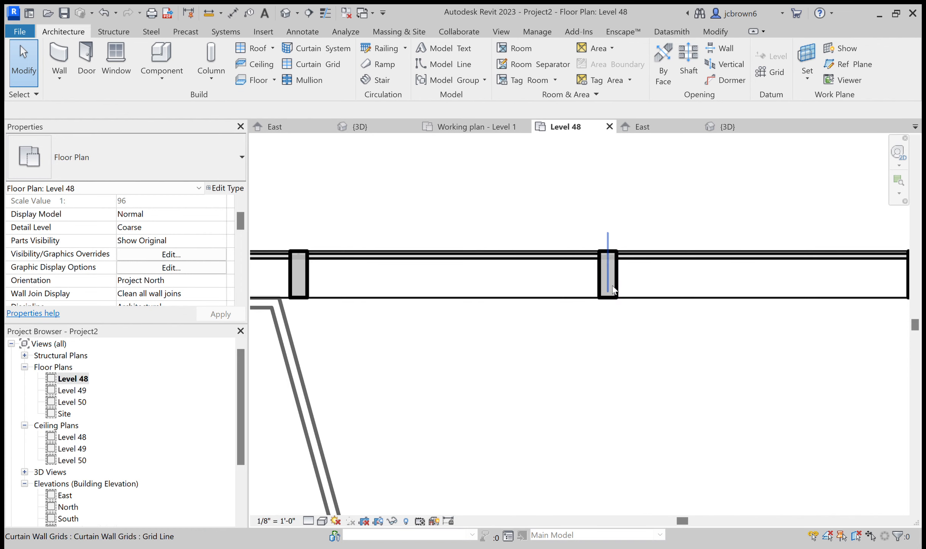
scroll(624, 283, down, 4)
middle_drag(705, 310, 431, 315)
scroll(832, 274, up, 3)
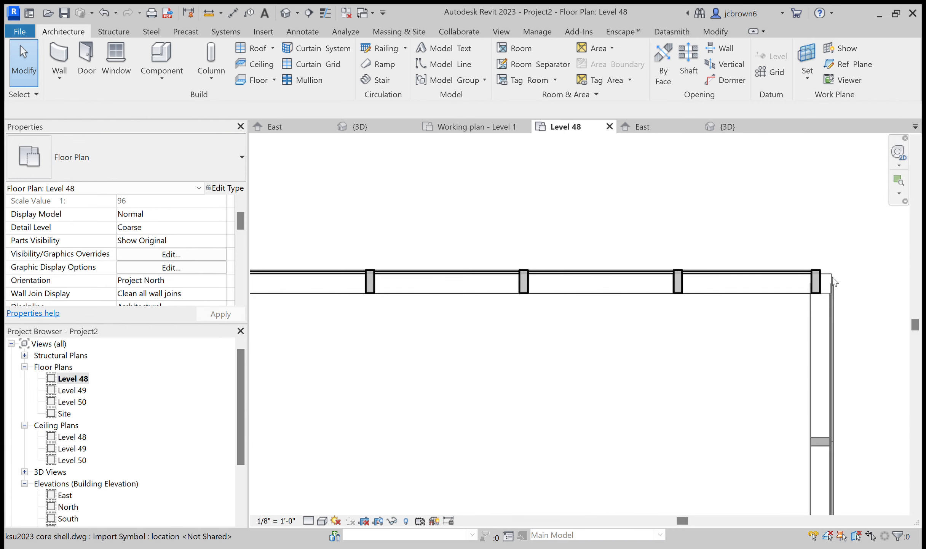
scroll(820, 291, down, 1)
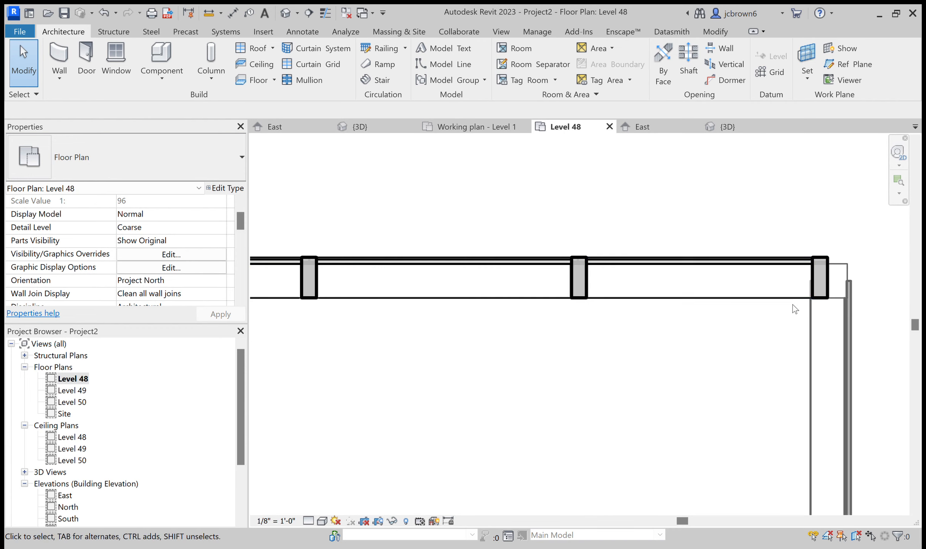
scroll(794, 306, down, 3)
scroll(695, 371, down, 1)
middle_drag(696, 372, 826, 323)
scroll(812, 319, up, 1)
scroll(654, 290, down, 2)
middle_drag(653, 291, 703, 277)
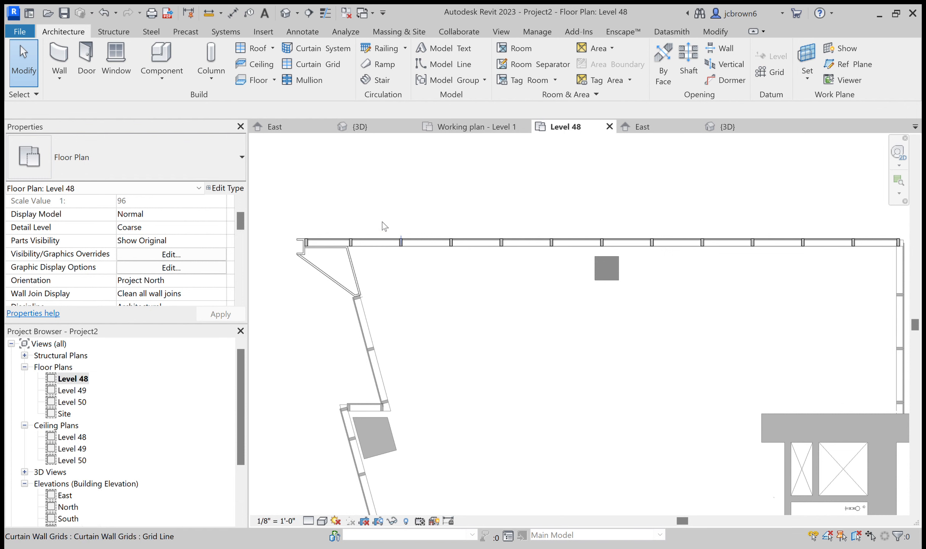
Measure the width of the core shell column just inside the north curtain wall, along its north face.
click(211, 79)
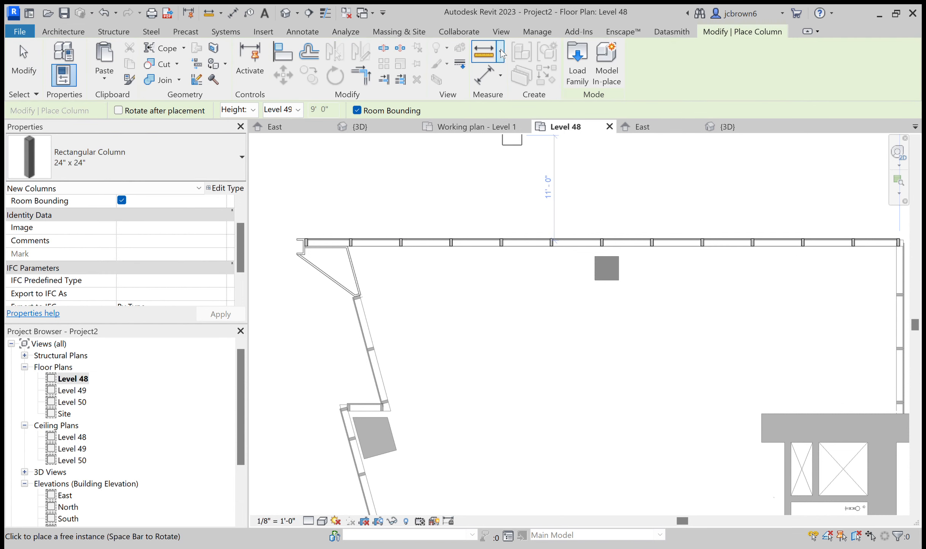
click(485, 54)
scroll(632, 283, up, 2)
click(601, 229)
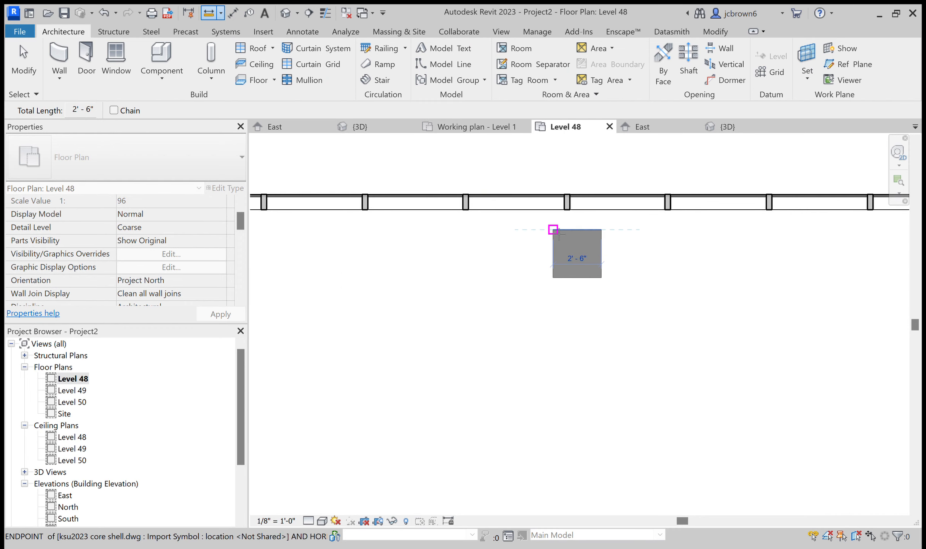
key(Escape)
key(Escape)
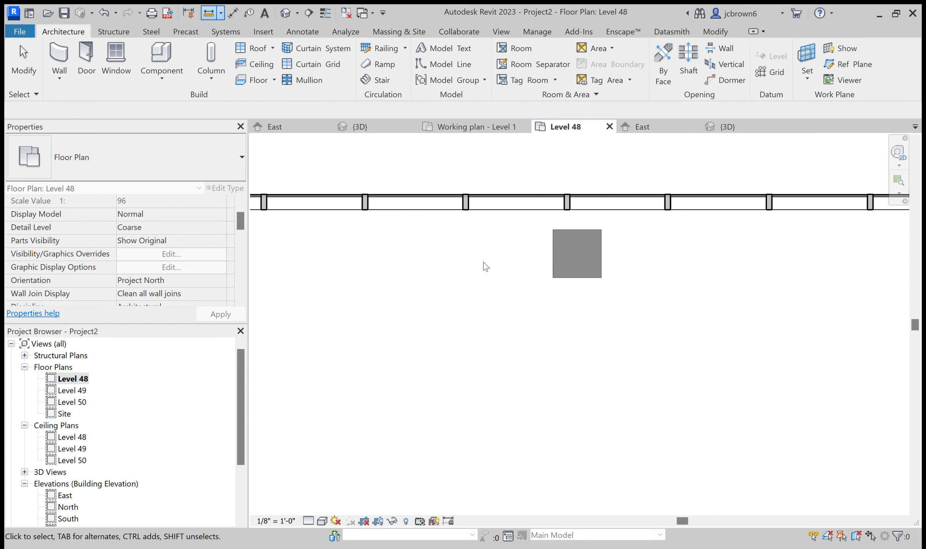
Create a 30" x 30" rectangular column type and place one up to Level 49 over the core shell column near the north facade.
click(209, 73)
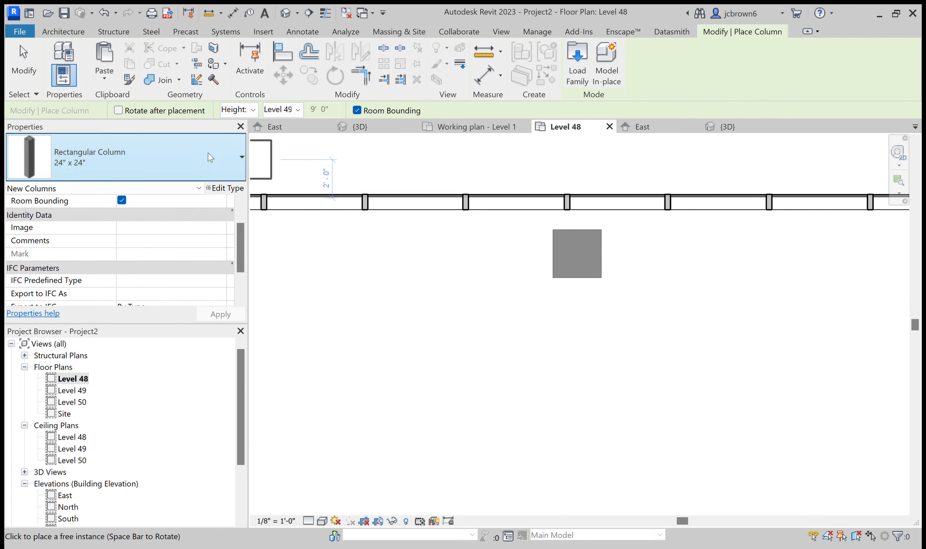
click(228, 188)
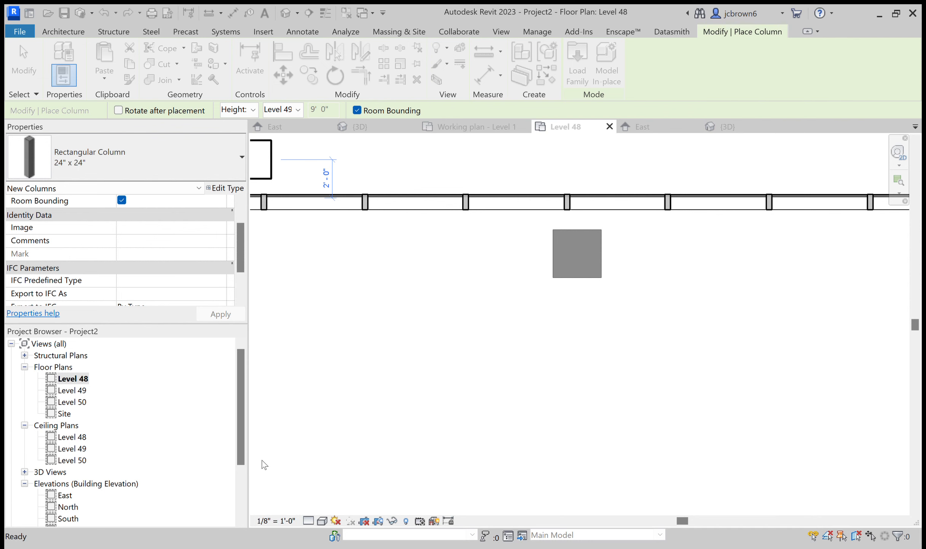
scroll(579, 261, up, 2)
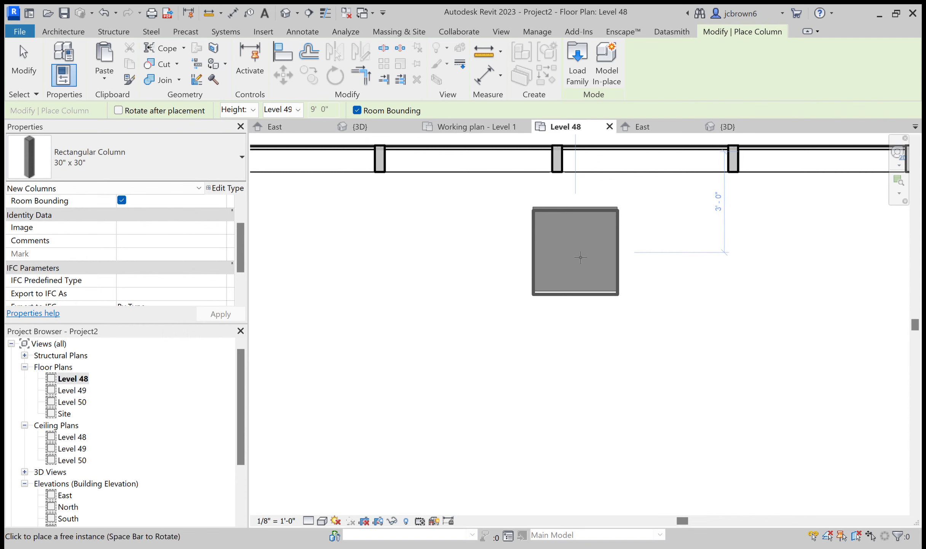
click(580, 258)
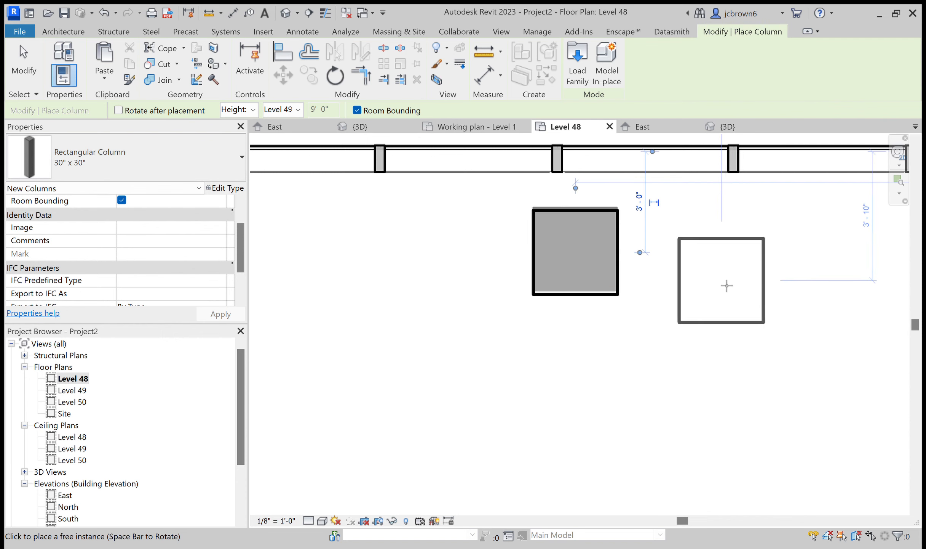
scroll(720, 281, down, 3)
scroll(601, 325, down, 1)
key(Escape)
Assign a concrete material to the 30" x 30" rectangular column type through its type properties and deselect the column.
click(634, 291)
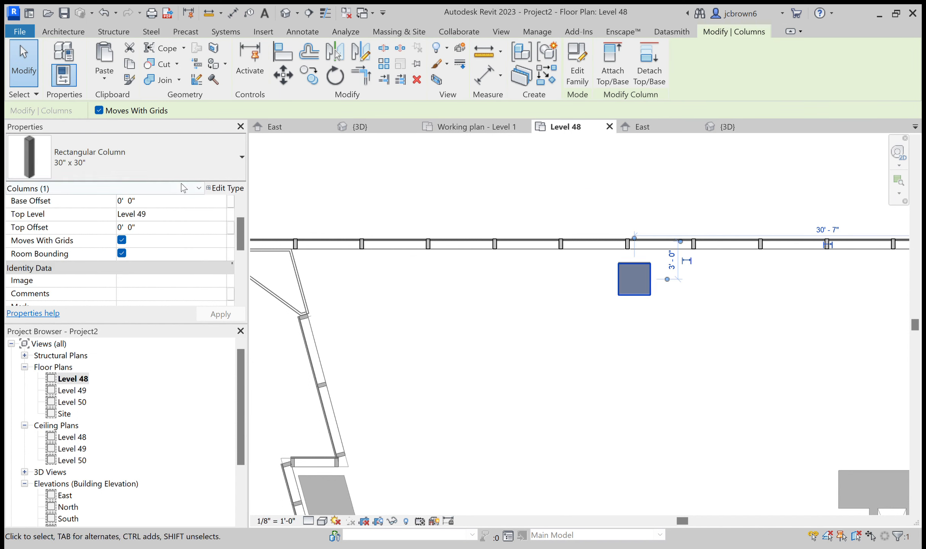
click(225, 189)
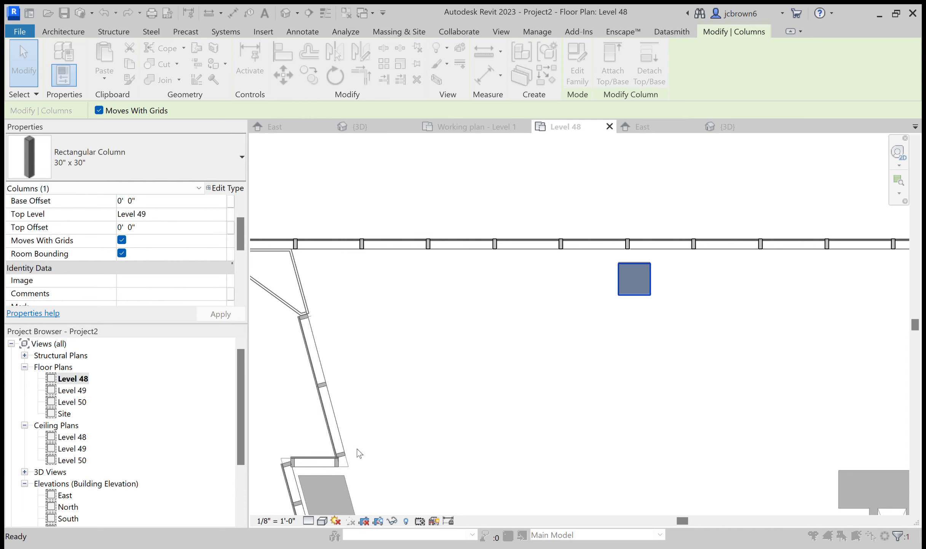
click(392, 457)
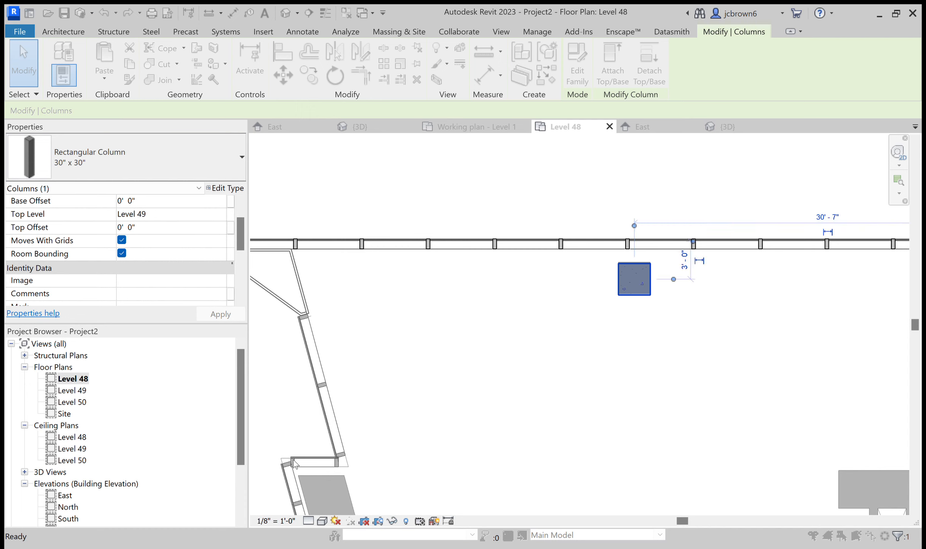
scroll(643, 285, up, 4)
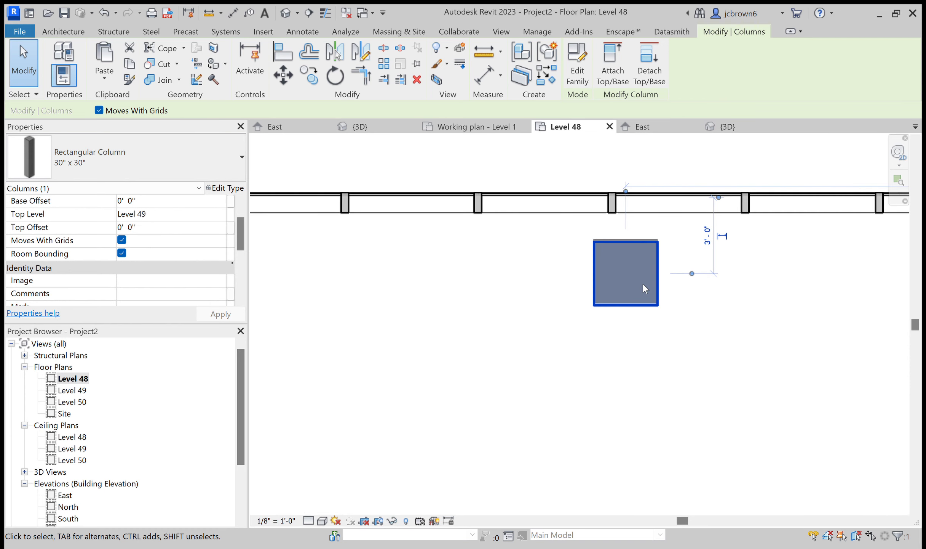
key(Escape)
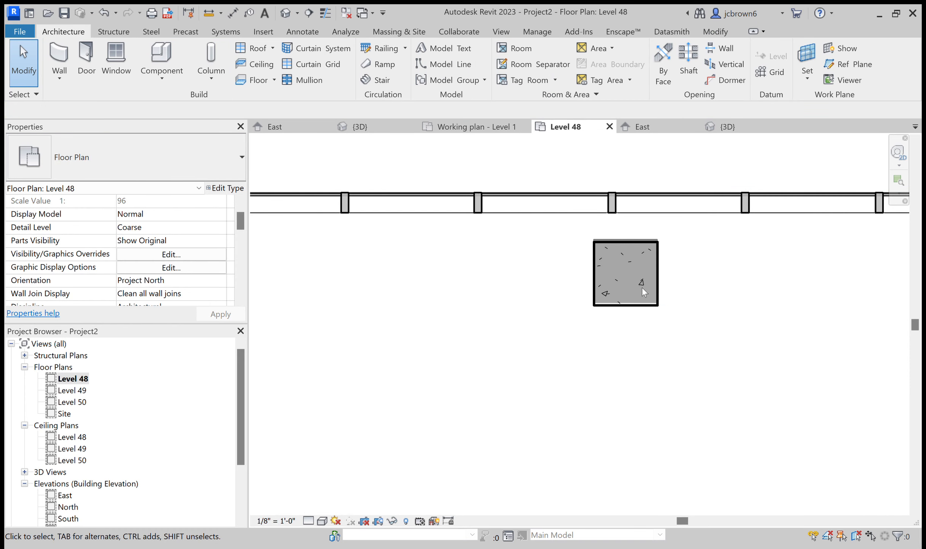
Examine where the remaining core shell columns stand along the slanted west facade and the south side of Level 48.
scroll(642, 287, down, 2)
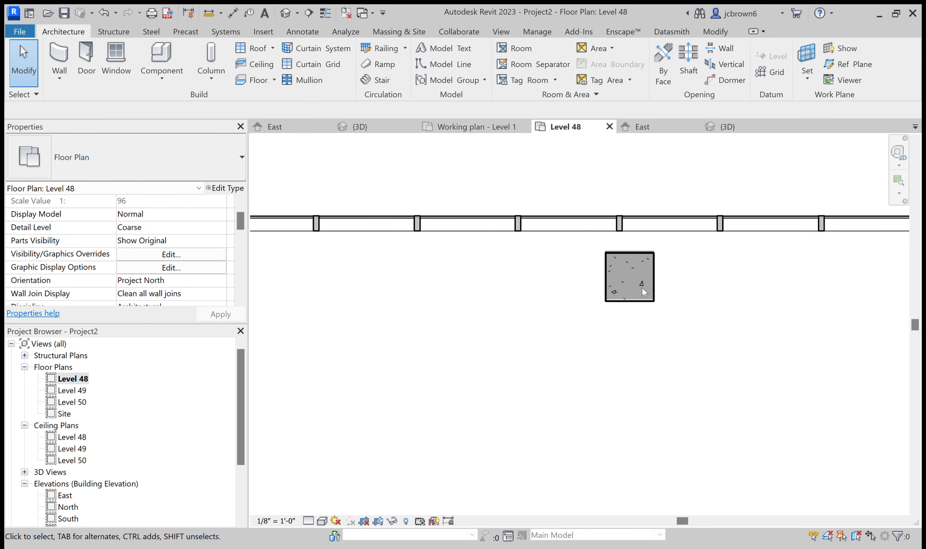
scroll(631, 280, down, 2)
middle_drag(621, 309, 637, 247)
middle_drag(556, 388, 569, 348)
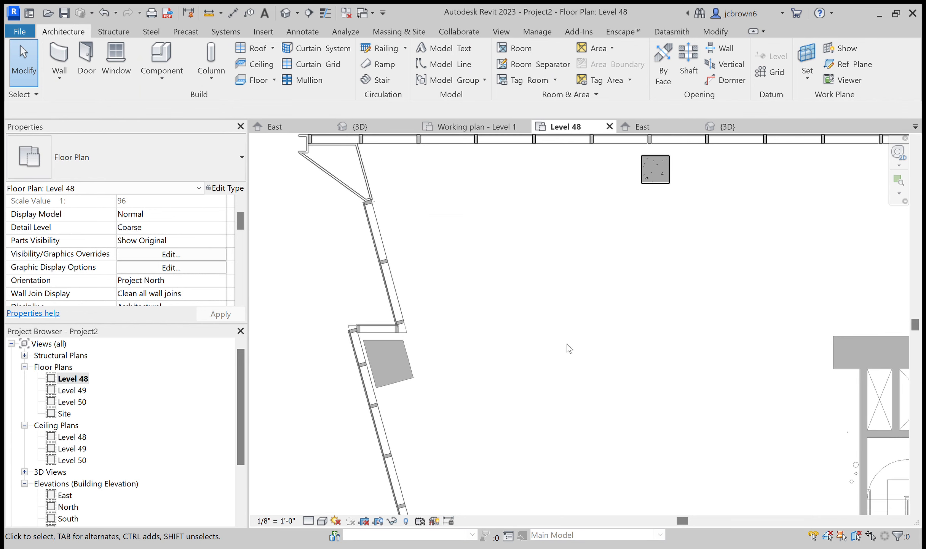
scroll(468, 400, down, 4)
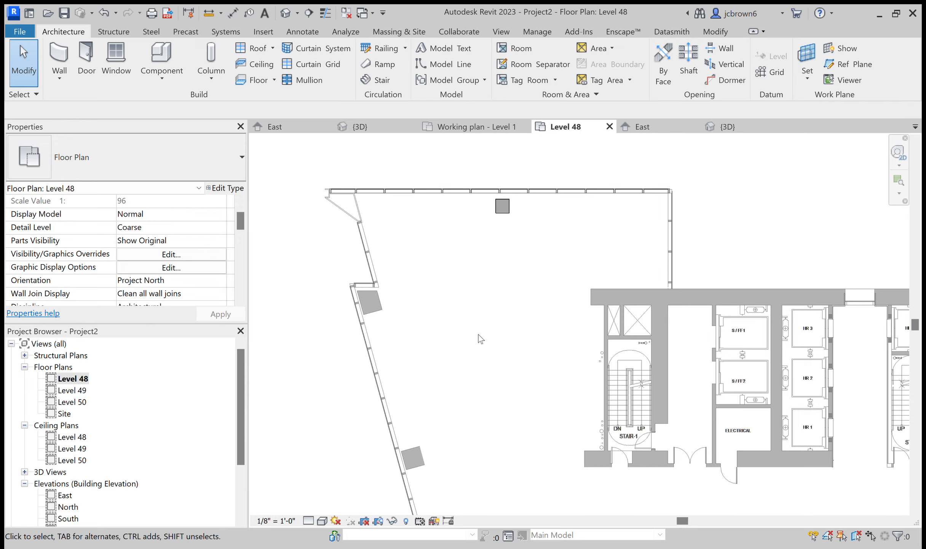
middle_drag(462, 436, 449, 316)
scroll(449, 339, down, 3)
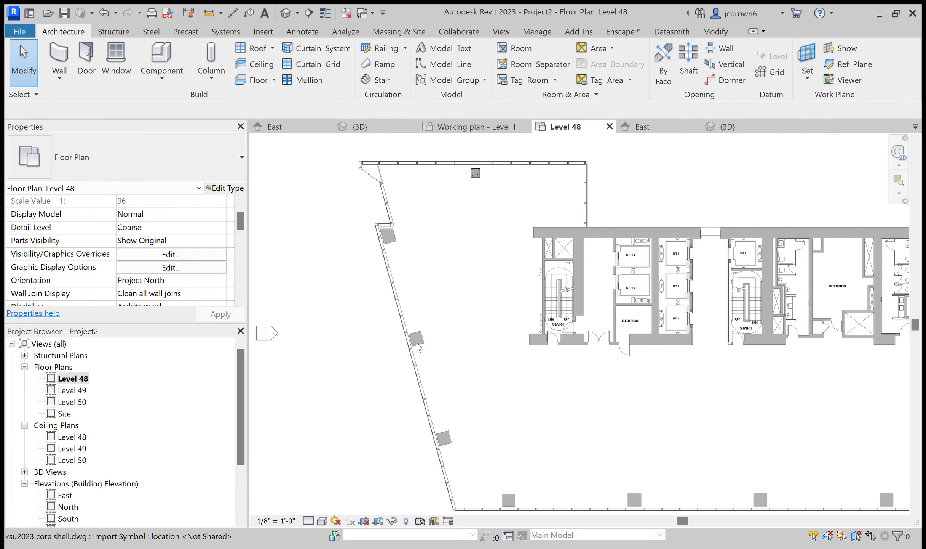
Create a 42" x 42" rectangular column type and place one at the east edge of the middle angled core shell column.
scroll(418, 341, up, 2)
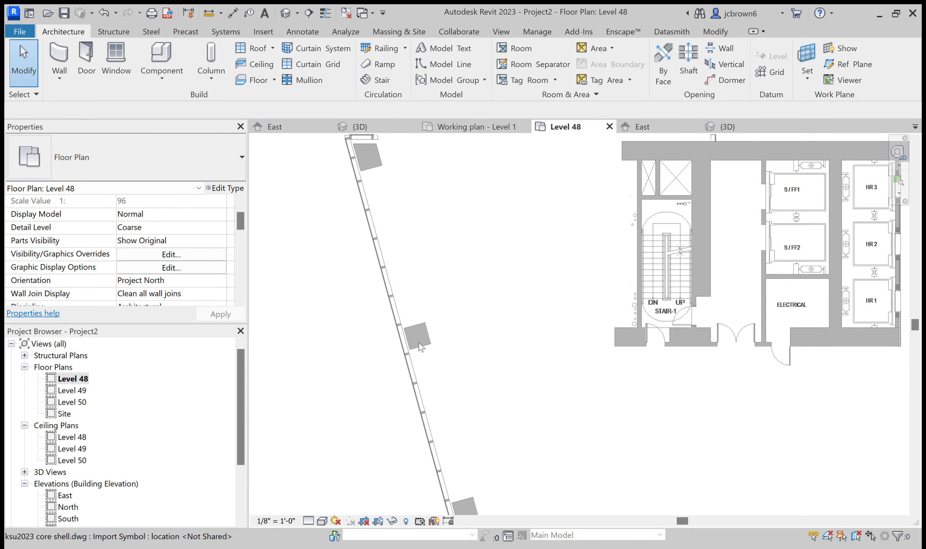
scroll(421, 346, up, 2)
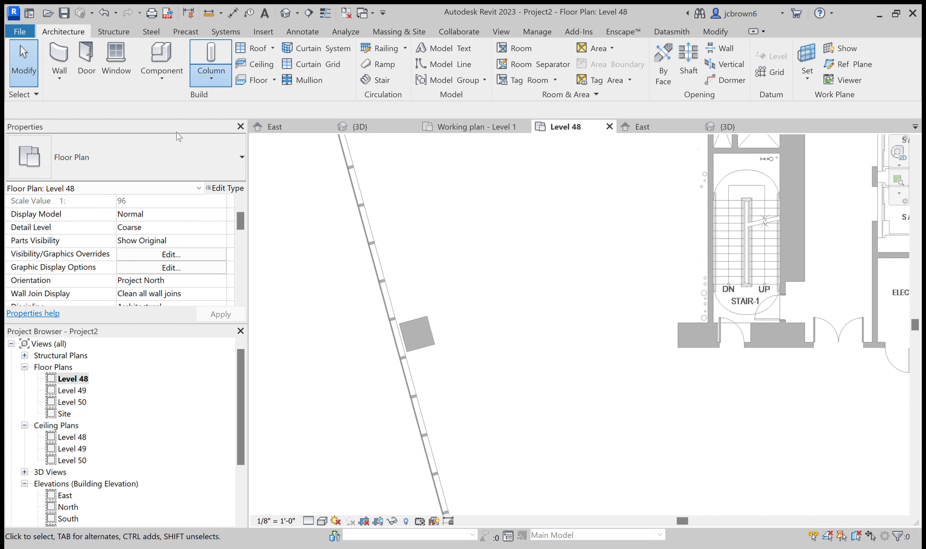
click(229, 187)
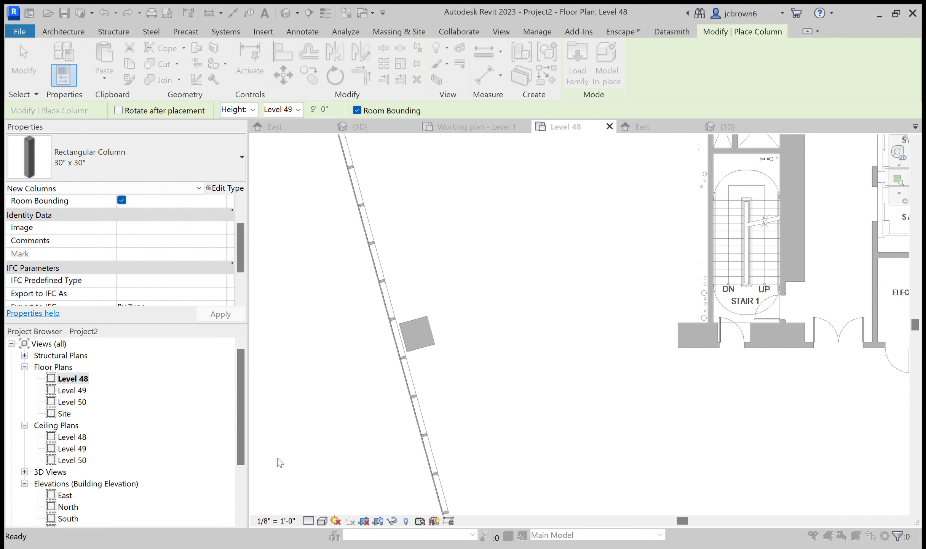
scroll(464, 338, up, 1)
scroll(464, 338, up, 1)
click(425, 328)
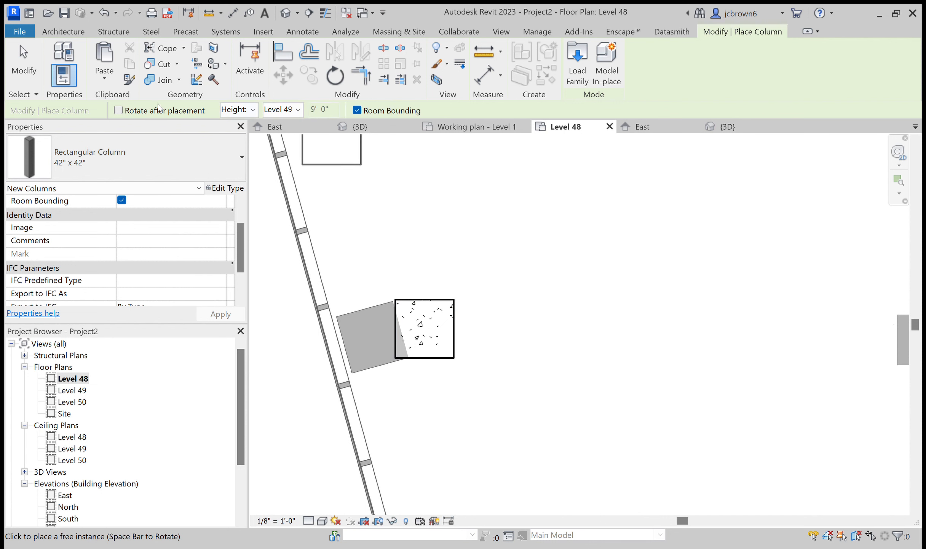
With rotation after placement enabled, place an unrotated 42" x 42" column on the angled core shell column and a tilted one northeast of it.
click(119, 111)
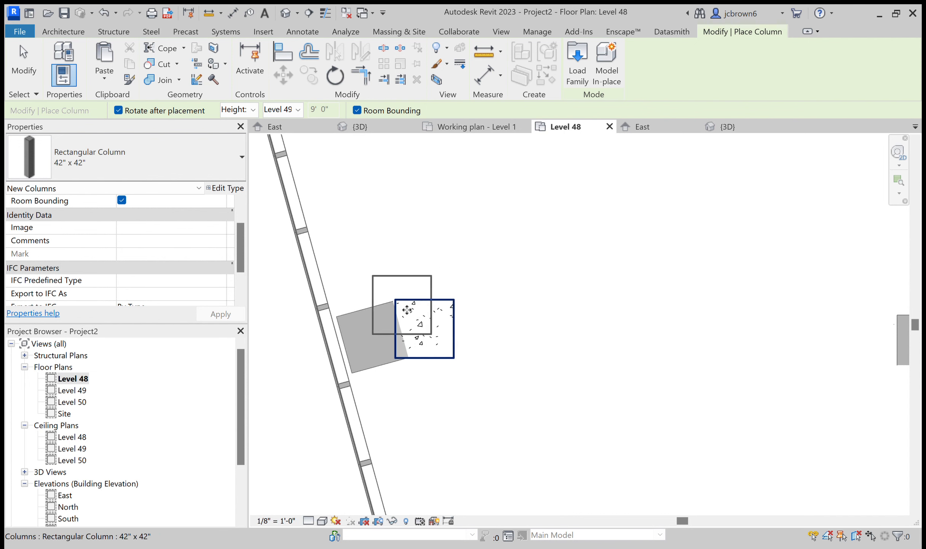
click(379, 337)
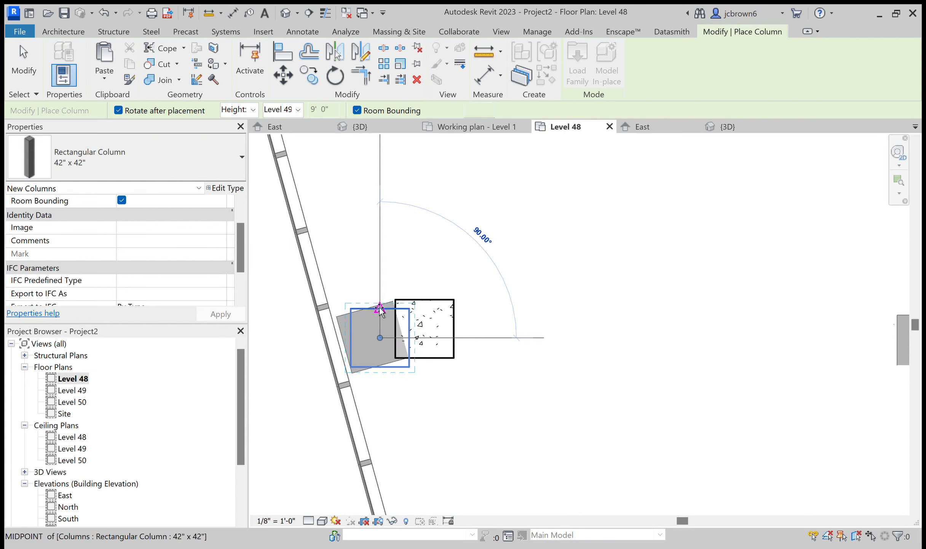
click(382, 311)
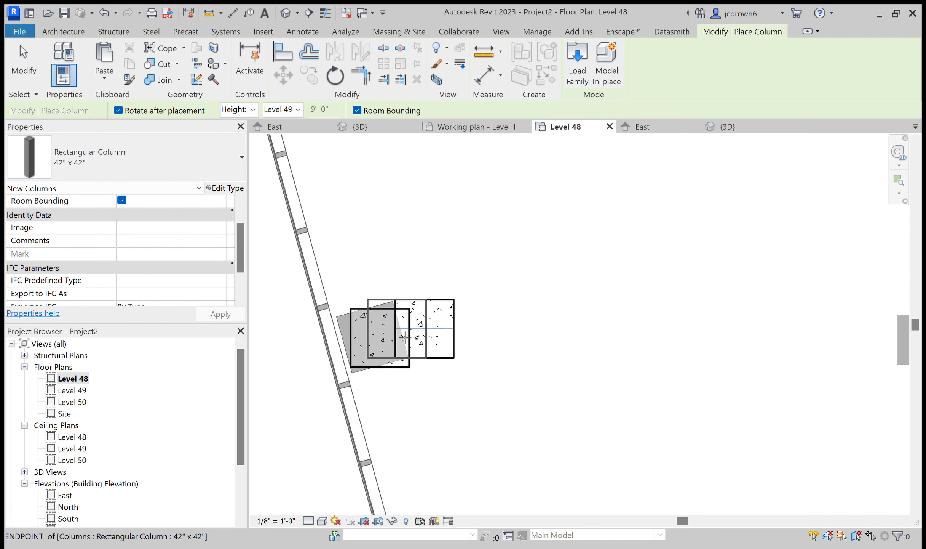
click(408, 231)
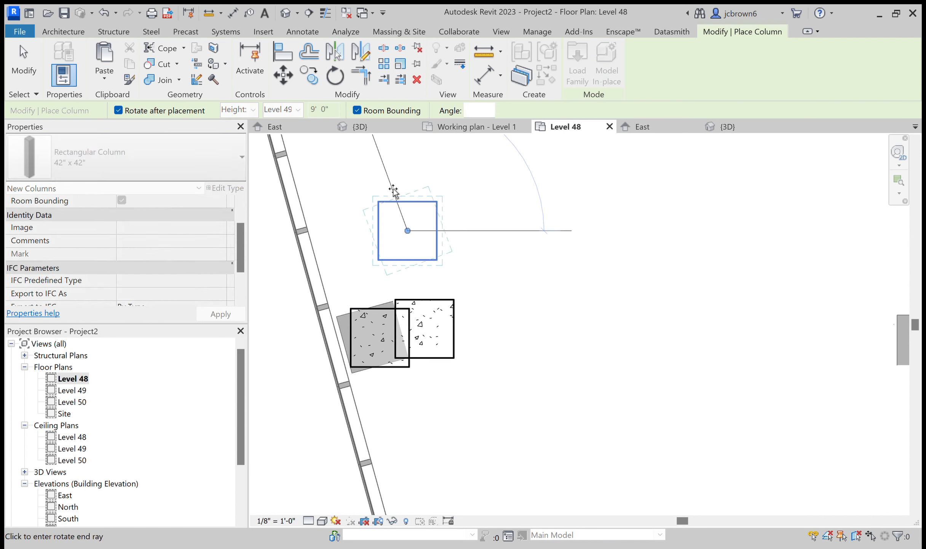
click(396, 188)
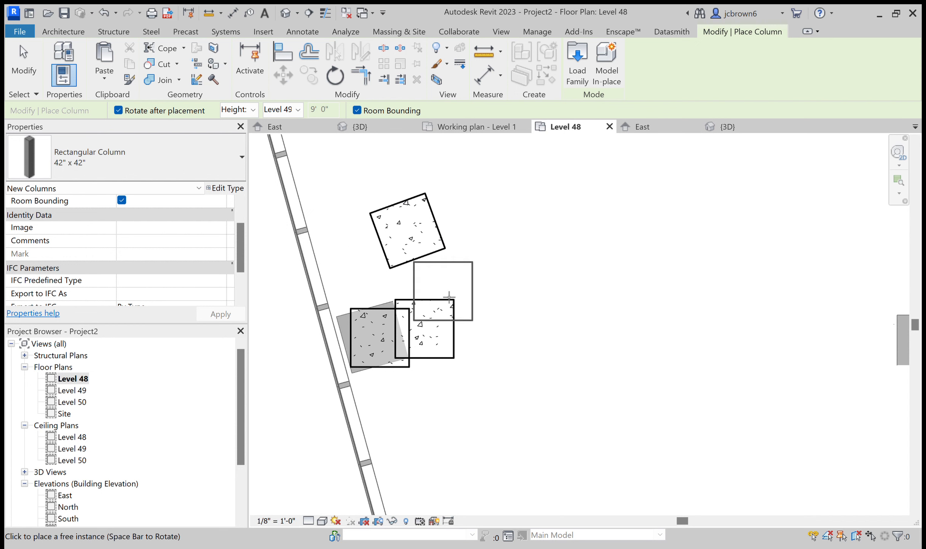
End column placement and delete the two unrotated 42" x 42" columns at the middle angled core shell column.
key(Escape)
click(431, 318)
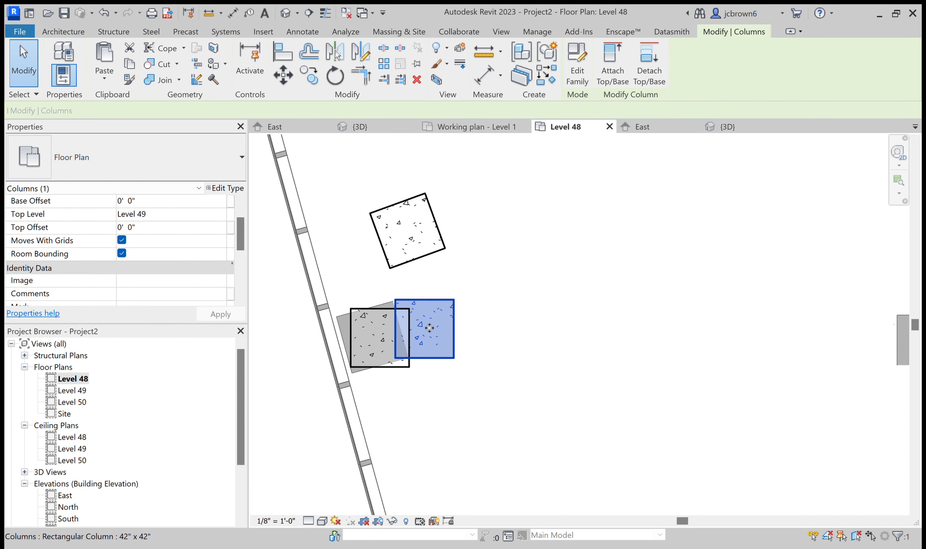
key(Delete)
click(413, 333)
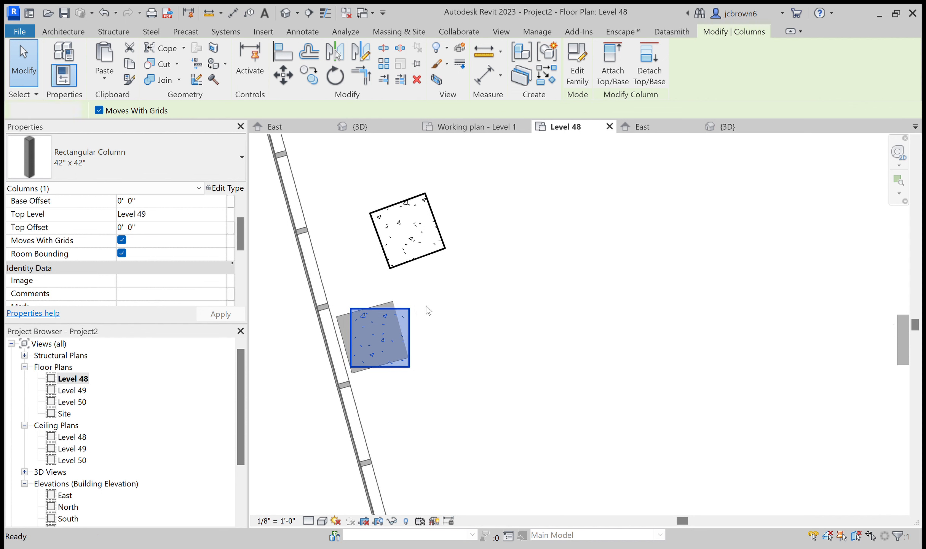
key(Delete)
Move the tilted 42" x 42" column by its lowest corner onto the matching corner of the angled core shell column.
click(414, 228)
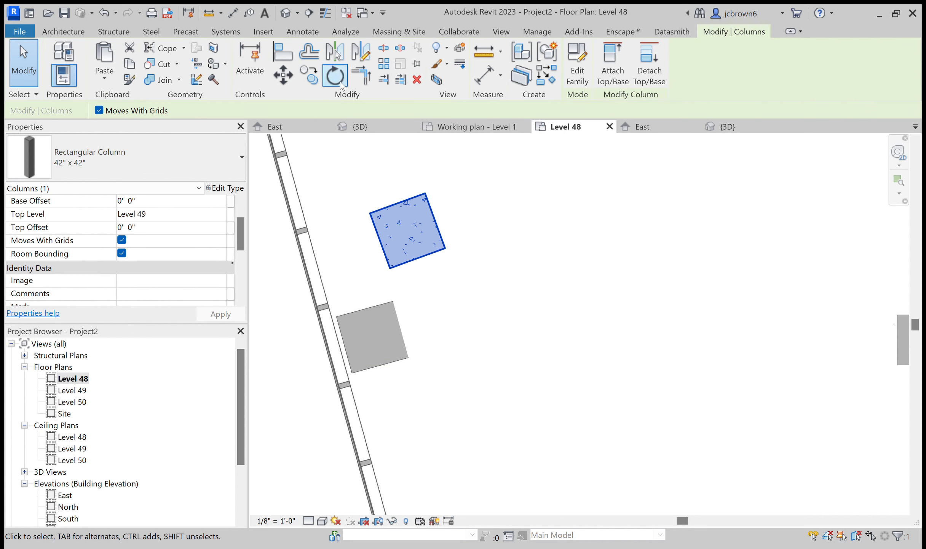
click(291, 78)
click(389, 267)
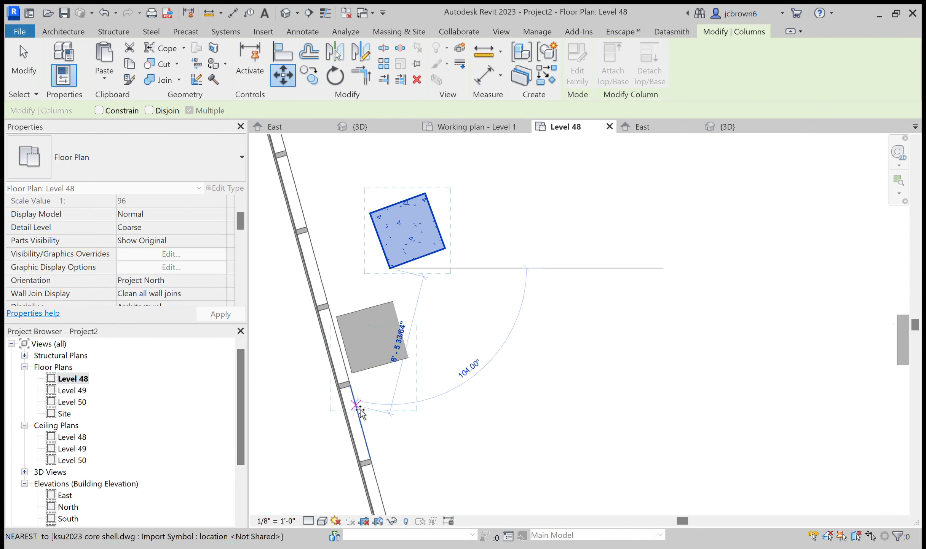
click(359, 368)
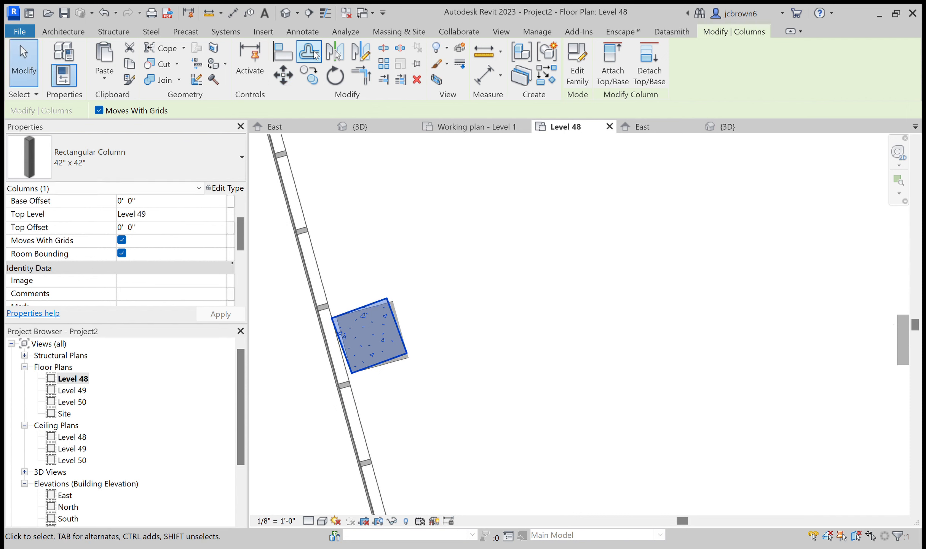
Try rotating the moved column counterclockwise about its center in two passes, by about 10° and about 15°, to match the core shell outline.
click(335, 75)
scroll(381, 322, up, 2)
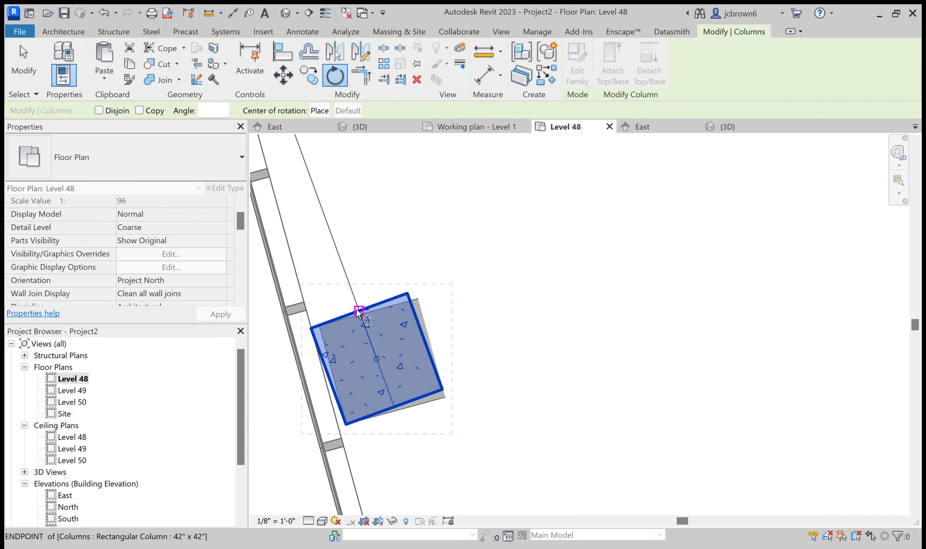
click(359, 310)
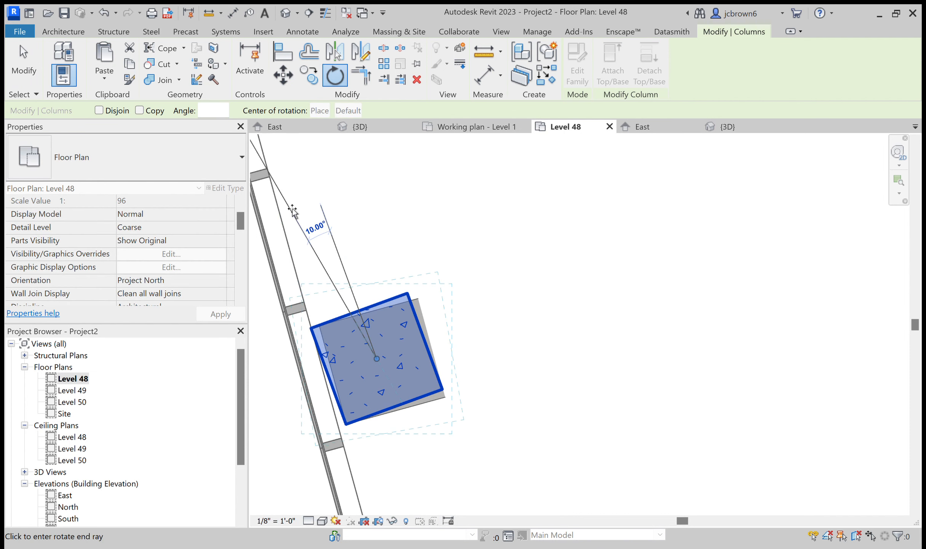
middle_drag(306, 215, 374, 197)
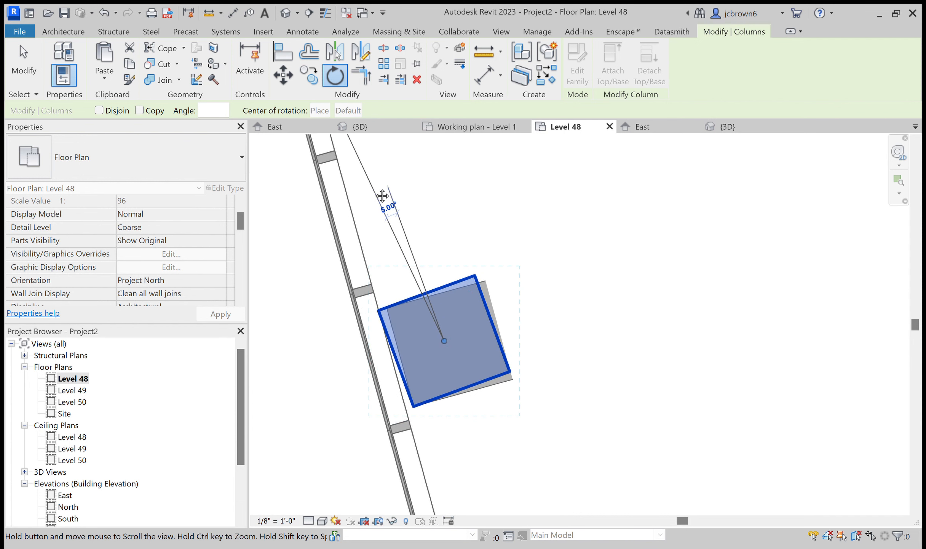
click(364, 194)
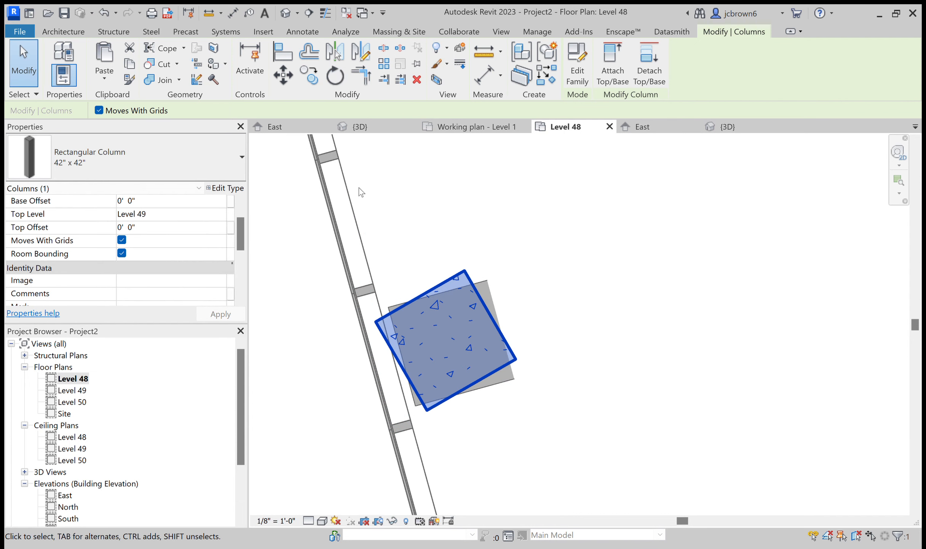
click(336, 72)
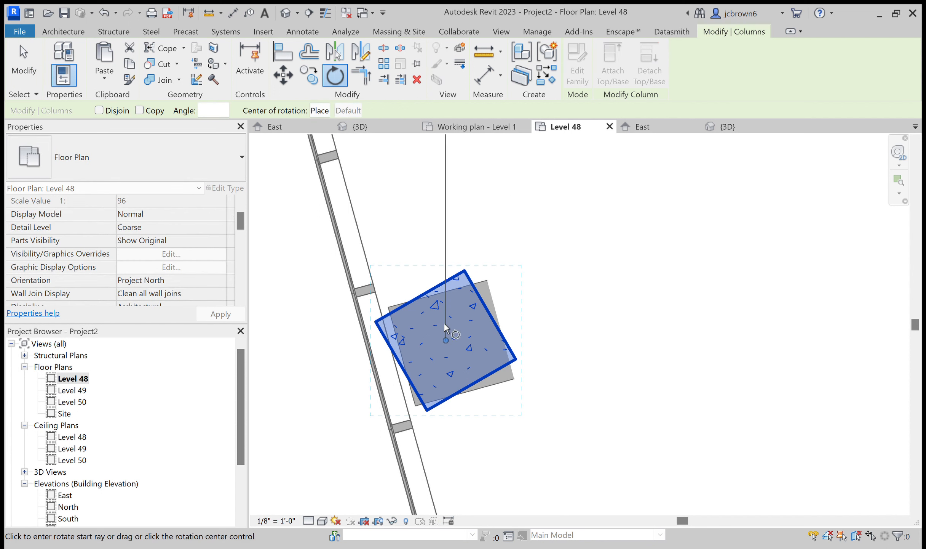
click(420, 297)
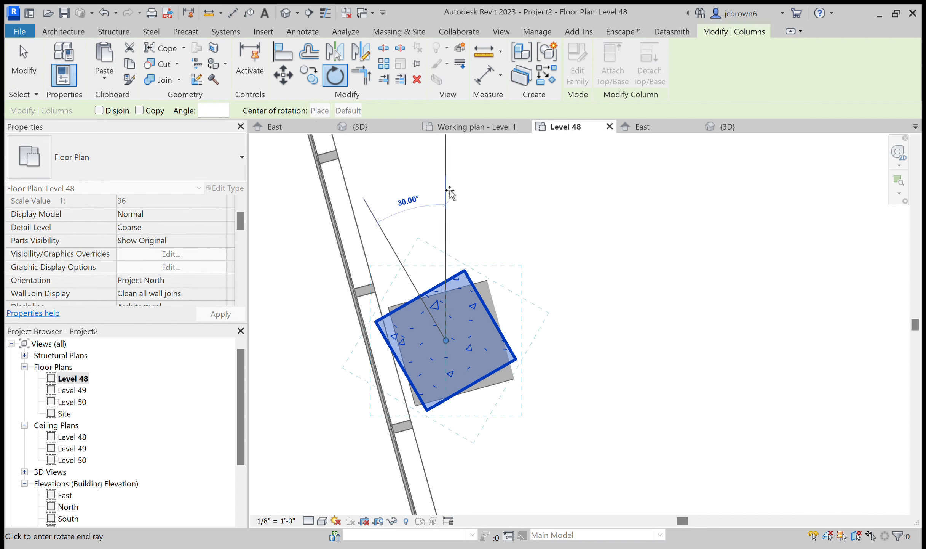
click(334, 241)
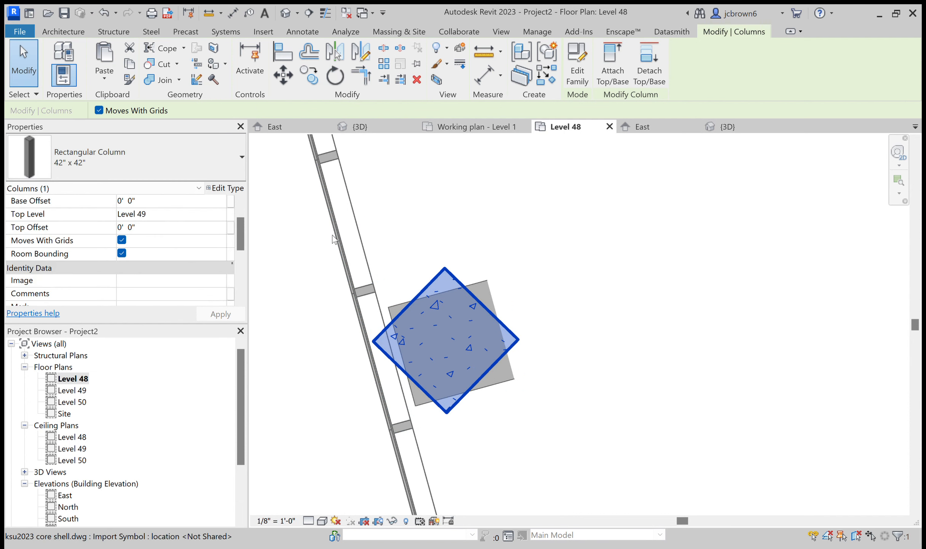
Rotate the column counterclockwise by about 55° and then about 9° more, trying to match the core shell column's angle.
click(335, 76)
click(482, 302)
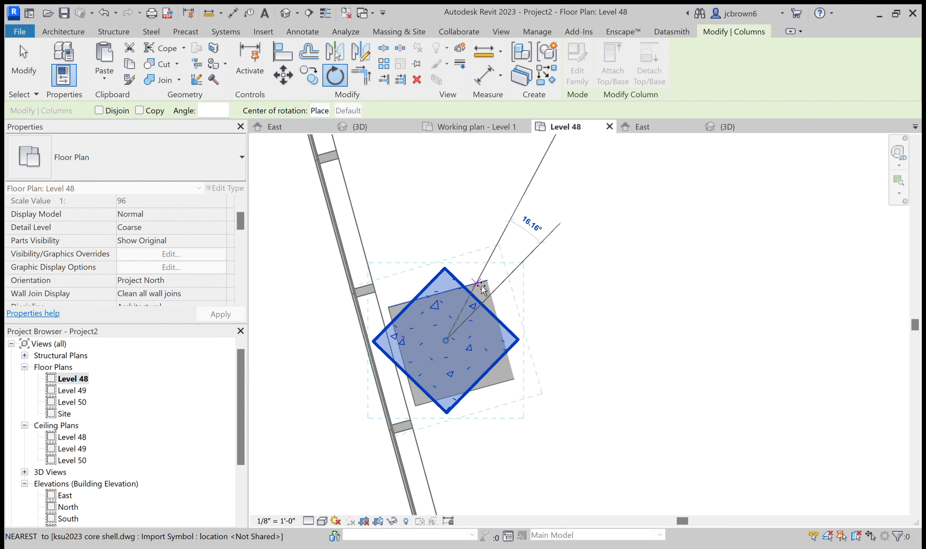
click(437, 263)
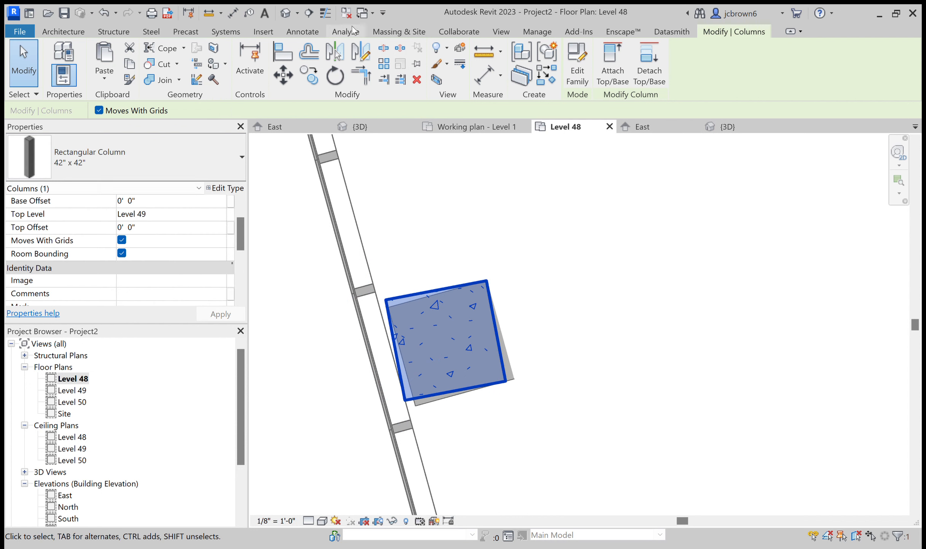
click(334, 71)
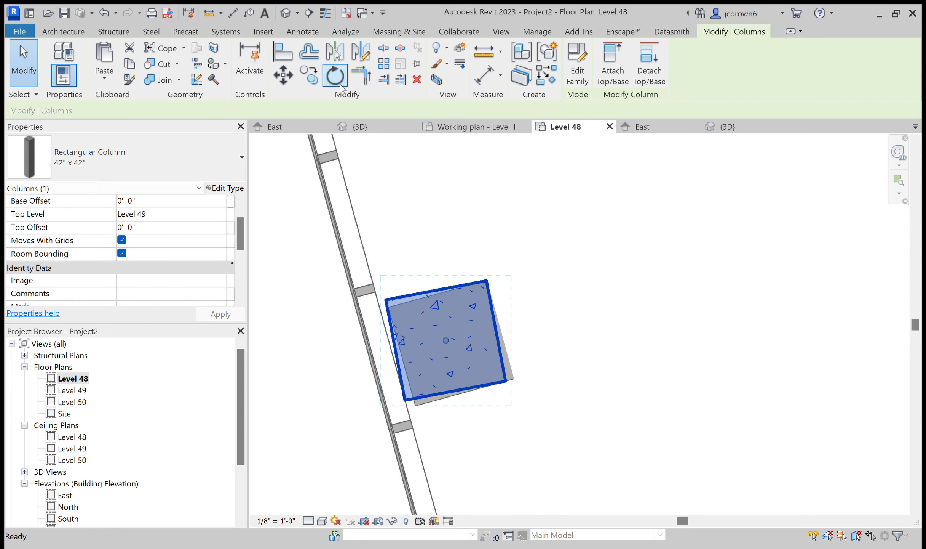
click(443, 293)
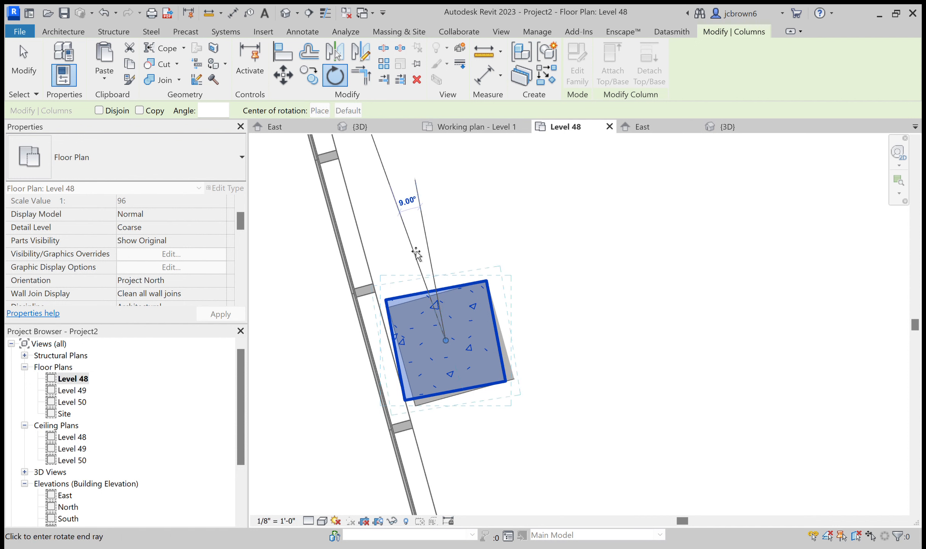
click(416, 253)
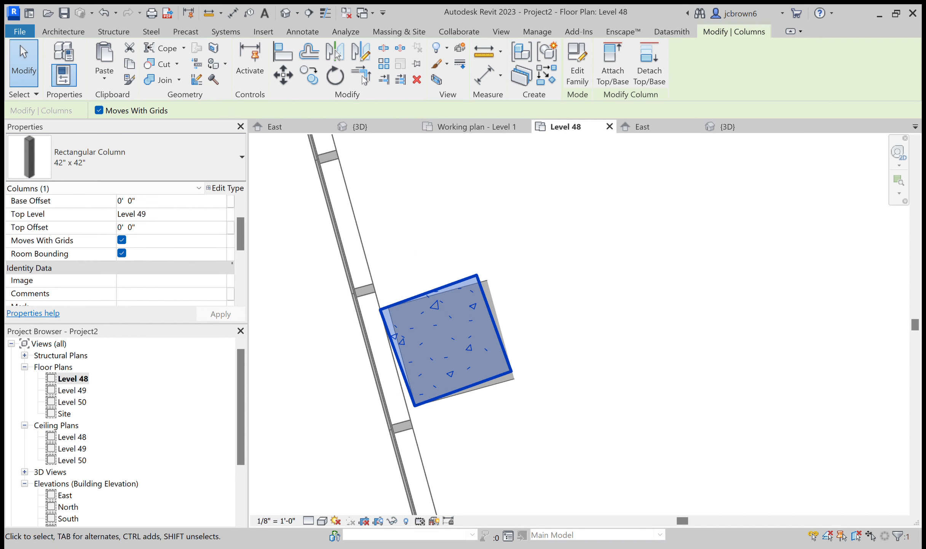
Rotate the column slightly clockwise about its center so its edges run parallel to the angled core shell column.
click(285, 72)
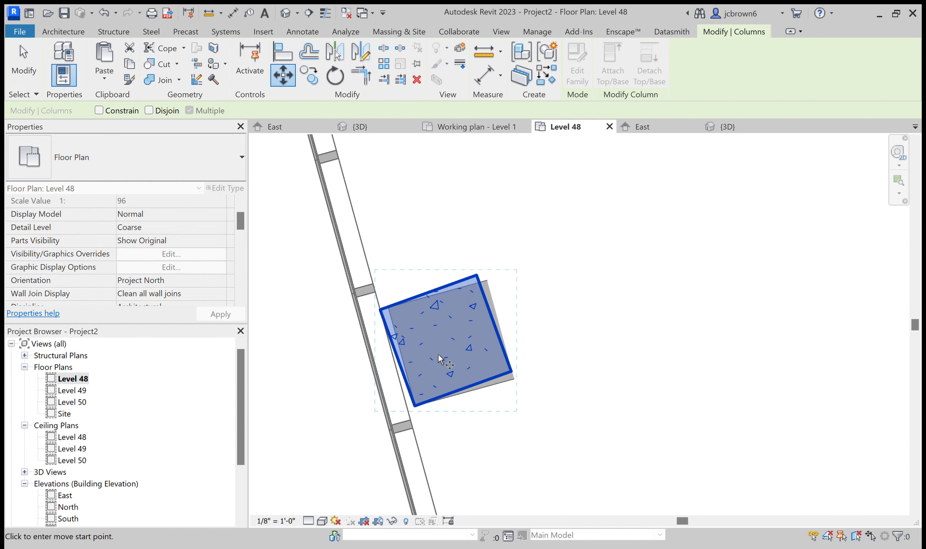
click(335, 76)
scroll(451, 286, up, 3)
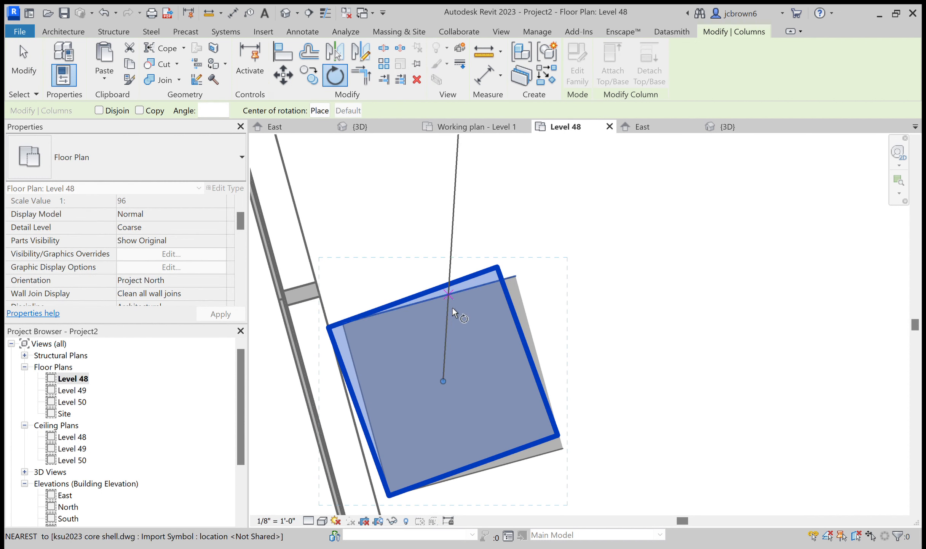
click(528, 349)
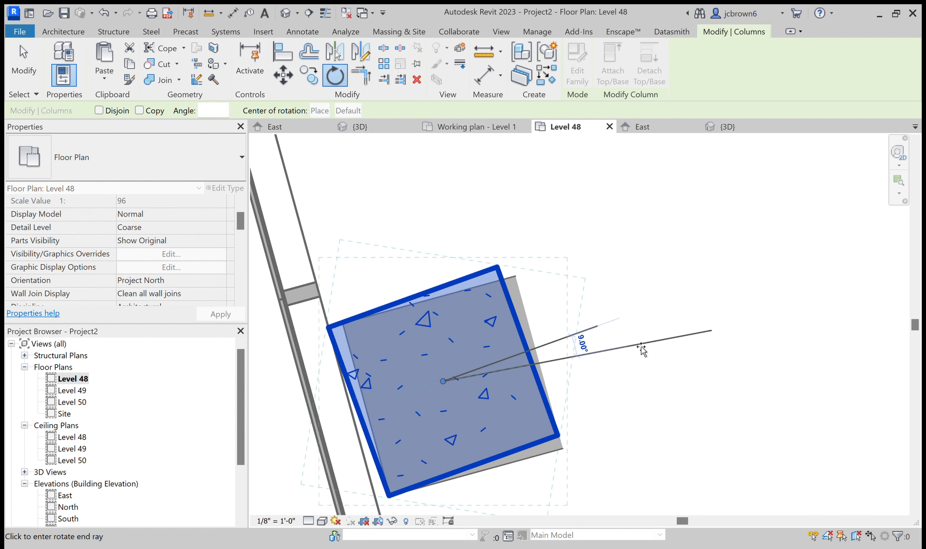
click(649, 334)
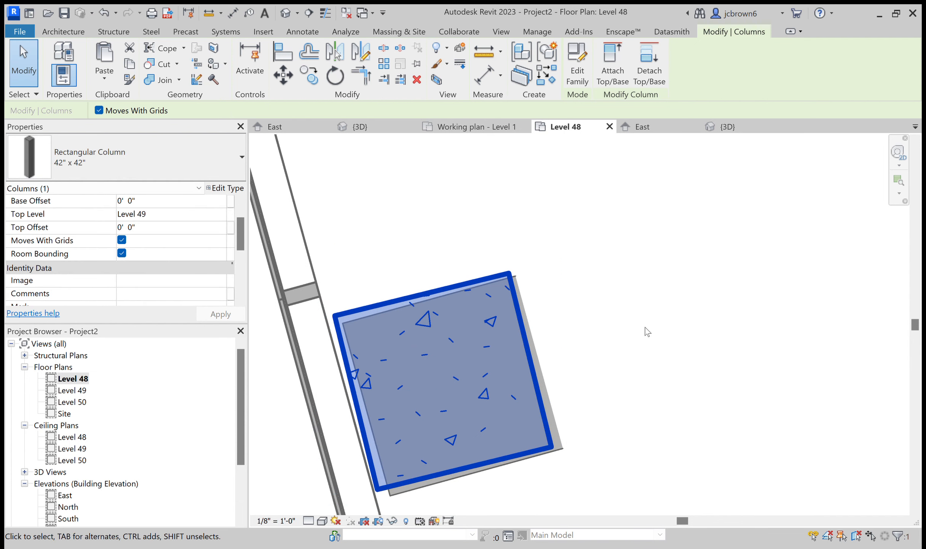
Move the rotated column by its northeast corner onto the northeast corner of the angled core shell column.
click(283, 74)
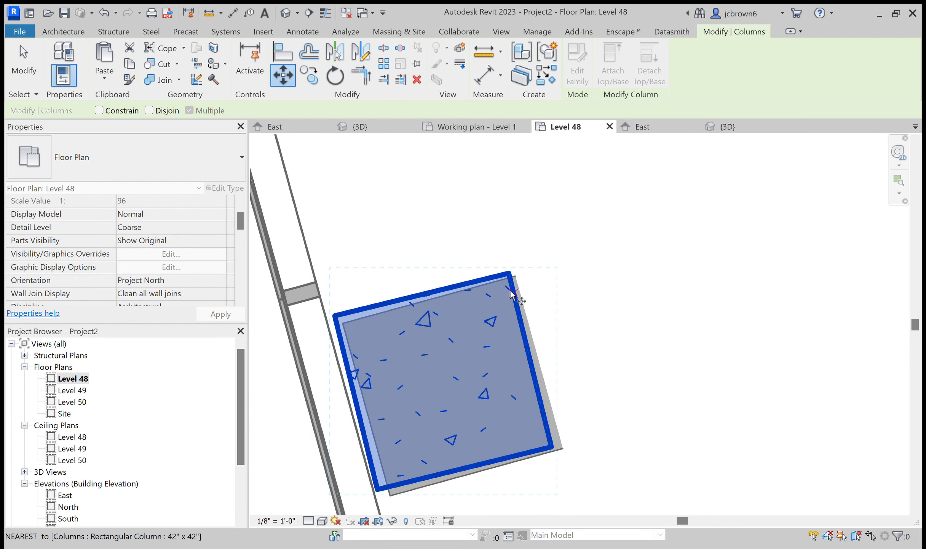
click(509, 274)
click(519, 282)
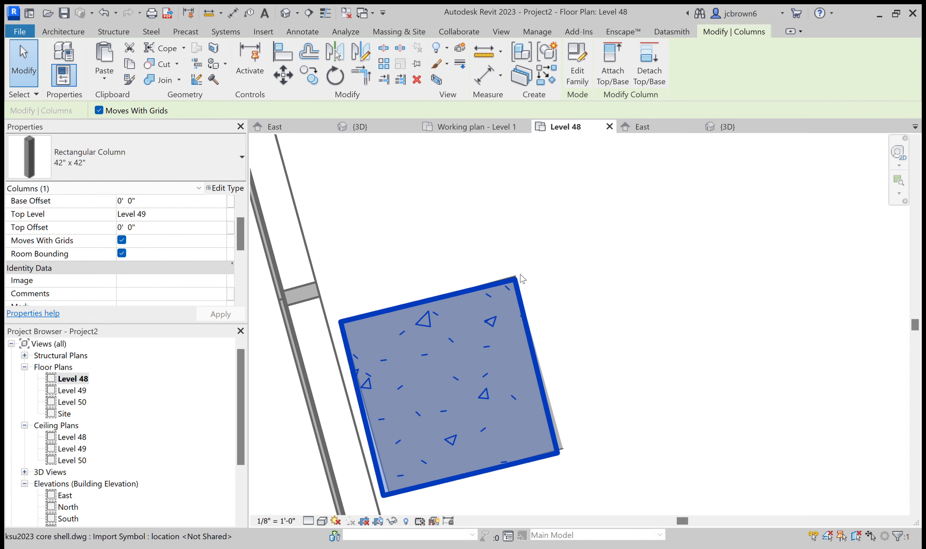
Examine the core shell columns across the interior and along the slanted east facade, including the irregular one at the facade jog.
scroll(547, 216, down, 5)
middle_drag(591, 294, 474, 298)
scroll(557, 306, down, 5)
scroll(481, 382, down, 1)
middle_drag(732, 412, 528, 424)
scroll(692, 309, up, 6)
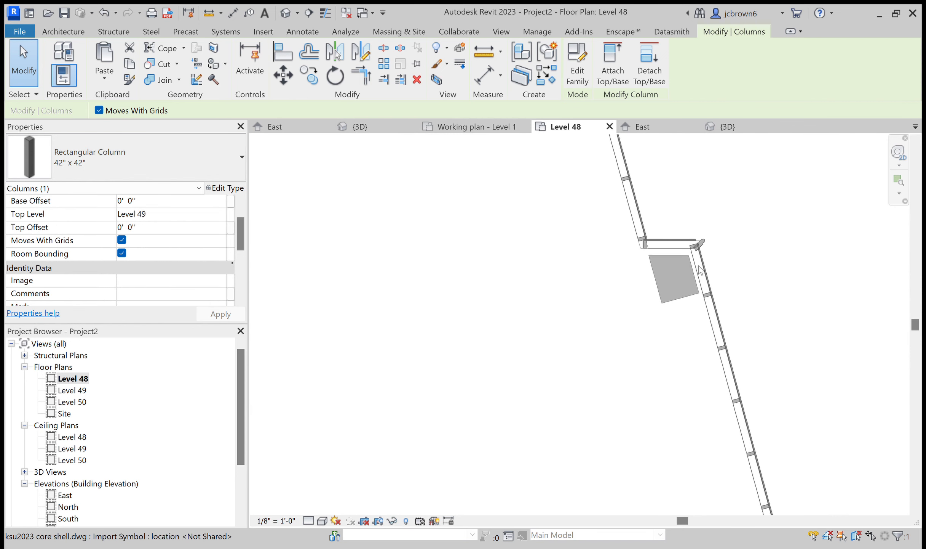
scroll(700, 270, down, 2)
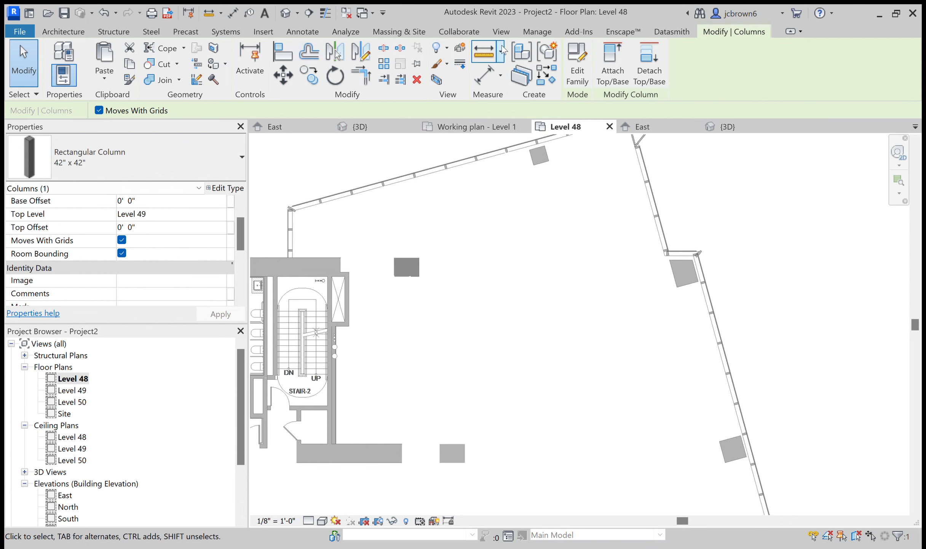
Try to measure the south edge of the dark core shell column east of Stair-2, and inspect its outline.
click(484, 53)
scroll(422, 274, up, 3)
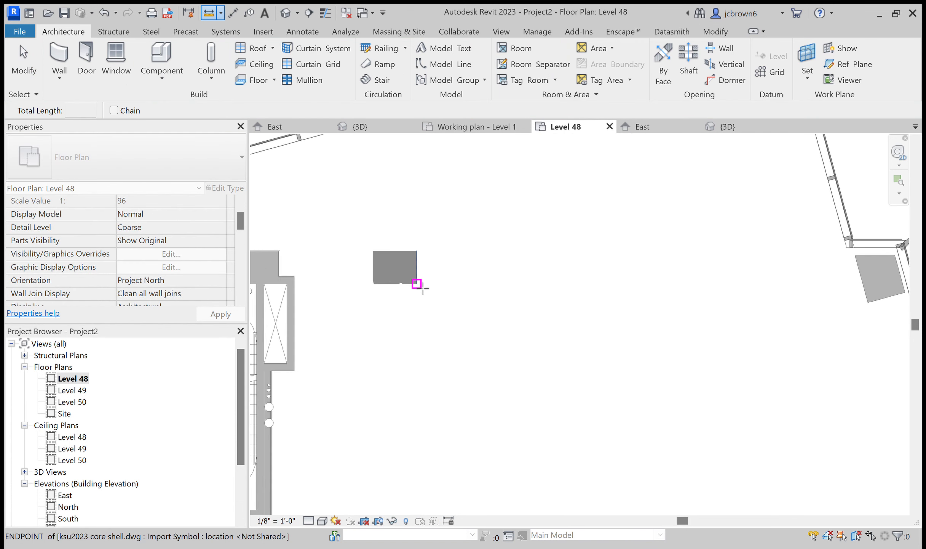
click(421, 286)
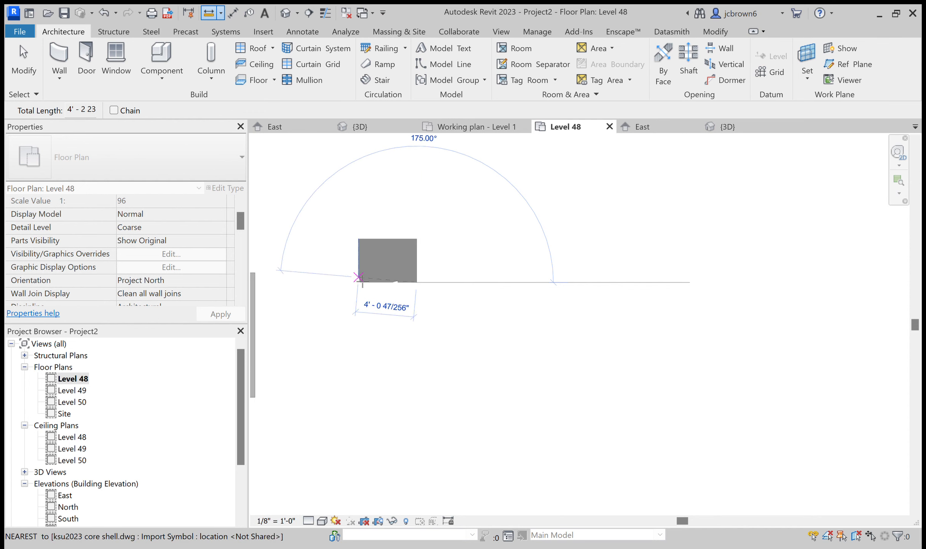
scroll(368, 289, up, 4)
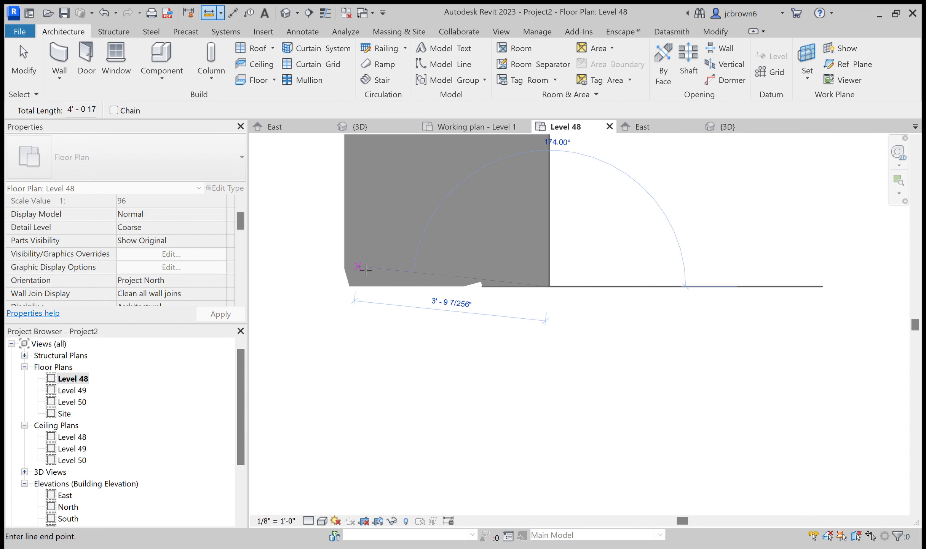
key(Escape)
key(Escape)
middle_drag(400, 261, 419, 343)
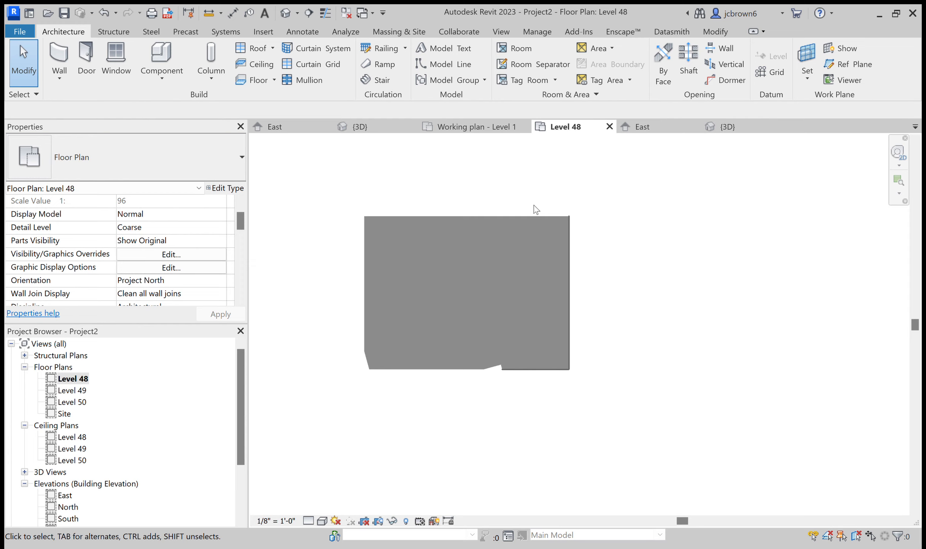
Start an in-place model in the Columns category for the irregular core shell column at the east facade jog.
scroll(590, 300, down, 4)
middle_drag(617, 362, 396, 305)
scroll(444, 339, down, 1)
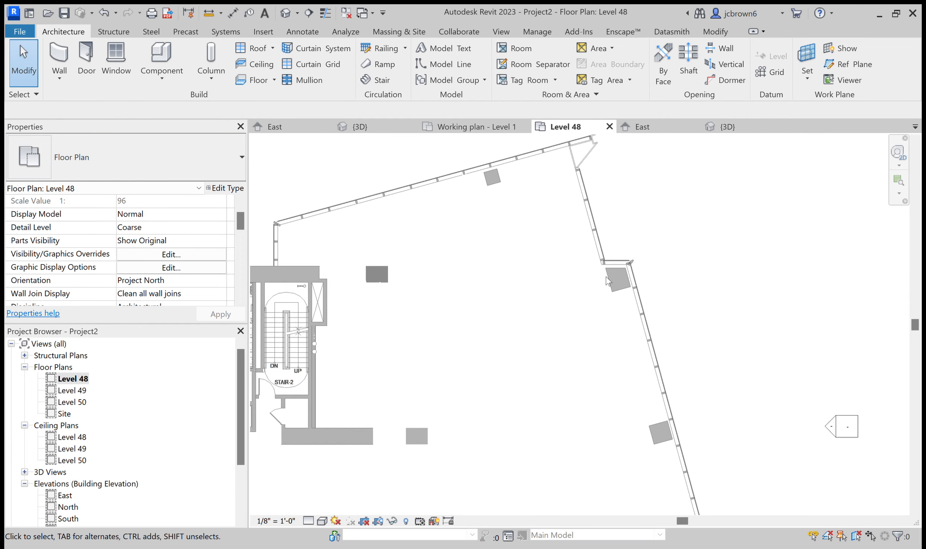
scroll(610, 275, up, 4)
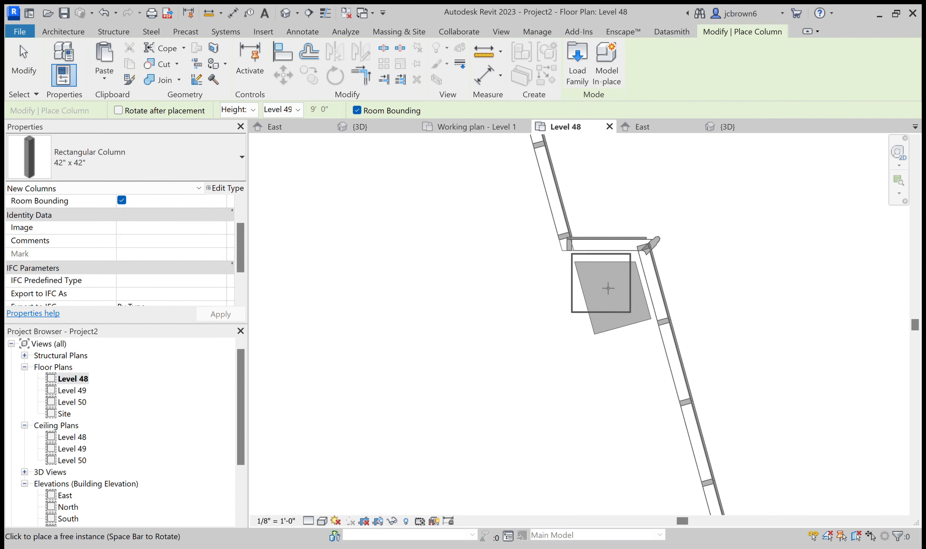
click(603, 73)
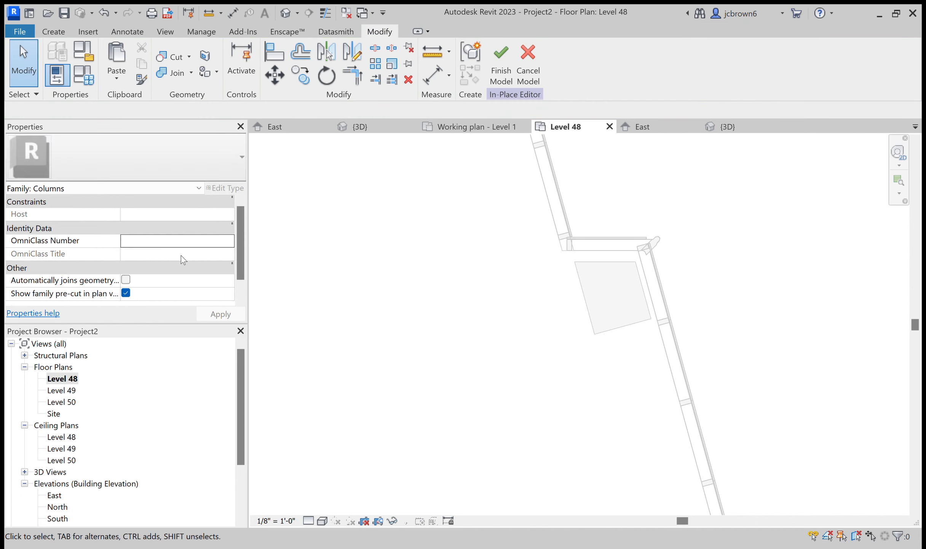
click(55, 34)
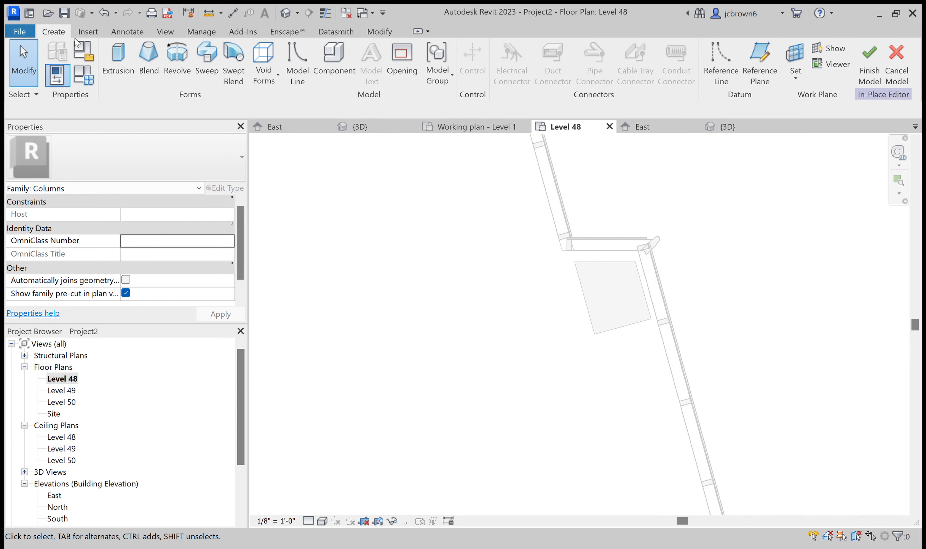
Start an extrusion with a depth of 13' 0" and trace the four-sided core shell column at the east facade jog.
click(119, 58)
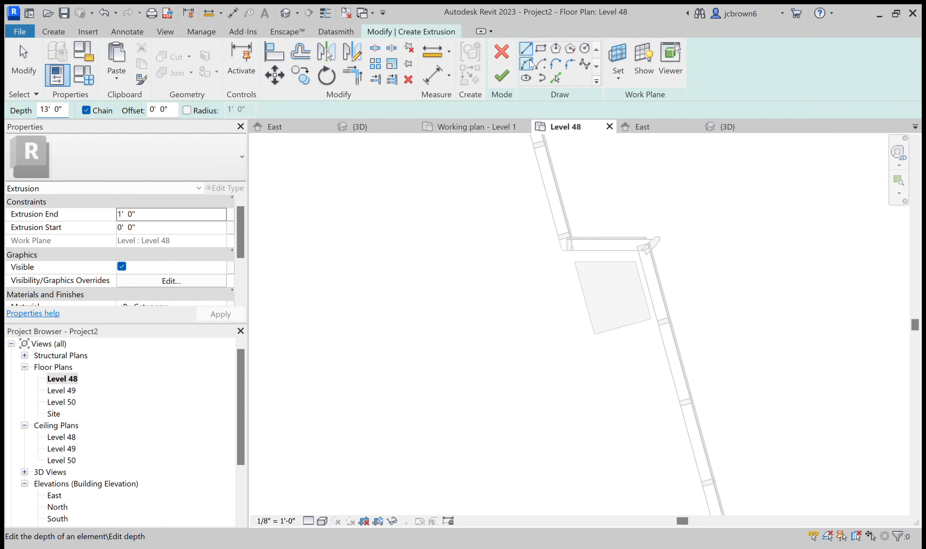
scroll(650, 270, up, 2)
click(631, 255)
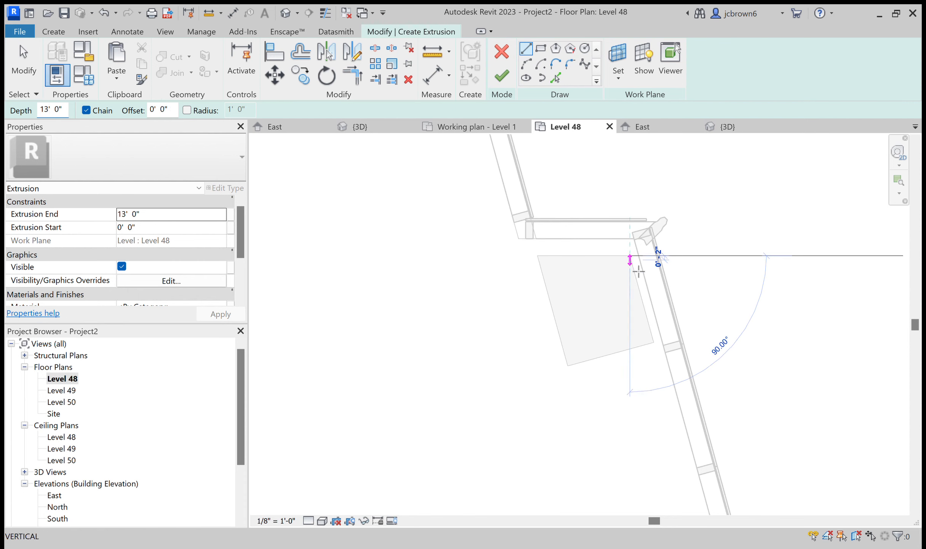
click(653, 342)
click(567, 364)
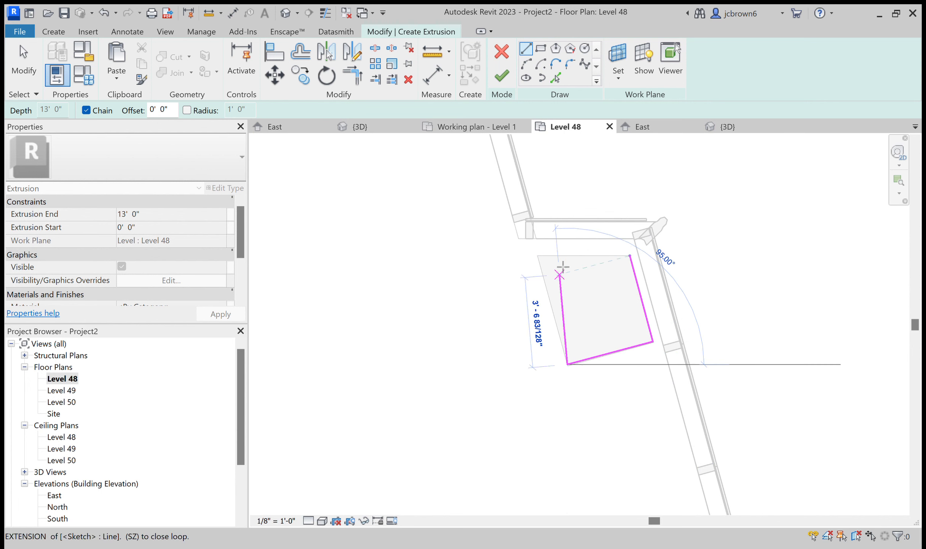
click(538, 255)
click(630, 255)
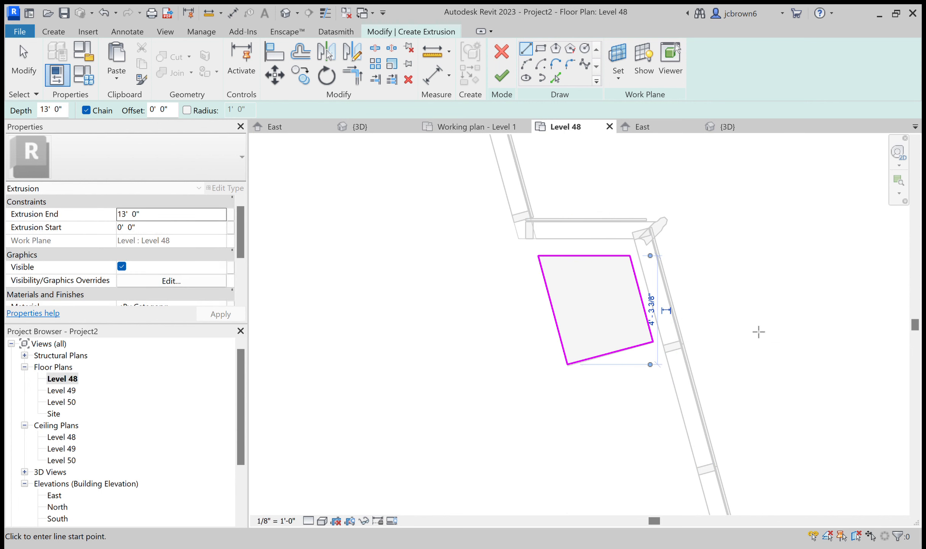
Trace the matching irregular core shell column at the west facade jog as a second closed loop and finish the extrusion sketch.
scroll(568, 241, down, 8)
middle_drag(582, 265, 788, 246)
middle_drag(388, 270, 647, 266)
scroll(462, 225, up, 9)
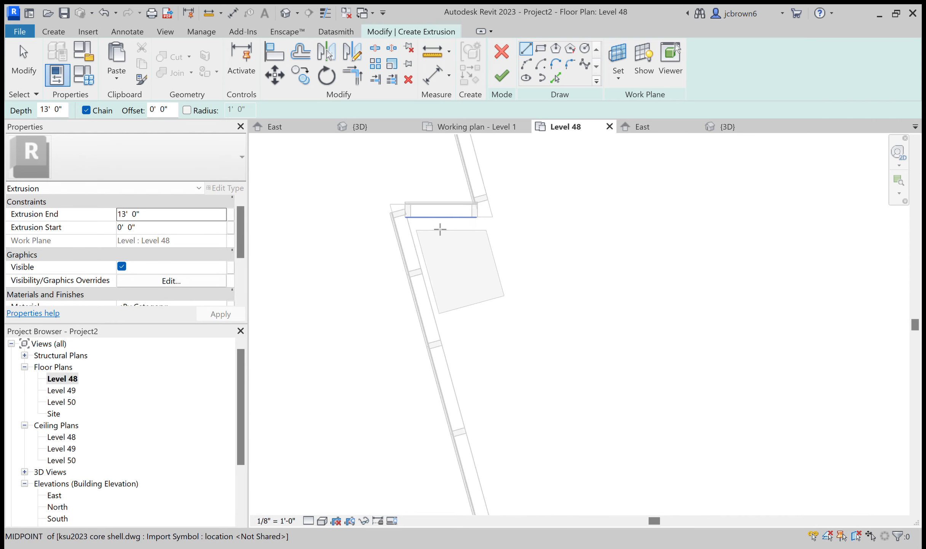
click(400, 236)
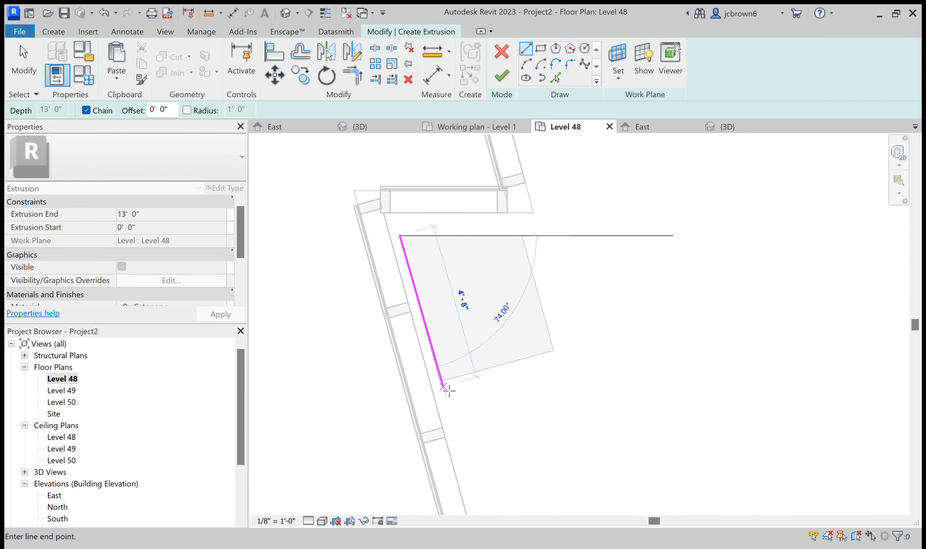
click(440, 381)
click(555, 351)
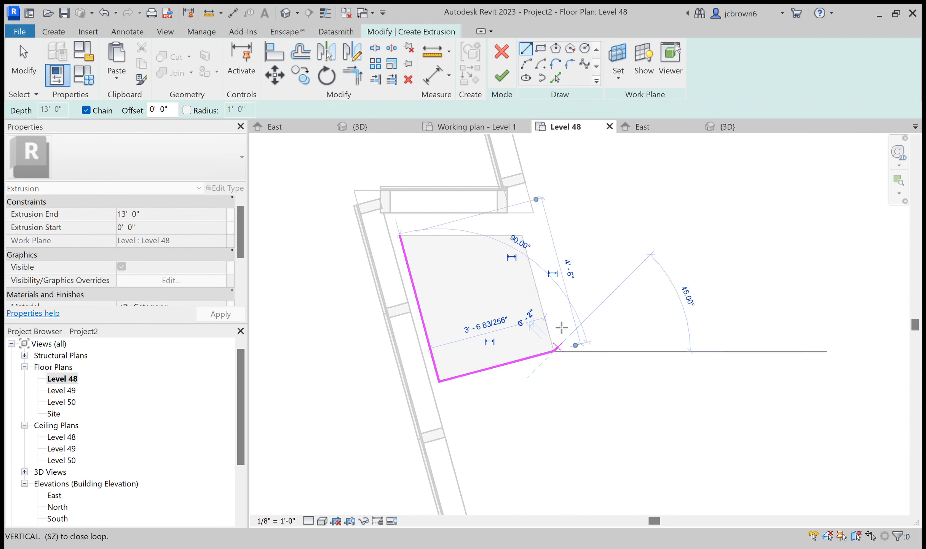
click(523, 235)
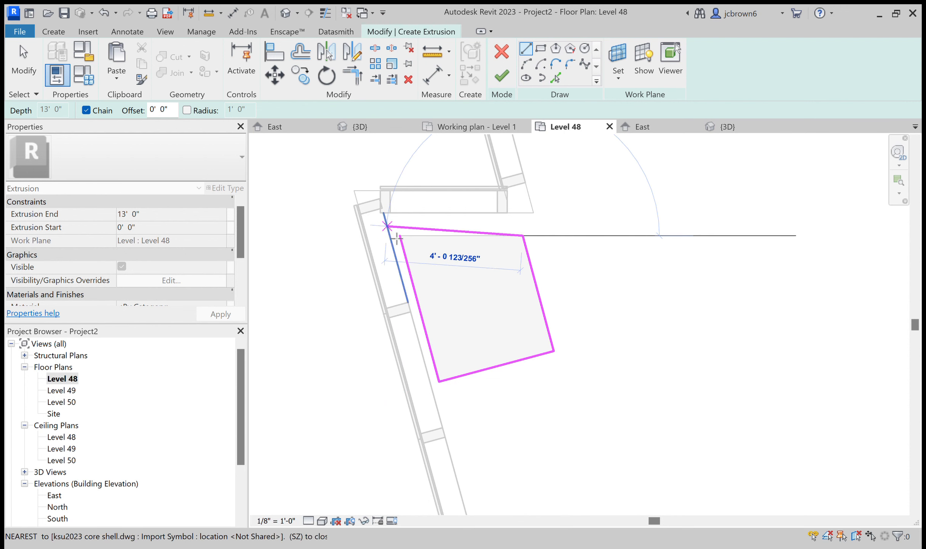
click(409, 245)
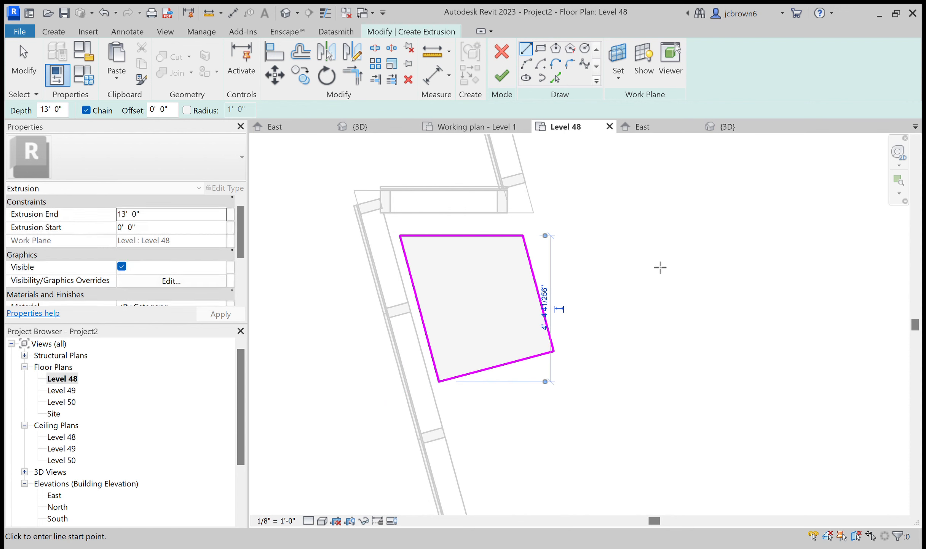
click(502, 76)
scroll(691, 280, down, 5)
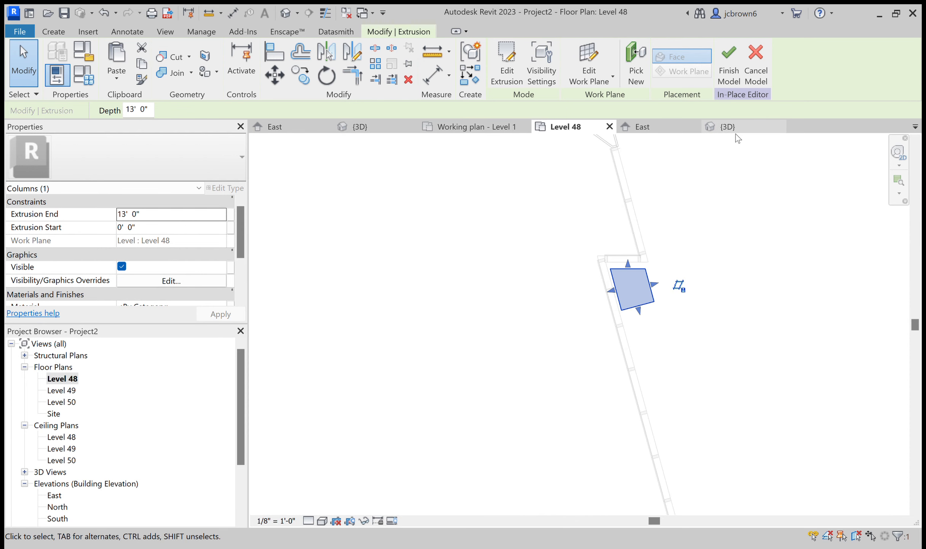
In the 3D view, set the extrusion's material to Concrete, Cast-in-Place gray and finish the in-place model.
click(728, 126)
scroll(685, 248, down, 4)
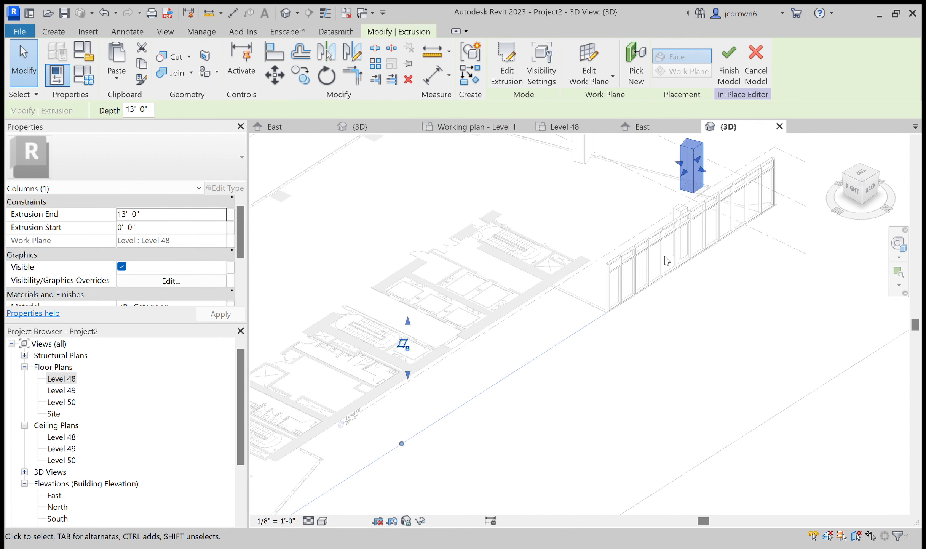
middle_drag(718, 163, 759, 201)
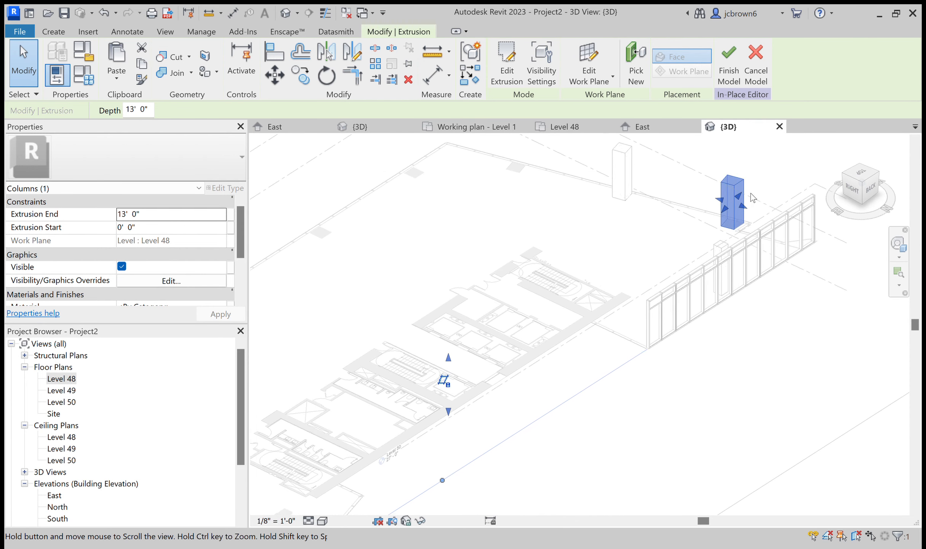
scroll(743, 195, down, 2)
scroll(399, 410, up, 2)
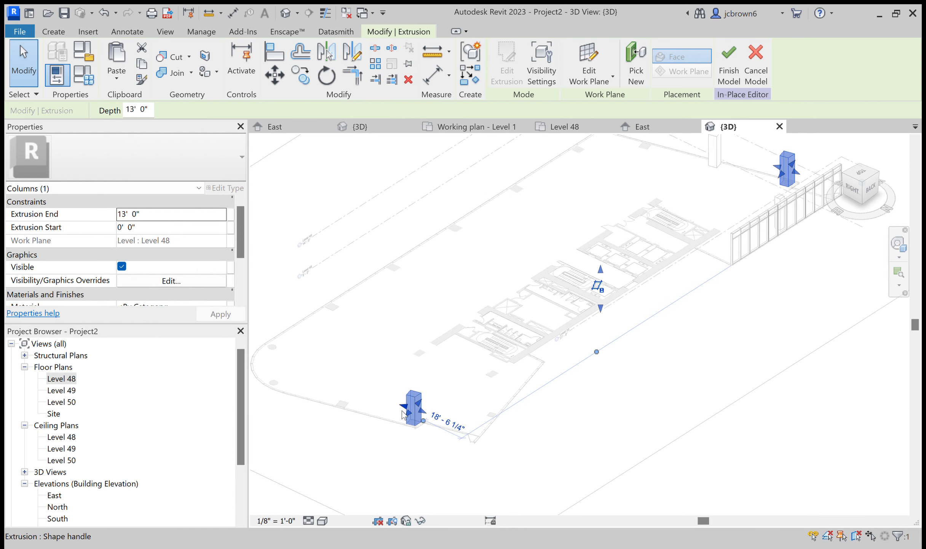
middle_drag(396, 406, 508, 336)
scroll(155, 263, down, 2)
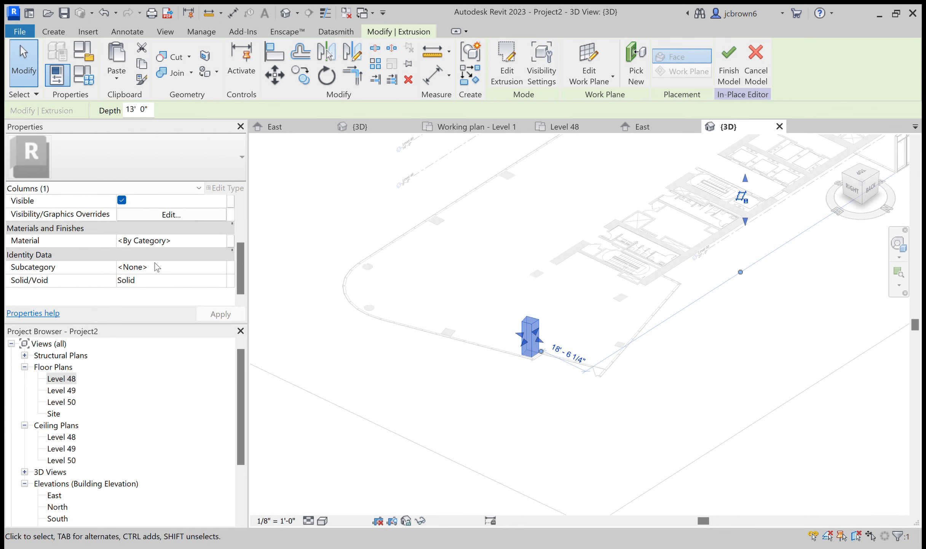
click(220, 241)
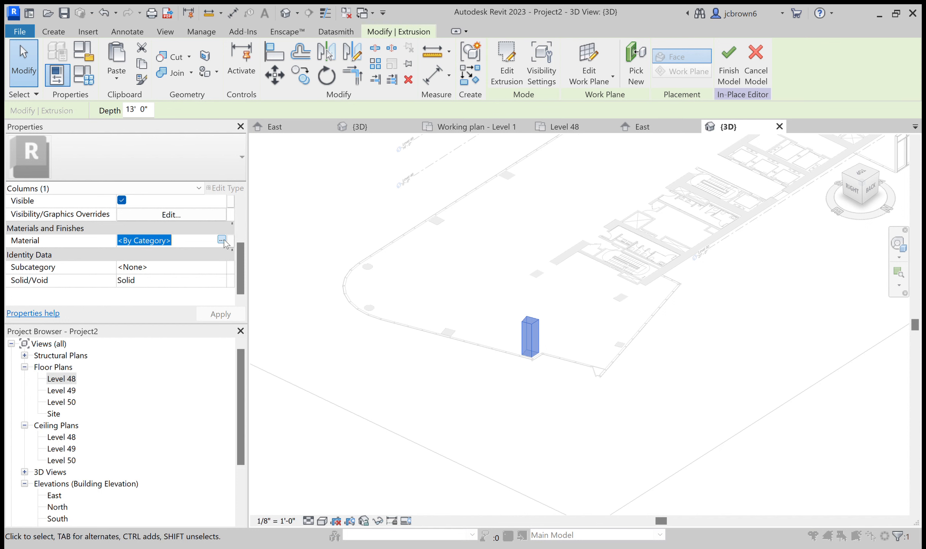
click(222, 240)
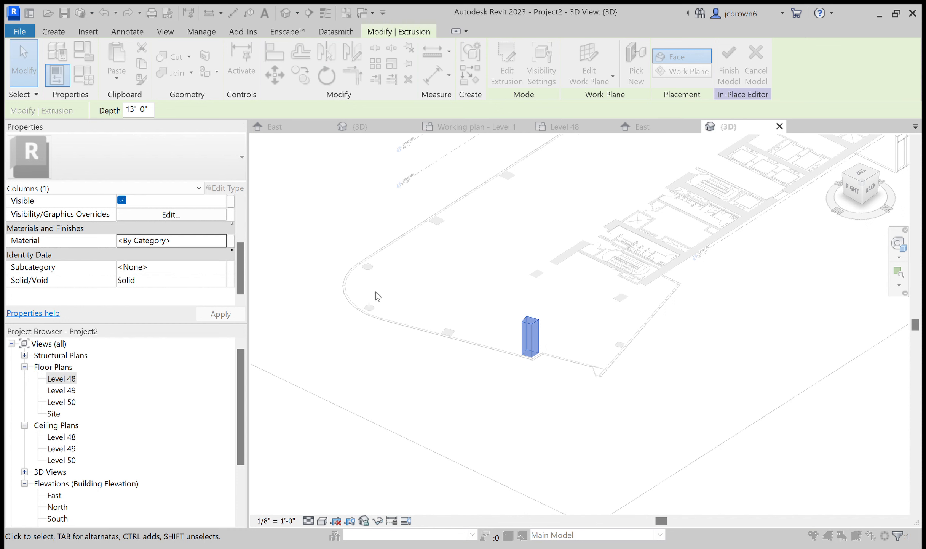
click(545, 475)
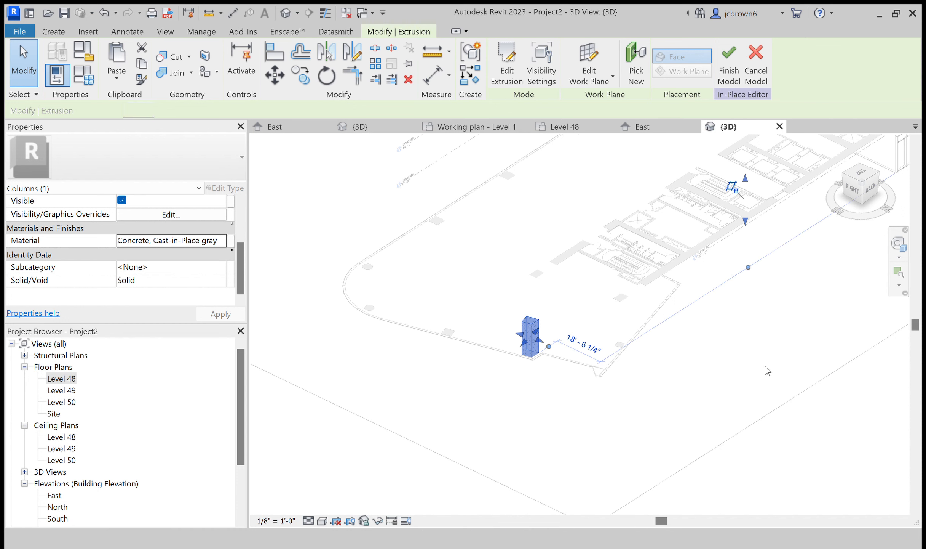
click(729, 55)
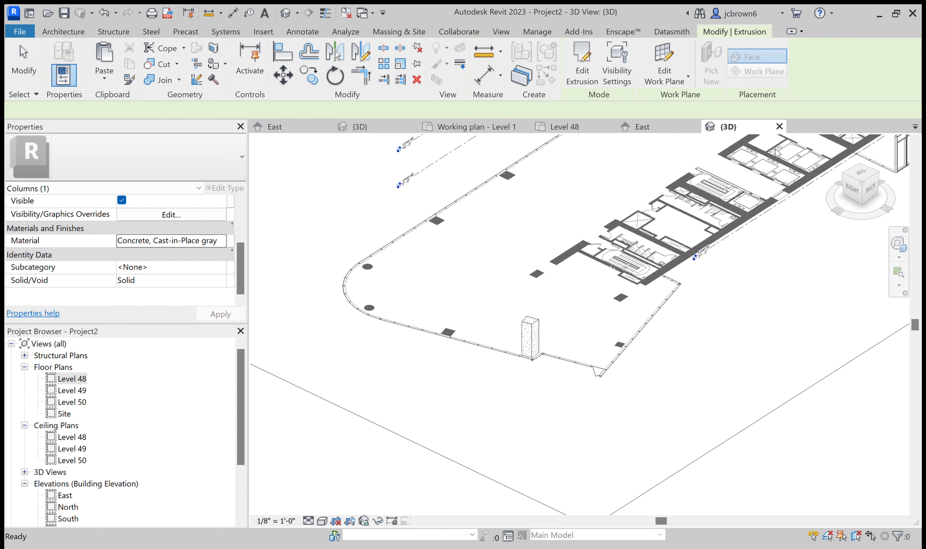
Inspect the two finished irregular columns and the surrounding core shell in 3D.
scroll(568, 323, up, 5)
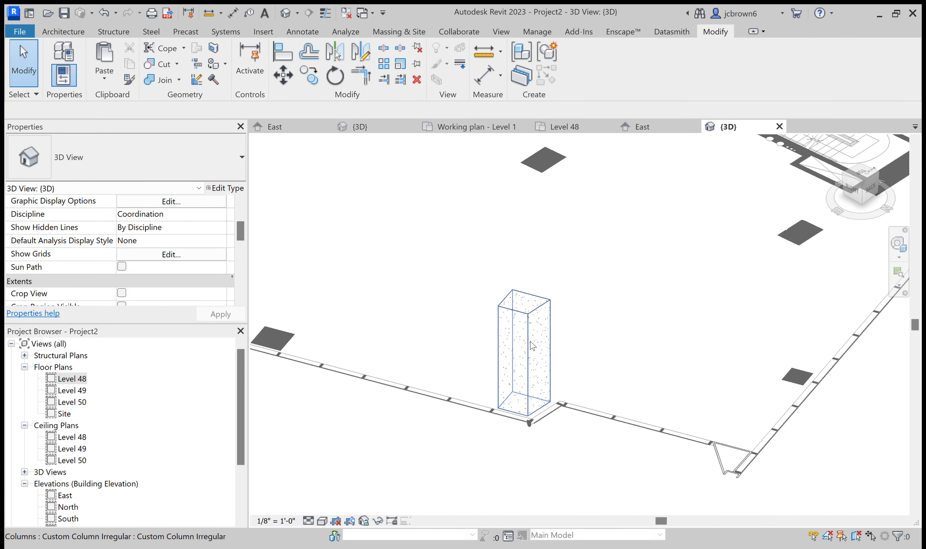
scroll(571, 343, down, 6)
middle_drag(586, 345, 487, 409)
middle_drag(677, 287, 491, 373)
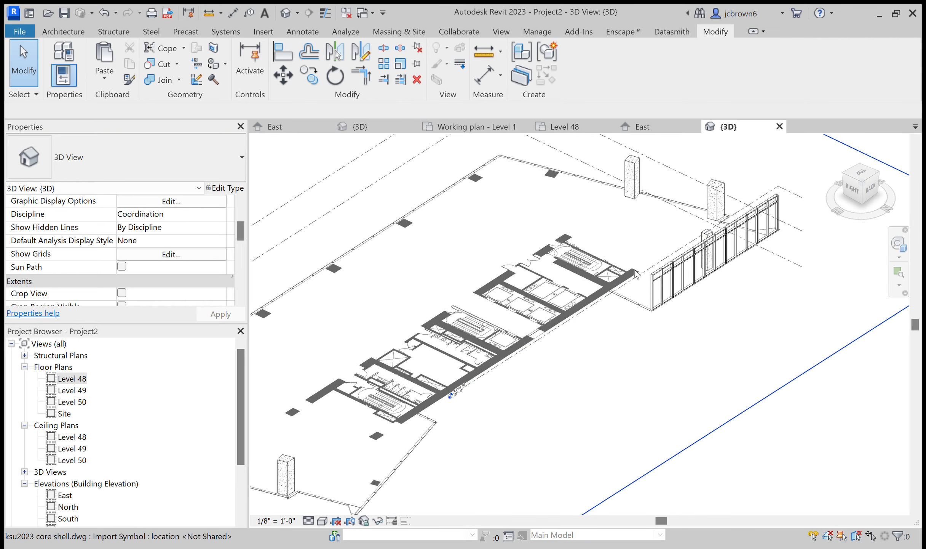
Return to the Level 48 plan and examine the northwest facade corner and the round core shell columns along the curved corner.
click(599, 127)
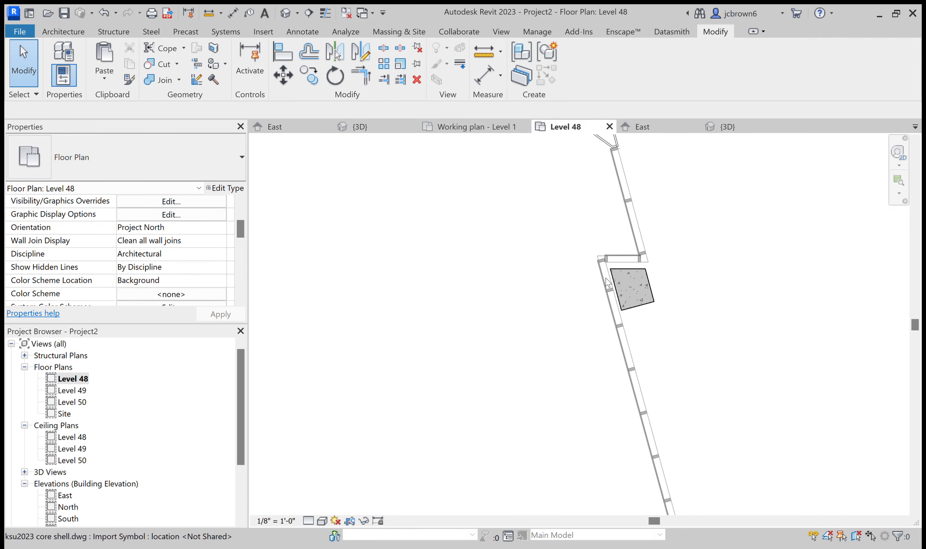
middle_drag(595, 292, 520, 318)
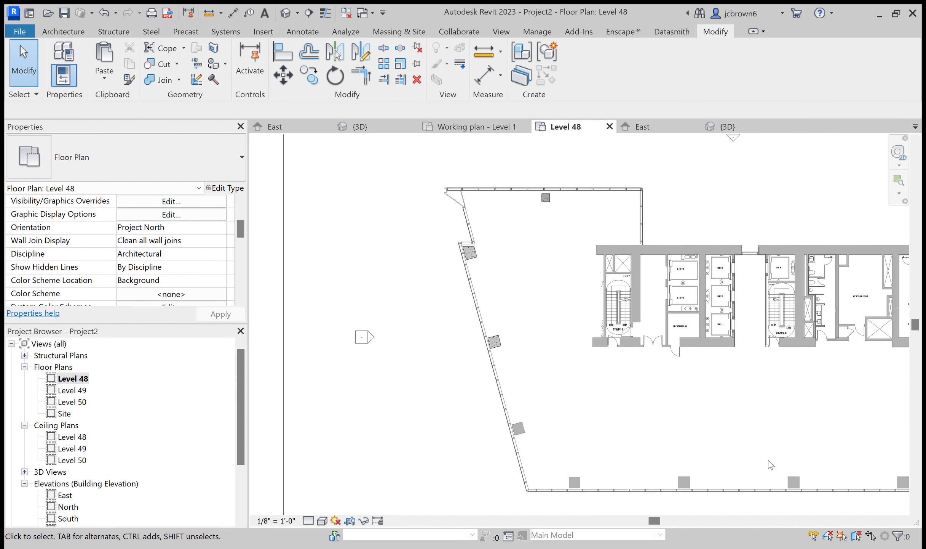
scroll(448, 198, up, 6)
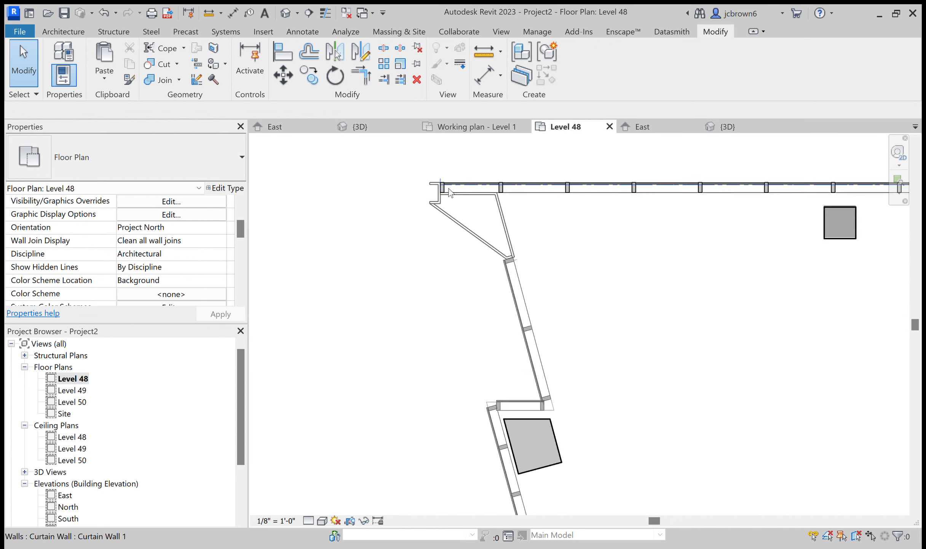
mouse_move(448, 196)
middle_down()
mouse_move(459, 231)
mouse_move(442, 201)
middle_up()
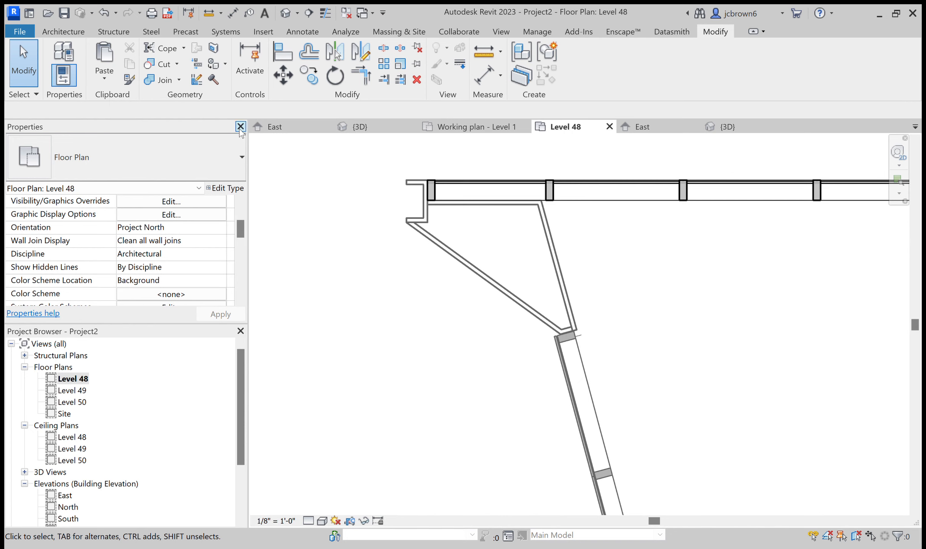
scroll(458, 210, down, 5)
scroll(457, 210, down, 2)
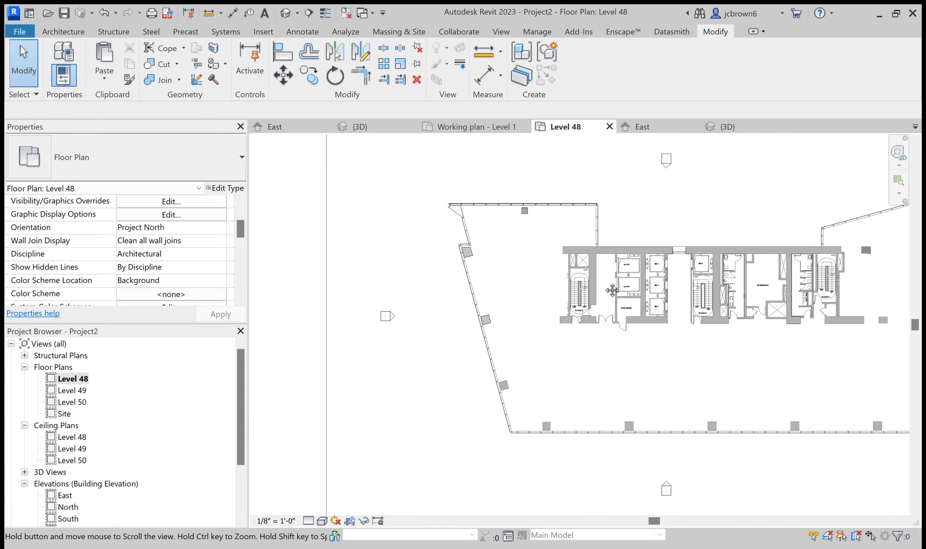
middle_drag(625, 297, 445, 236)
scroll(762, 365, up, 6)
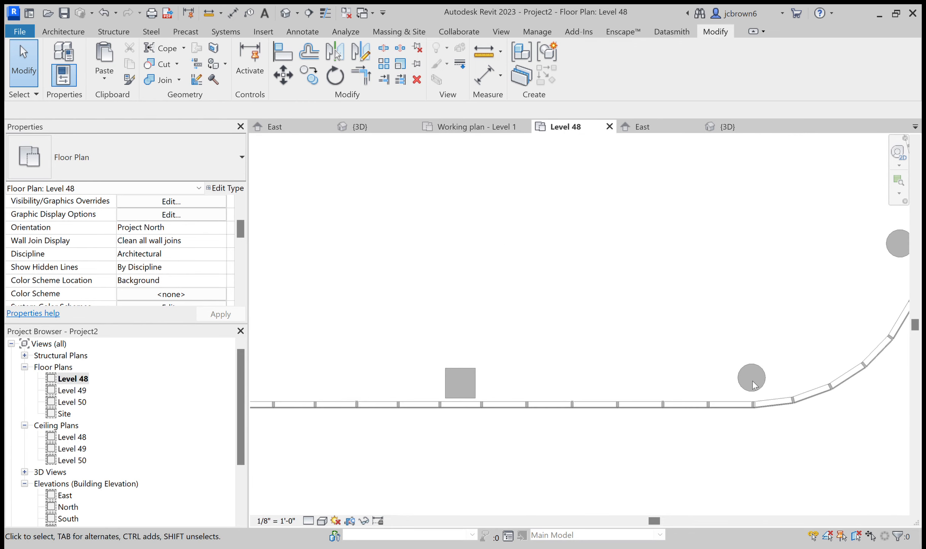
middle_drag(761, 377, 730, 367)
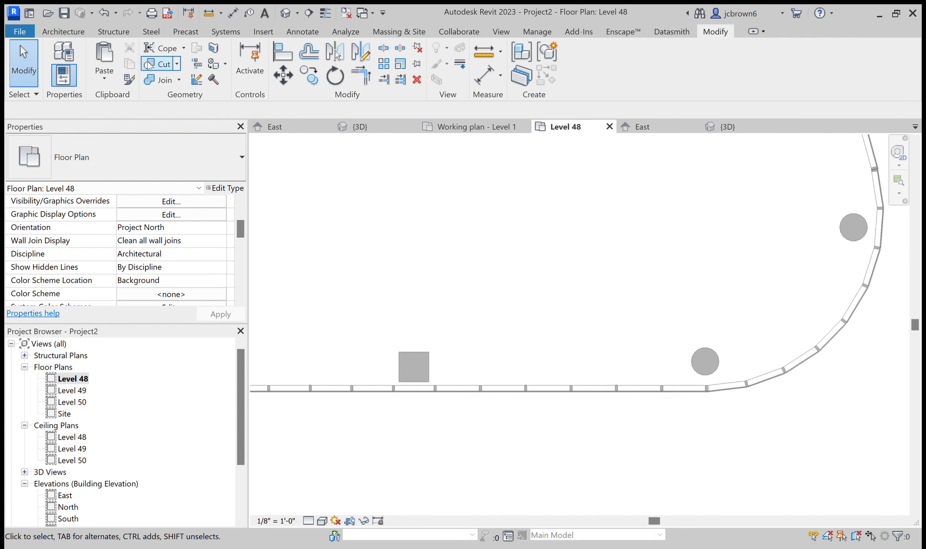
Start another in-place model in the Columns category for the round core shell columns.
click(74, 31)
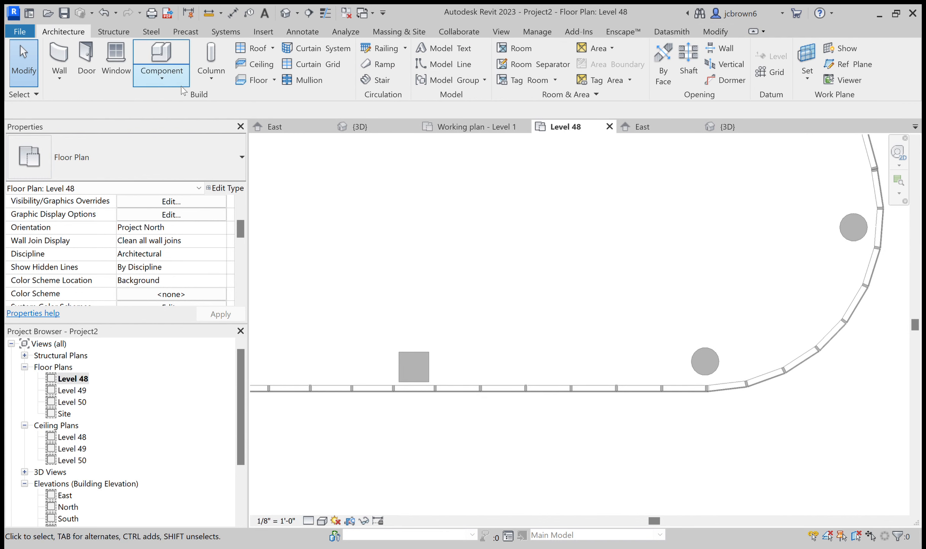
click(210, 76)
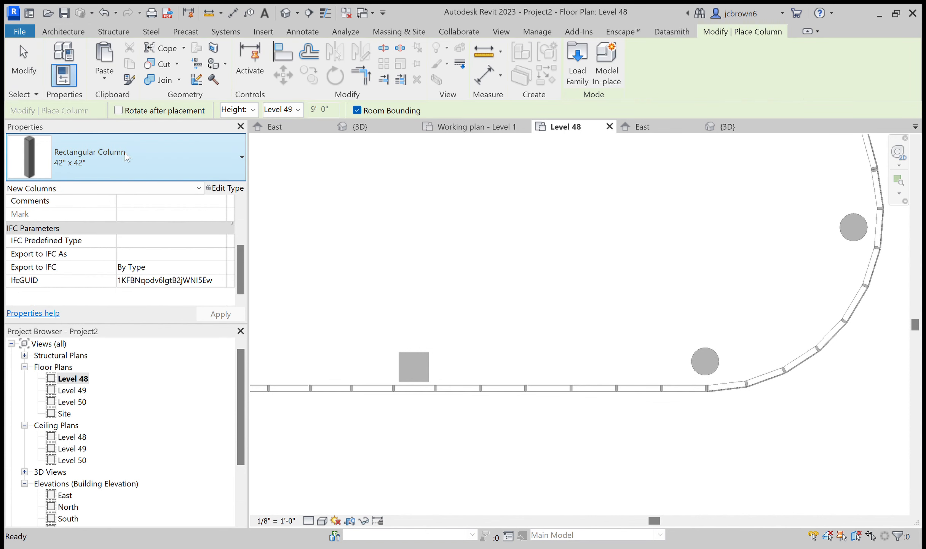
click(600, 78)
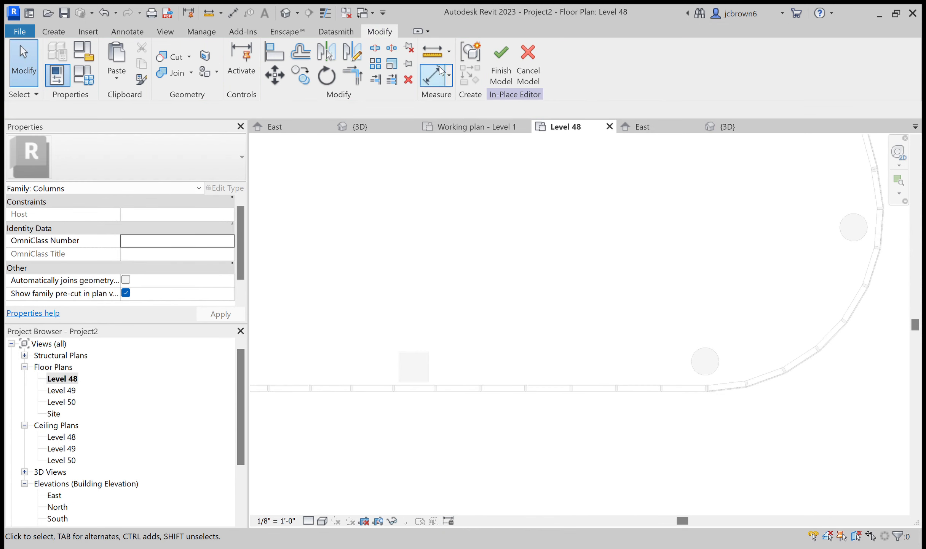
Start an extrusion and sketch a circle with a 20' radius centred on the top edge point of the lower round core shell column.
click(53, 31)
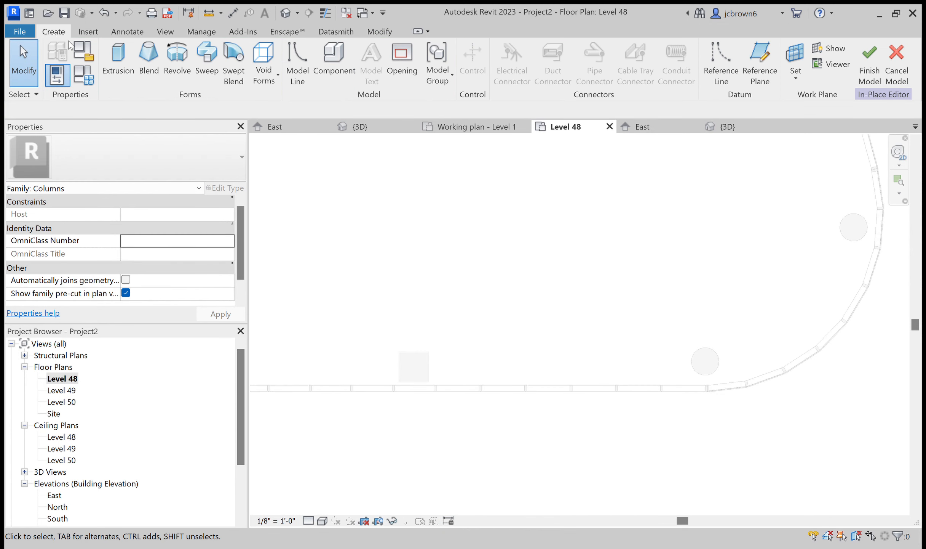
click(114, 57)
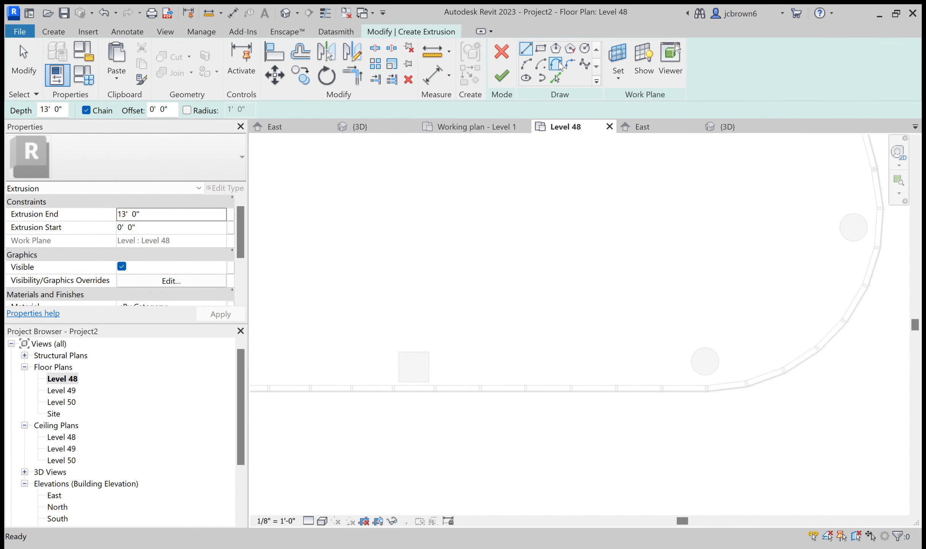
click(585, 49)
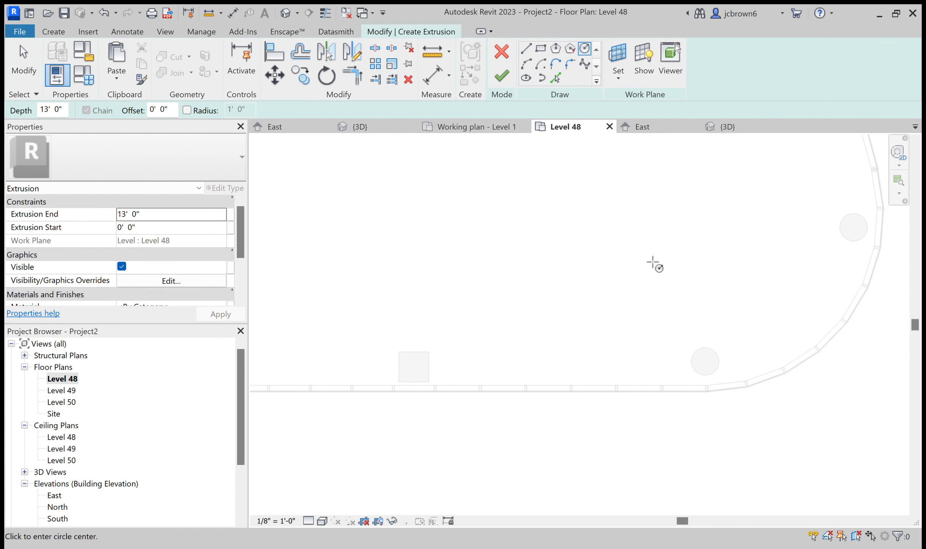
scroll(726, 369, up, 3)
scroll(726, 369, up, 3)
middle_drag(724, 368, 683, 356)
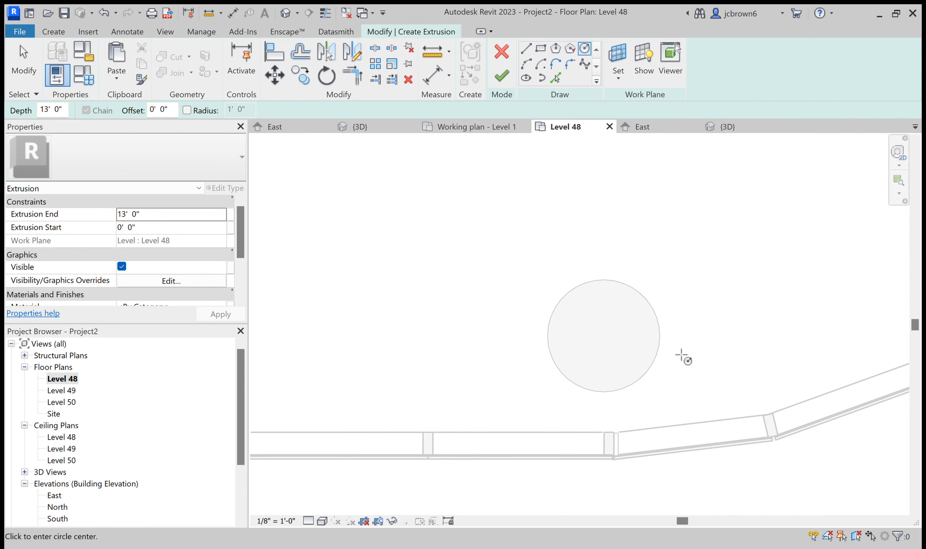
click(609, 291)
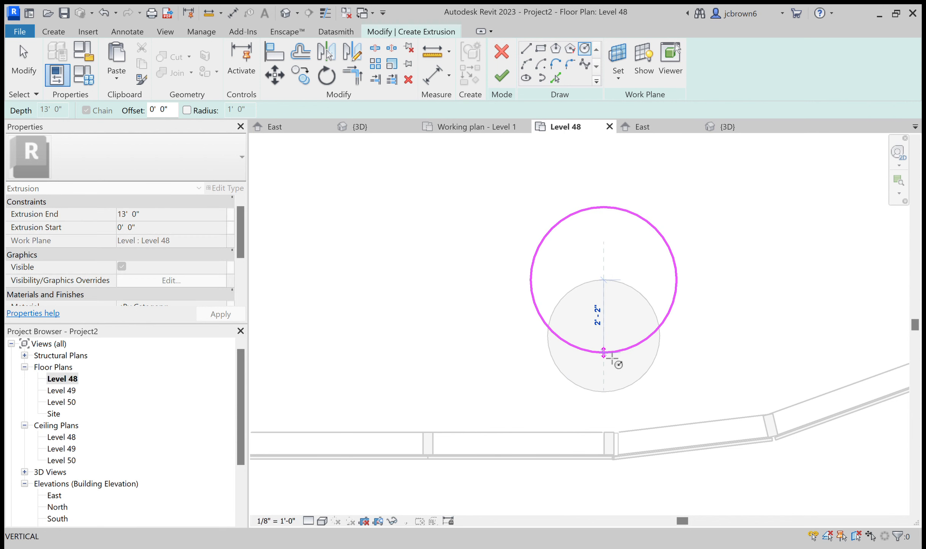
text(20)
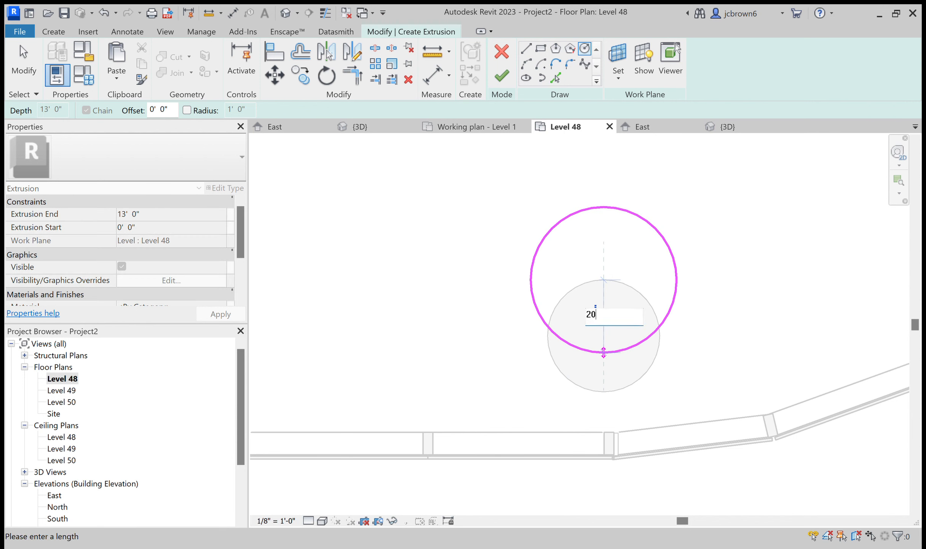
key(Return)
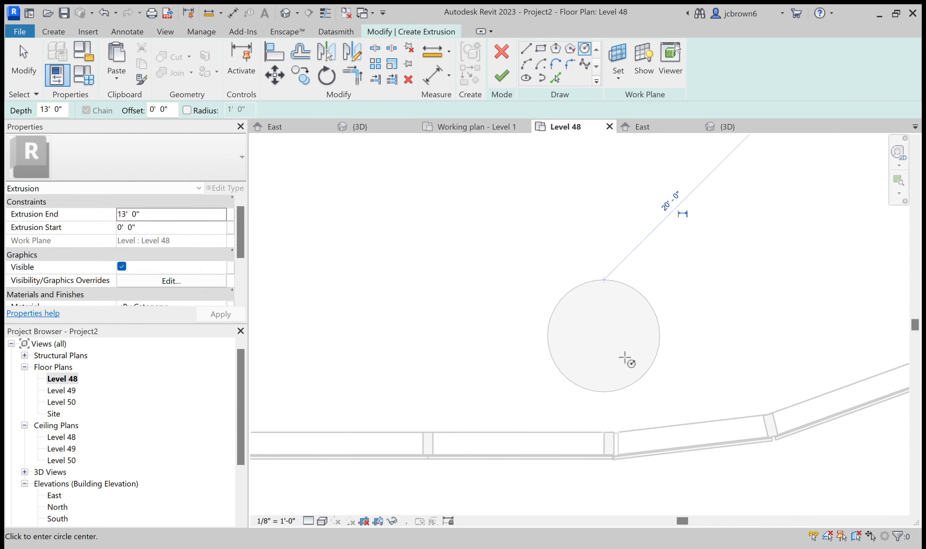
Correct the sketched circle's radius to 20".
scroll(626, 356, down, 4)
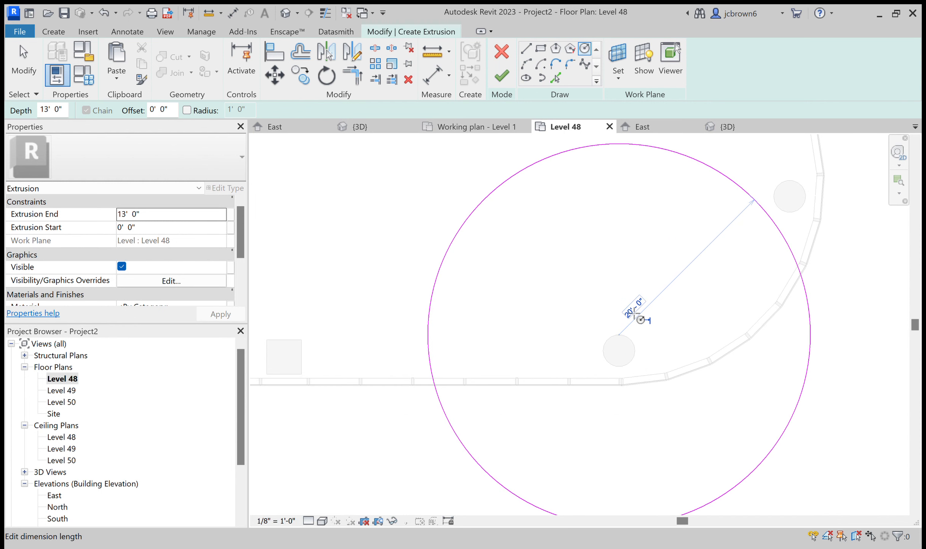
key(Escape)
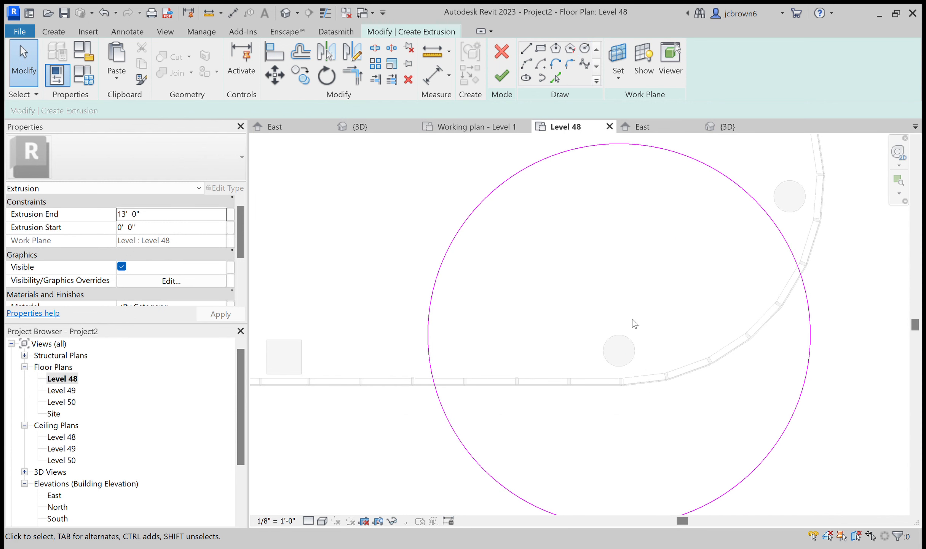
click(689, 161)
click(661, 258)
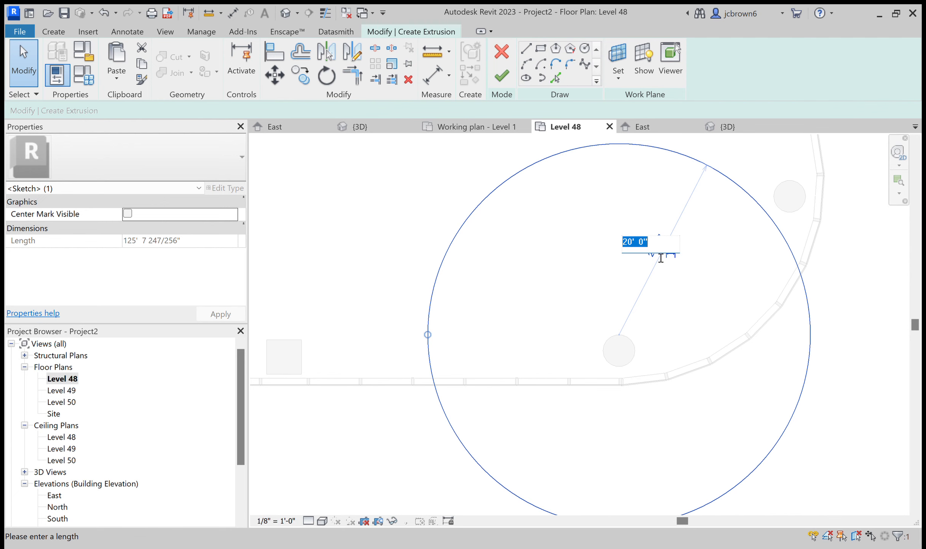
text(20")
key(Return)
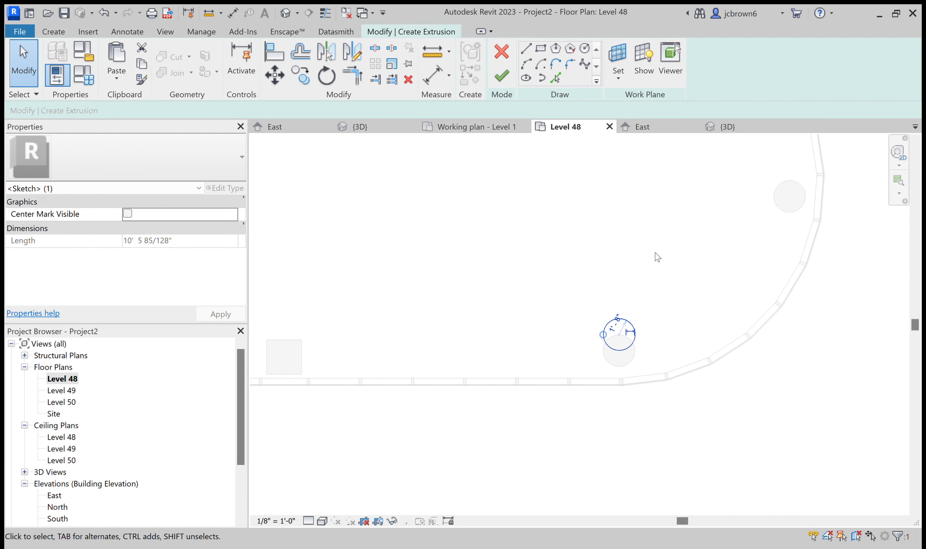
Move the circle straight down so it coincides with the lower round core shell column's outline.
scroll(635, 323, up, 9)
middle_drag(621, 319, 591, 245)
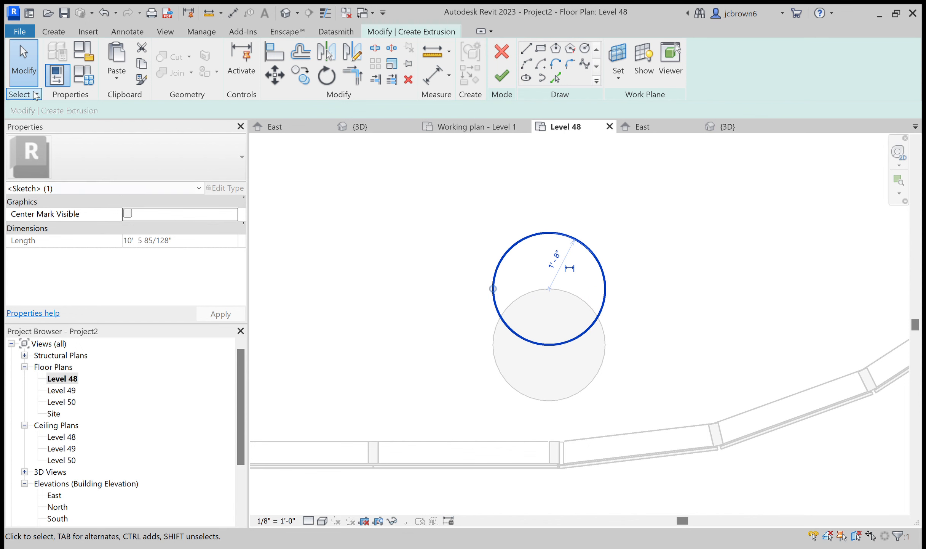
click(286, 80)
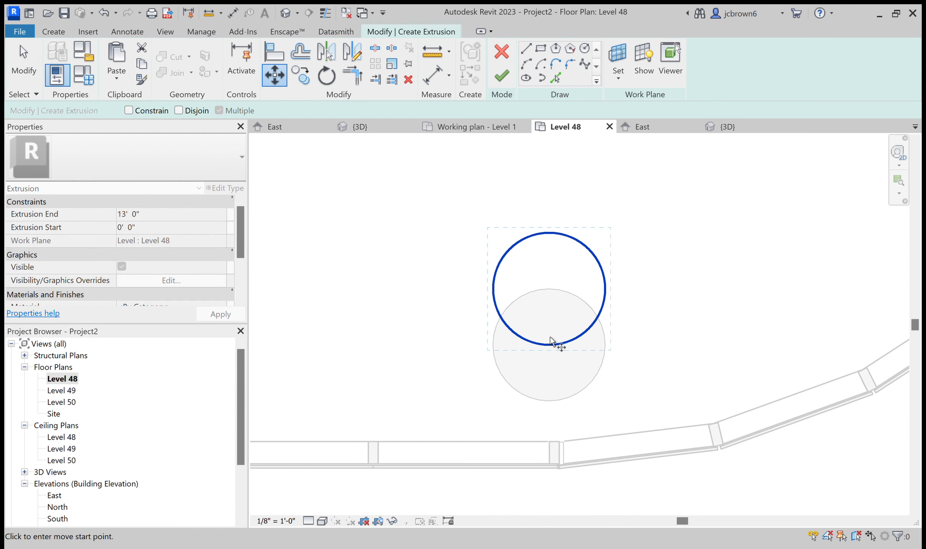
click(549, 400)
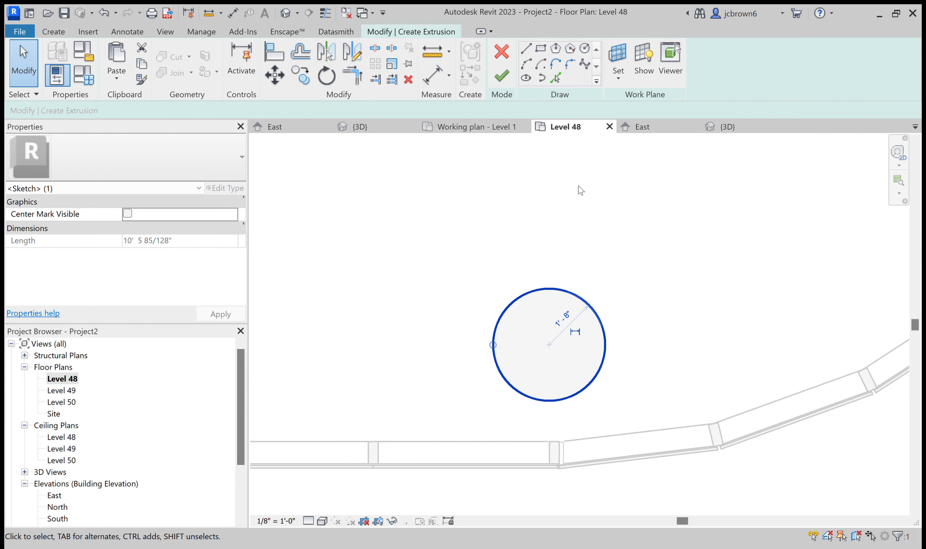
click(546, 260)
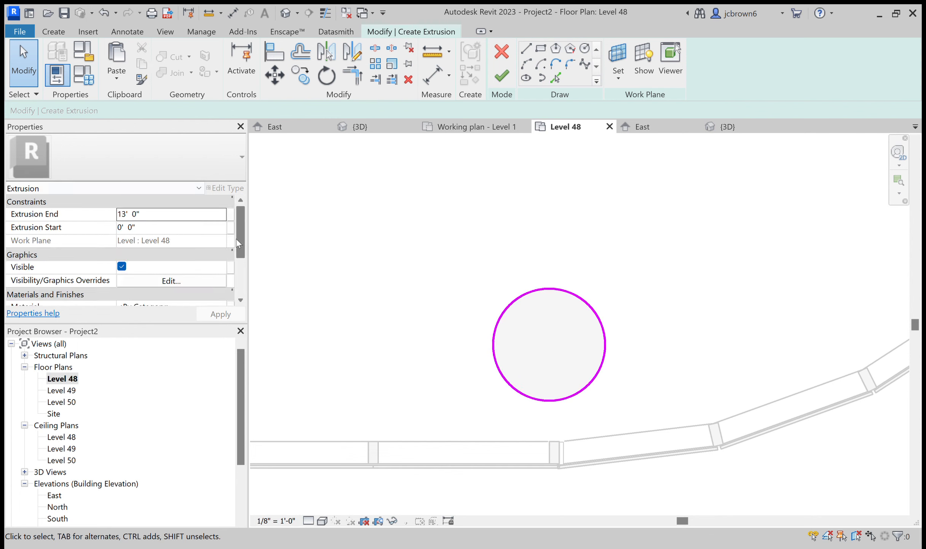
click(130, 219)
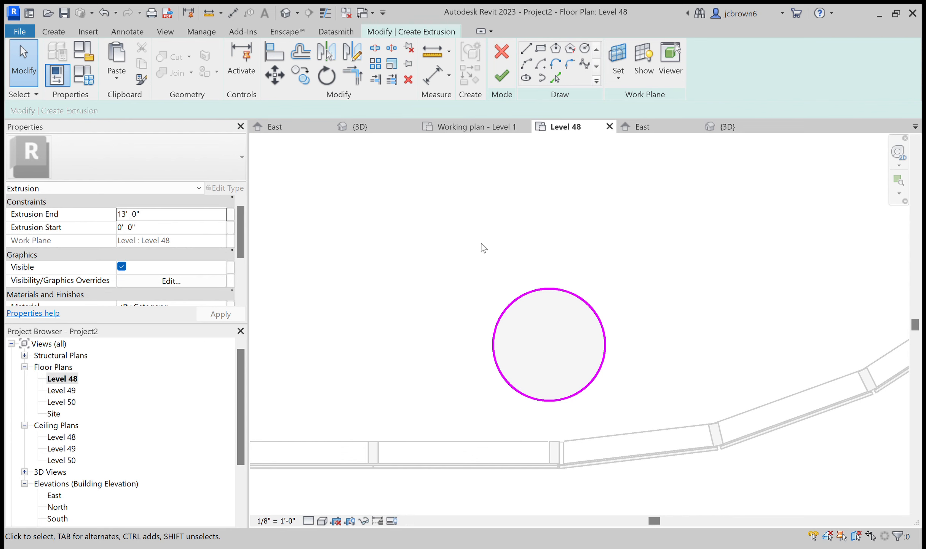
Copy the circle onto the second round core shell column farther up the curved facade corner.
scroll(491, 251, down, 4)
scroll(561, 286, down, 1)
middle_drag(585, 291, 544, 382)
scroll(543, 382, down, 1)
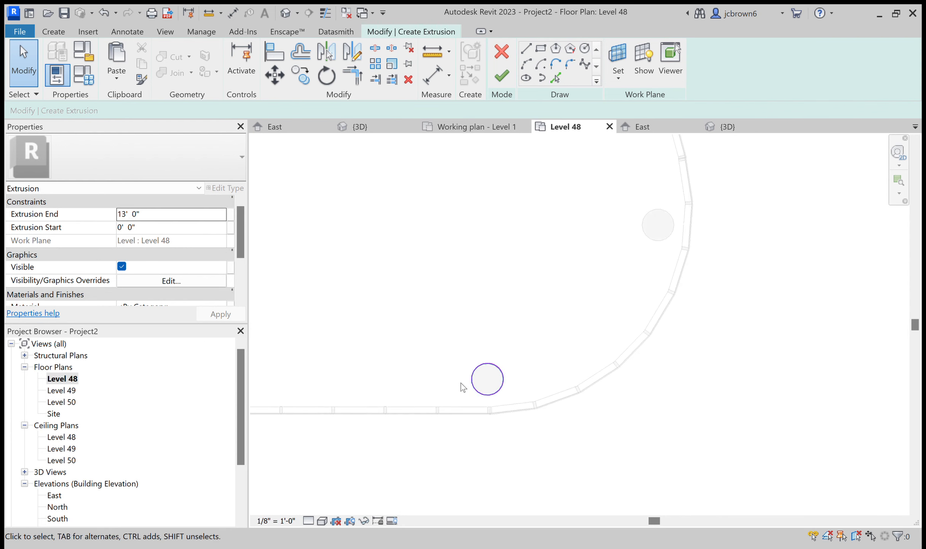
click(499, 371)
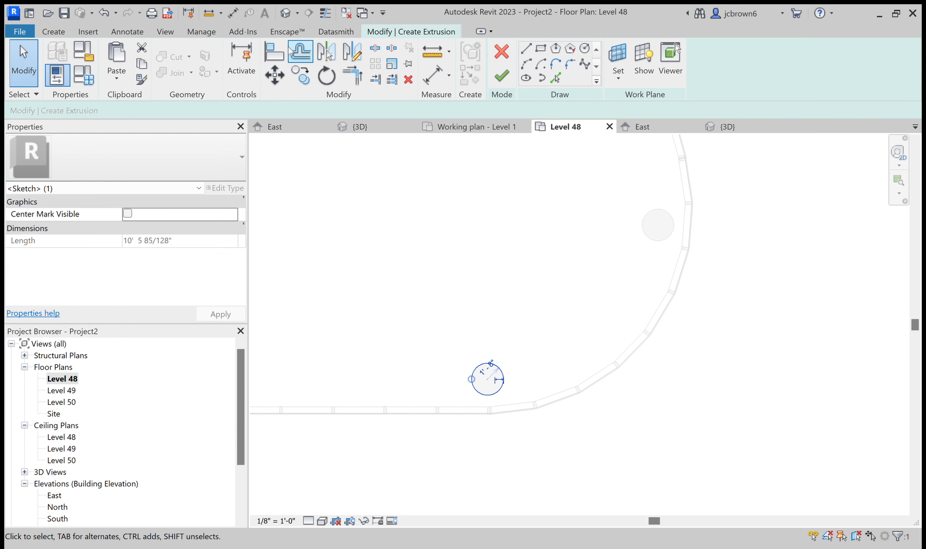
click(300, 76)
click(488, 364)
scroll(682, 215, up, 3)
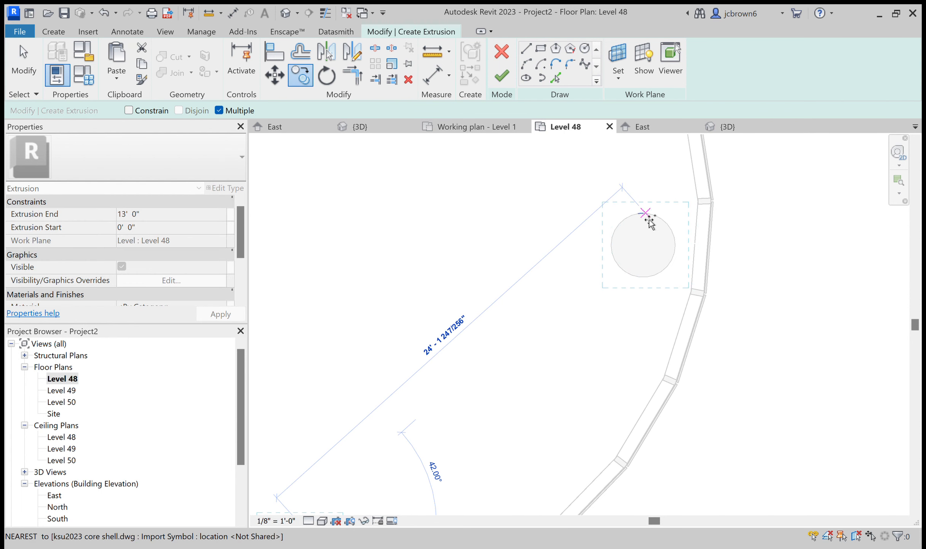
scroll(693, 196, up, 4)
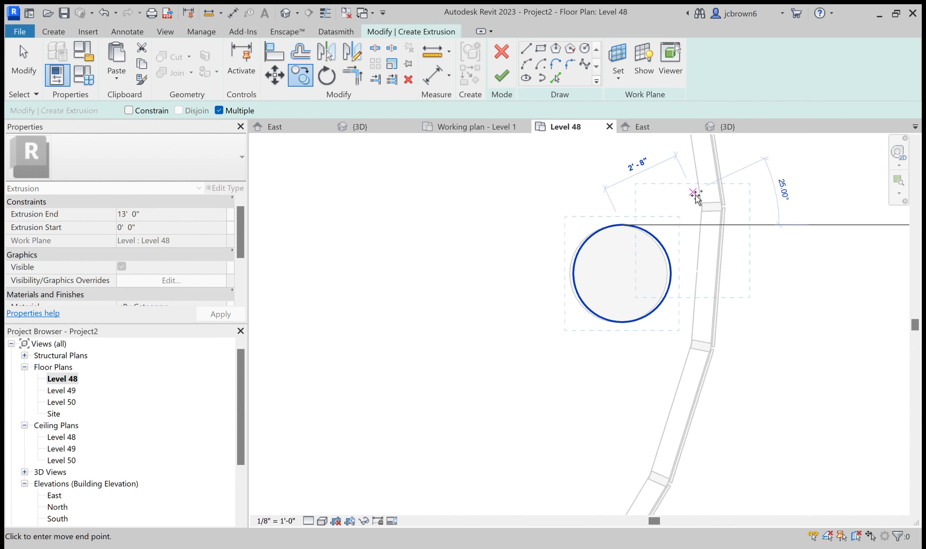
key(Escape)
Move the copied circle sideways into exact alignment with the second round column's outline and finish the extrusion sketch.
click(274, 75)
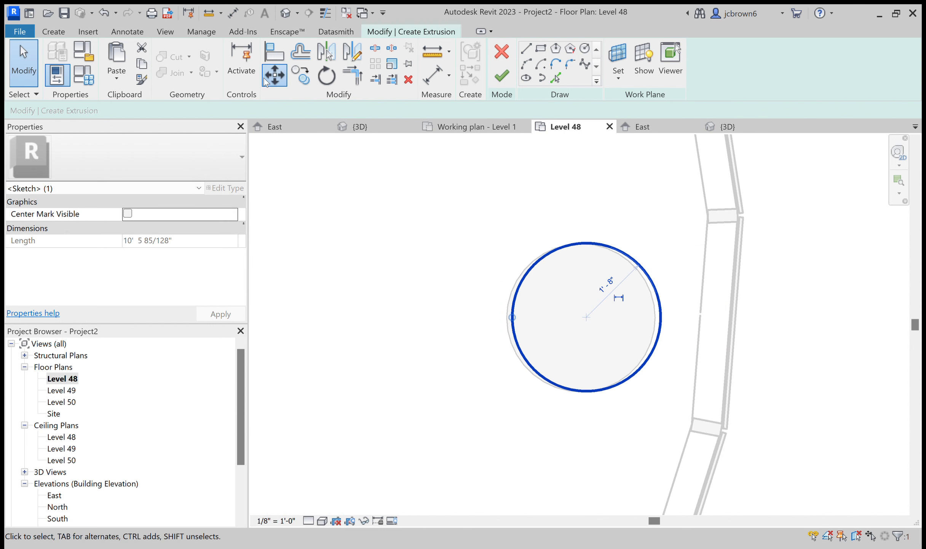
scroll(523, 319, up, 3)
click(508, 315)
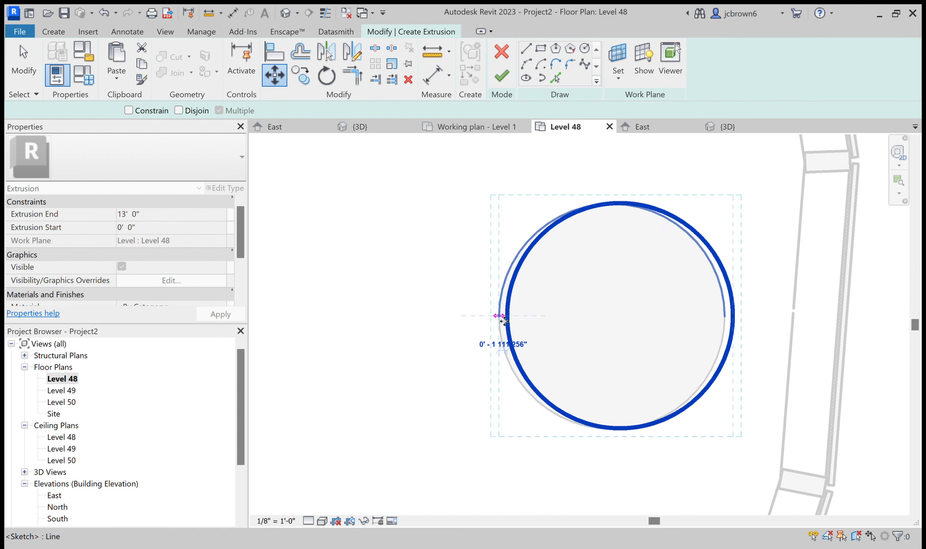
click(499, 316)
scroll(573, 297, down, 5)
click(502, 75)
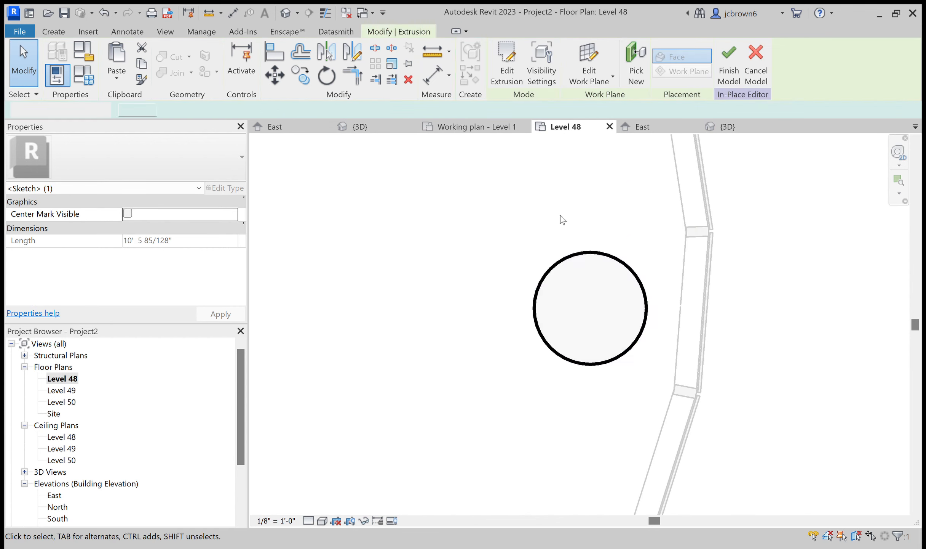
In the 3D view, set the material of the round column extrusion to Concrete, Cast-in-Place gray.
click(729, 126)
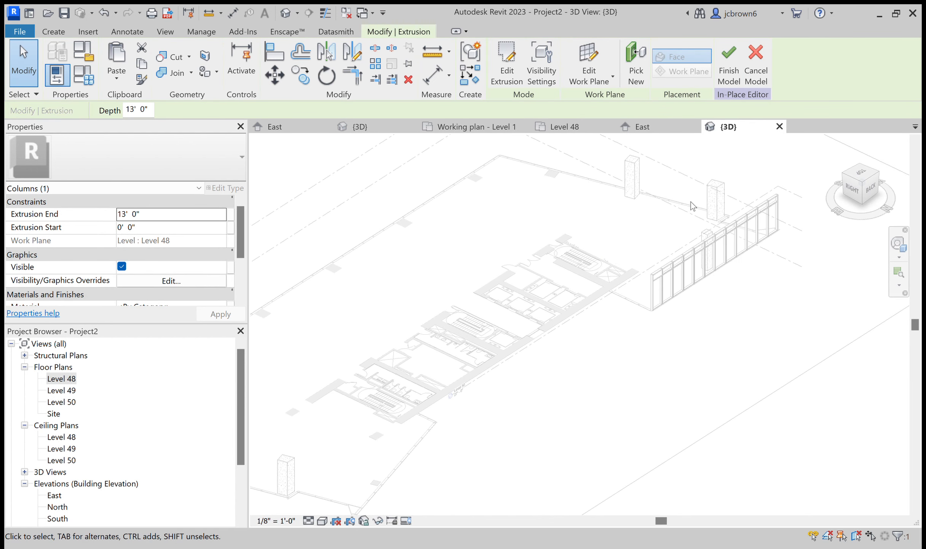
scroll(262, 333, up, 5)
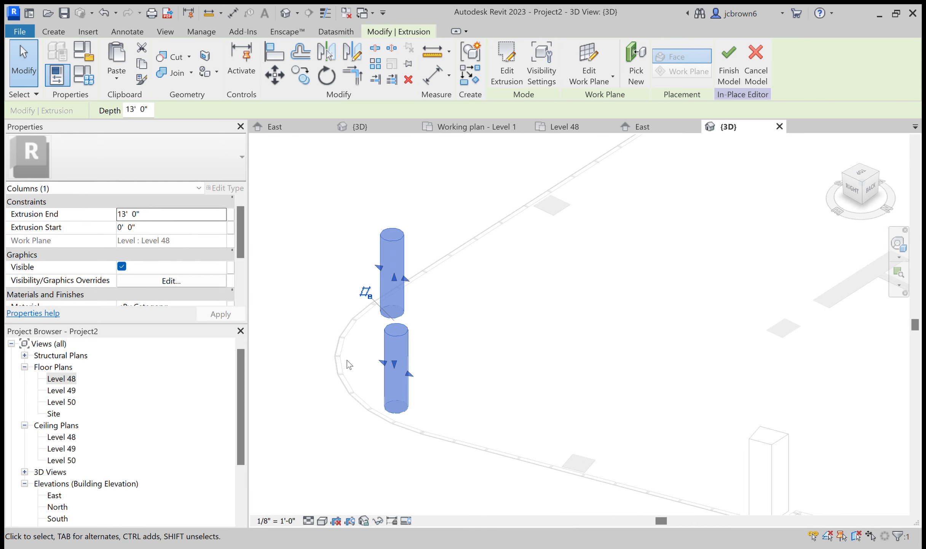
click(294, 327)
click(401, 341)
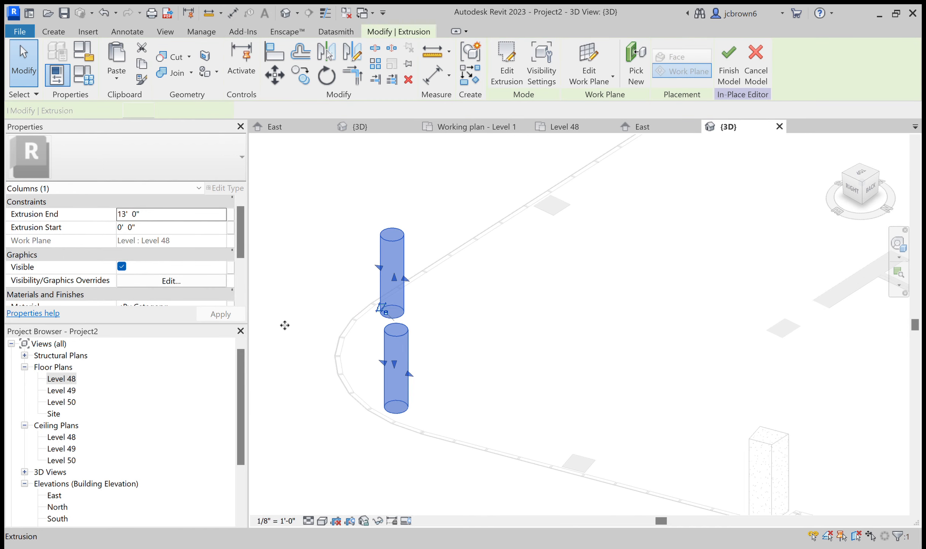
scroll(151, 266, down, 3)
click(182, 241)
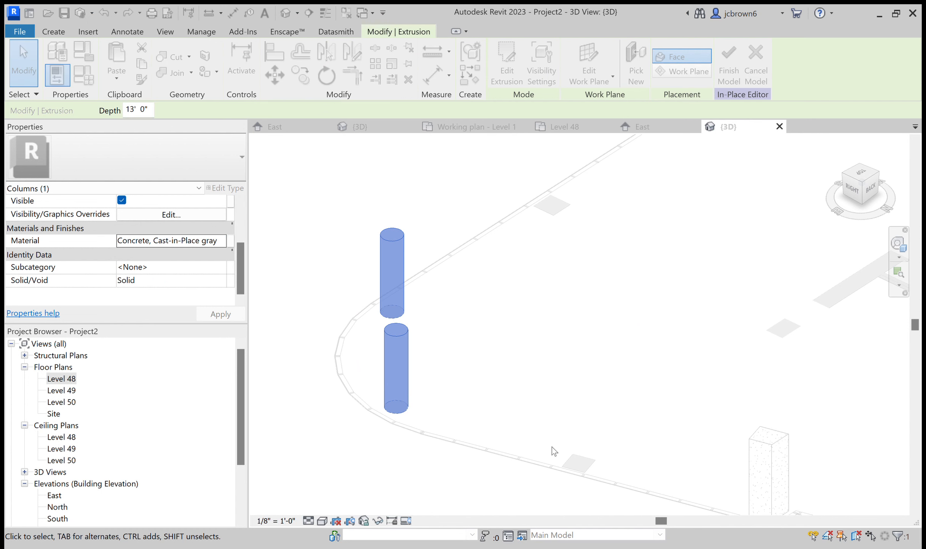
scroll(545, 331, down, 3)
click(529, 341)
Check the round columns in 3D and in the East elevation, and finish the in-place model from the Level 48 plan.
scroll(528, 342, down, 1)
scroll(599, 328, down, 5)
middle_drag(599, 330, 525, 354)
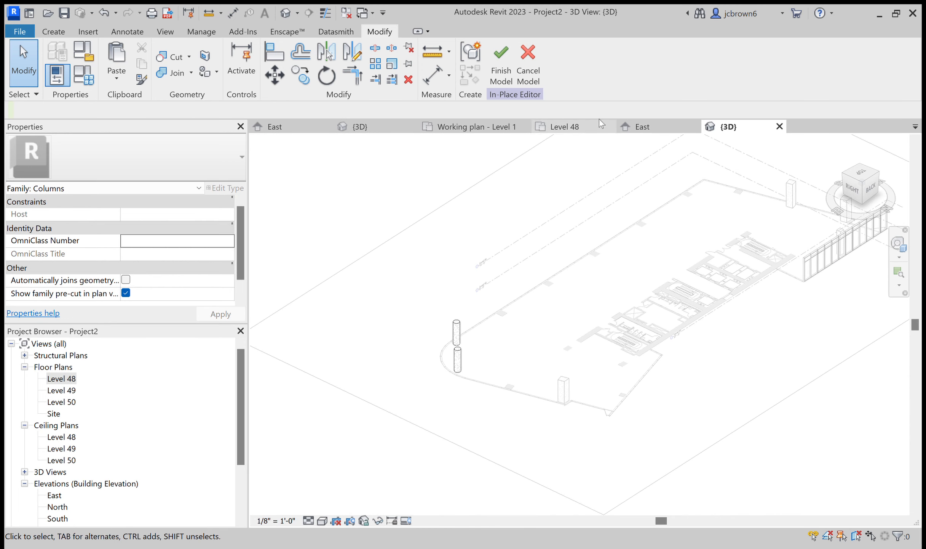
click(655, 127)
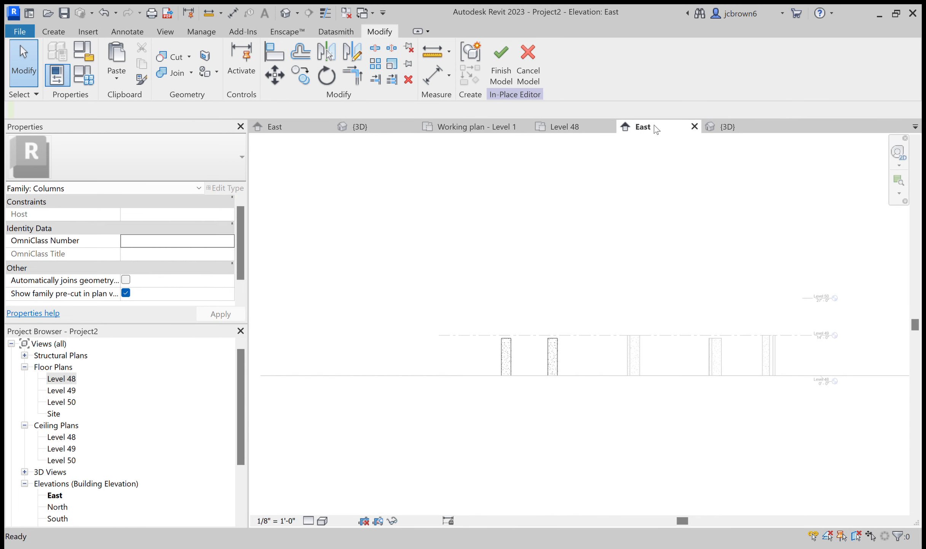
click(549, 127)
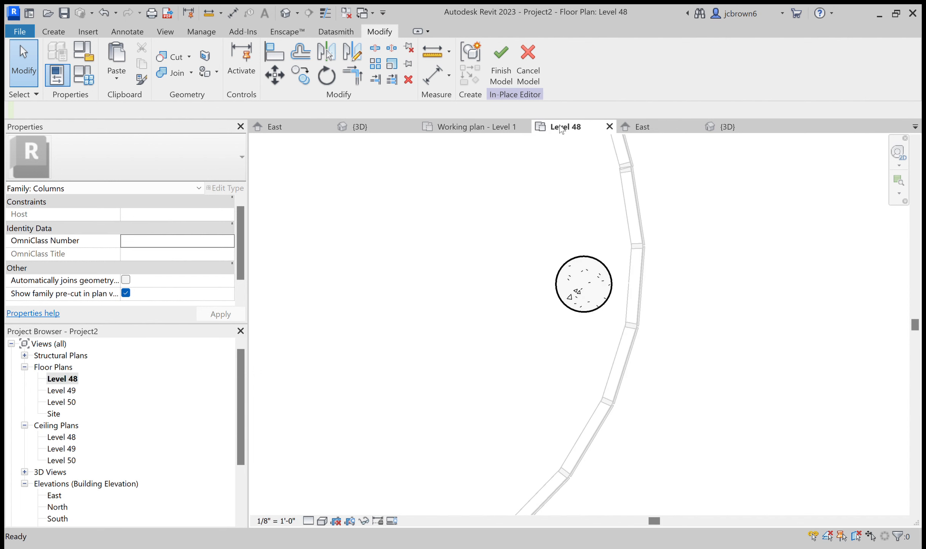
scroll(538, 395, down, 6)
middle_drag(625, 383, 603, 373)
click(502, 61)
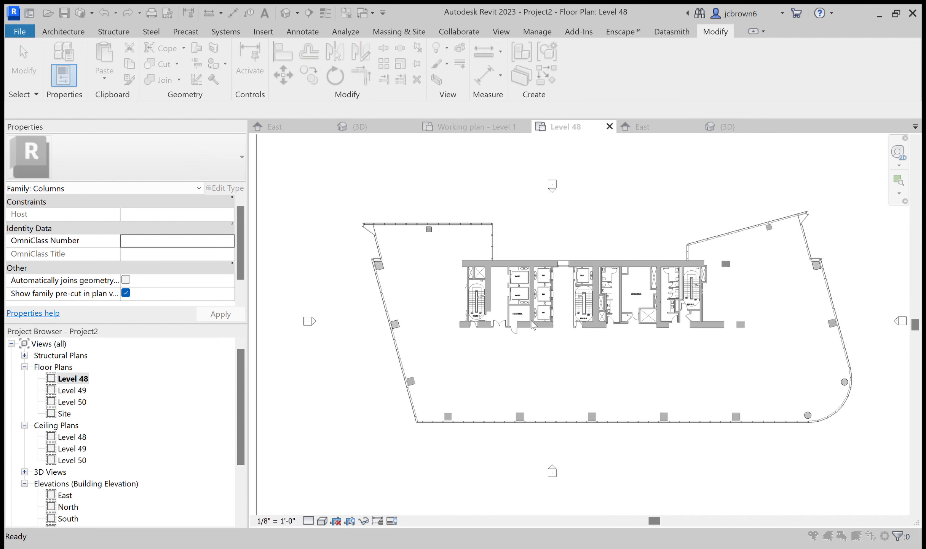
Measure the thickness of the short wall return at the northwest facade corner.
scroll(402, 290, up, 4)
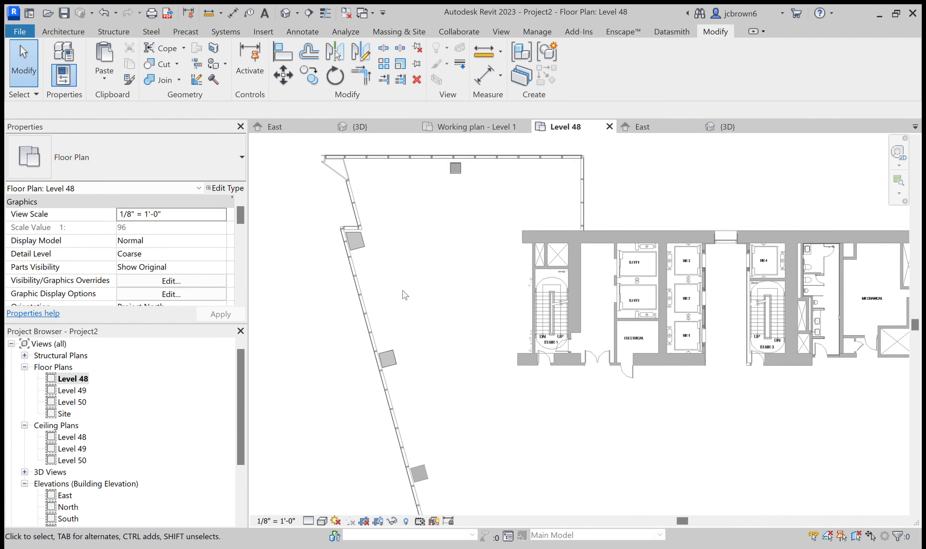
scroll(355, 266, up, 8)
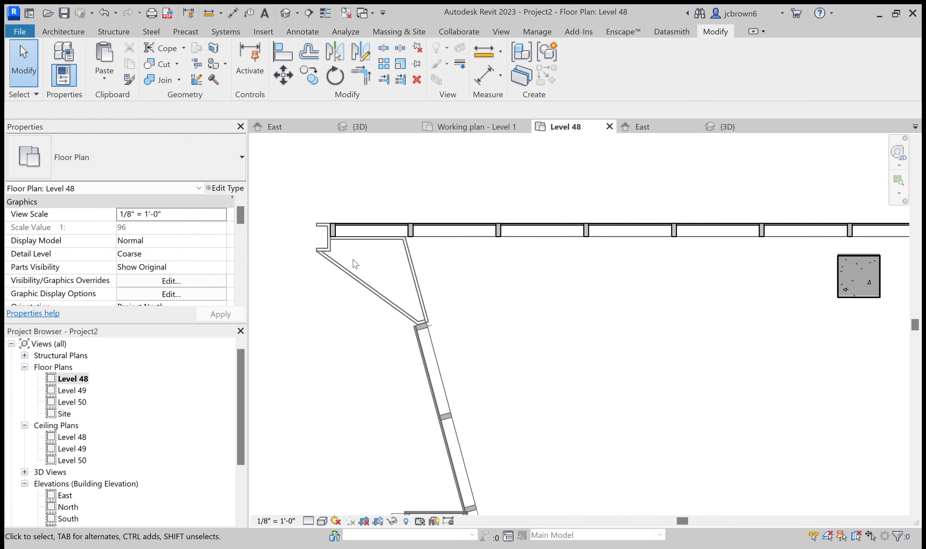
scroll(302, 227, up, 5)
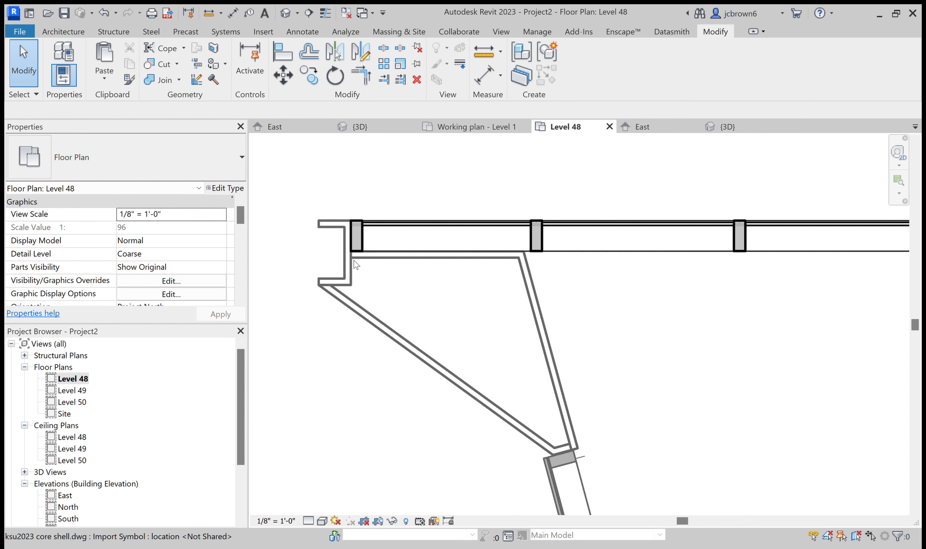
click(484, 52)
scroll(312, 216, up, 5)
click(327, 232)
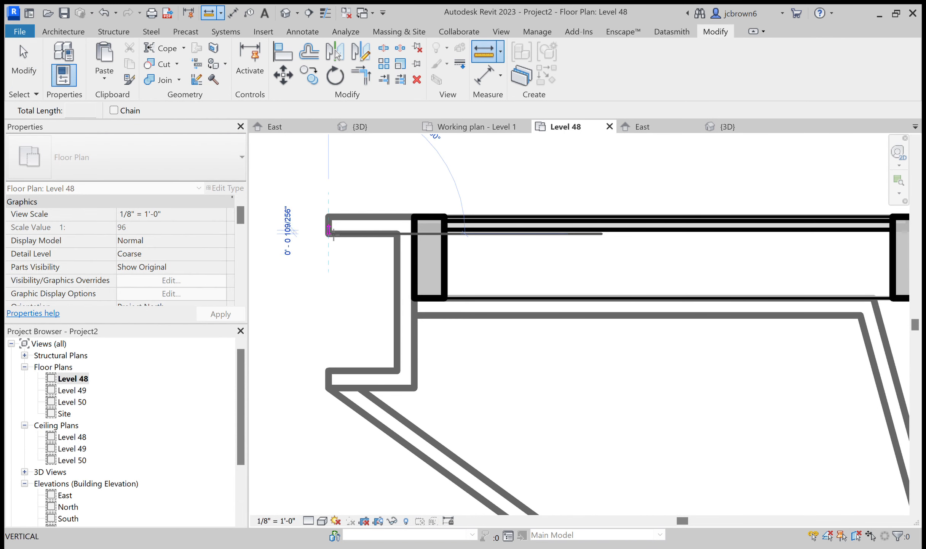
key(Escape)
key(Escape)
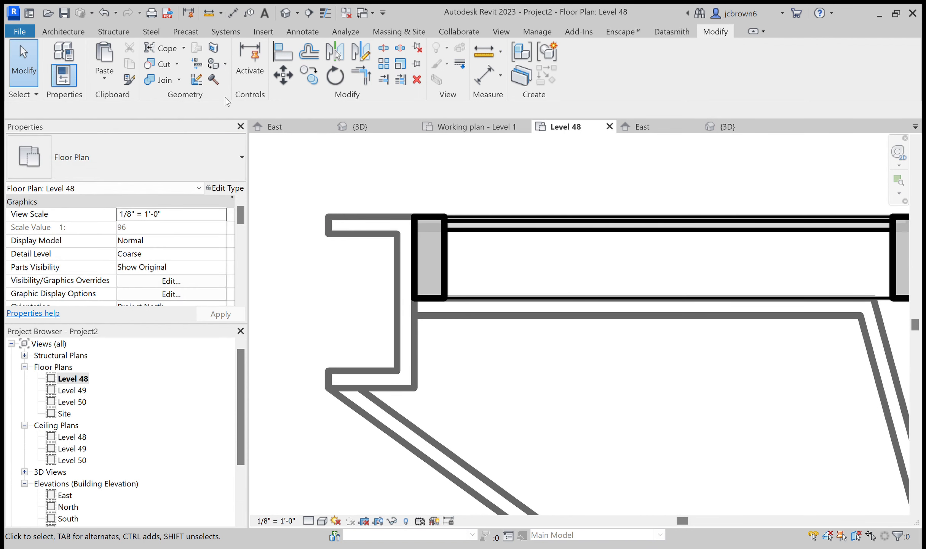
Start an architectural wall with the Basic Wall Generic - 5" type and open its type properties.
click(83, 32)
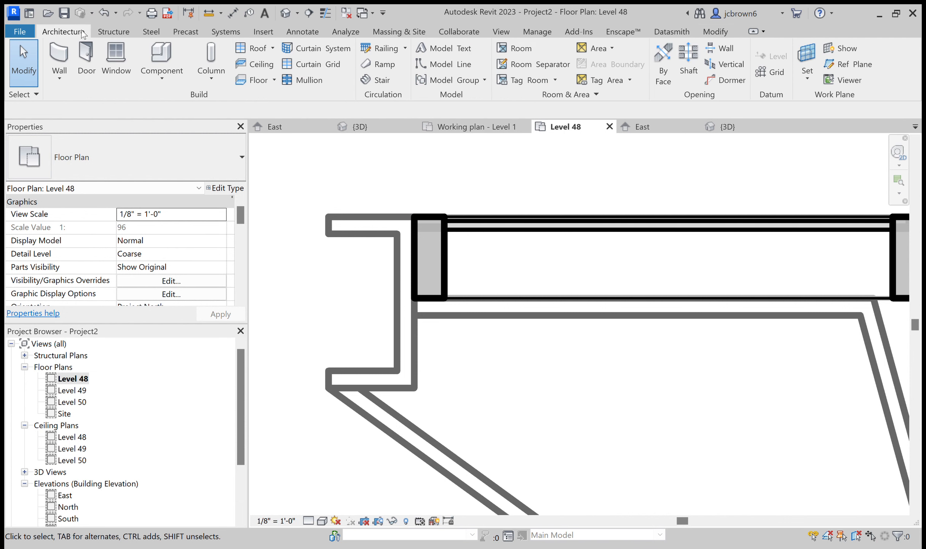
click(58, 72)
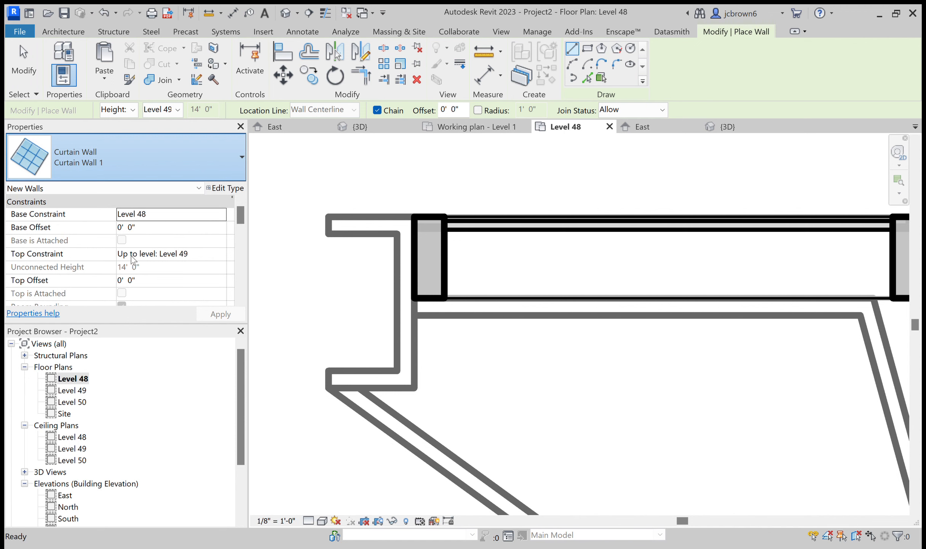
click(79, 286)
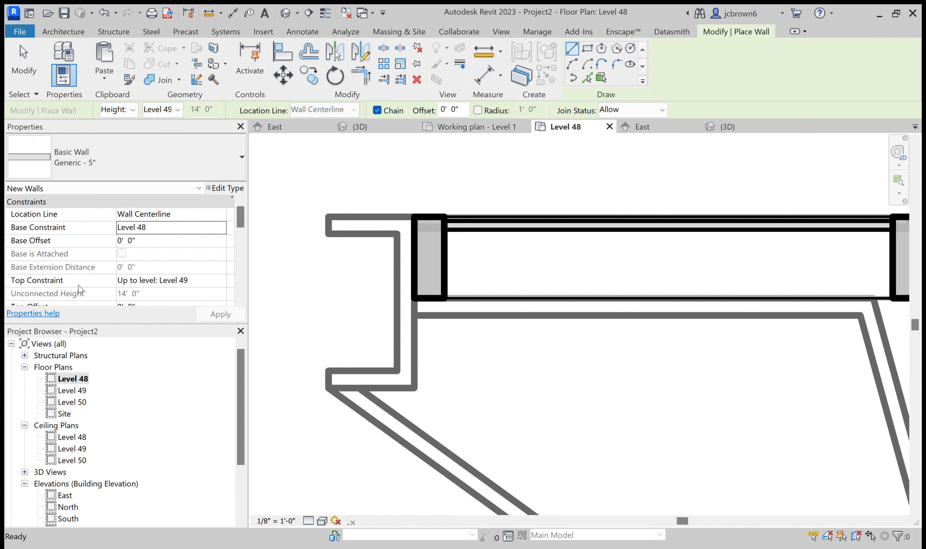
click(231, 189)
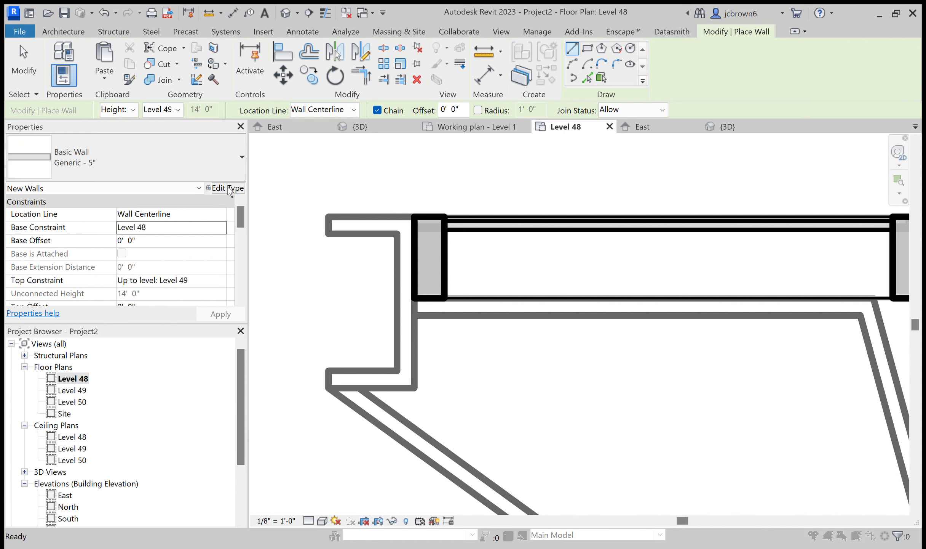
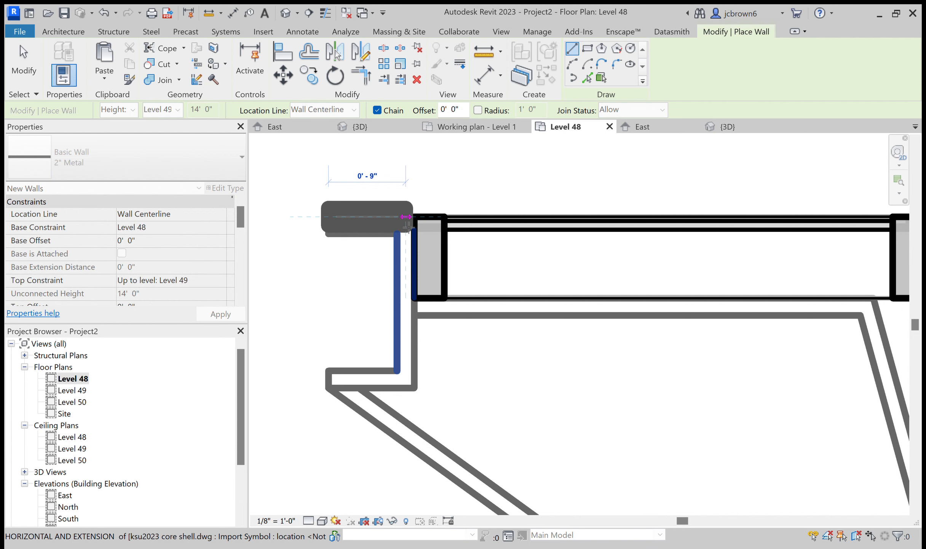
Set the location line to Finish Face: Exterior and trace the C-shaped return at the northwest facade corner with 2" Metal walls, 10" legs.
key(Escape)
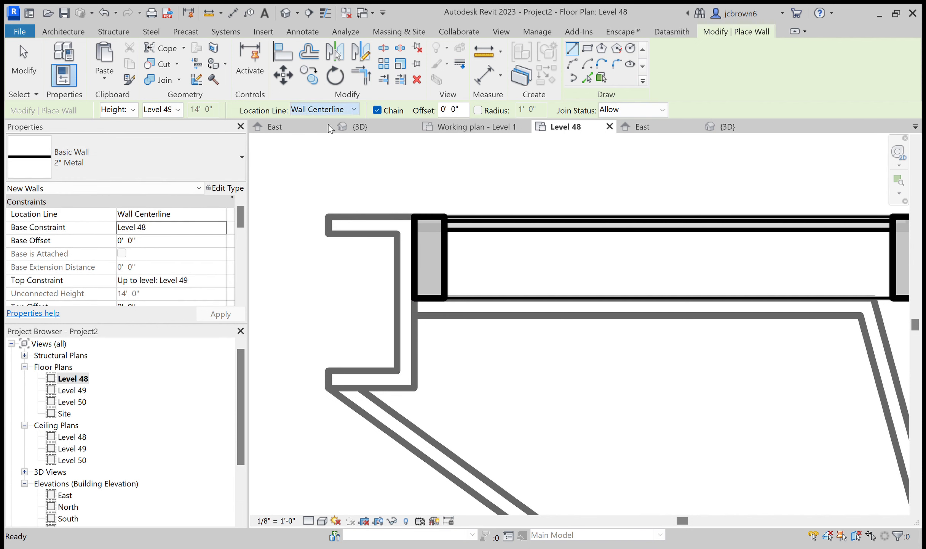
click(334, 145)
click(330, 217)
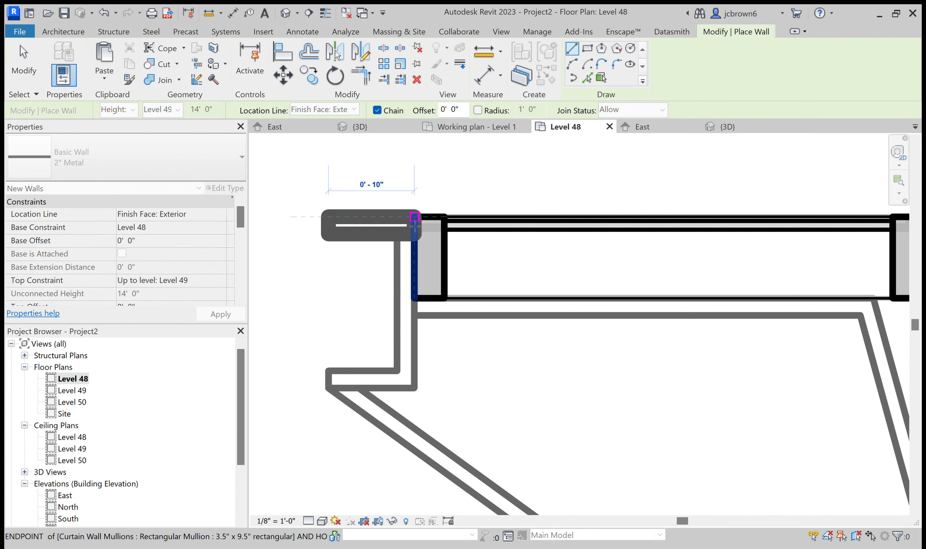
click(415, 225)
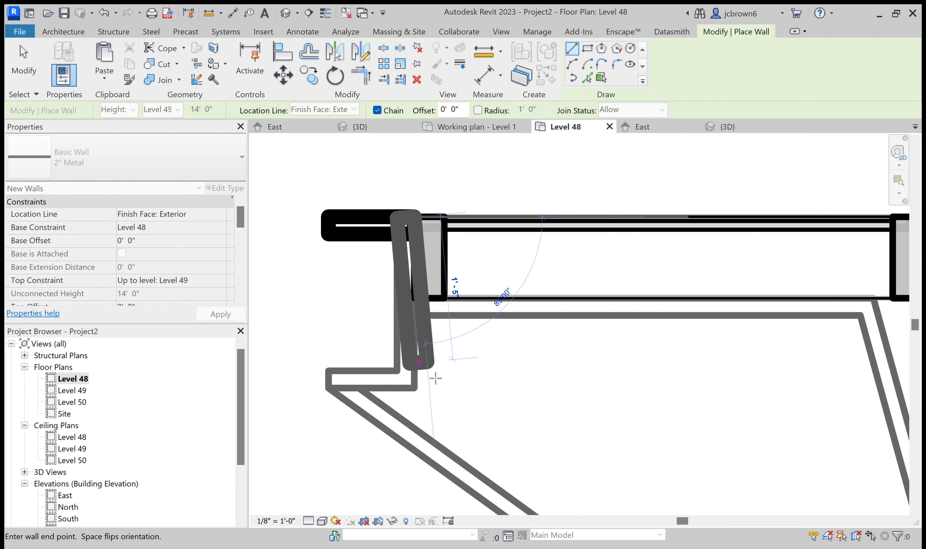
click(416, 386)
click(330, 380)
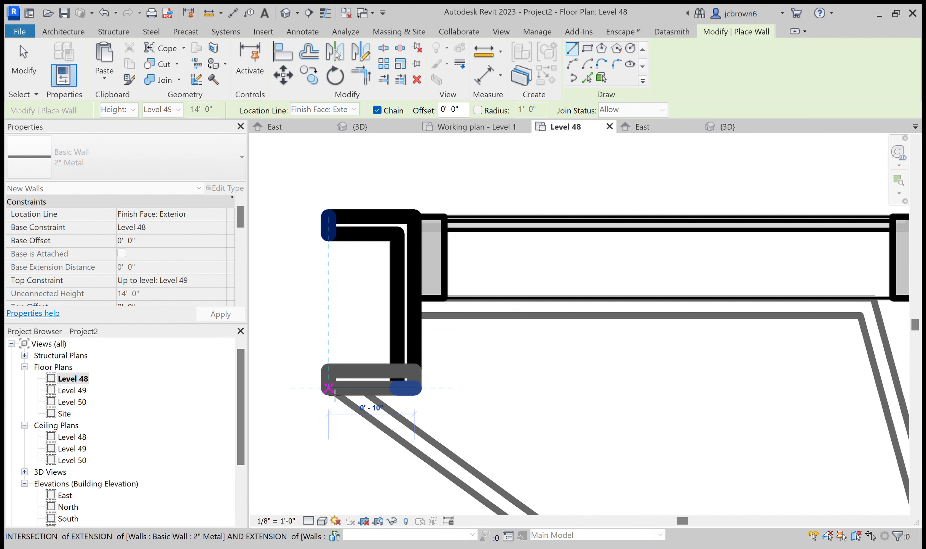
Continue the 2" Metal wall chain along the diagonal line from the return to the end mullion of the slanted curtain wall.
scroll(473, 397, down, 3)
middle_drag(473, 397, 375, 271)
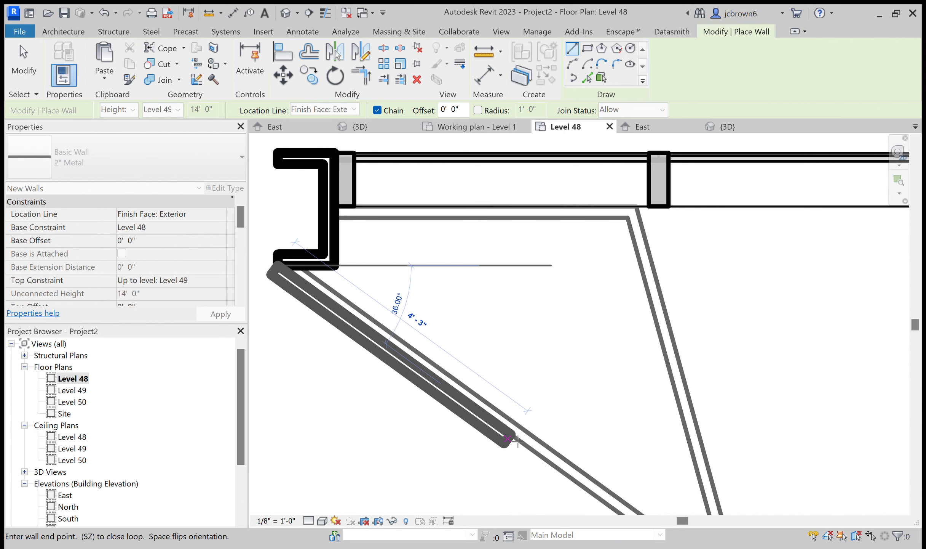
scroll(506, 423, down, 1)
middle_drag(505, 423, 432, 314)
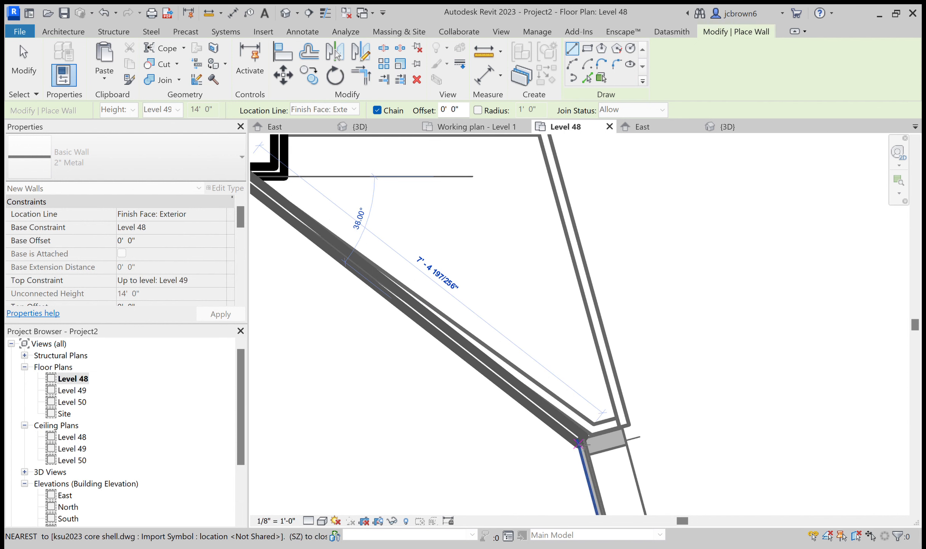
click(598, 442)
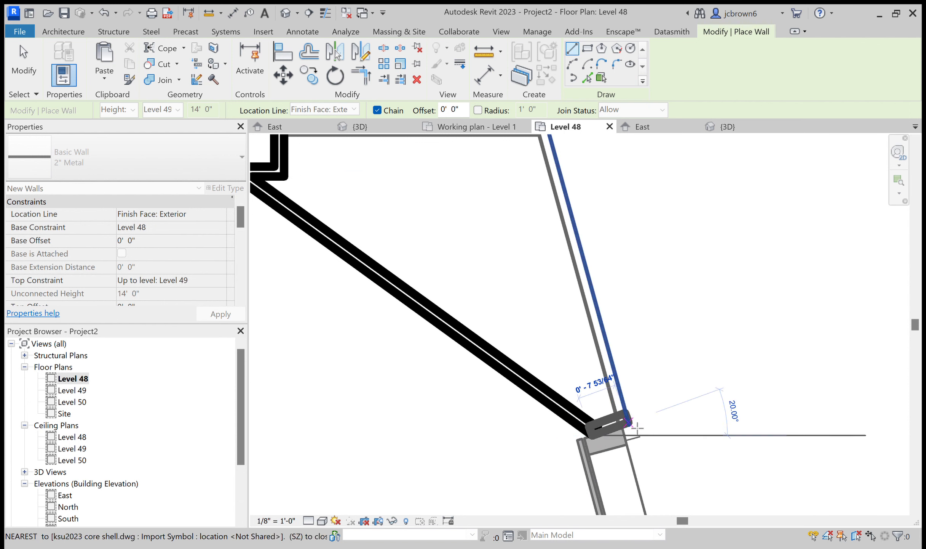
Close the corner enclosure with 2" Metal walls past the mullion, up the slanted line and along the north curtain wall to the return.
scroll(631, 381, down, 2)
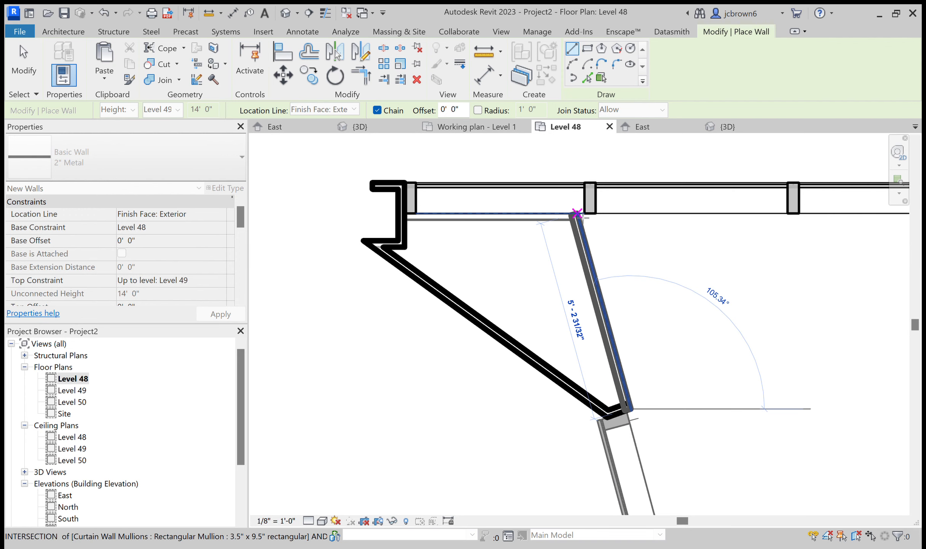
scroll(578, 213, up, 2)
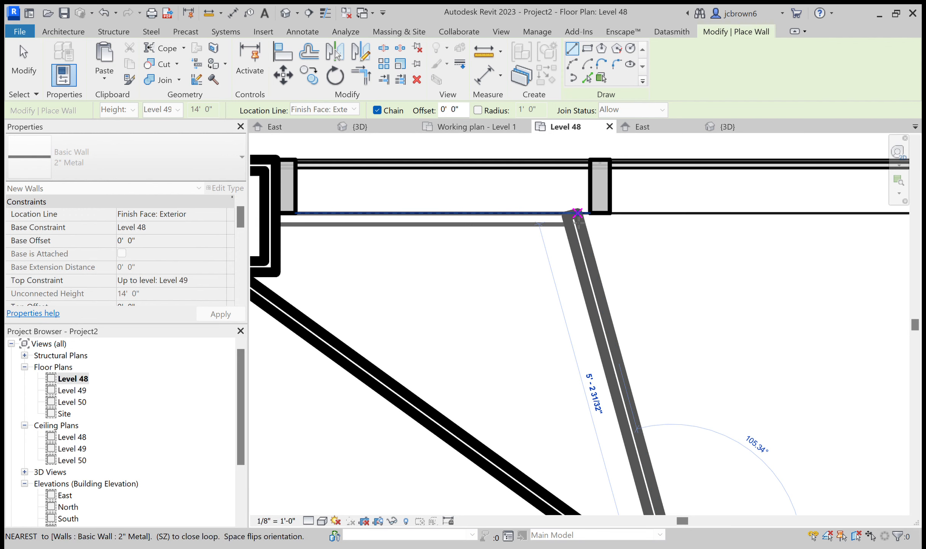
click(578, 213)
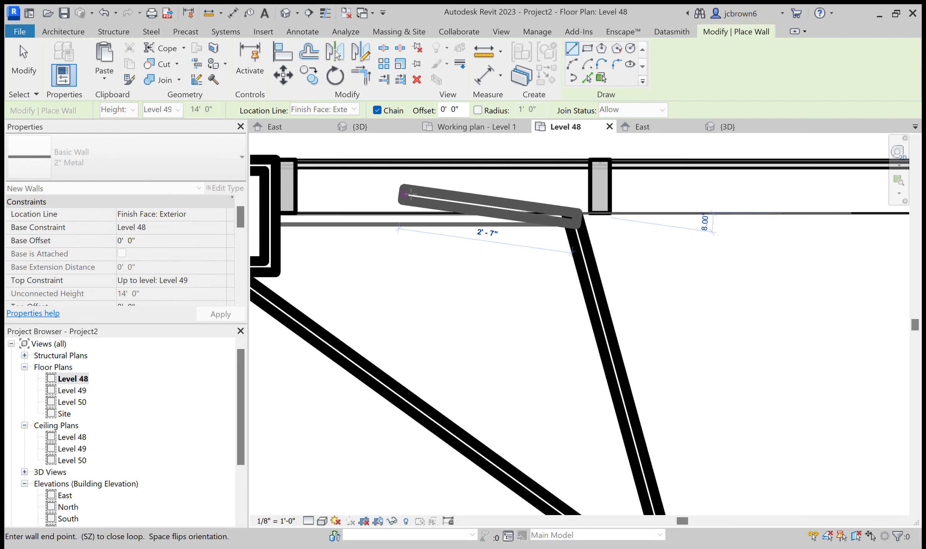
click(283, 221)
key(Escape)
Examine the finished corner walls, the matching northeast facade corner and the core walls on the Level 48 plan.
scroll(680, 298, down, 3)
middle_drag(667, 360, 554, 360)
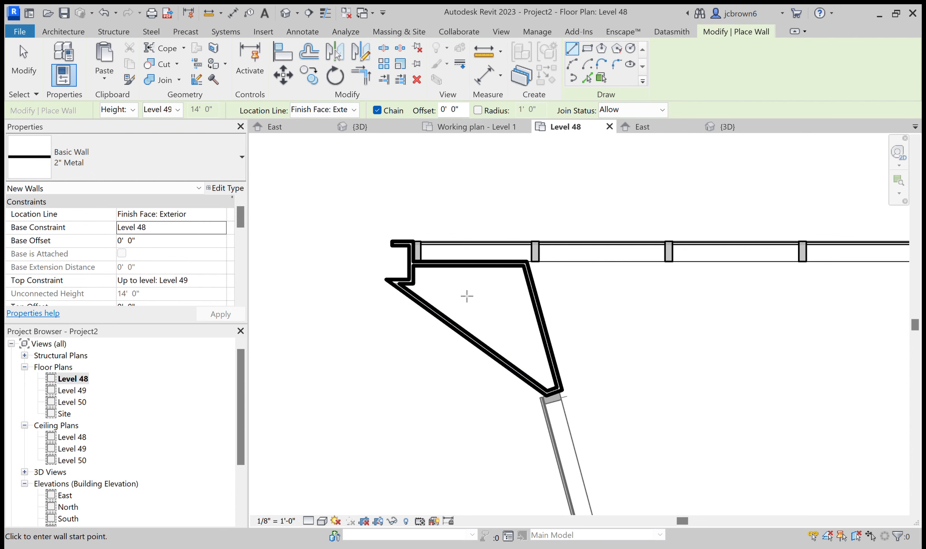
scroll(574, 339, down, 5)
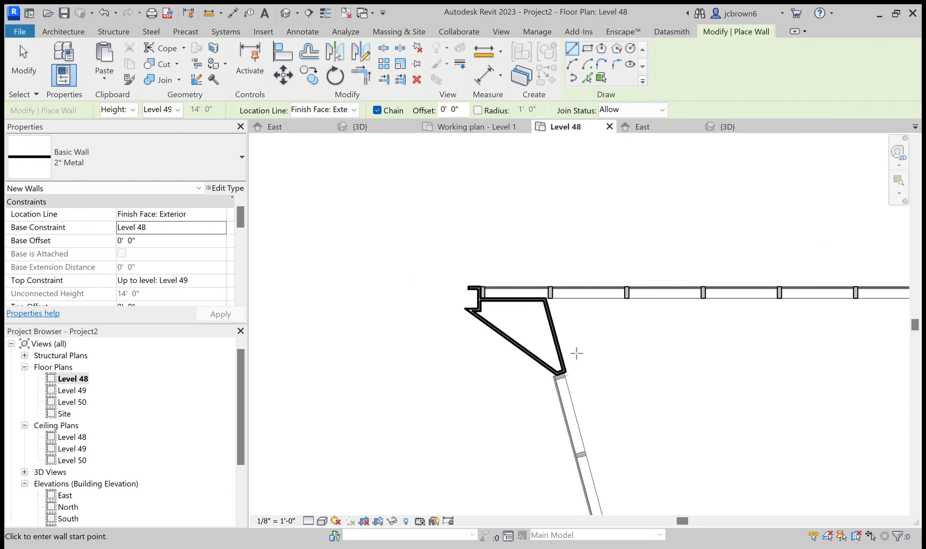
middle_drag(581, 358, 318, 368)
scroll(662, 392, down, 2)
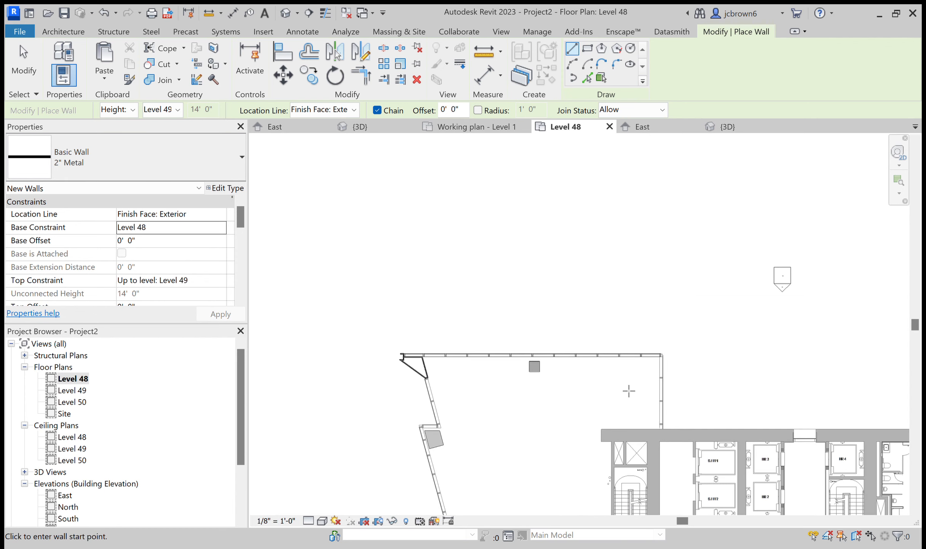
middle_drag(643, 398, 360, 359)
middle_drag(829, 346, 541, 332)
scroll(711, 289, up, 7)
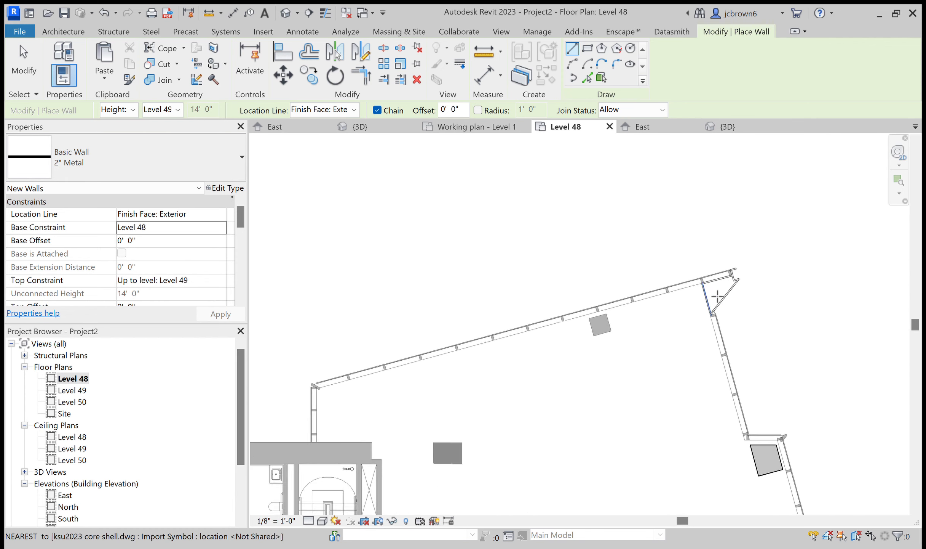
scroll(731, 300, up, 3)
scroll(729, 300, down, 7)
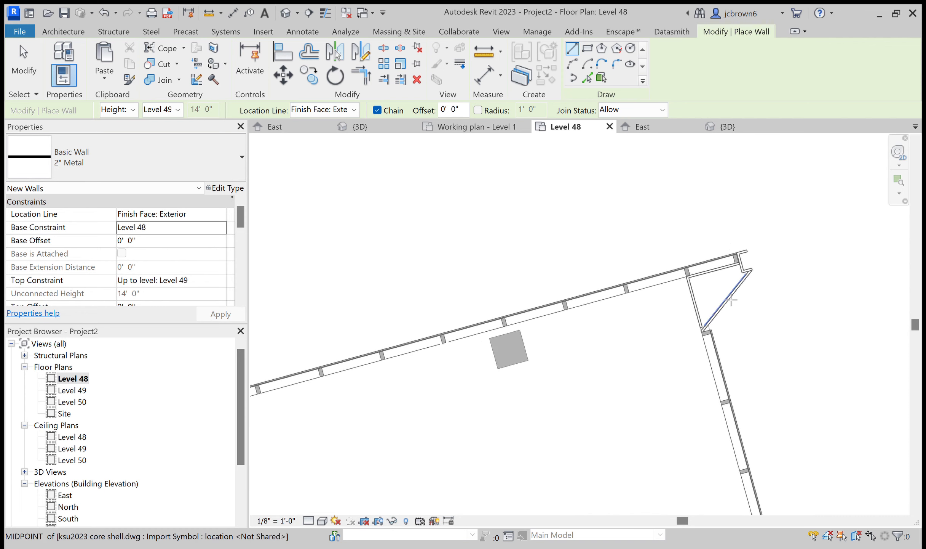
middle_drag(617, 374, 814, 283)
scroll(498, 409, down, 2)
middle_drag(486, 411, 646, 382)
scroll(438, 230, up, 3)
scroll(439, 230, up, 2)
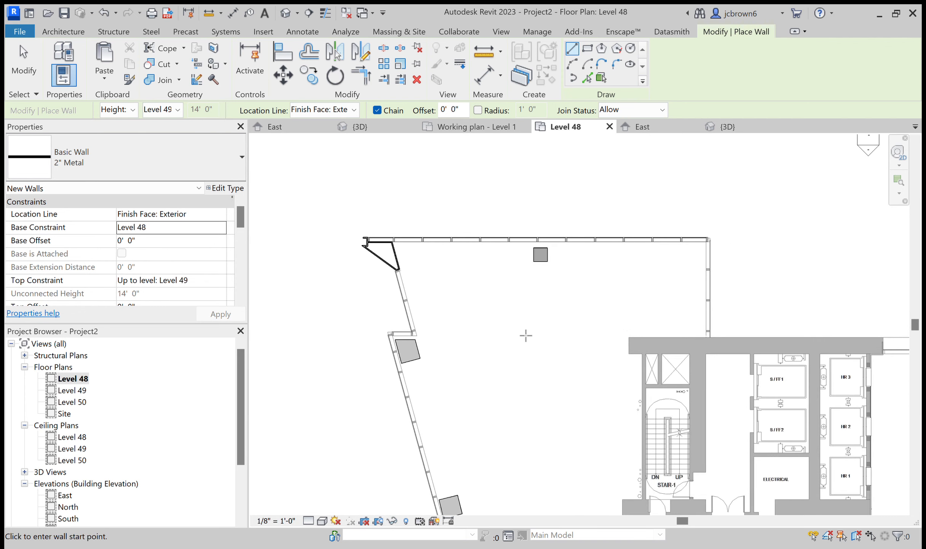
scroll(525, 333, down, 1)
middle_drag(522, 331, 406, 232)
scroll(568, 242, up, 6)
middle_drag(572, 259, 488, 209)
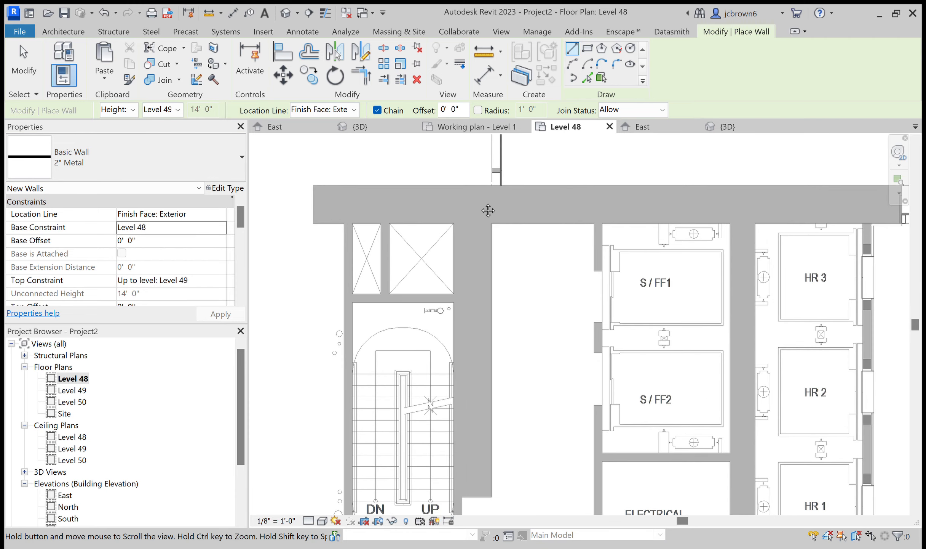
scroll(491, 250, down, 3)
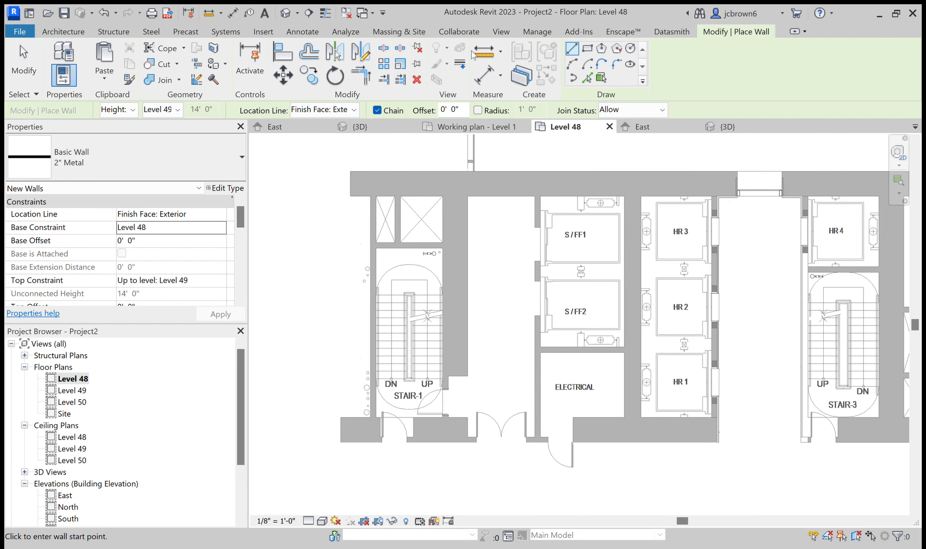
Leave the wall command and measure the thickness of the core's north wall at its west end.
key(Escape)
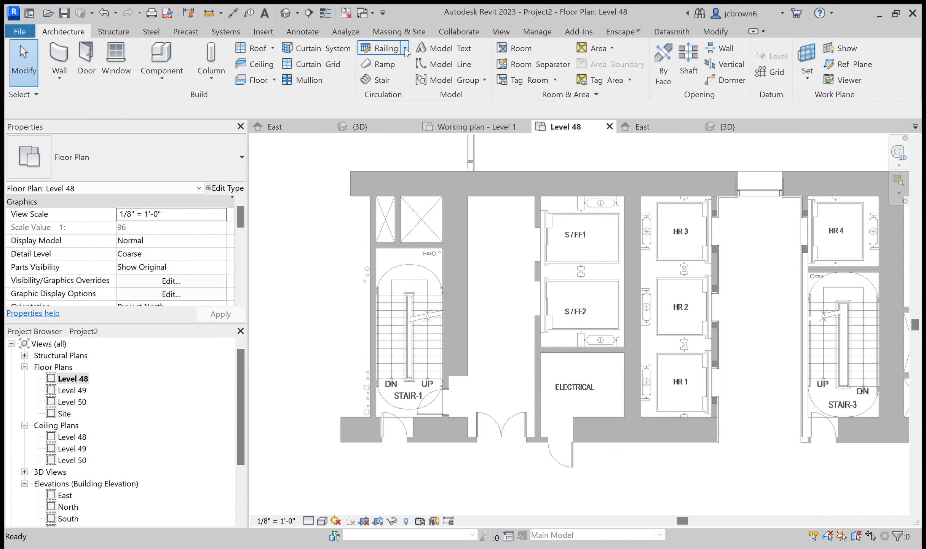
click(707, 33)
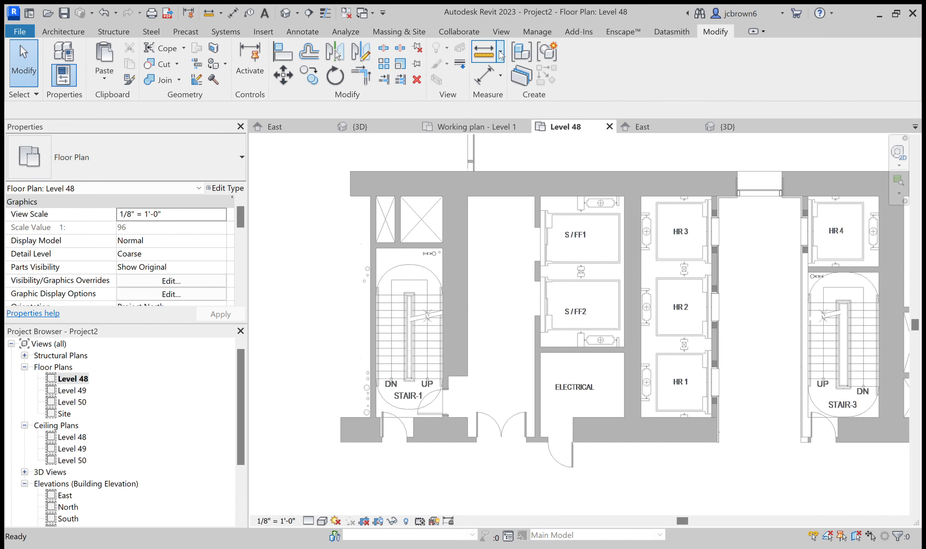
click(484, 53)
scroll(362, 155, up, 2)
scroll(352, 168, up, 2)
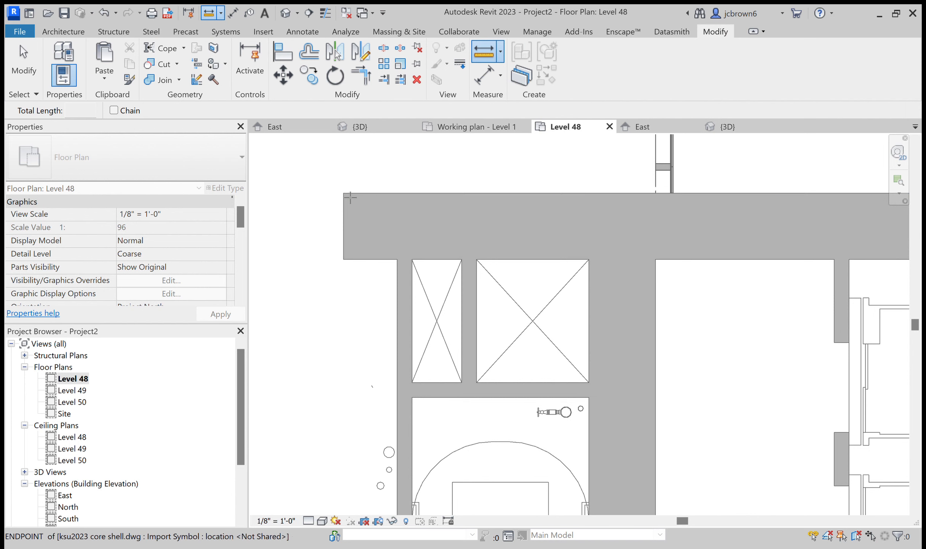
click(344, 192)
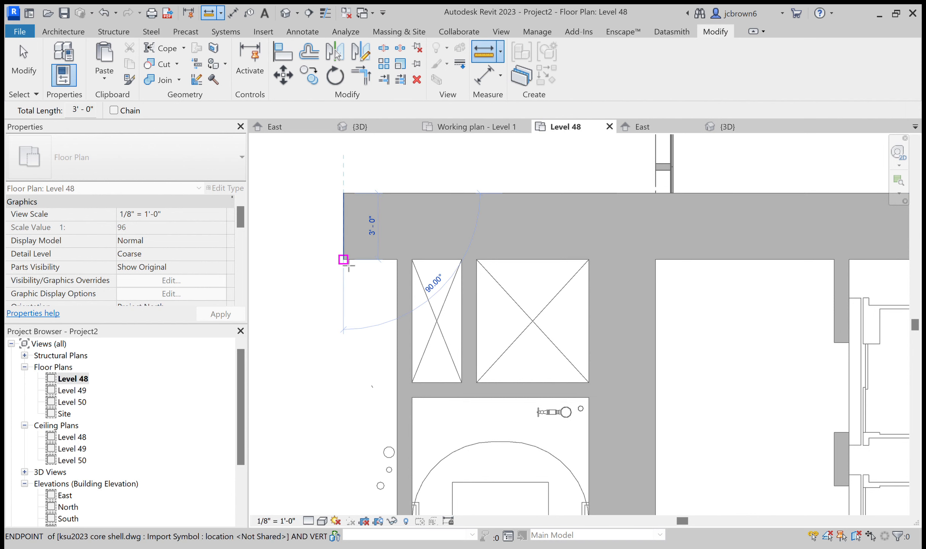
key(Escape)
key(Escape)
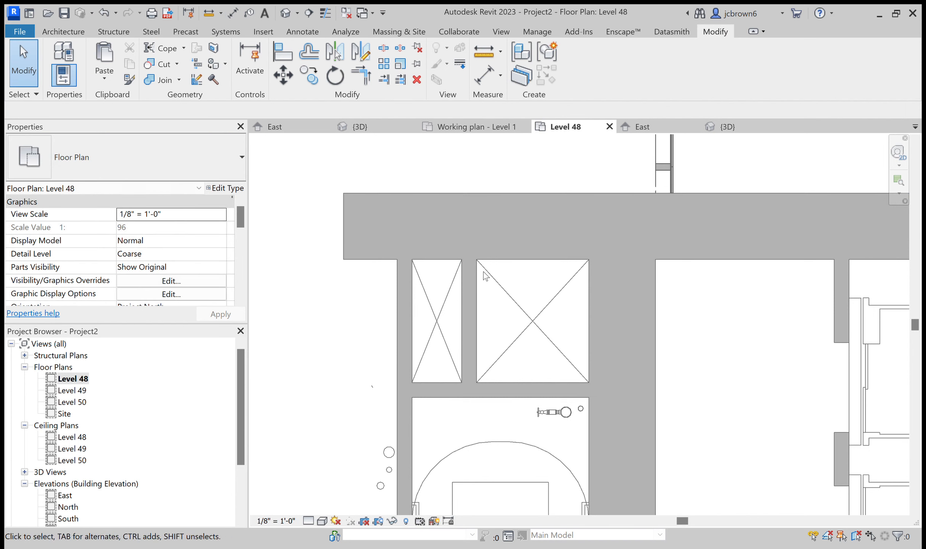
Measure the thickness of the thick core wall on the east side of the Stair-1 shaft.
click(484, 52)
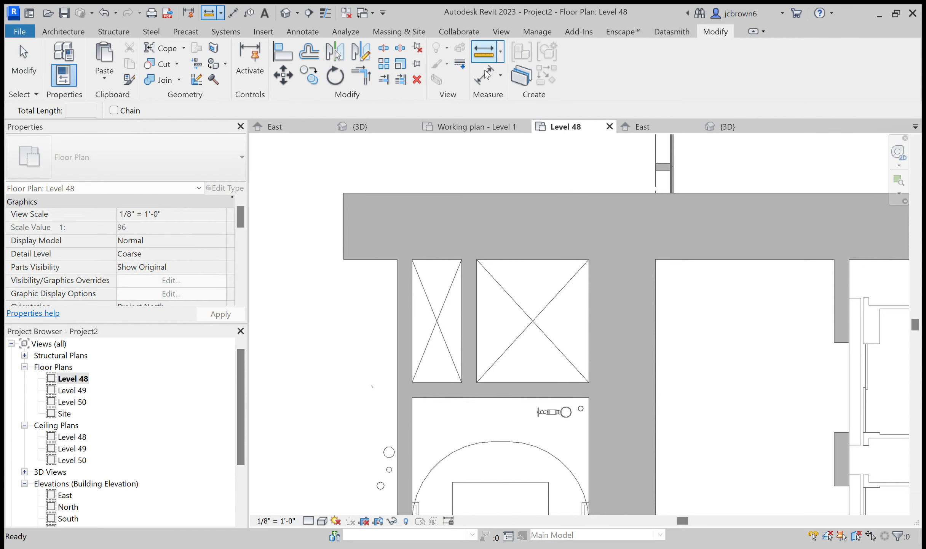
click(590, 260)
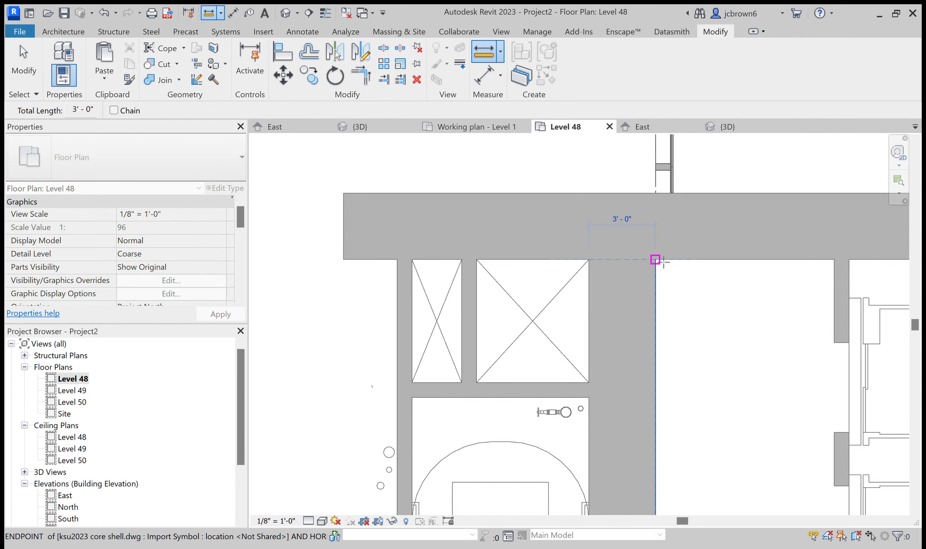
key(Escape)
key(Escape)
Measure the thickness of the core wall between the S/FF1 and HR 3 elevator shafts.
scroll(663, 263, down, 4)
middle_drag(634, 296, 529, 292)
scroll(556, 276, down, 2)
scroll(495, 213, up, 5)
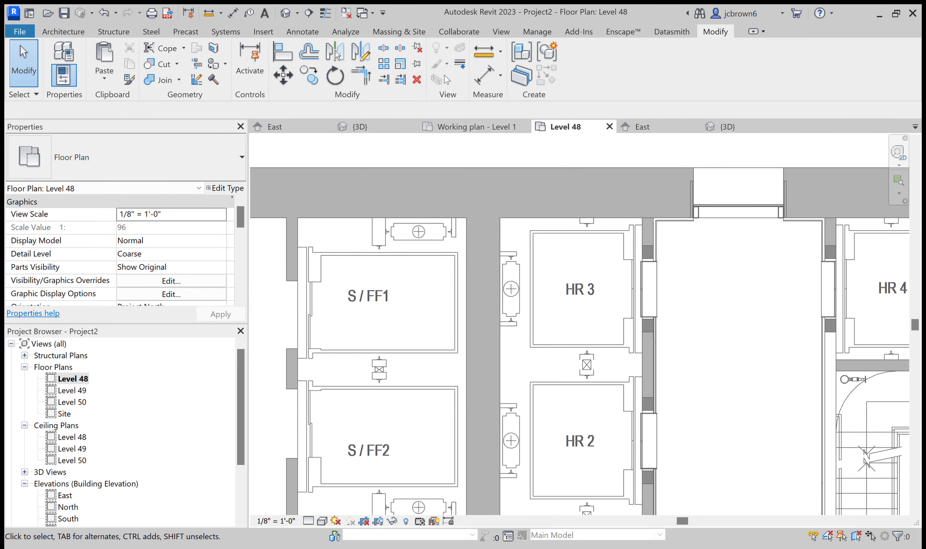
click(481, 46)
click(467, 218)
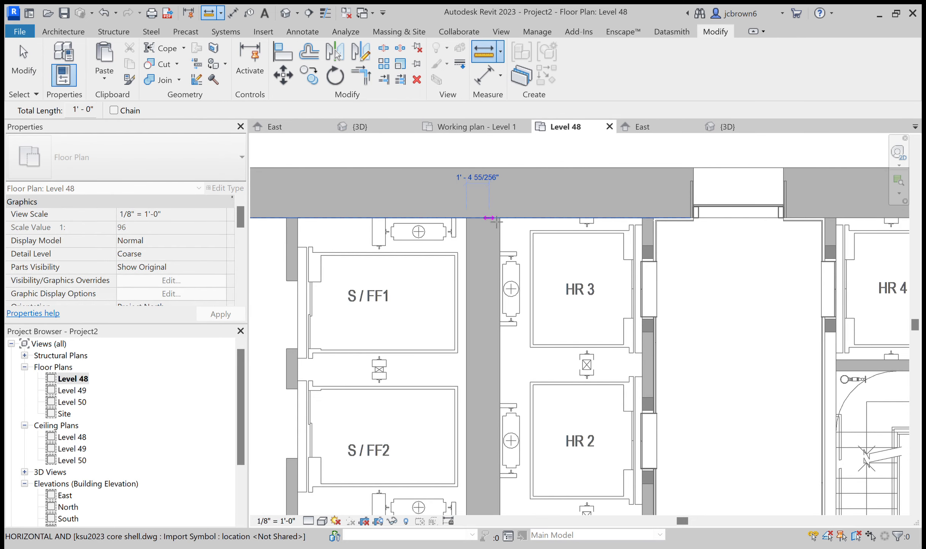
key(Escape)
key(Escape)
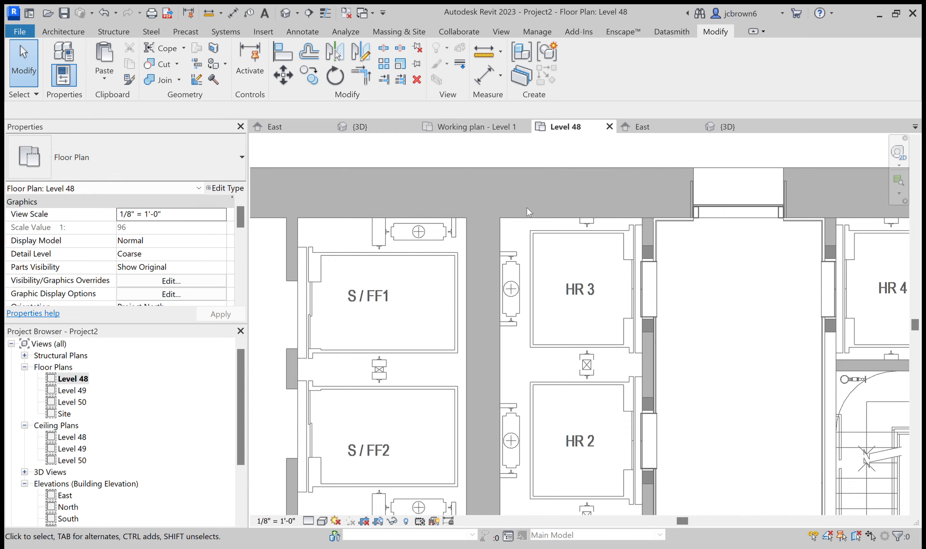
Measure the thickness of the west wall of the Electrical room.
scroll(552, 228, down, 4)
scroll(602, 259, down, 1)
middle_drag(598, 281, 554, 252)
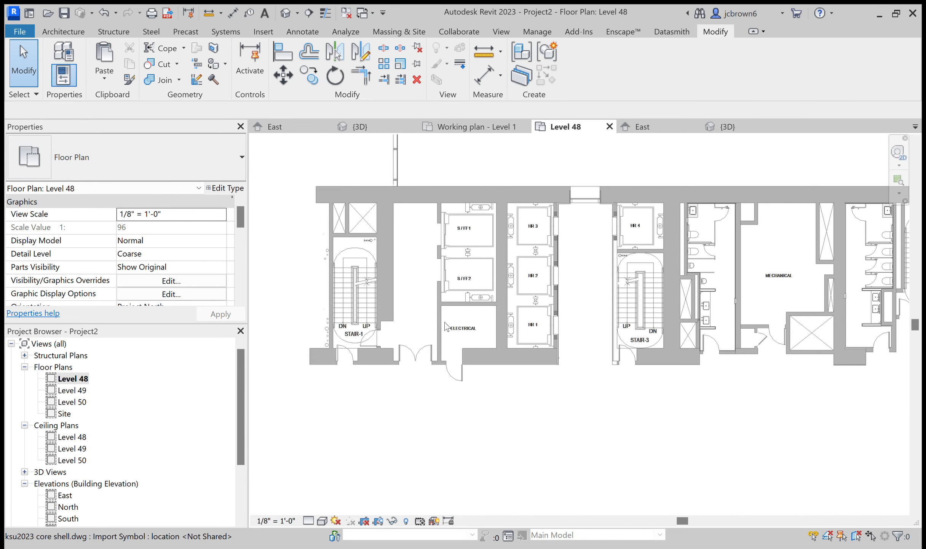
scroll(434, 331, up, 8)
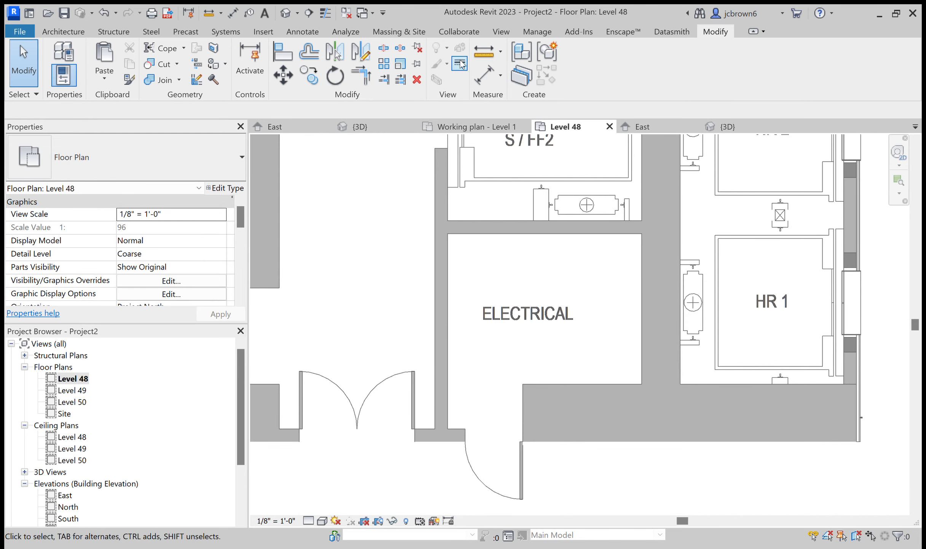
click(483, 52)
click(455, 239)
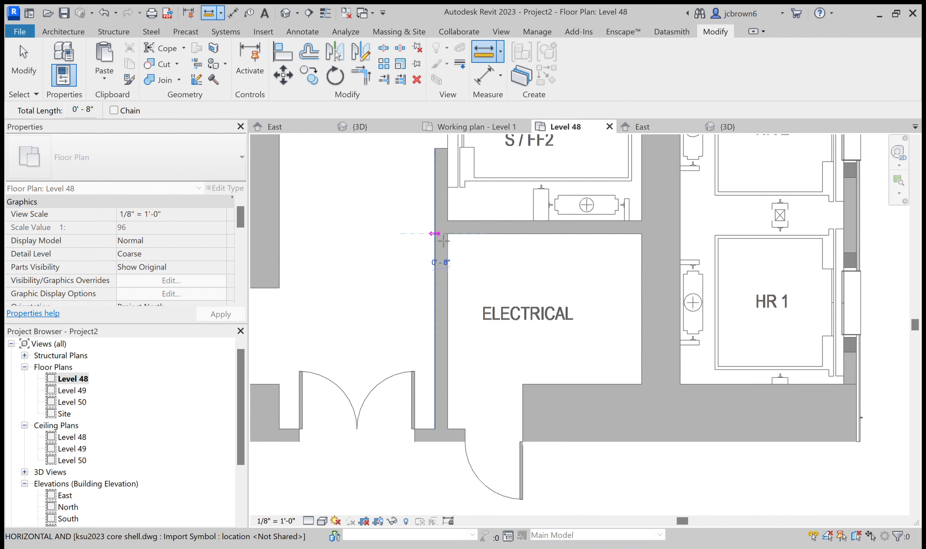
key(Escape)
key(Escape)
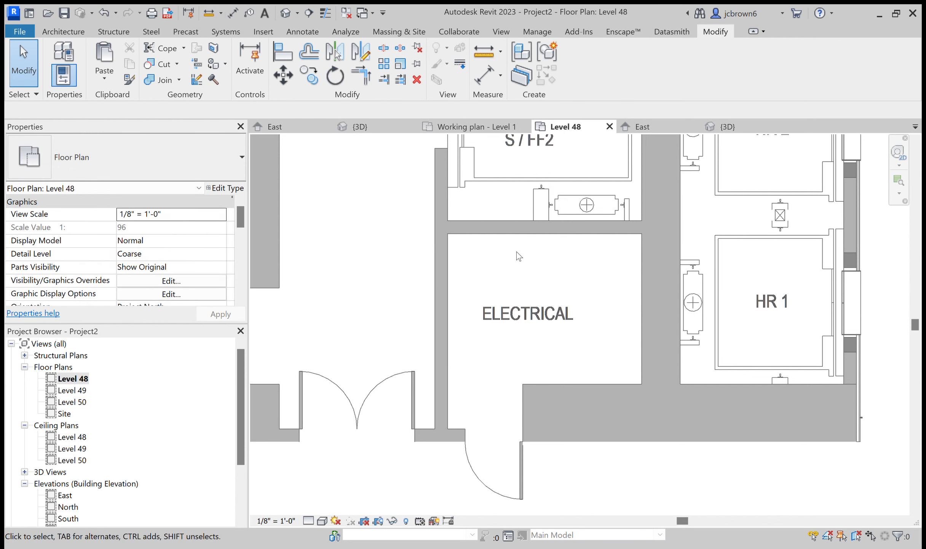
Start an architectural wall with the Basic Wall Generic - 8" Masonry type for the core.
scroll(517, 252, down, 3)
middle_drag(519, 267, 567, 326)
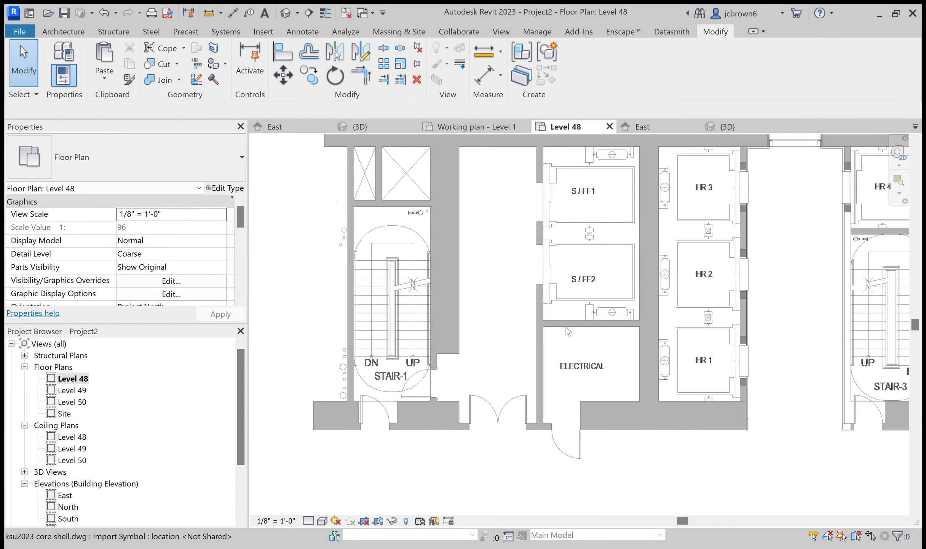
click(56, 34)
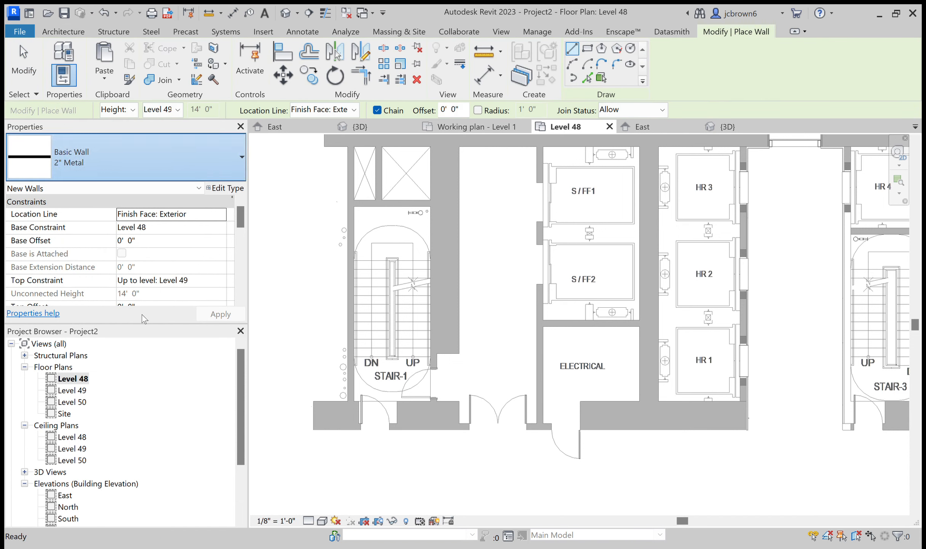
click(81, 286)
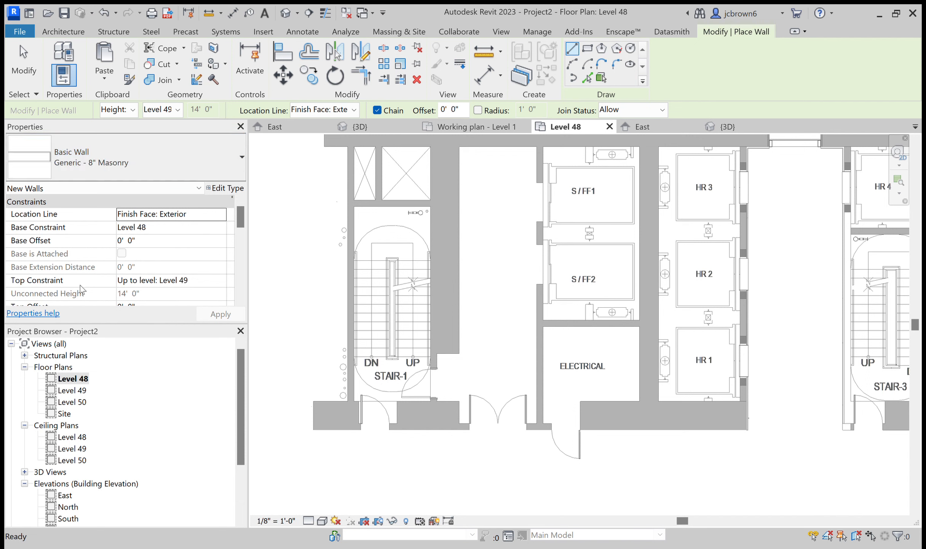
Create the Generic - 36" Masonry wall type and draw a wall about 117'-7" long along the core's entire north edge.
click(222, 191)
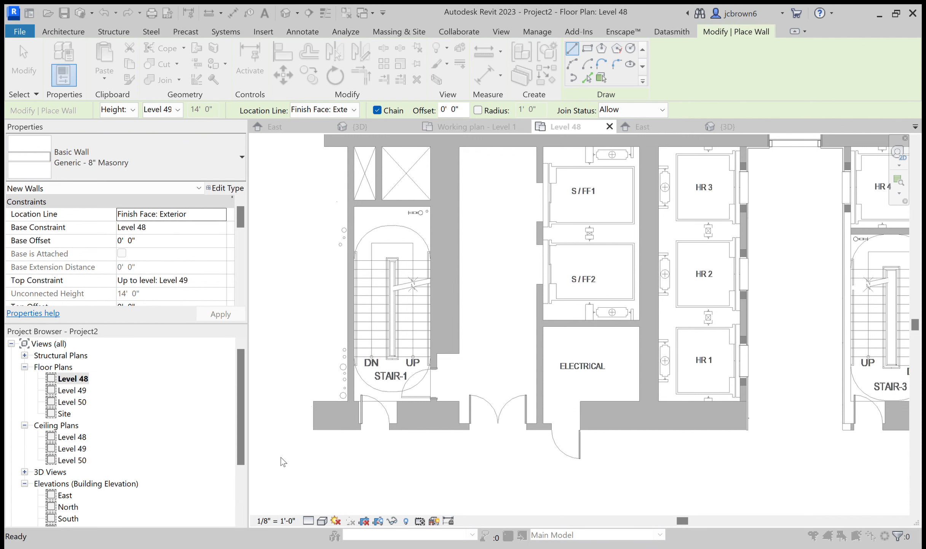
middle_drag(487, 359, 533, 409)
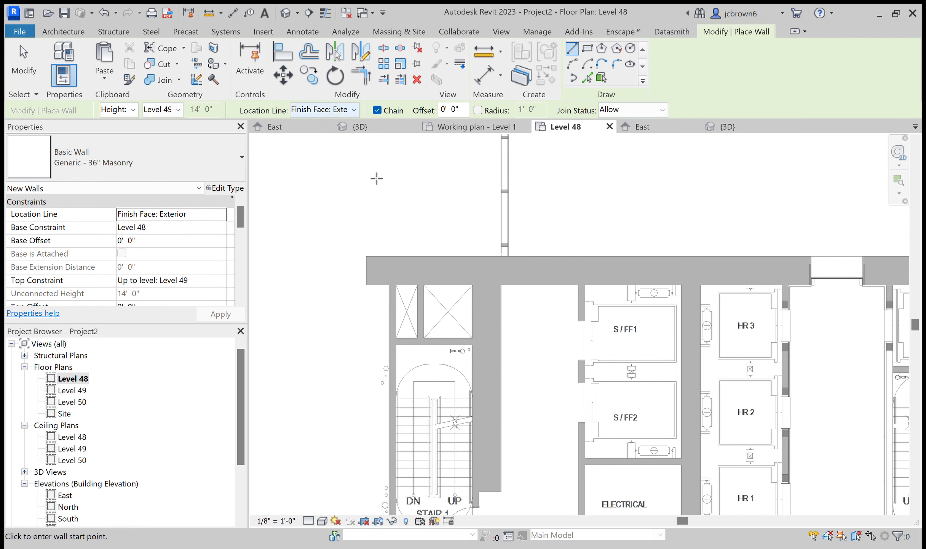
click(379, 262)
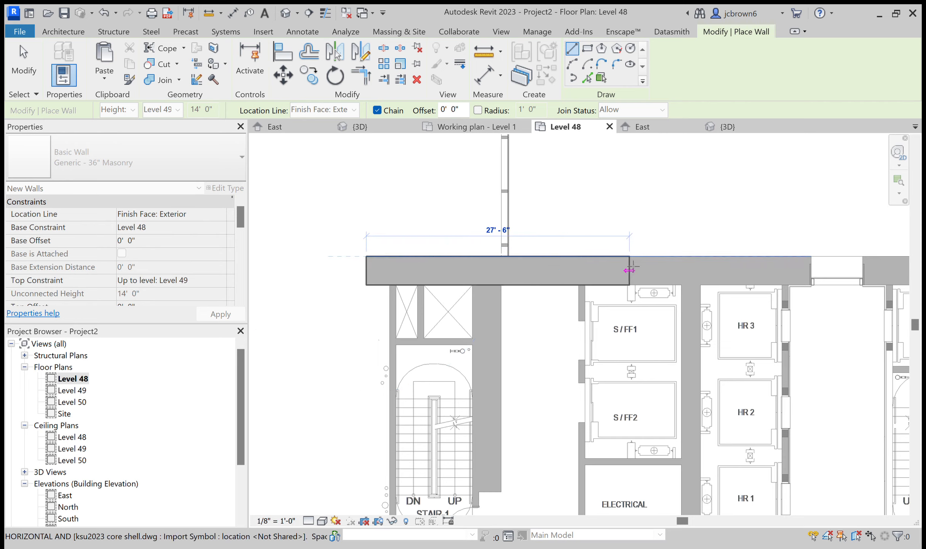
middle_drag(626, 265, 379, 260)
scroll(628, 276, down, 2)
middle_drag(610, 277, 445, 268)
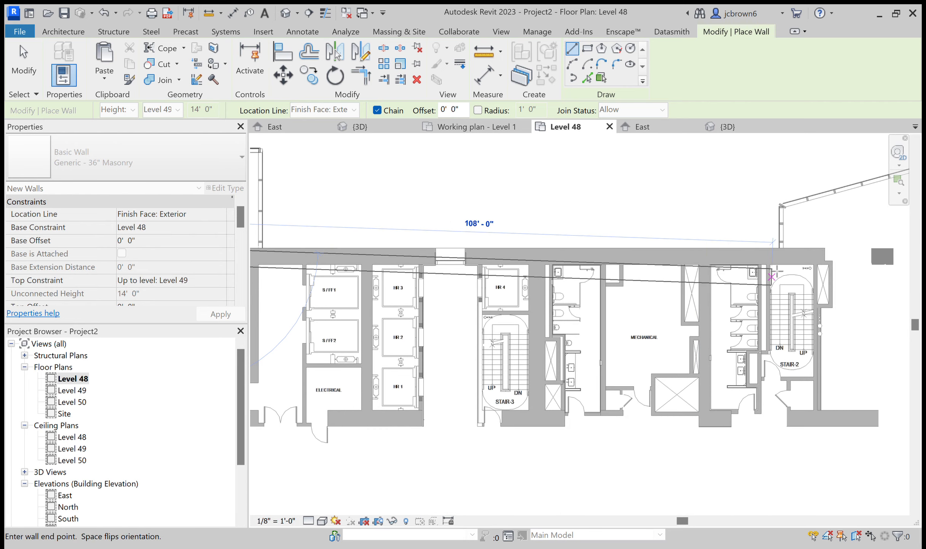
scroll(835, 250, up, 3)
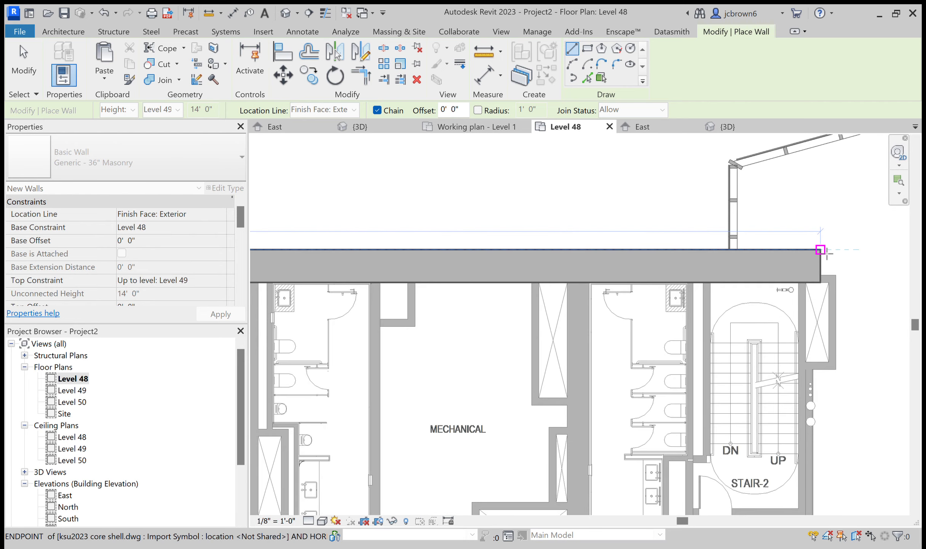
click(822, 251)
key(Escape)
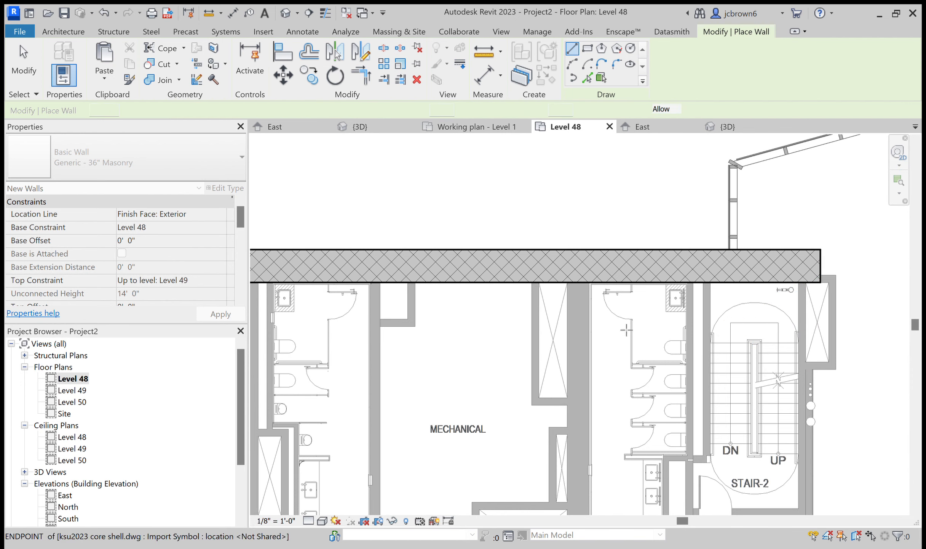
middle_drag(627, 330, 793, 339)
scroll(793, 338, down, 4)
scroll(481, 309, up, 10)
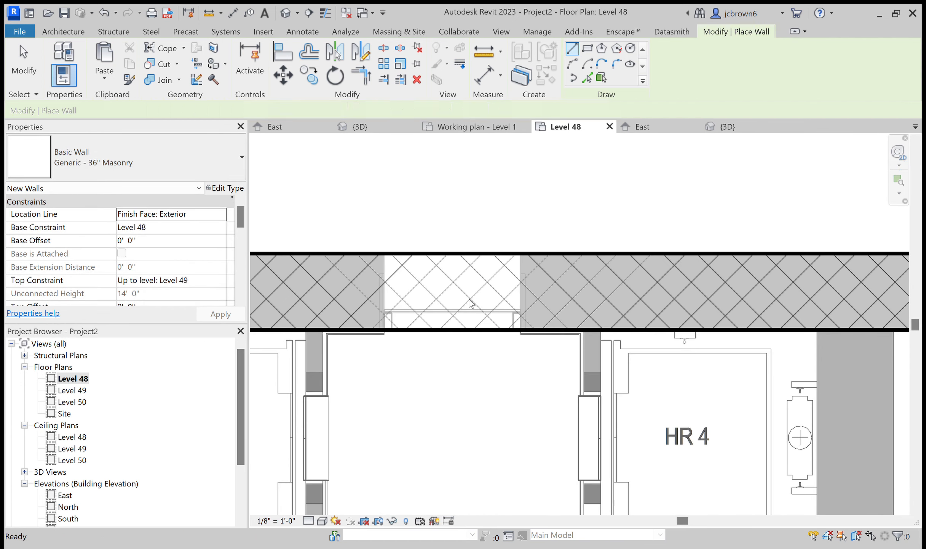
key(Escape)
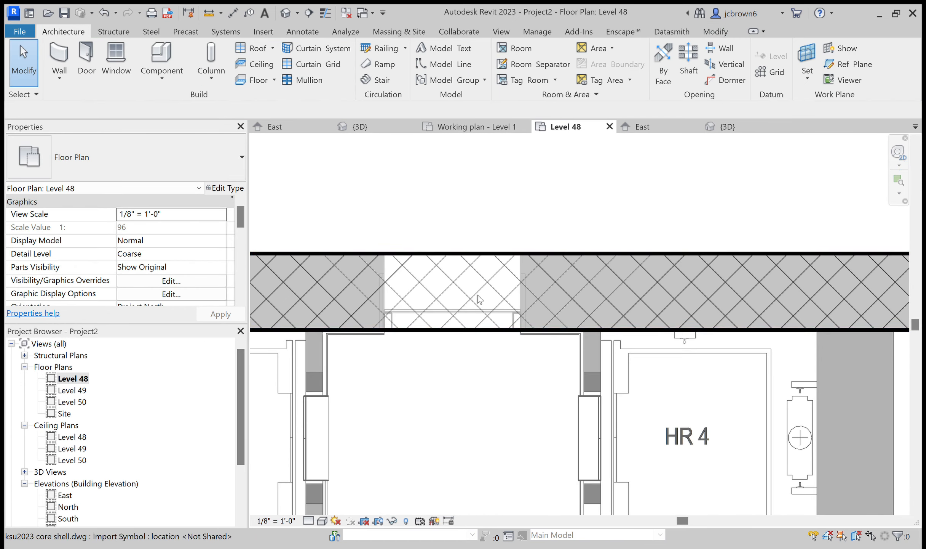
Create a new wall type named Generic - 36" Masonry with Drywall from the Generic - 36" Masonry type.
scroll(480, 299, down, 6)
middle_drag(453, 315, 600, 278)
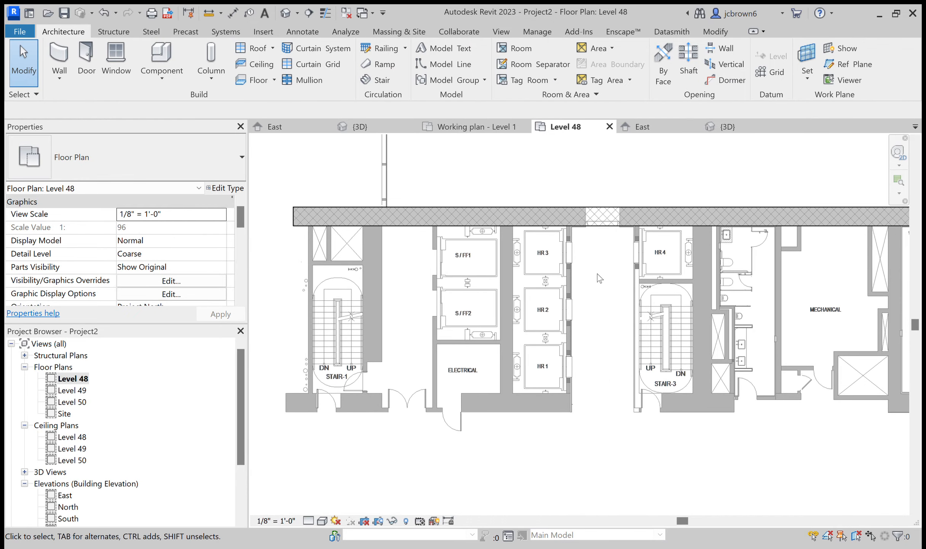
scroll(390, 248, up, 2)
middle_drag(389, 248, 564, 207)
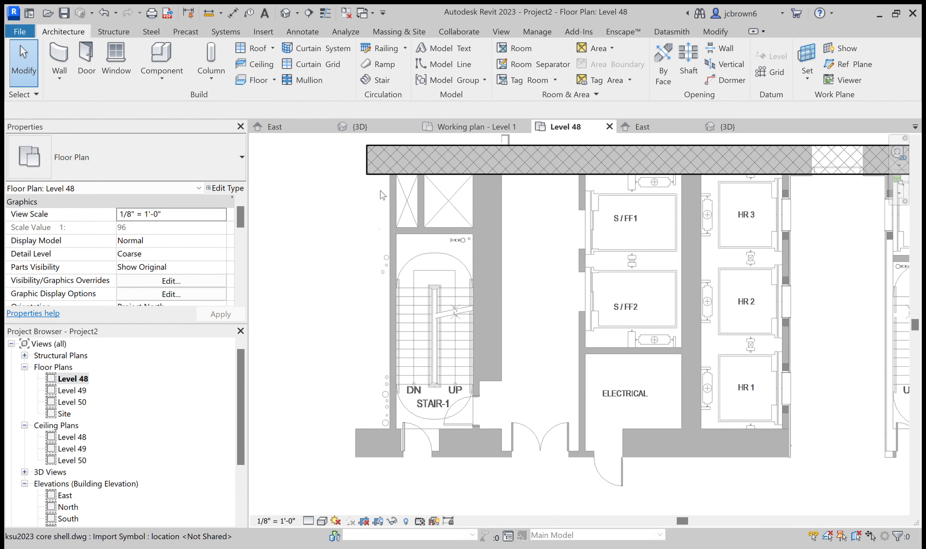
scroll(381, 192, down, 3)
middle_drag(400, 162, 430, 225)
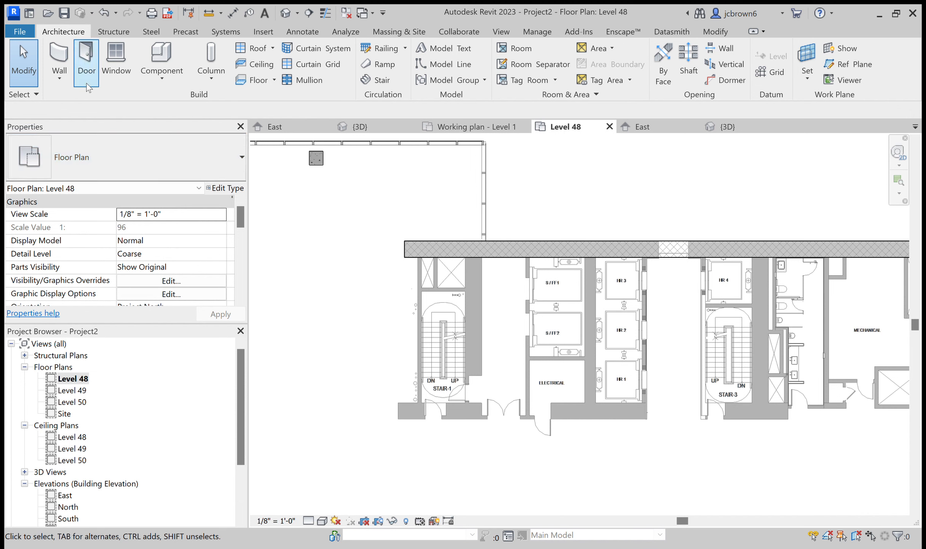
click(63, 86)
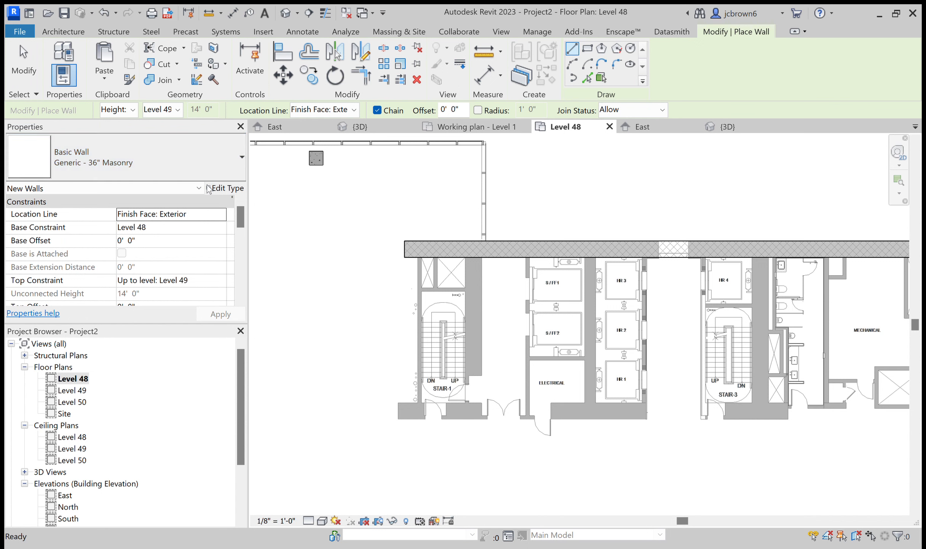
click(224, 188)
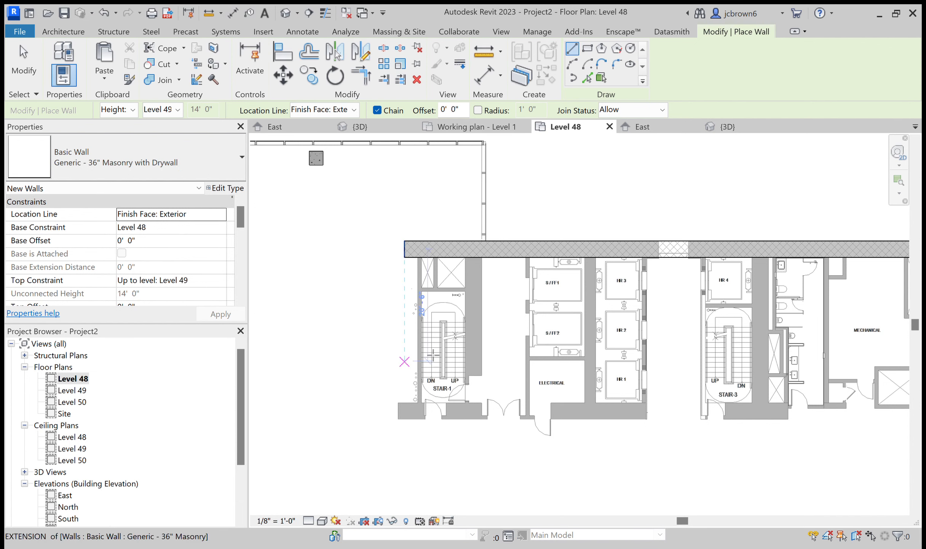
Leave wall placement and examine the north core wall in the 3D view from its exterior and interior sides.
click(747, 131)
scroll(668, 367, up, 5)
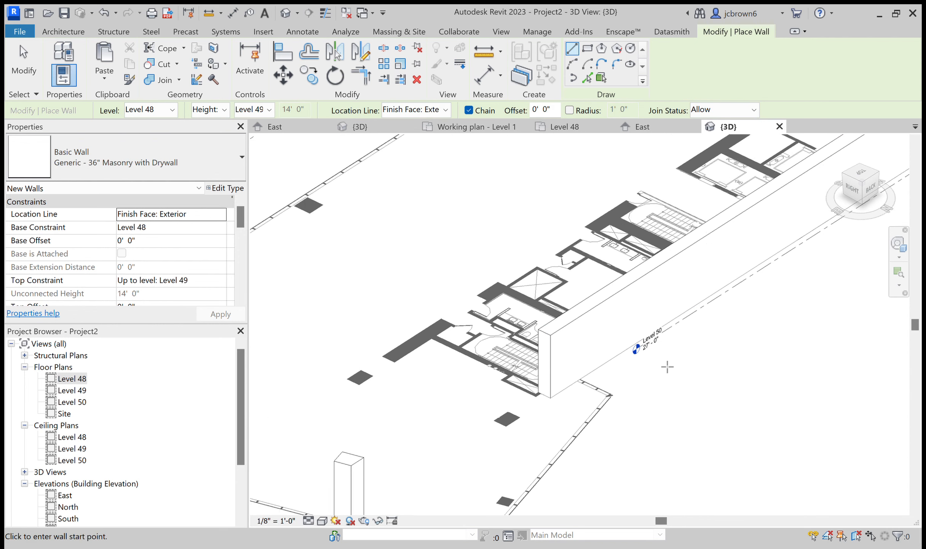
scroll(668, 367, up, 1)
key(Escape)
key(Escape)
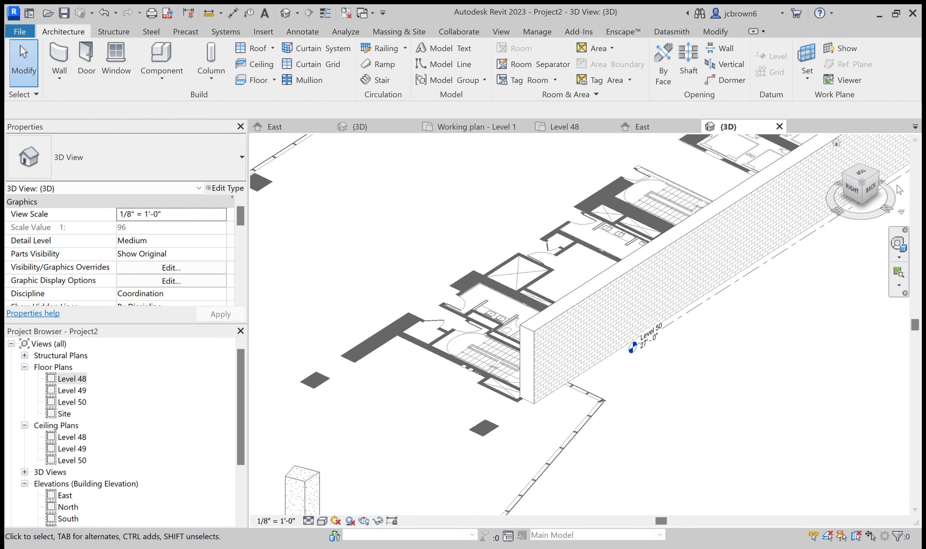
click(899, 244)
drag(705, 346, 253, 331)
scroll(132, 232, down, 4)
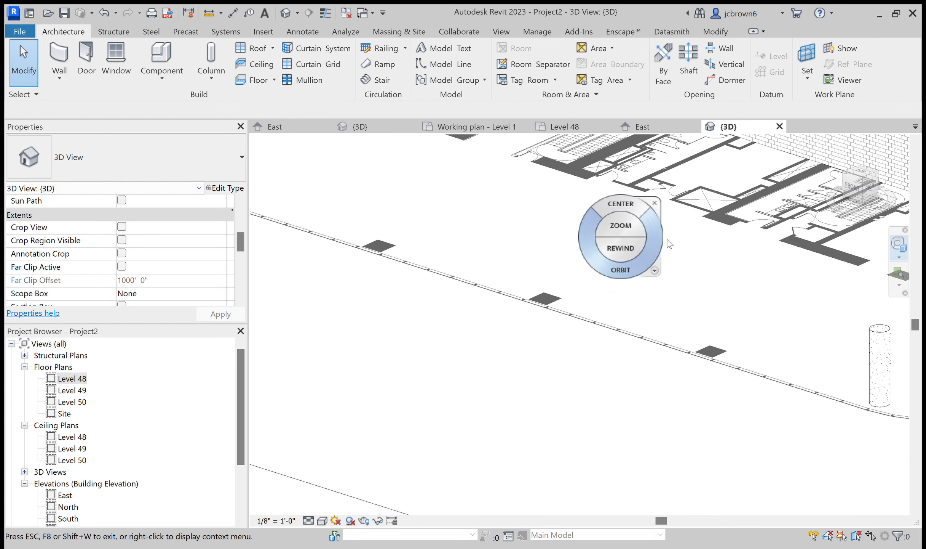
scroll(614, 283, down, 3)
middle_drag(619, 275, 552, 358)
scroll(552, 358, down, 1)
key(Escape)
Change the north core wall's type to Generic - 36" Masonry with Drywall and check its exterior face.
click(635, 248)
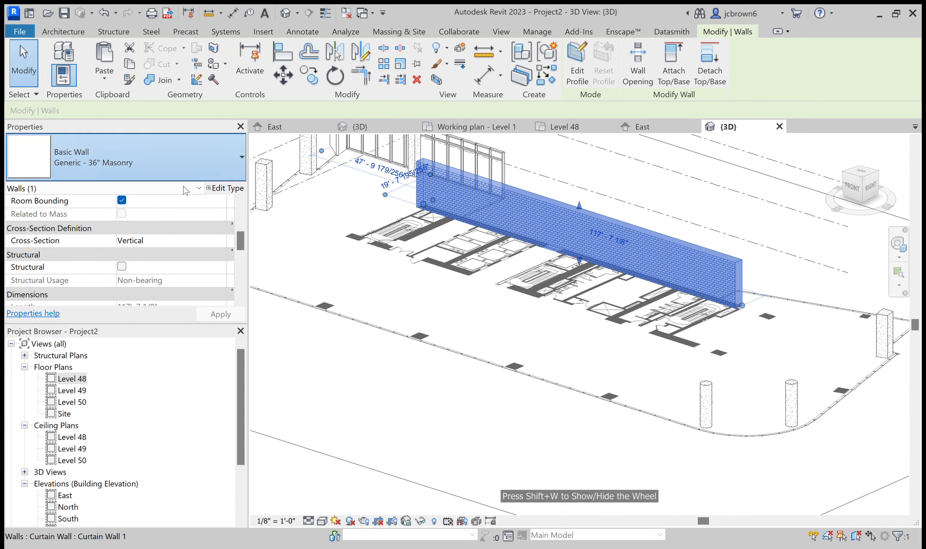
scroll(147, 231, down, 1)
click(455, 443)
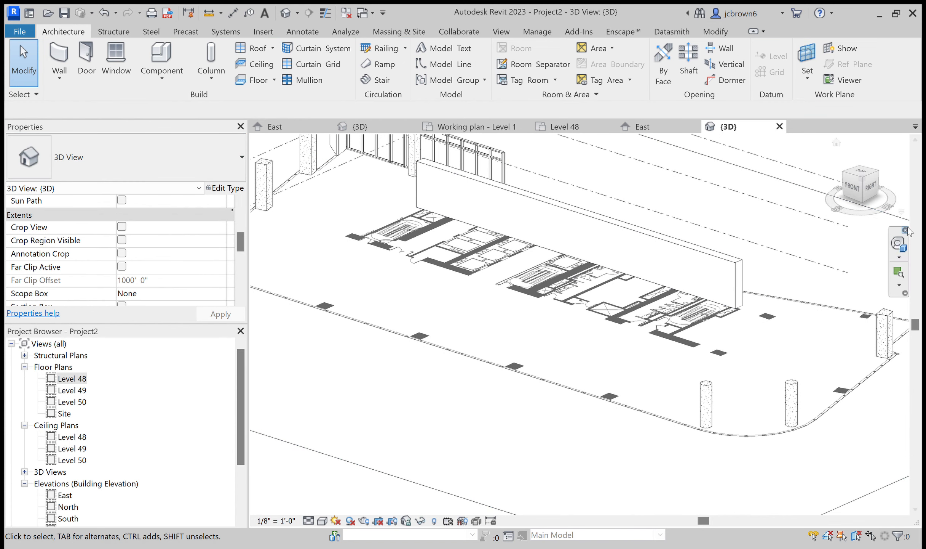
click(899, 244)
mouse_move(783, 345)
mouse_down()
mouse_move(666, 360)
mouse_move(575, 350)
mouse_up()
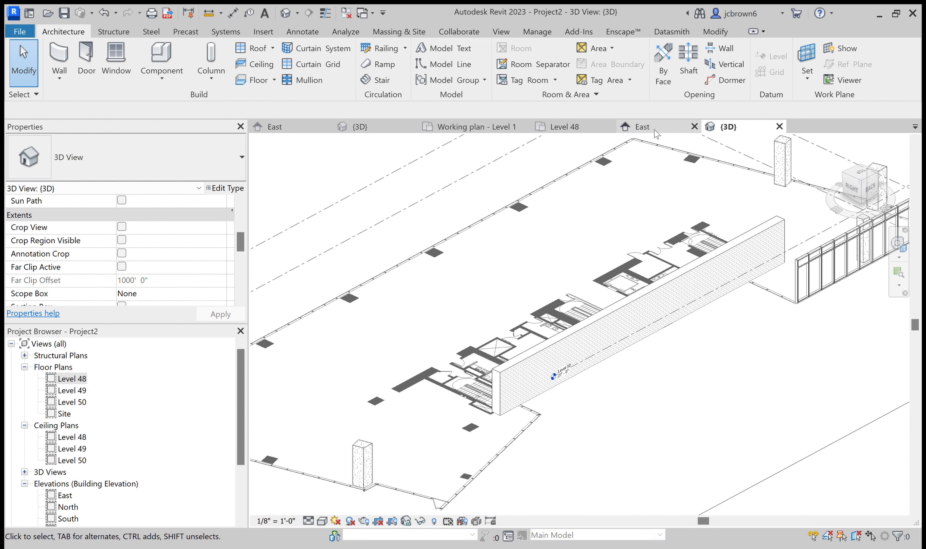
Return to the Level 48 plan and examine the core walls around the stairs, elevator shafts and Electrical room.
click(559, 128)
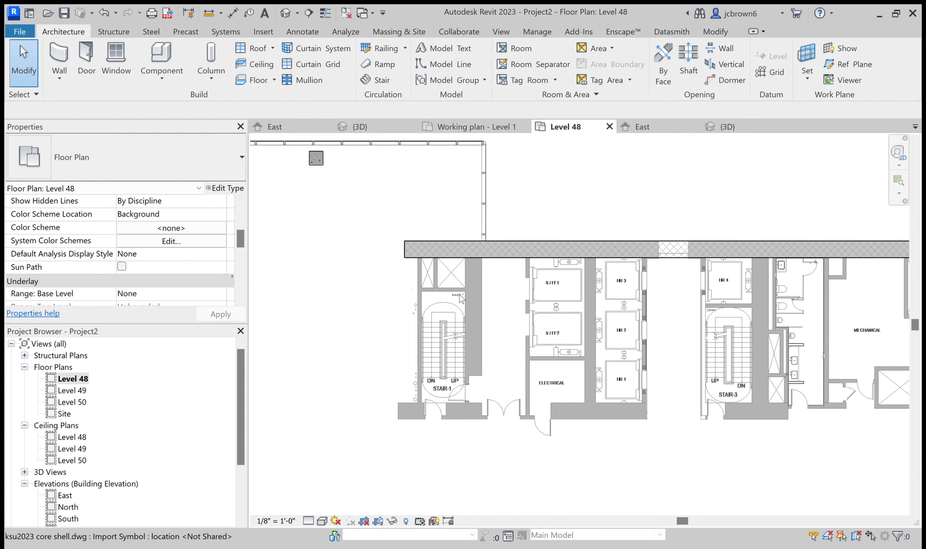
scroll(393, 295, up, 2)
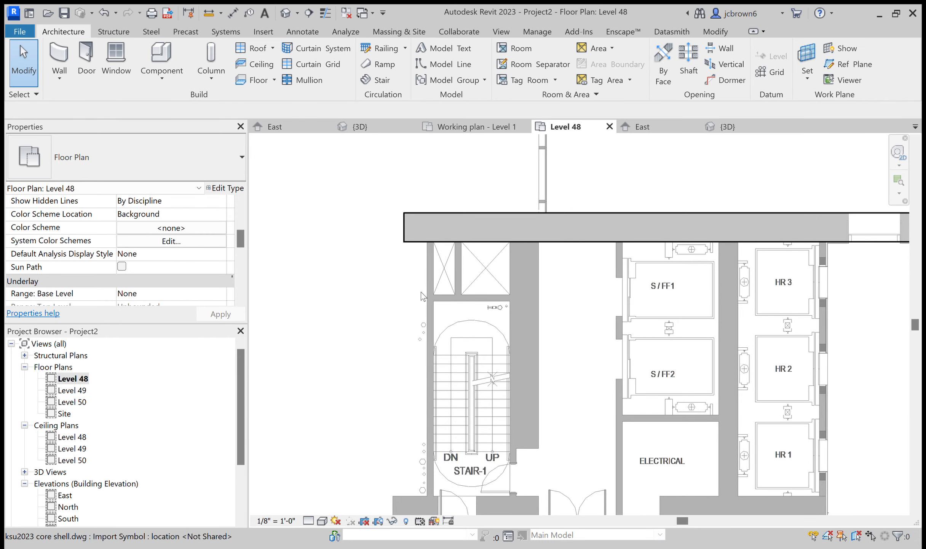
scroll(392, 358, down, 2)
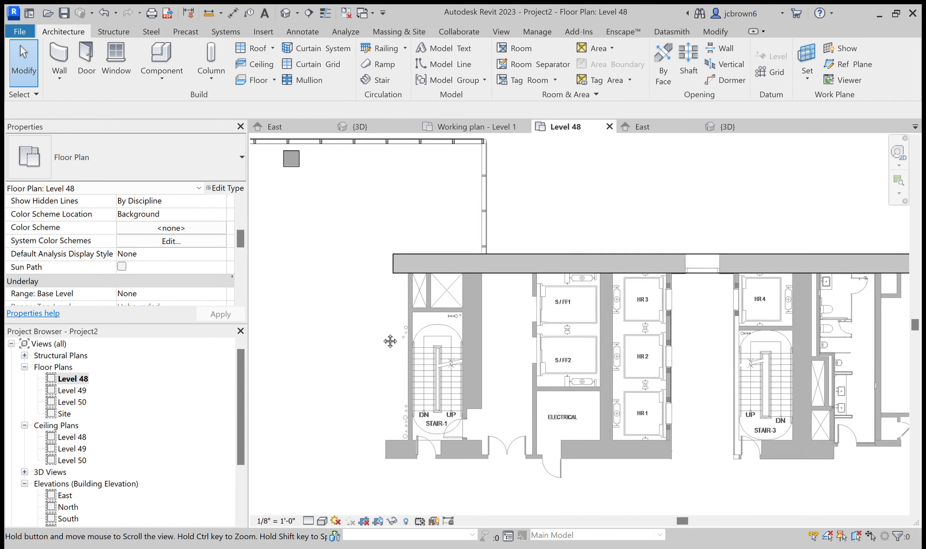
middle_drag(389, 343, 423, 323)
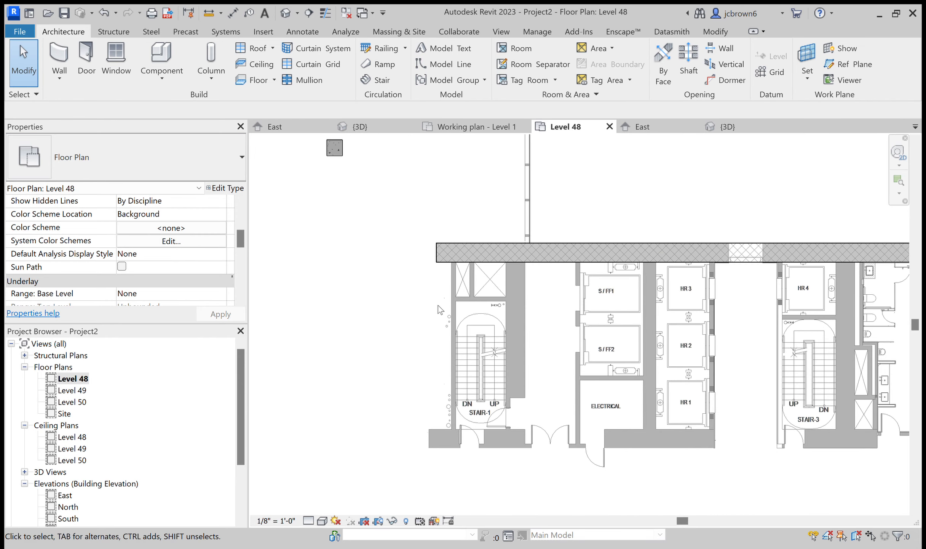
scroll(541, 305, up, 2)
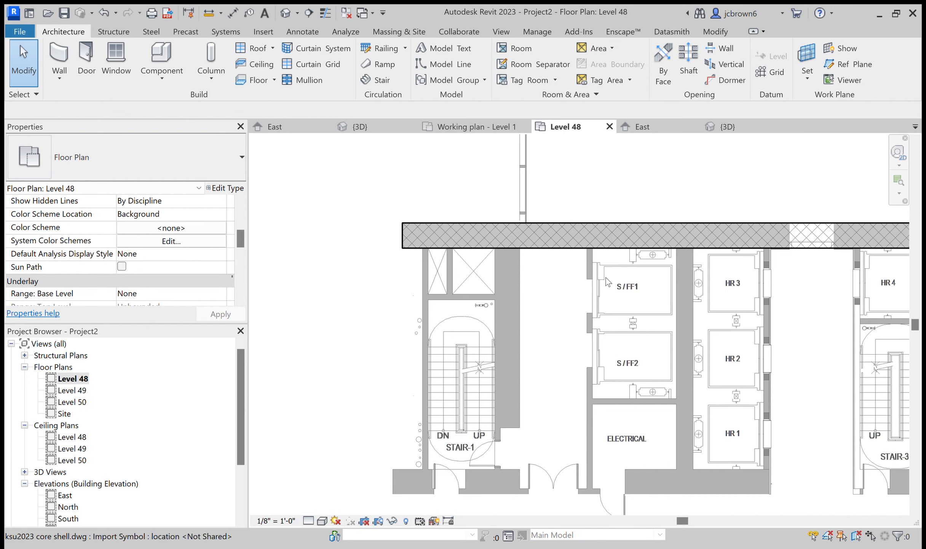
mouse_move(745, 356)
middle_down()
mouse_move(714, 343)
mouse_move(507, 322)
middle_up()
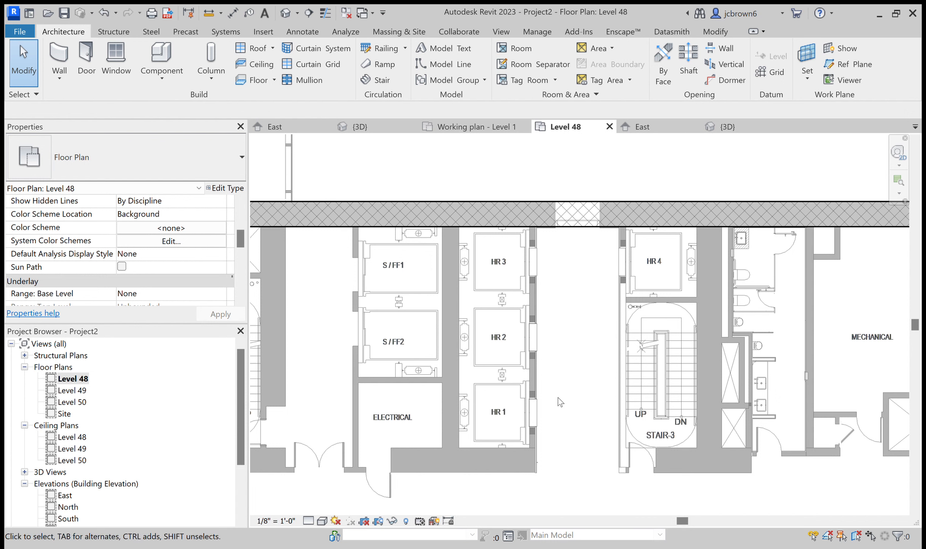
scroll(566, 374, down, 2)
middle_drag(562, 381, 674, 358)
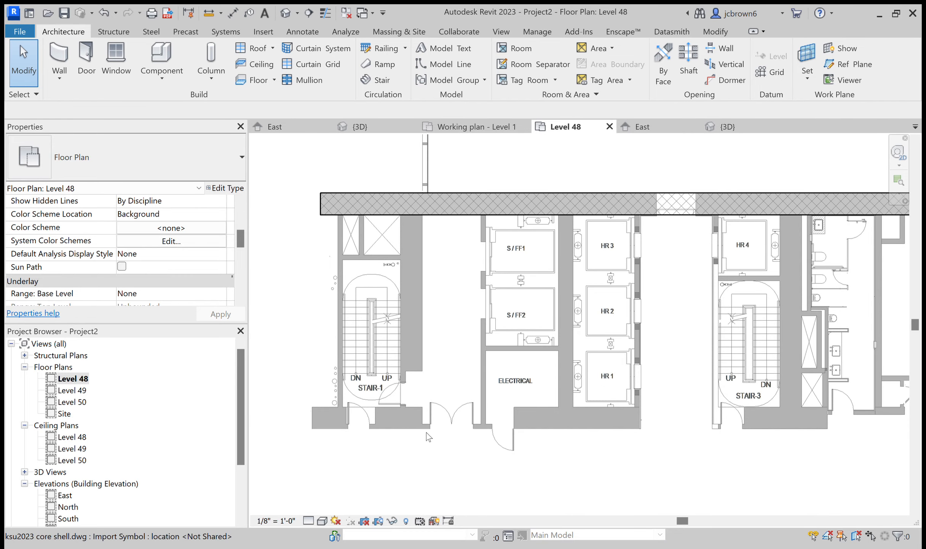
Draw a Generic - 36" Masonry with Drywall wall along the thick south wall of Stair-1, from its west end to its east corner.
scroll(423, 426, up, 2)
middle_drag(418, 420, 525, 394)
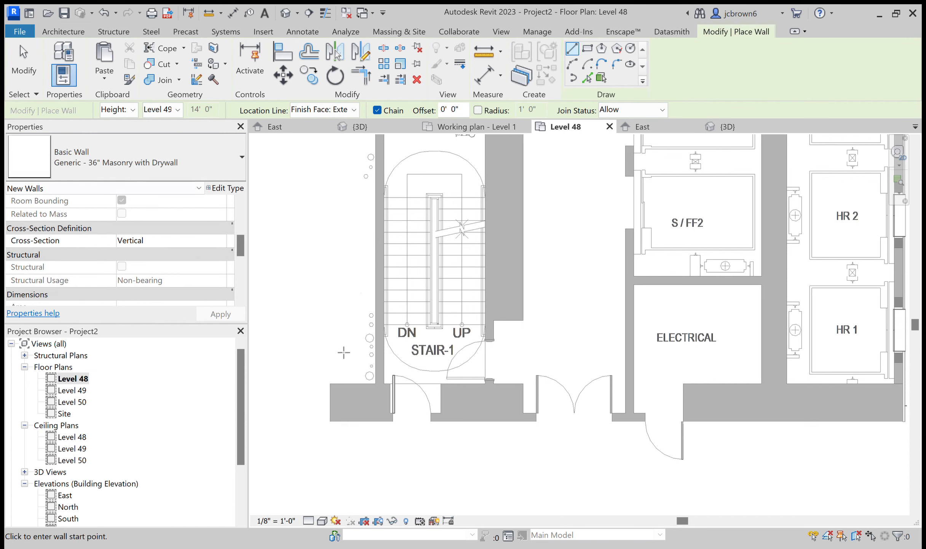
click(329, 381)
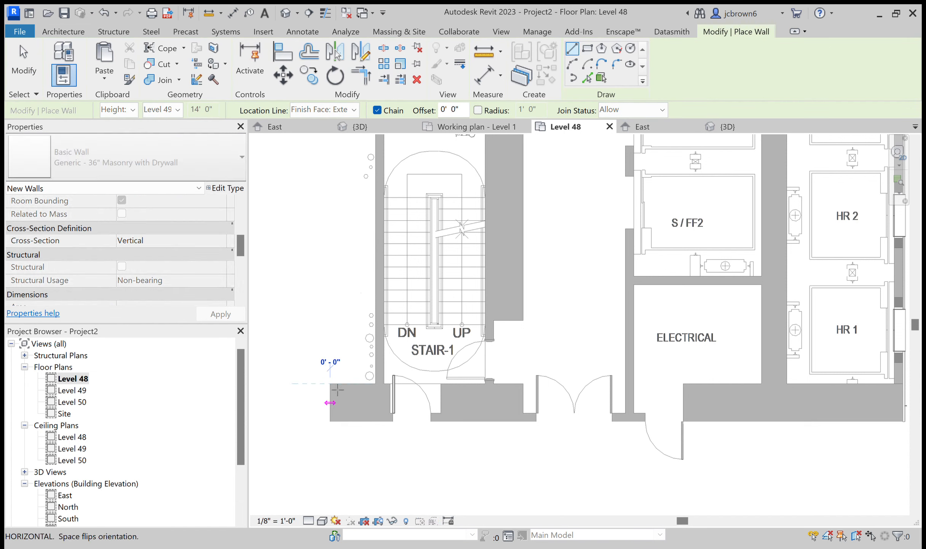
click(523, 384)
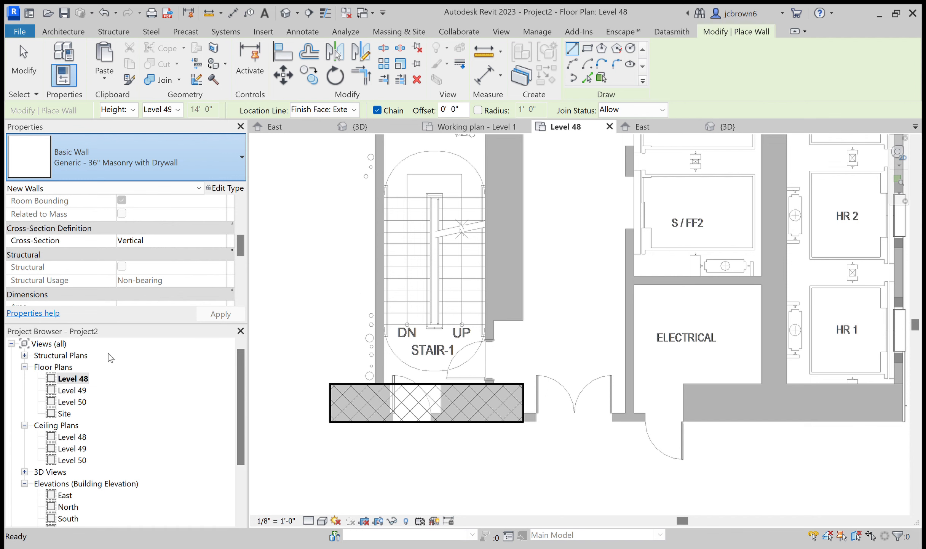
Draw a Generic - 8" Masonry wall about 9'-8" long from the thick Stair-1 wall across the double doors to the Electrical room door.
scroll(648, 438, up, 4)
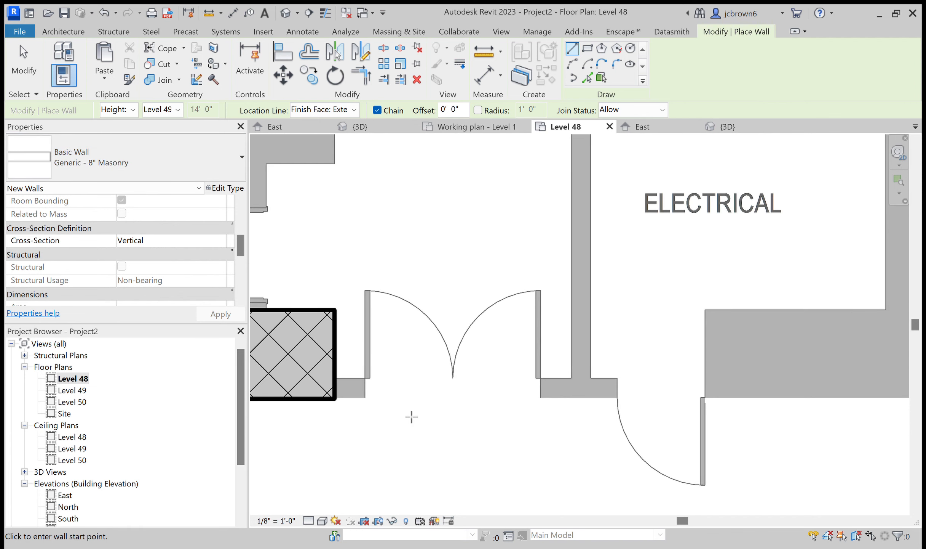
click(338, 386)
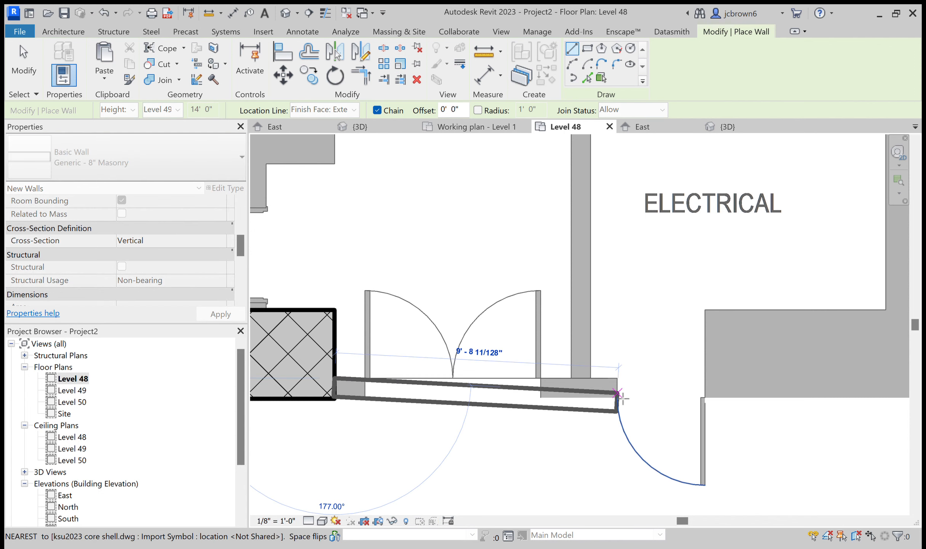
click(623, 385)
key(Escape)
key(Escape)
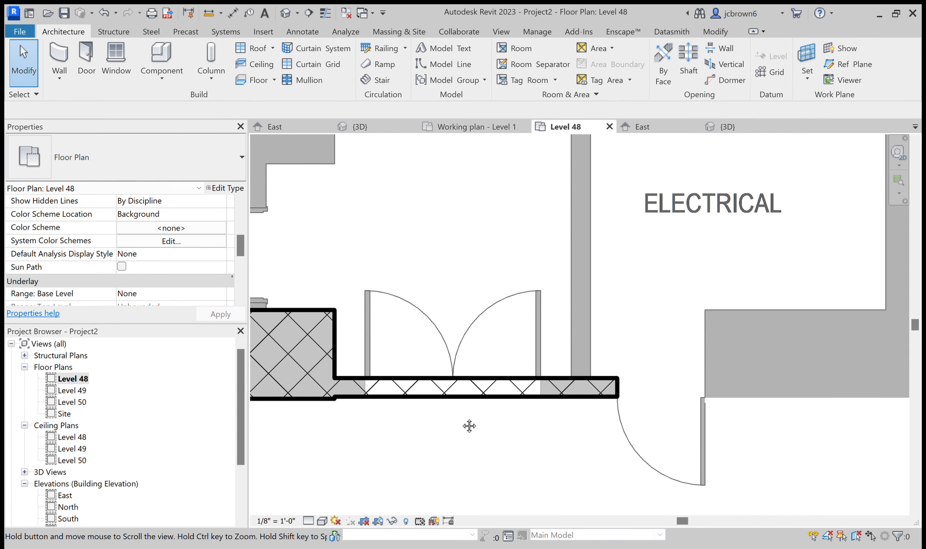
Change the thin 8" wall across the double doors beside Stair-1 to the Generic - 8" Masonry with Drywall type.
middle_drag(461, 418, 671, 372)
scroll(671, 372, down, 1)
scroll(583, 365, up, 2)
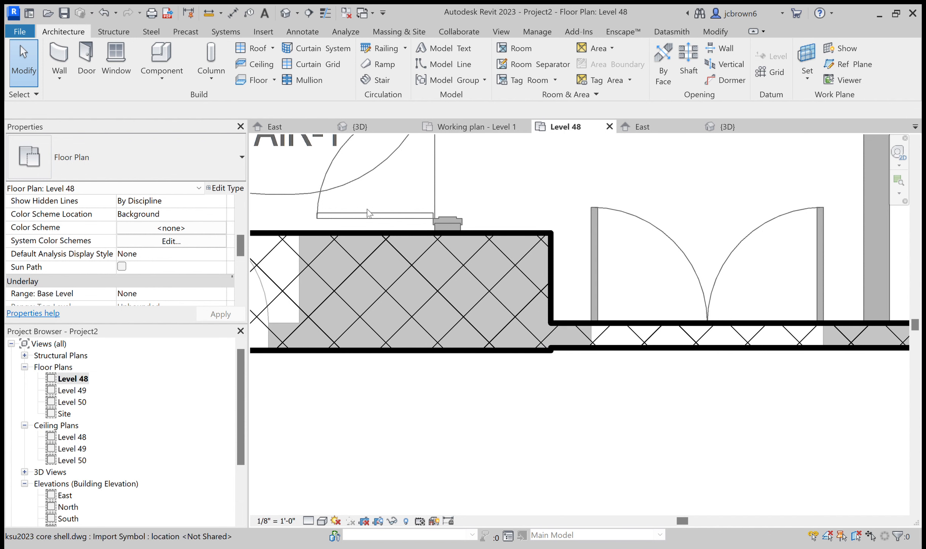
click(626, 343)
click(600, 372)
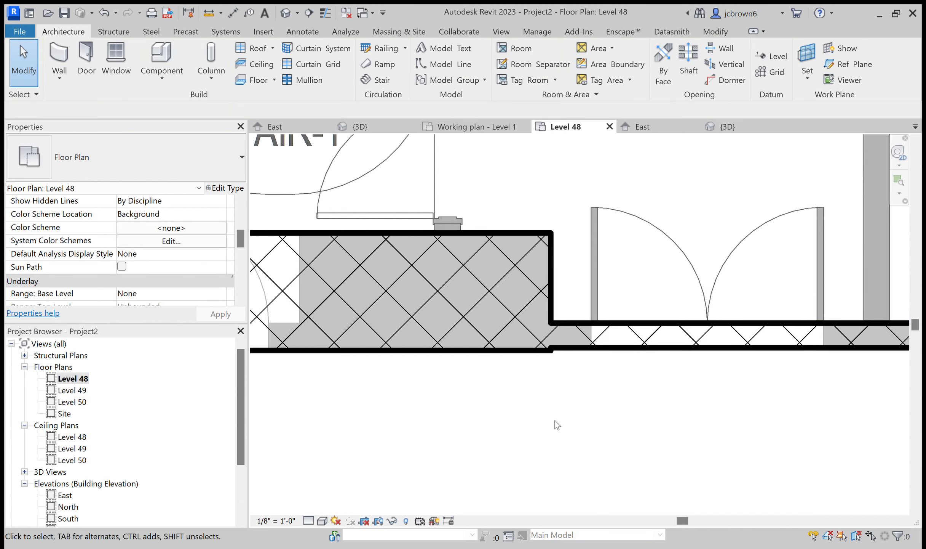
click(534, 350)
click(565, 349)
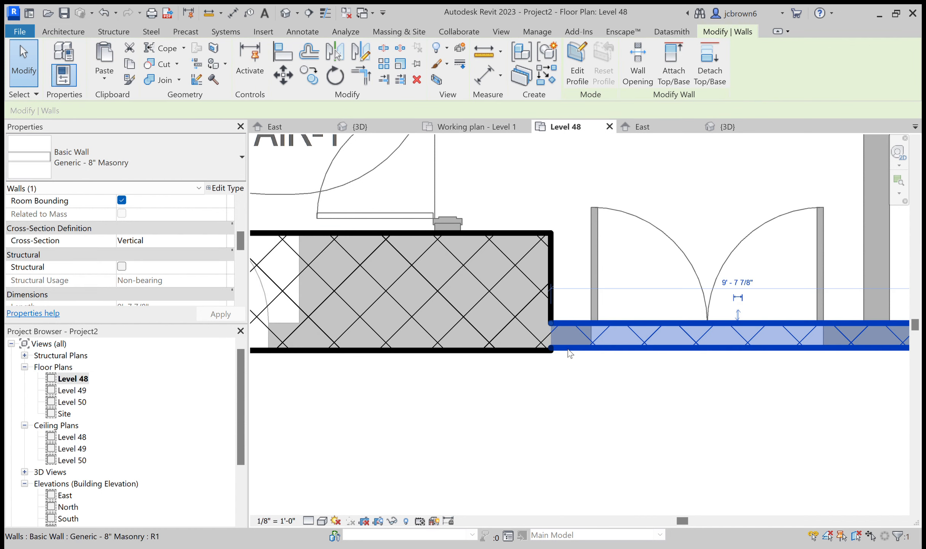
click(231, 188)
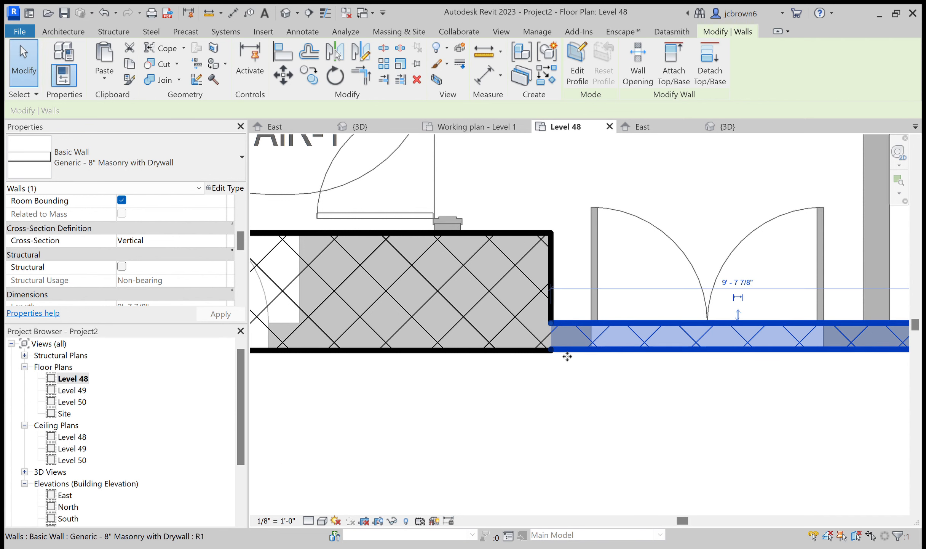
click(587, 358)
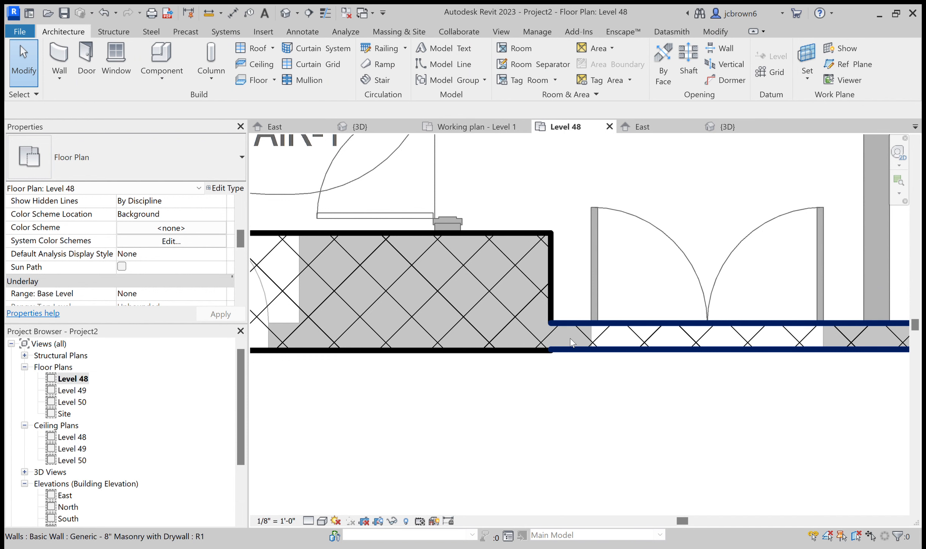
Align the thin masonry wall's outer south face with the outer face of the thick Stair-1 wall.
scroll(571, 338, up, 5)
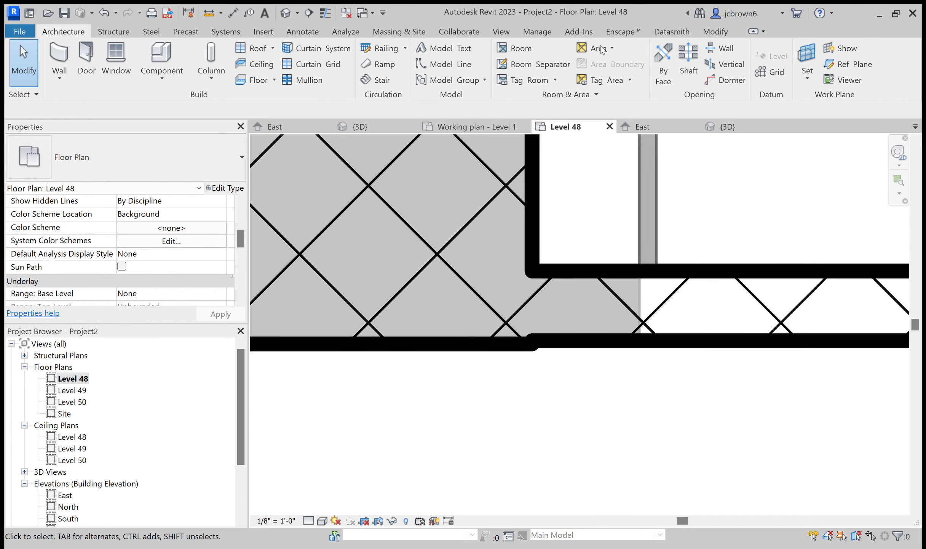
click(714, 32)
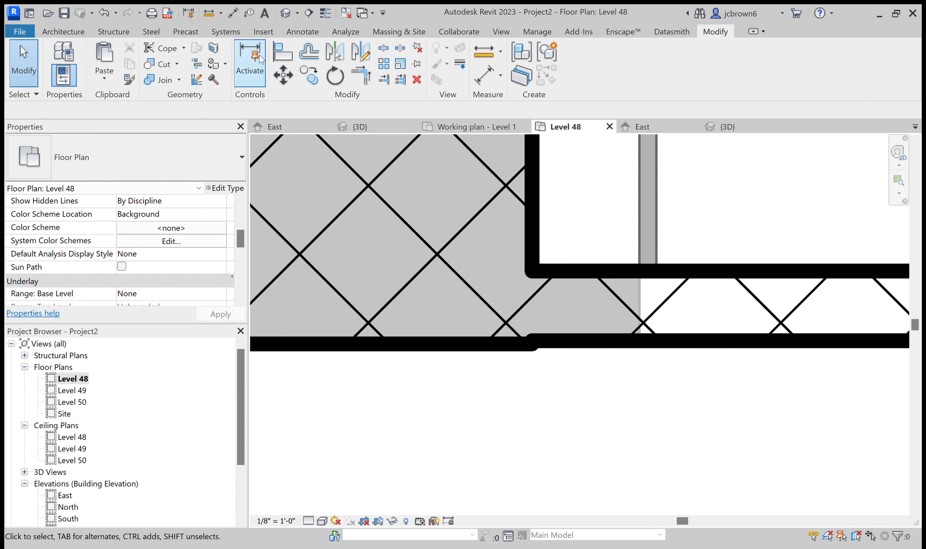
click(284, 53)
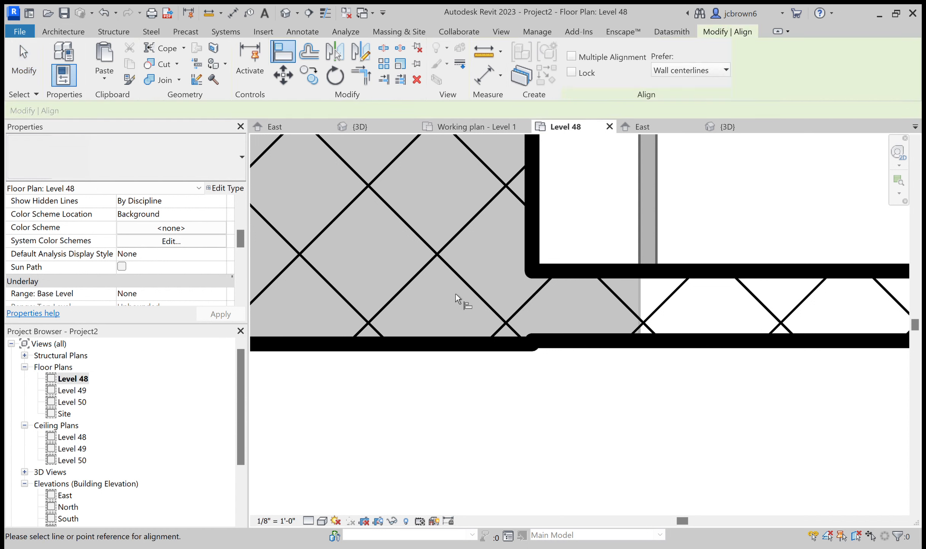
click(493, 345)
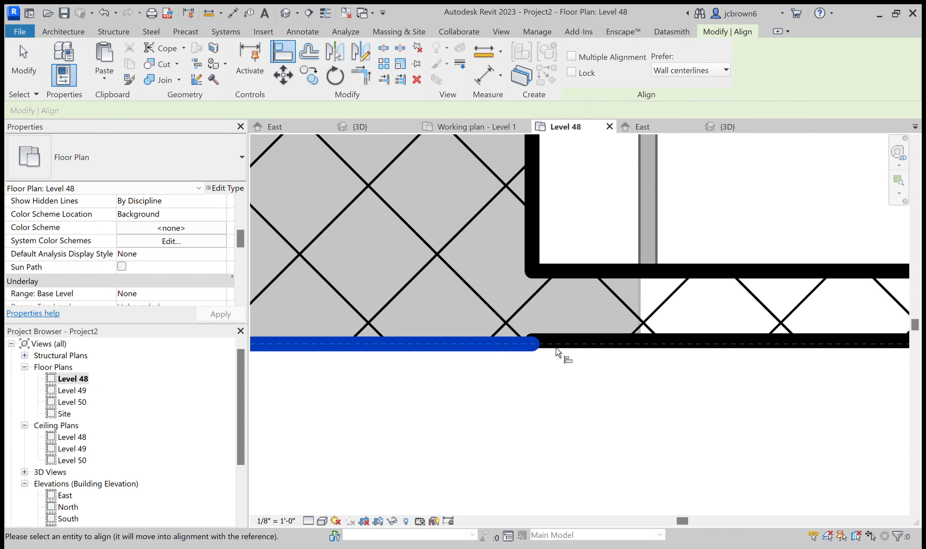
click(571, 337)
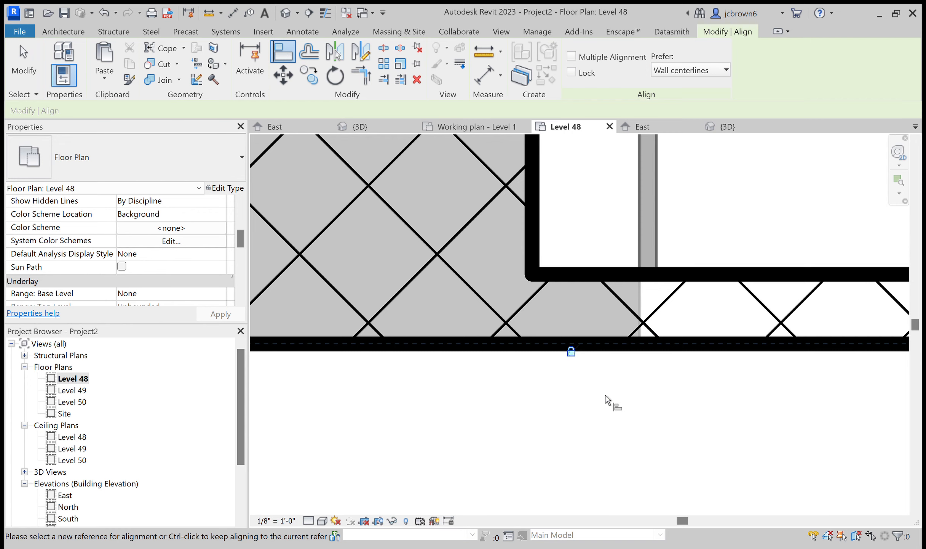
Examine the Level 48 core from the aligned Stair-1 walls across the Electrical room and elevator shafts to the restrooms.
scroll(616, 405, down, 3)
middle_drag(625, 416, 487, 370)
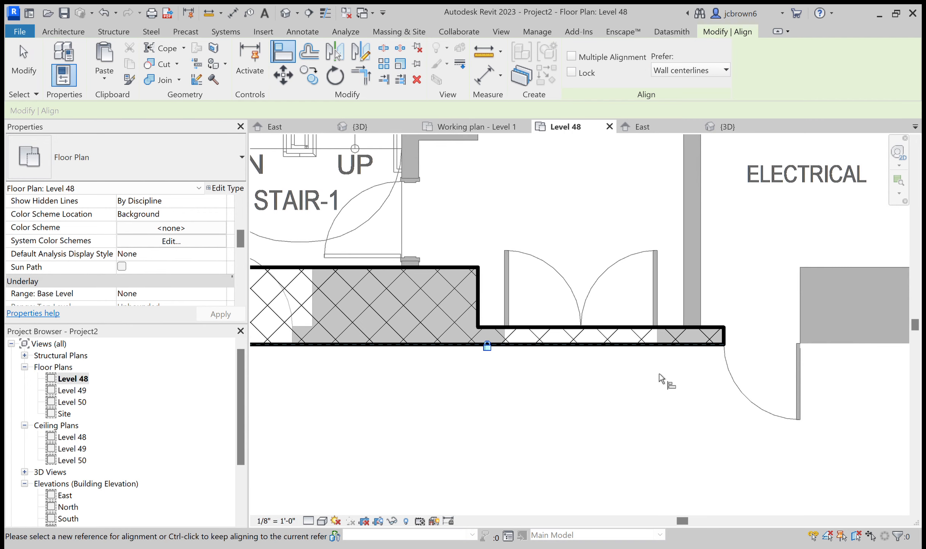
middle_drag(540, 381, 535, 426)
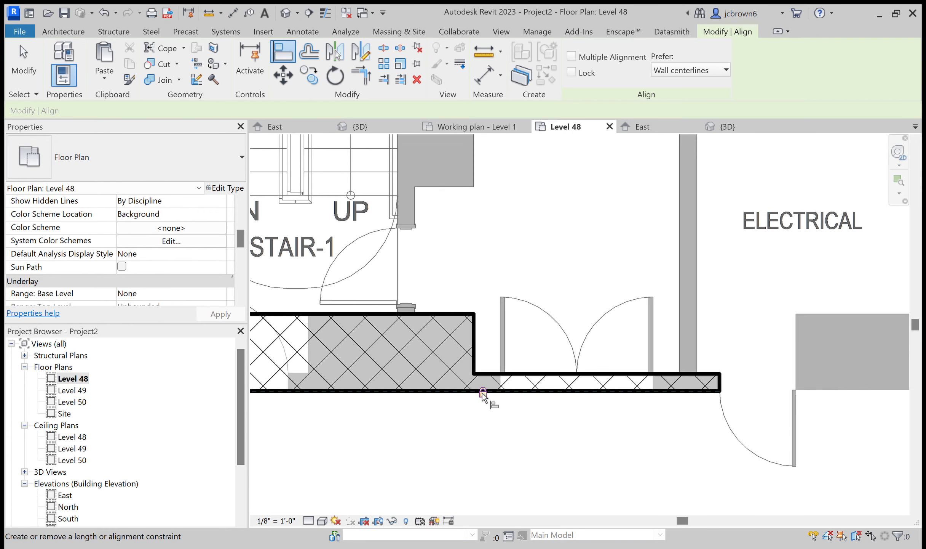
scroll(481, 394, down, 3)
middle_drag(532, 410, 643, 413)
middle_drag(661, 364, 483, 380)
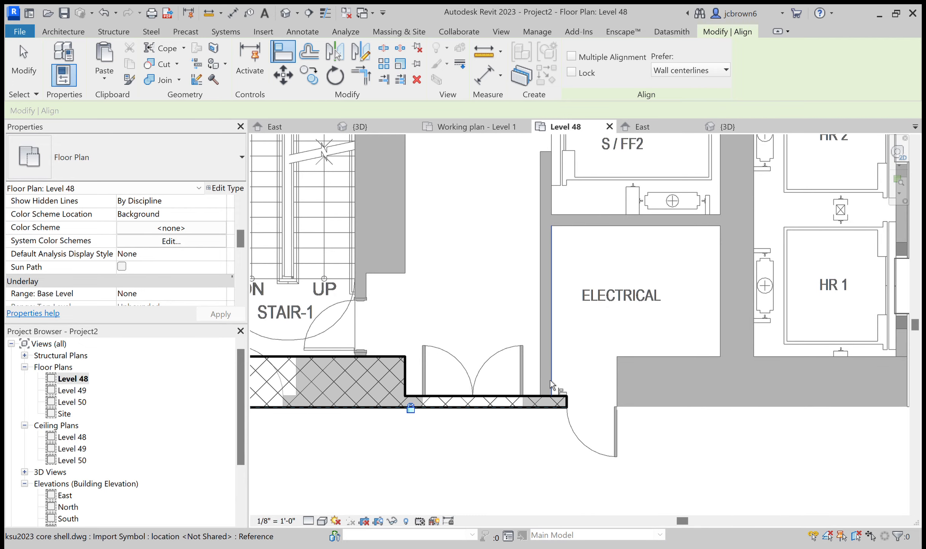
scroll(533, 345, down, 3)
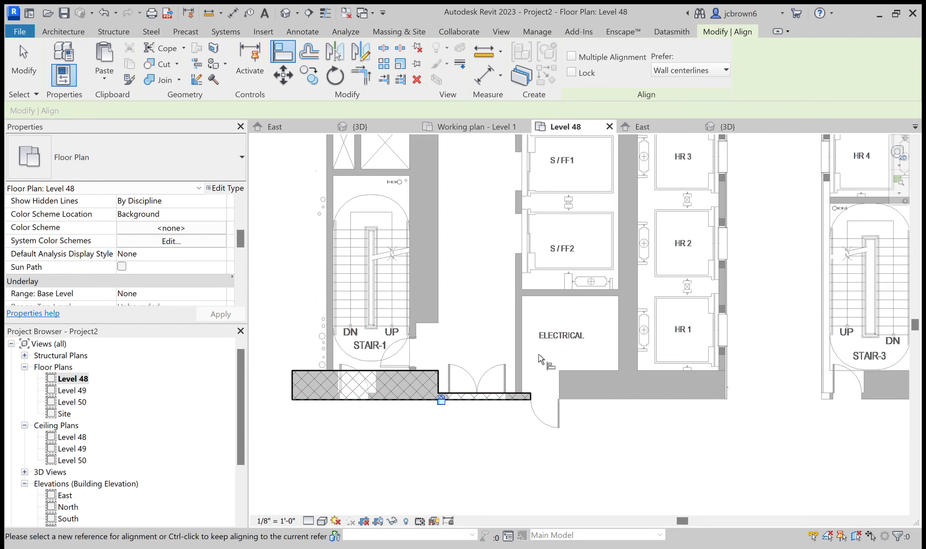
middle_drag(539, 354, 503, 361)
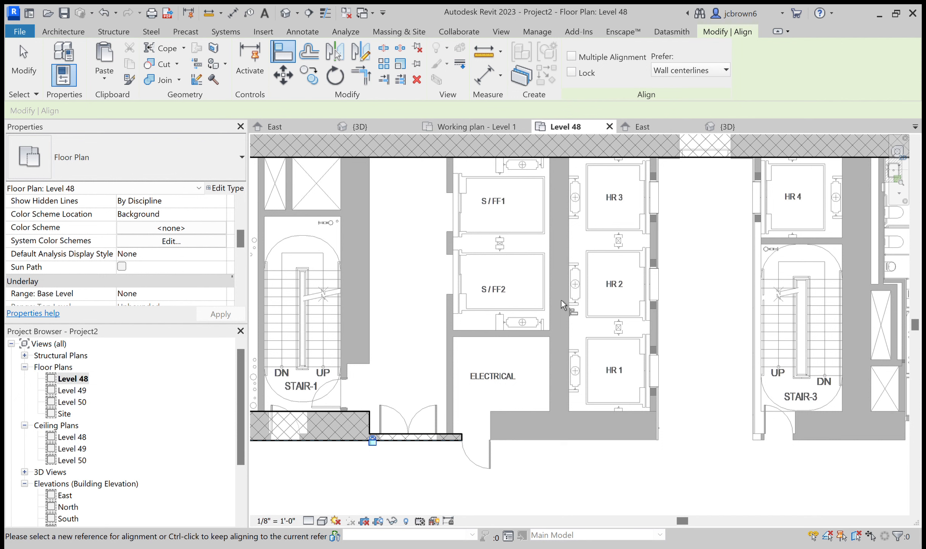
middle_drag(697, 309, 498, 325)
scroll(641, 308, up, 6)
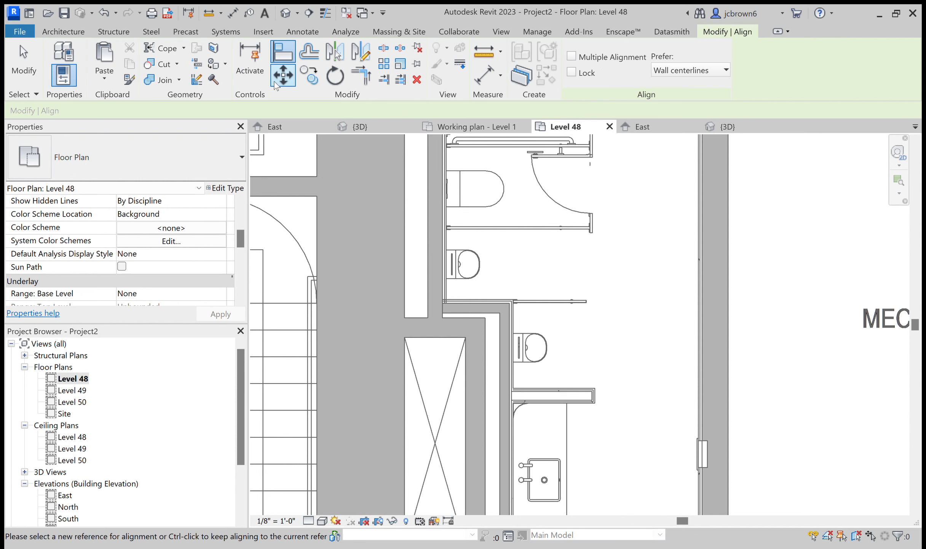
Start a new wall using the Interior - 5 1/2" Partition (1-hr) type for the restroom beside Stair-3.
click(70, 33)
click(61, 57)
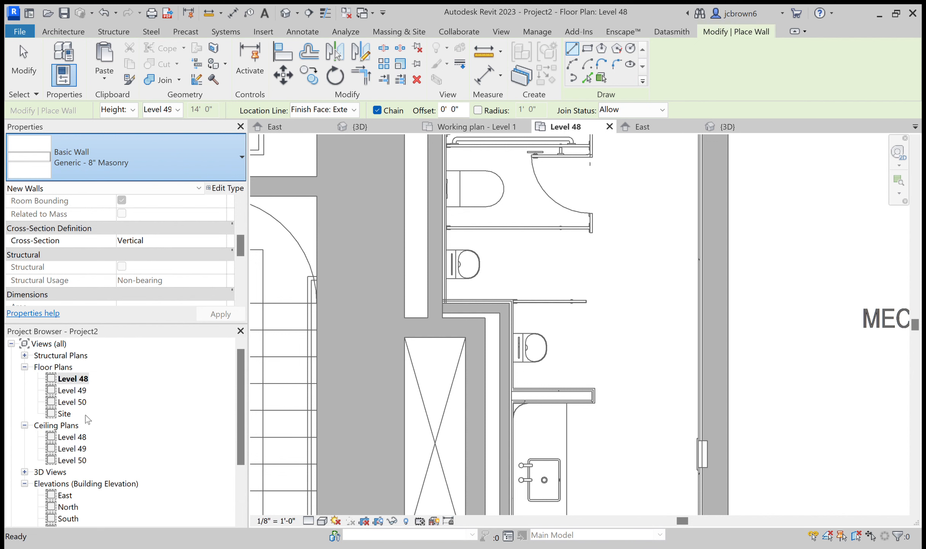
scroll(505, 321, up, 3)
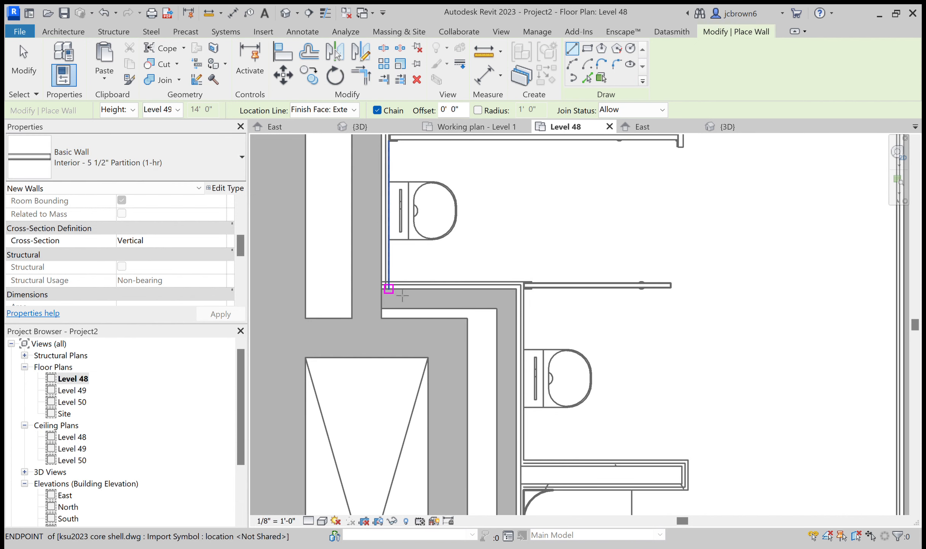
click(382, 289)
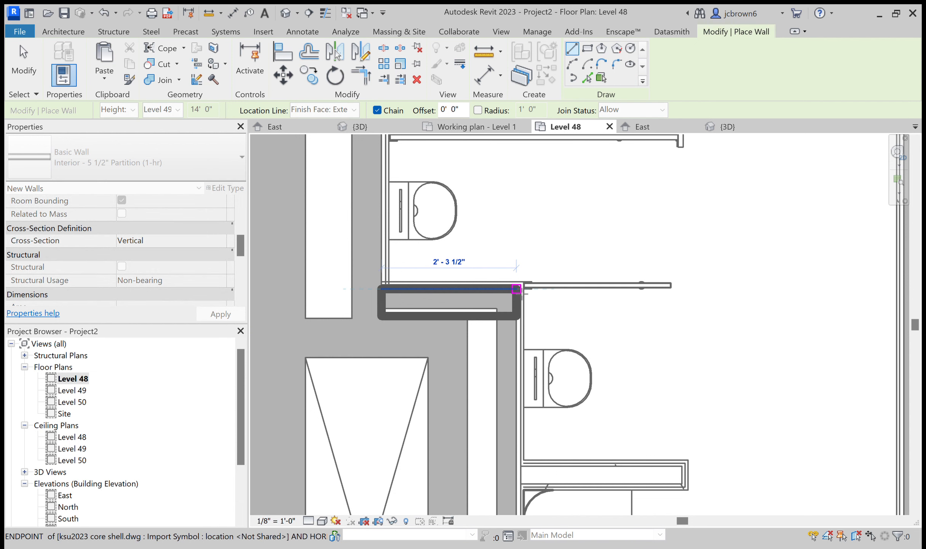
scroll(521, 293, down, 3)
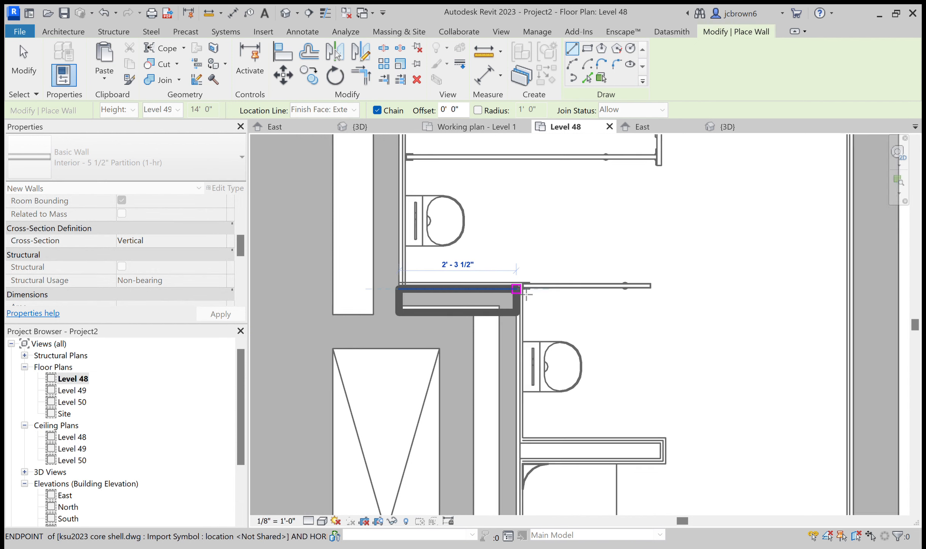
middle_drag(523, 293, 450, 233)
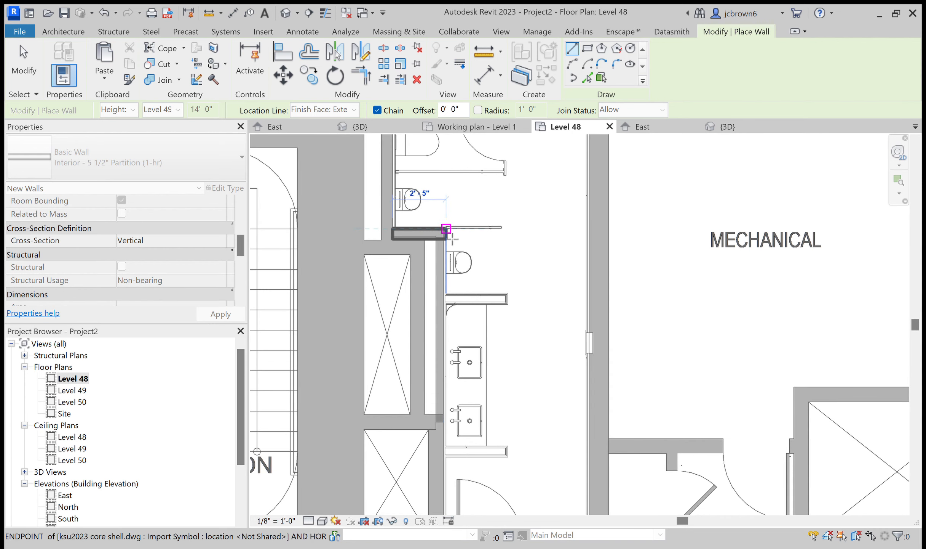
scroll(444, 232, up, 2)
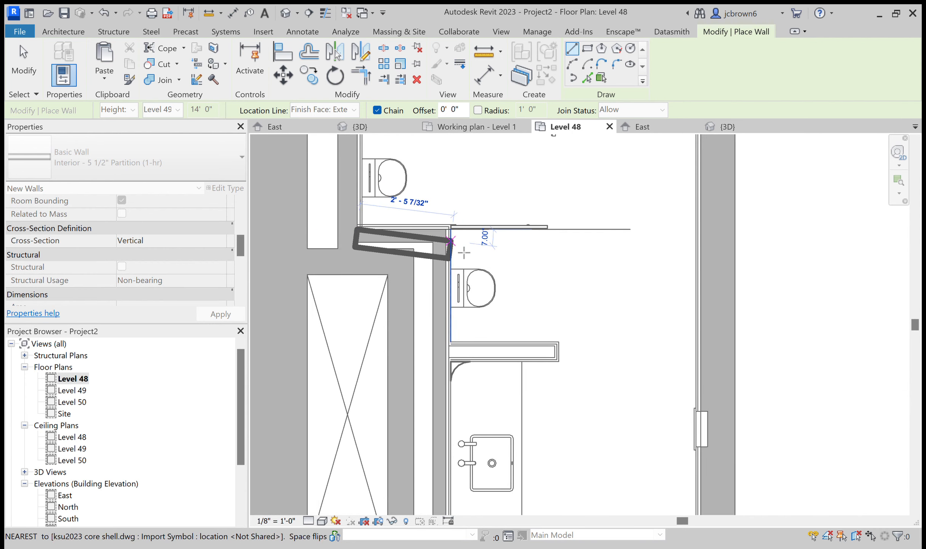
key(Escape)
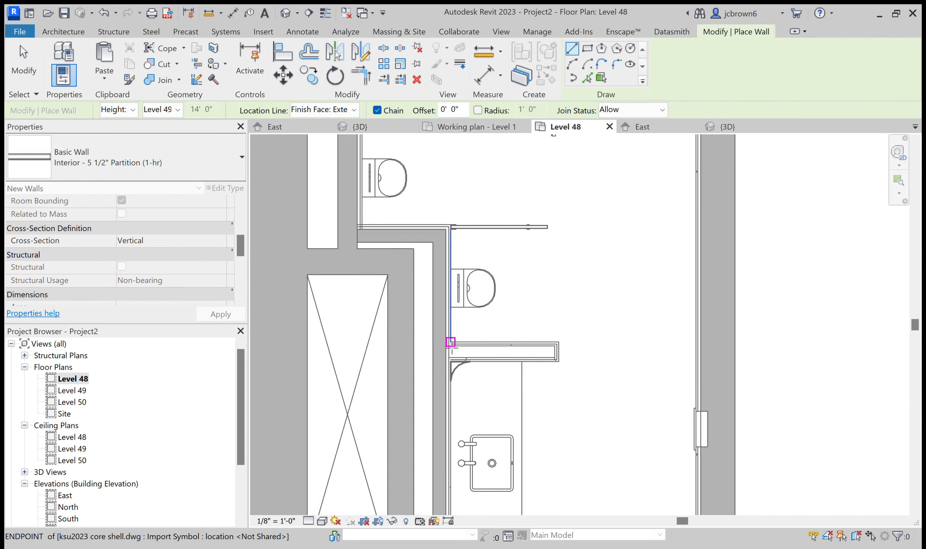
Draw a 2'-9 1/2" Interior - 5 1/2" Partition (1-hr) wall along the north end of the restroom sink counter.
scroll(446, 341, up, 2)
click(453, 342)
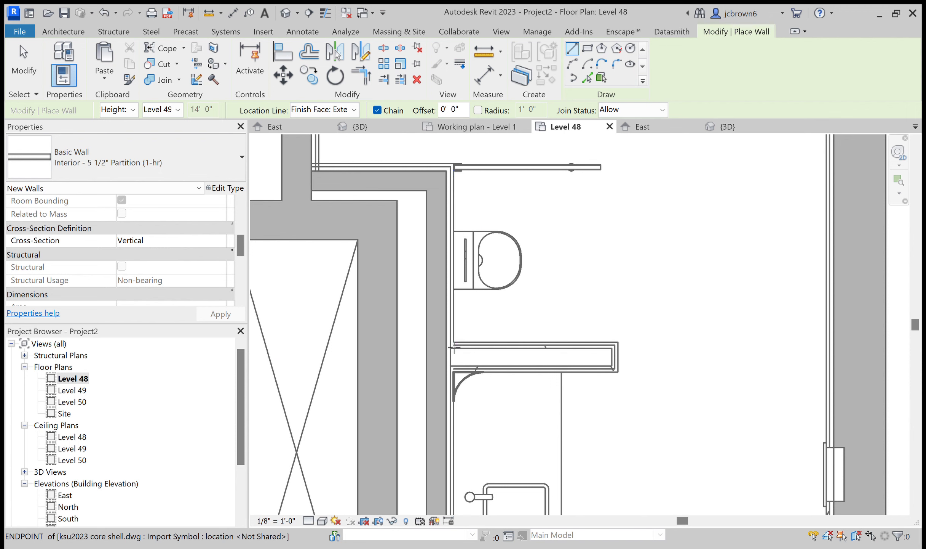
click(616, 344)
key(Escape)
Draw a matching 2'-9 1/2" Interior - 5 1/2" Partition (1-hr) wall along the south end of the sink counter and finish placing walls.
scroll(637, 387, down, 2)
middle_drag(637, 387, 568, 168)
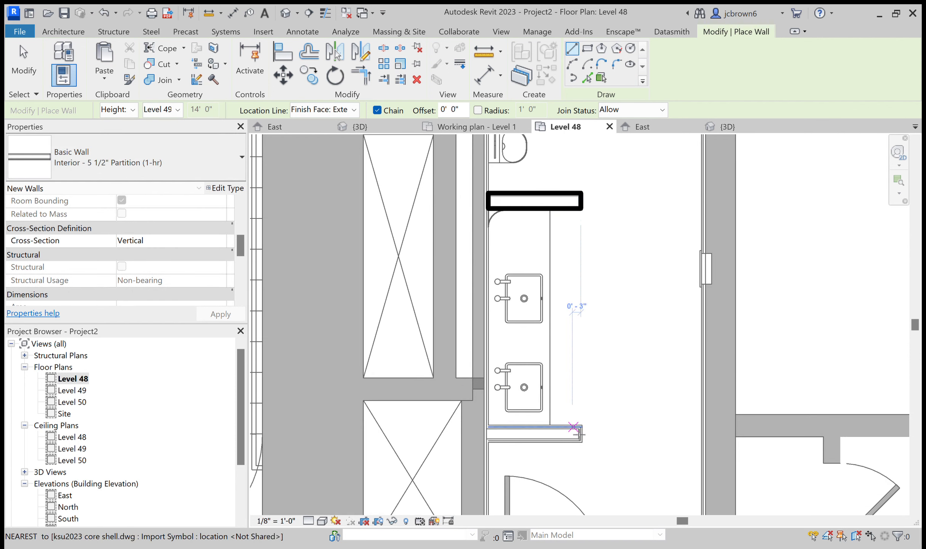
scroll(581, 440, up, 2)
click(583, 442)
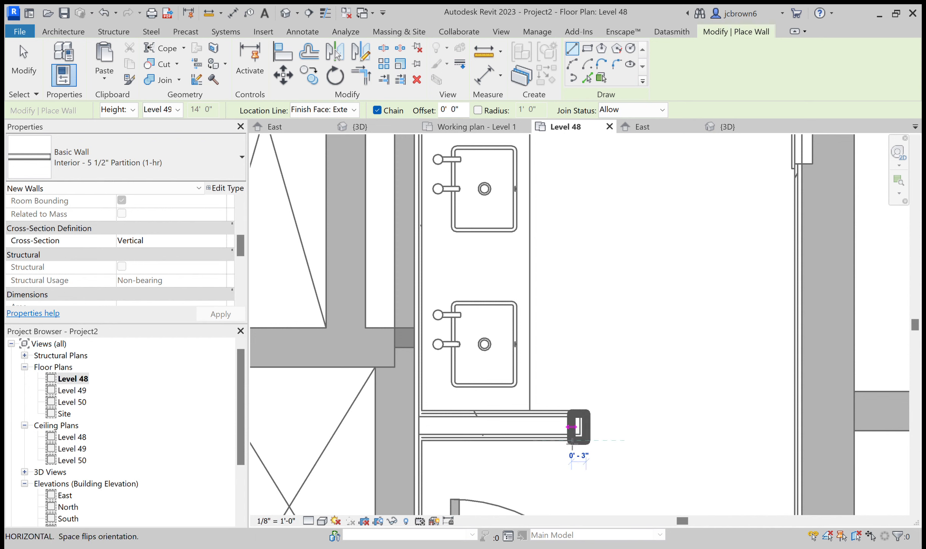
click(426, 447)
key(Escape)
scroll(622, 324, down, 3)
middle_drag(618, 346, 575, 386)
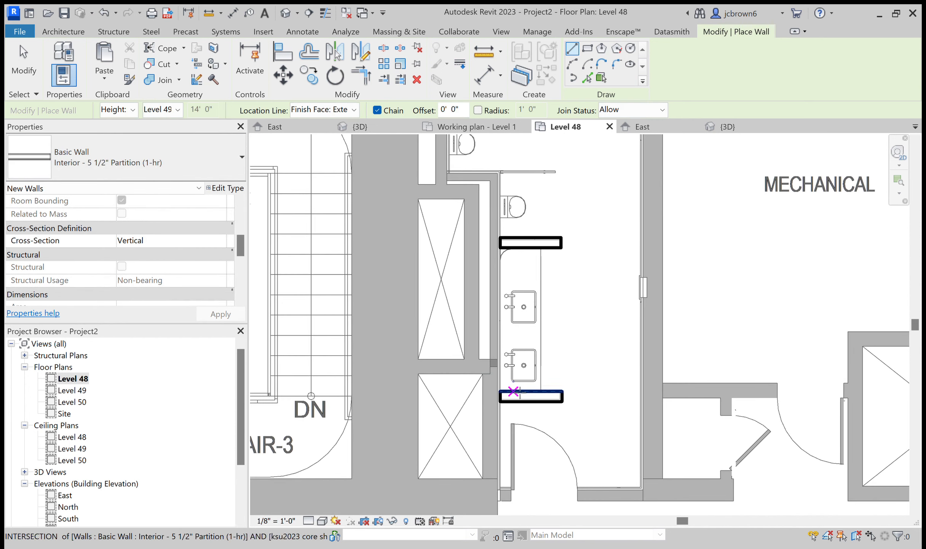
scroll(517, 362, down, 2)
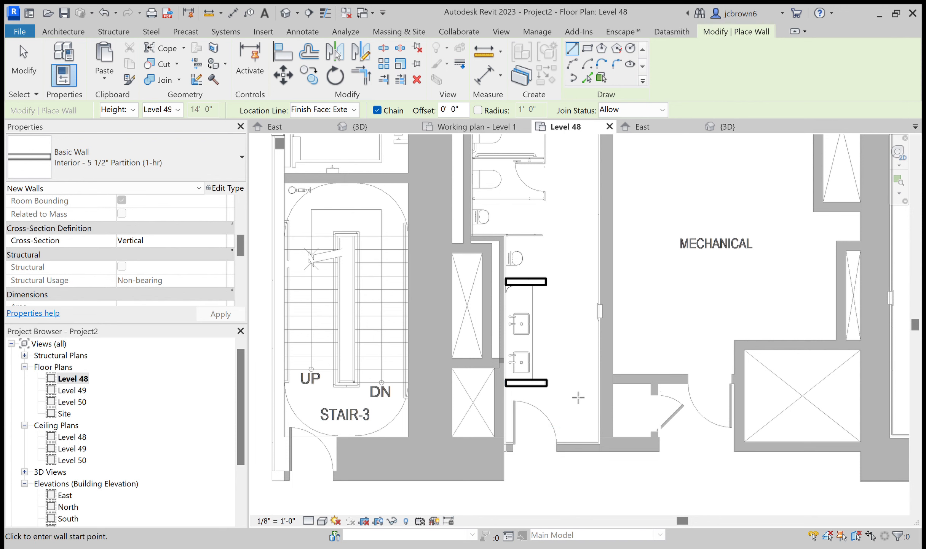
key(Escape)
scroll(589, 390, down, 3)
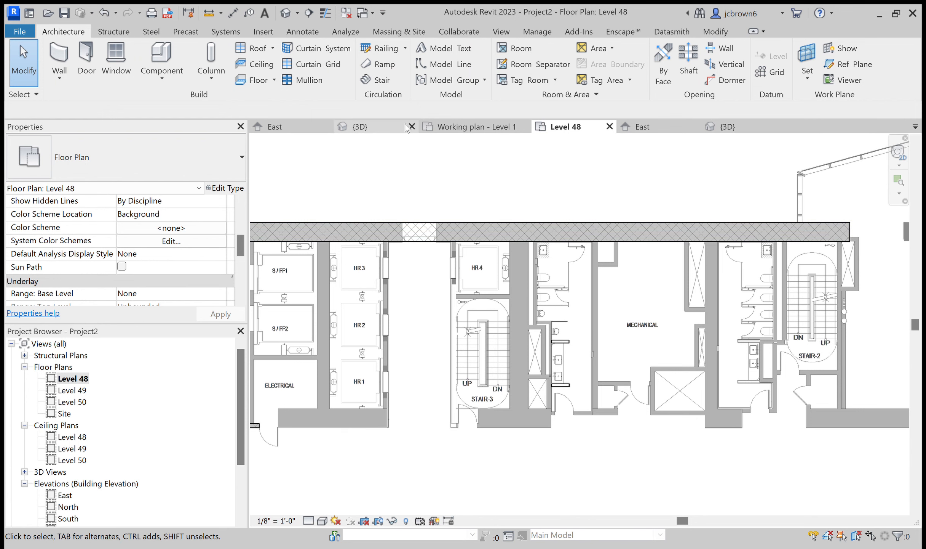
Switch to the 830 Brickell - Final 3D view and examine how the core walls, stairs, shafts and door openings are modelled.
click(369, 128)
scroll(516, 327, up, 5)
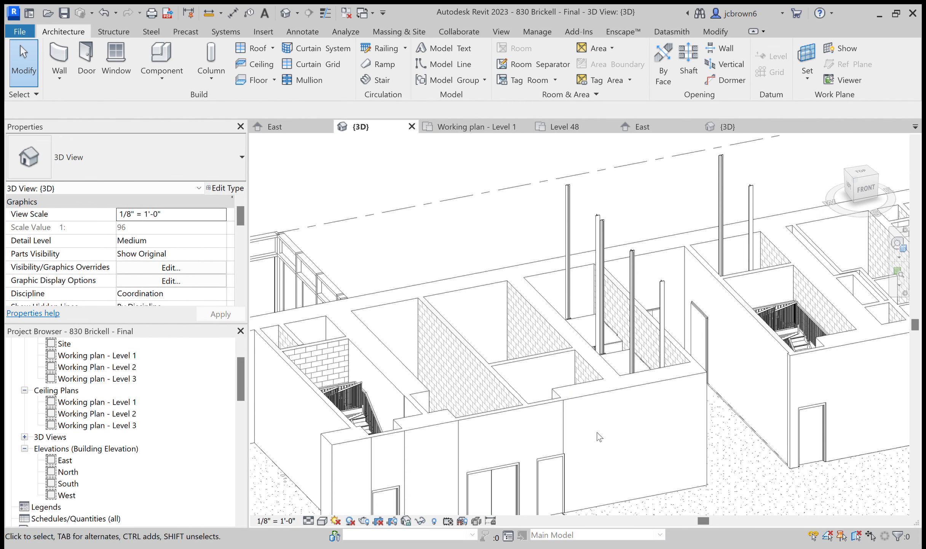
middle_drag(669, 364, 446, 349)
scroll(445, 349, down, 1)
middle_drag(695, 354, 488, 353)
scroll(531, 336, down, 2)
scroll(487, 352, down, 2)
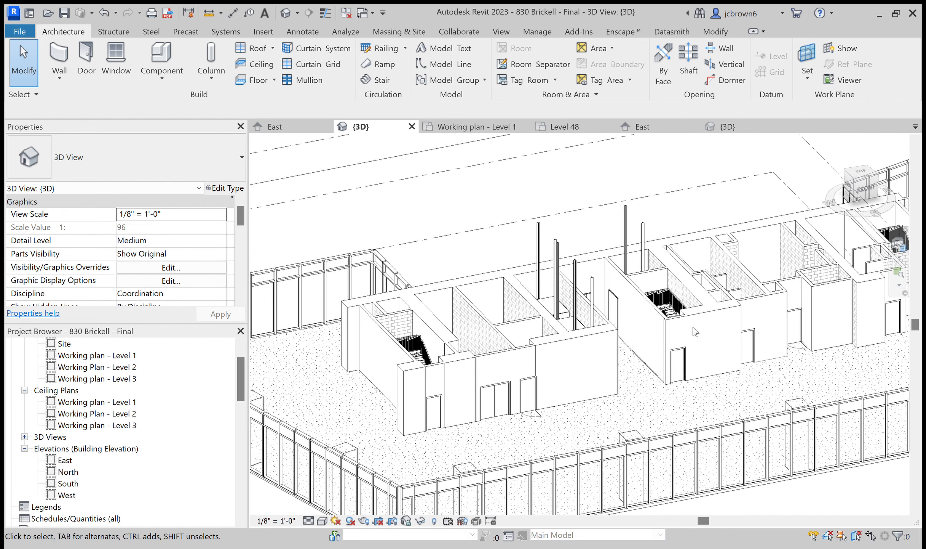
scroll(452, 337, up, 4)
scroll(451, 338, up, 1)
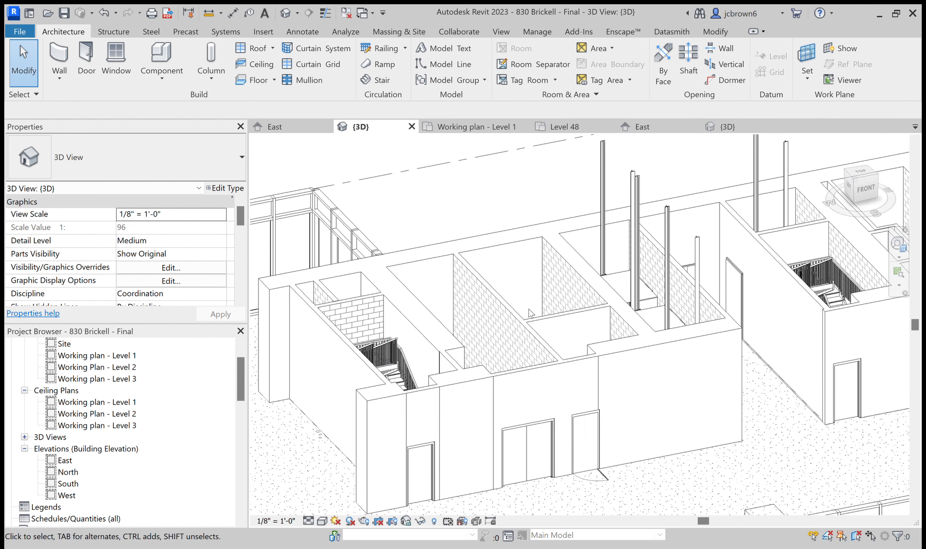
Return to Project2's Level 48 floor plan and bring the whole core into view.
click(735, 127)
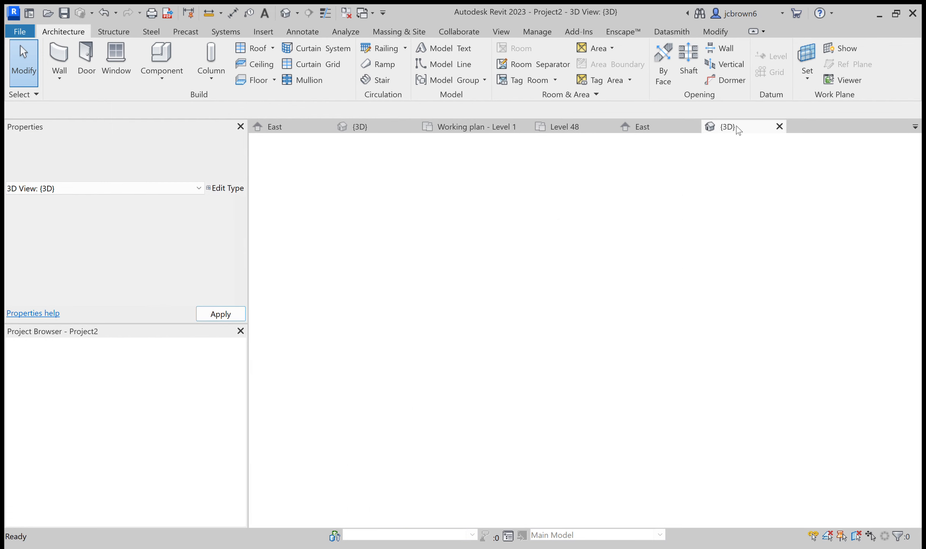
click(634, 128)
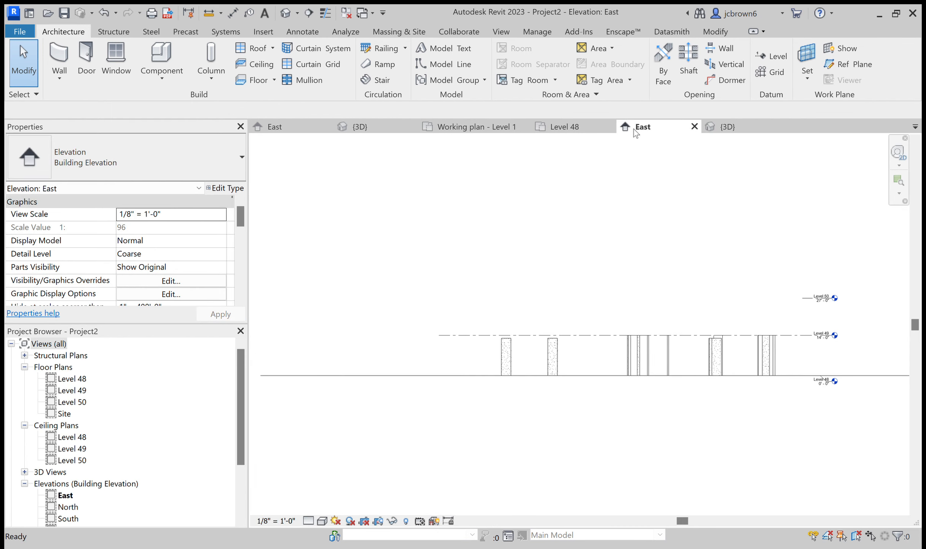
click(565, 127)
scroll(572, 352, down, 2)
middle_drag(585, 380, 664, 352)
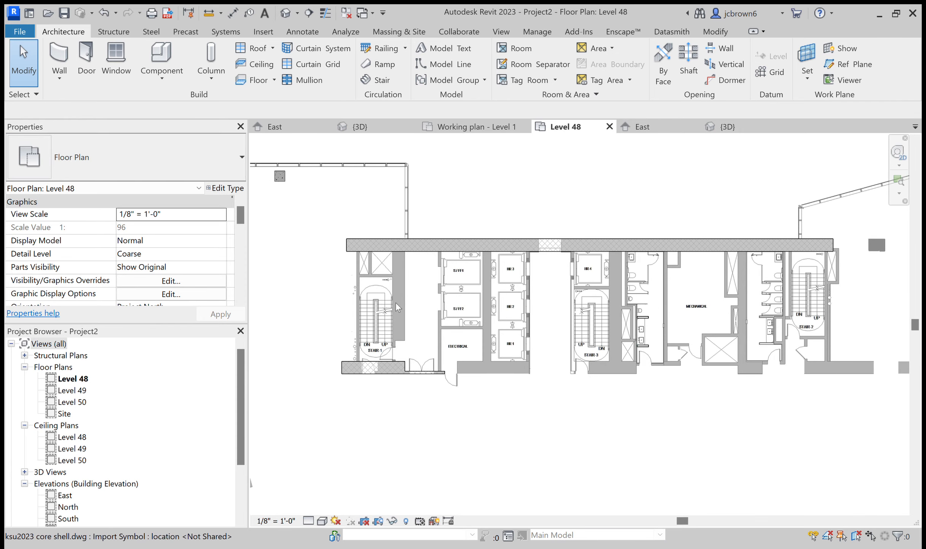
Load the Door-Passage-Single-Flush door family from the Autodesk family library.
scroll(396, 303, up, 2)
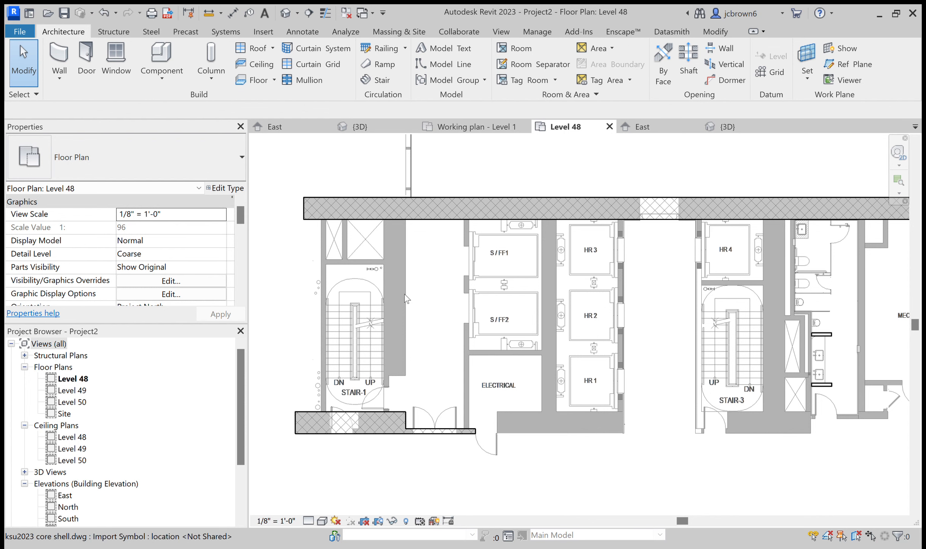
scroll(381, 419, up, 3)
mouse_move(335, 429)
middle_down()
mouse_move(359, 435)
mouse_move(378, 355)
middle_up()
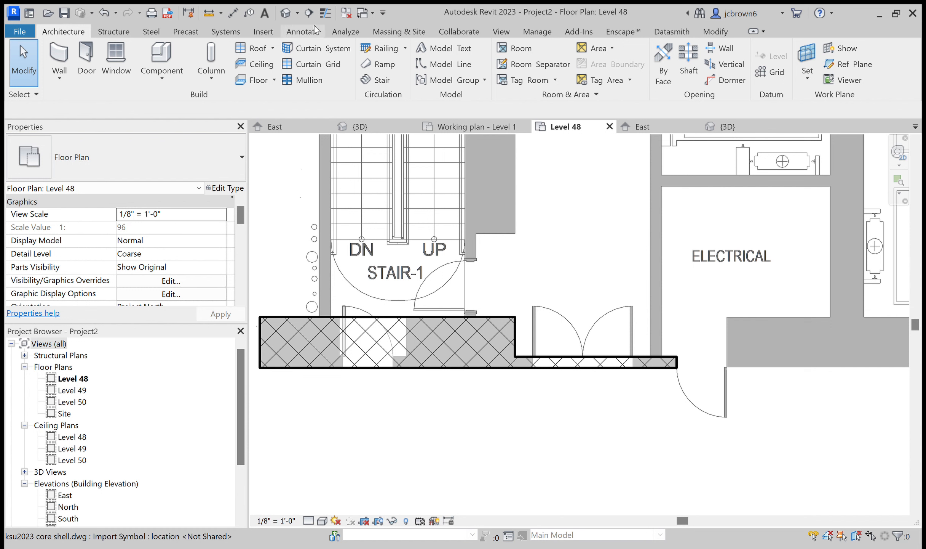
click(262, 33)
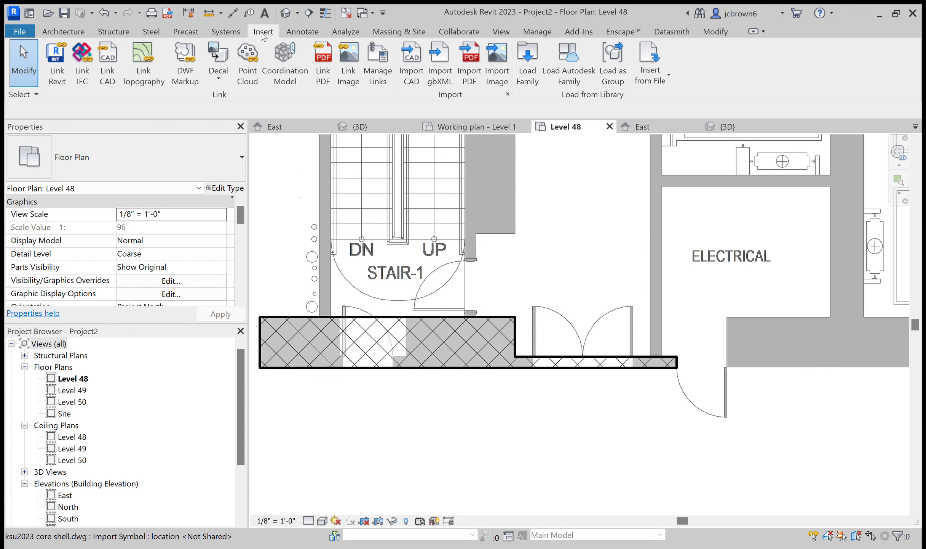
click(577, 72)
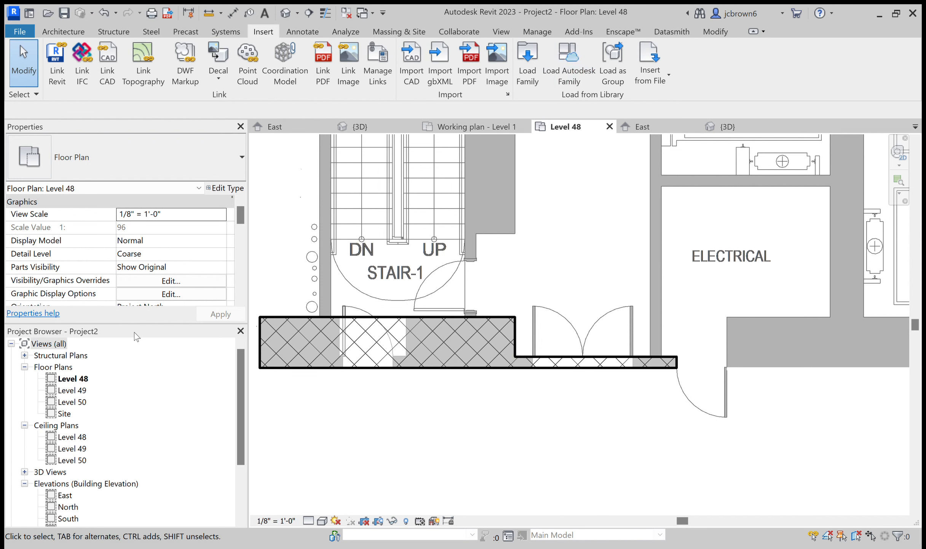
Look through the project's door families and select the 36" x 84" type of Door-Passage-Single-Flush.
scroll(81, 386, down, 3)
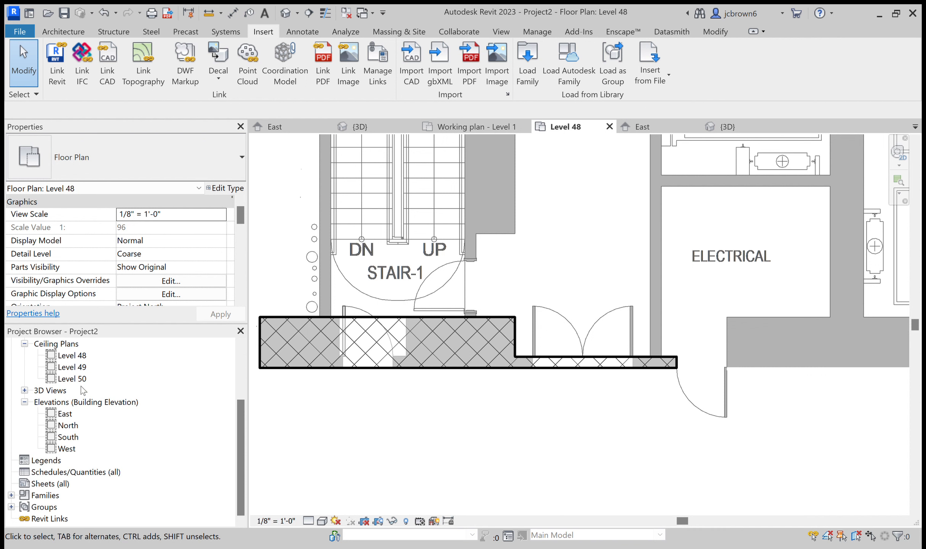
click(12, 495)
scroll(88, 419, down, 1)
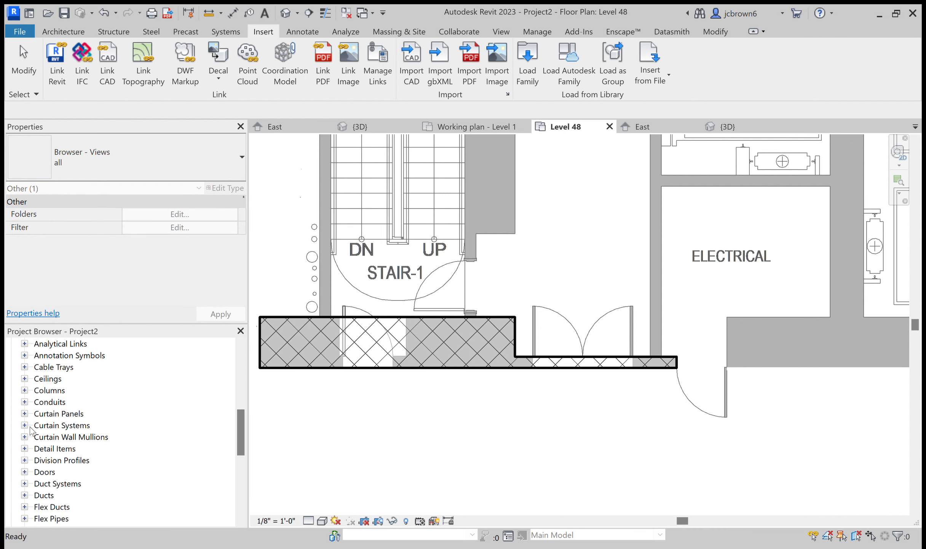
click(24, 471)
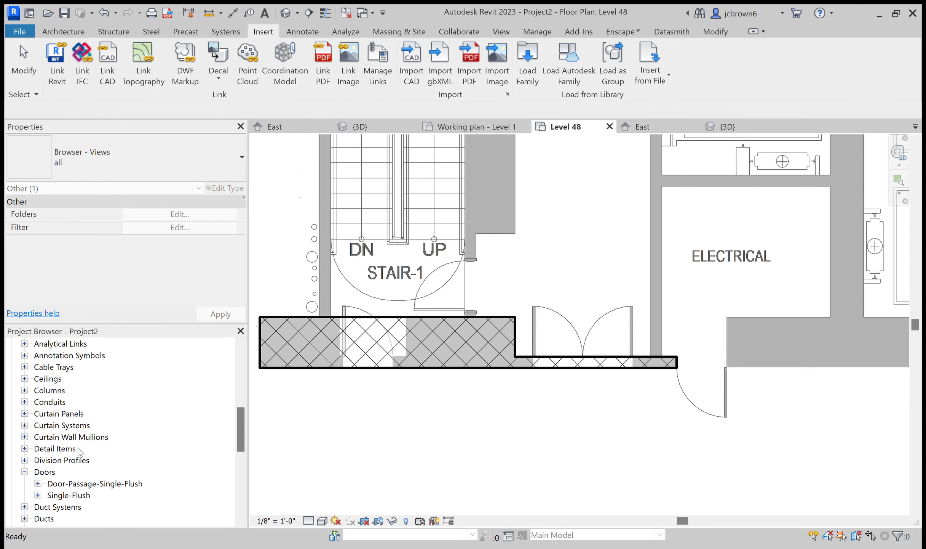
click(38, 483)
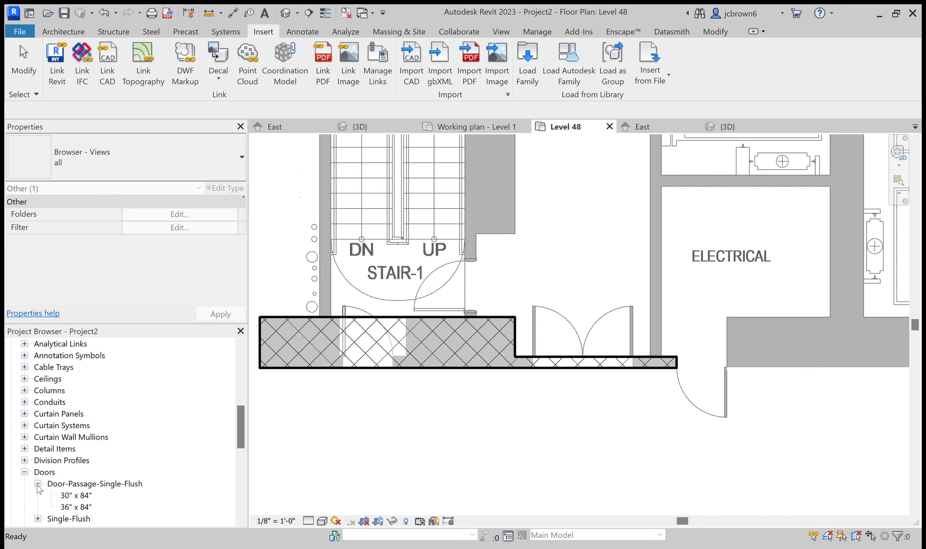
click(73, 508)
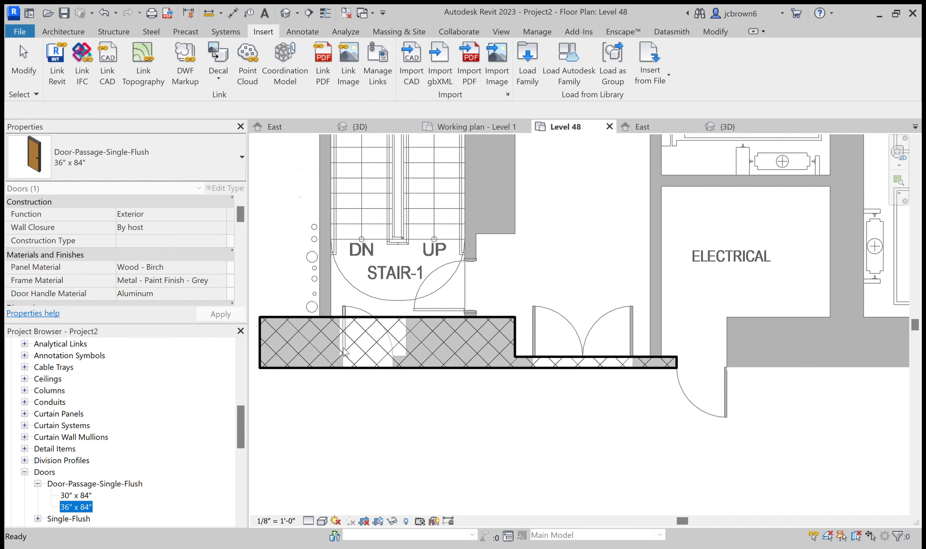
click(341, 326)
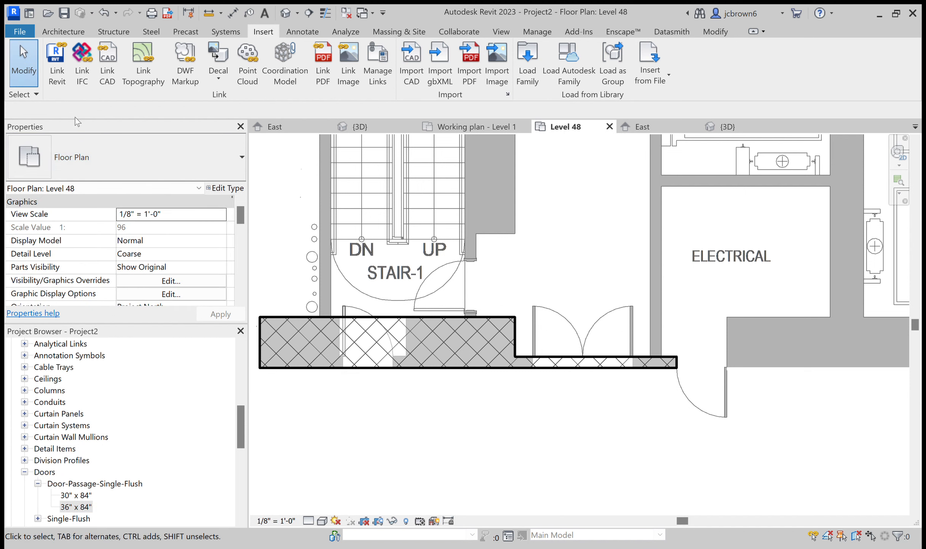
Start door placement with the Door-Passage-Single-Flush 36" x 84" type.
click(63, 31)
click(86, 55)
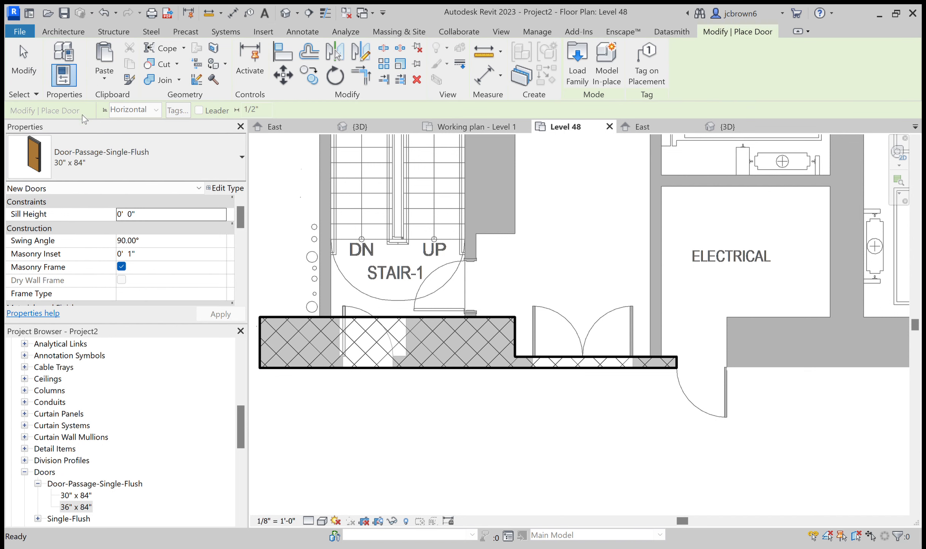
click(104, 173)
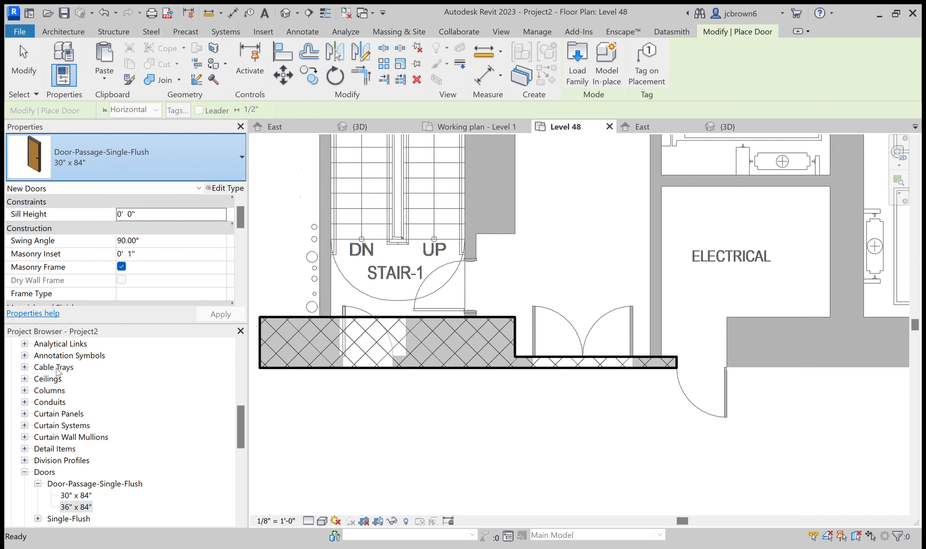
click(68, 249)
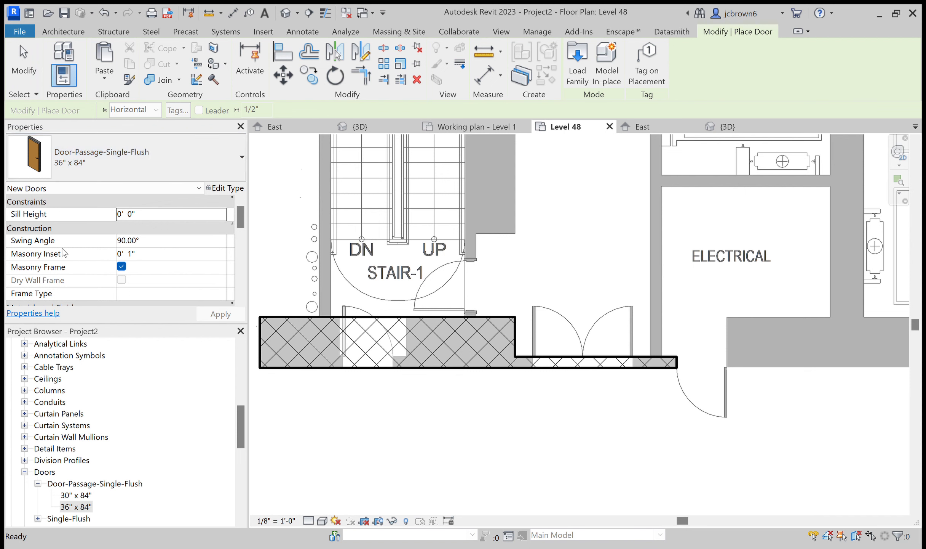
scroll(358, 385, up, 3)
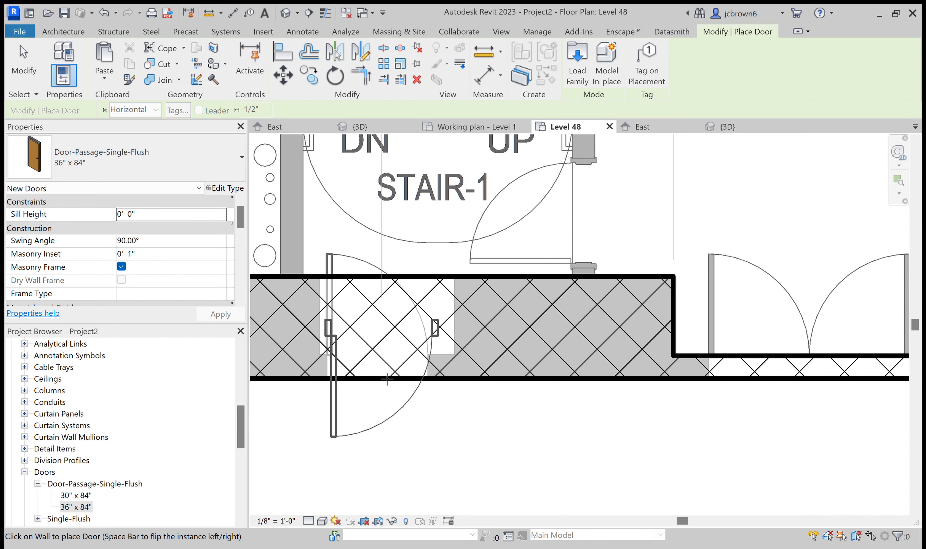
key(space)
key(space)
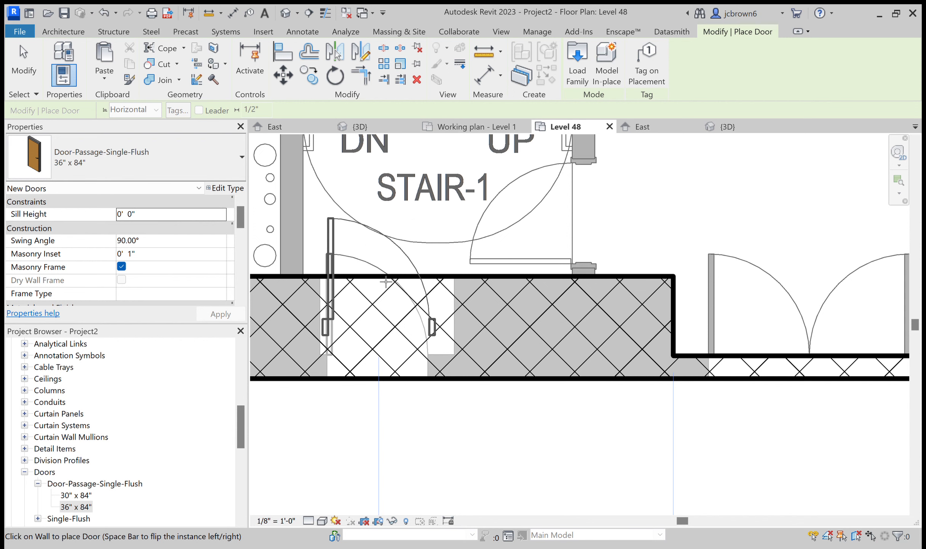
key(Escape)
key(Escape)
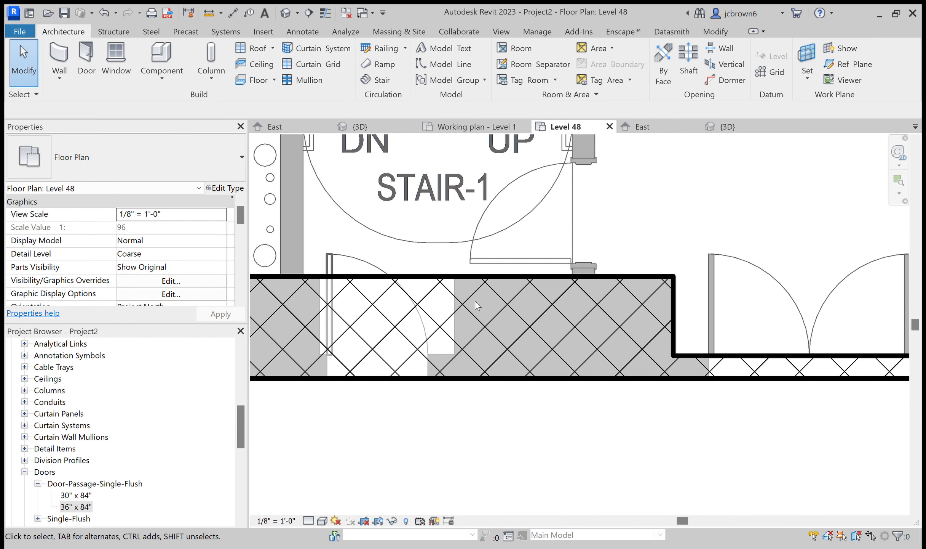
Shorten the 36" masonry wall at the south end of Stair-1 to 4'-9", ending at the west side of the door opening.
click(467, 316)
scroll(466, 316, down, 1)
middle_drag(501, 322, 617, 337)
drag(739, 301, 472, 301)
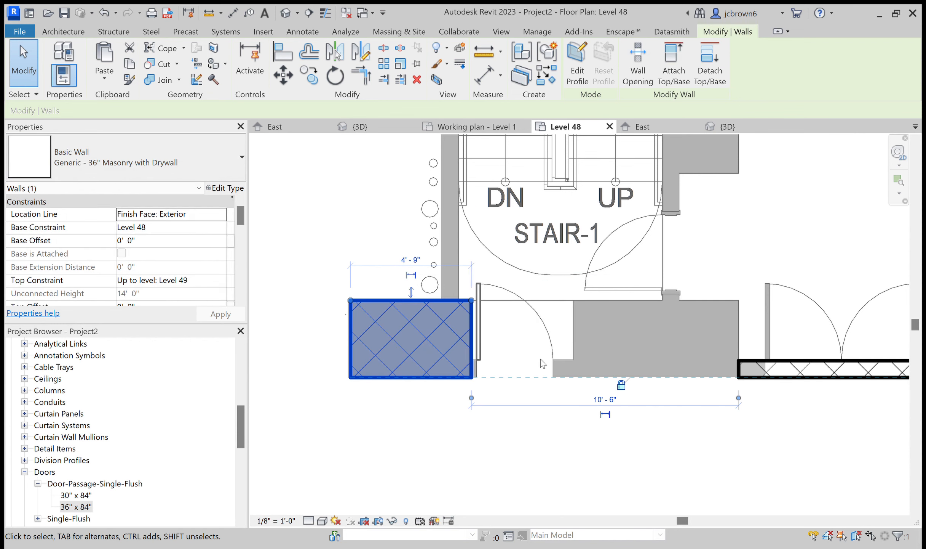
click(585, 448)
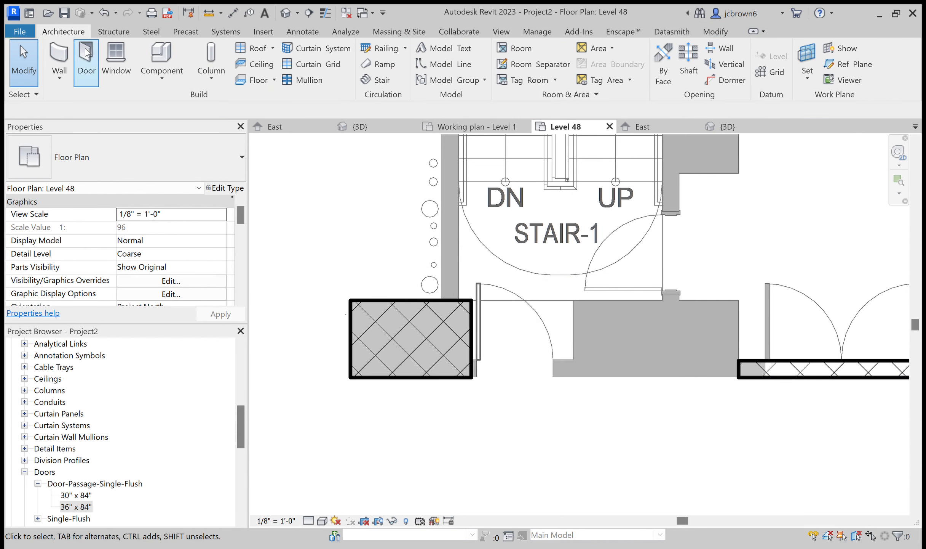
Draw a Generic - 36" Masonry with Drywall wall over the thick core block east of the Stair-1 south door.
click(57, 58)
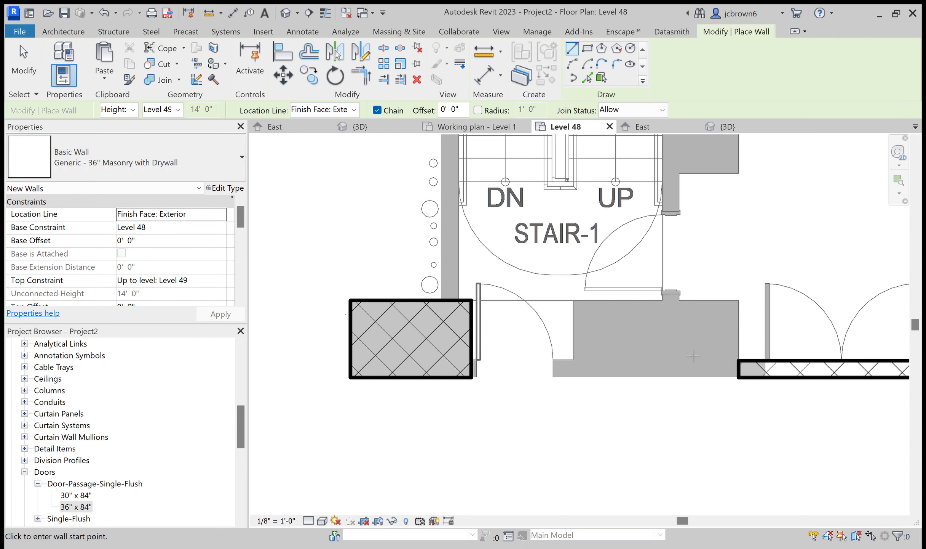
click(739, 300)
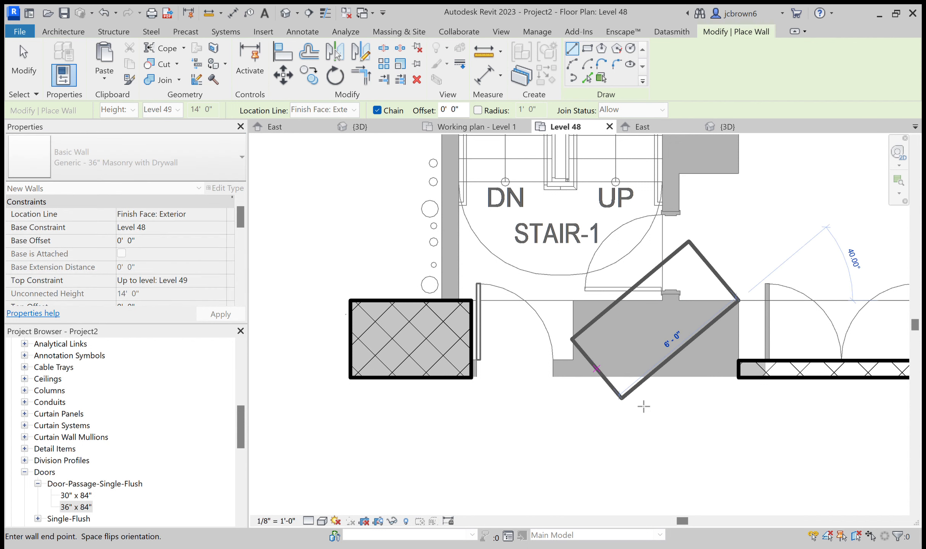
key(space)
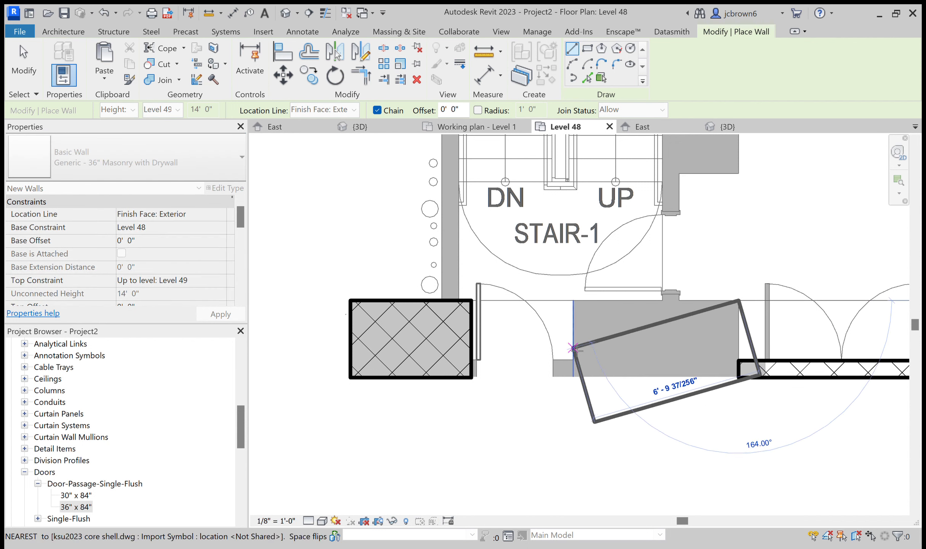
click(573, 300)
key(Escape)
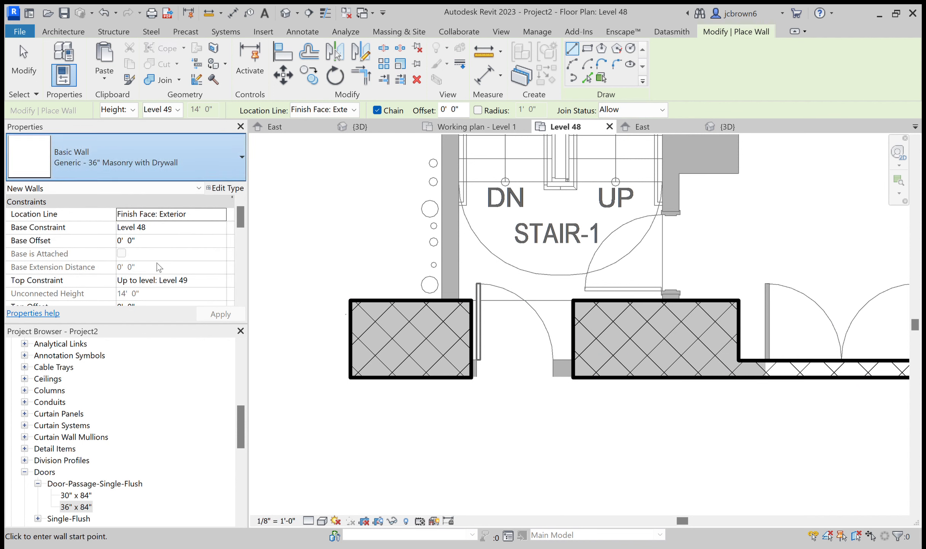
Draw a Generic - 8" Masonry with Drywall wall across the Stair-1 door opening, connecting the two 36" wall pieces along their south face.
click(572, 376)
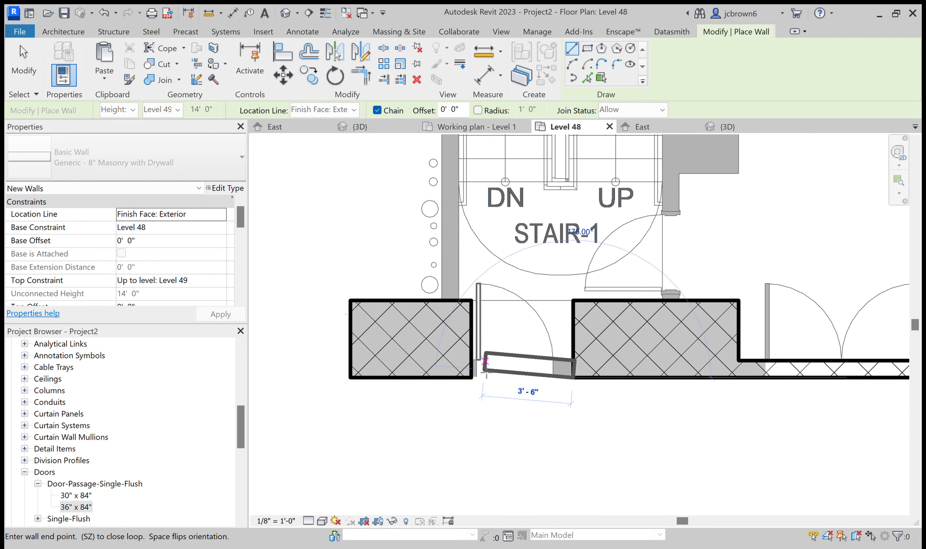
click(472, 376)
key(Escape)
scroll(615, 402, down, 2)
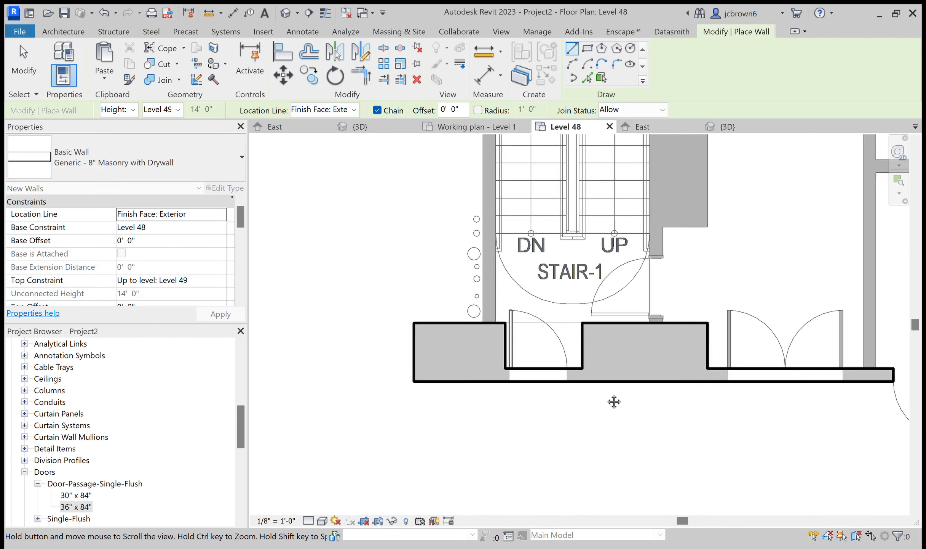
Place a Door-Passage-Single-Flush 36" x 84" door in the 8" wall over the traced Stair-1 door, swinging into the stair.
scroll(533, 366, up, 2)
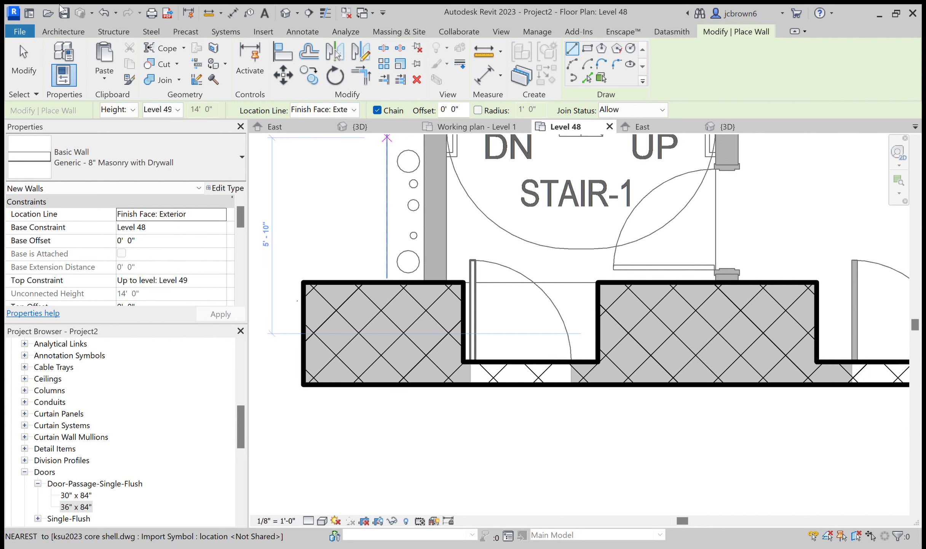
click(63, 31)
click(86, 61)
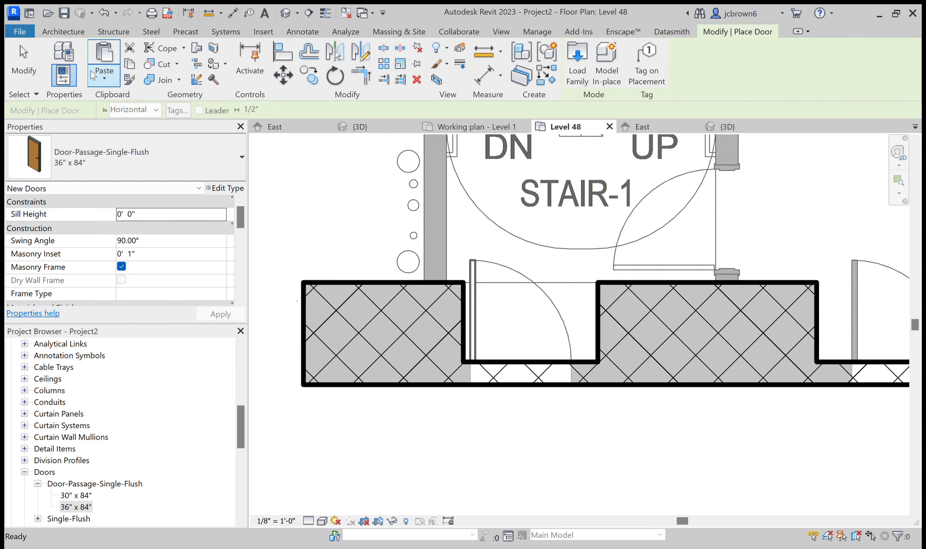
click(524, 367)
scroll(600, 368, down, 3)
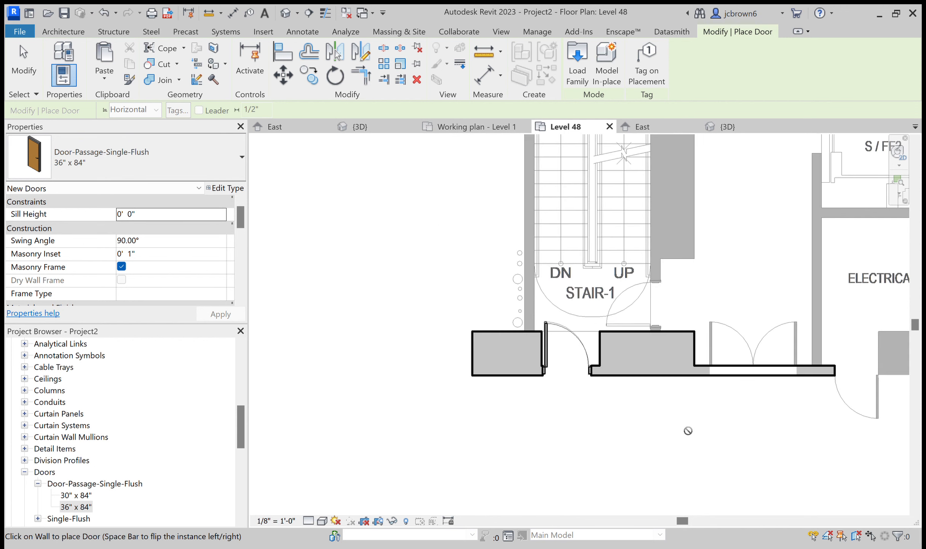
middle_drag(679, 430, 440, 399)
scroll(441, 399, up, 4)
key(Escape)
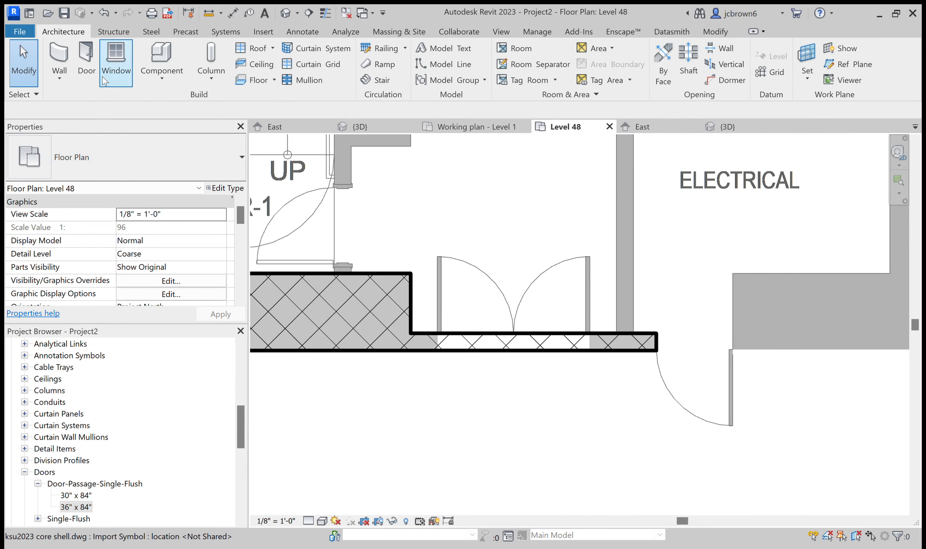
Load the Door-Passage-Double-Flush door family from the Autodesk family library.
click(88, 61)
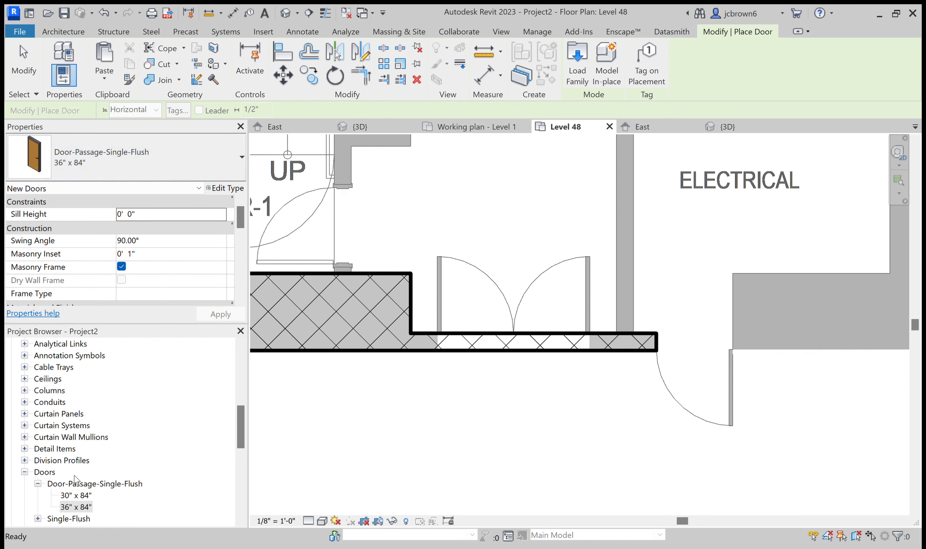
scroll(76, 477, down, 1)
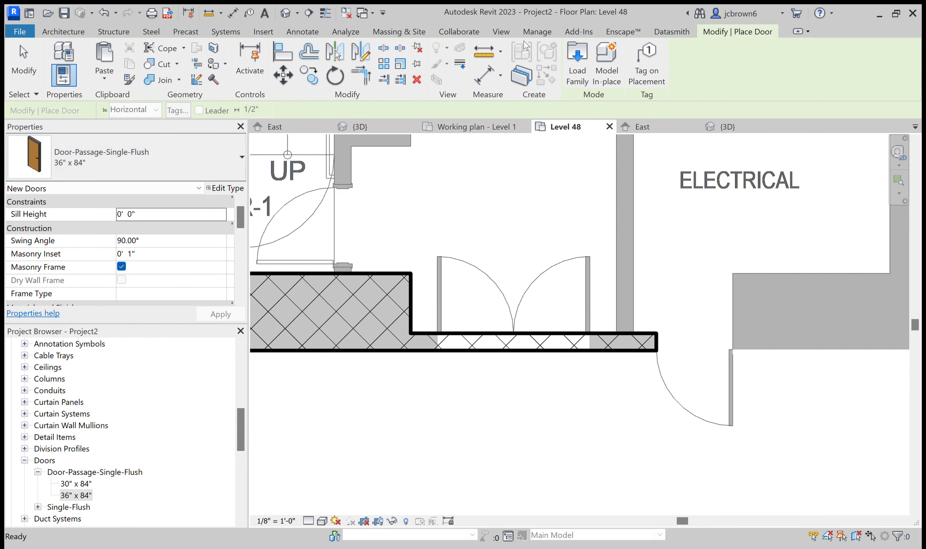
click(271, 32)
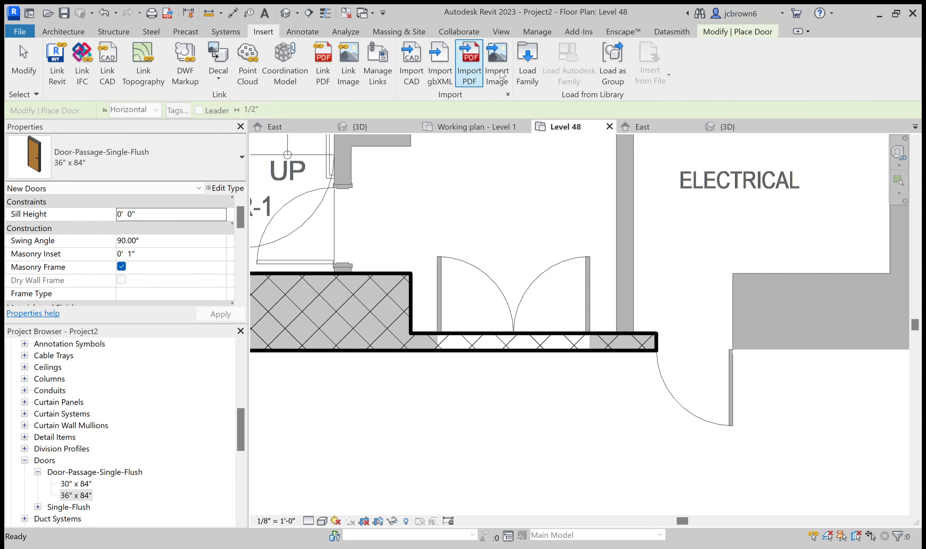
key(Escape)
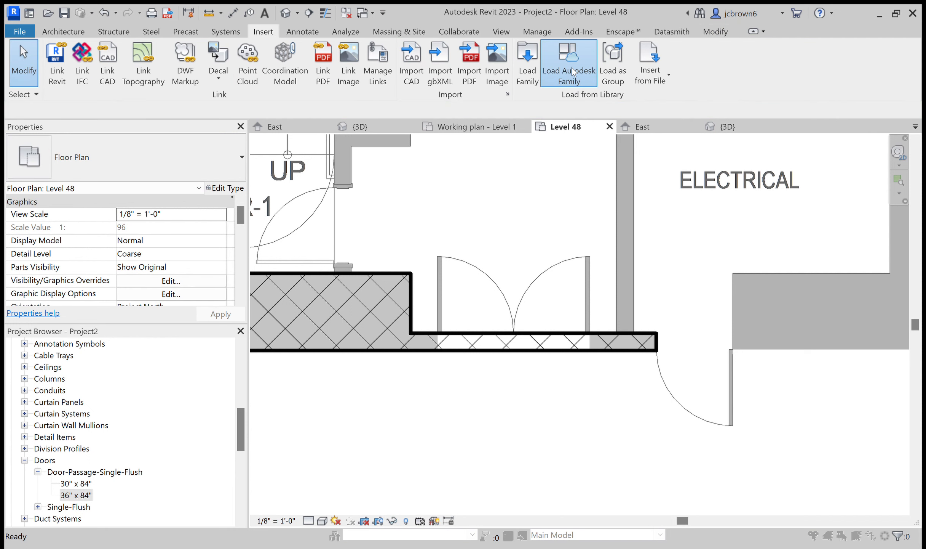
click(571, 70)
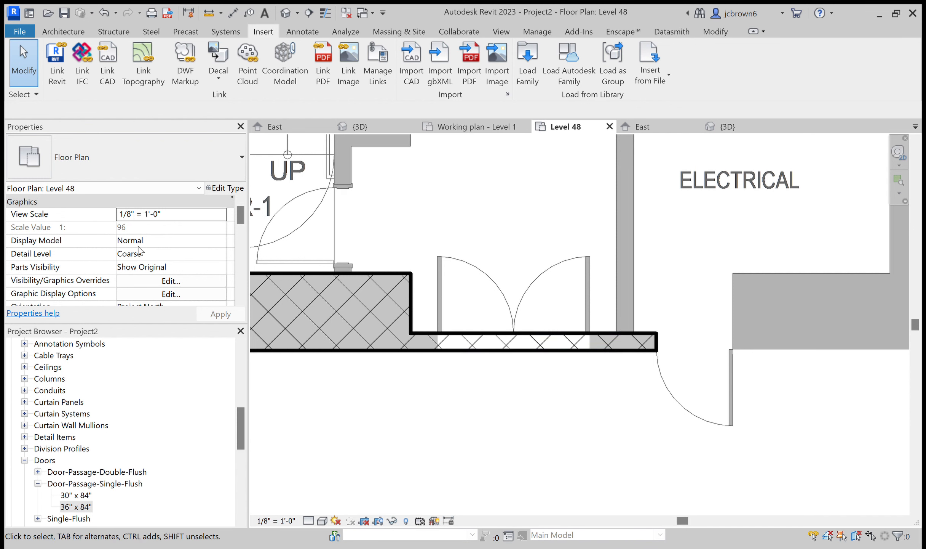
Place a Door-Passage-Double-Flush 72" x 84" door in the 8" wall over the traced double door west of Electrical.
click(63, 32)
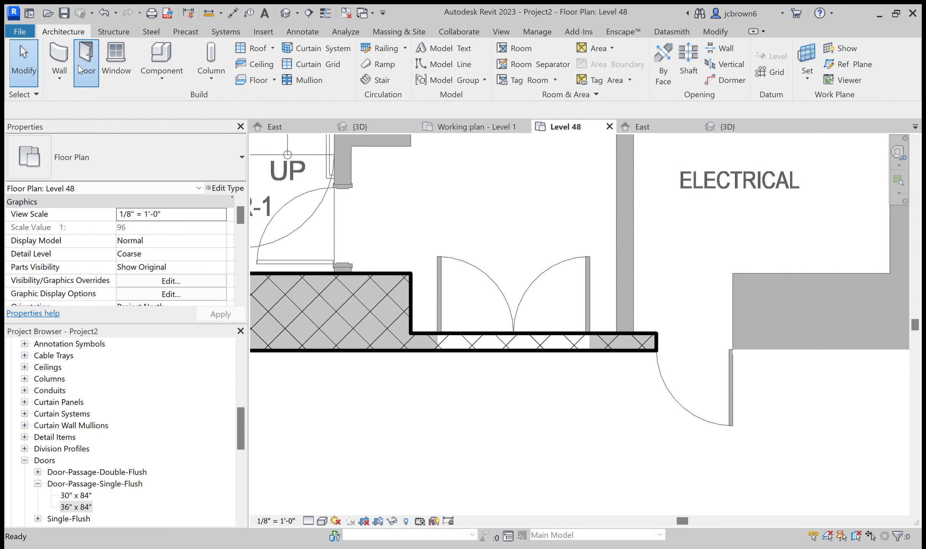
click(80, 63)
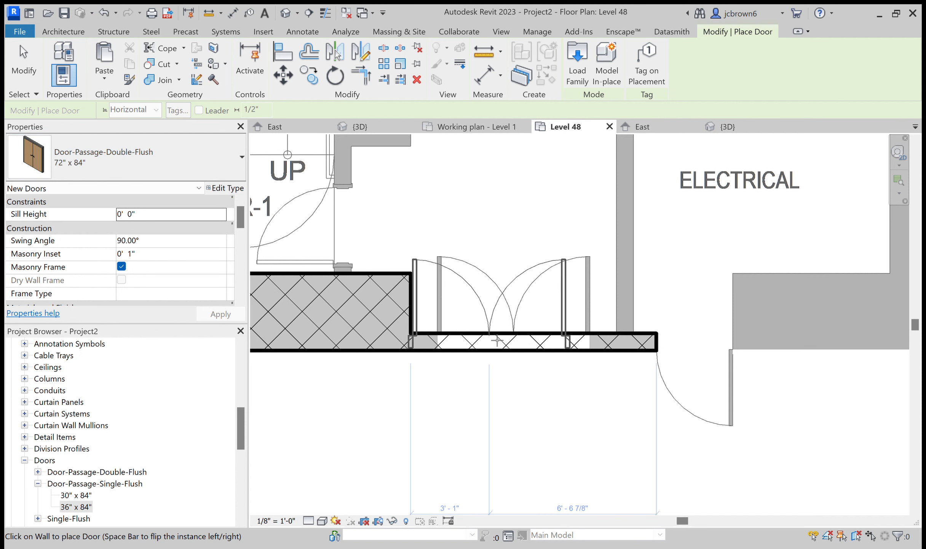
click(522, 337)
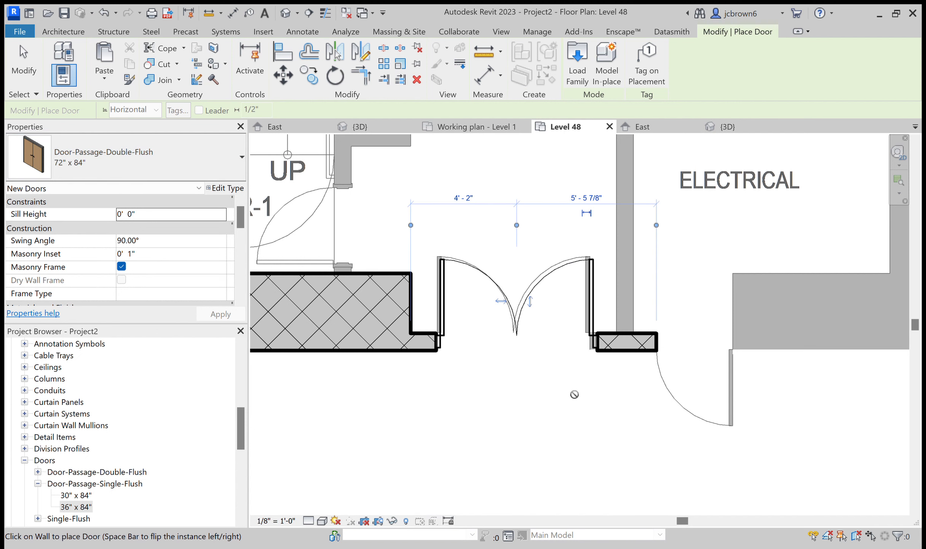
scroll(574, 398, down, 5)
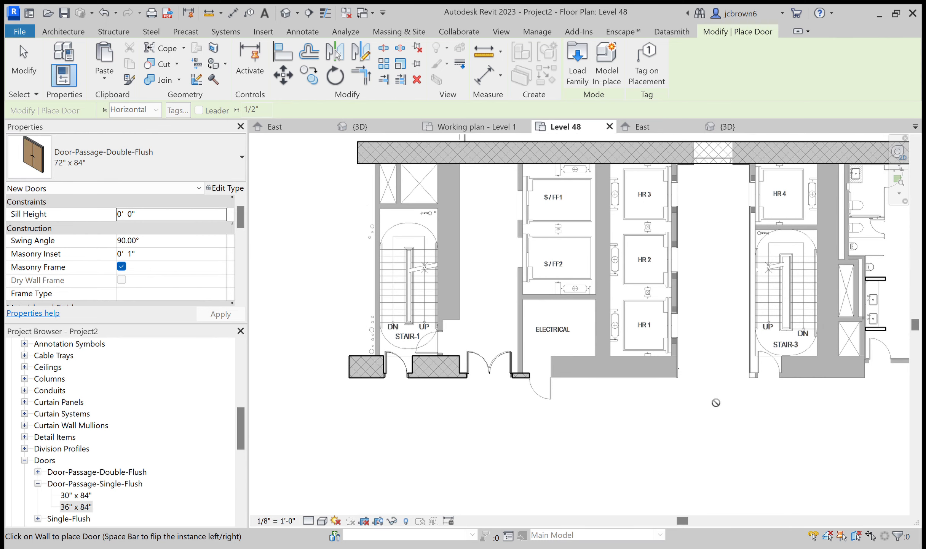
scroll(454, 244, up, 3)
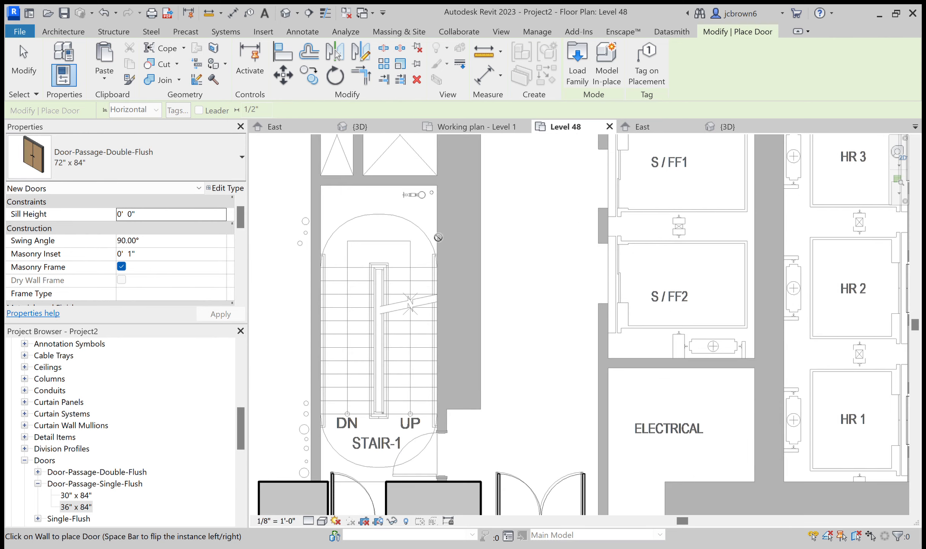
middle_drag(436, 238, 453, 302)
key(Escape)
key(Escape)
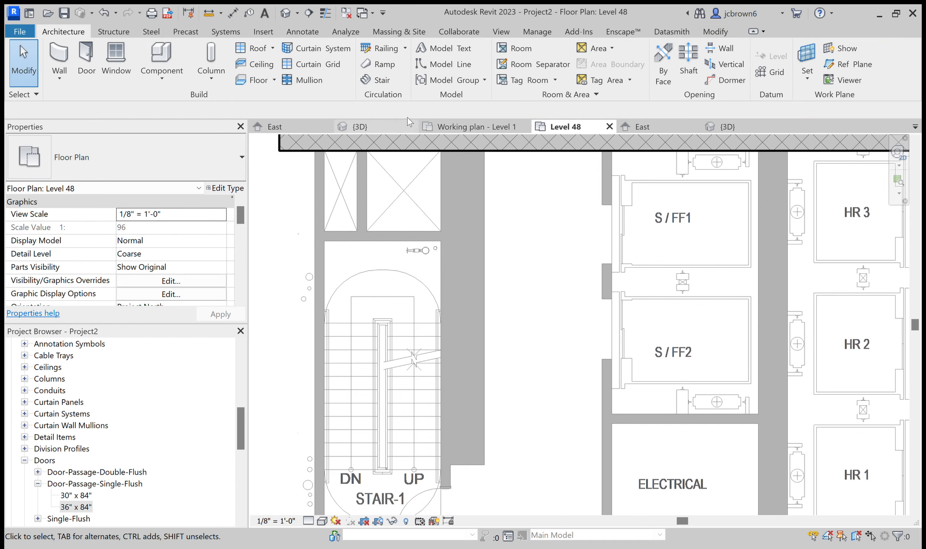
Measure the thickness of the traced core wall on the east side of Stair-1.
click(715, 34)
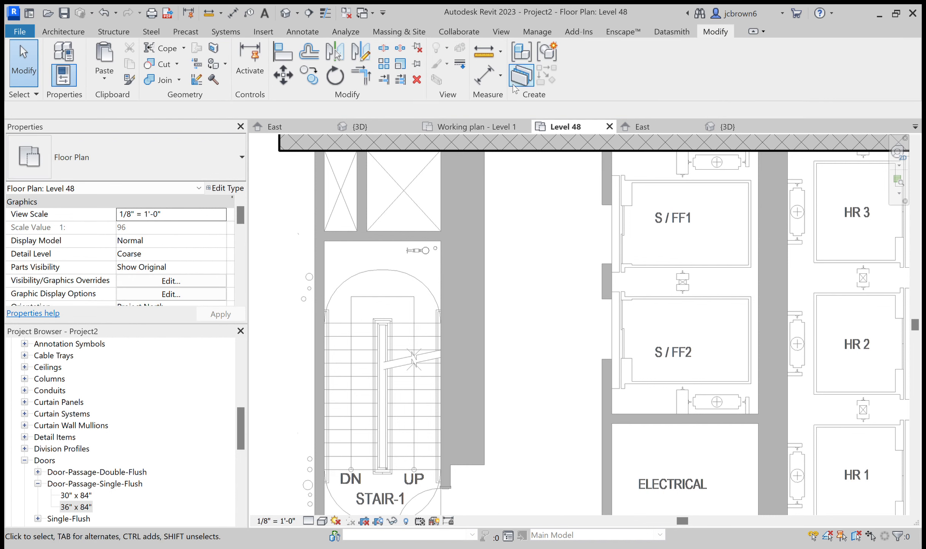
click(484, 52)
click(440, 150)
click(493, 153)
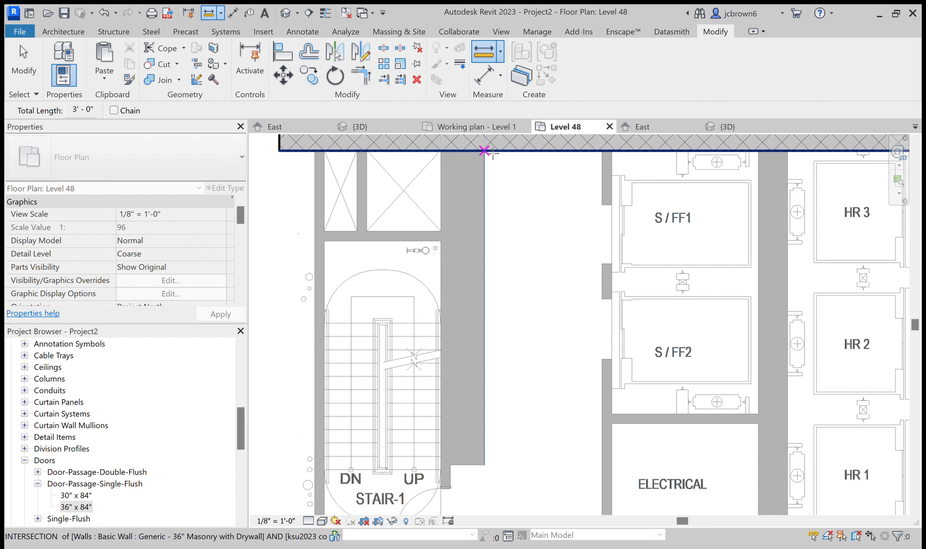
middle_drag(492, 153, 489, 224)
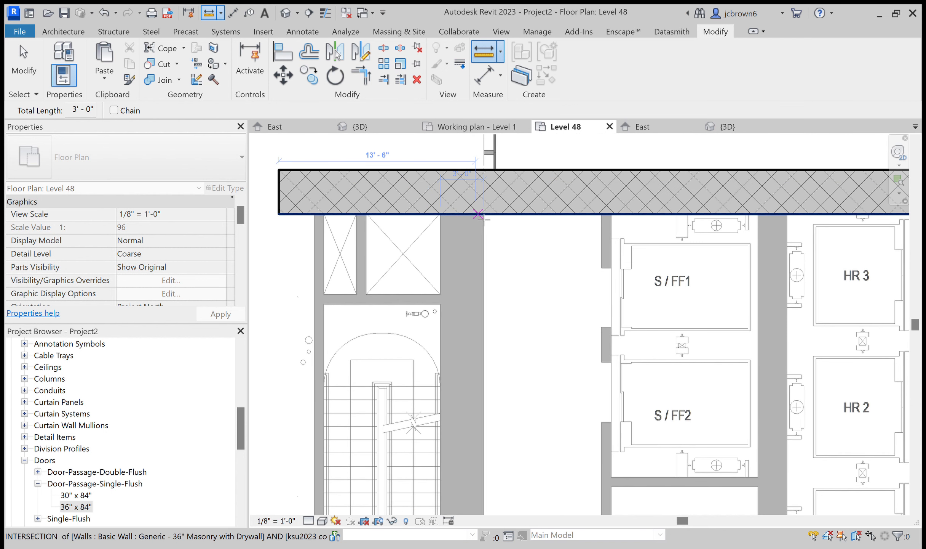
Draw a Generic - 36" Masonry wall along Stair-1's thick east side, from the north core wall south to the traced jog.
click(55, 32)
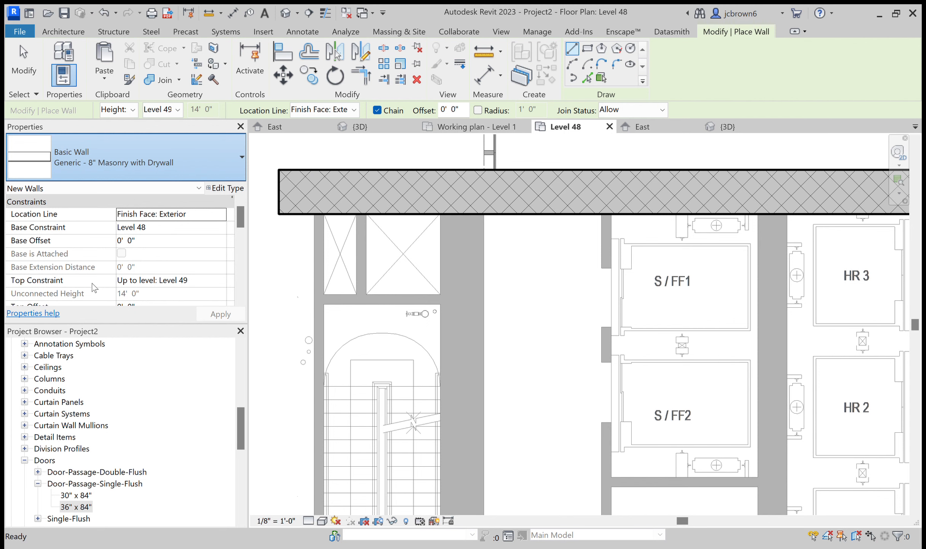
click(491, 214)
middle_drag(482, 323, 482, 259)
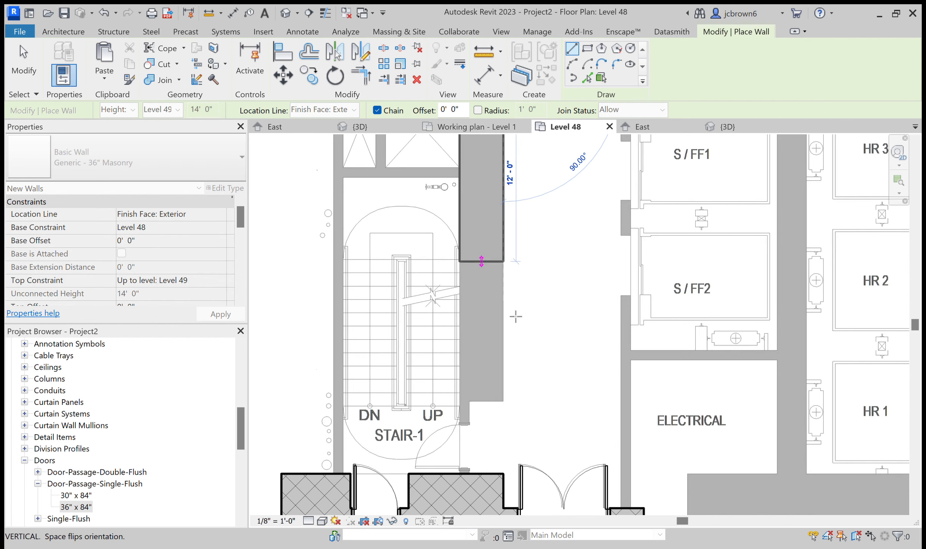
click(505, 399)
middle_drag(505, 399, 499, 277)
key(Escape)
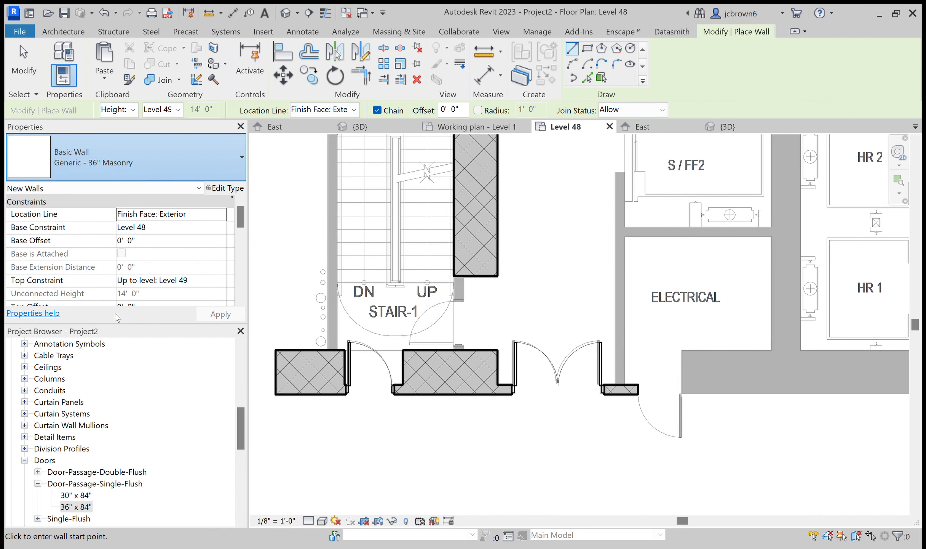
Draw a Generic - 8" Masonry with Drywall wall across Stair-1's east door opening, from the south core block up to the 36" wall.
click(99, 293)
scroll(490, 340, up, 2)
scroll(491, 344, up, 1)
click(445, 358)
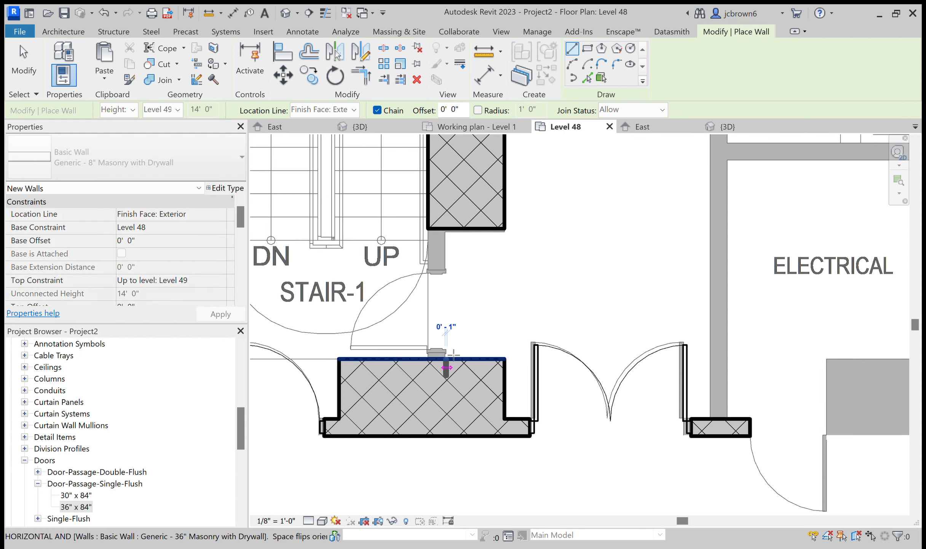
click(445, 228)
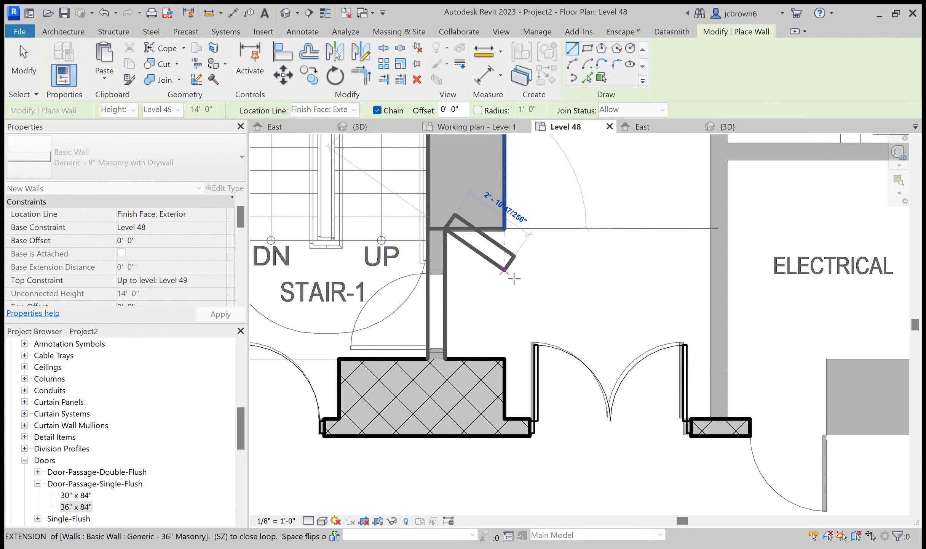
key(Escape)
scroll(434, 232, up, 3)
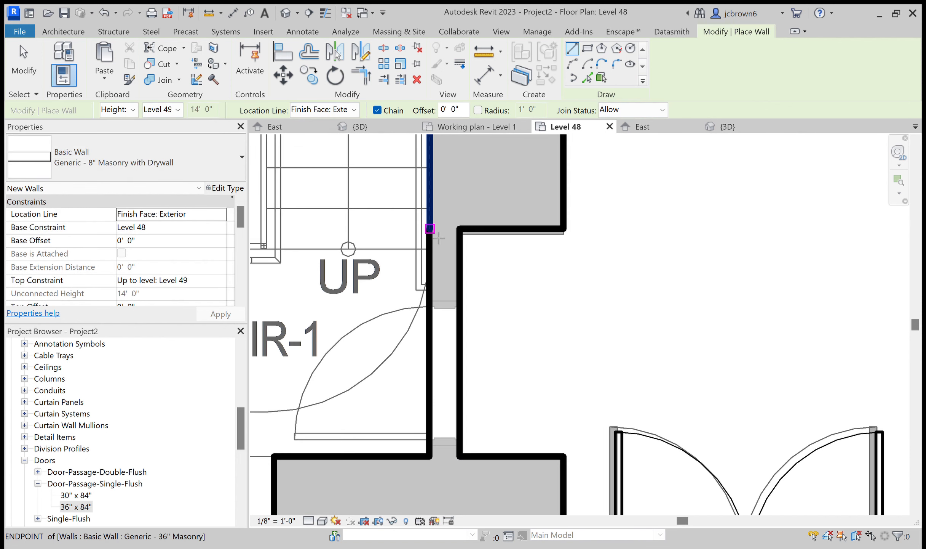
key(Escape)
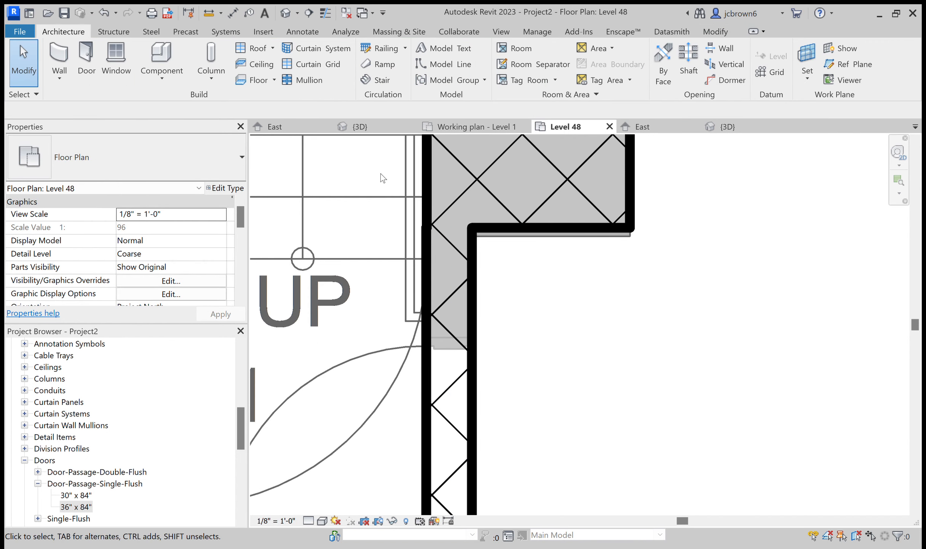
Align the stair-side face of the short 8" wall with the west face of the 36" wall east of Stair-1.
click(717, 33)
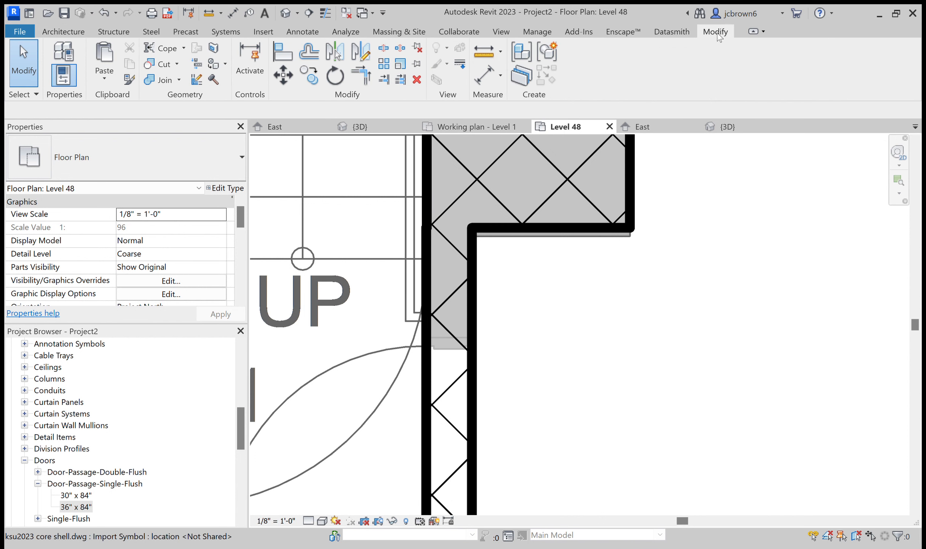
click(283, 52)
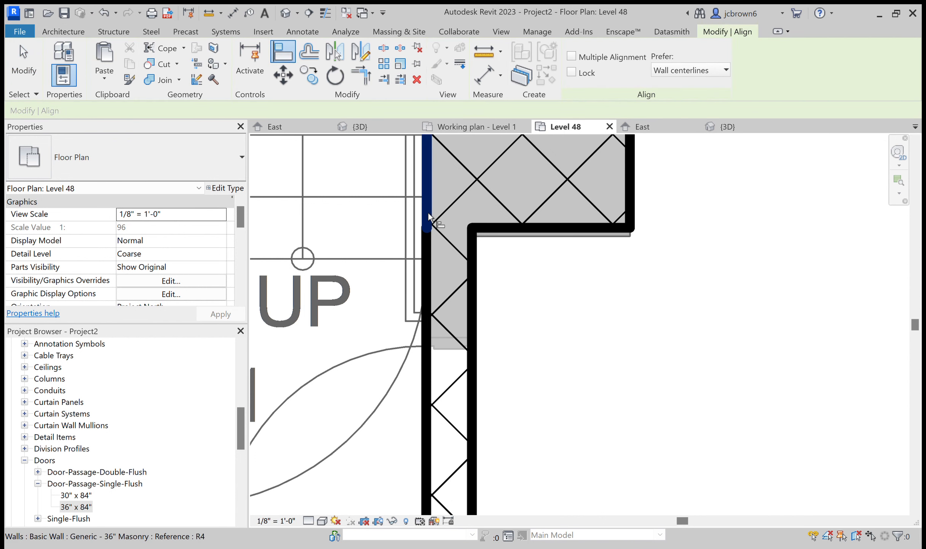
click(429, 244)
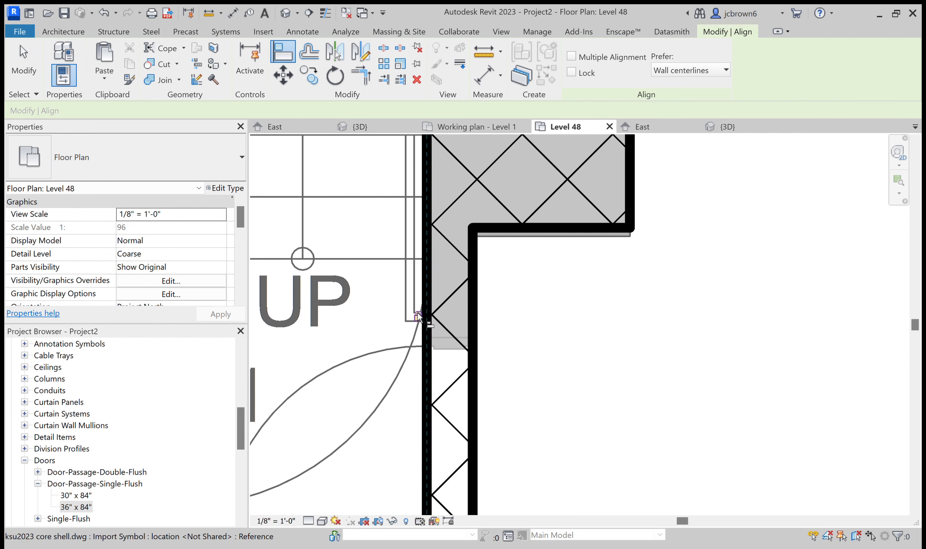
scroll(584, 301, down, 5)
middle_drag(536, 303, 536, 389)
scroll(521, 383, down, 2)
middle_drag(482, 364, 491, 380)
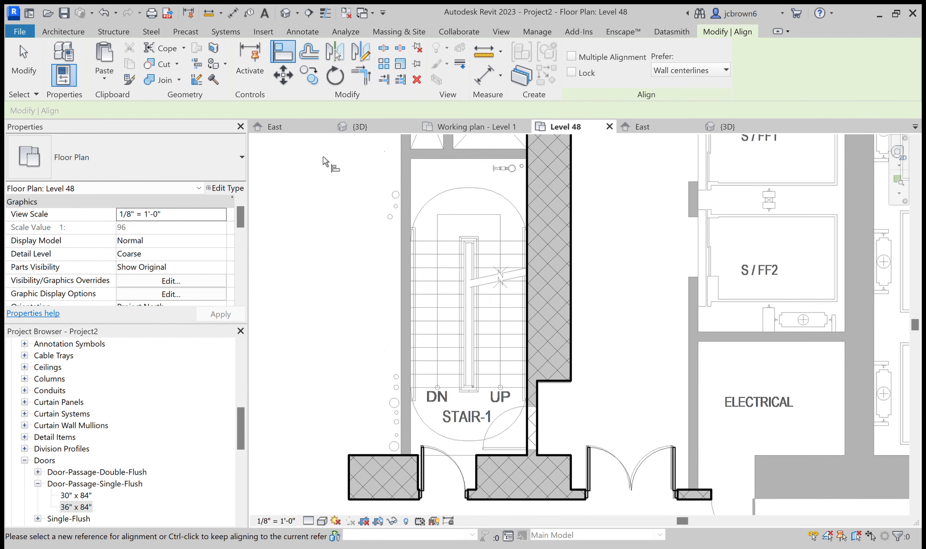
Draw a Generic - 8" Masonry with Drywall wall along Stair-1's west side, from the southwest core block to the north core wall.
click(60, 33)
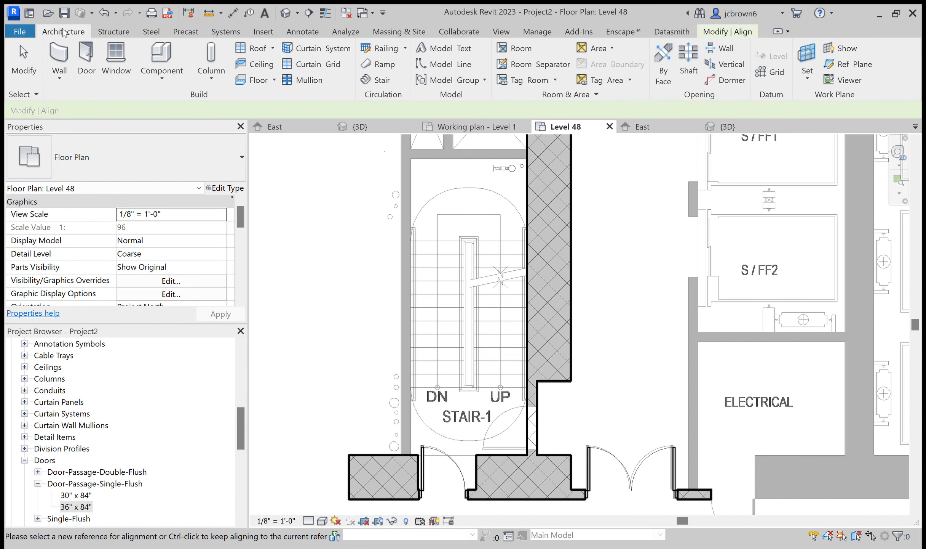
click(59, 55)
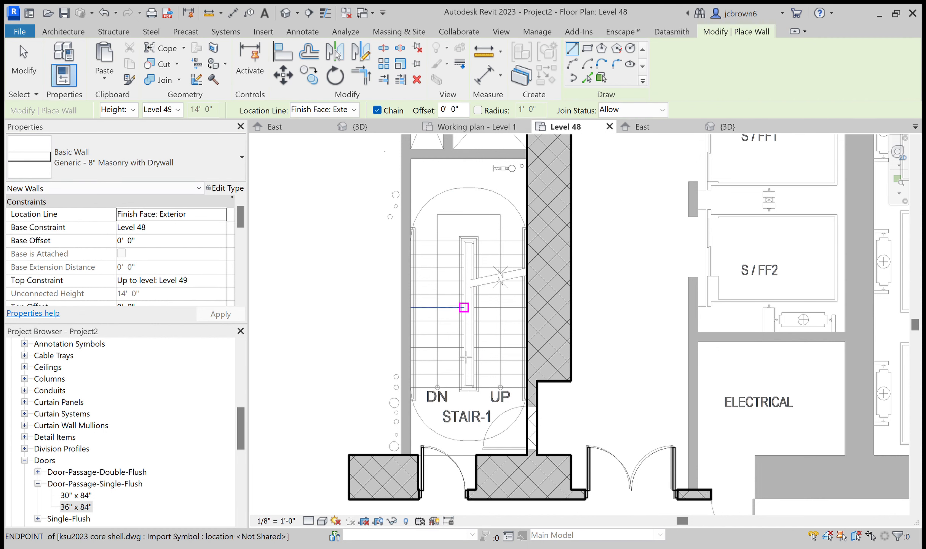
click(406, 454)
middle_drag(440, 225, 424, 326)
click(385, 171)
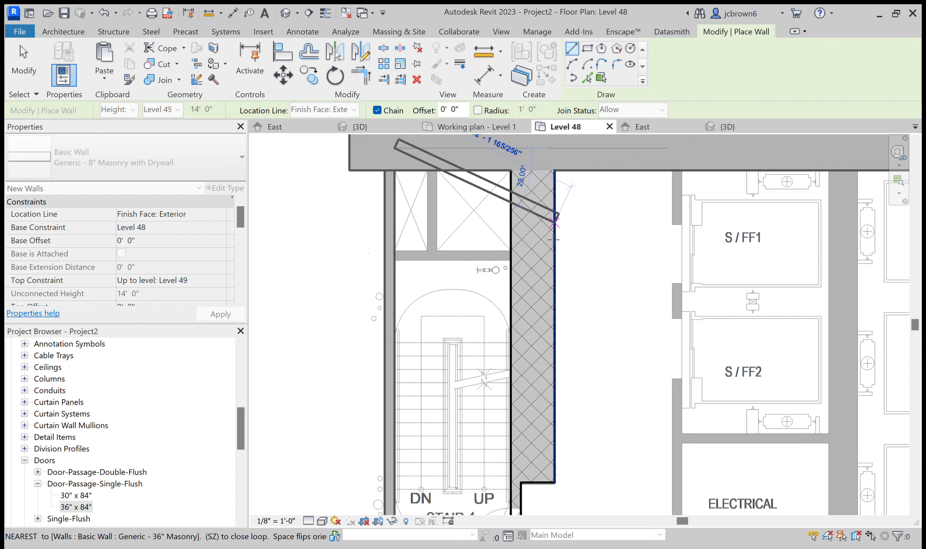
key(Escape)
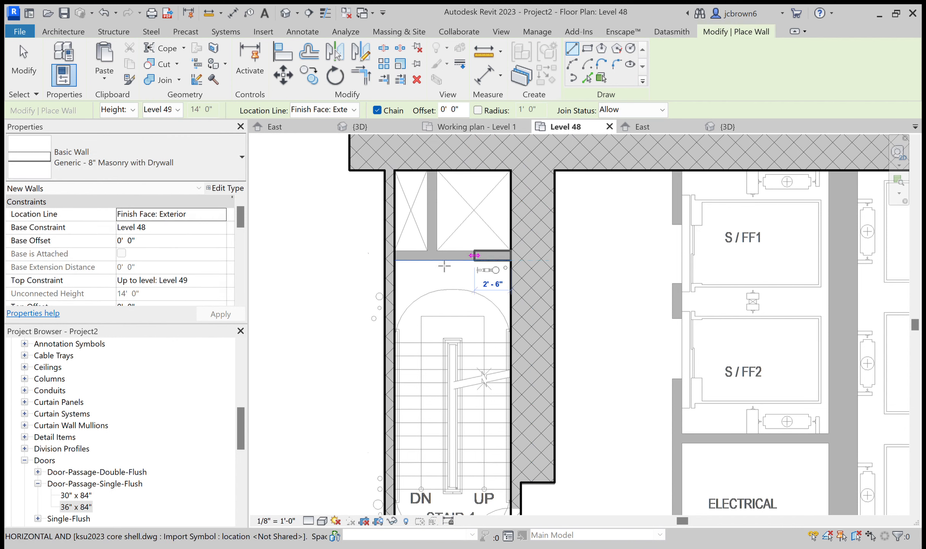
Draw a Generic - 8" Masonry with Drywall wall across Stair-1's north end, between the east and west stair walls.
click(396, 261)
key(Escape)
middle_drag(529, 318, 552, 185)
middle_drag(552, 248, 552, 273)
scroll(552, 274, down, 1)
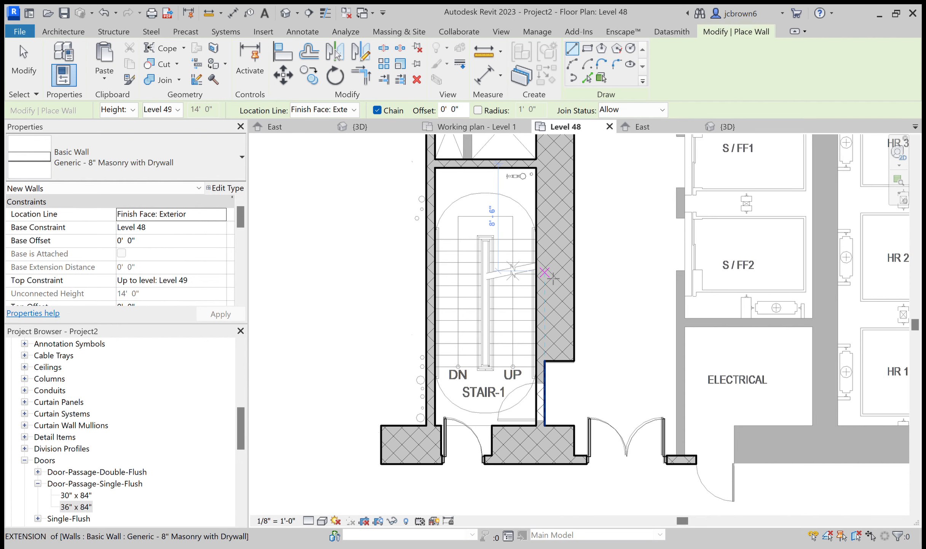
Draw a Generic - 8" Masonry with Drywall wall along the east face of elevators HR 1 to HR 3, up to the north core wall.
scroll(717, 337, down, 2)
middle_drag(718, 348, 485, 343)
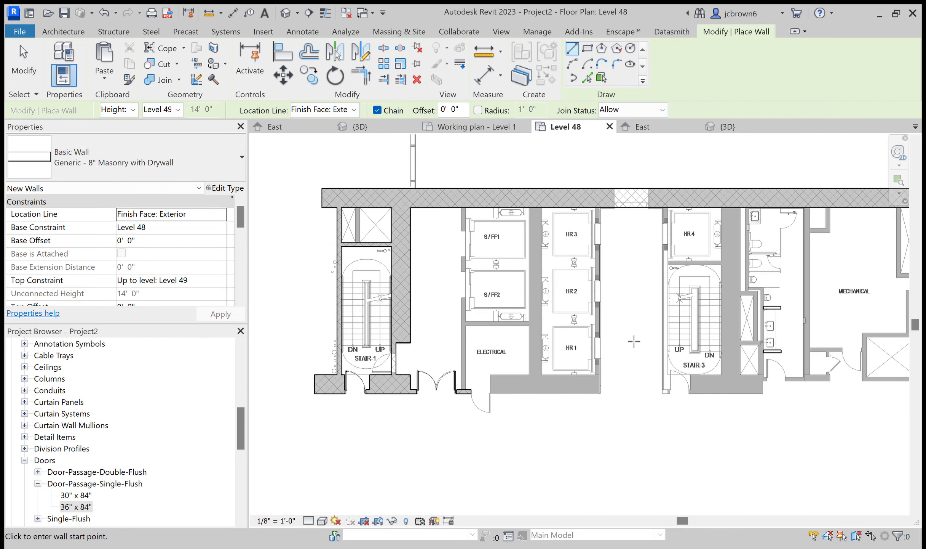
scroll(621, 341, up, 1)
scroll(621, 341, up, 1)
click(585, 398)
middle_drag(597, 356, 602, 450)
click(588, 201)
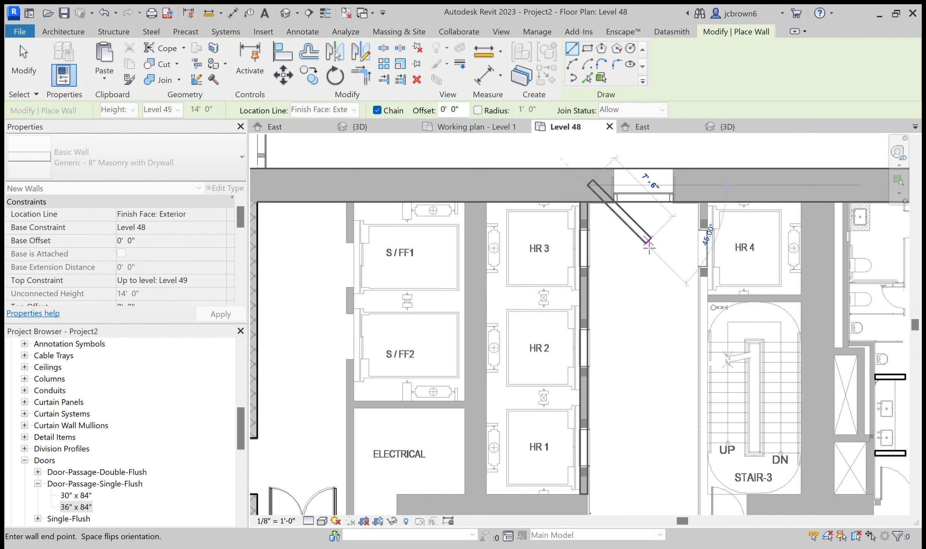
key(Escape)
scroll(639, 306, down, 2)
scroll(640, 306, down, 1)
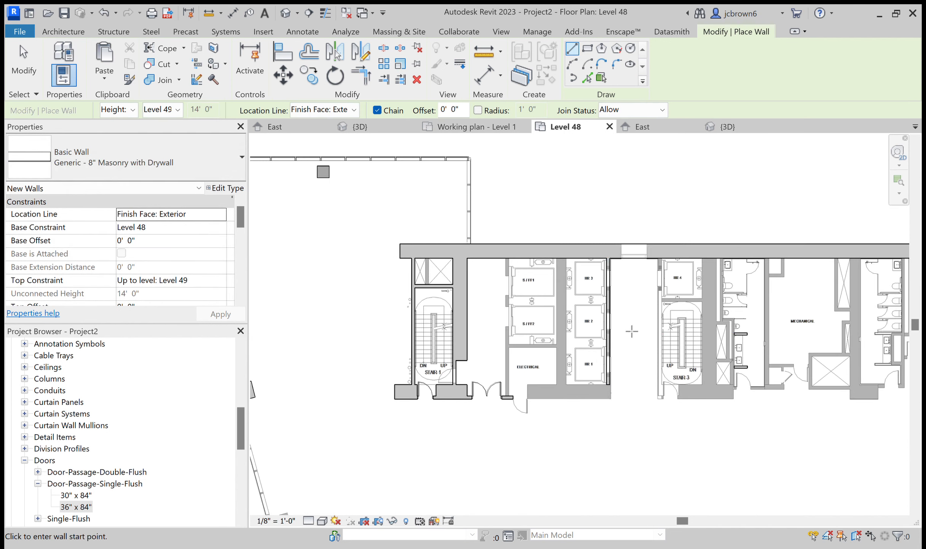
key(Escape)
Start a stair from Level 48 to Level 49 in Stair-1 and draw its east run northward from the UP mark, 3' 0" wide with 12 risers.
middle_drag(633, 313, 527, 355)
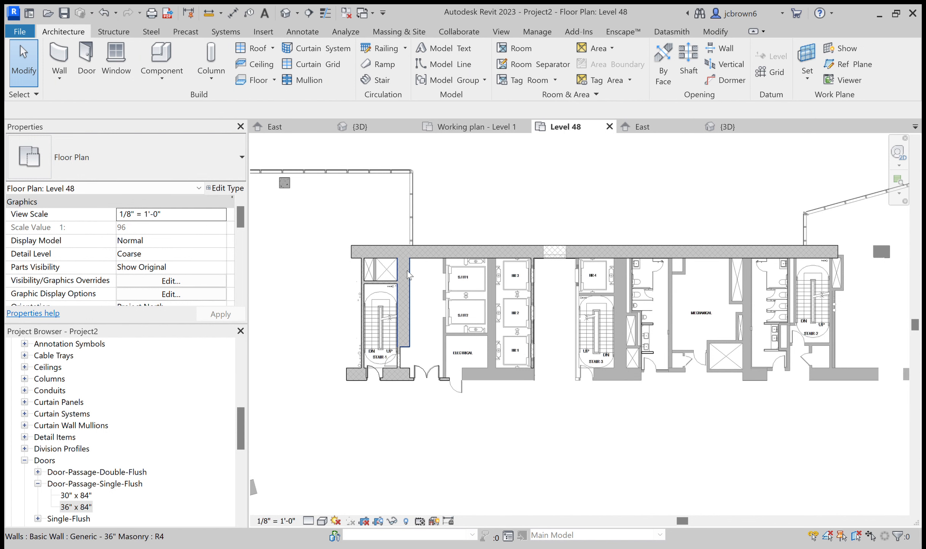
middle_drag(378, 300, 495, 255)
scroll(521, 289, up, 5)
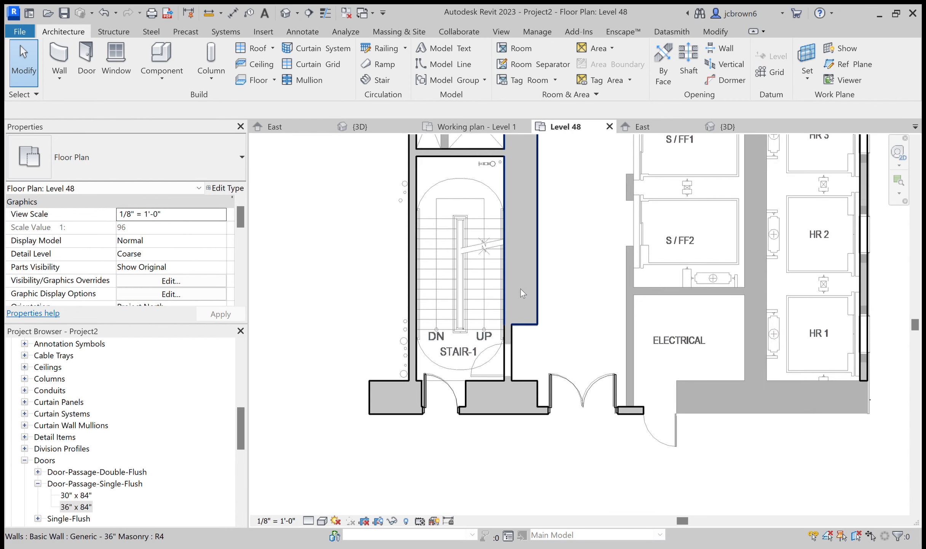
scroll(508, 320, down, 1)
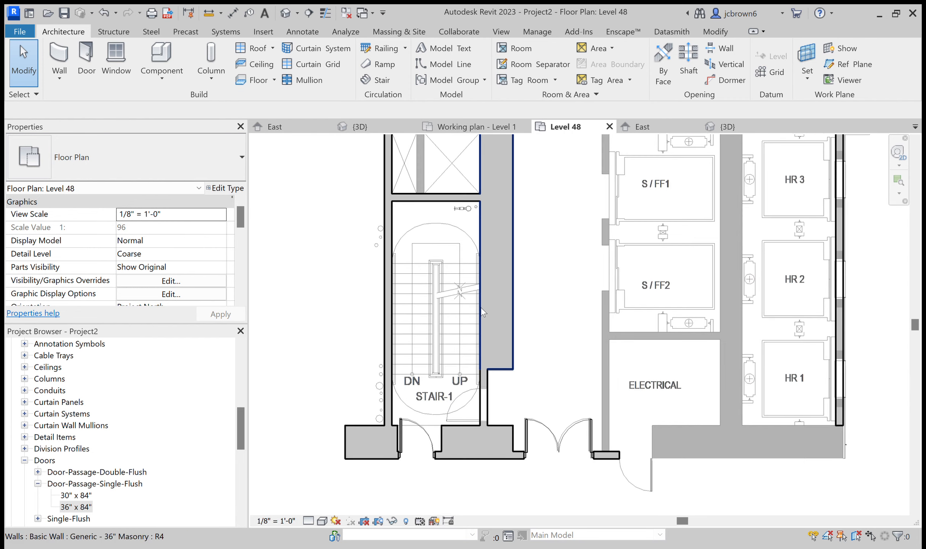
click(380, 83)
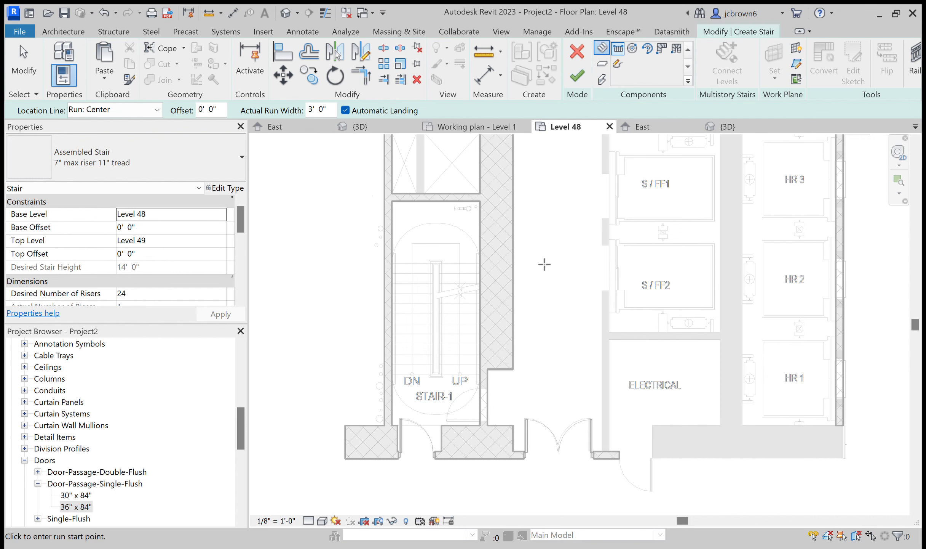
scroll(478, 394, up, 2)
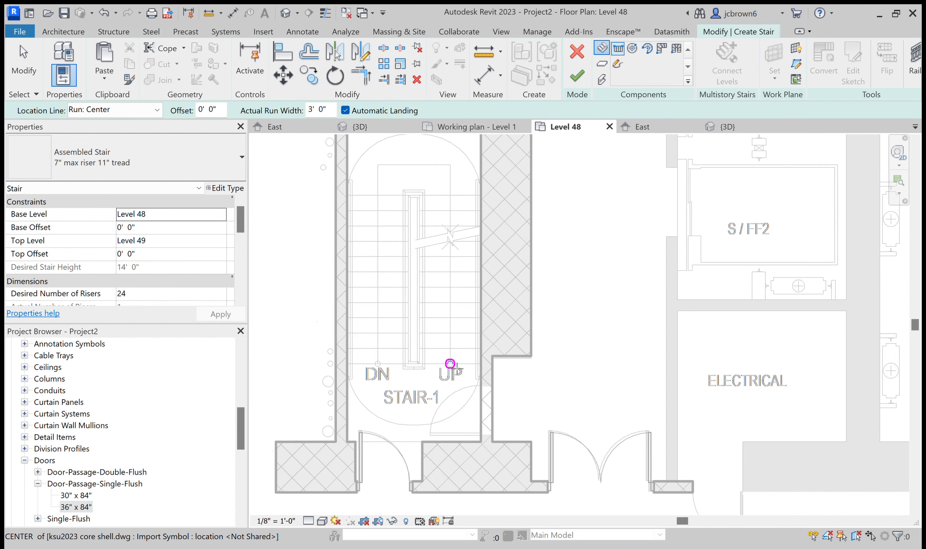
click(450, 363)
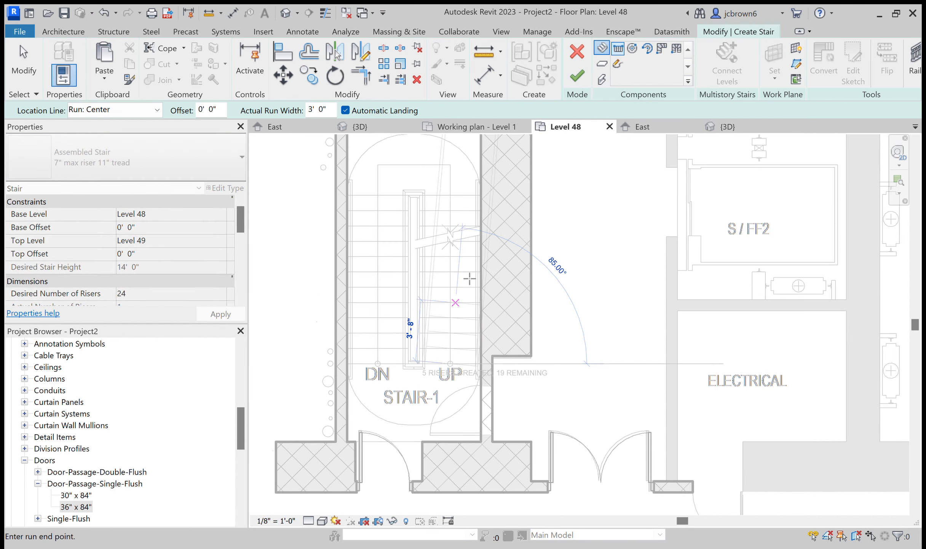
click(455, 199)
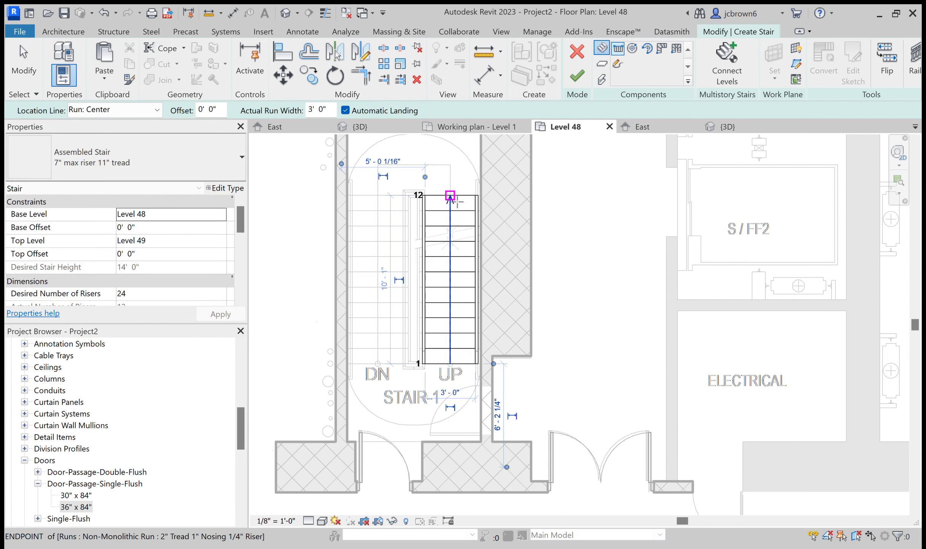
Draw Stair-1's west run southward from riser 13 to riser 24 with an automatic landing, and finish the stair.
click(377, 195)
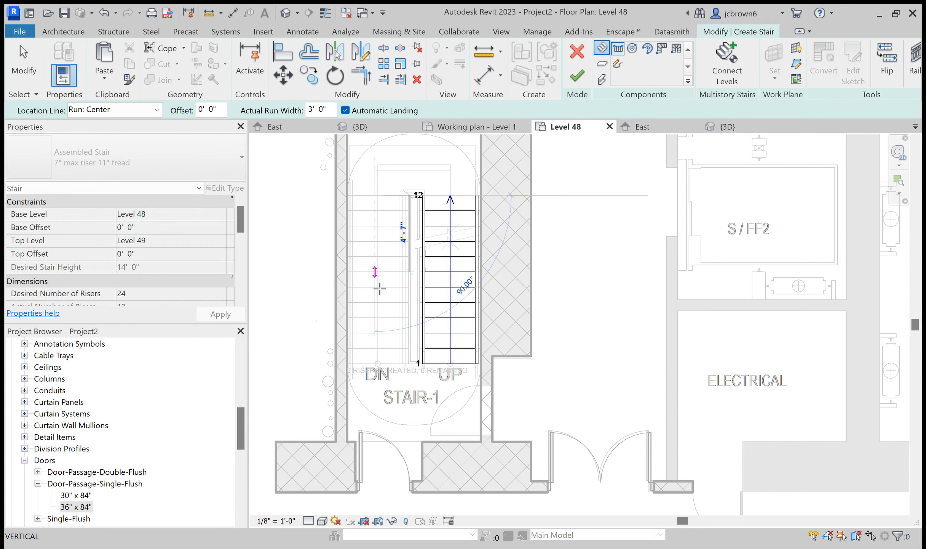
click(377, 366)
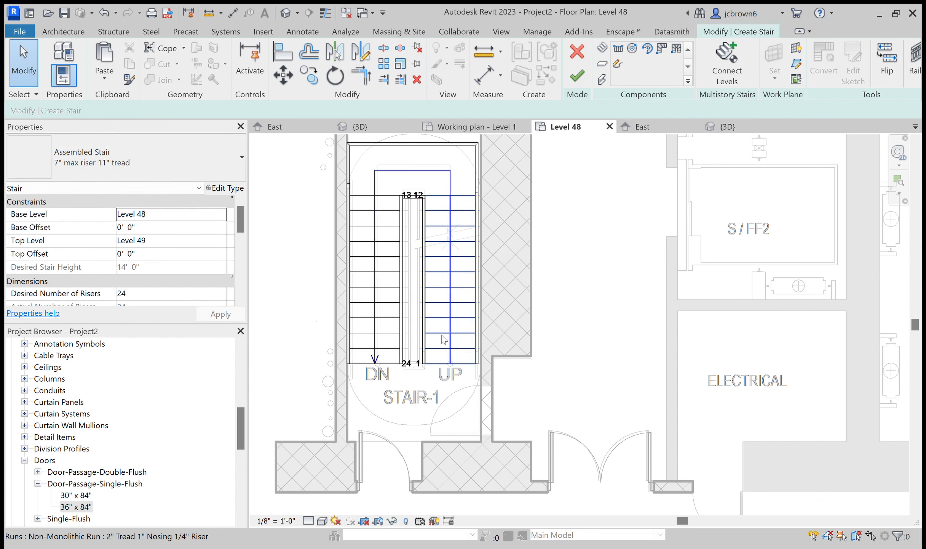
click(578, 80)
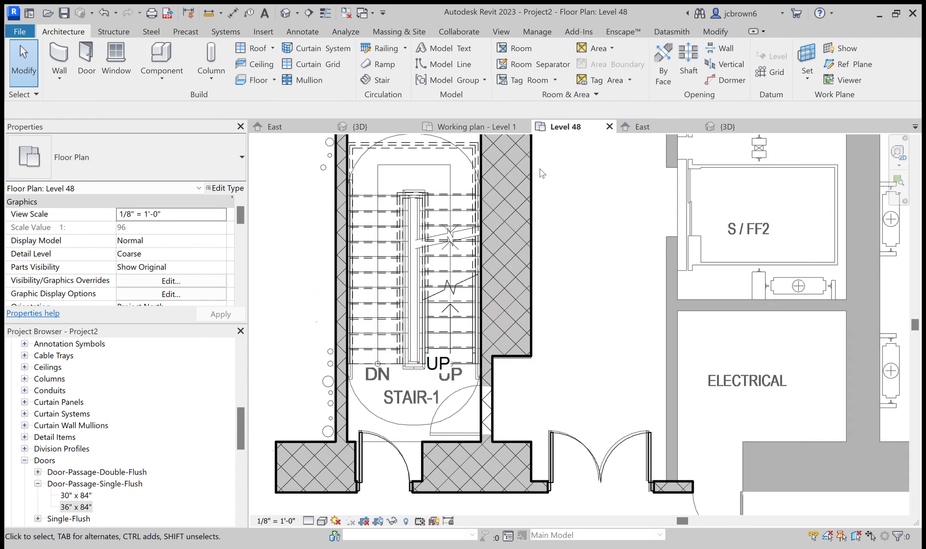
Review the new stair and core walls in the Level 48 plan and the 3D view, ending back in the plan.
scroll(445, 258, down, 2)
middle_drag(457, 329, 355, 348)
scroll(381, 339, down, 3)
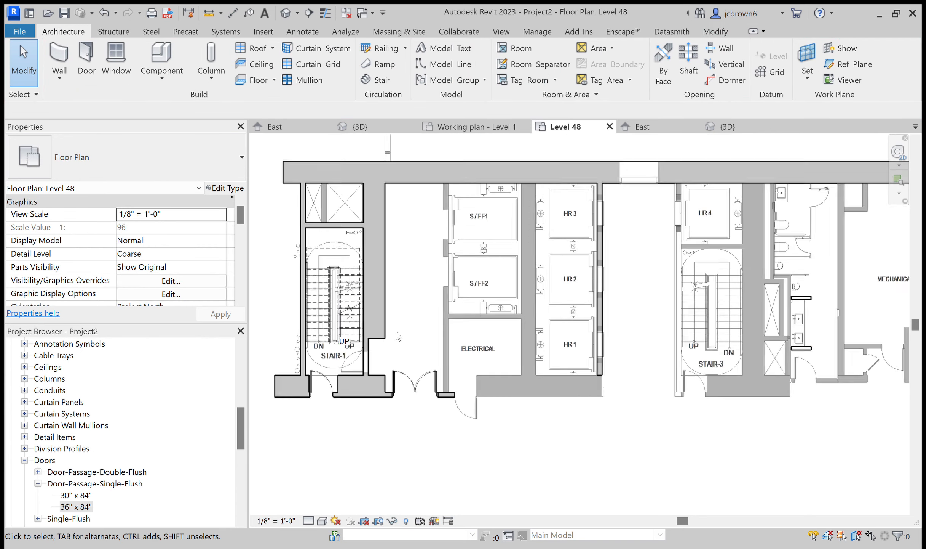
scroll(638, 321, down, 2)
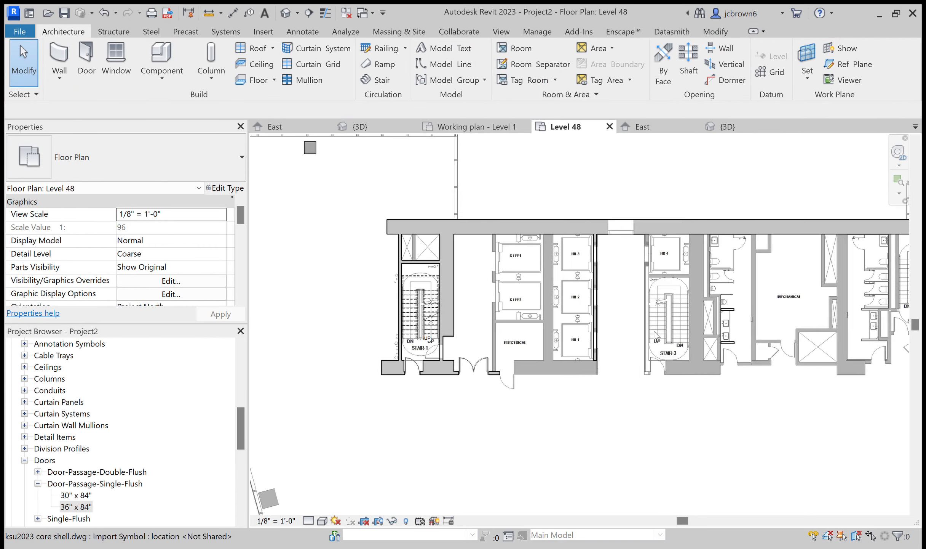
middle_drag(638, 321, 494, 294)
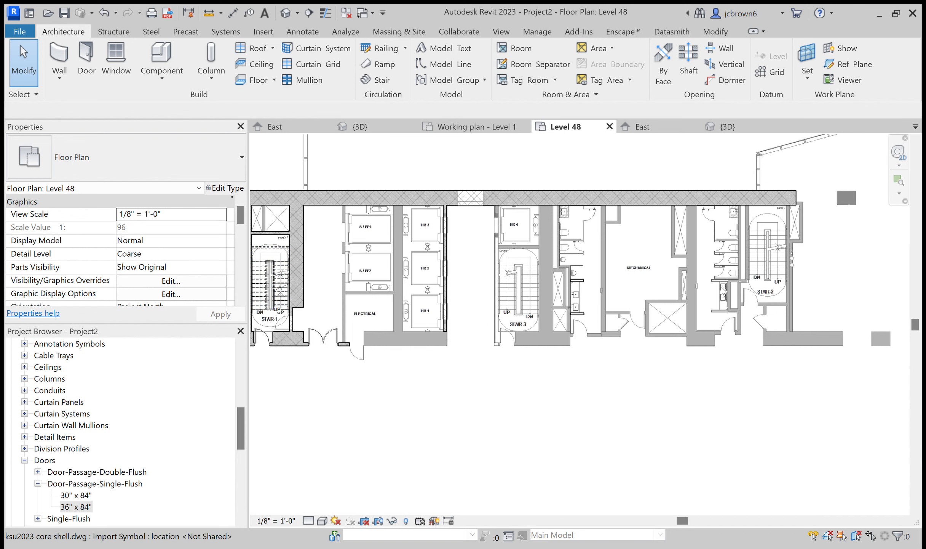
scroll(515, 316, down, 1)
middle_drag(515, 315, 560, 313)
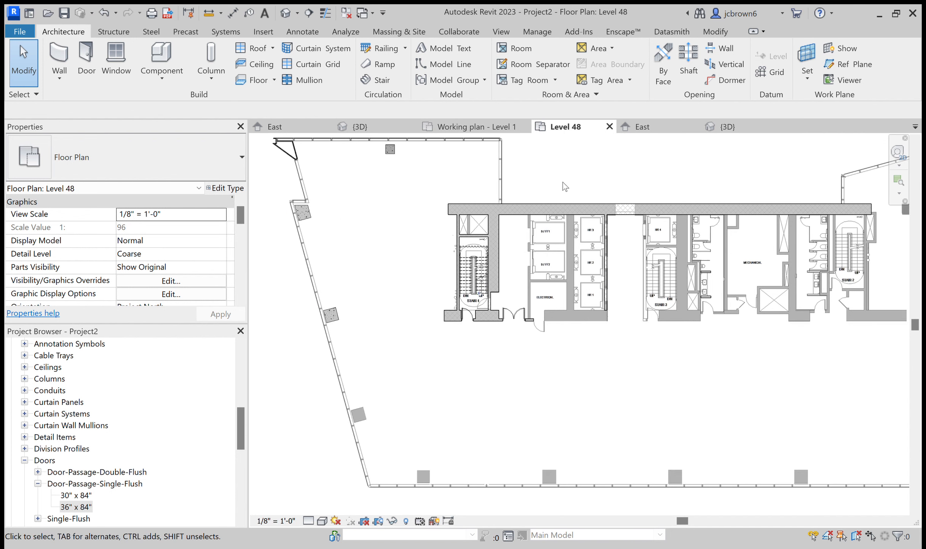
click(754, 128)
scroll(741, 195, up, 4)
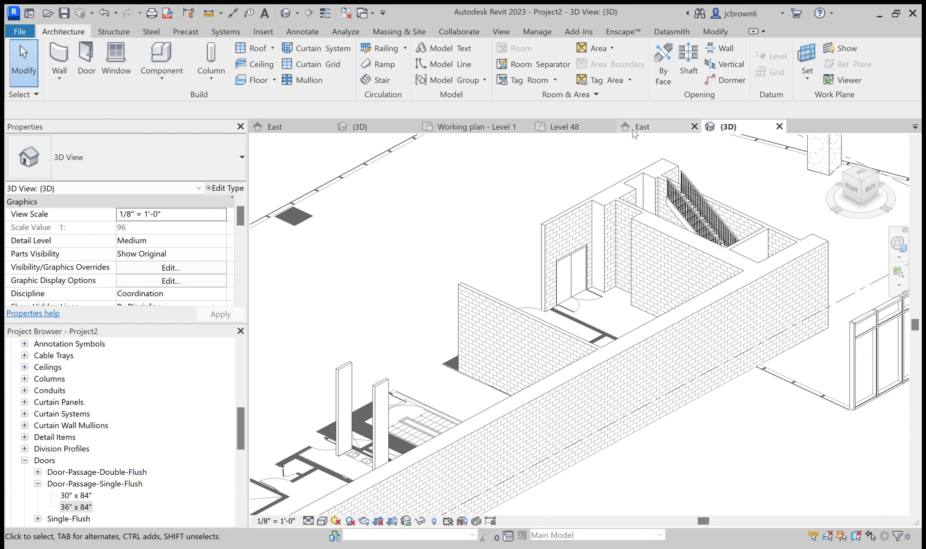
click(569, 130)
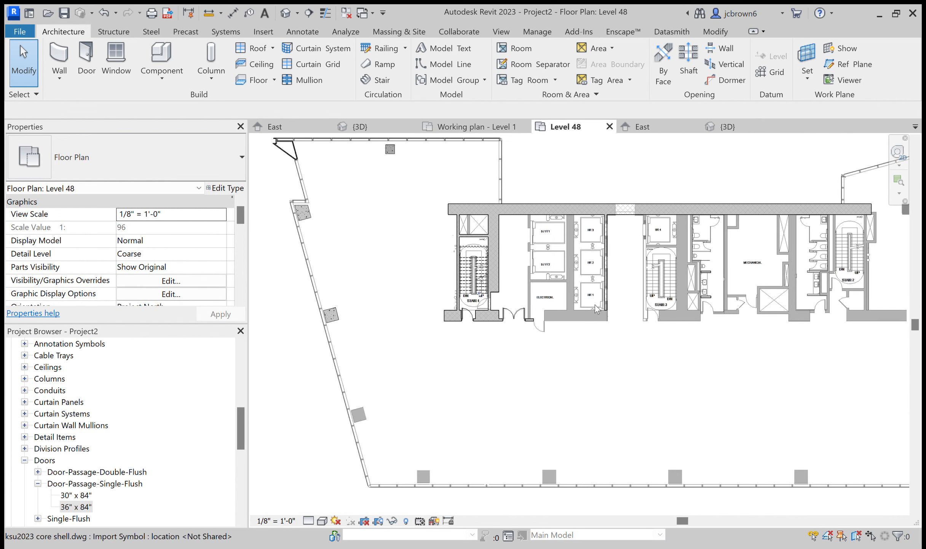
Check the HR elevator bank in plan, and look for elevator families in the local and Autodesk family libraries.
scroll(539, 288, up, 6)
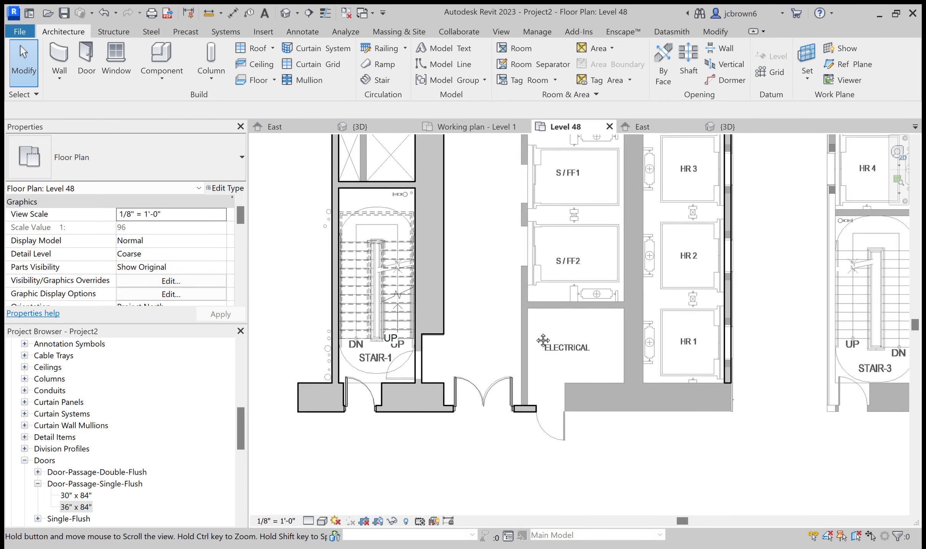
middle_drag(541, 335, 537, 353)
middle_drag(592, 341, 433, 317)
middle_drag(575, 290, 526, 323)
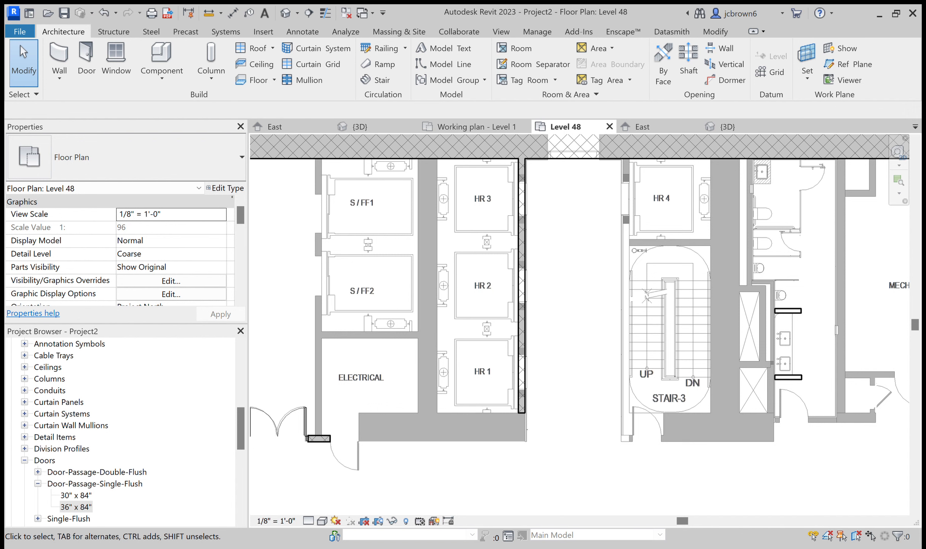
middle_drag(547, 211, 544, 266)
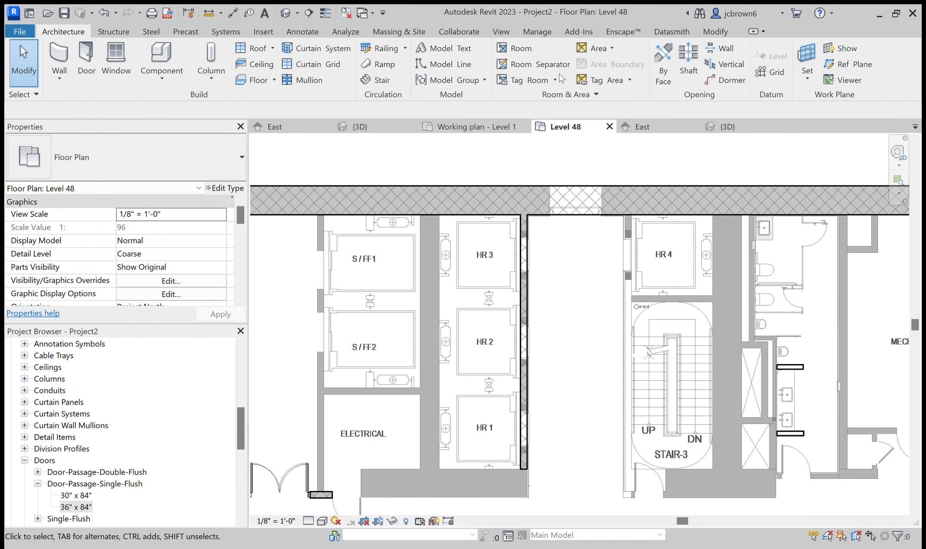
click(263, 32)
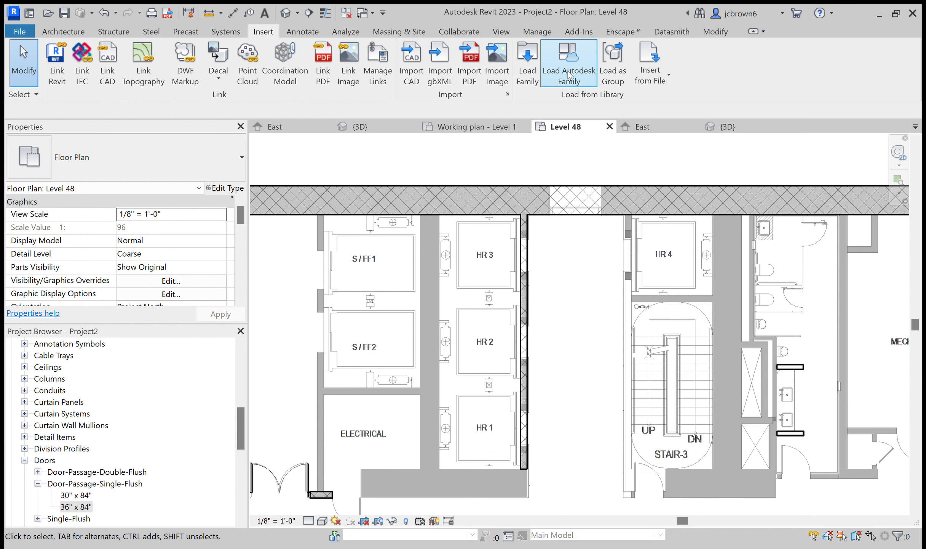
click(528, 75)
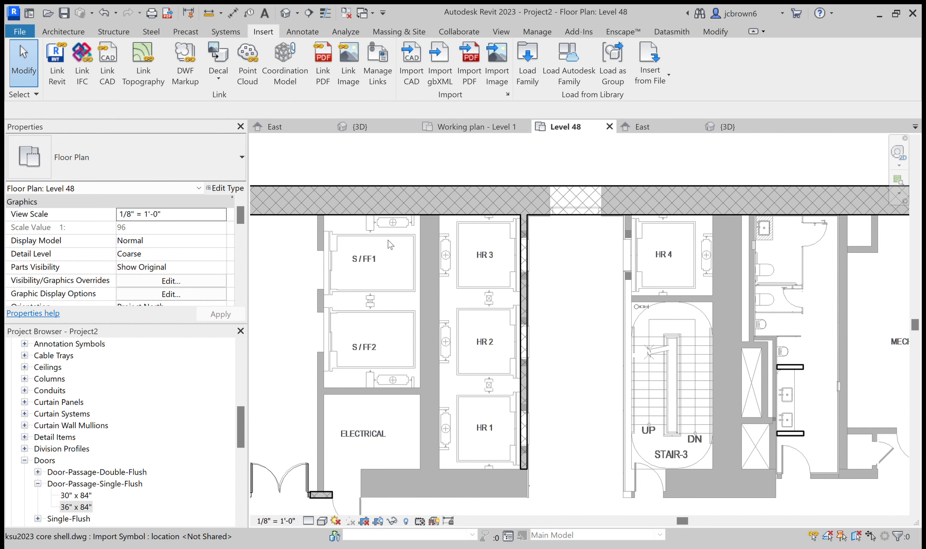
click(563, 72)
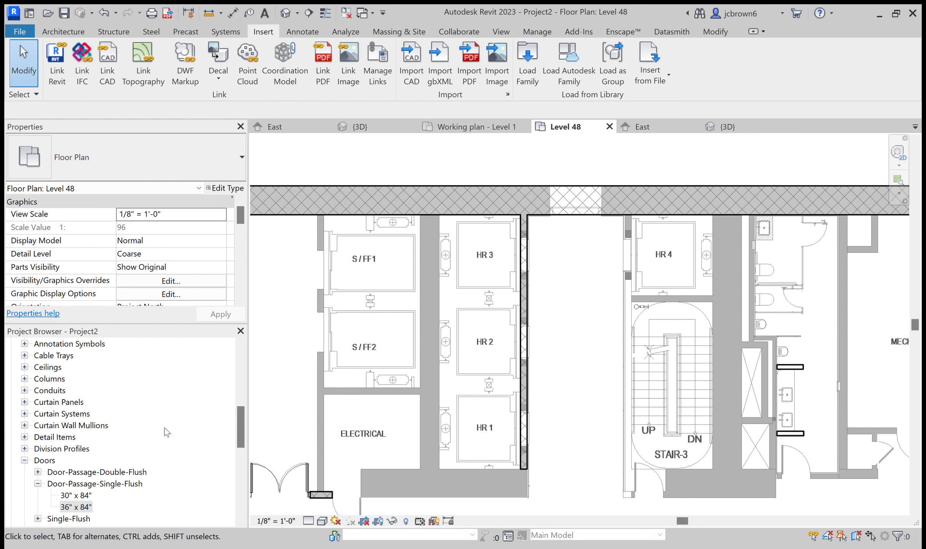
List the types of the Elevator-Hydraulic and TK-Elevator entrance families under the project's Specialty Equipment.
click(25, 460)
scroll(31, 469, down, 4)
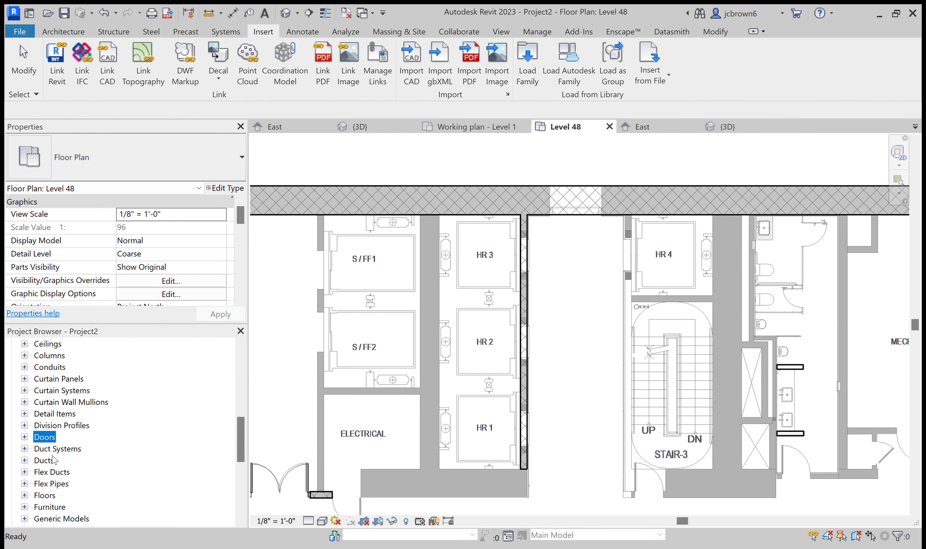
scroll(38, 476, down, 3)
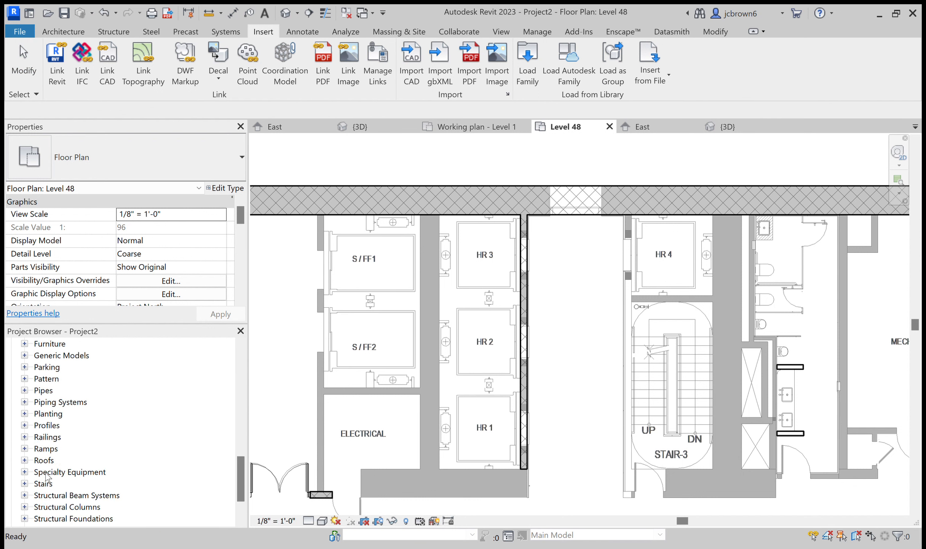
click(24, 449)
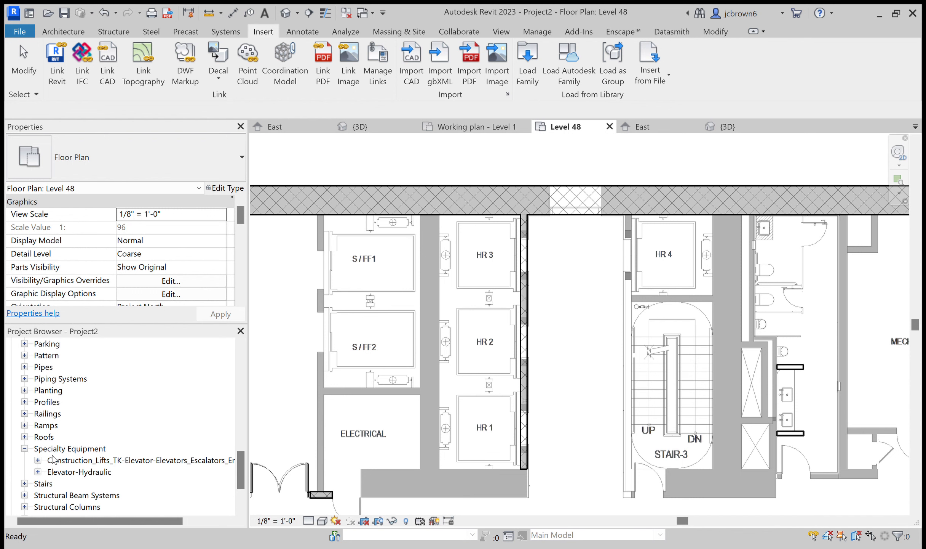
click(38, 471)
scroll(70, 476, down, 2)
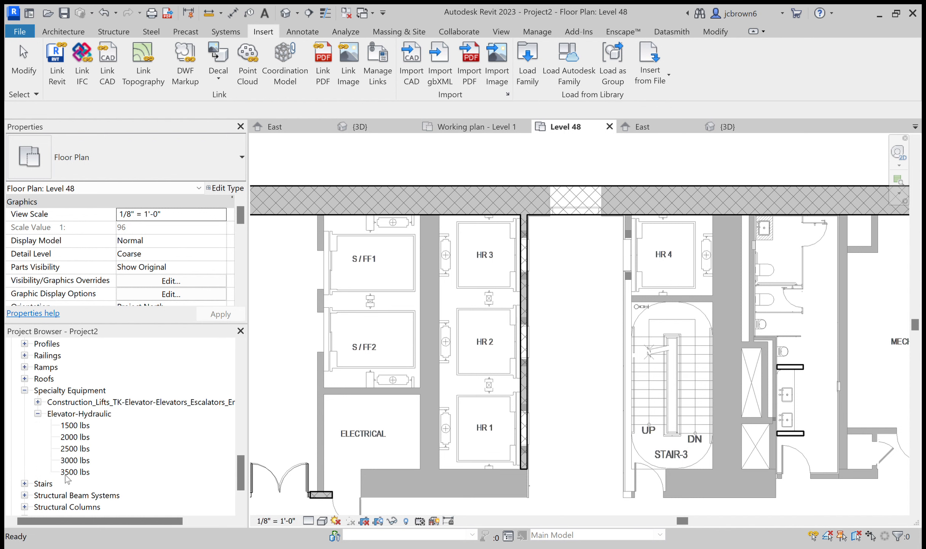
scroll(68, 479, down, 2)
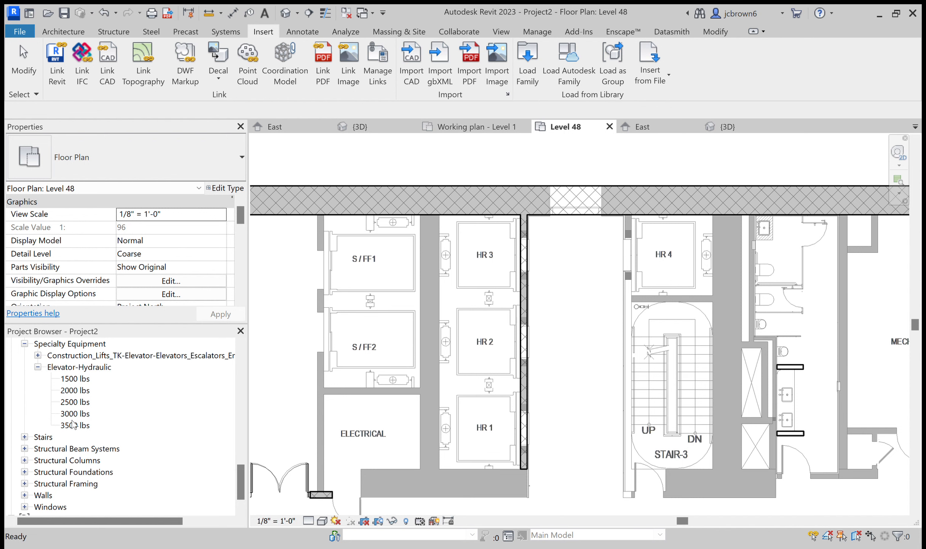
click(73, 425)
scroll(46, 390, up, 2)
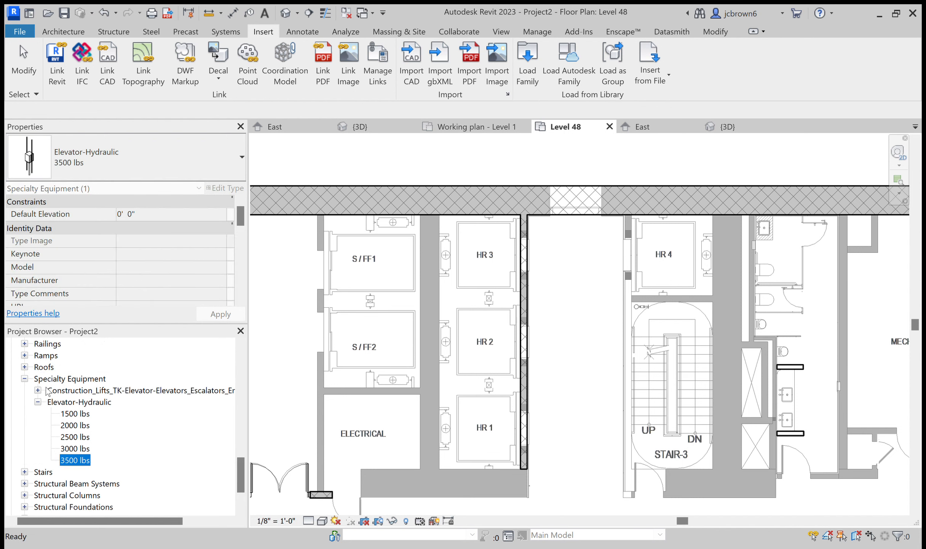
click(38, 390)
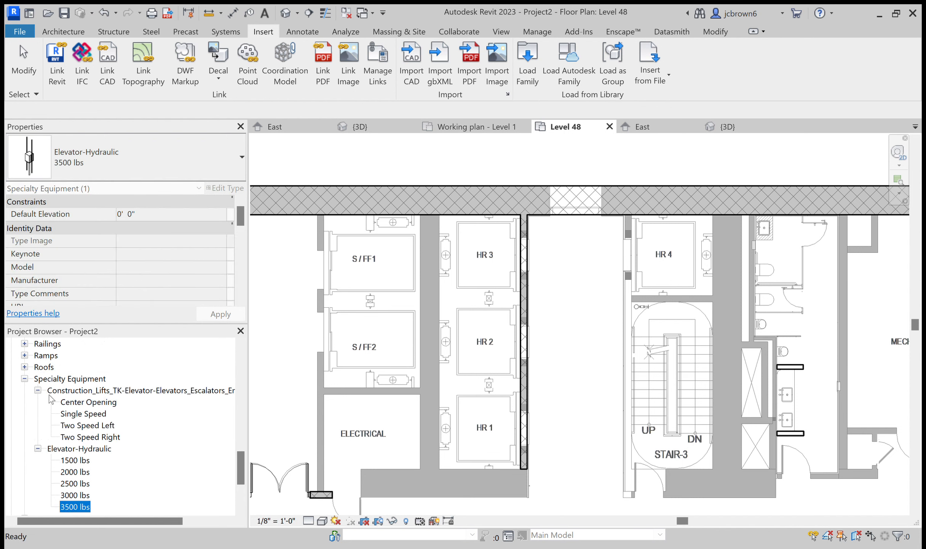
scroll(99, 407, down, 2)
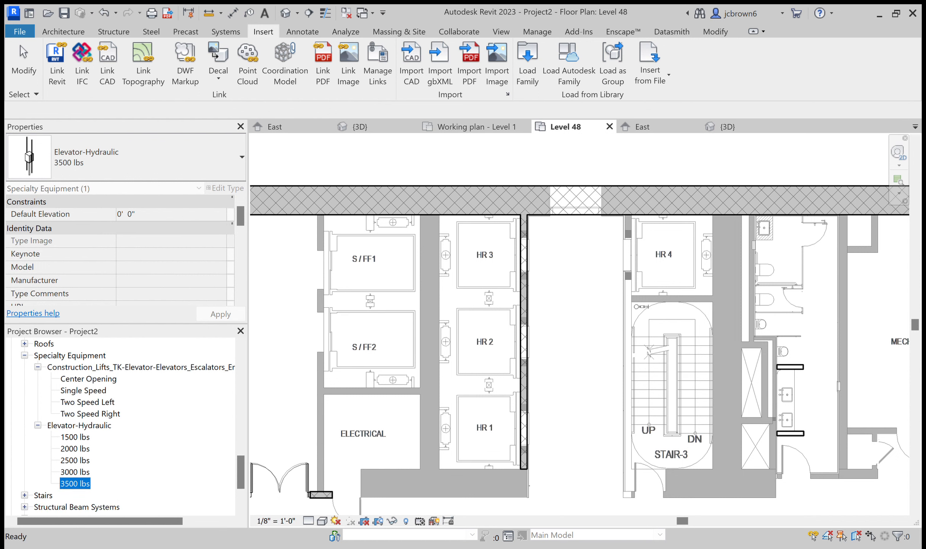
Place an Elevator-Hydraulic 3500 lbs over the HR 3 car outline on Level 48, aligned square with the shaft, and select it.
drag(75, 483, 496, 280)
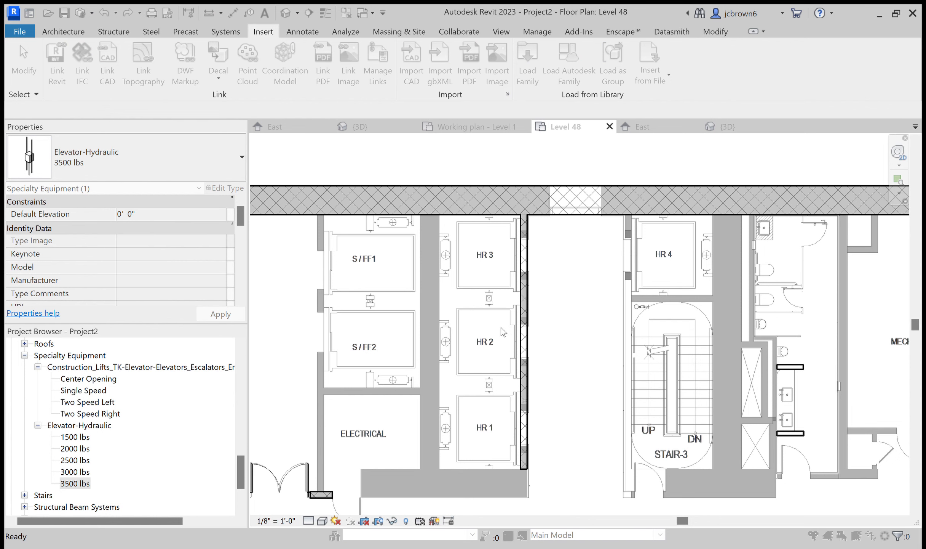
drag(501, 327, 495, 325)
scroll(483, 261, up, 3)
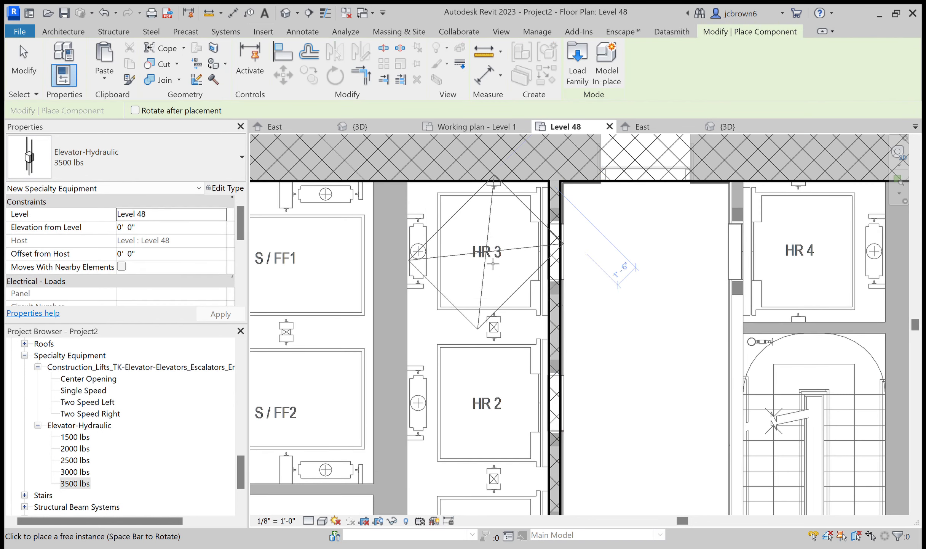
click(495, 253)
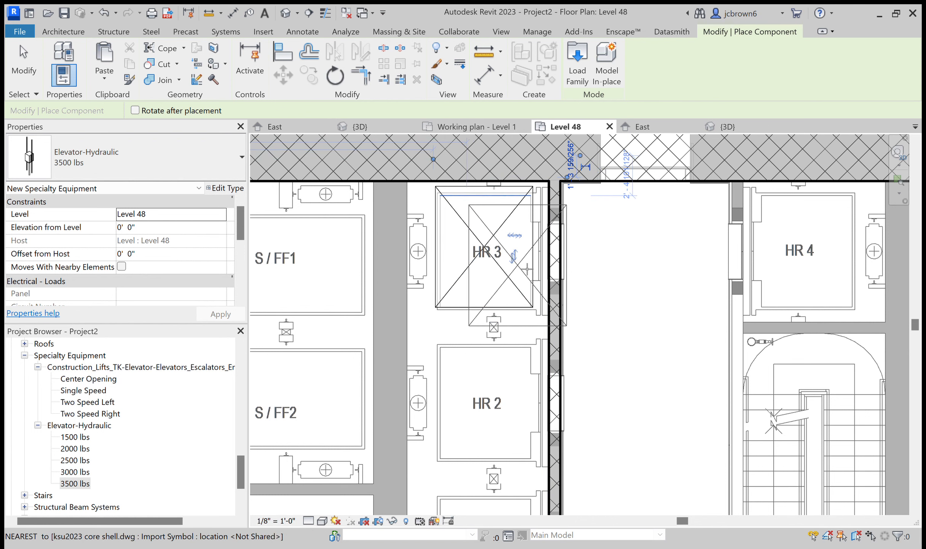
key(Escape)
key(Escape)
click(507, 274)
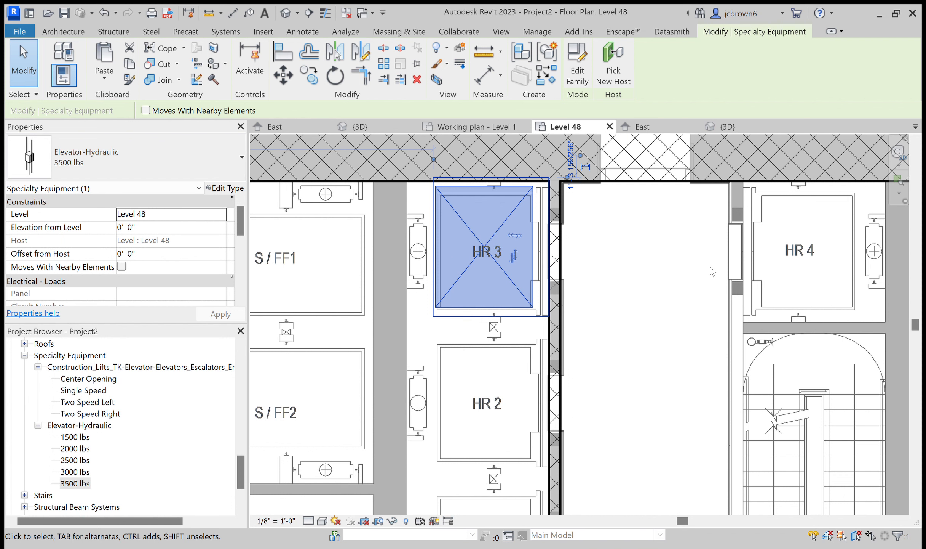
Place a TK-Elevator EnduraB_Entrance Center Opening door in the masonry wall east of HR 3, at its traced doorway.
click(93, 380)
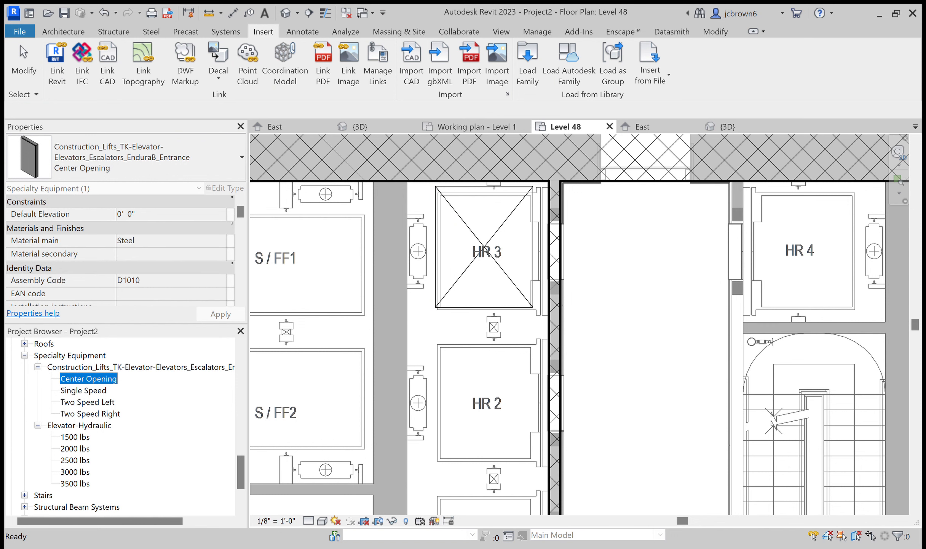
drag(91, 379, 573, 238)
scroll(559, 252, up, 4)
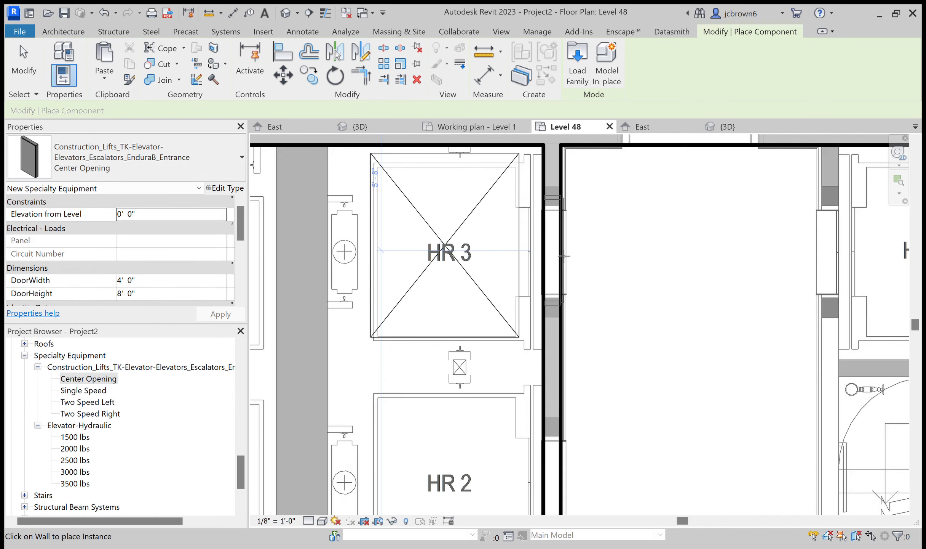
scroll(719, 269, down, 5)
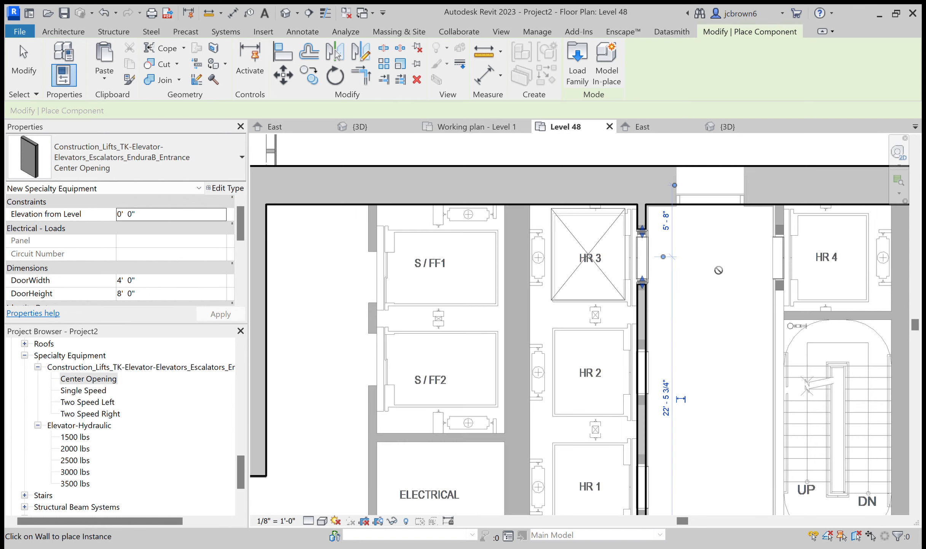
key(Escape)
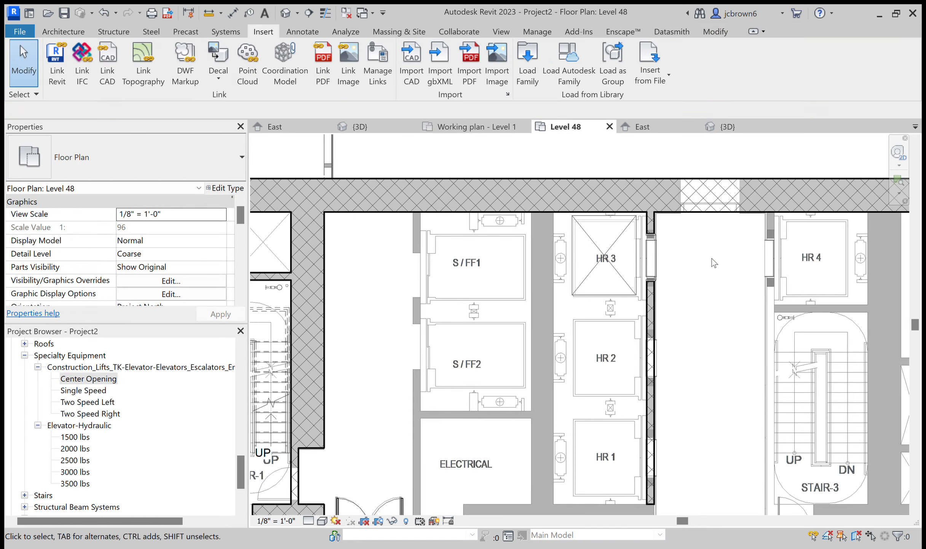
scroll(713, 263, down, 2)
scroll(718, 265, up, 2)
middle_drag(719, 265, 544, 239)
scroll(541, 263, up, 3)
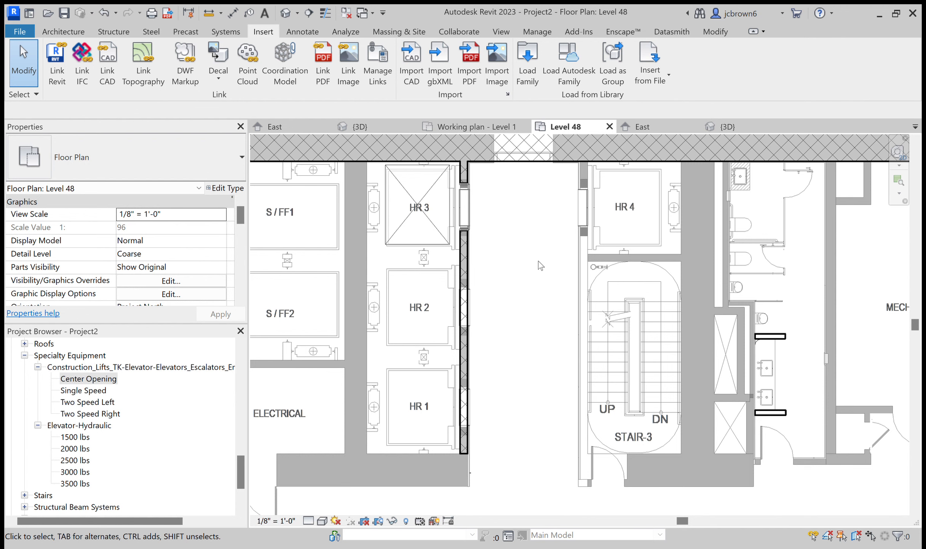
middle_drag(519, 246, 531, 330)
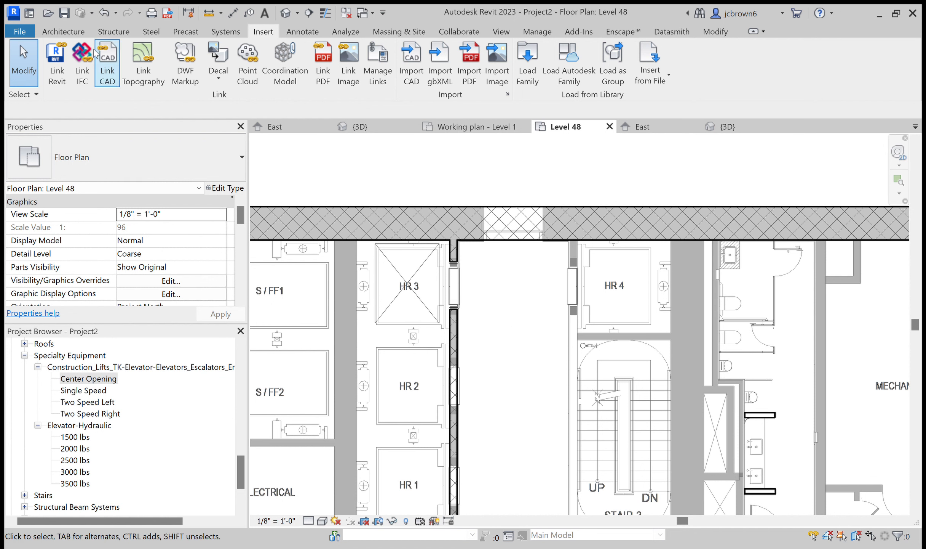
click(71, 33)
click(121, 67)
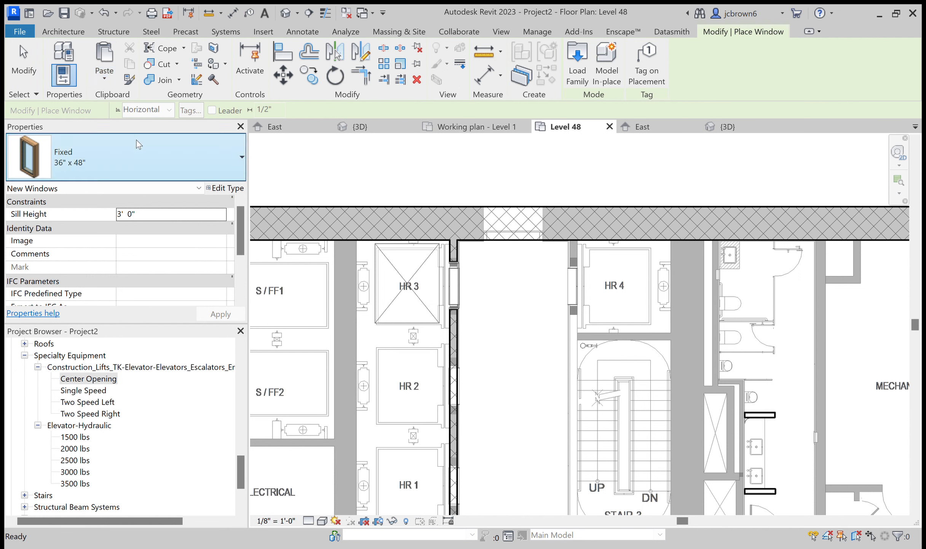
click(231, 193)
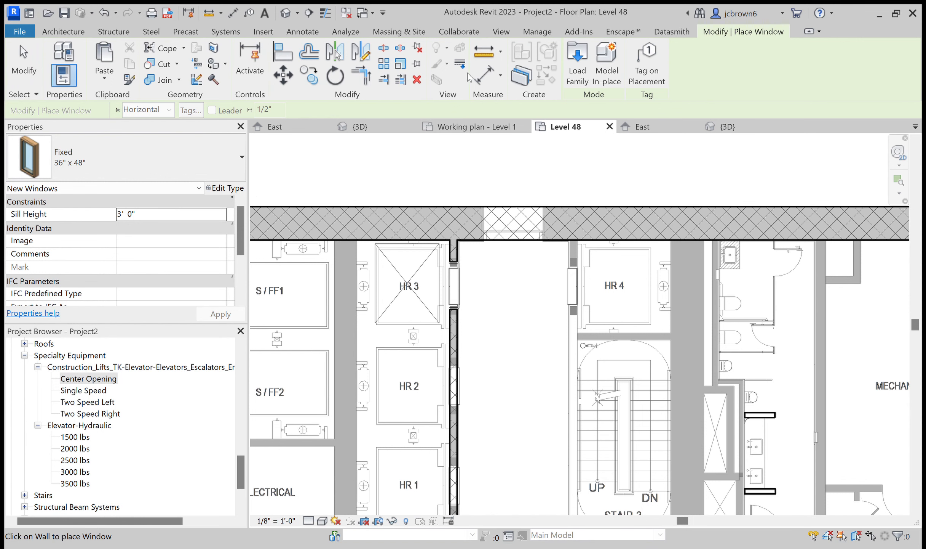
Measure the width of the traced window opening in the 36" masonry wall between HR 3 and HR 4.
click(500, 63)
scroll(513, 217, up, 3)
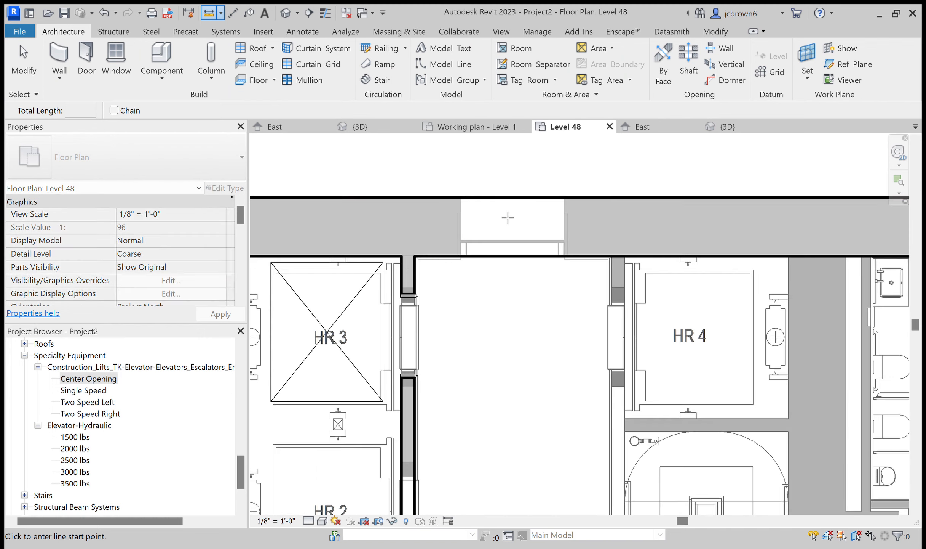
click(461, 198)
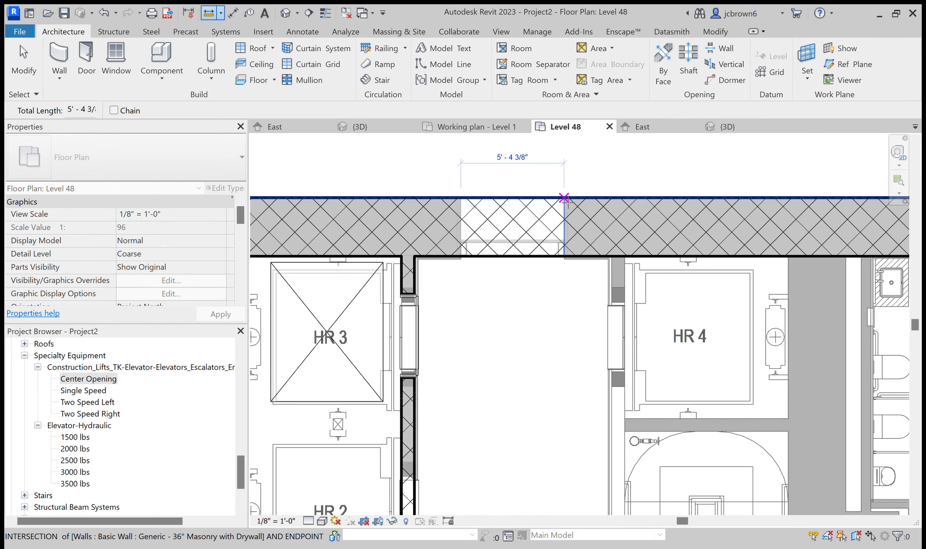
scroll(564, 198, up, 2)
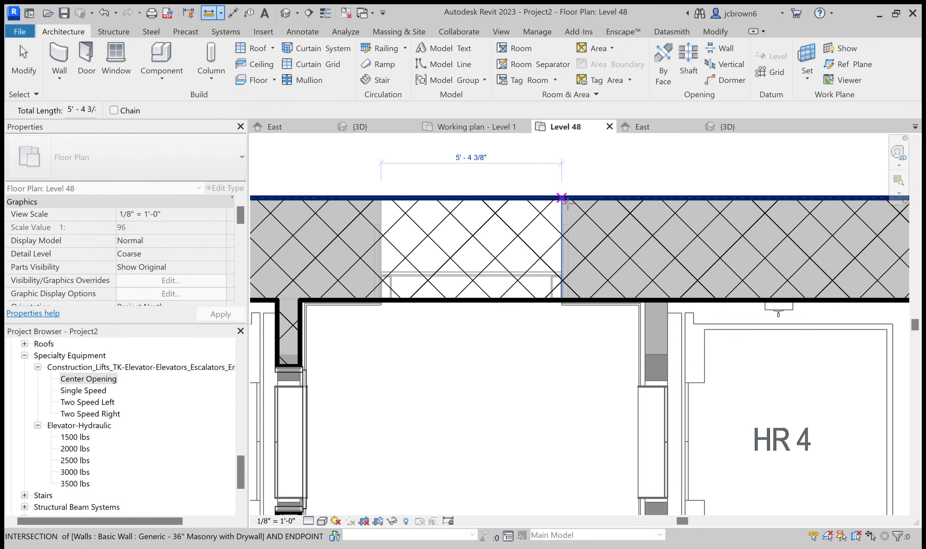
key(Escape)
key(Escape)
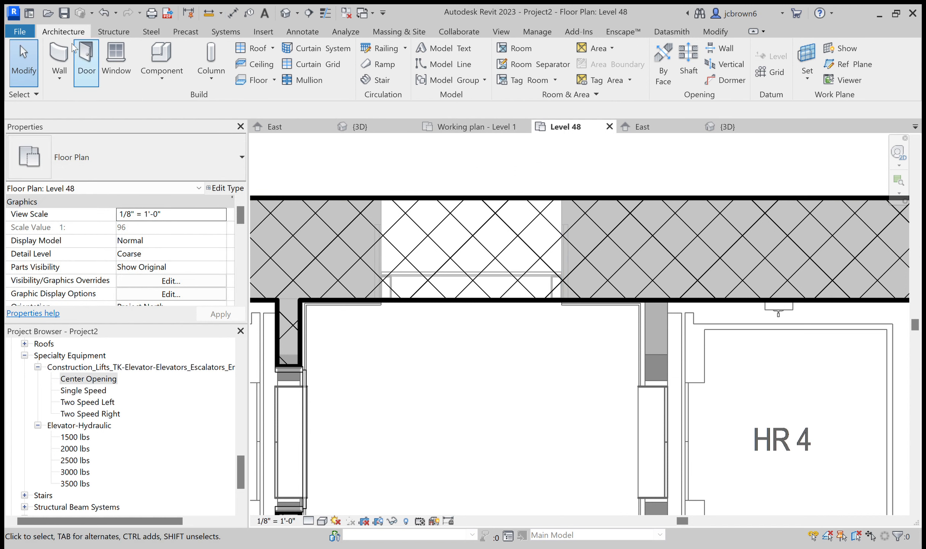
Create a 64 3/8" x 48" Fixed window type and place it in the traced opening of the 36" masonry wall between HR 3 and HR 4.
click(115, 71)
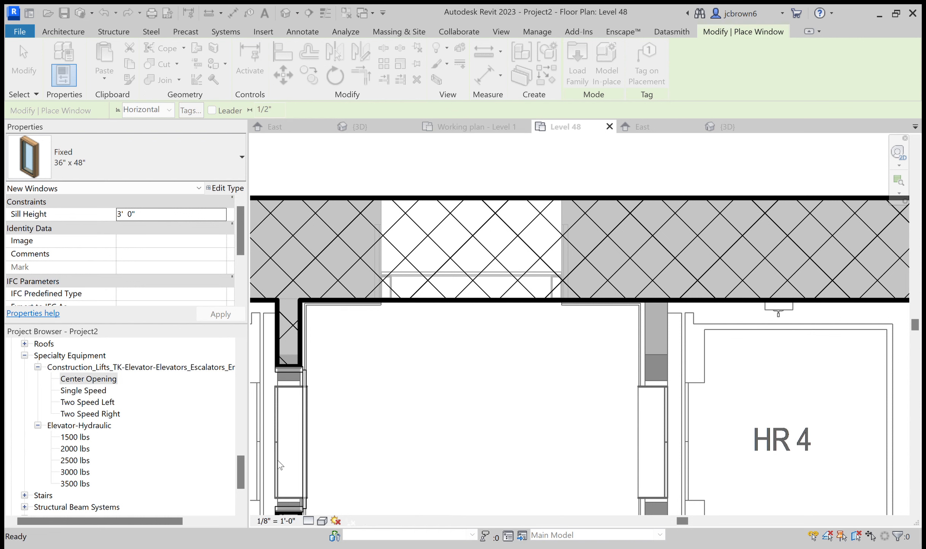
click(471, 303)
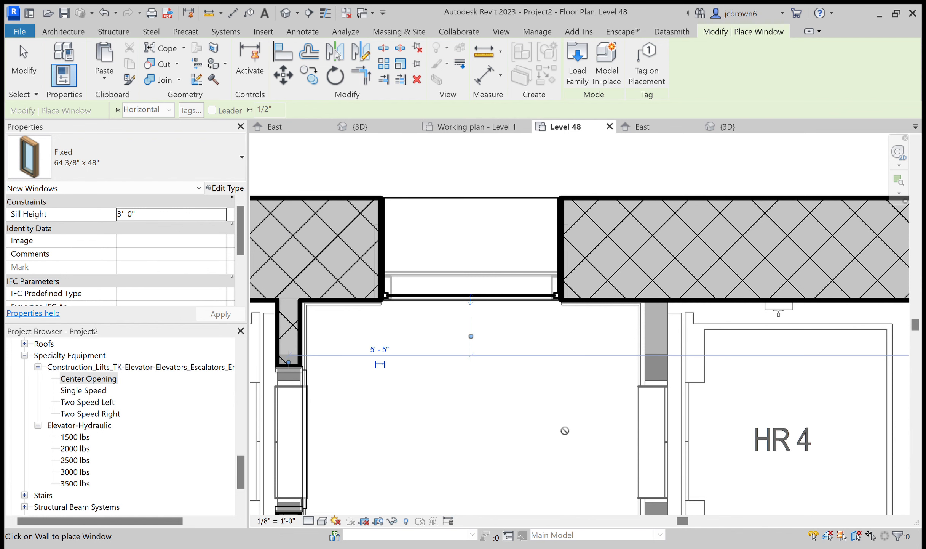
scroll(565, 431, down, 6)
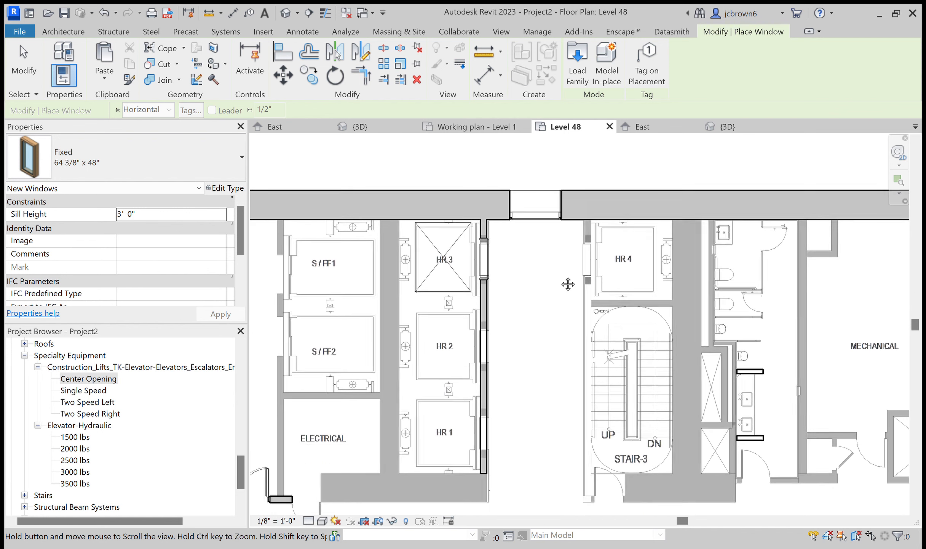
middle_drag(567, 283, 558, 373)
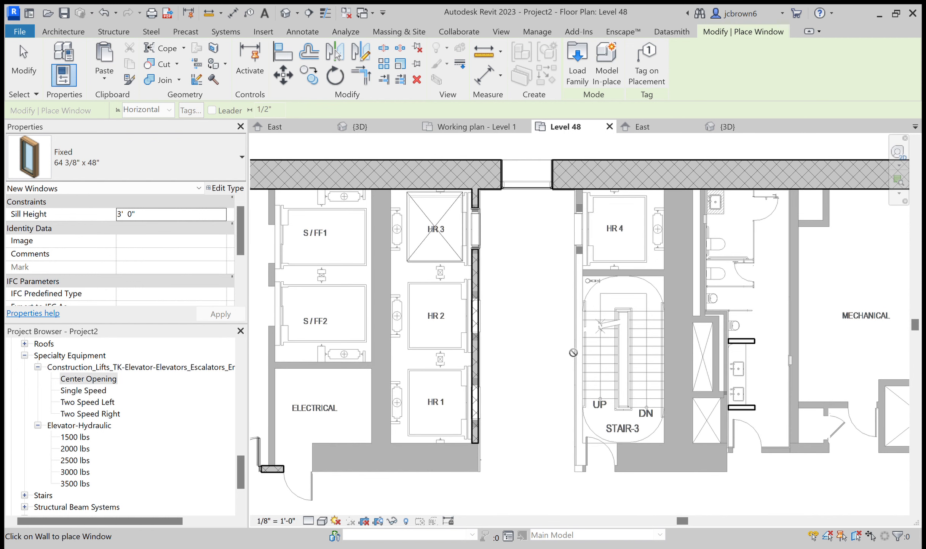
Draw a Generic - 8" Masonry with Drywall wall from the 36" wall along the restroom's toilet side to the traced jog, Level 48 to Level 49.
scroll(573, 352, down, 5)
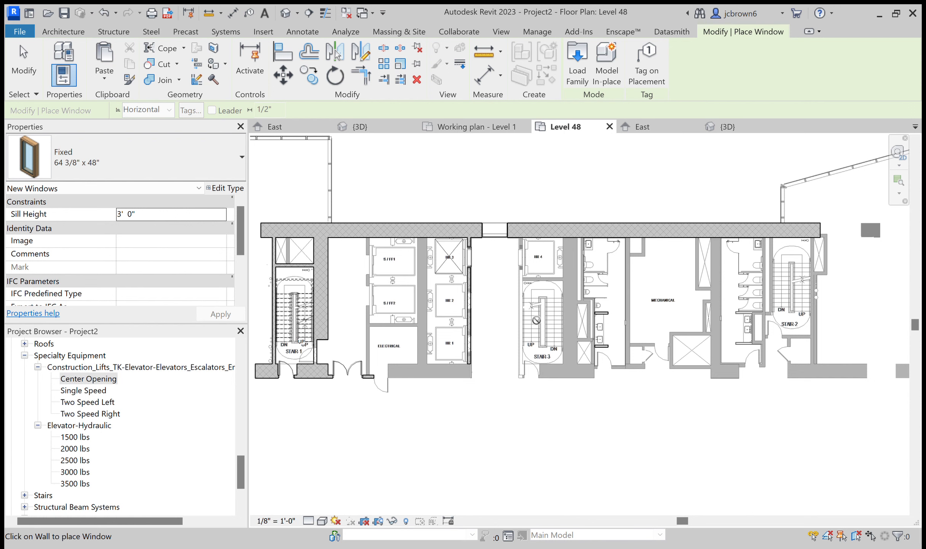
scroll(632, 284, up, 6)
middle_drag(584, 295, 558, 325)
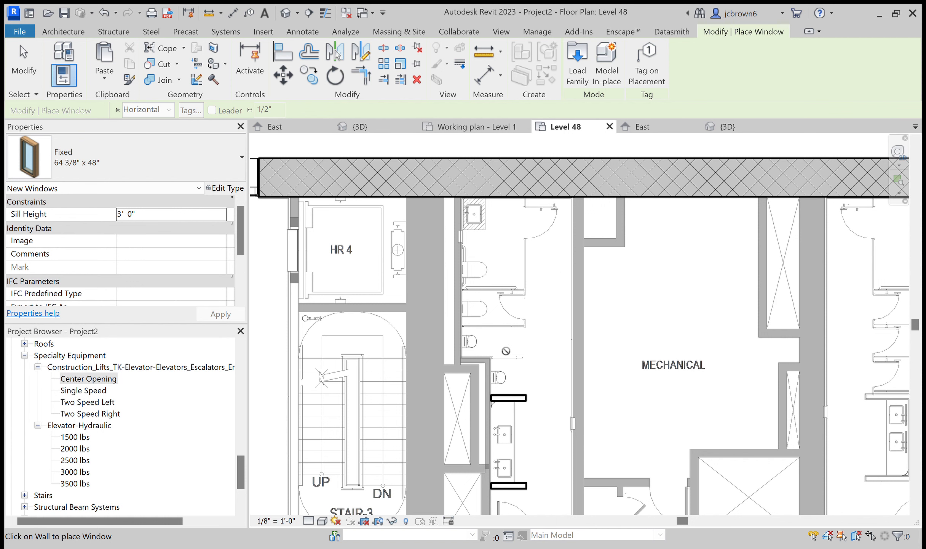
scroll(486, 287, up, 2)
middle_drag(486, 287, 428, 341)
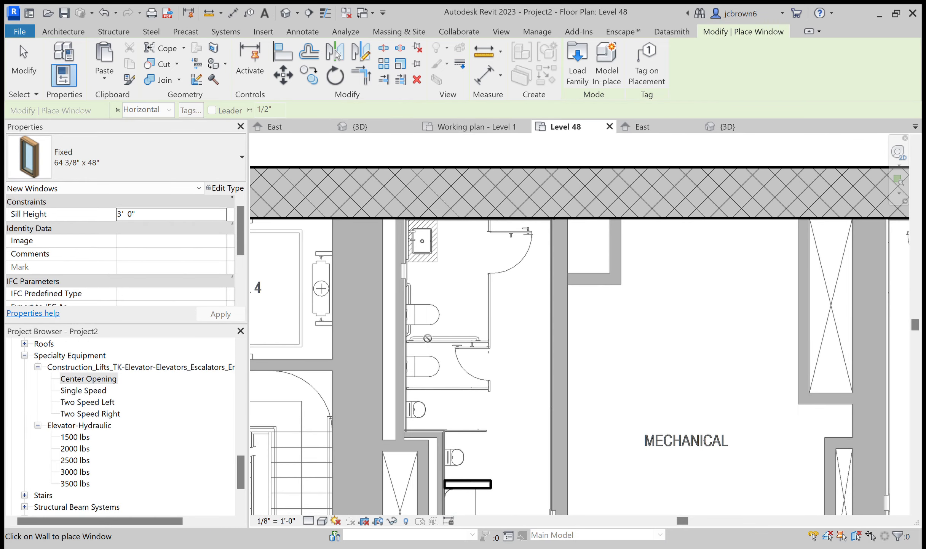
click(64, 32)
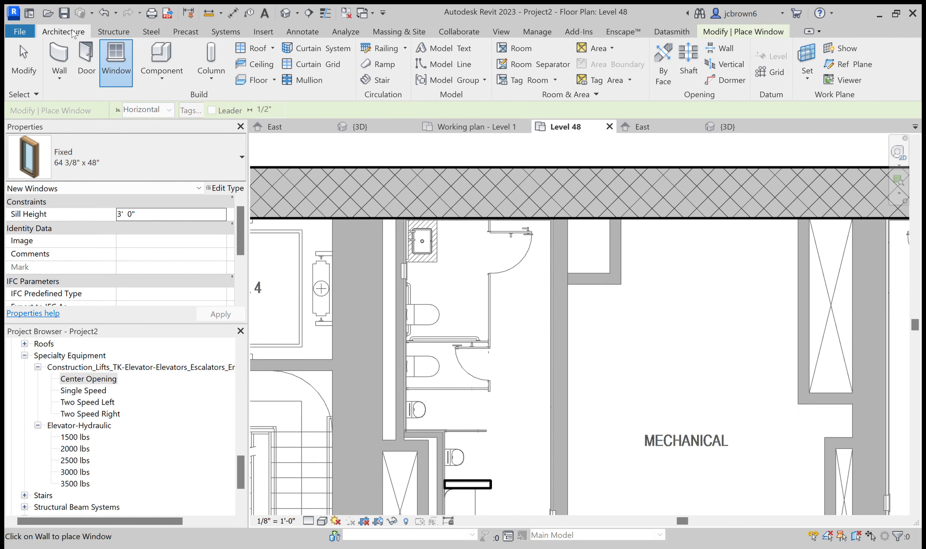
click(71, 76)
click(70, 110)
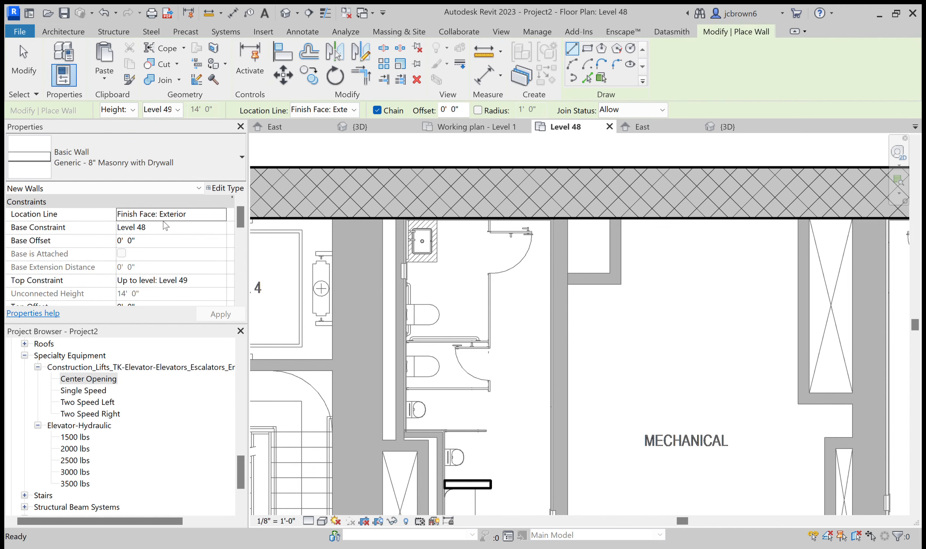
scroll(412, 222, up, 2)
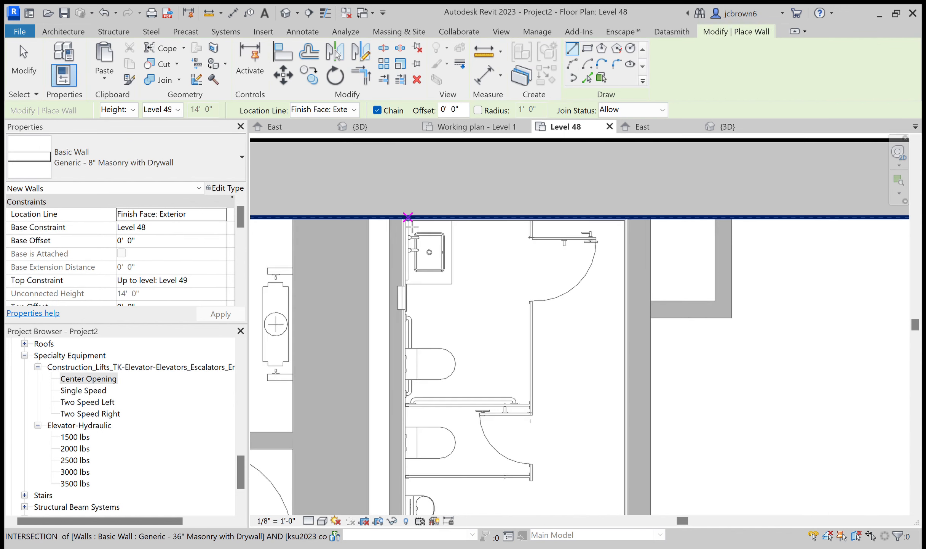
click(406, 218)
middle_drag(392, 334, 412, 205)
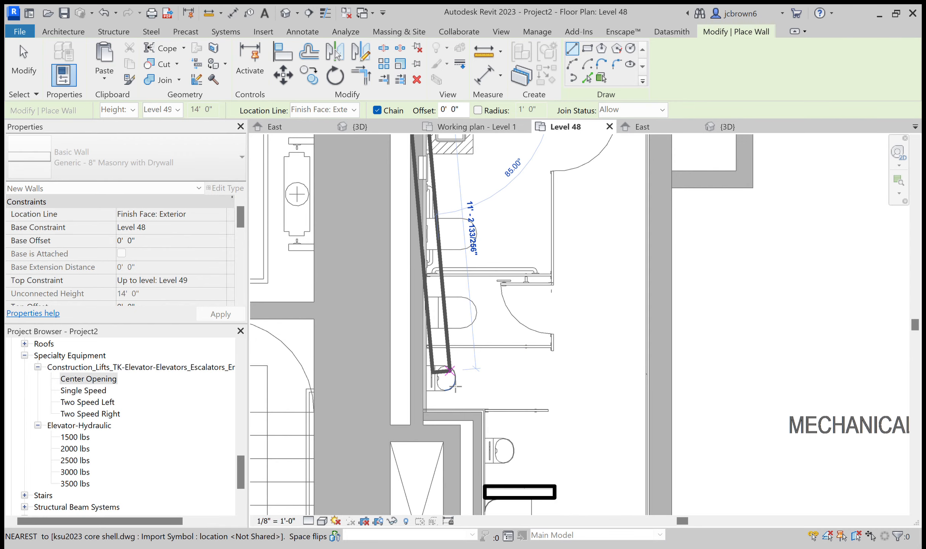
click(436, 430)
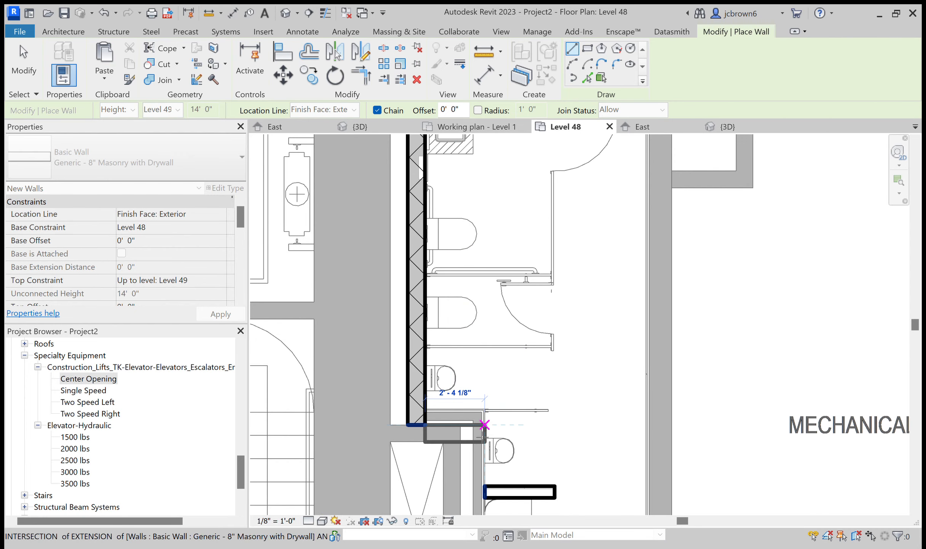
key(Escape)
scroll(543, 418, down, 2)
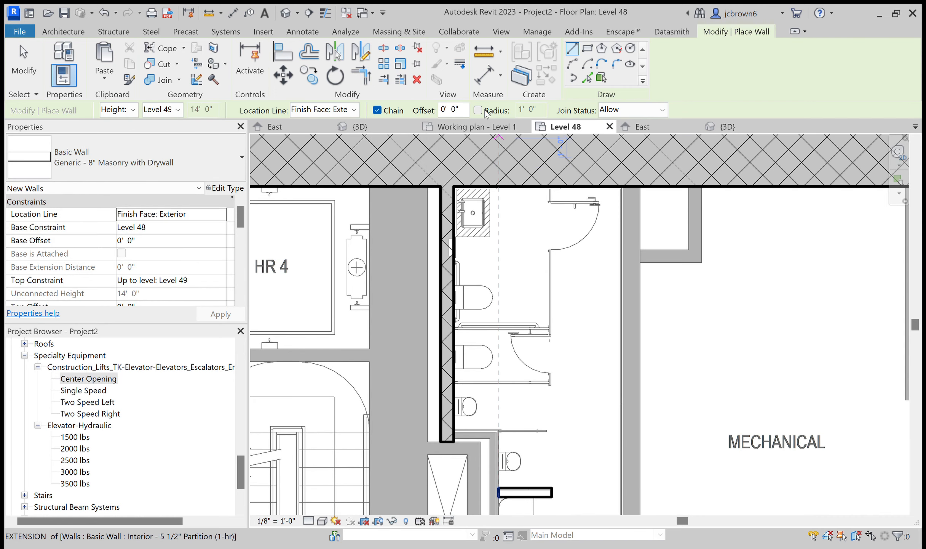
Load the Toilet Stall-Accessible-Front w Toilet family from the Autodesk library and find its 60" x 60" Clear type under Specialty Equipment.
click(263, 32)
click(571, 80)
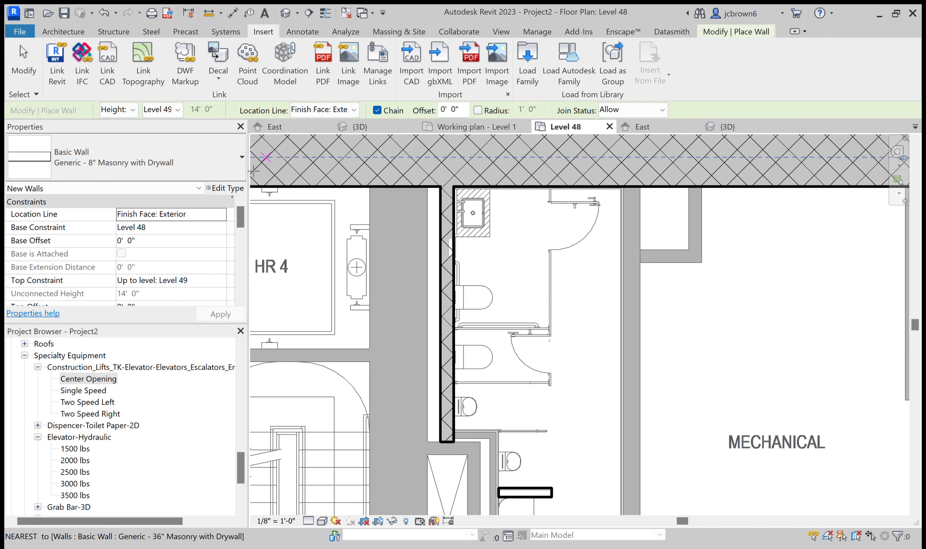
click(24, 356)
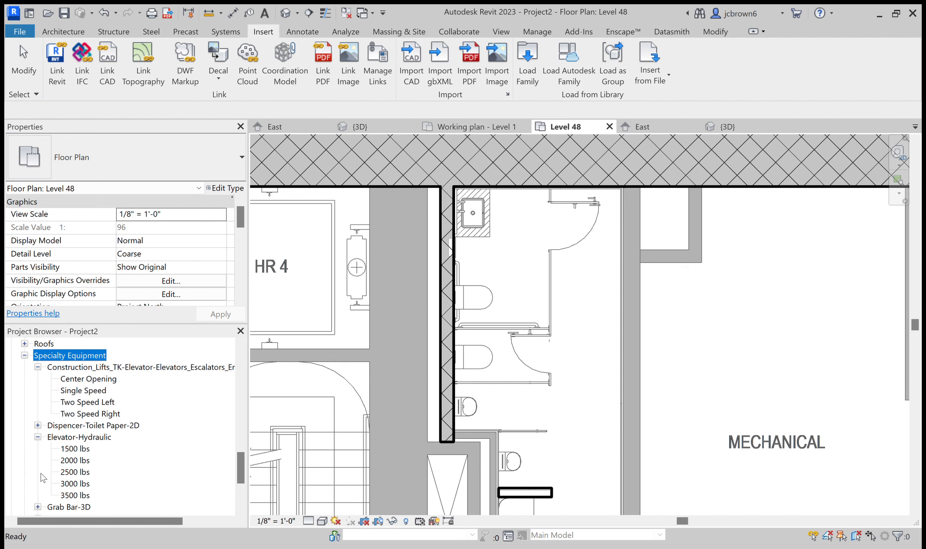
click(37, 366)
click(38, 390)
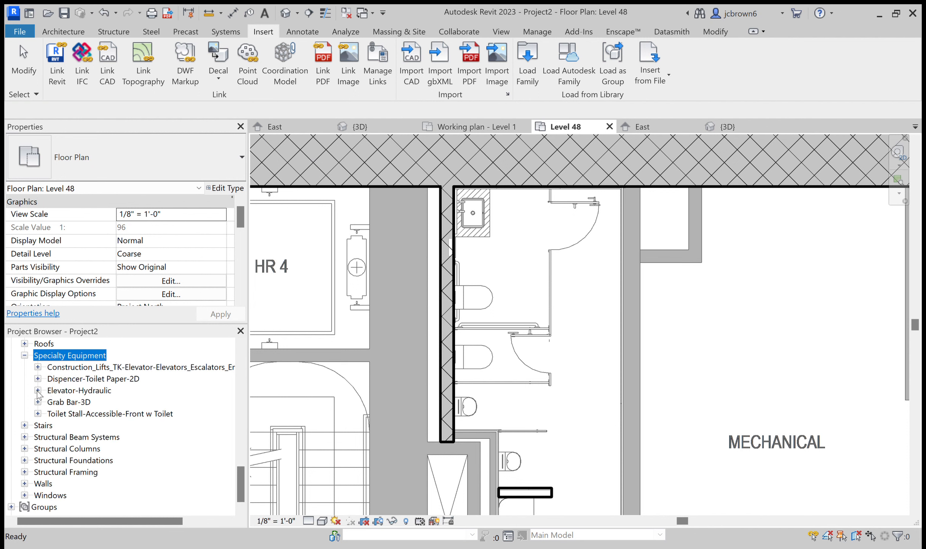
click(38, 413)
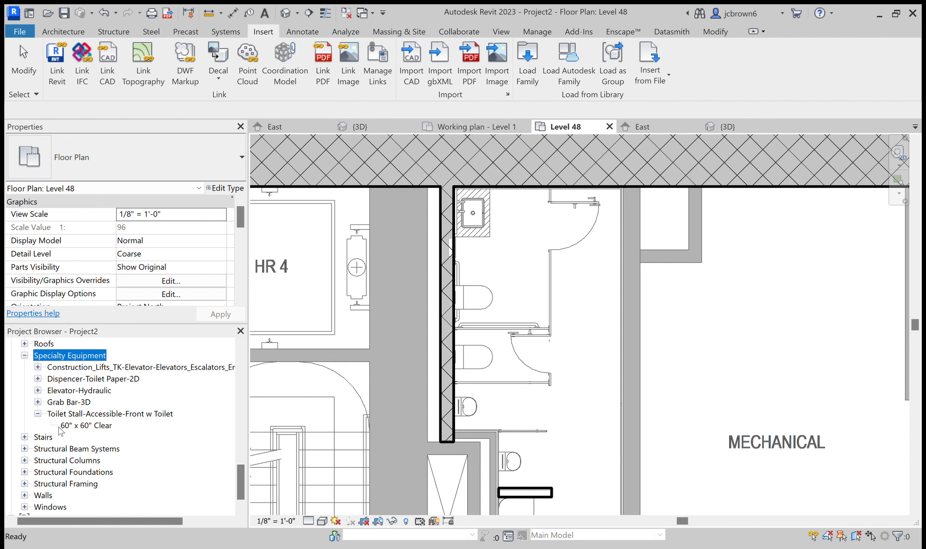
click(72, 425)
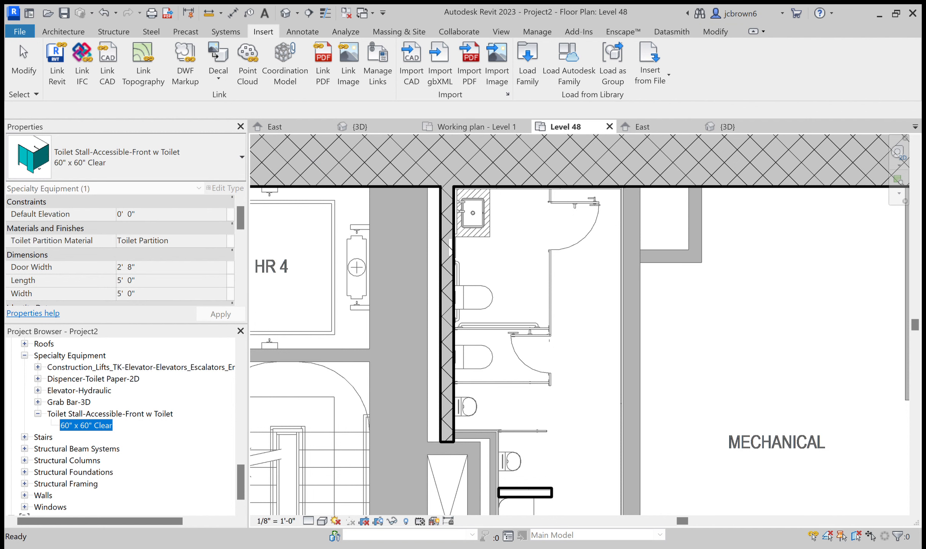
Place a 60" x 60" Clear accessible toilet stall on the new 8" masonry wall, in the restroom corner against the 36" wall.
drag(83, 425, 480, 202)
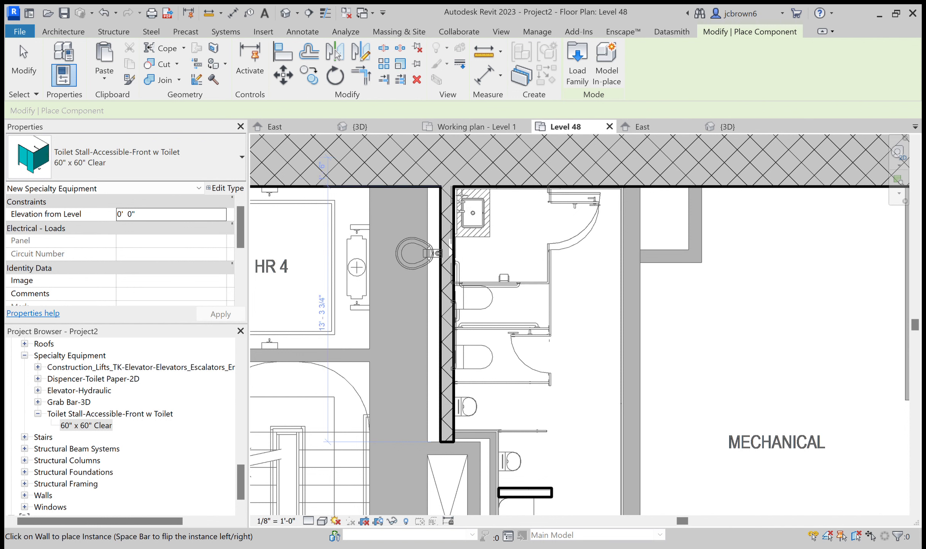
click(462, 193)
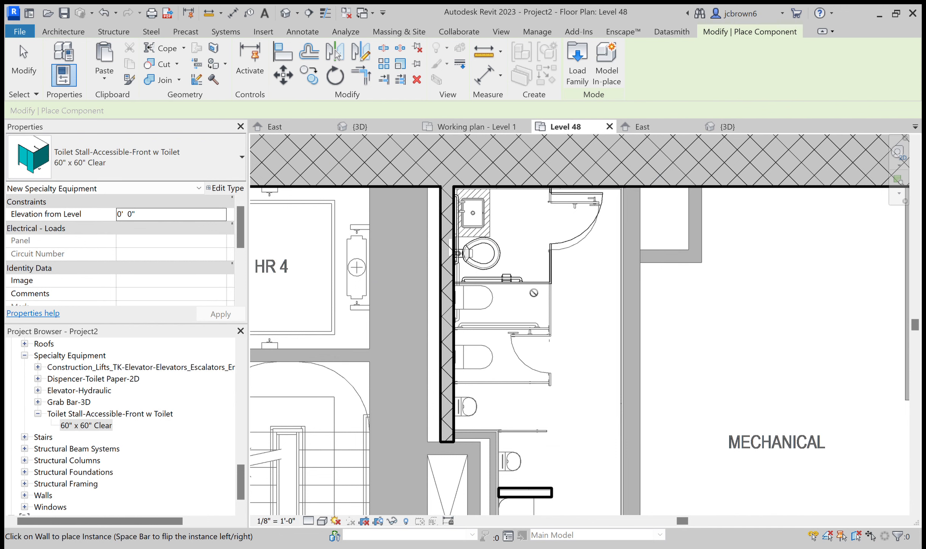
key(Escape)
click(524, 283)
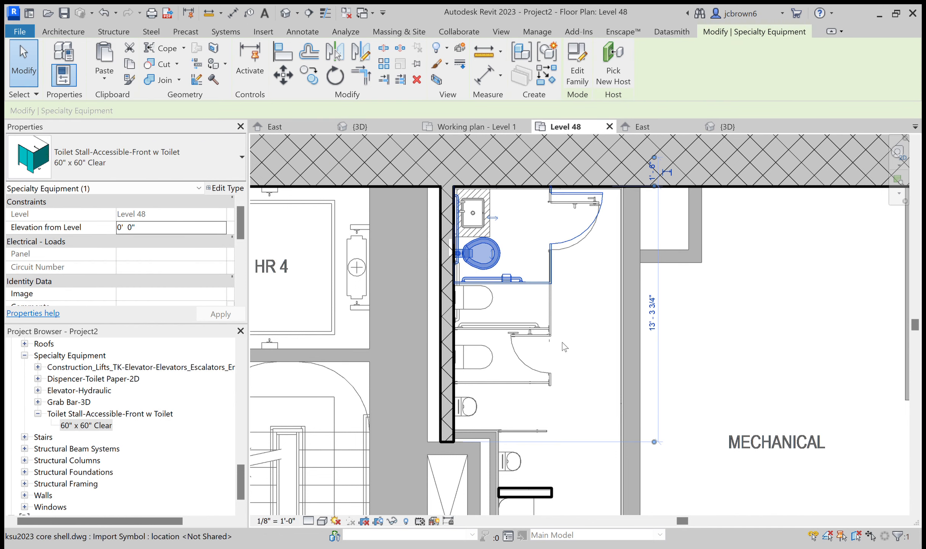
key(Escape)
scroll(571, 251, up, 2)
key(Escape)
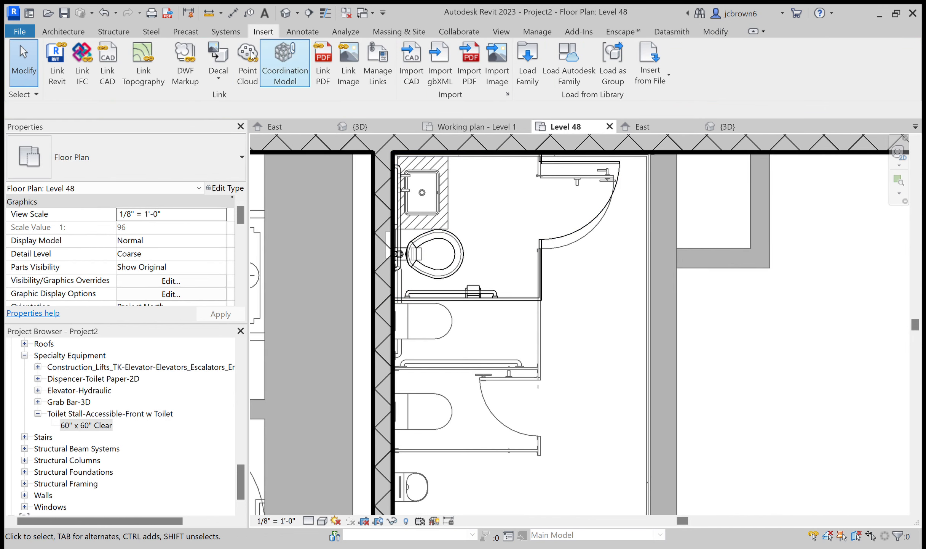
Measure the traced accessible stall from its far partition to the face of the 36" masonry wall.
click(728, 32)
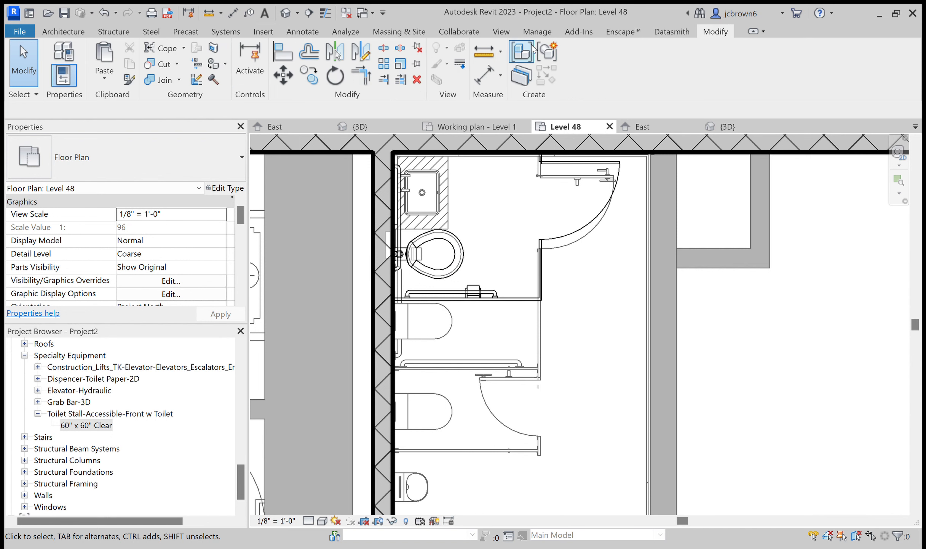
click(483, 54)
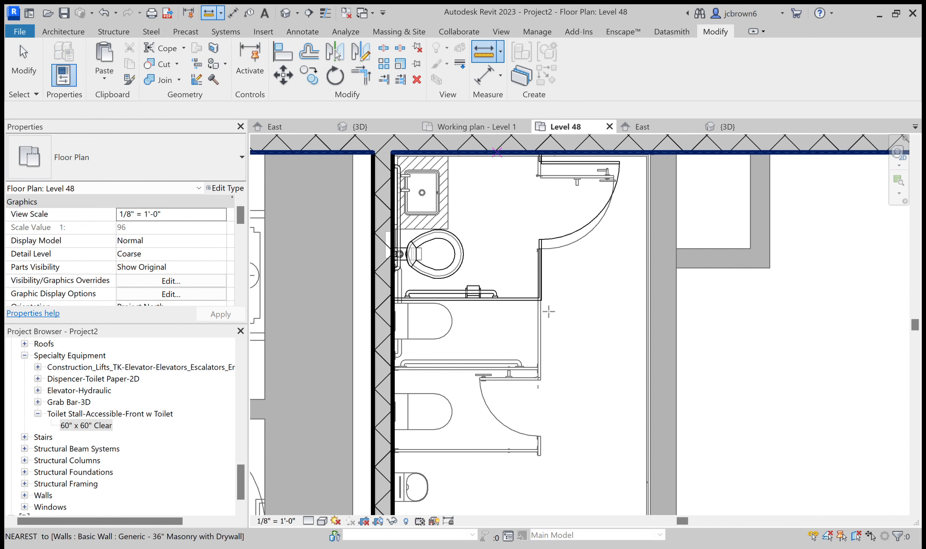
scroll(537, 371, up, 3)
click(540, 375)
mouse_move(550, 280)
middle_down()
mouse_move(560, 302)
mouse_move(533, 412)
mouse_move(531, 295)
middle_up()
scroll(533, 412, down, 1)
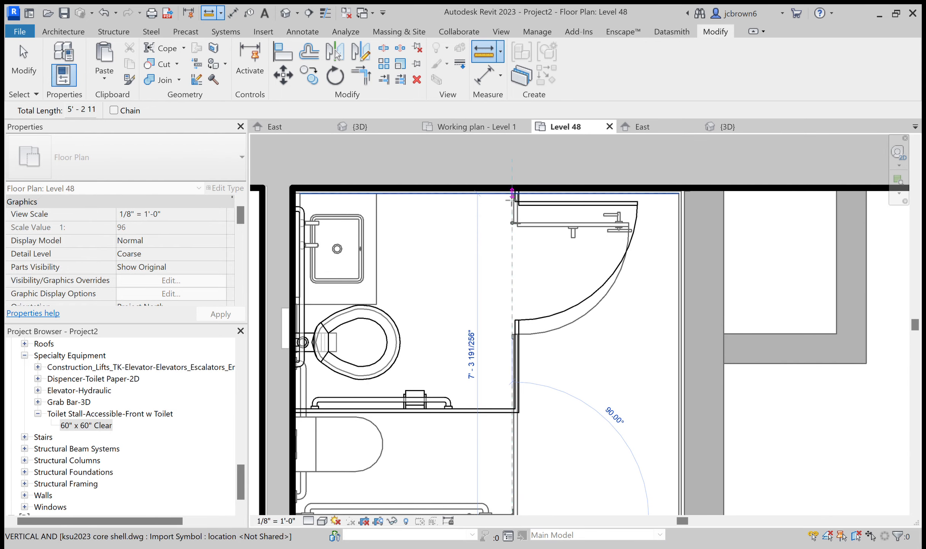
click(512, 187)
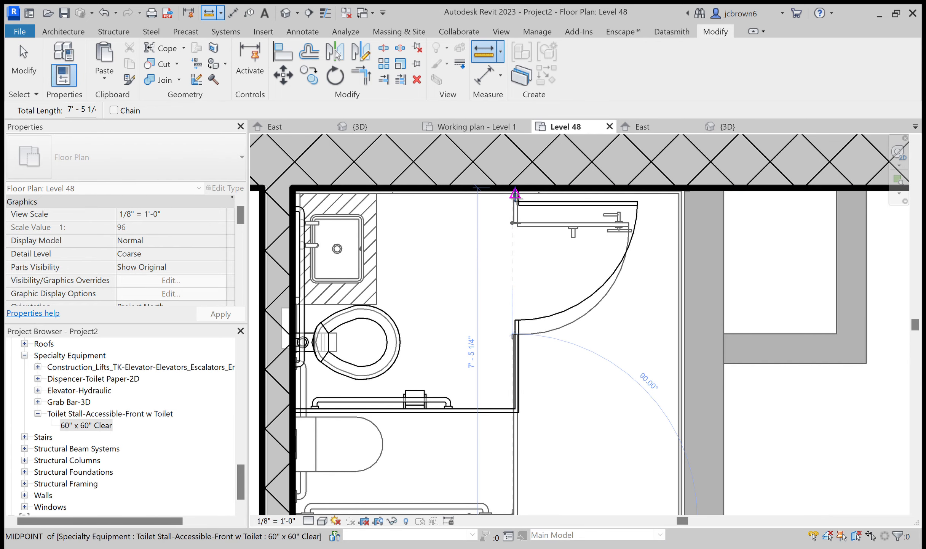
scroll(589, 262, down, 2)
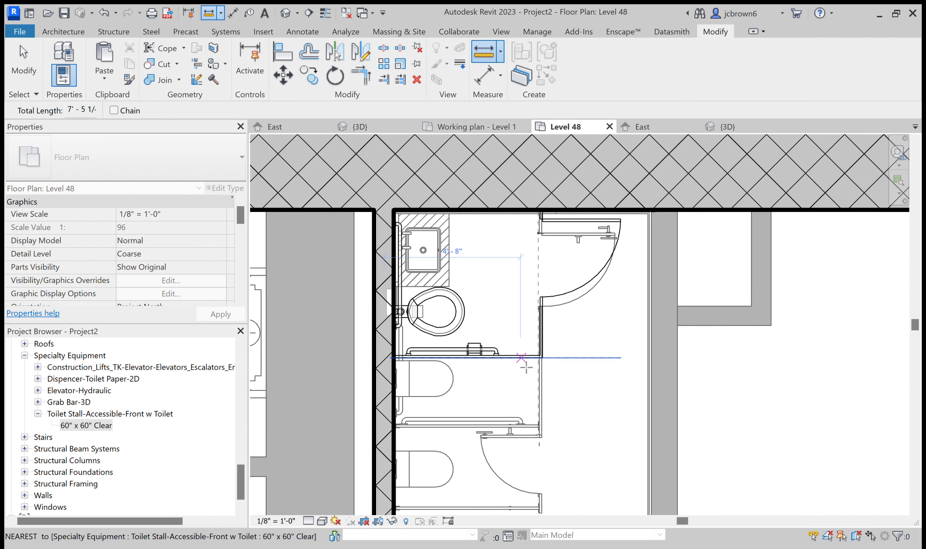
key(Escape)
key(Escape)
Open the type properties of the placed accessible toilet stall.
click(517, 357)
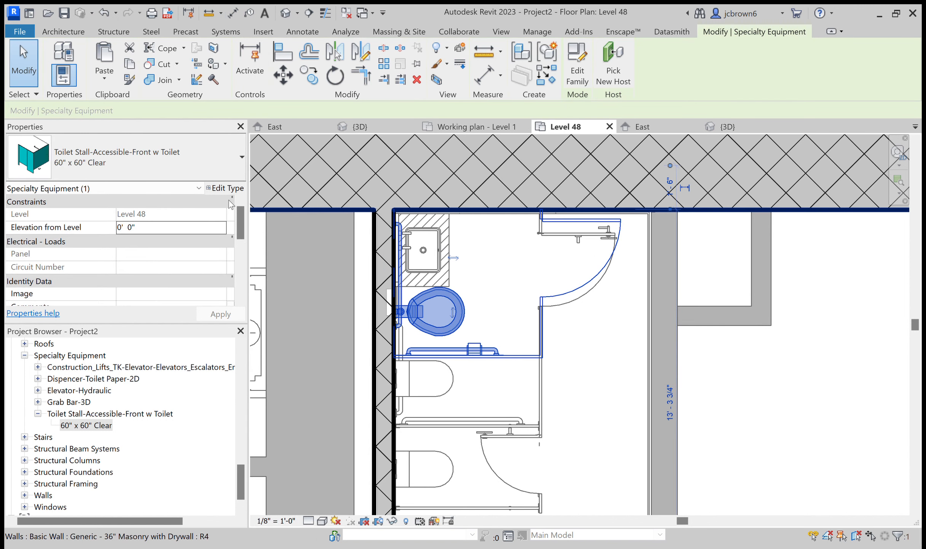
click(227, 190)
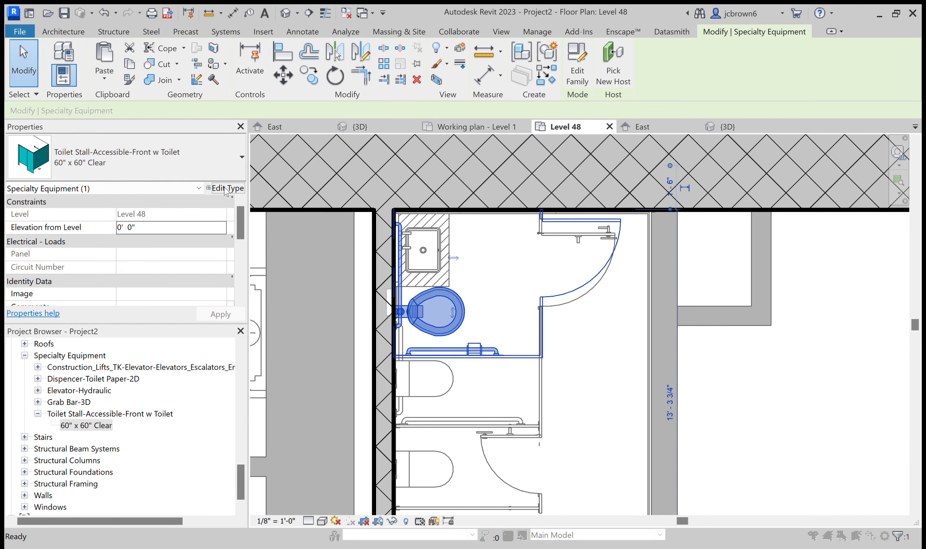
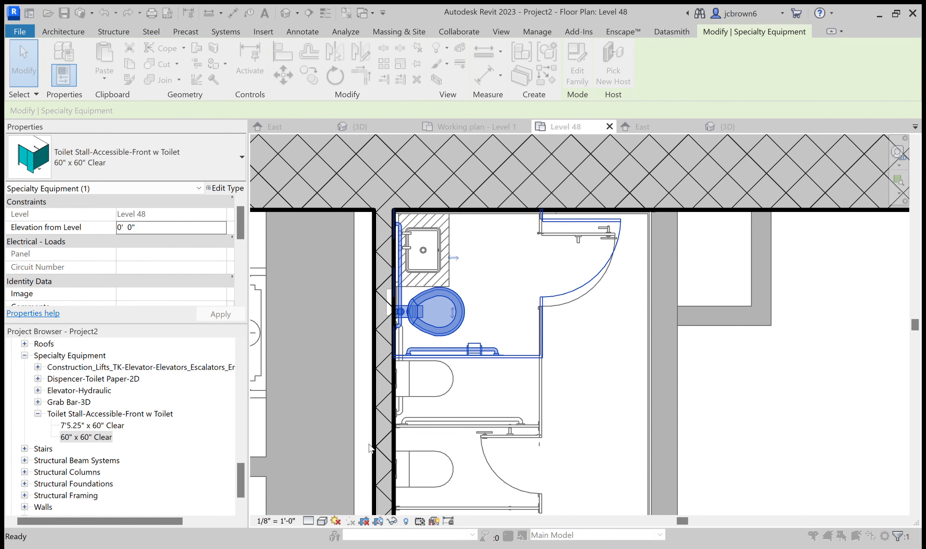
Apply the 7'5.25" x 60" Clear type to the placed accessible toilet stall.
click(260, 459)
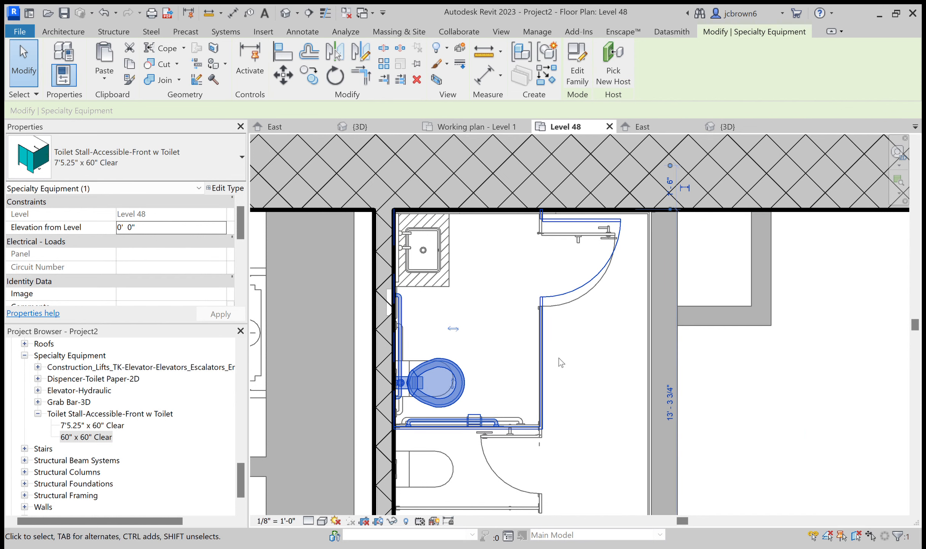
scroll(502, 323, down, 4)
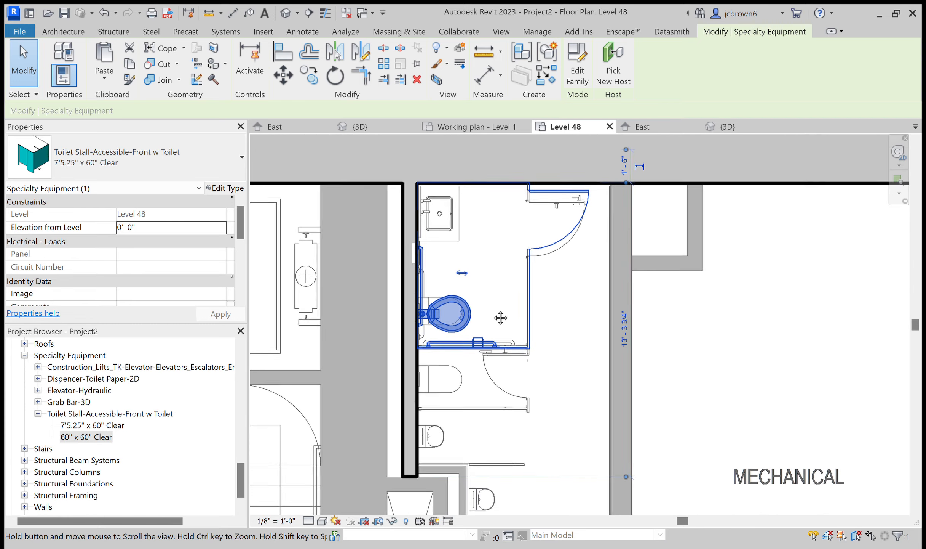
scroll(514, 373, up, 2)
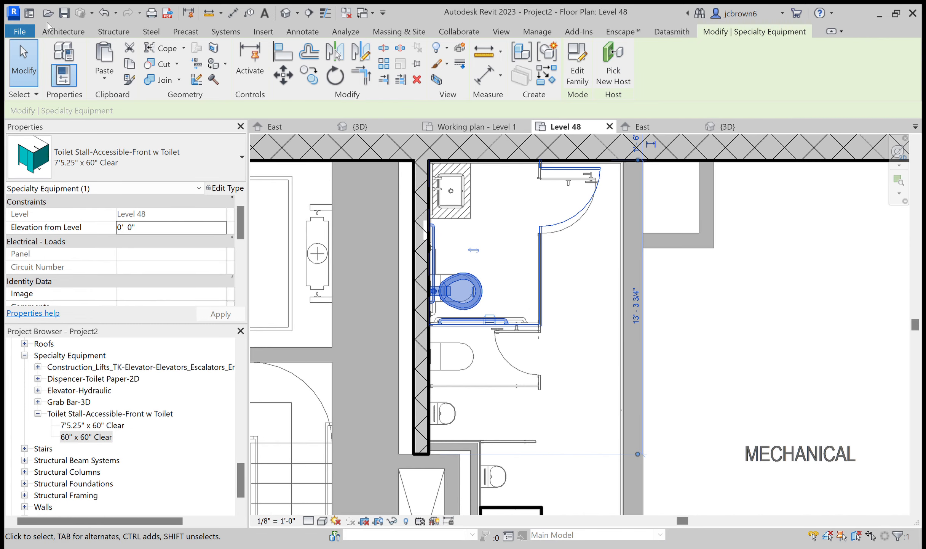
Load the Toilet Stall w Toilet family from the Autodesk library and show its types under Specialty Equipment.
click(64, 32)
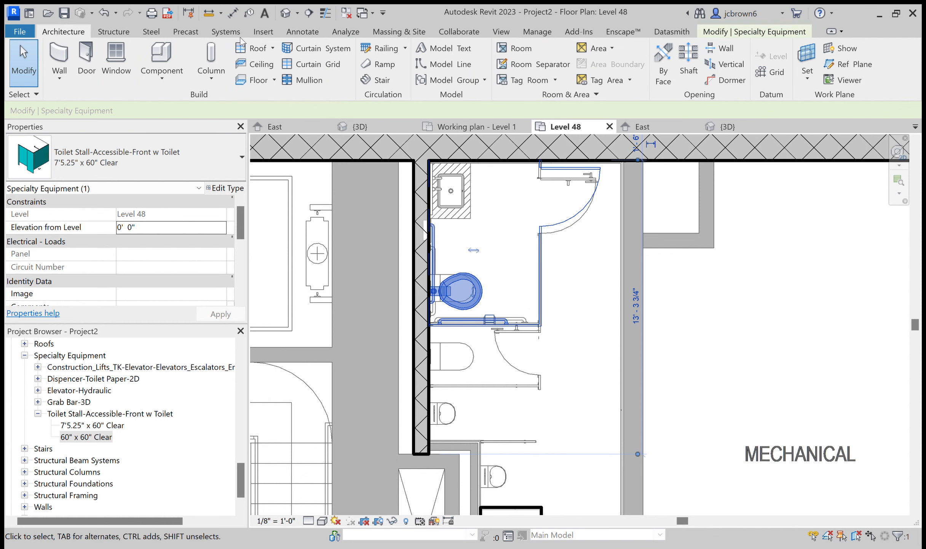
click(262, 33)
click(556, 78)
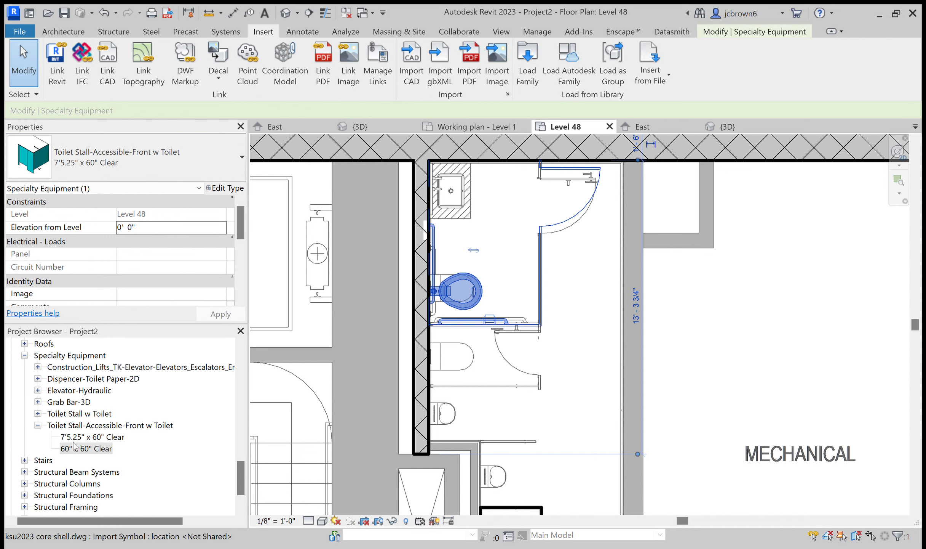
click(39, 413)
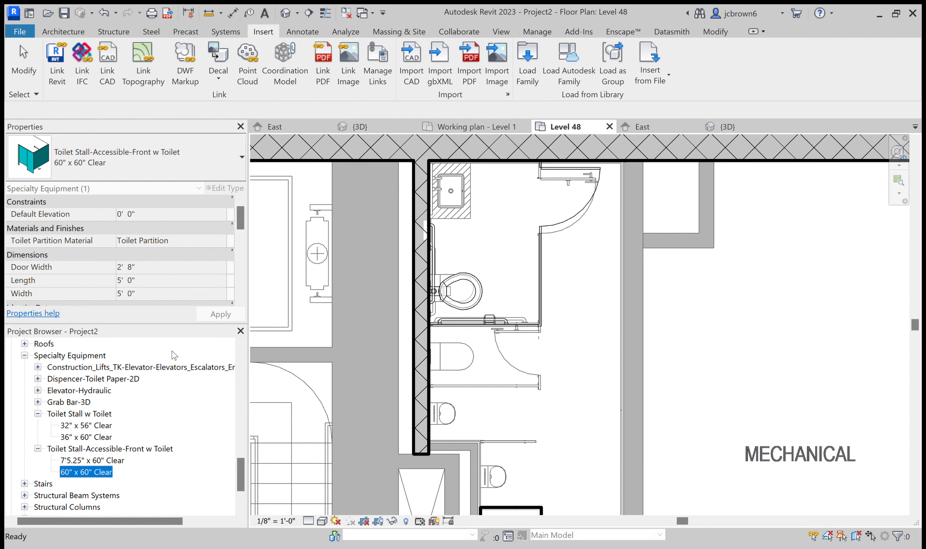
Measure the width of the traced standard stall between its two side partitions, next to the accessible stall.
click(710, 33)
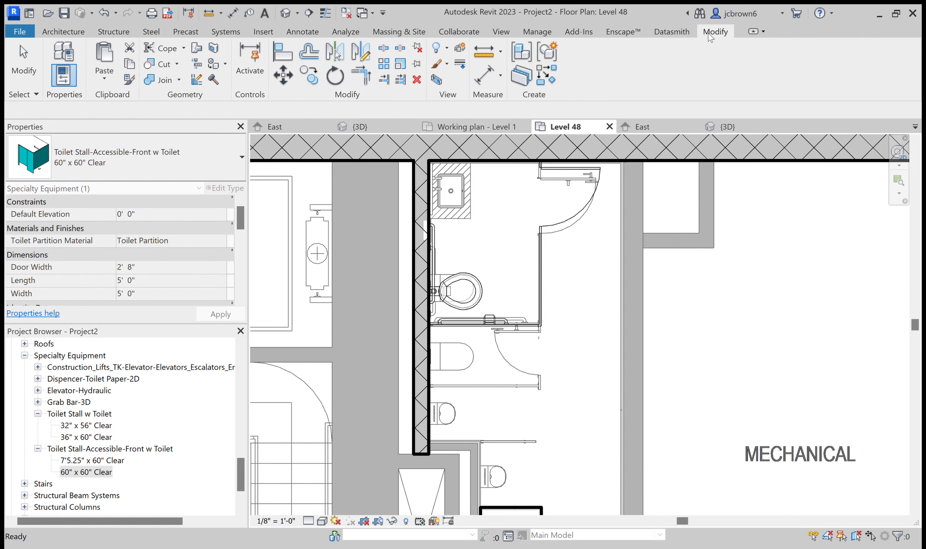
click(484, 53)
click(548, 355)
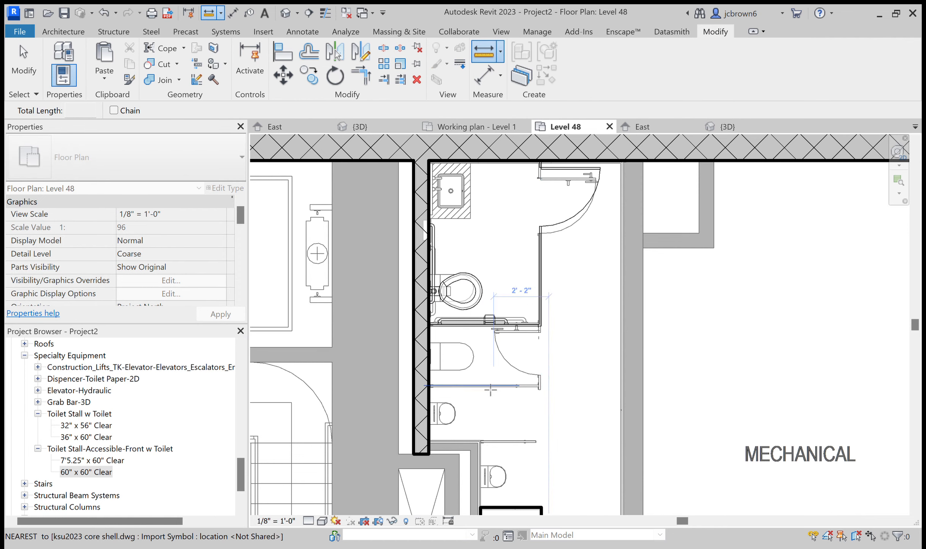
scroll(491, 389, up, 3)
click(480, 386)
click(482, 291)
key(Escape)
key(Escape)
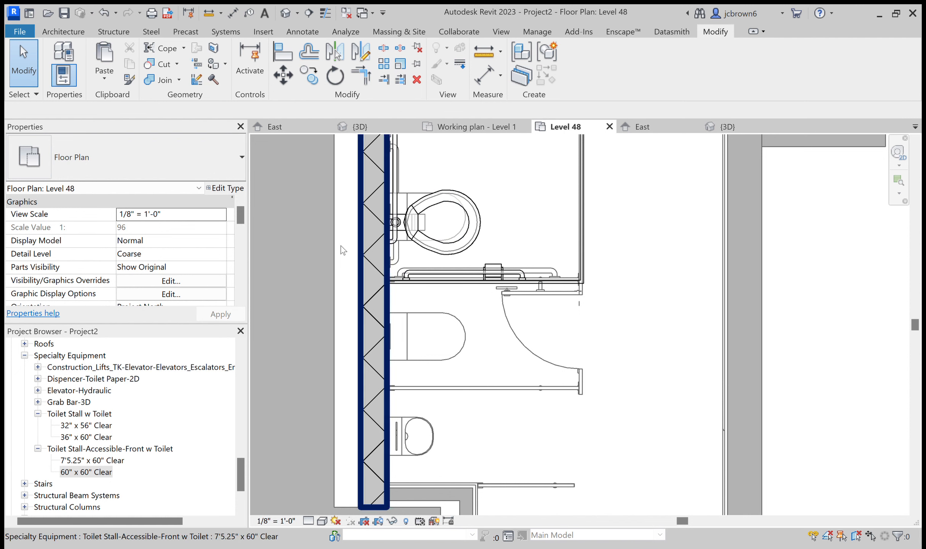
click(77, 437)
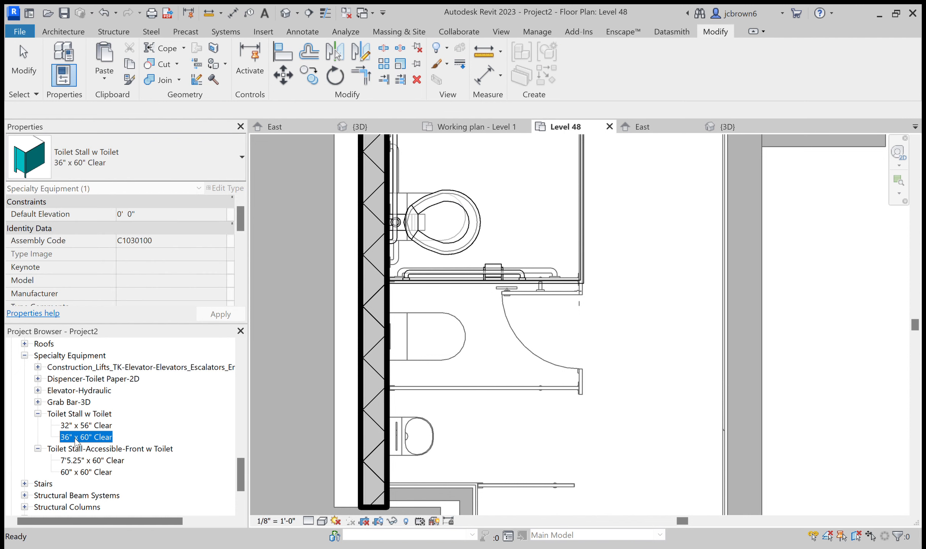
click(80, 426)
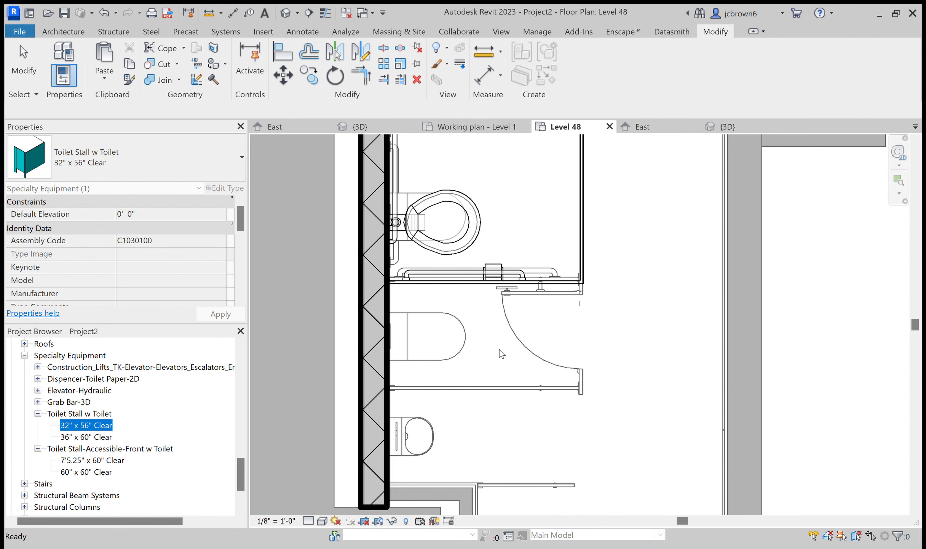
drag(499, 349, 470, 354)
key(Escape)
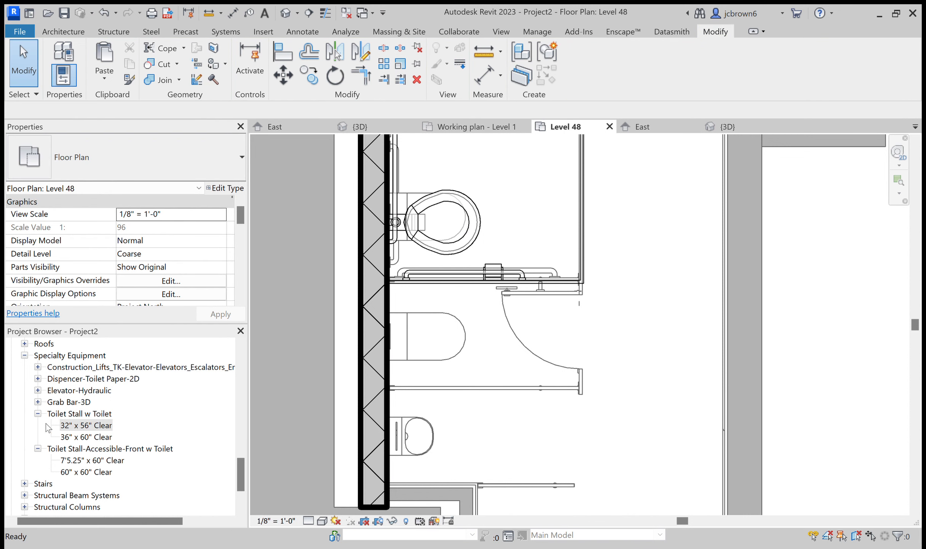
Place a flipped 36" x 60" Clear toilet stall on the 8" masonry wall, over the traced standard stall beside the accessible one.
click(79, 438)
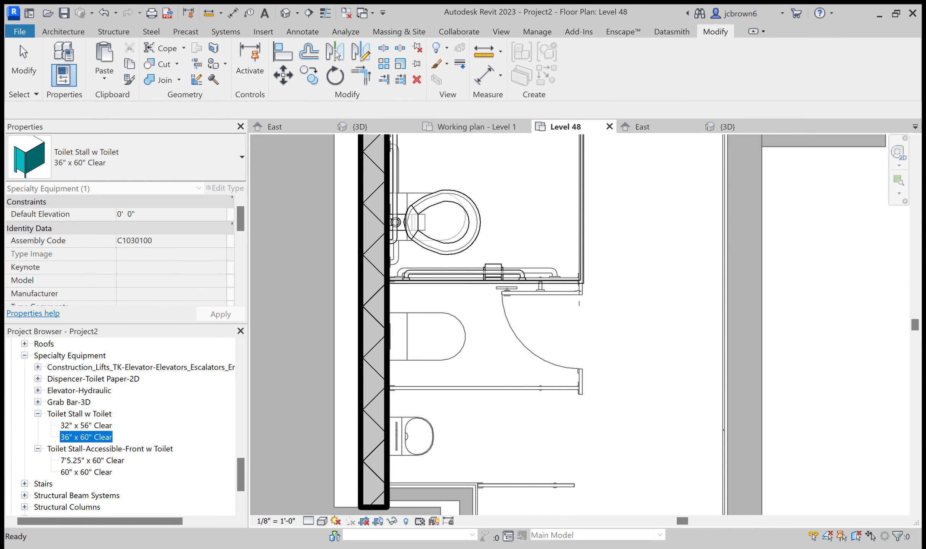
drag(478, 343, 457, 348)
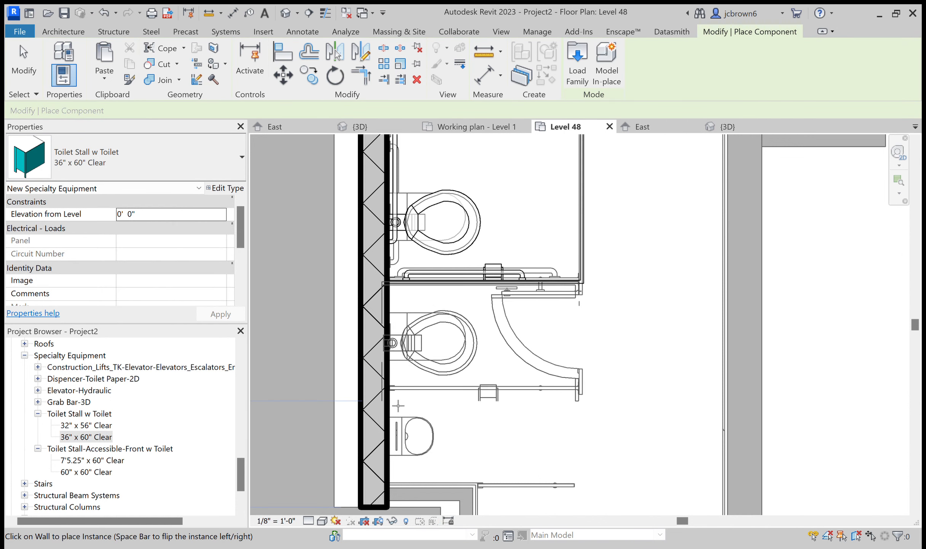
key(space)
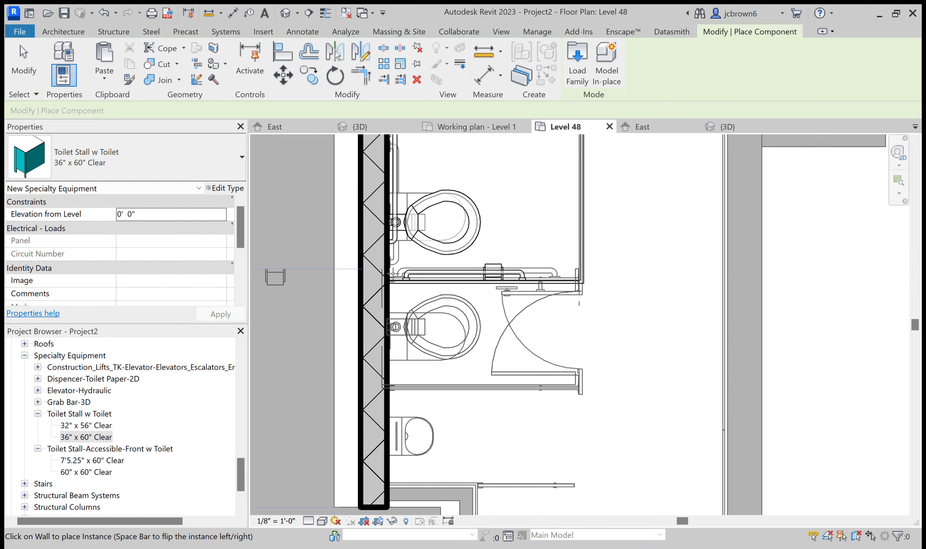
click(390, 275)
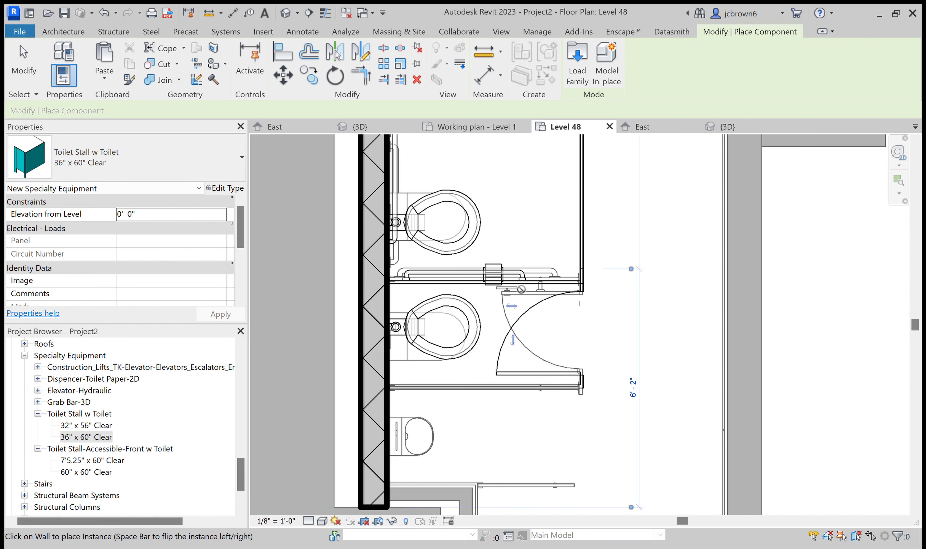
key(Escape)
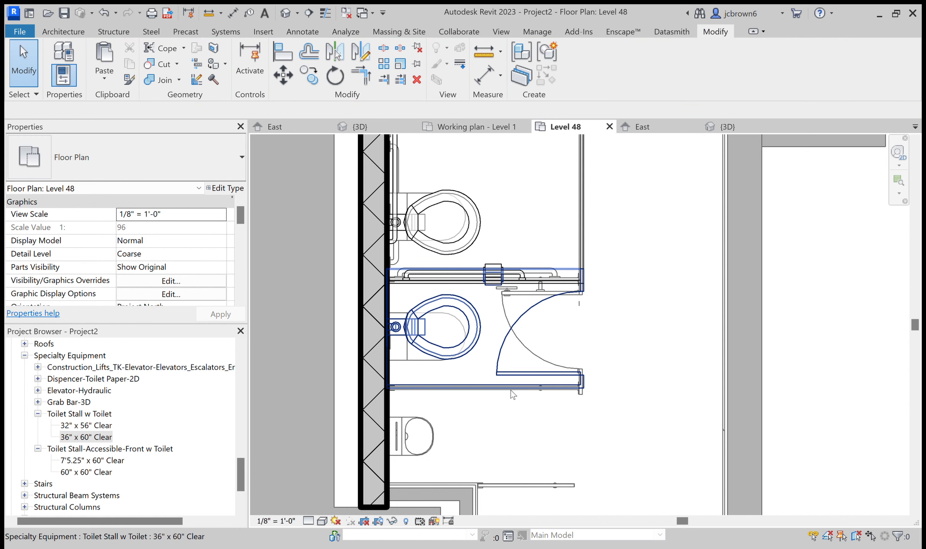
Create a 32" x 60" Clear type from the placed standard stall's type and apply it to that stall.
click(508, 385)
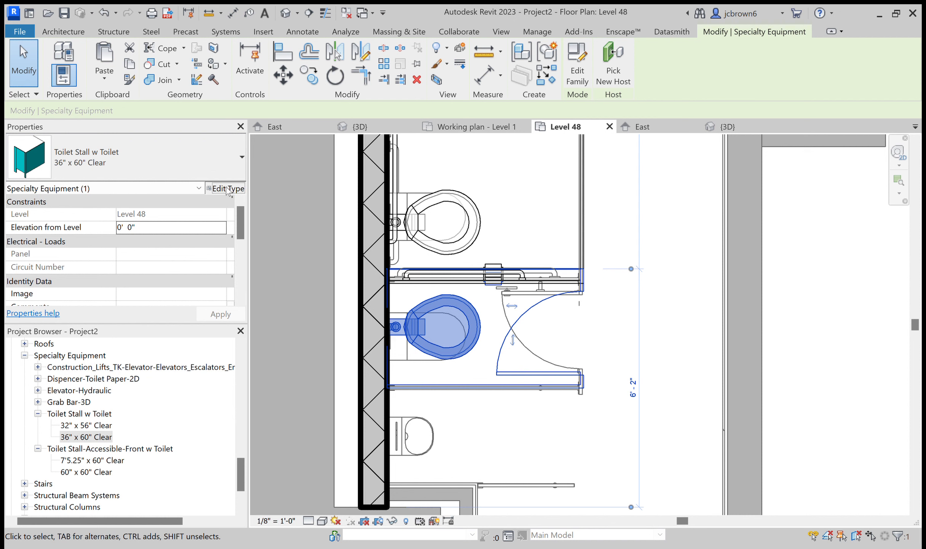
click(246, 186)
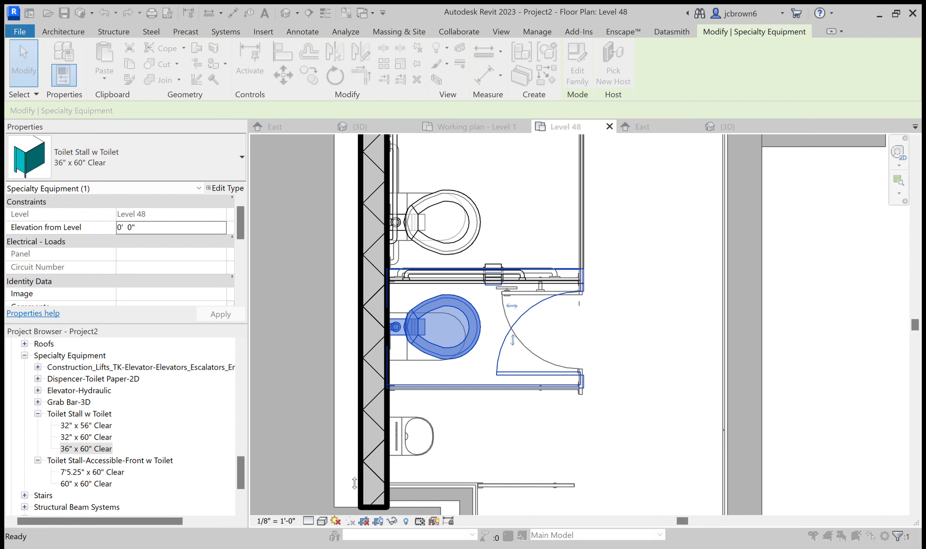
click(255, 458)
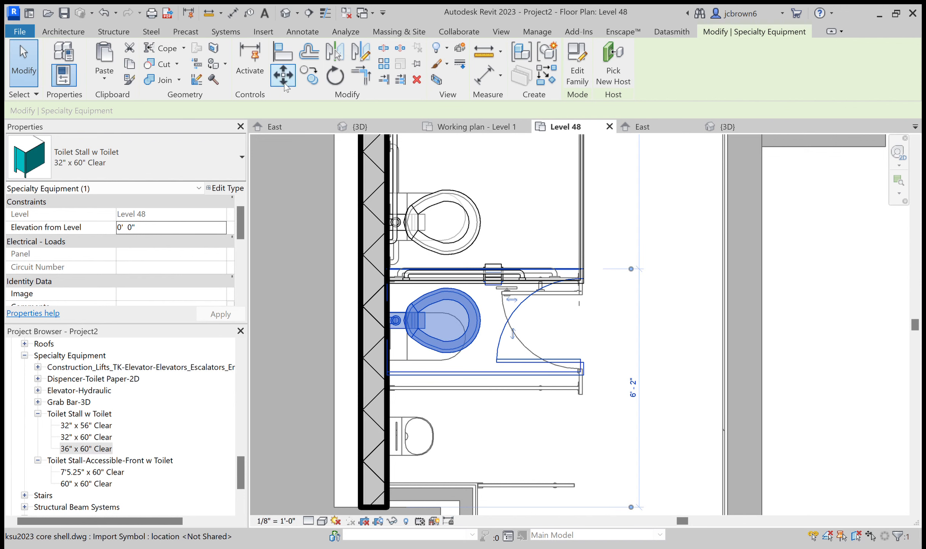
Move the 32" x 60" Clear stall along the wall to line up its outer partition with the traced one.
click(284, 75)
scroll(582, 379, up, 4)
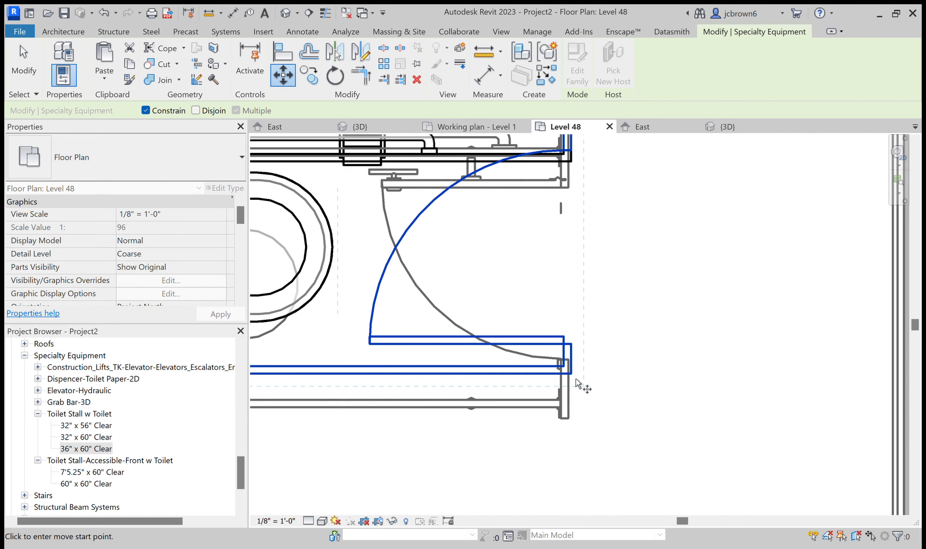
click(573, 376)
click(575, 411)
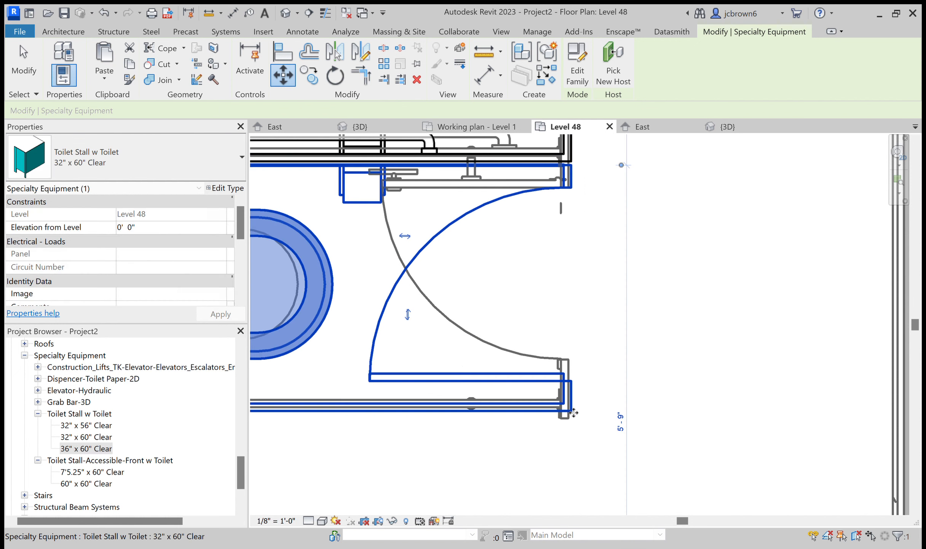
scroll(576, 381, down, 2)
middle_drag(577, 374, 588, 394)
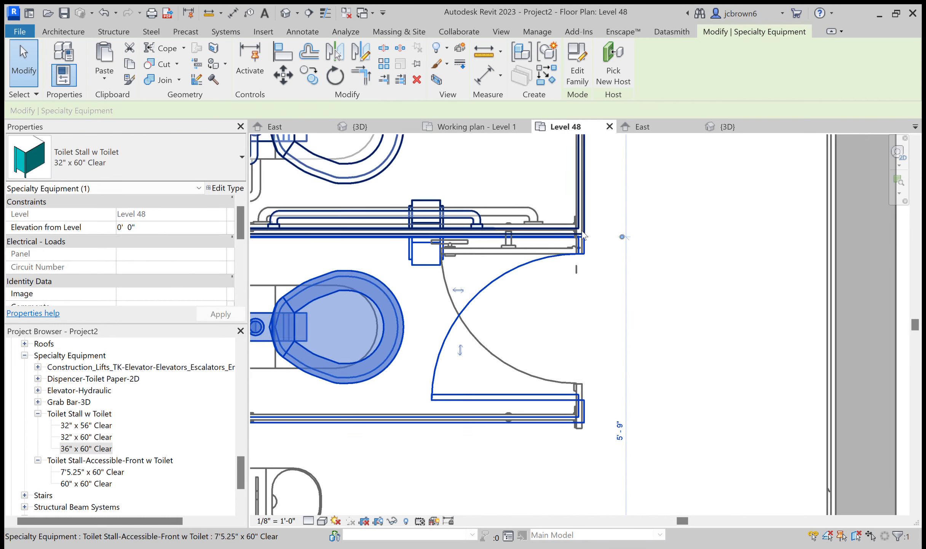
Move the 32" x 60" Clear stall so its front corner meets the corner of the accessible stall's partition.
scroll(586, 233, up, 5)
key(m)
key(v)
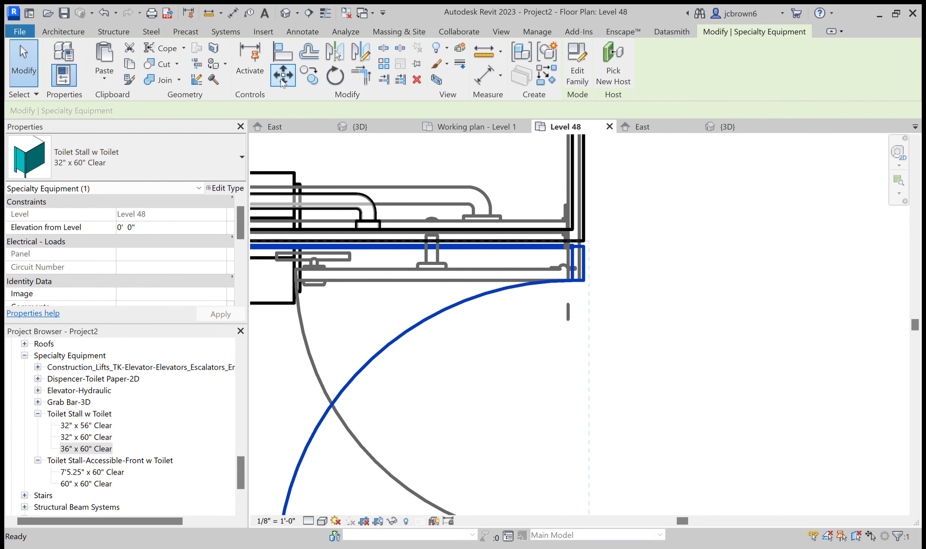
scroll(579, 238, up, 1)
click(587, 249)
click(586, 242)
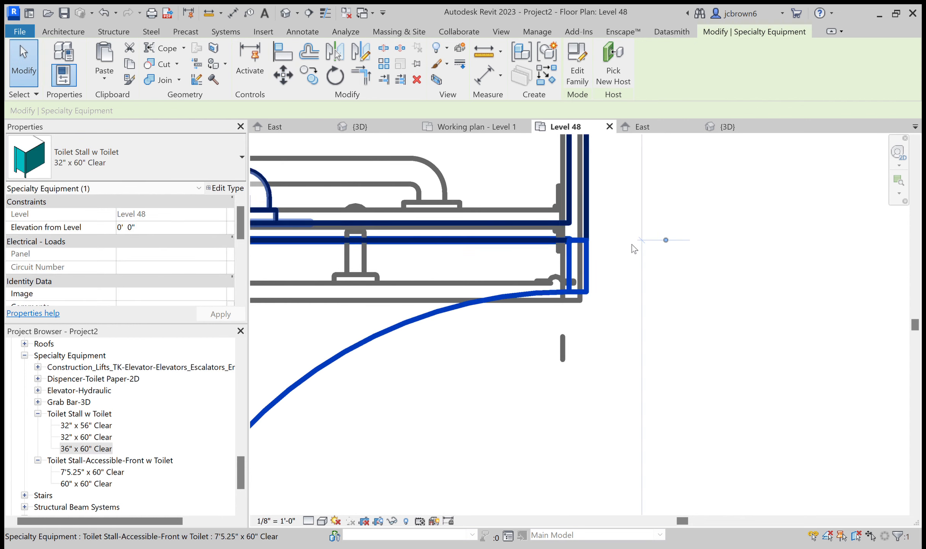
Examine the remaining traced restroom fixtures, from the standard stall to the two-sink counter between the short walls.
scroll(629, 240, down, 4)
scroll(582, 254, down, 5)
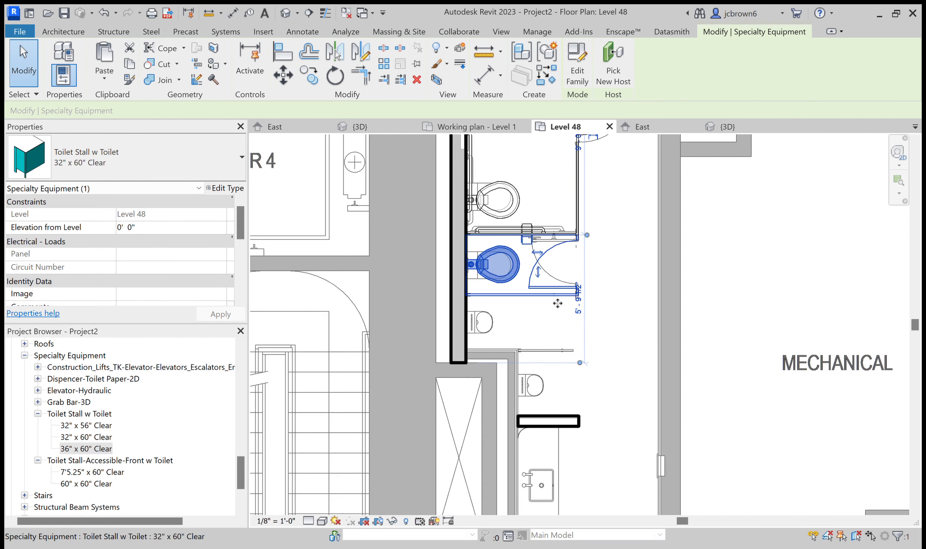
scroll(517, 315, down, 3)
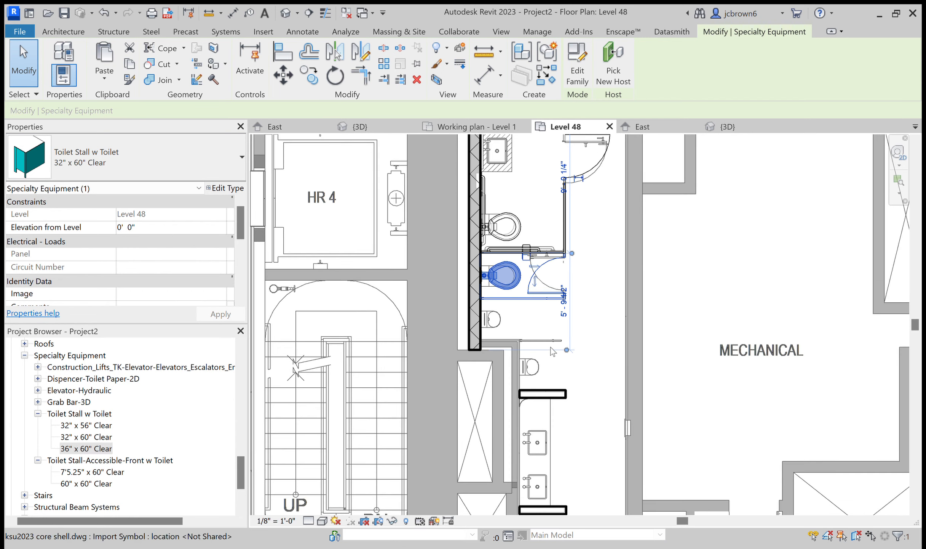
scroll(543, 340, up, 2)
scroll(540, 338, up, 1)
scroll(556, 406, down, 2)
middle_drag(560, 406, 537, 291)
scroll(530, 401, up, 1)
middle_drag(527, 367, 535, 281)
scroll(531, 305, up, 1)
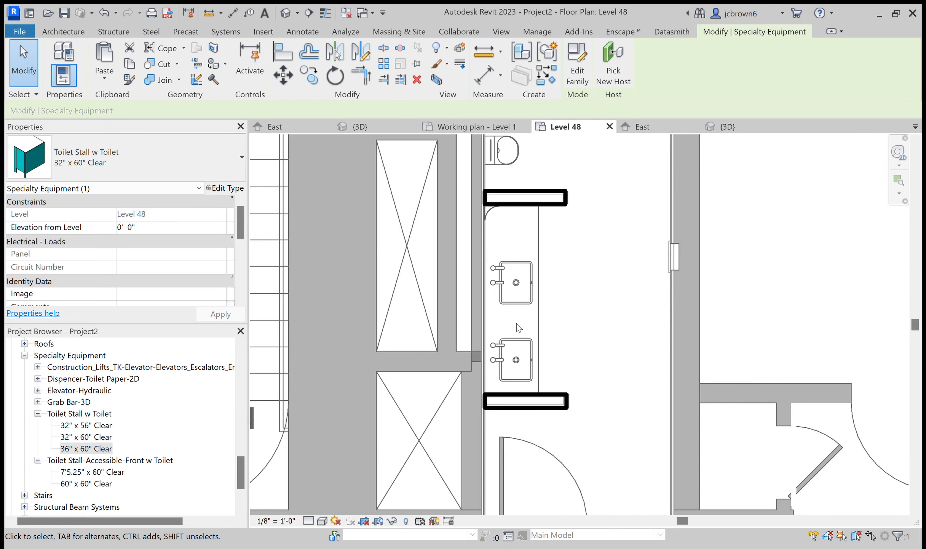
Load the Counter Top w Sinks family from the Autodesk library and find it under Casework.
click(68, 33)
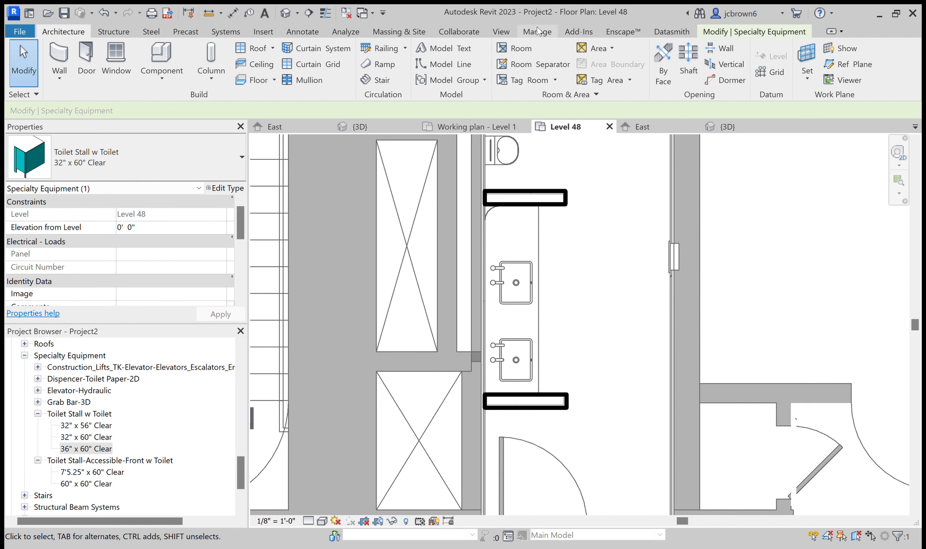
click(266, 34)
click(613, 75)
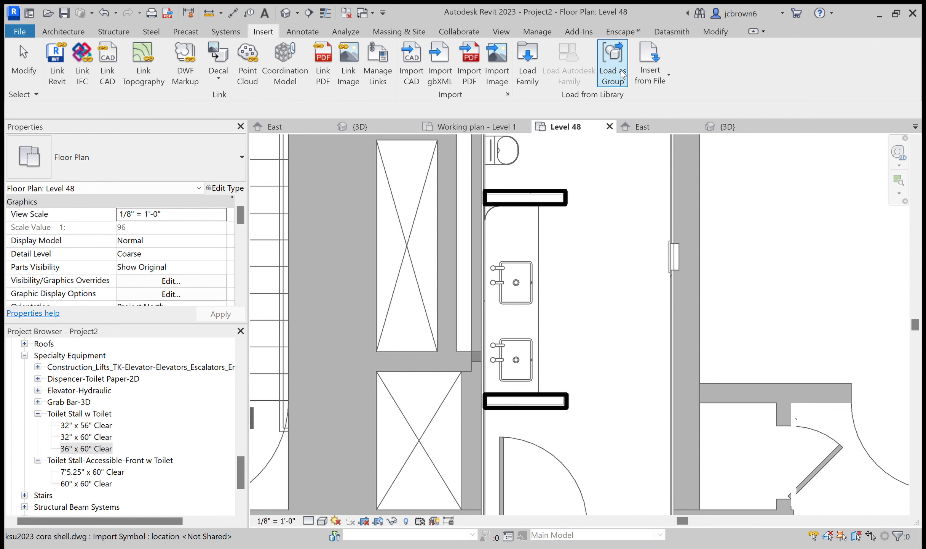
click(569, 62)
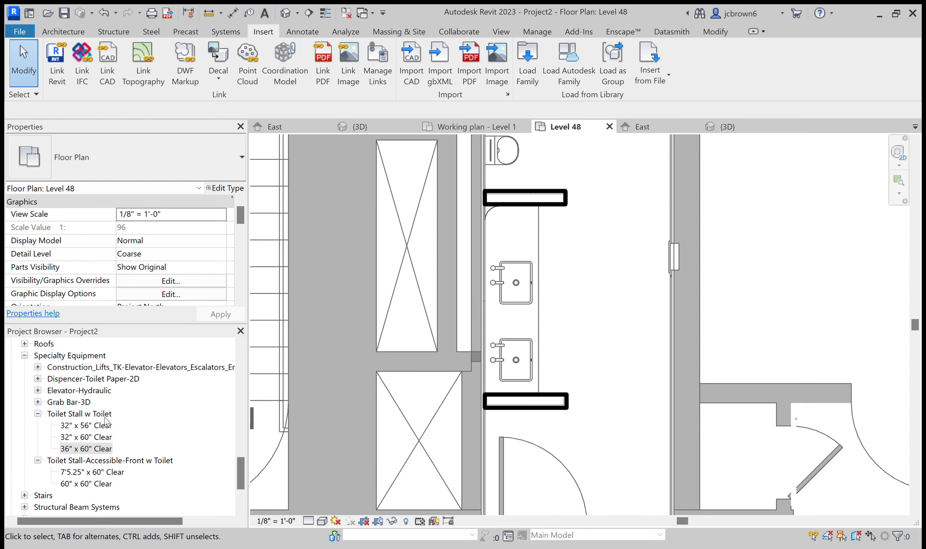
click(38, 413)
click(38, 425)
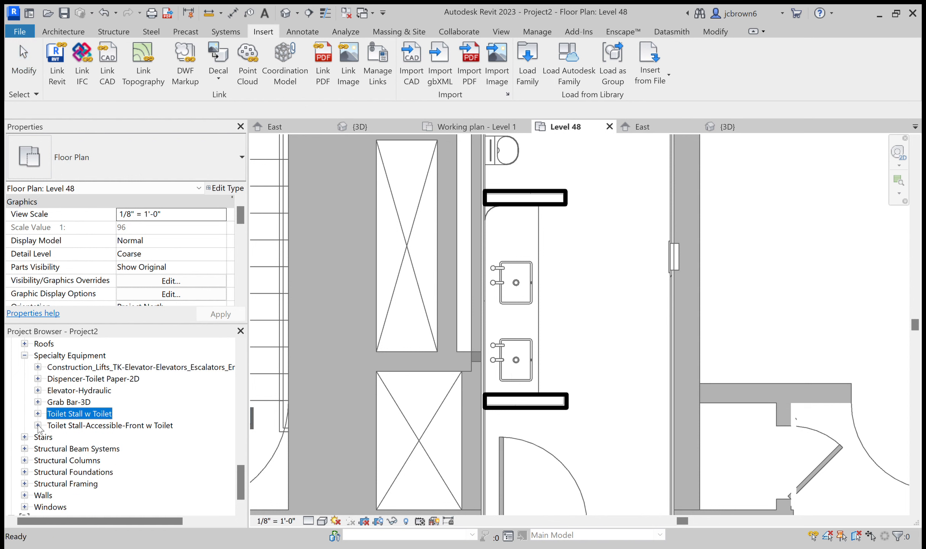
click(24, 355)
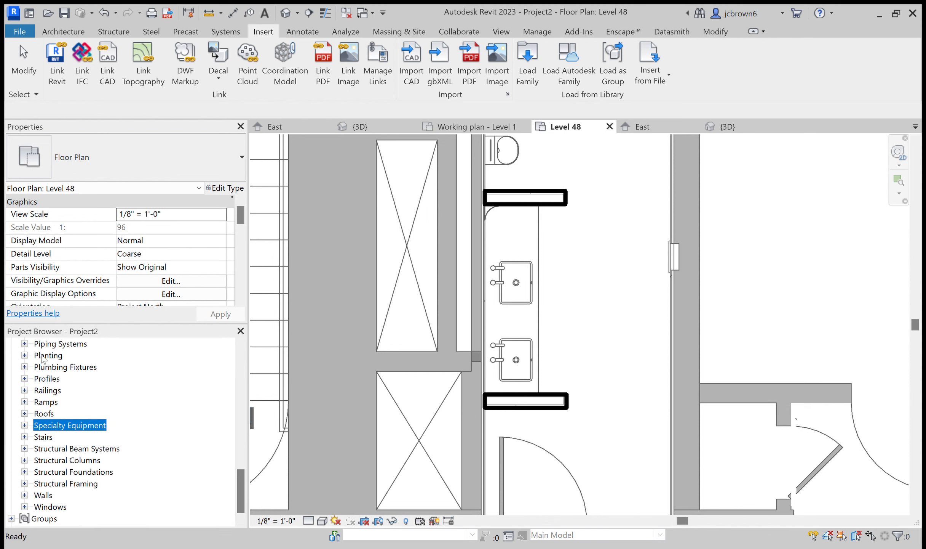
scroll(43, 358, up, 10)
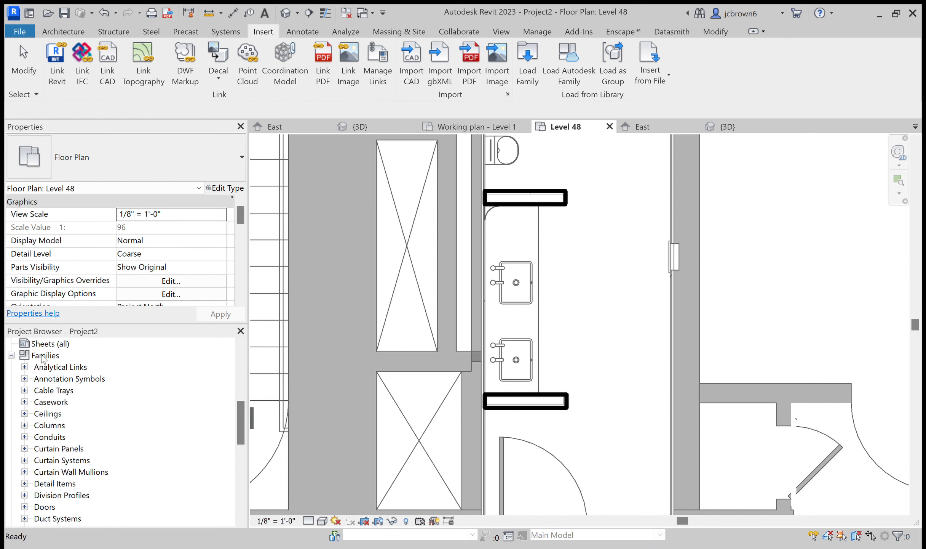
click(25, 402)
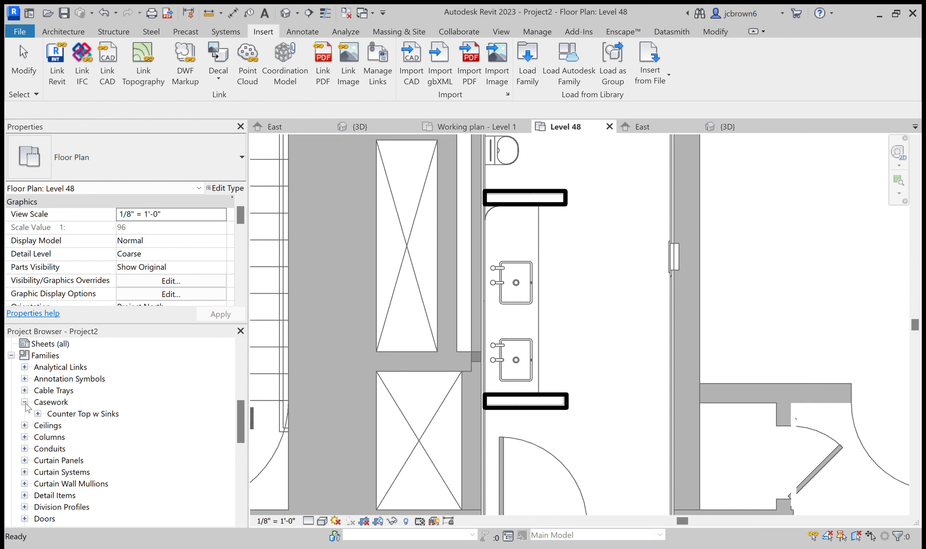
click(39, 414)
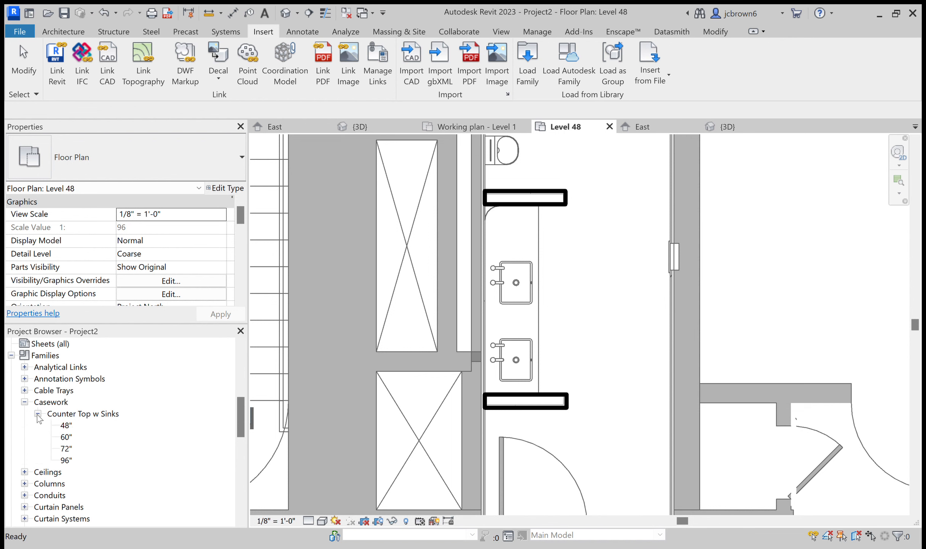
click(66, 449)
drag(66, 448, 510, 301)
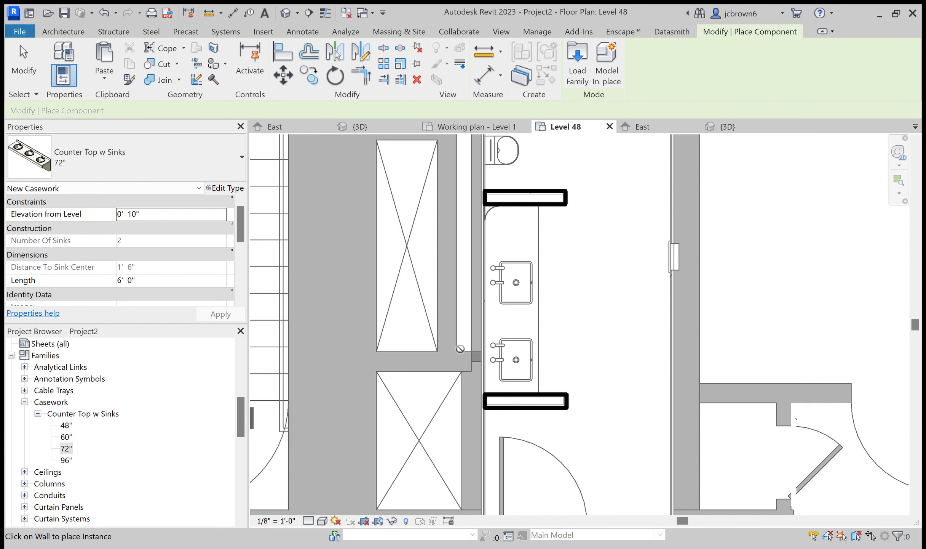
click(66, 450)
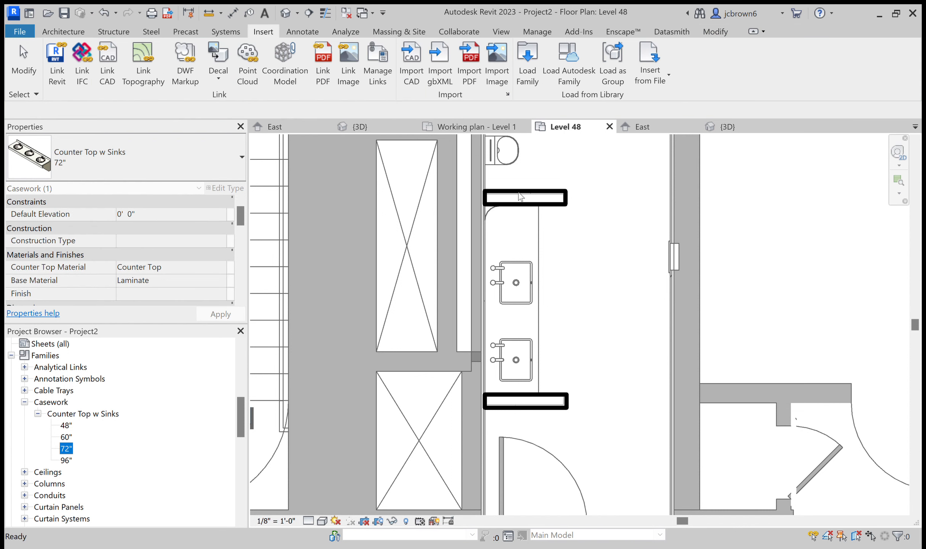
drag(66, 448, 513, 213)
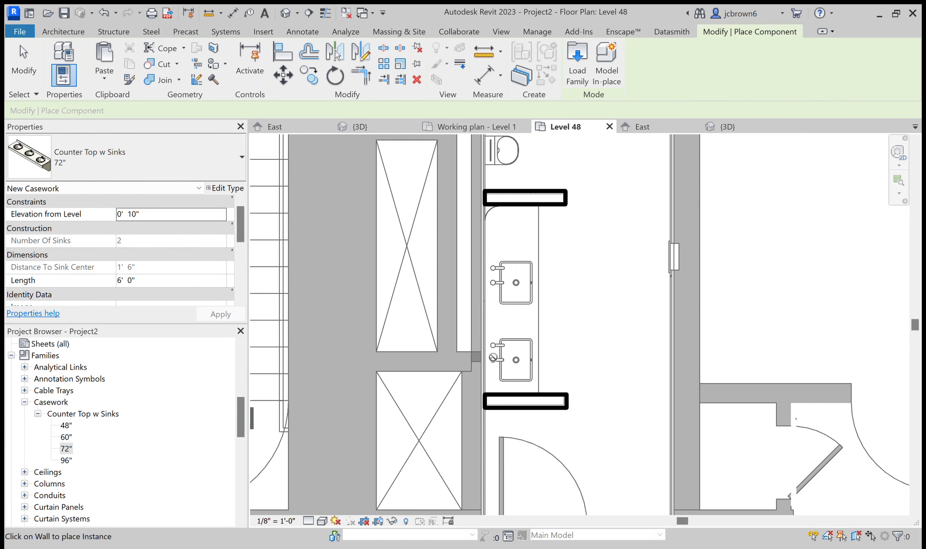
key(Escape)
Draw a Generic - 8" Masonry with Drywall wall from the restroom wall's lower end across to the traced wall line behind the lone toilet.
scroll(404, 176, down, 5)
middle_drag(406, 201, 421, 256)
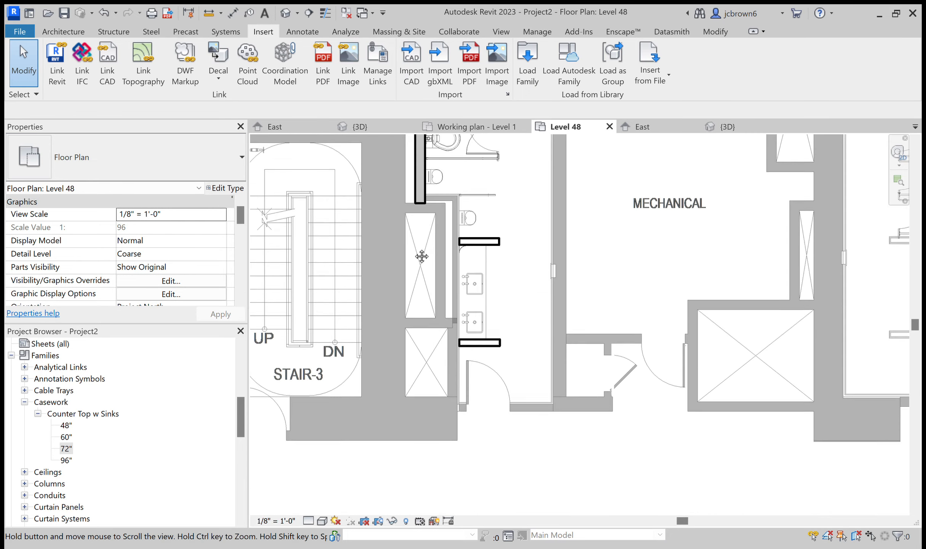
scroll(413, 252, down, 1)
scroll(424, 219, up, 4)
scroll(423, 218, up, 1)
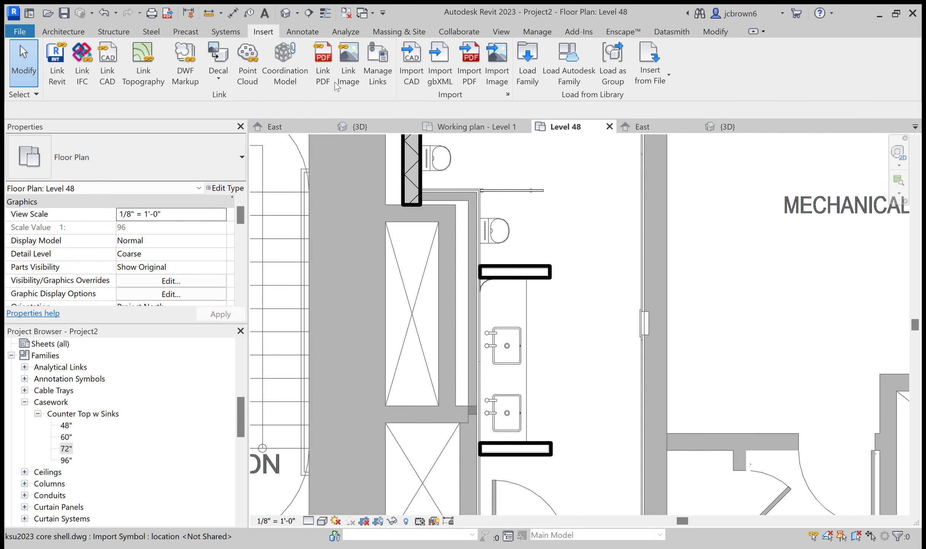
click(64, 31)
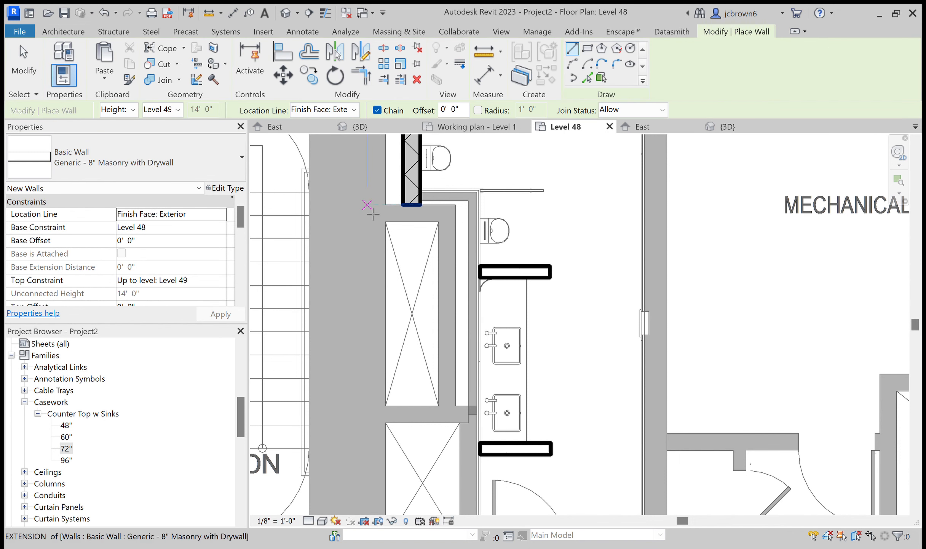
scroll(442, 198, up, 2)
click(409, 207)
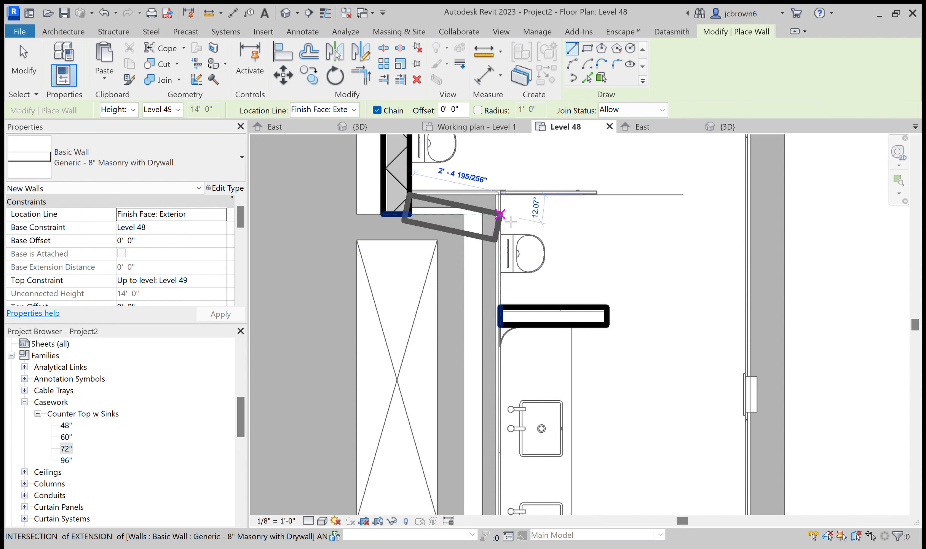
click(491, 207)
Continue the masonry wall down along the traced line behind the toilet and the two-sink counter.
middle_drag(513, 390, 470, 217)
scroll(468, 327, down, 3)
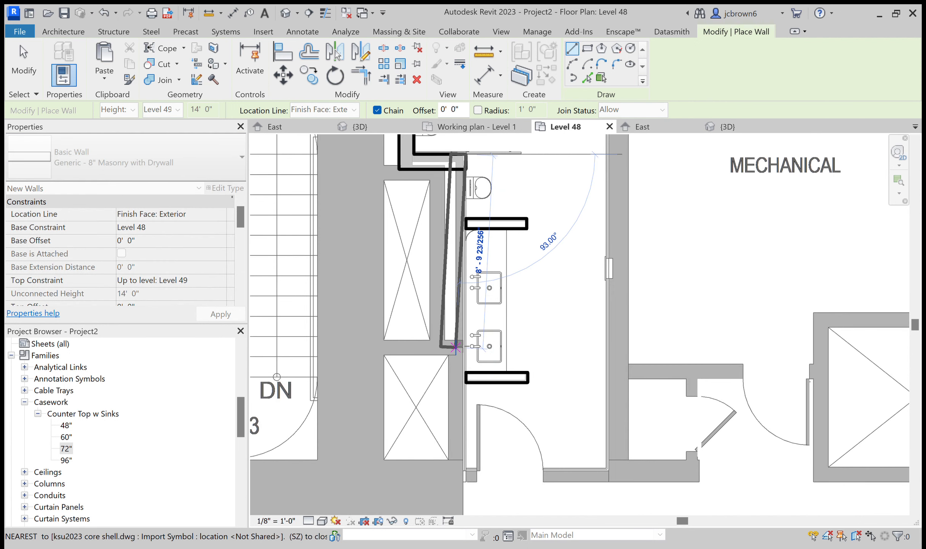
click(465, 339)
key(Escape)
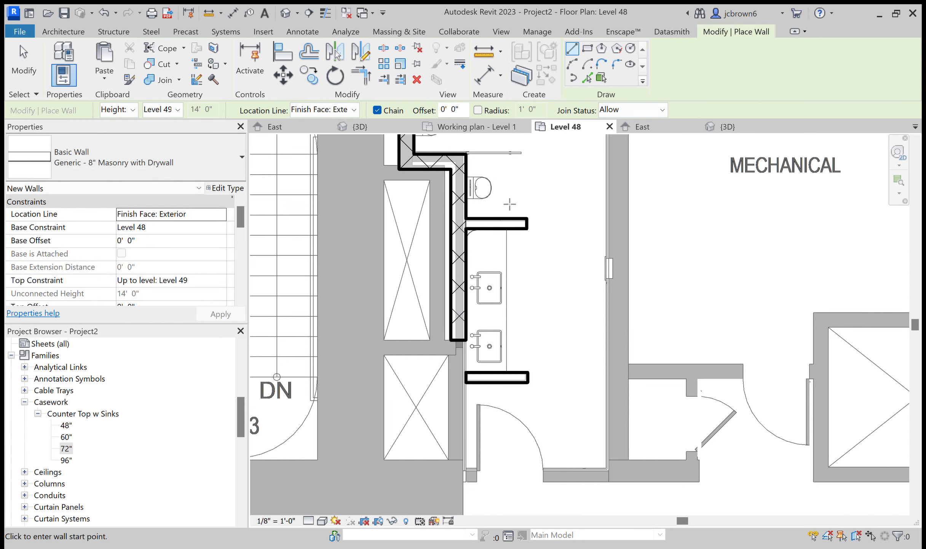
Extend the masonry wall's lower end to the outer face of the short wall below the sink counter.
scroll(500, 211, up, 3)
middle_drag(426, 419, 434, 305)
key(Escape)
click(443, 329)
drag(448, 338, 450, 392)
key(Escape)
middle_drag(450, 205, 430, 297)
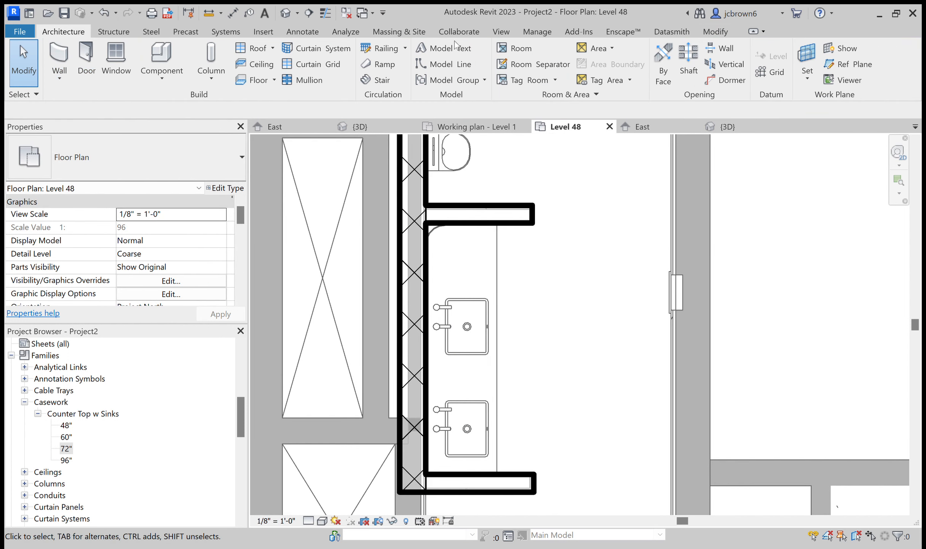
Place a 72" Counter Top w Sinks against the masonry wall, with its lower end at the lower short wall.
click(62, 450)
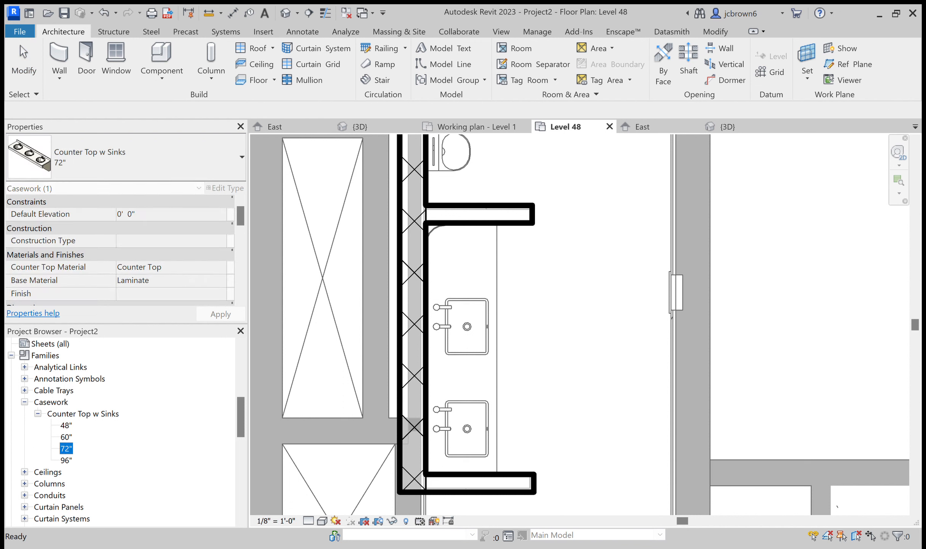
drag(66, 449, 428, 354)
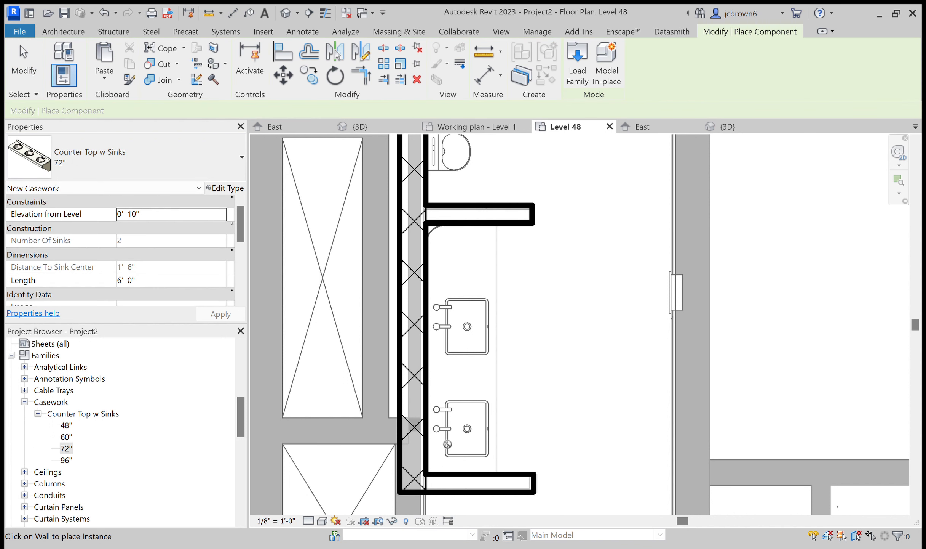
click(430, 480)
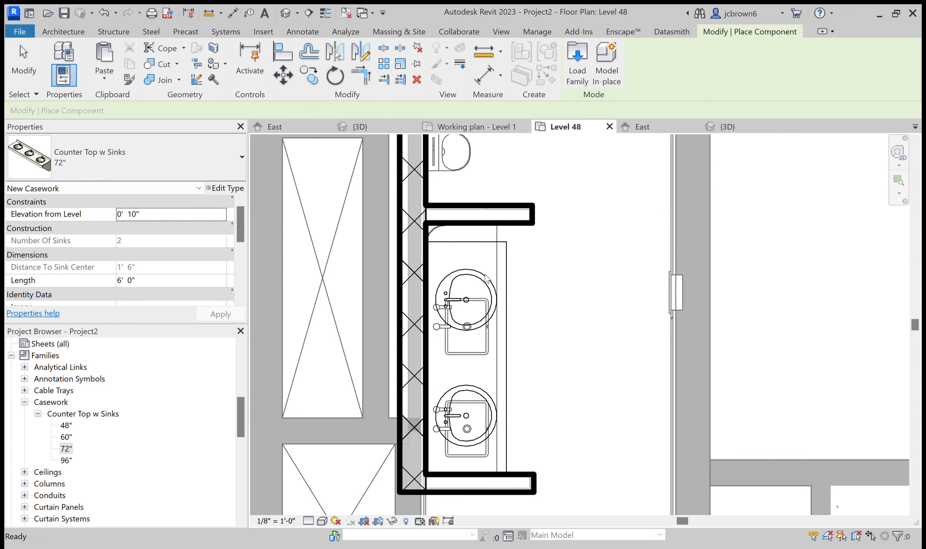
key(Escape)
key(Escape)
Stretch the counter's upper end to the upper short wall, making it about 6' 6" long.
click(469, 250)
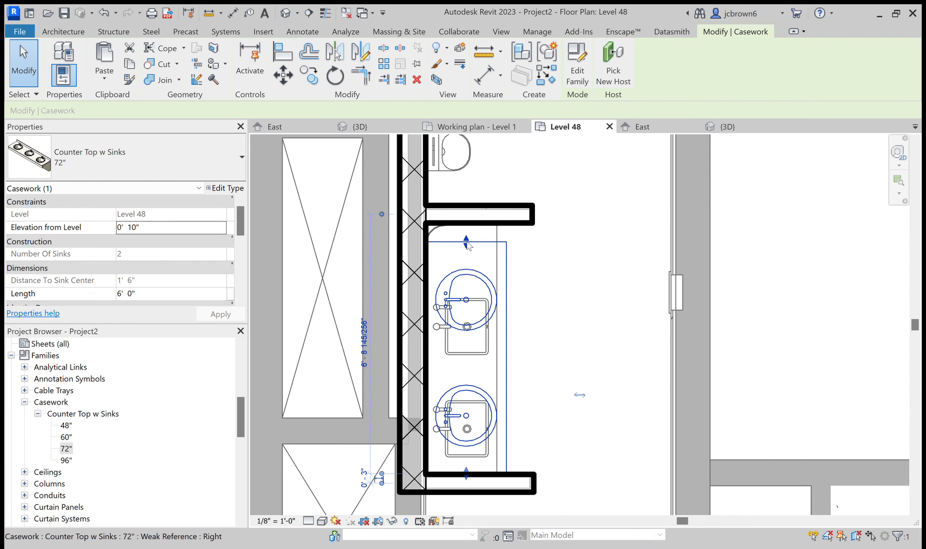
drag(466, 241, 467, 223)
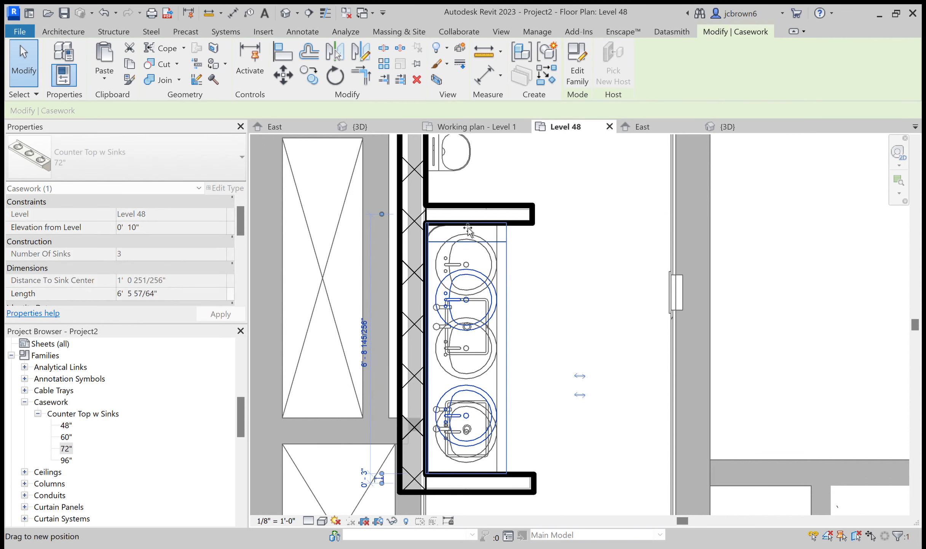
click(620, 256)
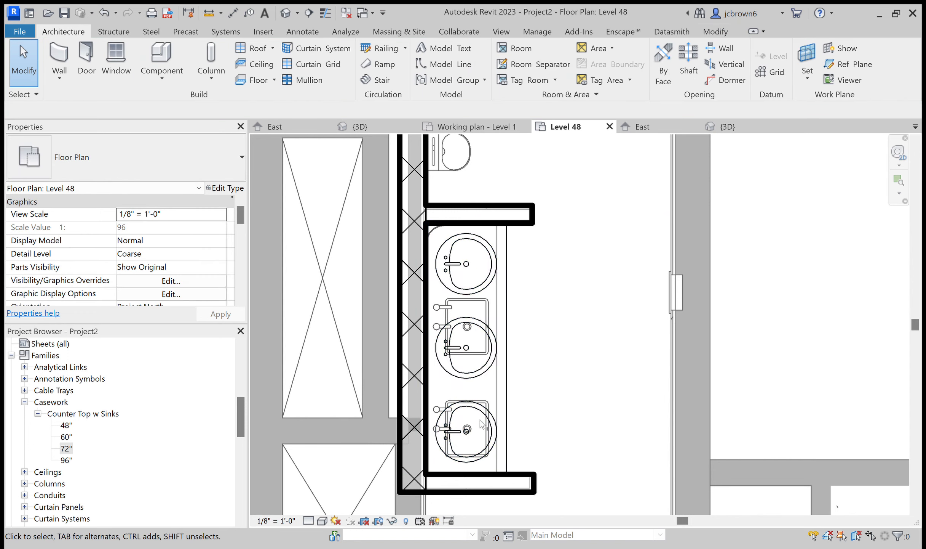
Examine the restroom, the remaining traced core rooms and the whole Level 48 floor plan.
scroll(562, 342, down, 2)
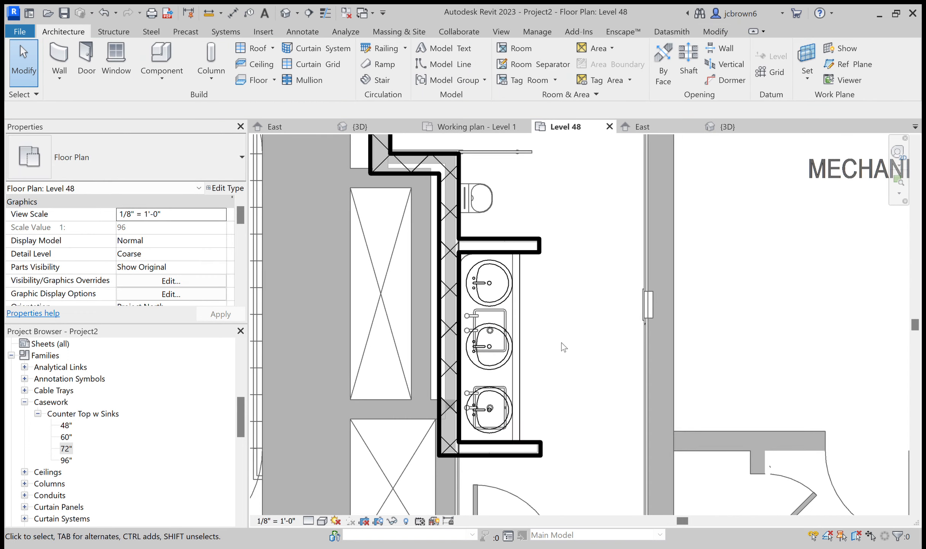
scroll(561, 342, down, 2)
middle_drag(562, 340, 416, 374)
scroll(416, 374, down, 4)
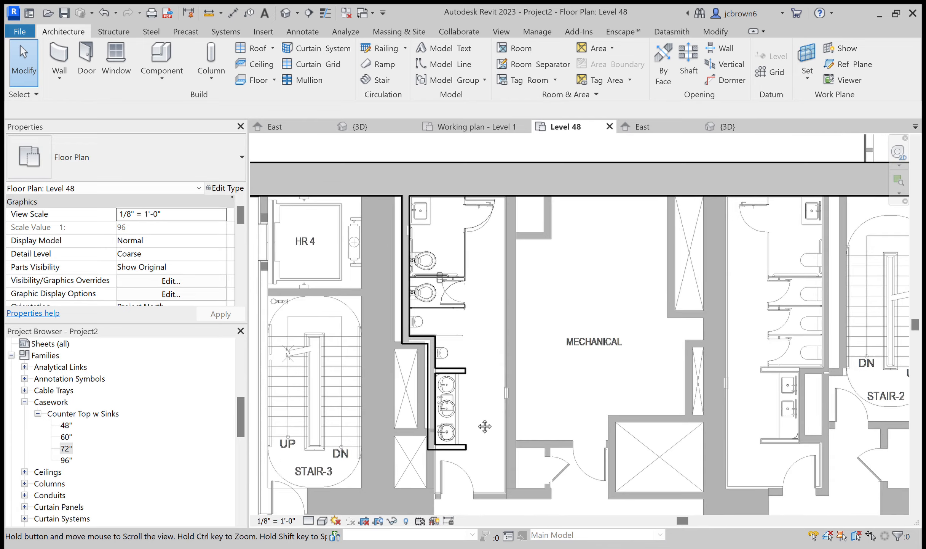
scroll(488, 370, down, 2)
middle_drag(472, 385, 546, 366)
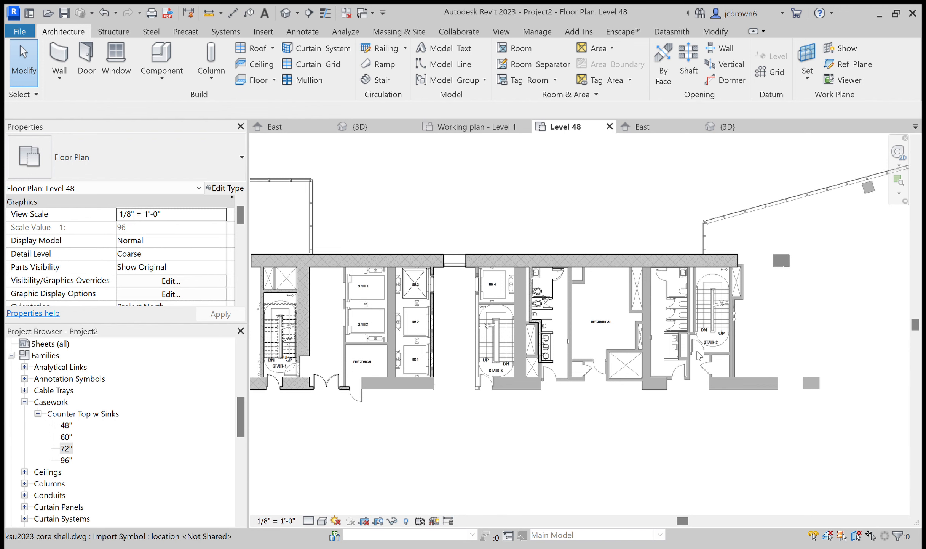
scroll(723, 323, down, 3)
middle_drag(683, 312, 645, 280)
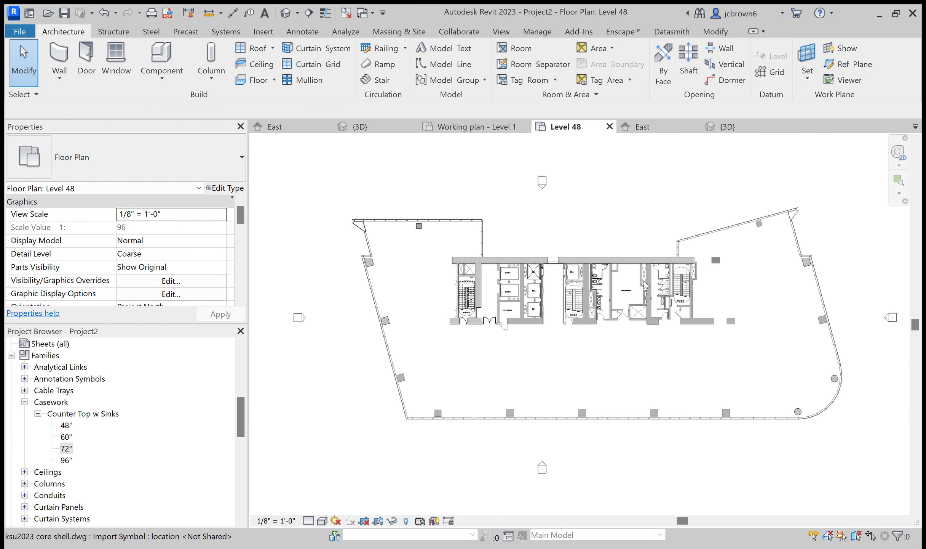
Examine the Working plan - Level 1 and 3D view of the 830 Brickell - Final project, including its core, floor and curtain walls.
click(457, 126)
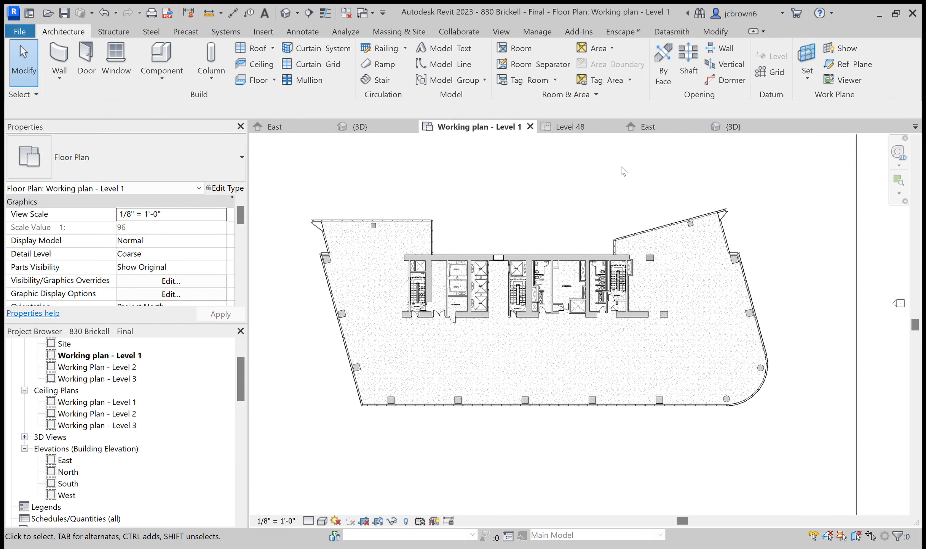
click(377, 124)
scroll(655, 351, down, 4)
scroll(657, 353, up, 2)
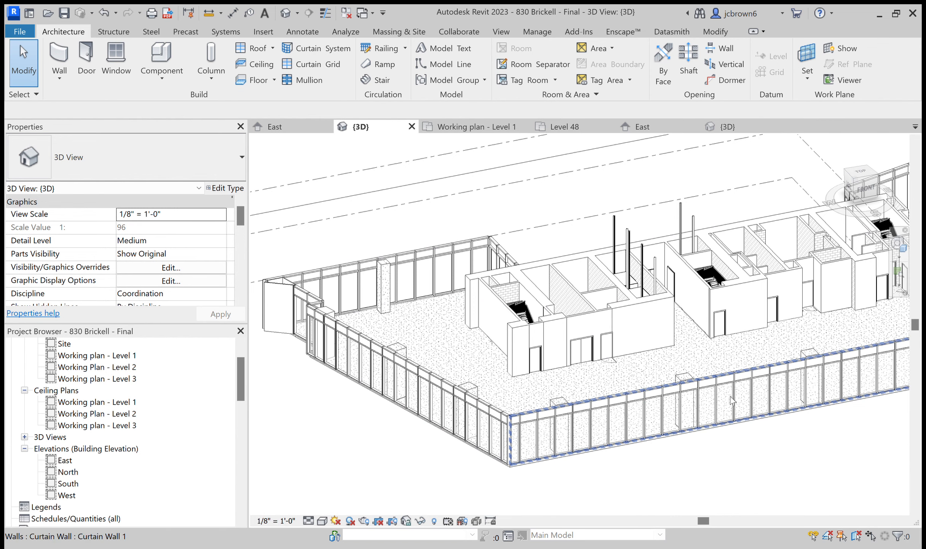
middle_drag(700, 407, 609, 415)
scroll(609, 415, up, 5)
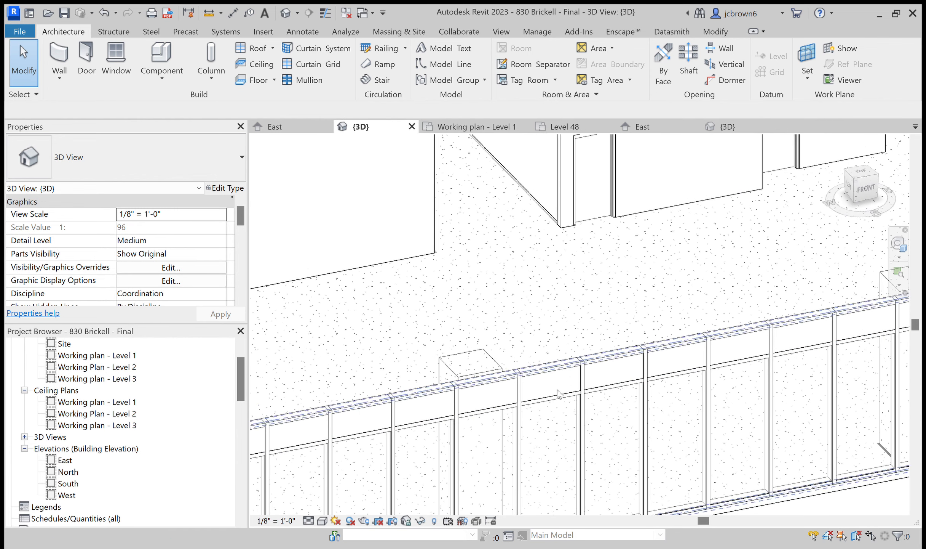
scroll(613, 429, down, 6)
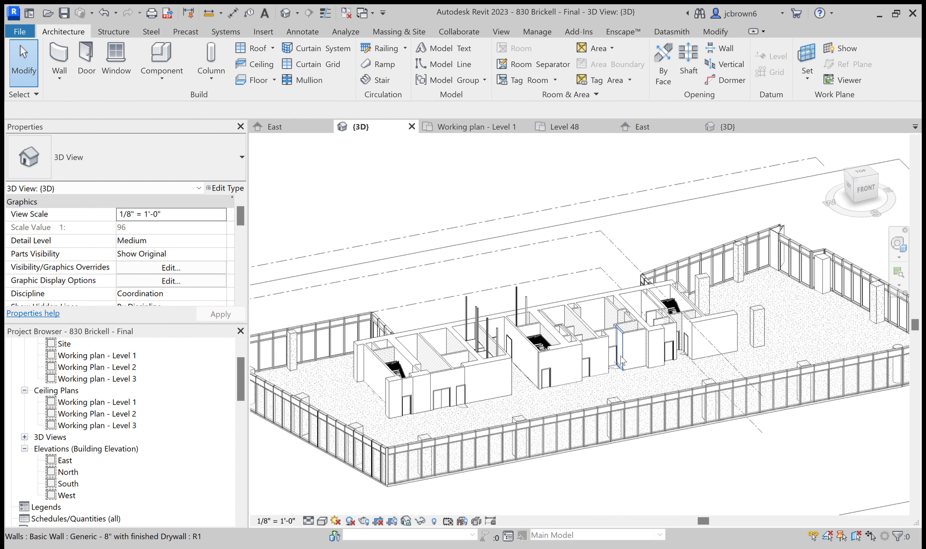
Compare Project2's 3D view and Level 48 plan with the finished project's Working plan - Level 1.
click(741, 132)
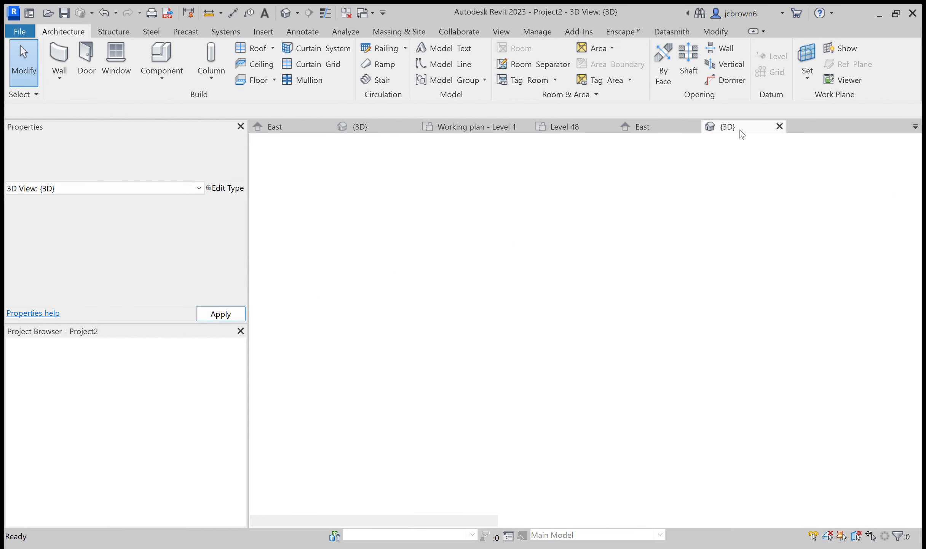
scroll(665, 261, down, 5)
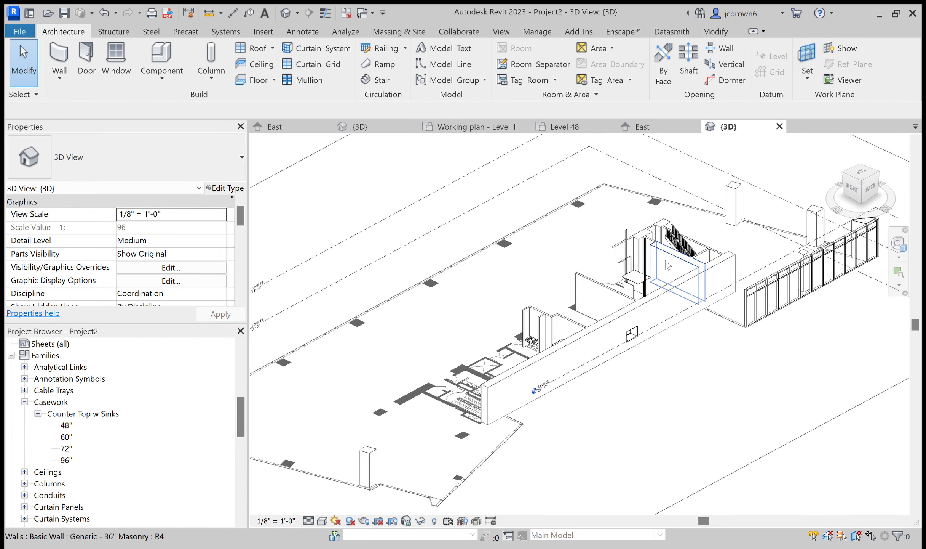
click(569, 127)
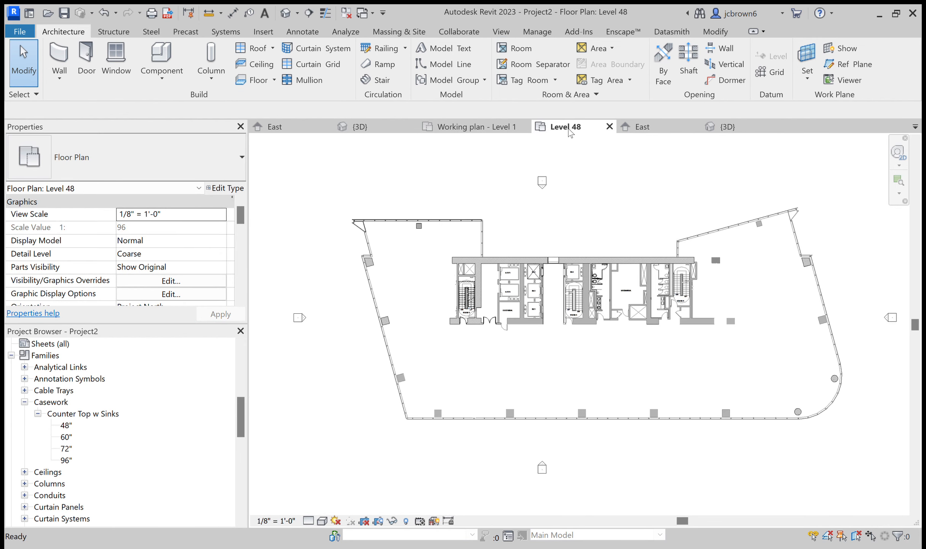
click(473, 128)
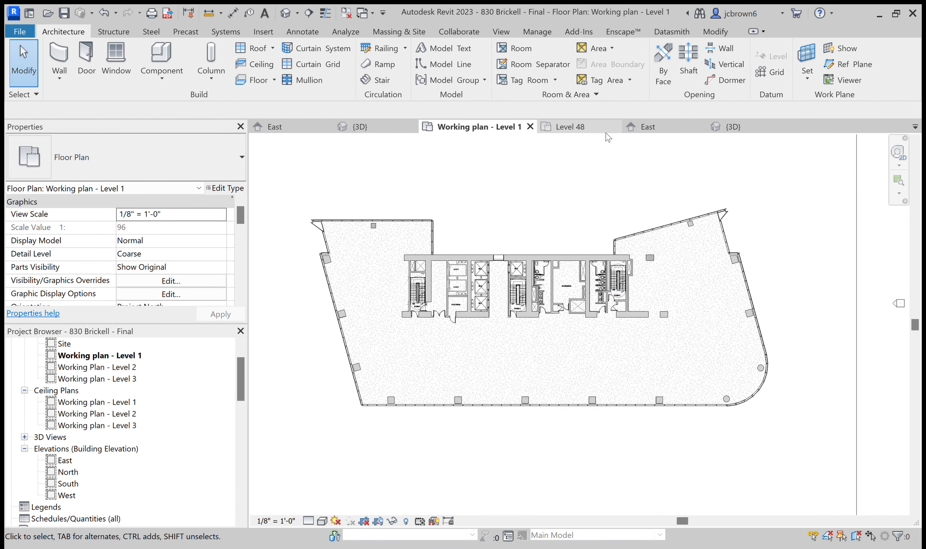
click(739, 128)
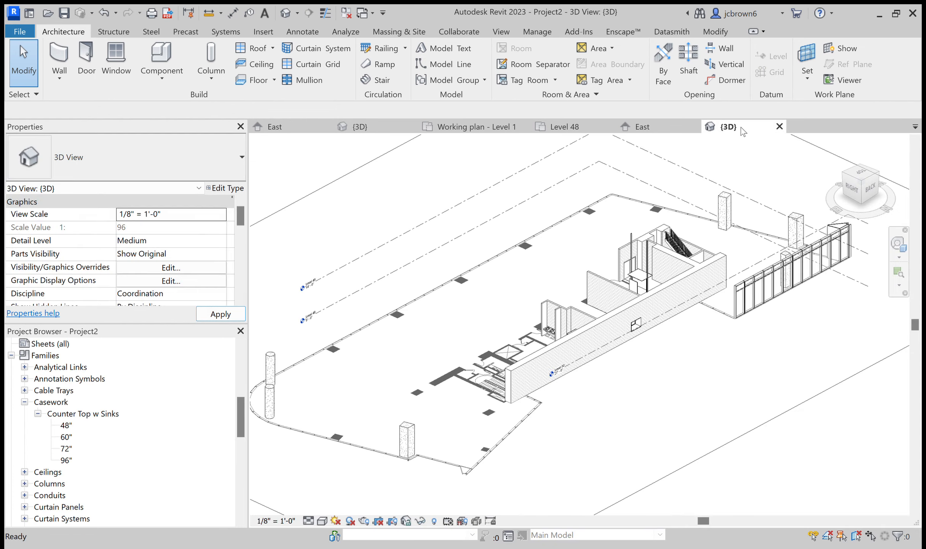
click(648, 131)
click(562, 130)
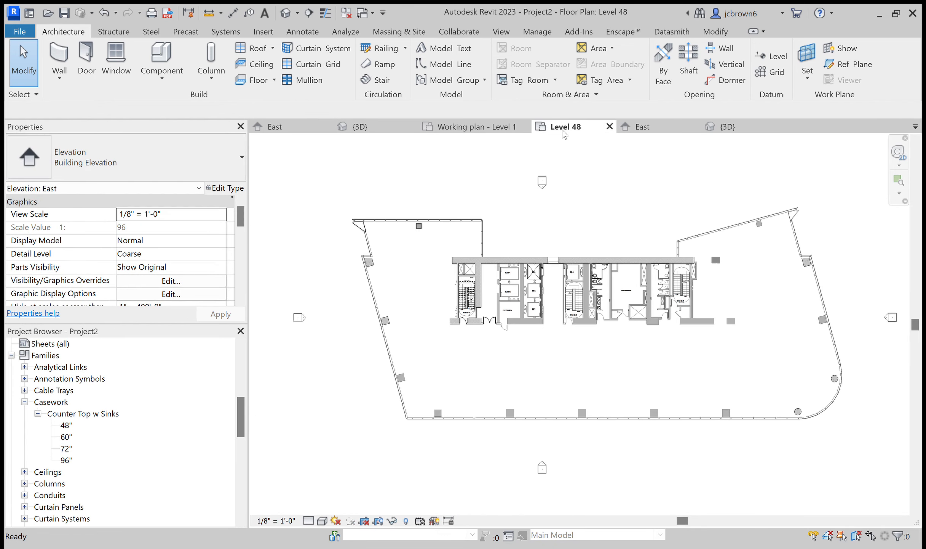
Start a Generic - 12" floor on Level 48 and pick the upper-left curtain wall and adjoining slanted short wall as boundary lines.
scroll(420, 212, up, 5)
middle_drag(395, 242, 503, 207)
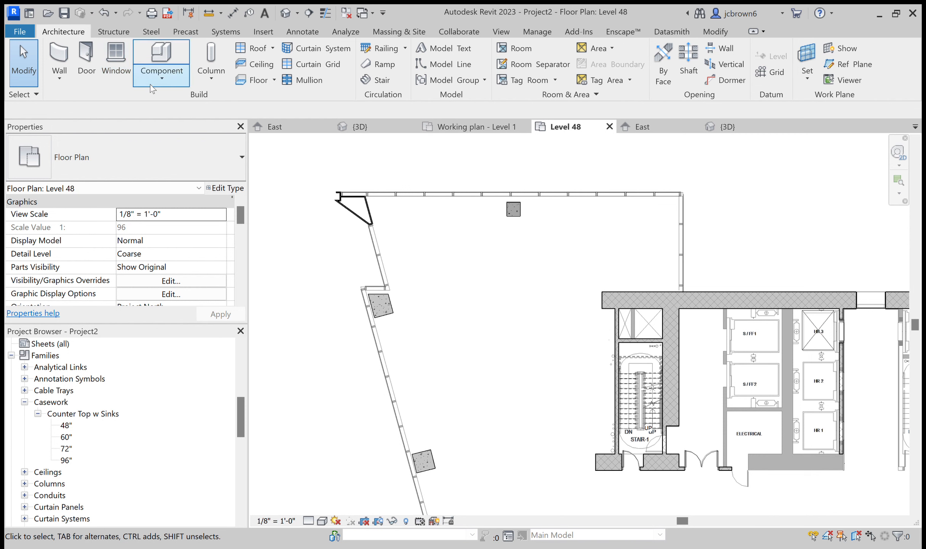
click(255, 80)
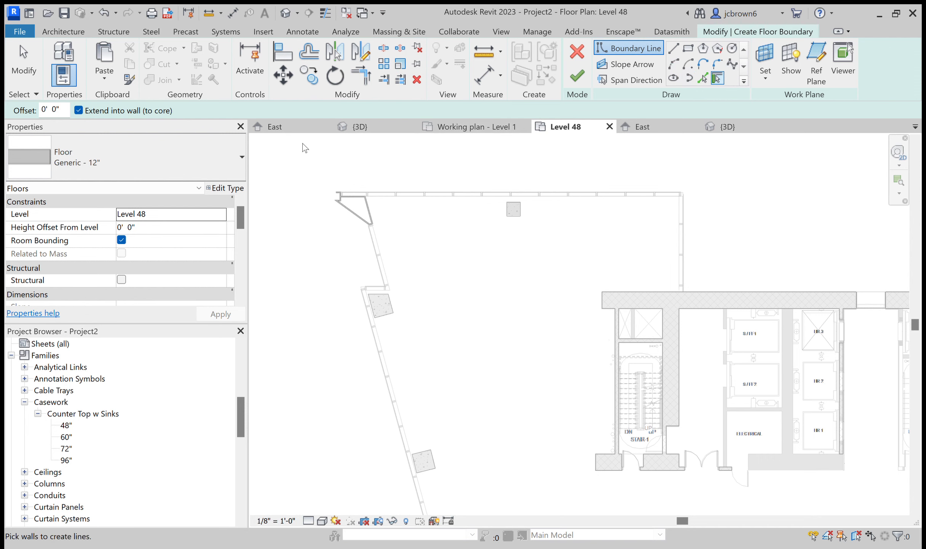
scroll(411, 195, up, 5)
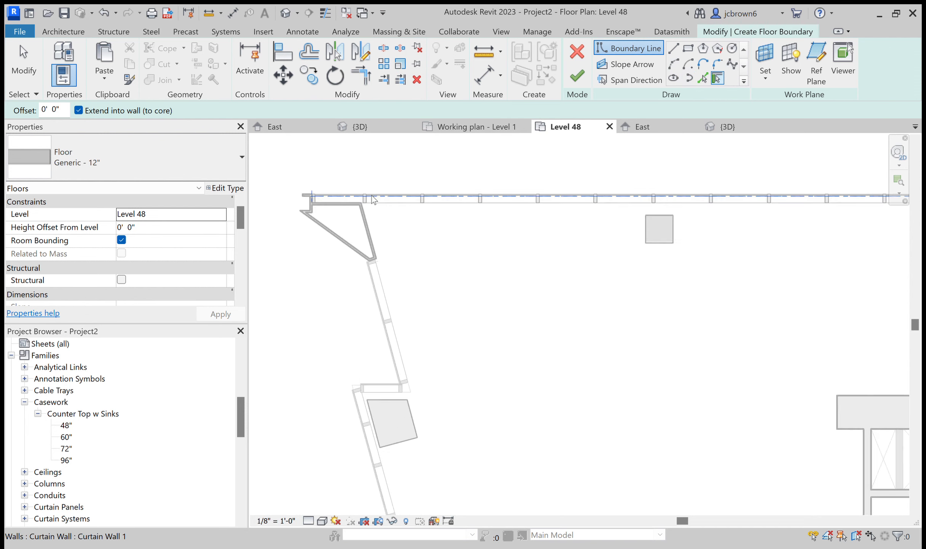
scroll(419, 195, down, 2)
click(418, 194)
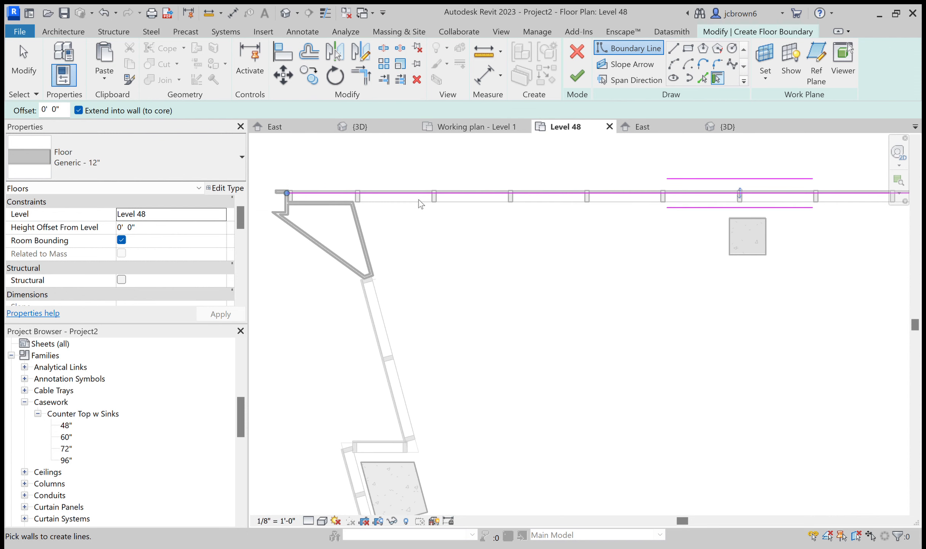
click(375, 241)
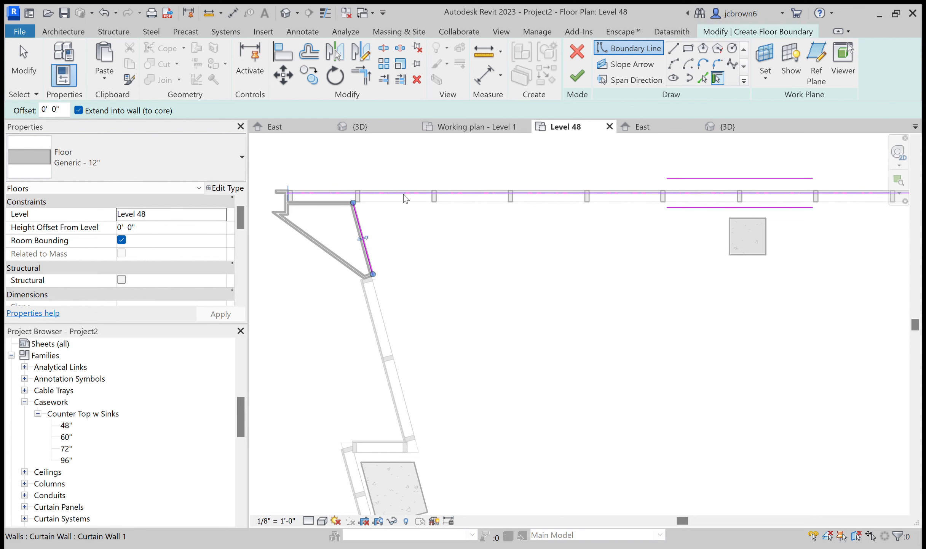
Align the floor's upper boundary line with the inner face of the curtain wall mullions.
scroll(345, 199, up, 3)
middle_drag(366, 213, 421, 258)
scroll(423, 236, up, 2)
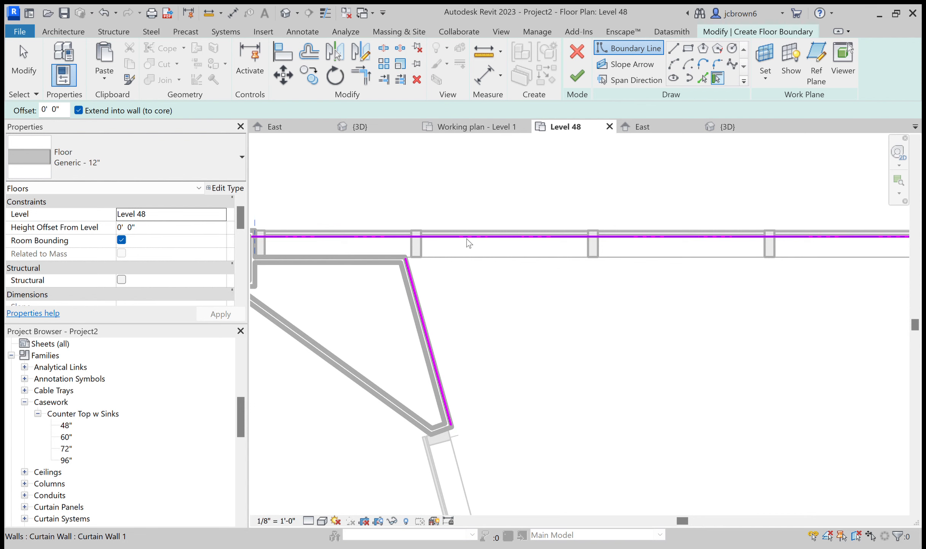
scroll(456, 233, down, 3)
middle_drag(573, 286, 558, 271)
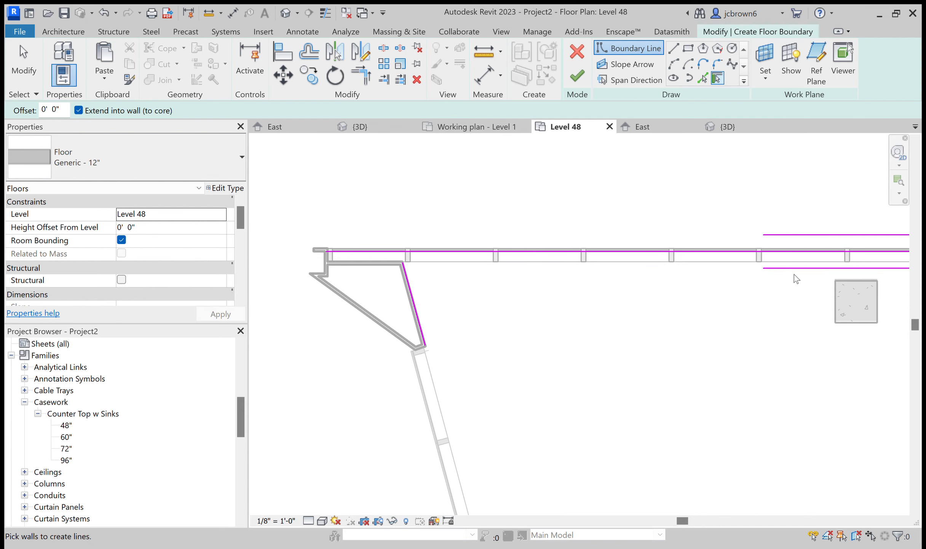
middle_drag(771, 275, 575, 256)
scroll(846, 255, down, 5)
middle_drag(812, 267, 692, 293)
scroll(683, 286, down, 1)
scroll(661, 277, up, 3)
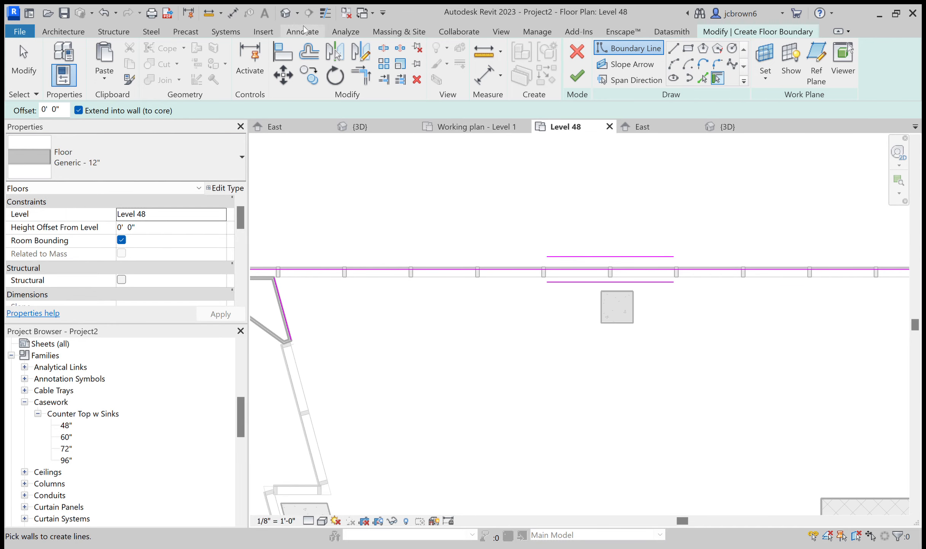
click(282, 52)
middle_drag(334, 285, 422, 305)
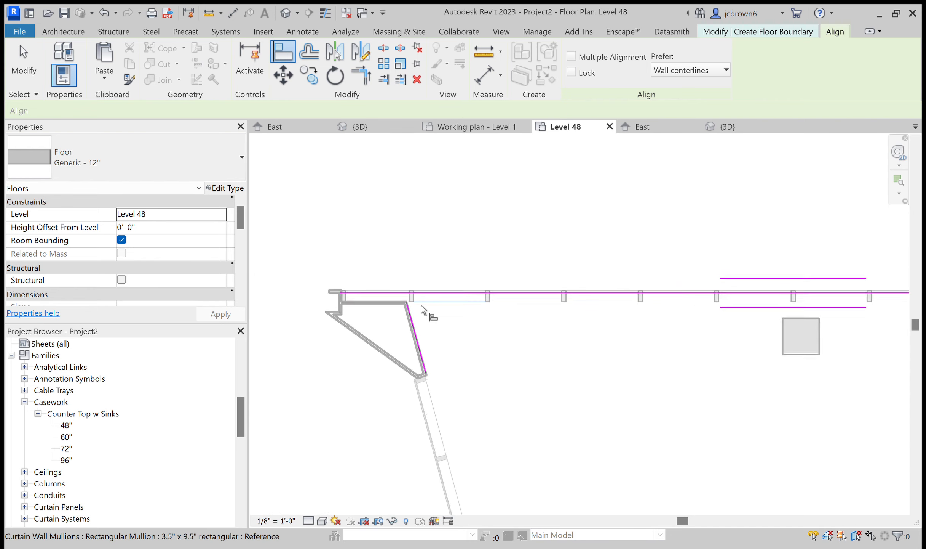
scroll(422, 301, up, 2)
click(435, 300)
scroll(433, 301, up, 2)
click(427, 285)
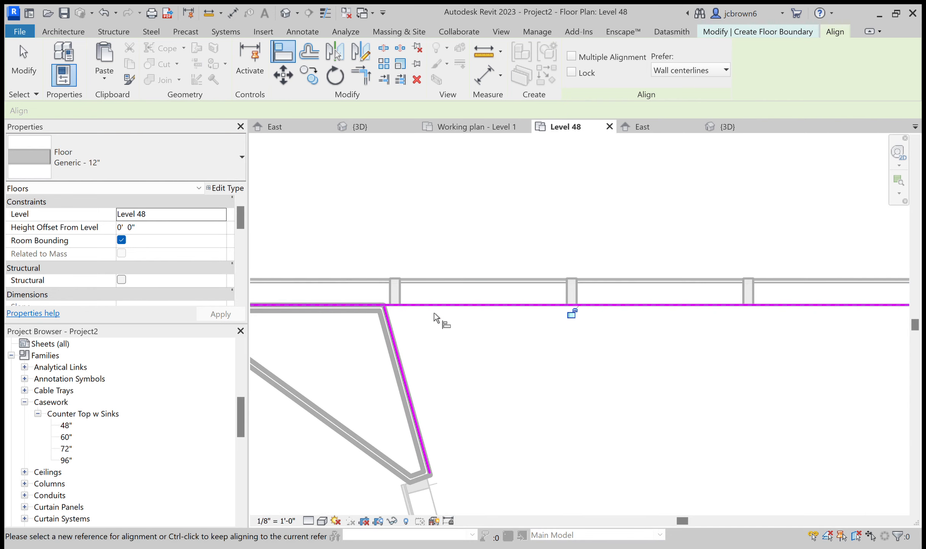
Shorten the upper boundary line so its end meets the top of the slanted boundary line at the corner.
key(Escape)
key(Escape)
middle_drag(414, 310, 481, 319)
click(475, 308)
drag(308, 307, 460, 307)
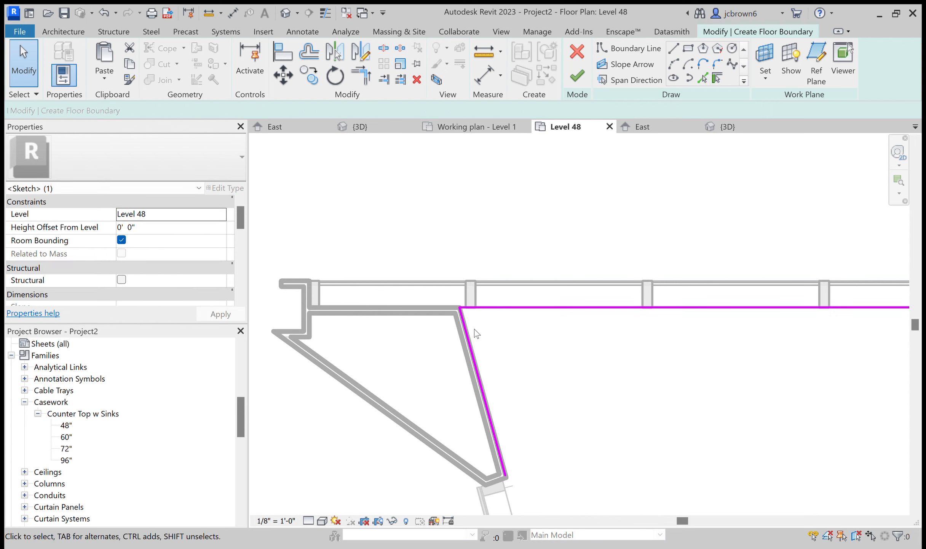
scroll(466, 312, up, 4)
scroll(506, 339, down, 9)
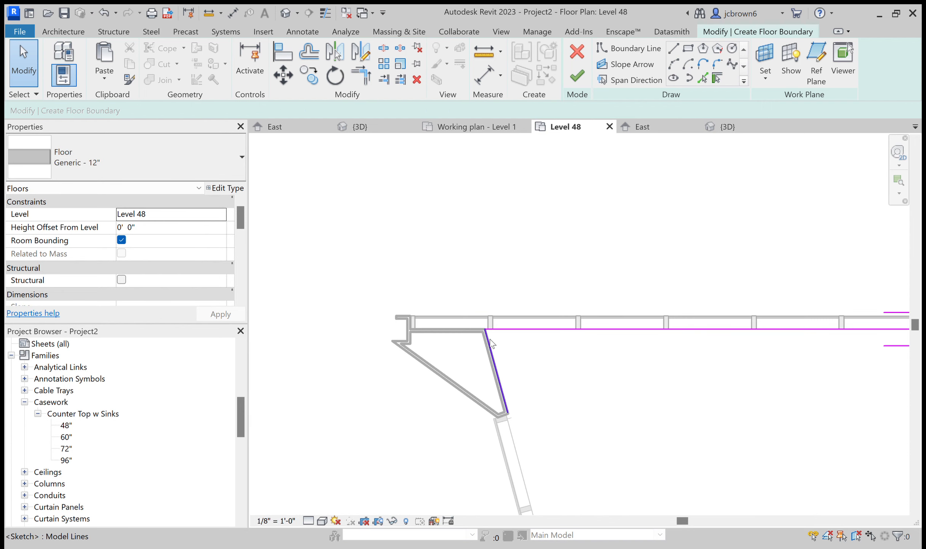
Discard the incomplete Level 48 floor boundary sketch.
scroll(490, 339, down, 1)
middle_drag(554, 394, 426, 326)
scroll(602, 344, down, 3)
middle_drag(561, 362, 473, 348)
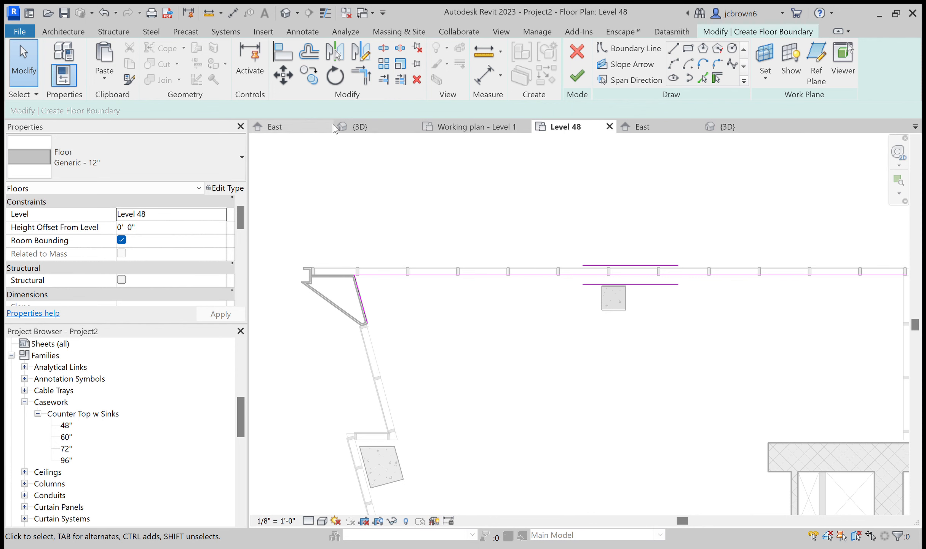
click(585, 46)
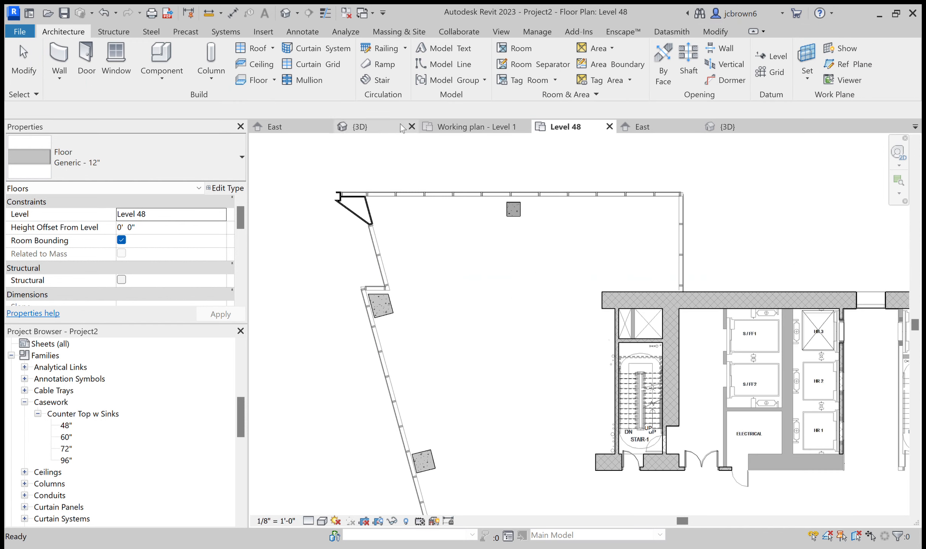
In 830 Brickell - Final's Working plan - Level 1, filter the selection to the concrete slab and open its boundary for editing.
click(451, 128)
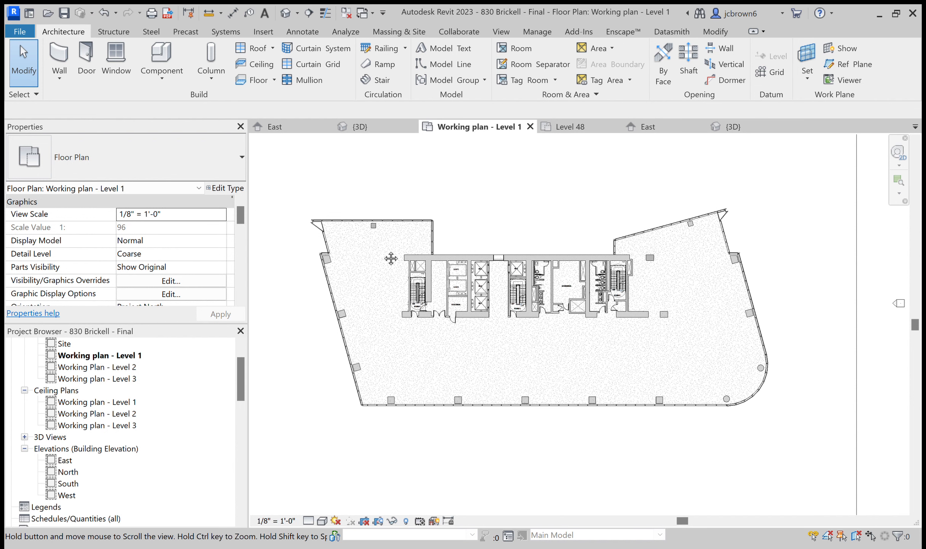
scroll(385, 252, up, 4)
scroll(391, 213, up, 3)
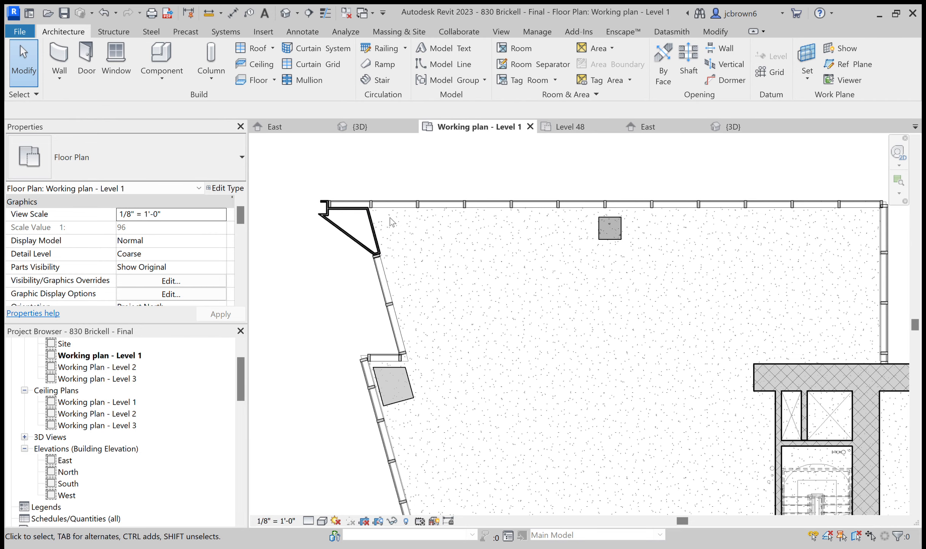
scroll(312, 180, down, 3)
drag(305, 179, 490, 330)
drag(417, 177, 299, 359)
click(631, 73)
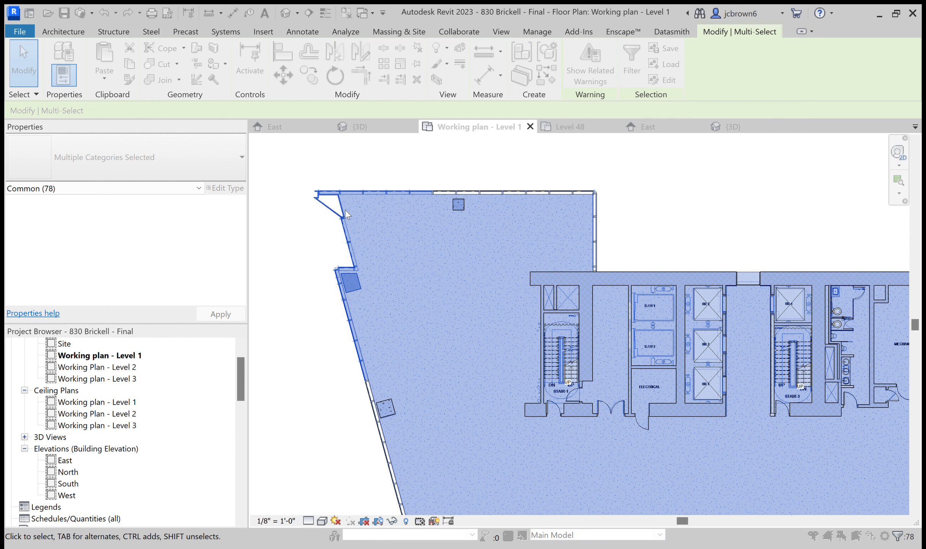
click(448, 357)
click(598, 81)
scroll(347, 195, up, 6)
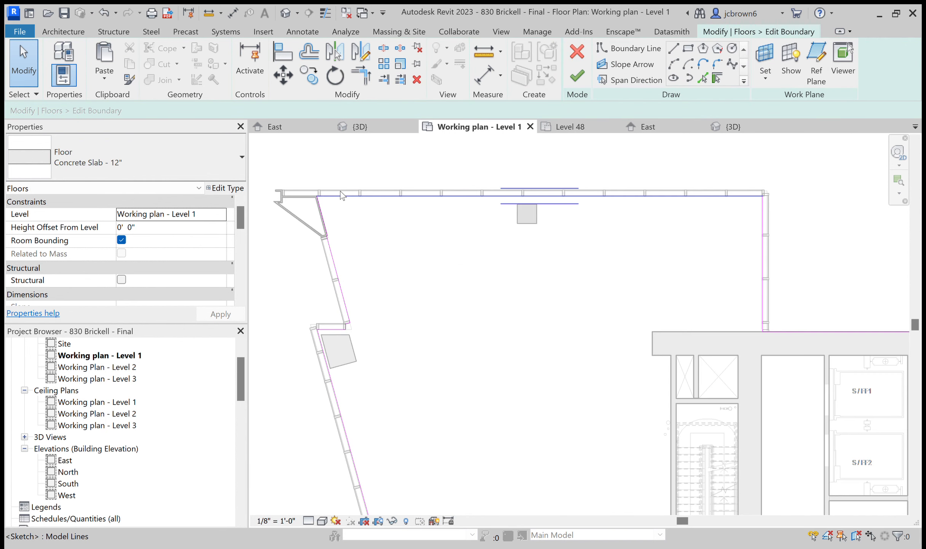
Examine how the slab boundary follows the inner mullion faces along the slanted left side, its jog and the lower curtain wall.
scroll(360, 367, down, 5)
middle_drag(366, 365, 398, 223)
scroll(400, 316, up, 4)
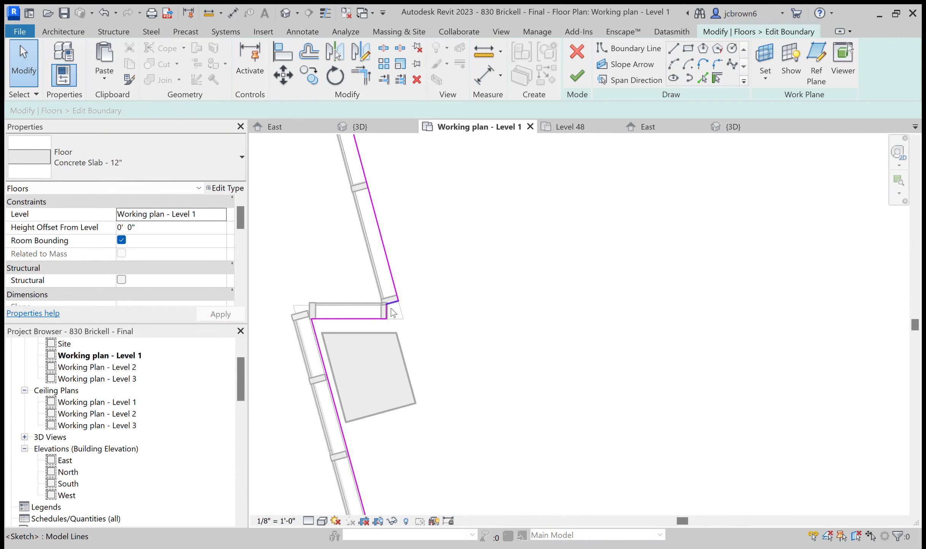
scroll(414, 355, down, 4)
middle_drag(414, 360, 455, 232)
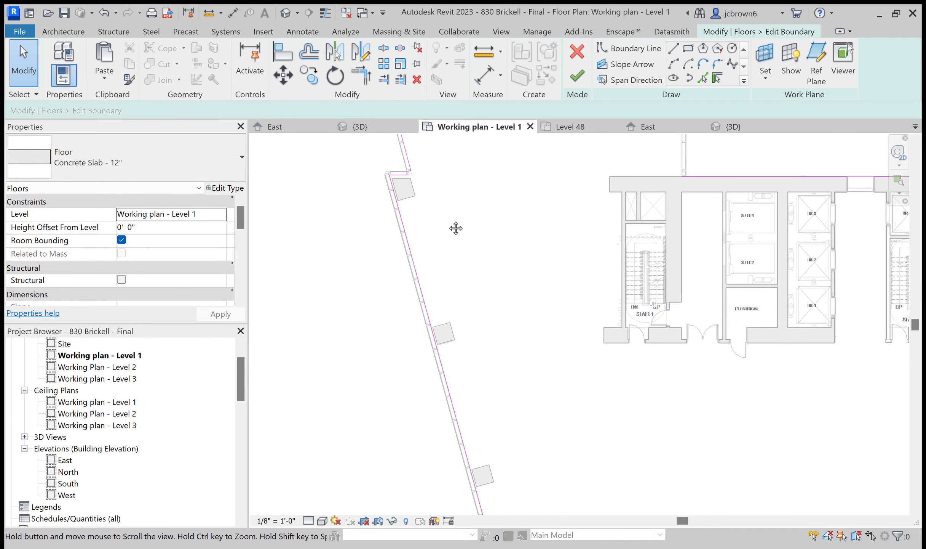
middle_drag(458, 369, 459, 278)
scroll(540, 418, up, 4)
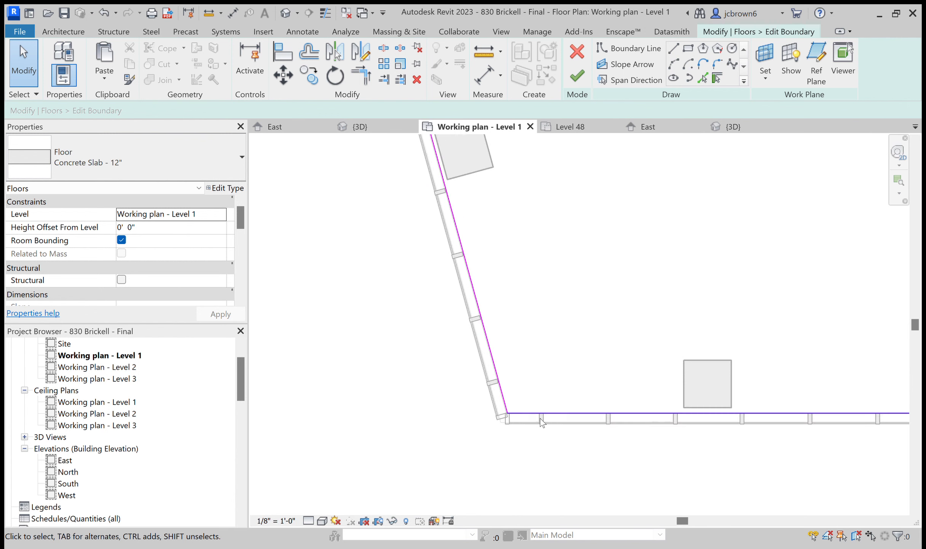
scroll(510, 415, down, 6)
middle_drag(636, 422, 369, 401)
scroll(776, 424, down, 1)
middle_drag(776, 424, 586, 415)
scroll(735, 384, up, 8)
scroll(739, 384, up, 3)
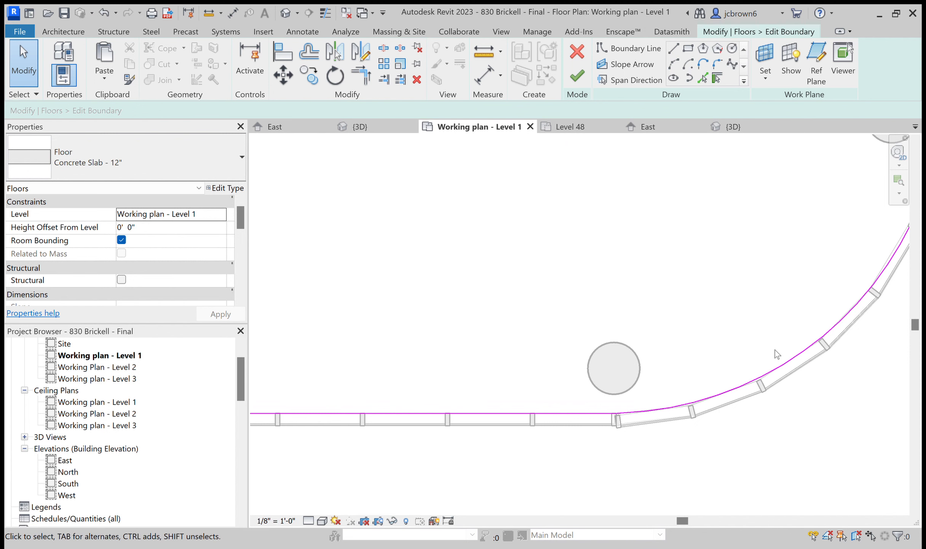
Trace the slab boundary around the curved corner, right side, angled upper wall and the core's upper wall.
scroll(778, 356, down, 5)
middle_drag(773, 312, 731, 466)
scroll(730, 462, down, 1)
scroll(737, 187, up, 1)
middle_drag(738, 188, 815, 280)
scroll(752, 165, up, 2)
scroll(752, 166, up, 1)
middle_drag(752, 166, 766, 234)
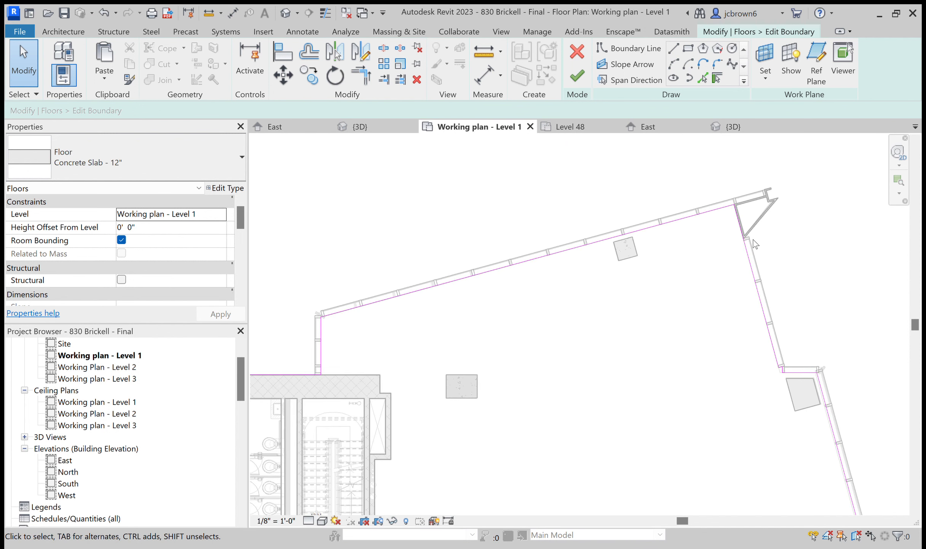
scroll(736, 205, up, 6)
scroll(735, 202, down, 1)
middle_drag(732, 206, 922, 176)
scroll(357, 296, up, 1)
middle_drag(357, 295, 823, 160)
scroll(516, 415, down, 1)
middle_drag(514, 409, 804, 279)
scroll(420, 290, down, 1)
middle_drag(508, 303, 838, 353)
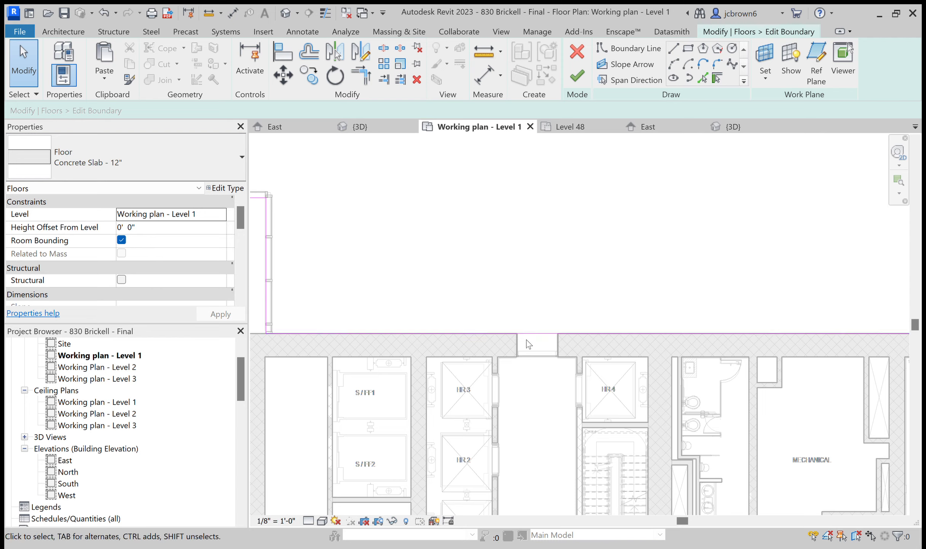
middle_drag(404, 333, 549, 326)
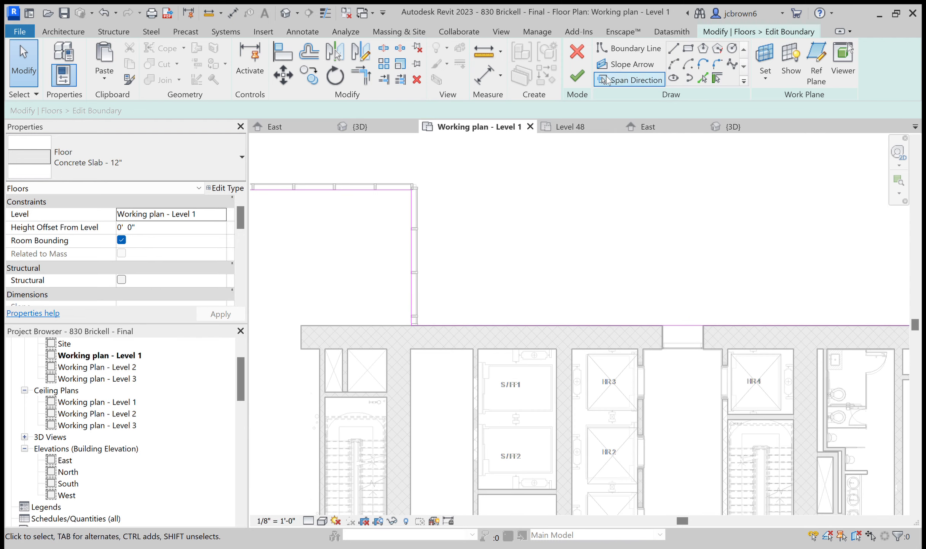
Finish the slab's boundary edit and deselect the floor.
click(577, 75)
scroll(687, 291, down, 8)
middle_drag(690, 362, 557, 333)
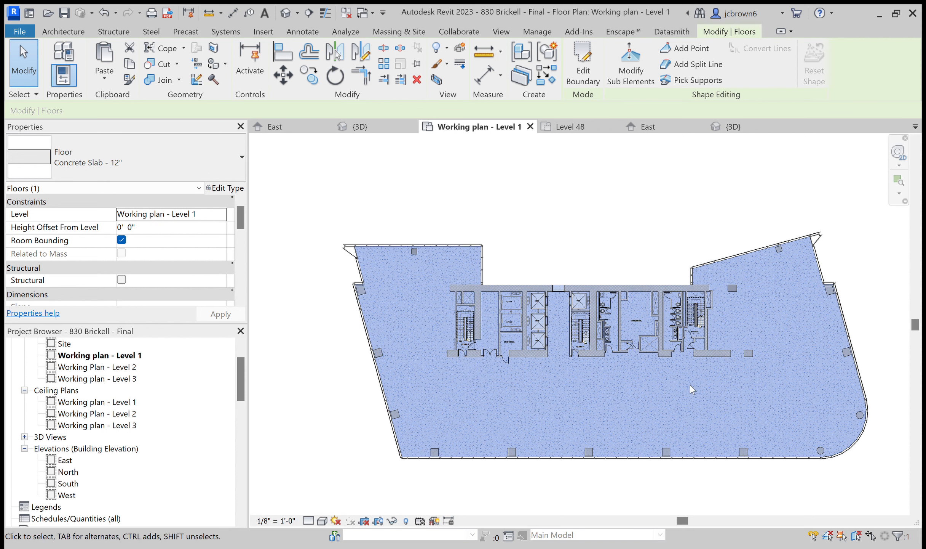
key(Escape)
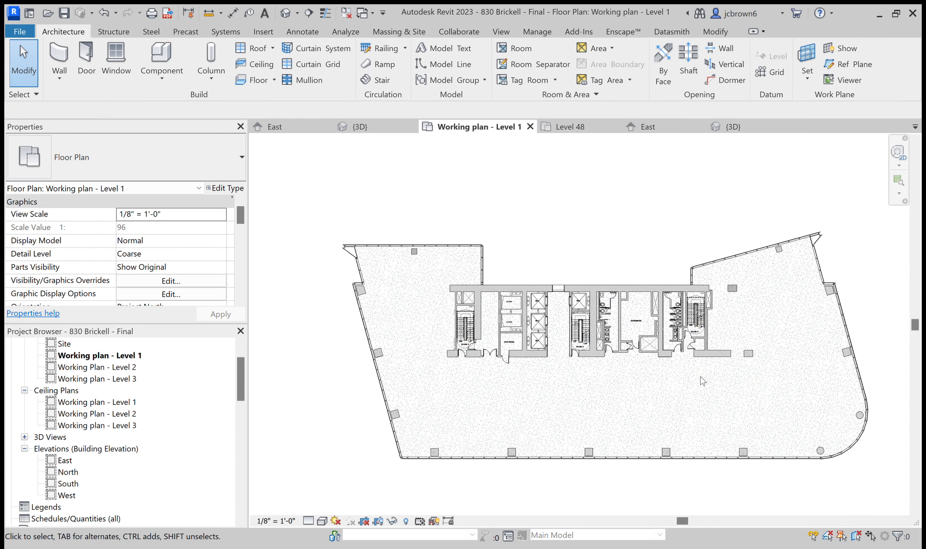
Remove the ksu2023 core shell.dwg import from Working plan - Level 1.
scroll(644, 335, up, 4)
scroll(633, 303, up, 1)
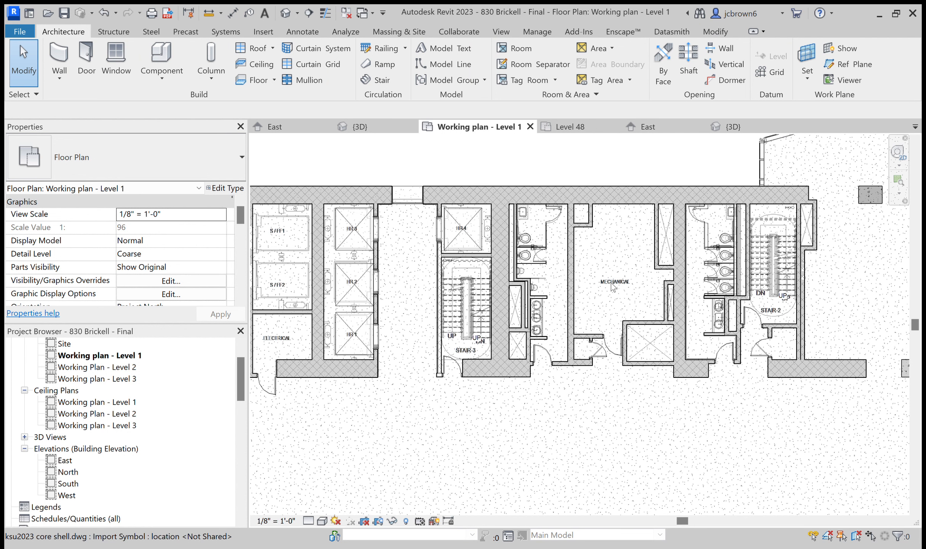
click(613, 288)
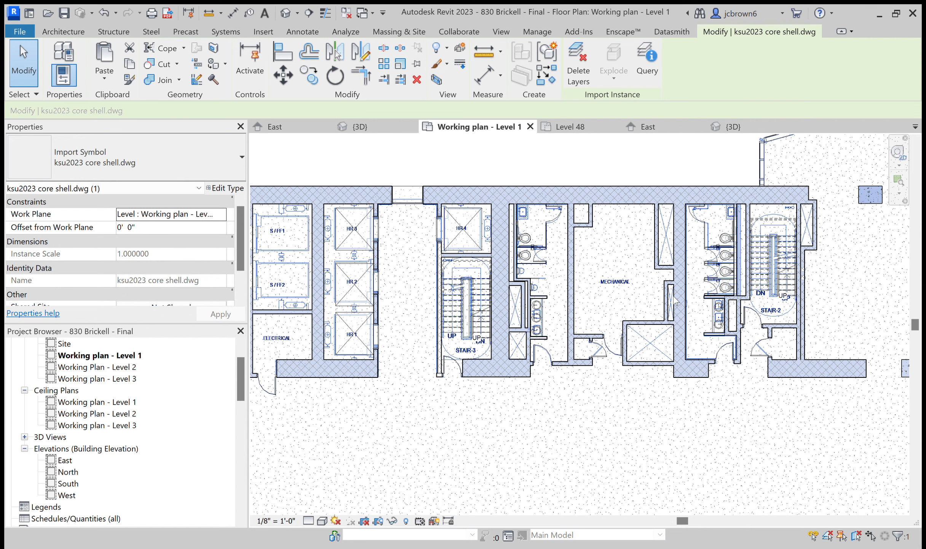
key(Escape)
Examine the modelled core rooms, columns and complete floor outline in Working plan - Level 1.
scroll(530, 354, down, 5)
scroll(404, 351, up, 5)
scroll(776, 301, up, 3)
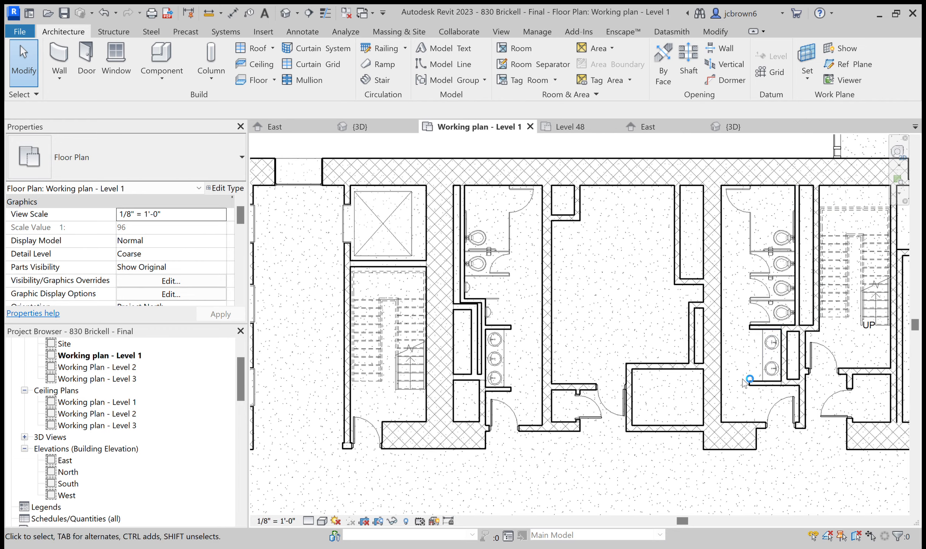
scroll(493, 389, down, 3)
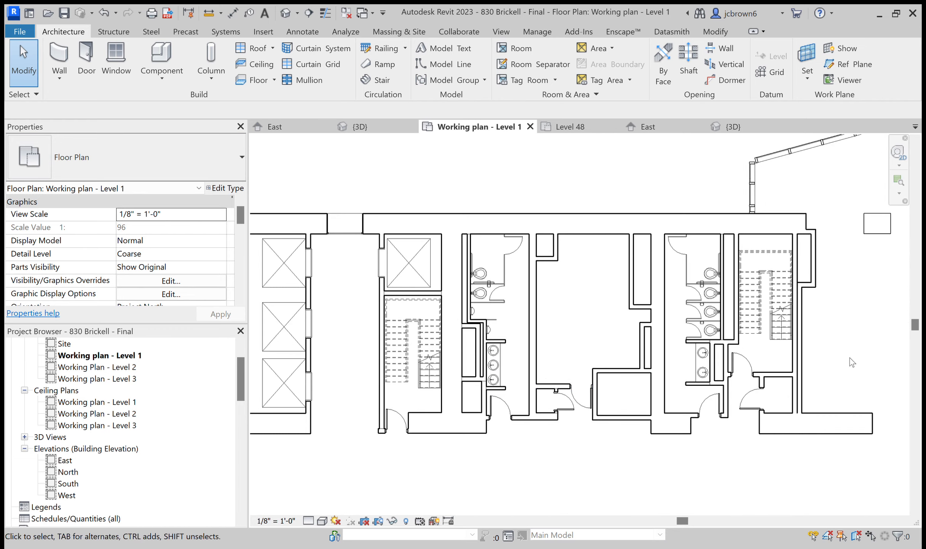
scroll(580, 408, down, 2)
scroll(663, 373, down, 2)
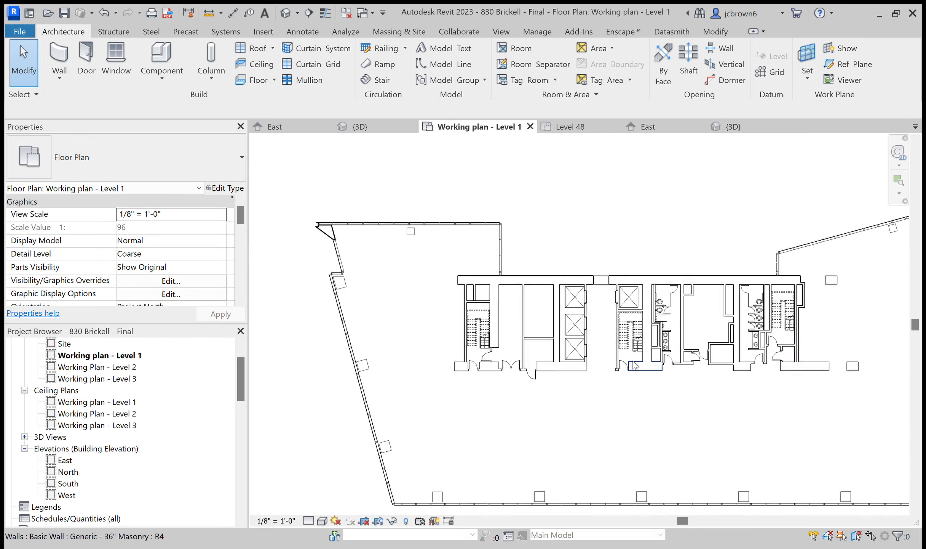
middle_drag(711, 392, 655, 363)
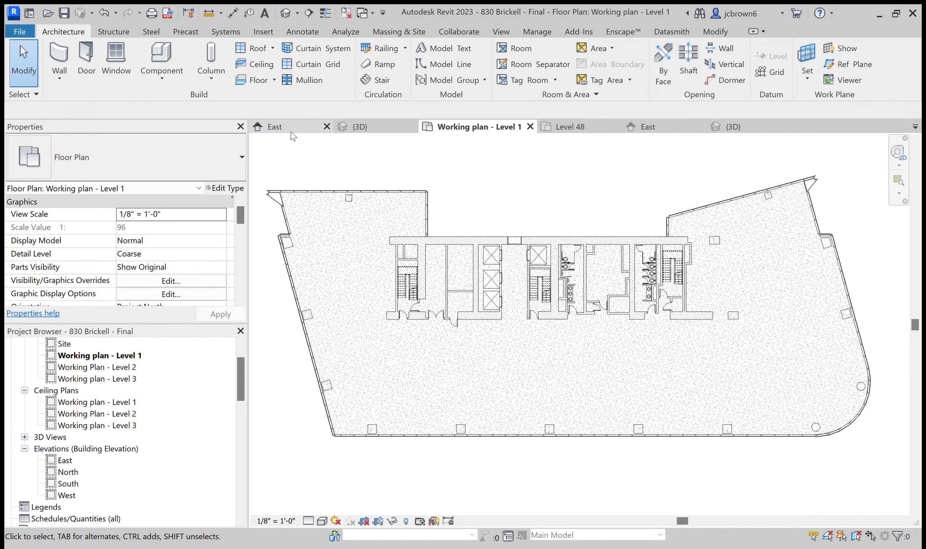
Open the final project's East elevation and examine its Working plan levels beside the curtain wall and slab.
click(280, 127)
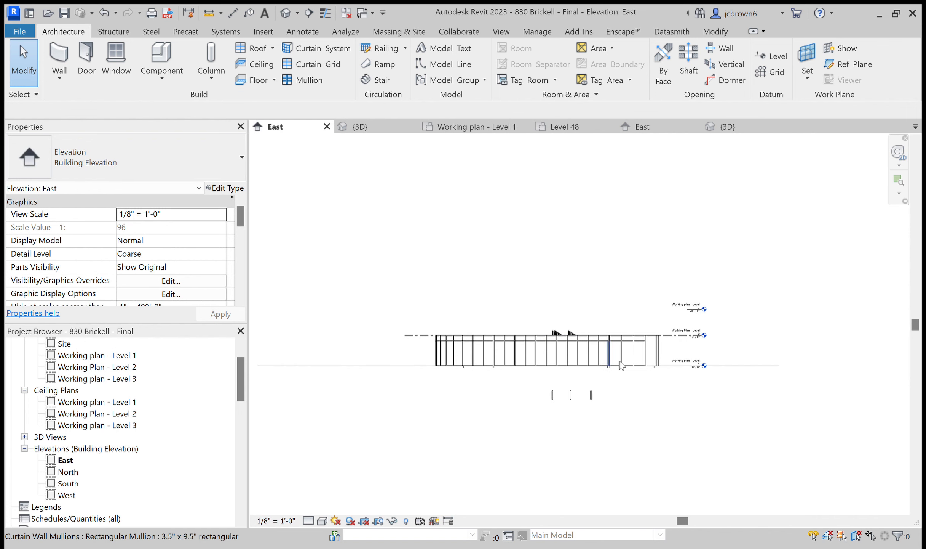
scroll(677, 335, up, 3)
scroll(677, 339, up, 1)
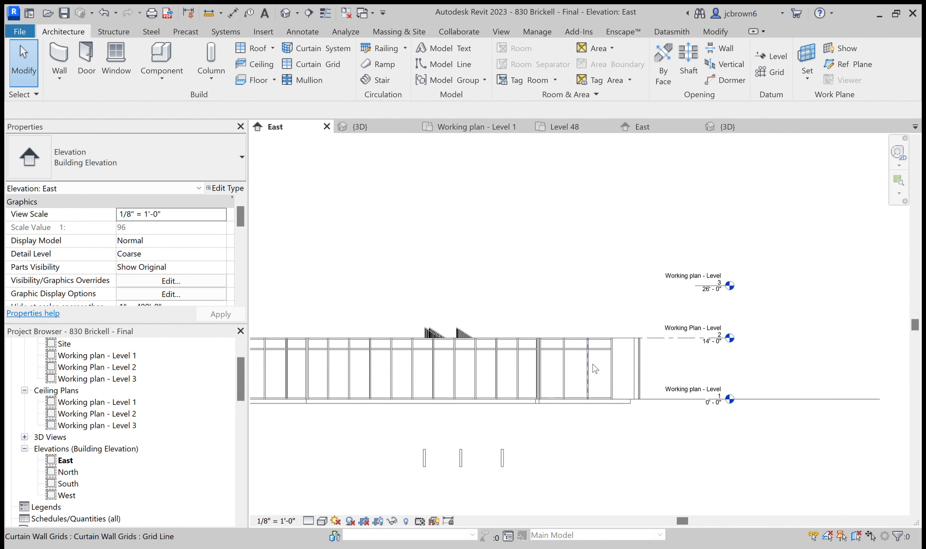
Link the Revit model 830 Brickell - Final Level 2.rvt into the final project from its 3D view.
click(372, 125)
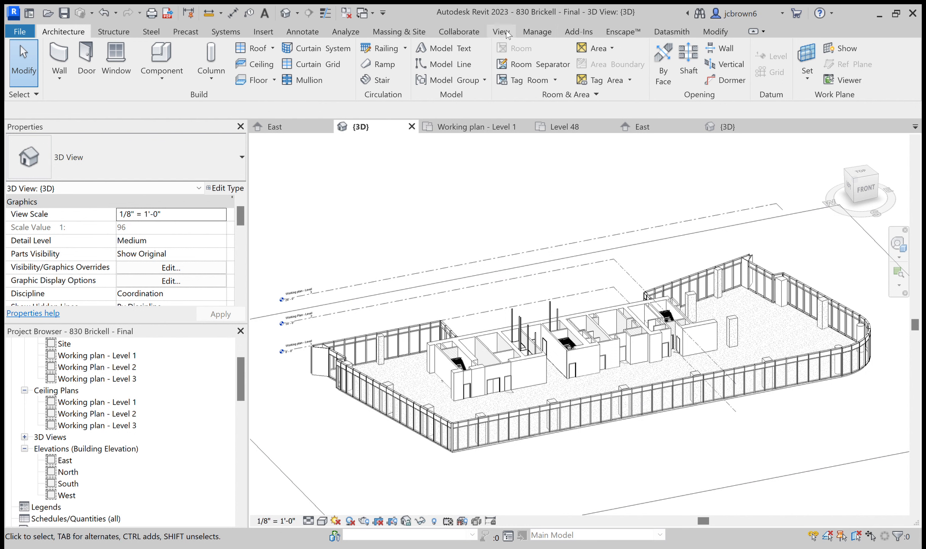
click(263, 31)
click(57, 81)
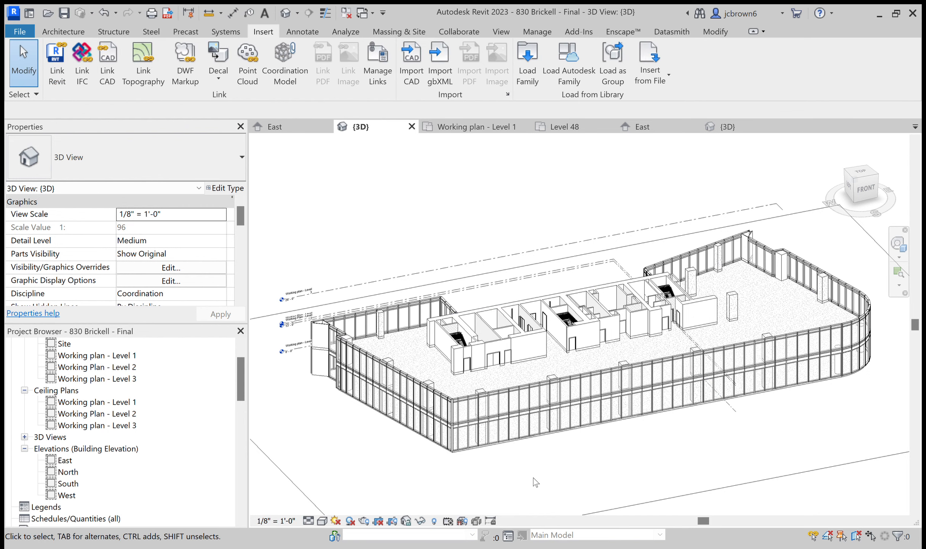
Select the linked Level 2 model in the 3D view and examine how its curtain walls and floor stack with Level 1.
scroll(502, 438, up, 2)
middle_drag(502, 438, 541, 425)
click(525, 362)
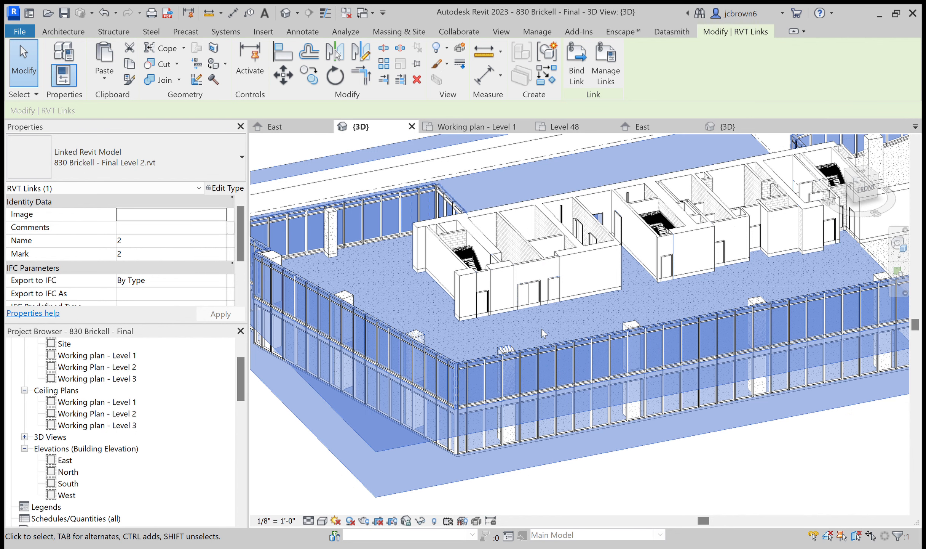
key(Escape)
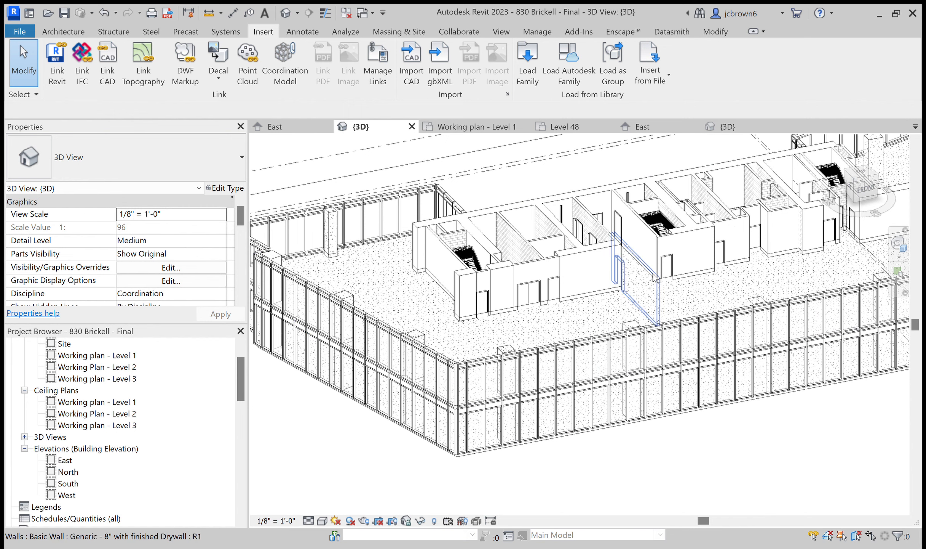
scroll(651, 276, down, 2)
middle_drag(654, 297, 588, 303)
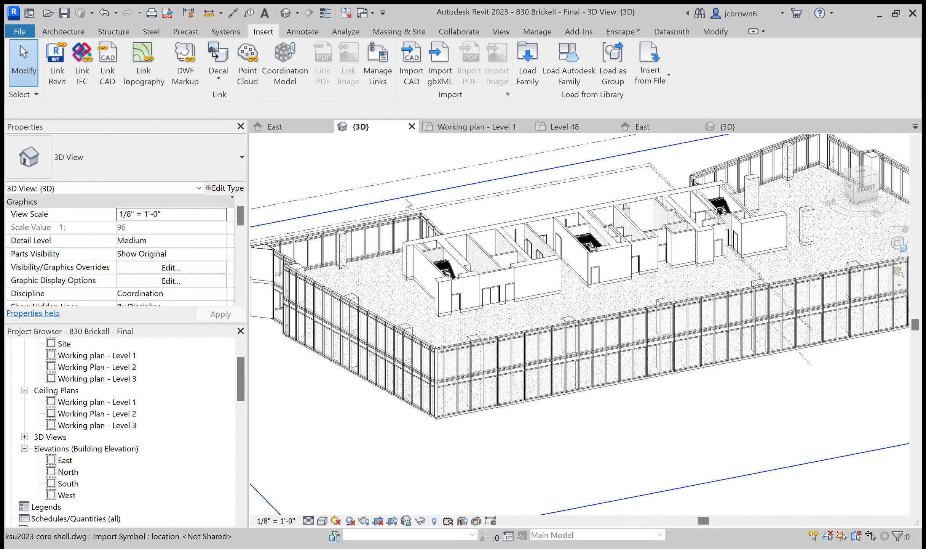
Examine the Working Plan - Level 2 floor plan and return to Working plan - Level 1.
scroll(85, 403, up, 1)
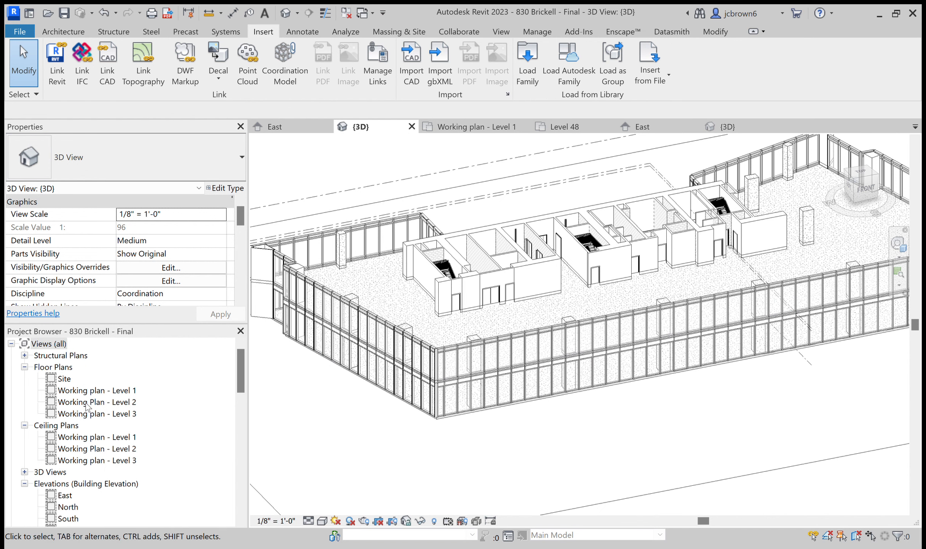
double_click(103, 402)
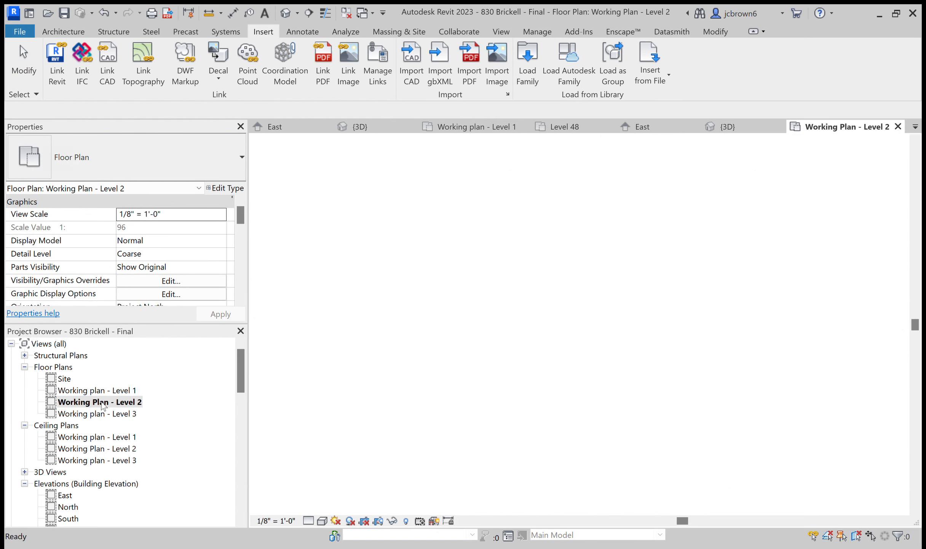
scroll(467, 328, up, 5)
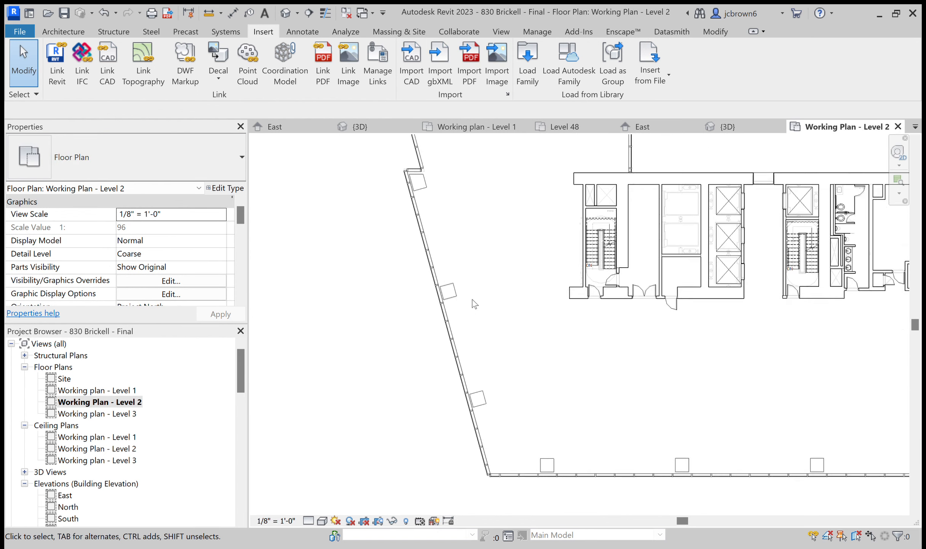
scroll(592, 353, down, 4)
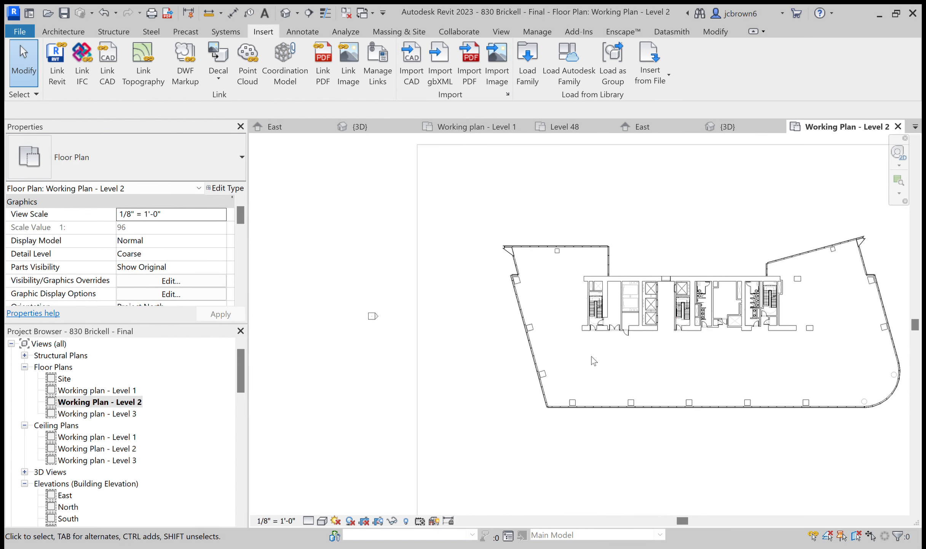
double_click(114, 390)
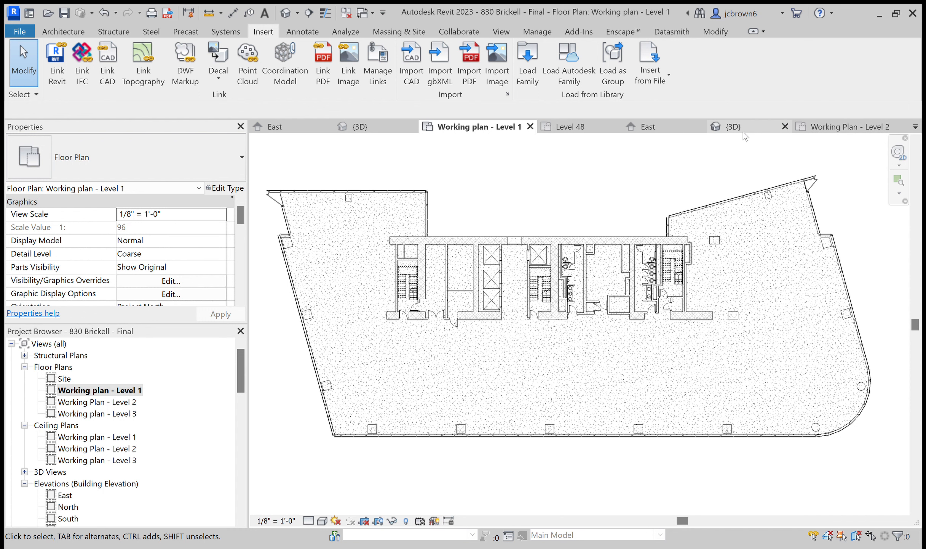
Switch to Project2's Level 48 floor plan and inspect the rounded facade corner around the two round columns.
click(571, 129)
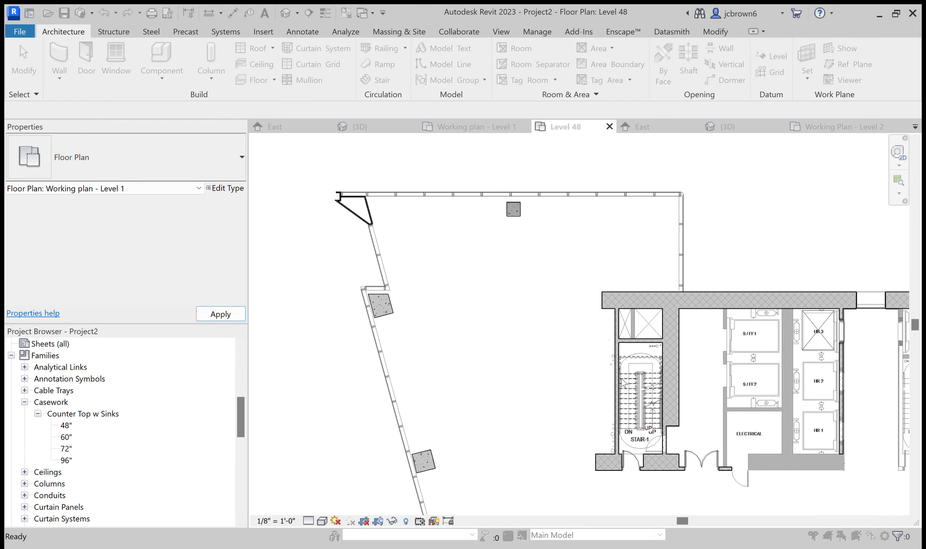
scroll(550, 356, down, 3)
middle_drag(575, 405, 442, 343)
scroll(685, 392, up, 6)
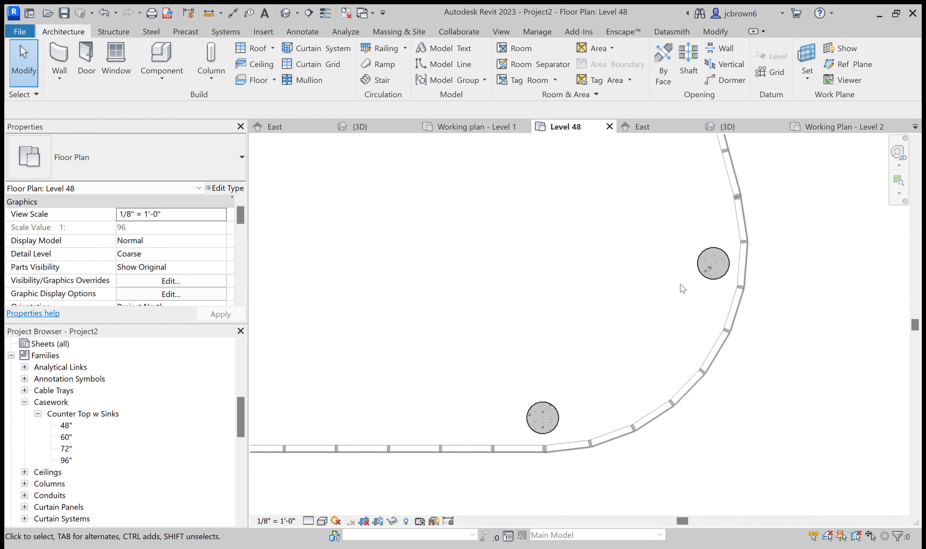
middle_drag(724, 309, 712, 329)
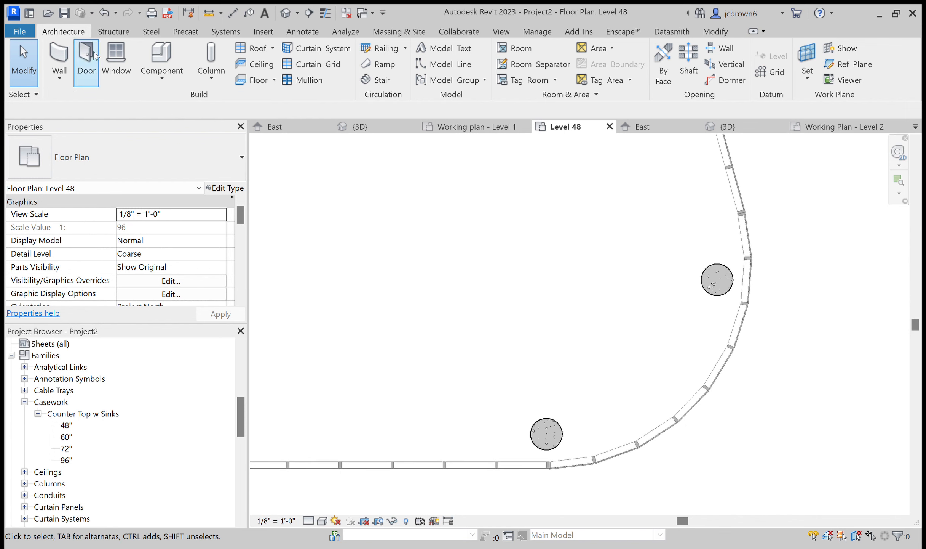
Draw an arc Curtain Wall 1 along the rounded corner from Level 48 up to Level 49, with a radius of about 20' 7".
click(56, 68)
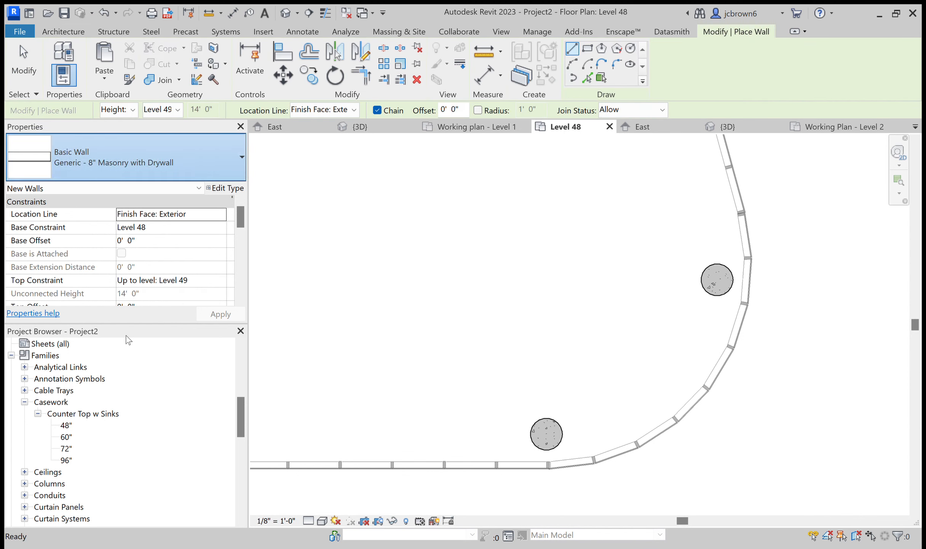
click(99, 324)
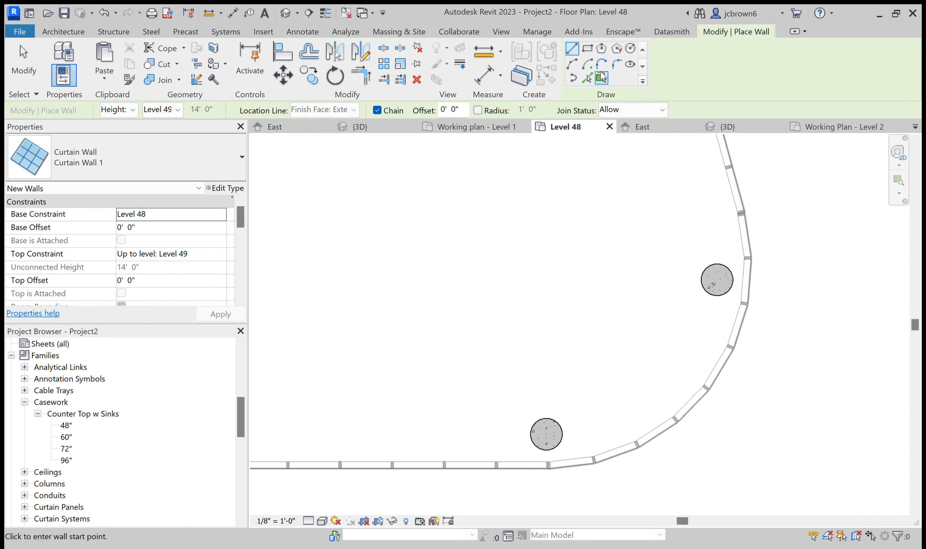
click(572, 64)
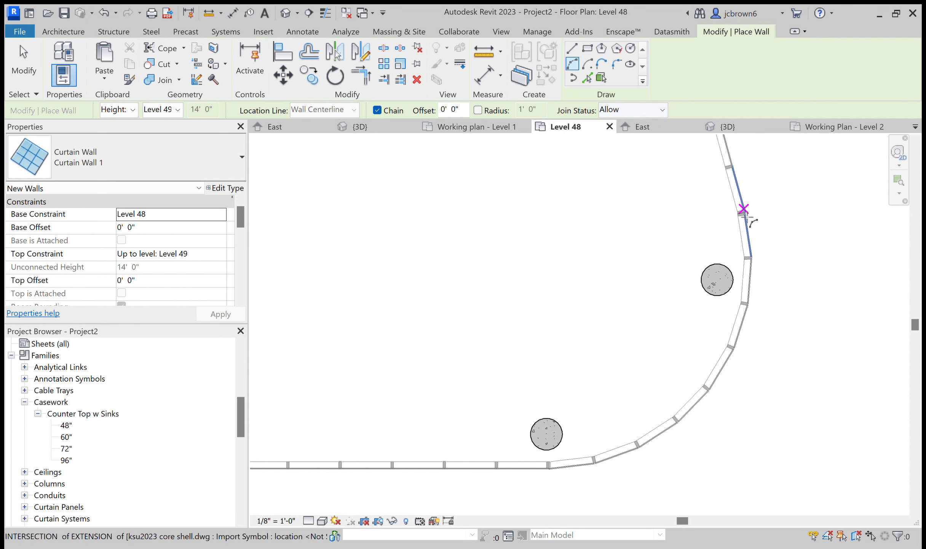
scroll(748, 216, up, 5)
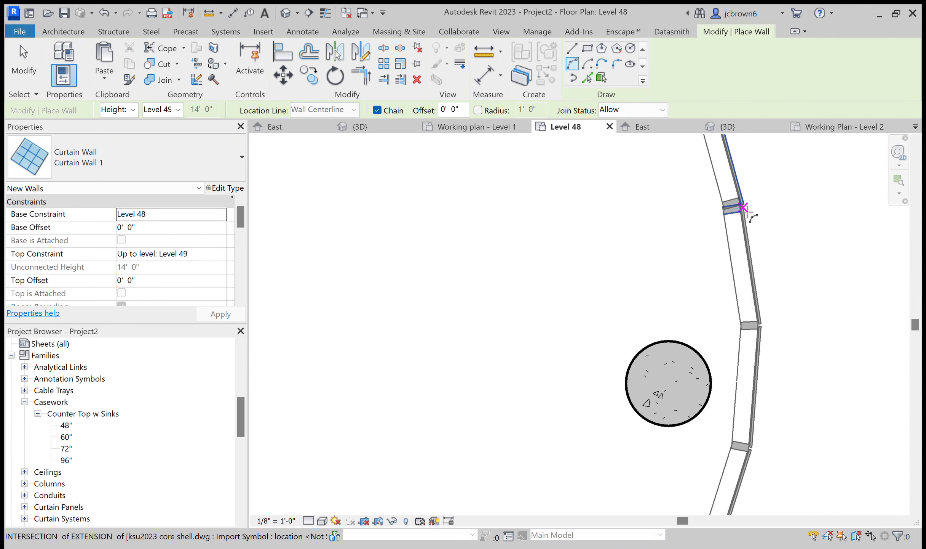
click(743, 208)
scroll(762, 274, down, 5)
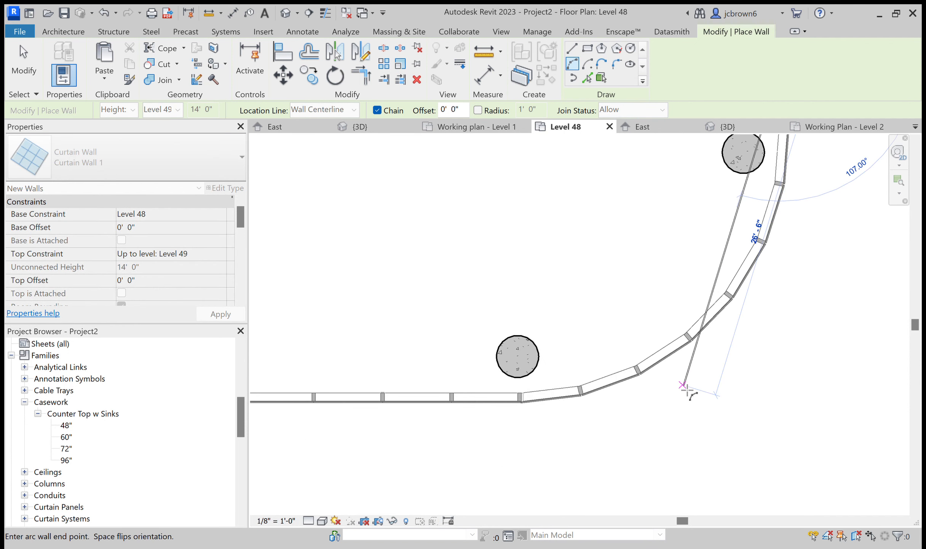
scroll(497, 403, up, 4)
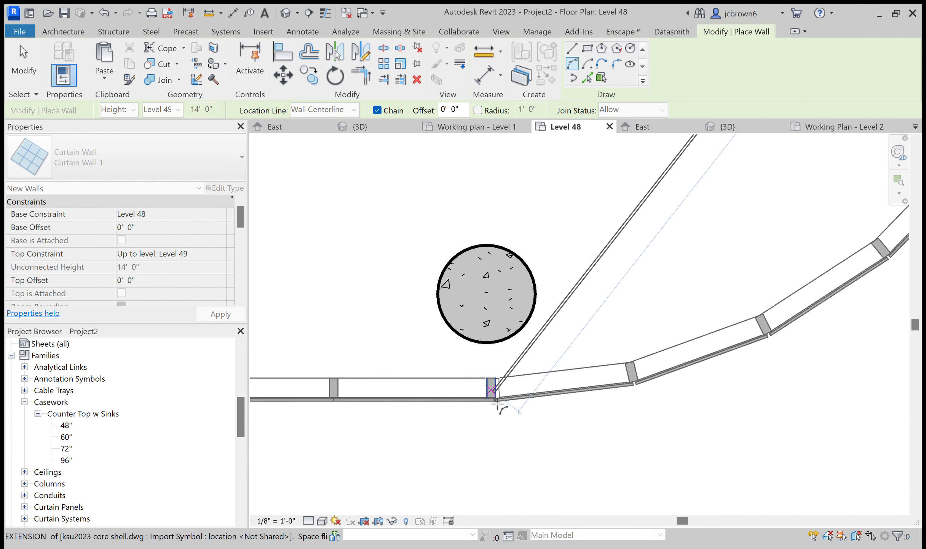
click(497, 403)
scroll(662, 375, down, 4)
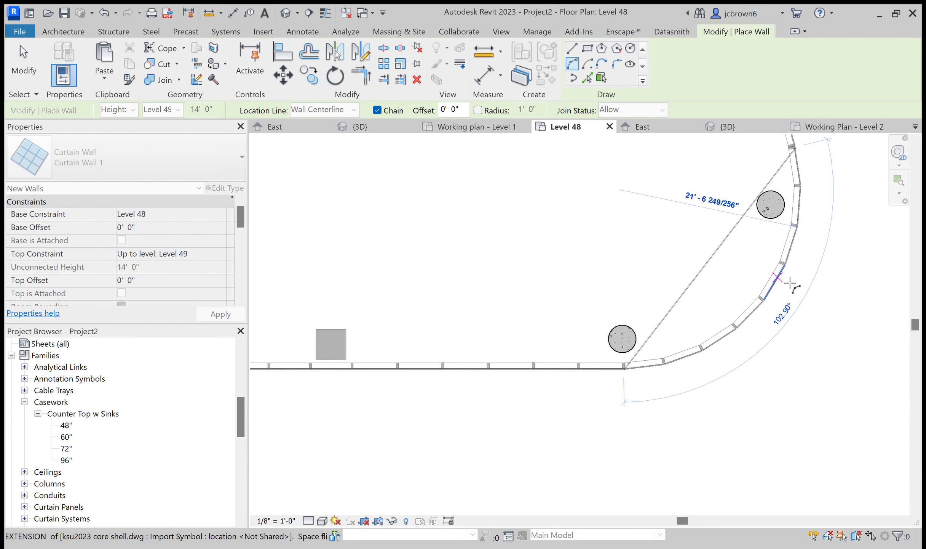
scroll(787, 288, up, 3)
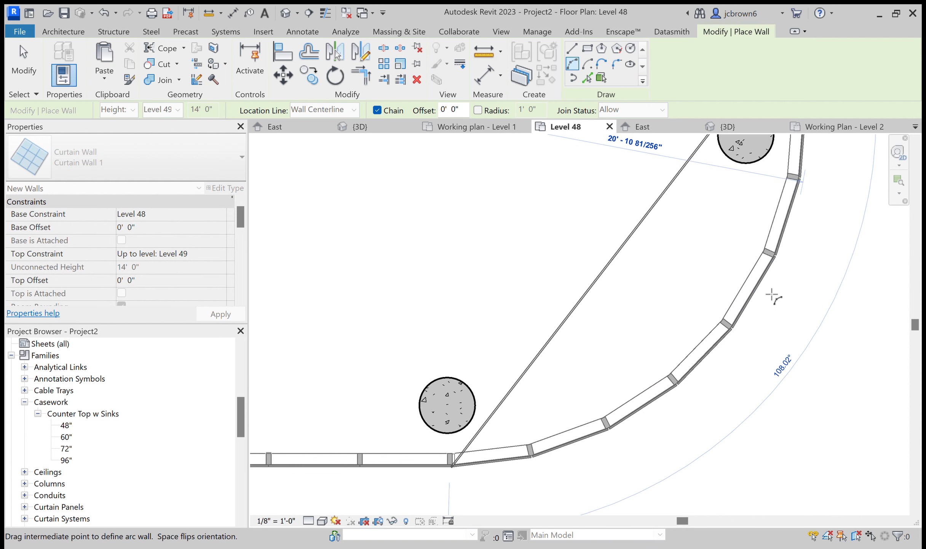
click(773, 294)
scroll(769, 291, up, 2)
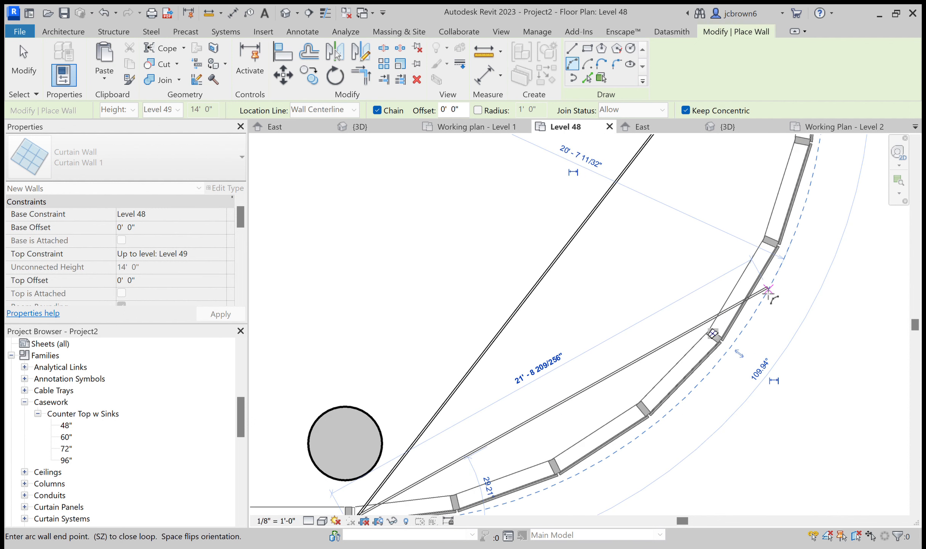
scroll(766, 290, up, 1)
click(750, 291)
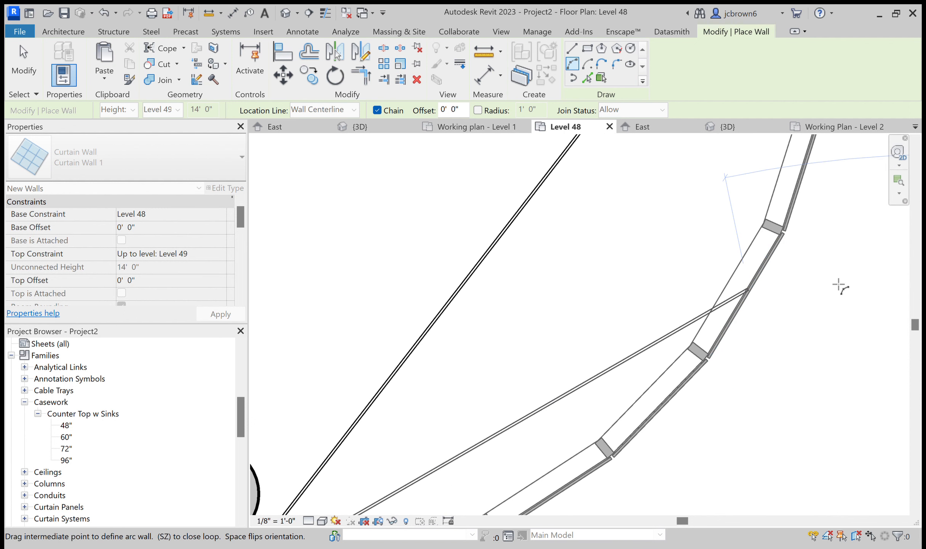
key(Escape)
scroll(612, 274, down, 2)
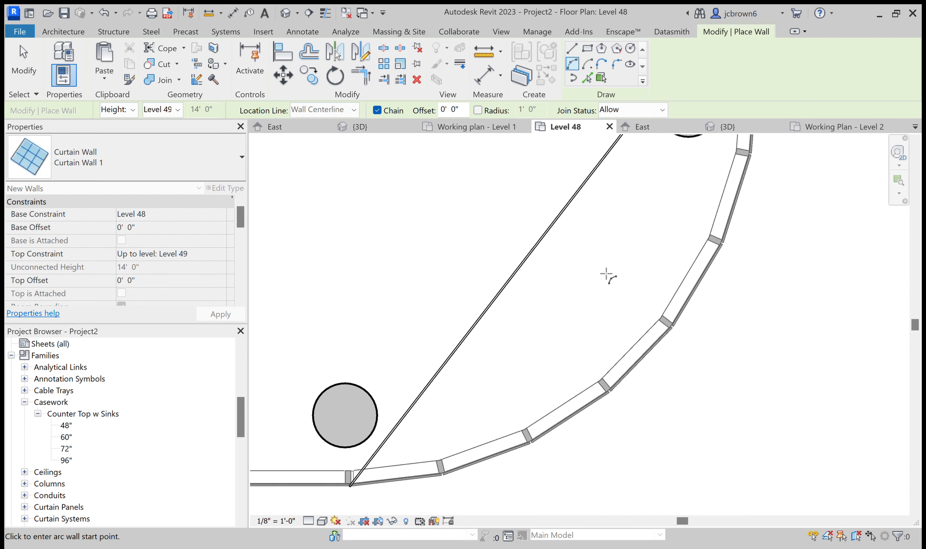
scroll(612, 274, down, 1)
key(Escape)
Select the arc curtain wall and its glazed system panel in the Level 48 plan to examine their properties.
click(526, 280)
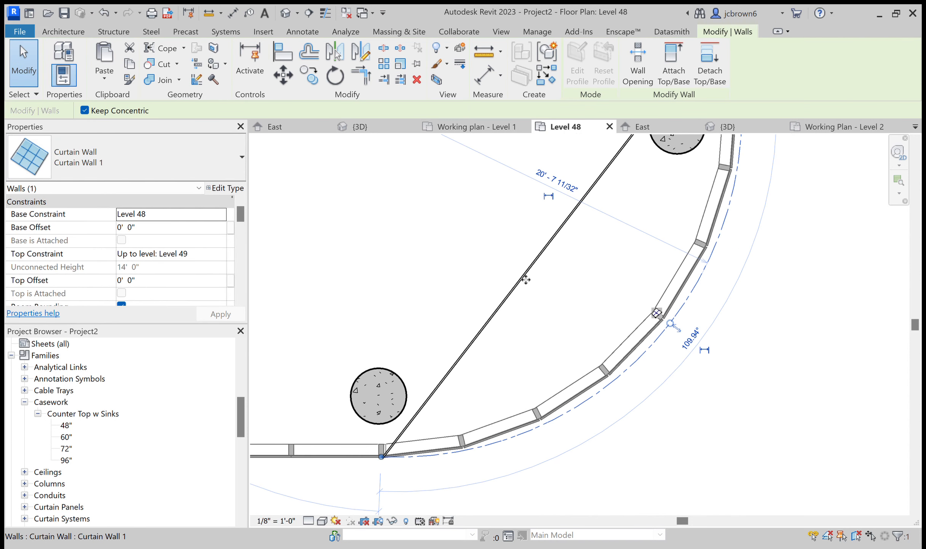
key(Escape)
click(499, 294)
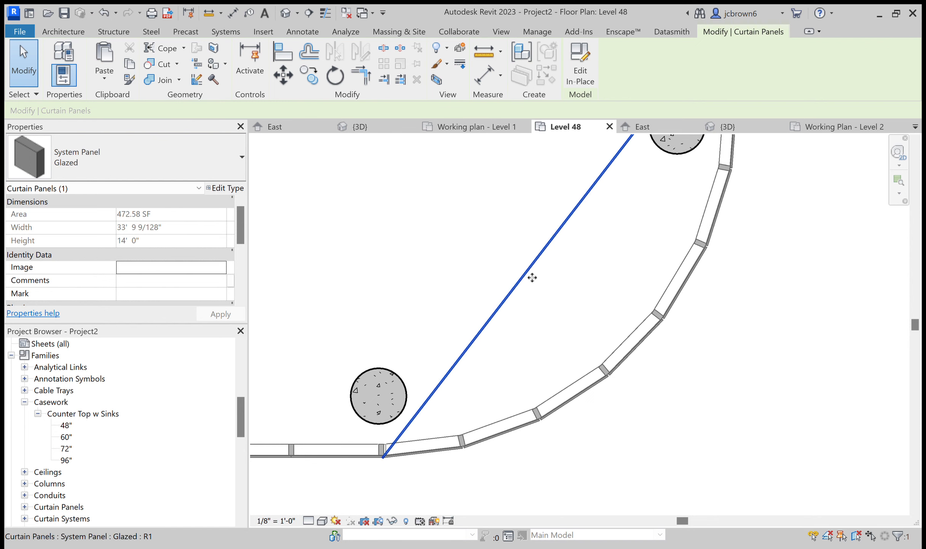
middle_drag(424, 217, 509, 323)
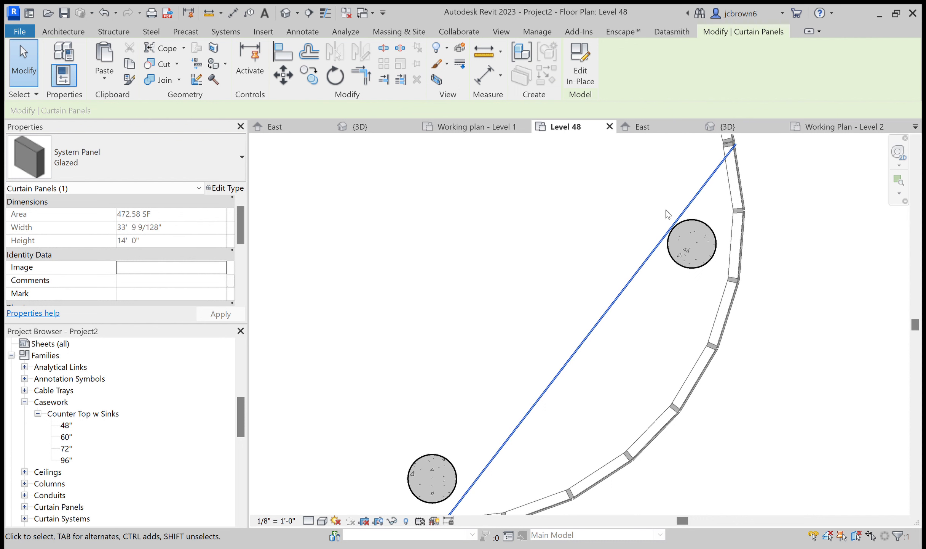
drag(235, 412, 238, 364)
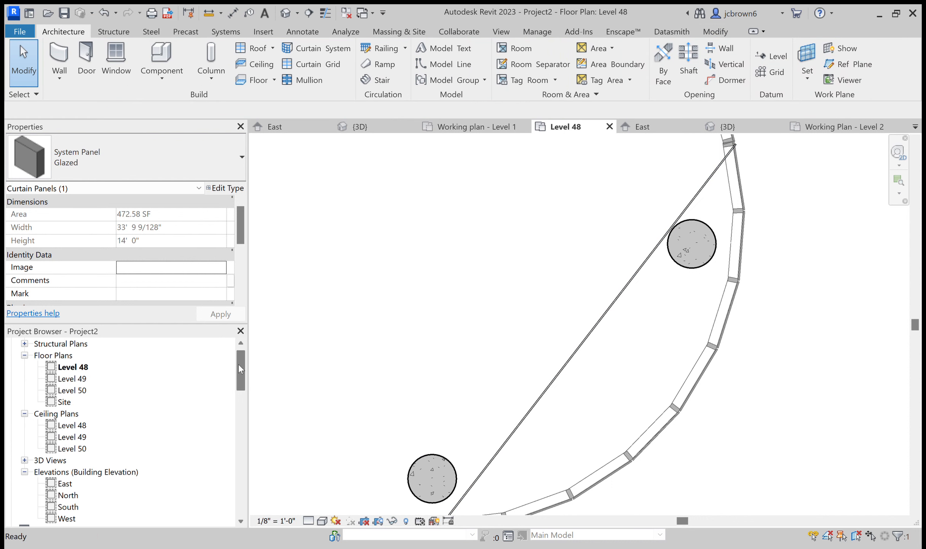
click(574, 362)
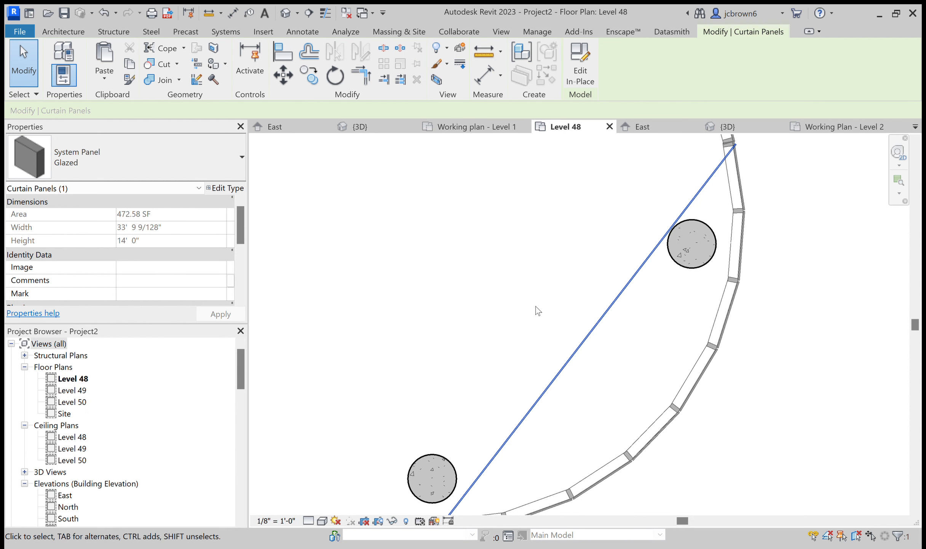
click(698, 285)
click(576, 332)
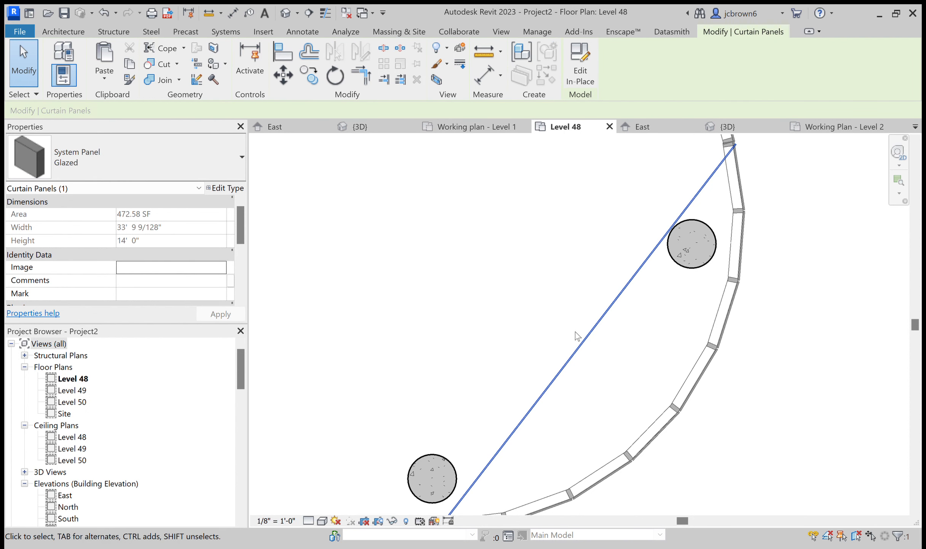
scroll(548, 402, down, 2)
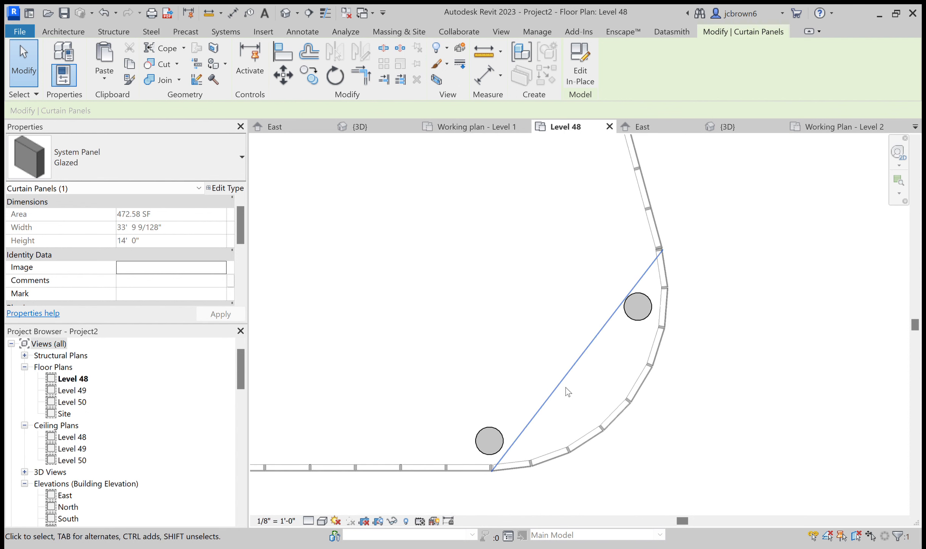
Inspect the arc curtain wall in Project2's 3D view and delete it from the rounded corner.
click(756, 130)
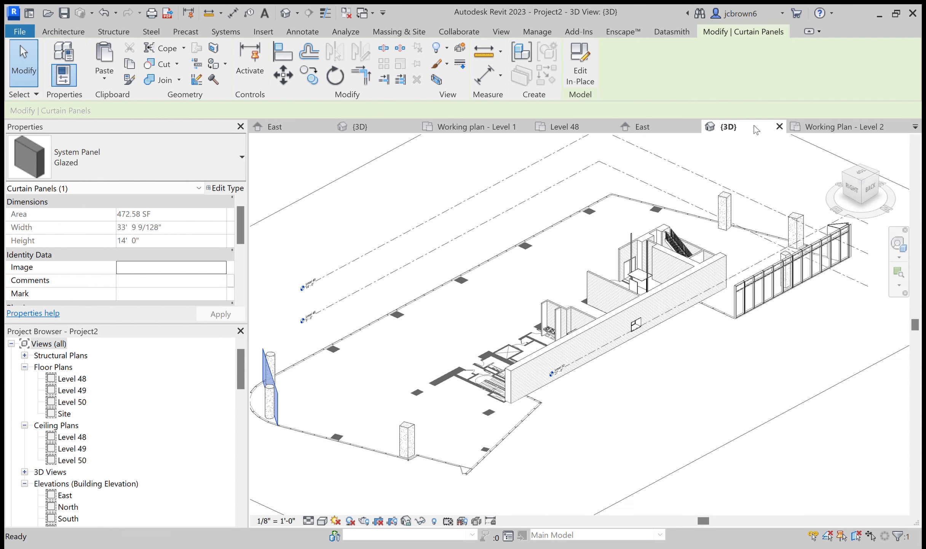
middle_drag(315, 359, 521, 328)
scroll(467, 343, up, 4)
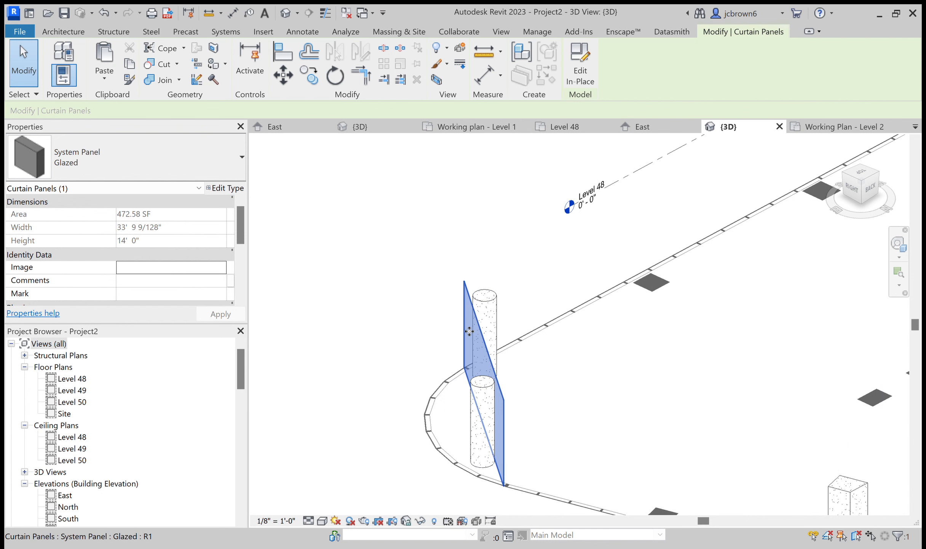
key(Escape)
click(464, 301)
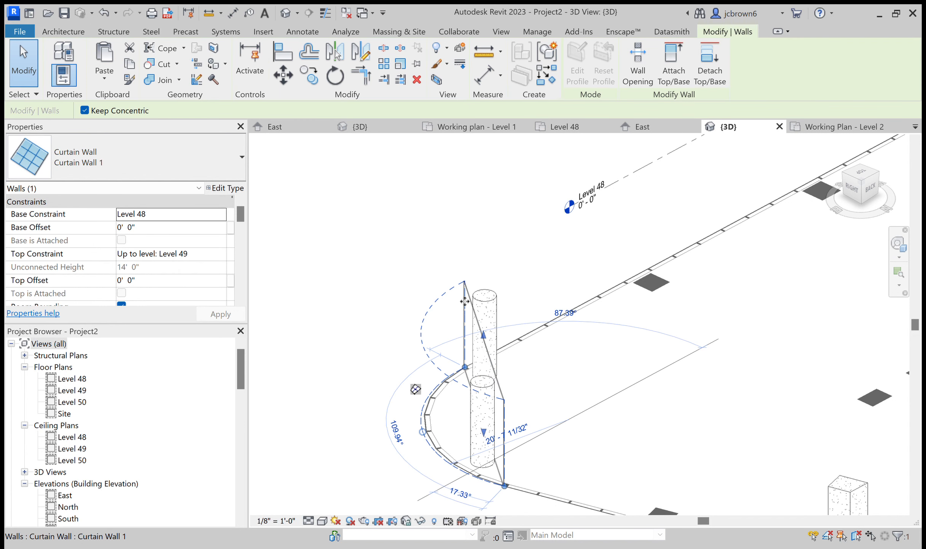
key(Escape)
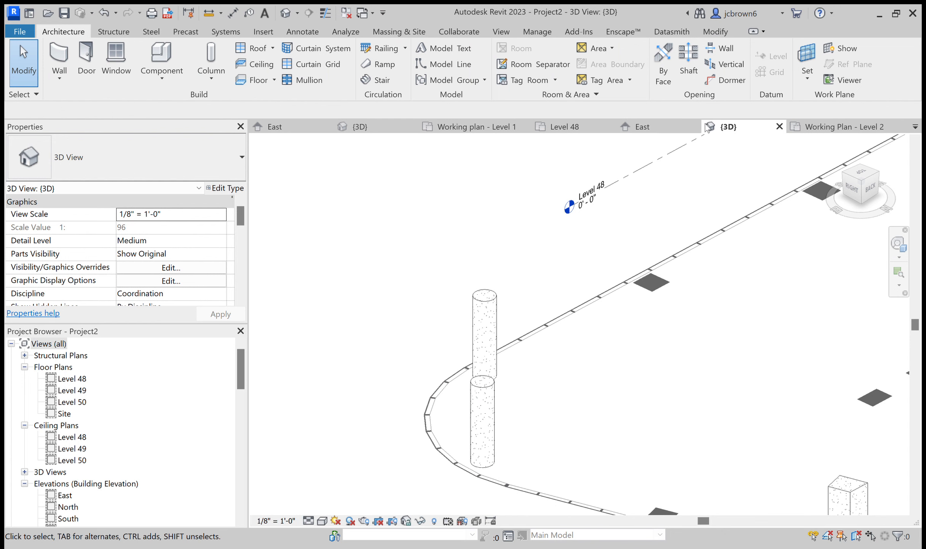
Switch to the Level 48 floor plan and inspect the start of the rounded facade corner beside the lower round column.
click(565, 126)
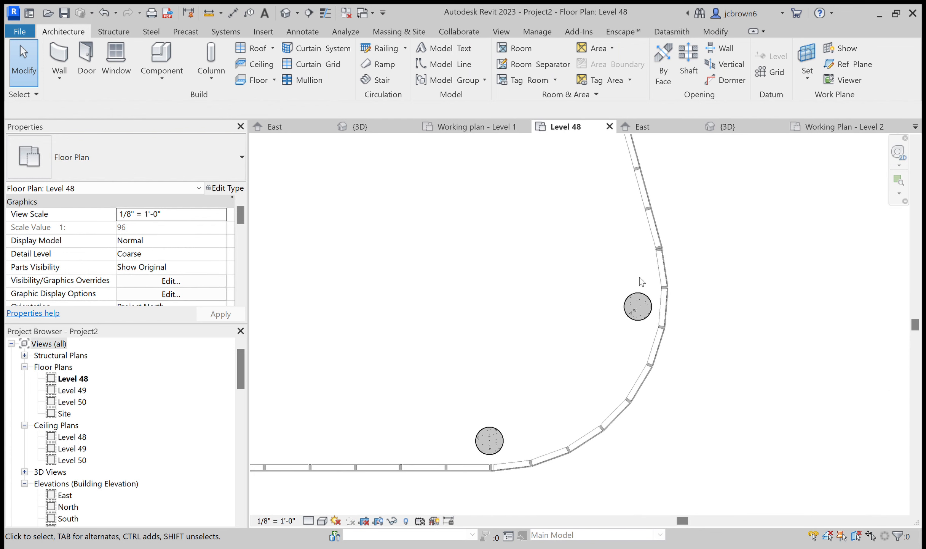
scroll(576, 462, up, 2)
middle_drag(576, 463, 682, 400)
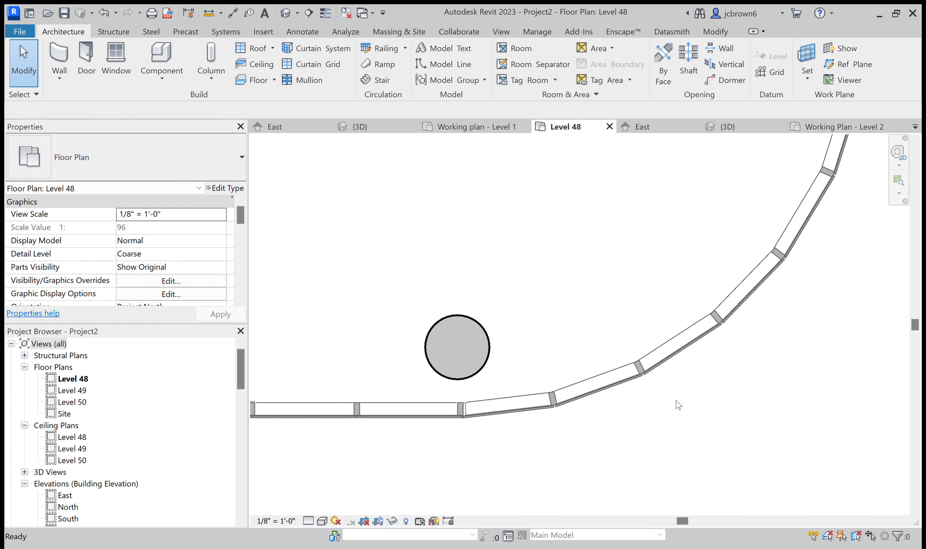
scroll(572, 418, up, 1)
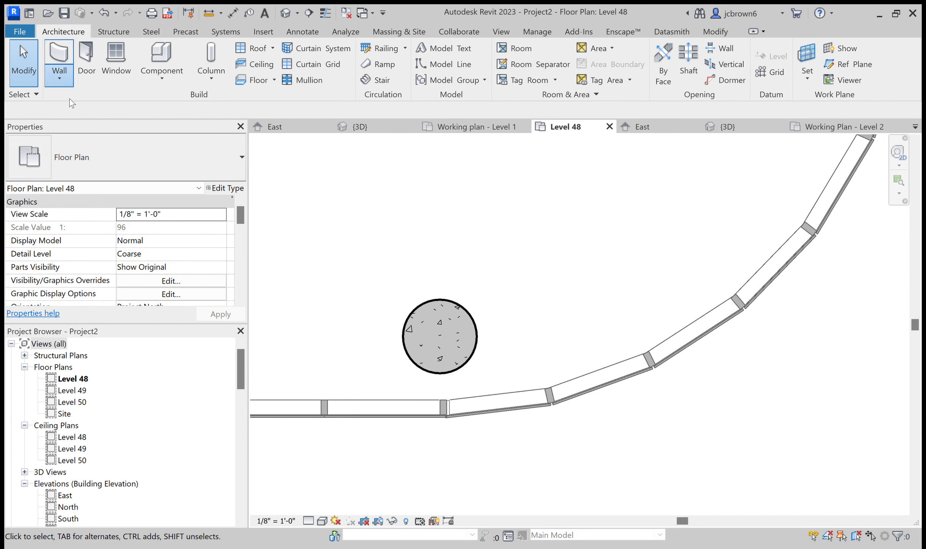
key(w)
key(a)
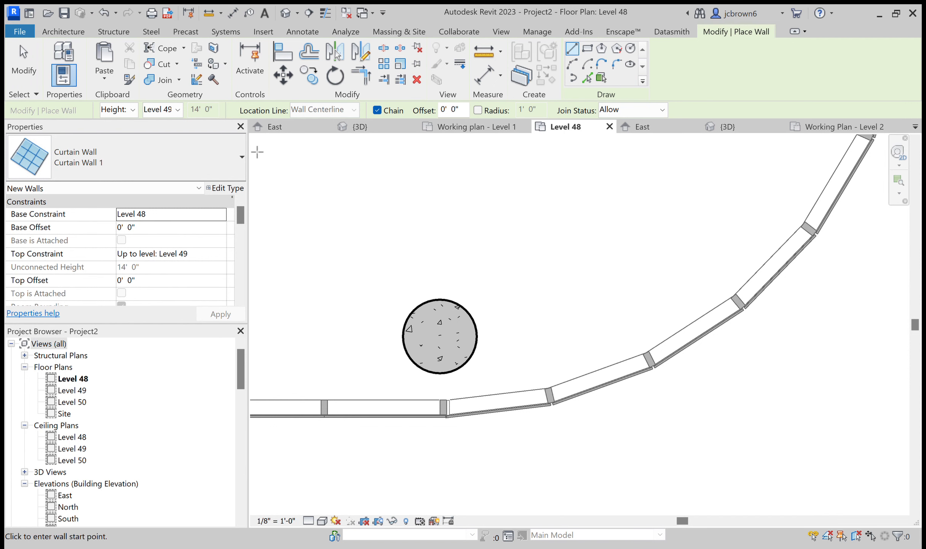
click(572, 63)
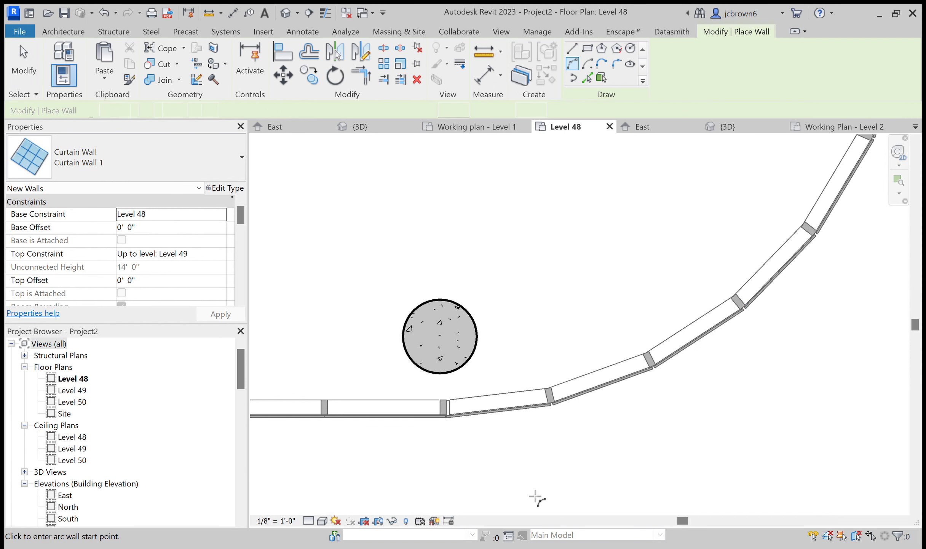
click(446, 417)
middle_drag(724, 360, 539, 417)
scroll(617, 421, down, 2)
middle_drag(617, 421, 587, 458)
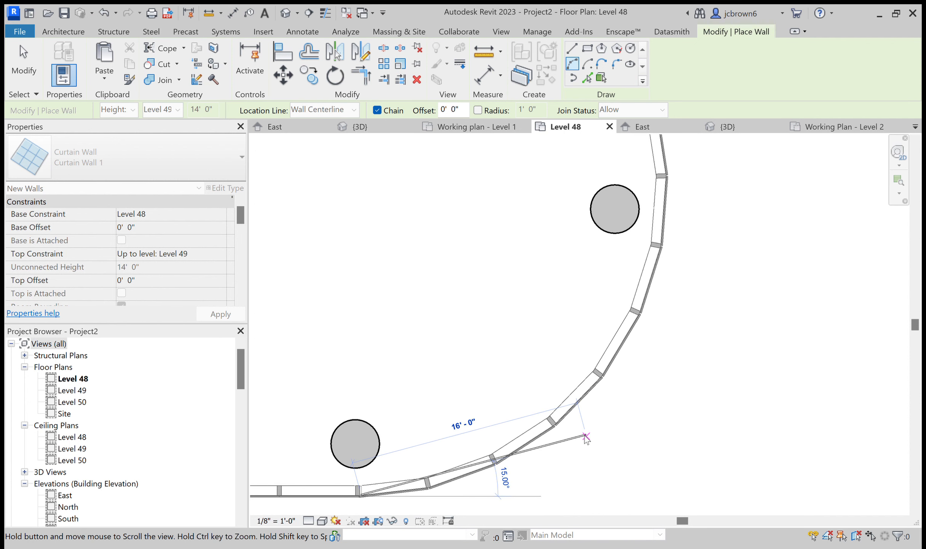
click(615, 382)
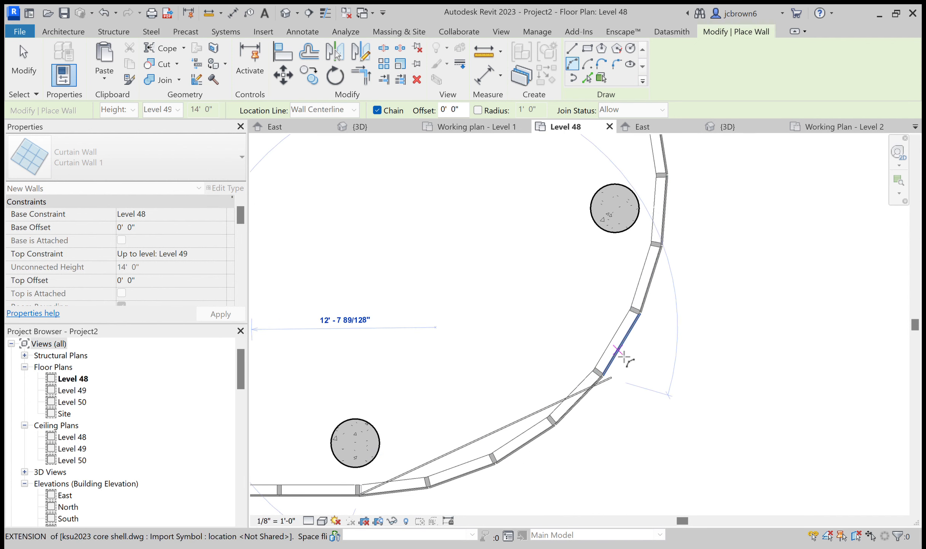
key(Escape)
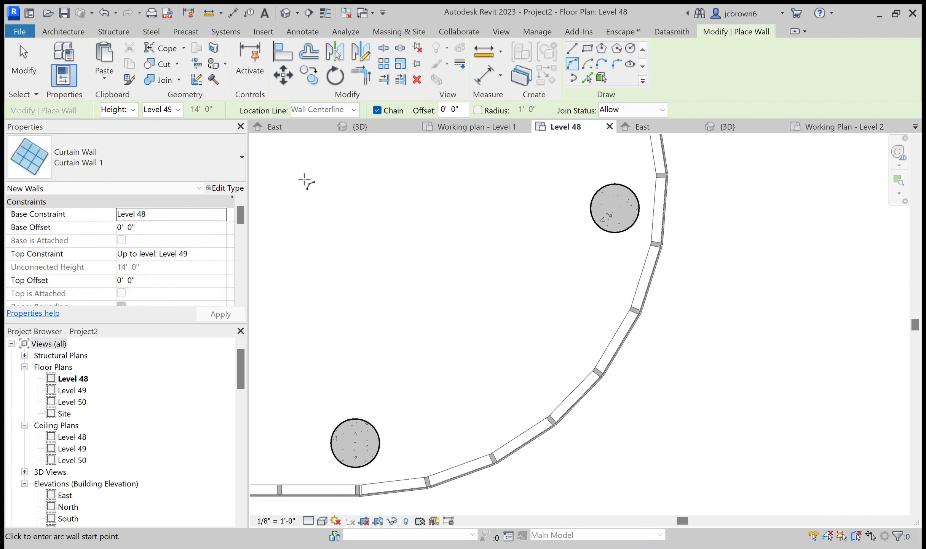
key(Escape)
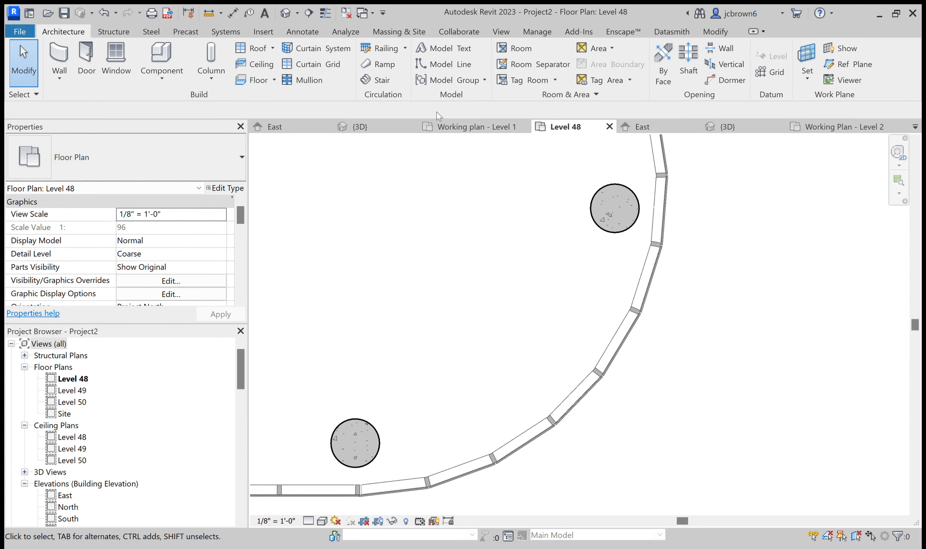
Try to draw a center-ends arc Curtain Wall 1 for the rounded corner, with a radius of about 33' 4".
click(59, 80)
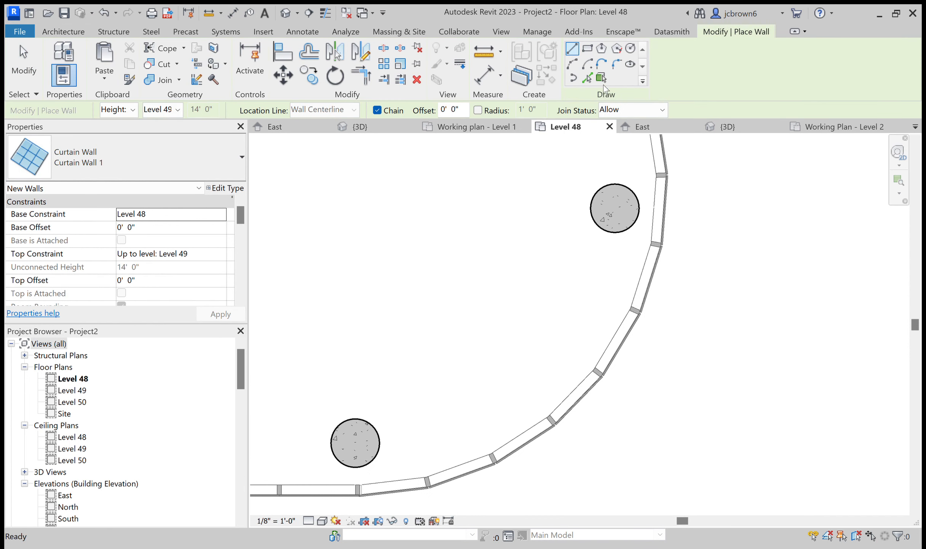
click(587, 65)
middle_drag(570, 368, 616, 303)
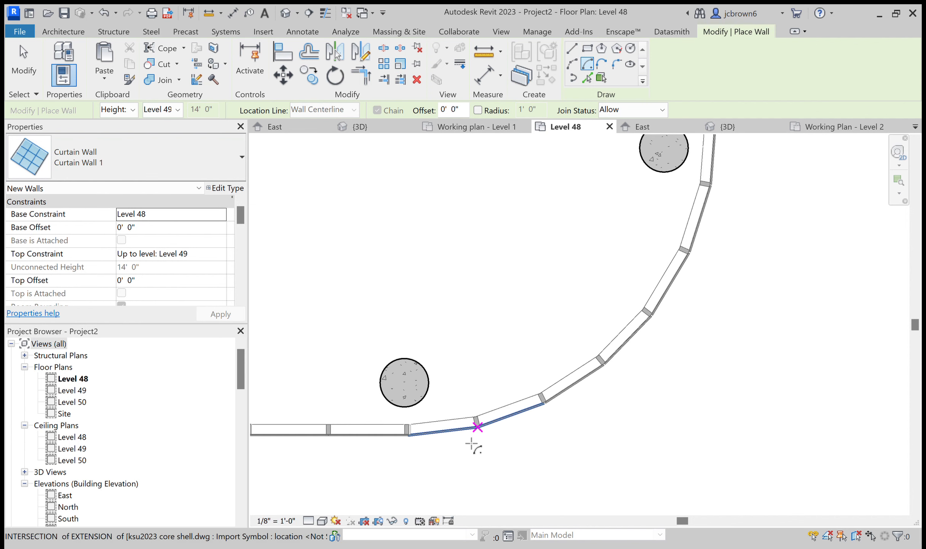
click(408, 434)
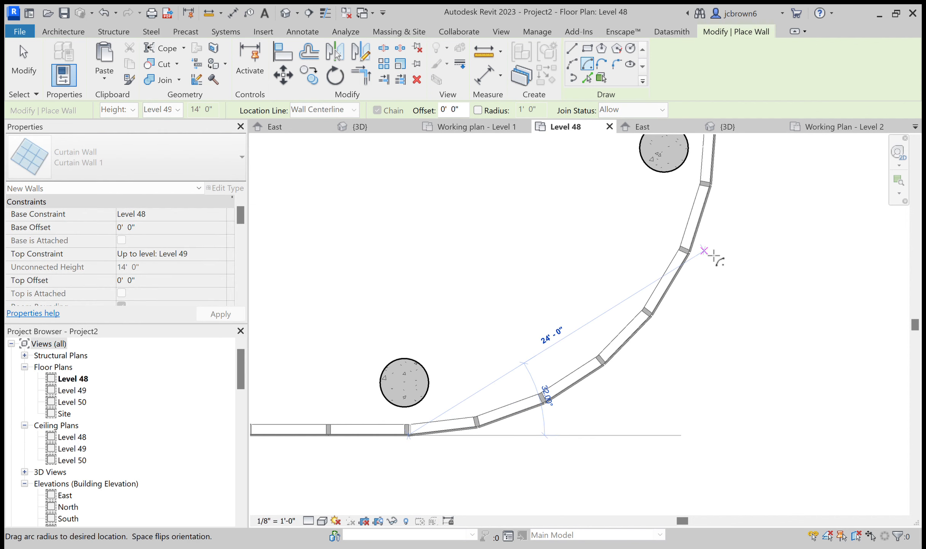
middle_drag(715, 227, 669, 380)
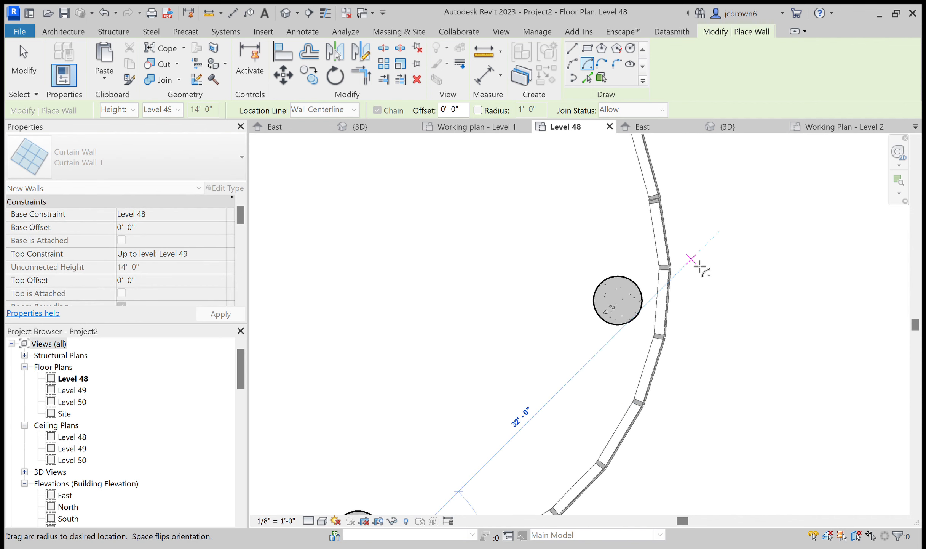
click(665, 207)
middle_drag(647, 352, 666, 180)
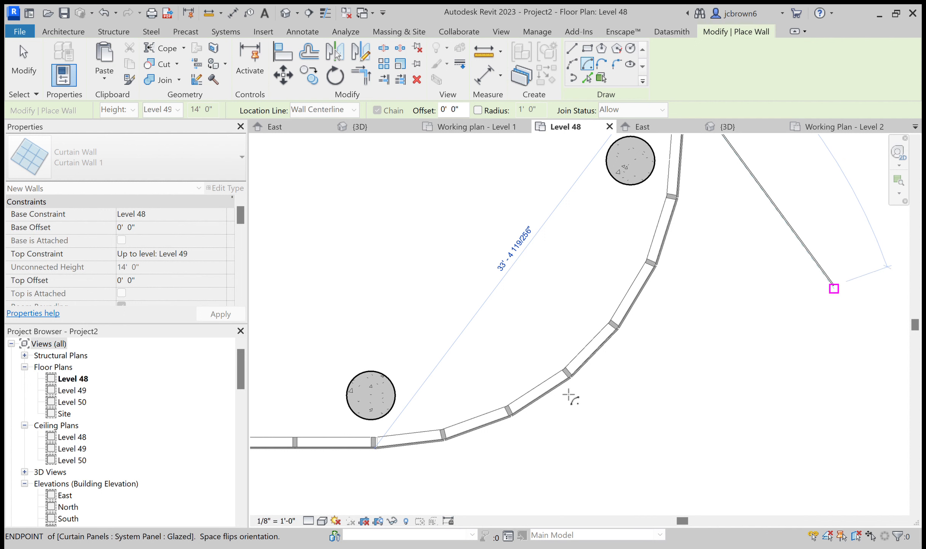
Leave wall placement and delete the misplaced center-ends arc curtain wall outside the facade.
key(Escape)
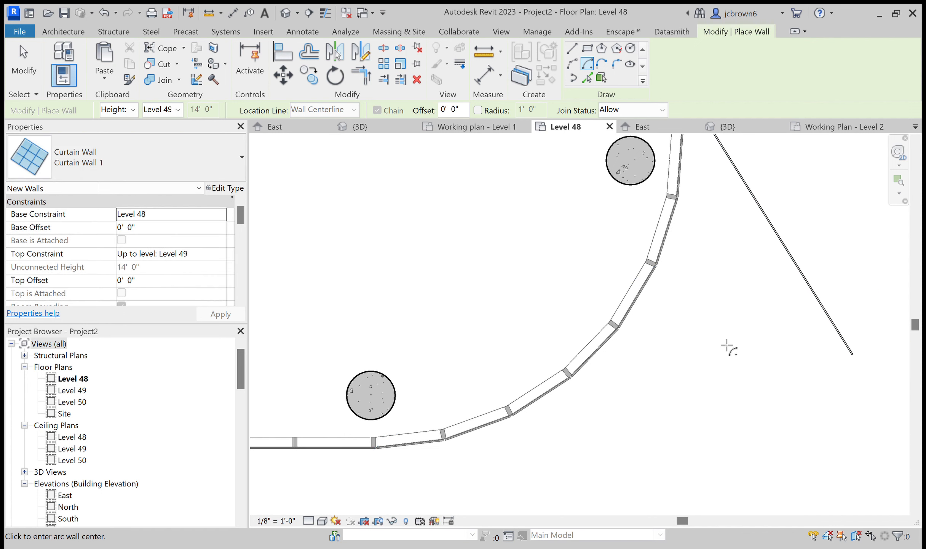
key(Escape)
key(Escape)
click(798, 257)
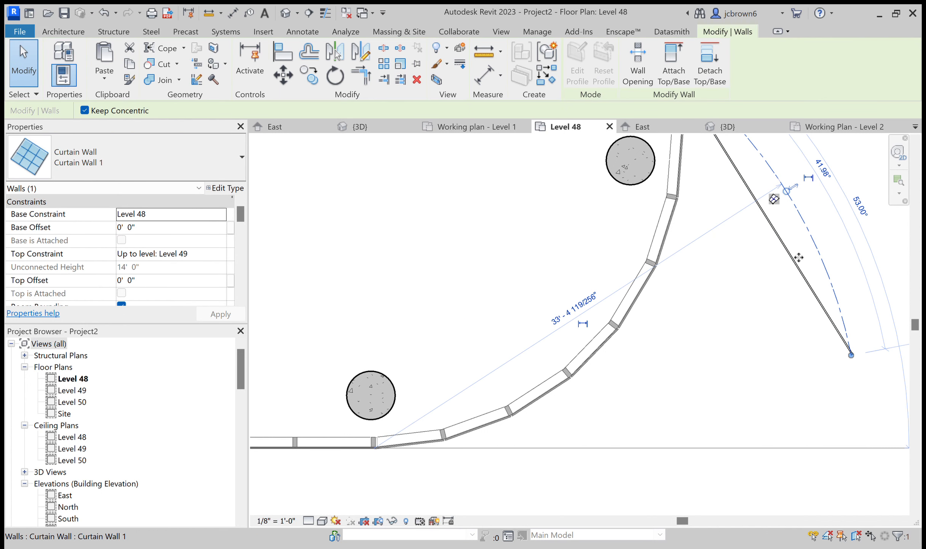
key(Delete)
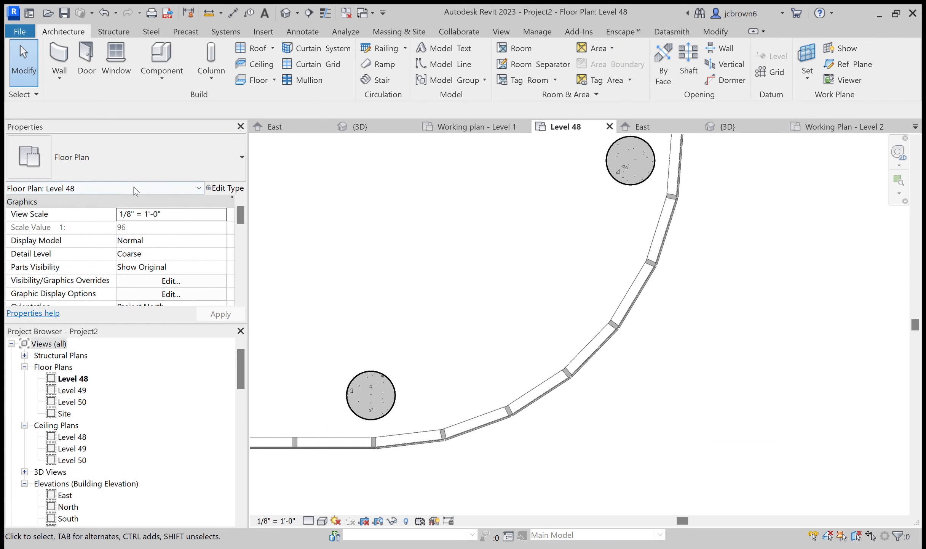
Try a start-end-radius arc Curtain Wall 1 between the rounded corner's ends, radius about 20' 8", with a chained second arc beyond it.
click(70, 78)
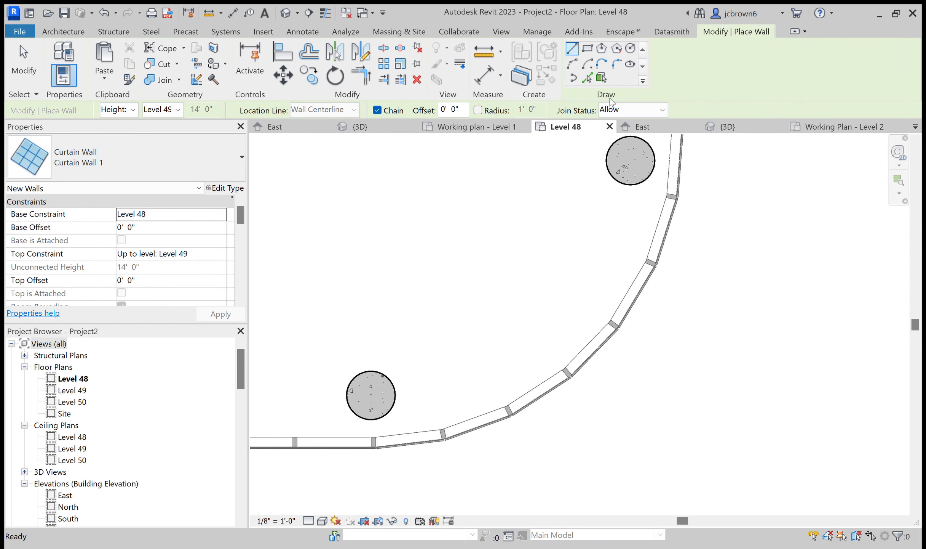
click(571, 64)
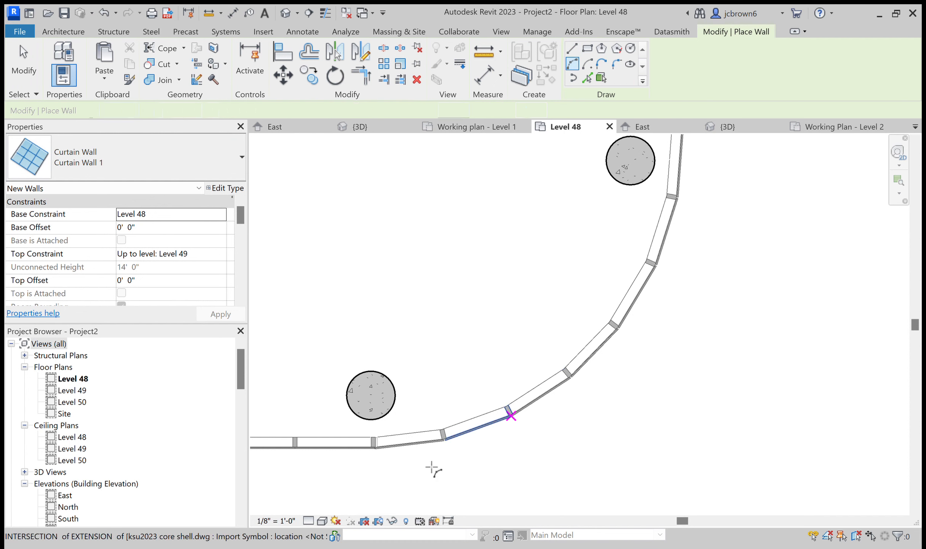
click(384, 463)
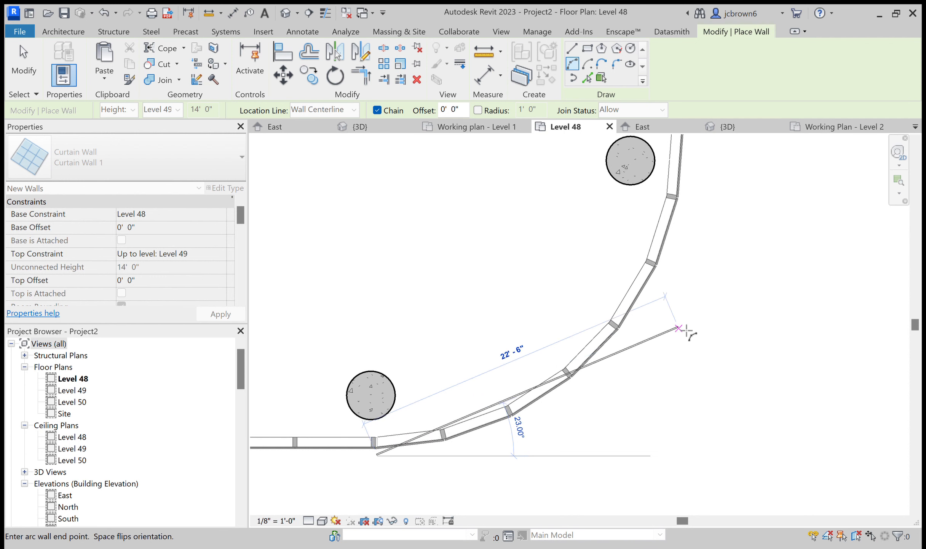
middle_drag(693, 231, 617, 280)
scroll(637, 234, down, 2)
click(591, 184)
click(577, 355)
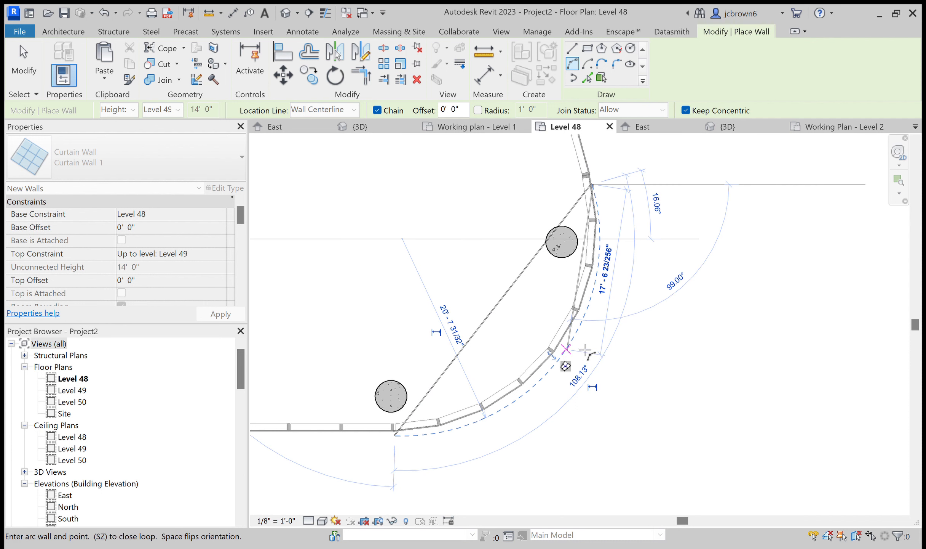
click(574, 365)
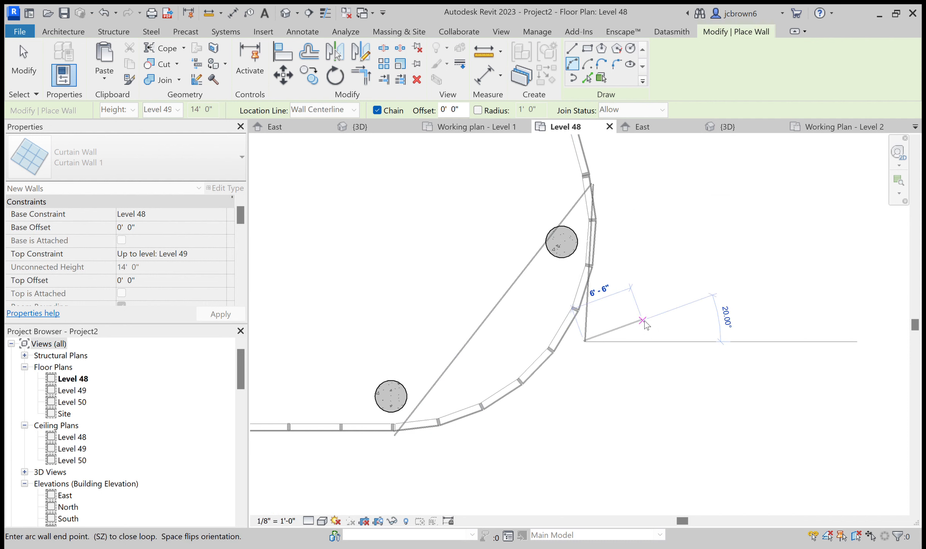
Leave wall placement and delete the arc curtain walls just drawn at the rounded corner.
key(Escape)
key(Escape)
click(584, 333)
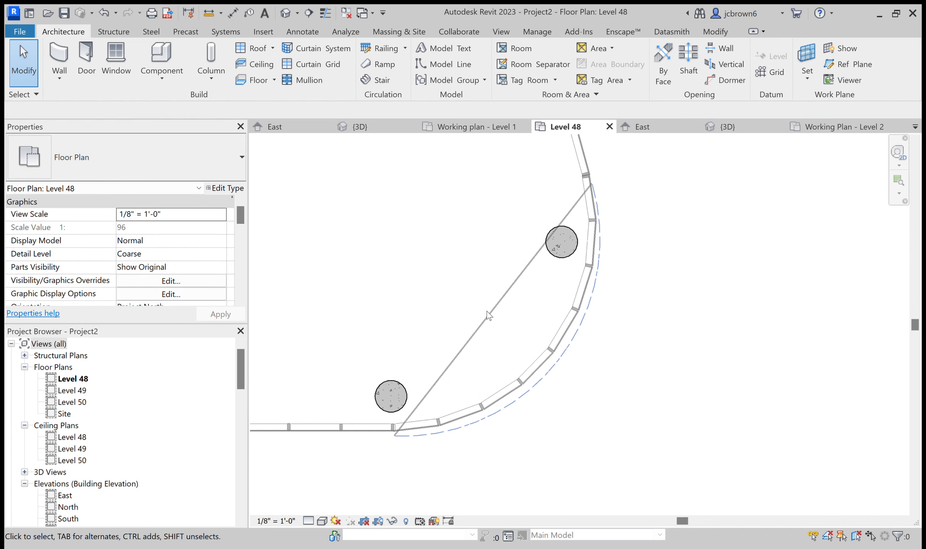
click(502, 296)
key(Delete)
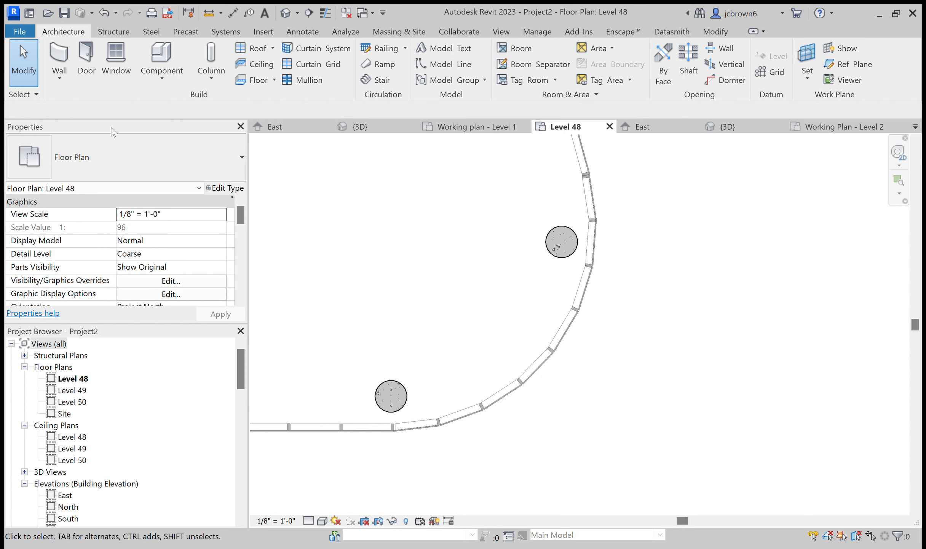
Draw a short arc Curtain Wall 1 along the first facade bay above the upper round column, about 4' 8" long with a radius of about 21' 11".
click(55, 73)
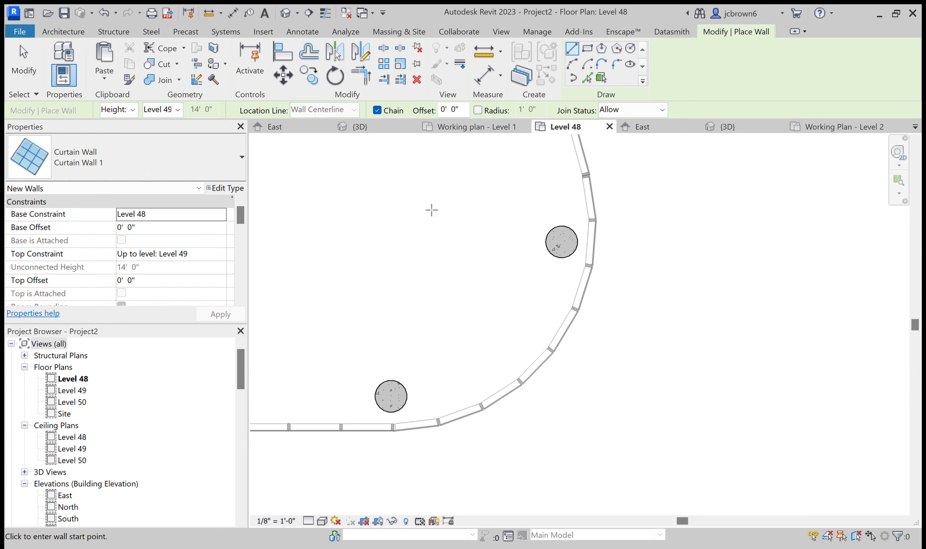
click(571, 63)
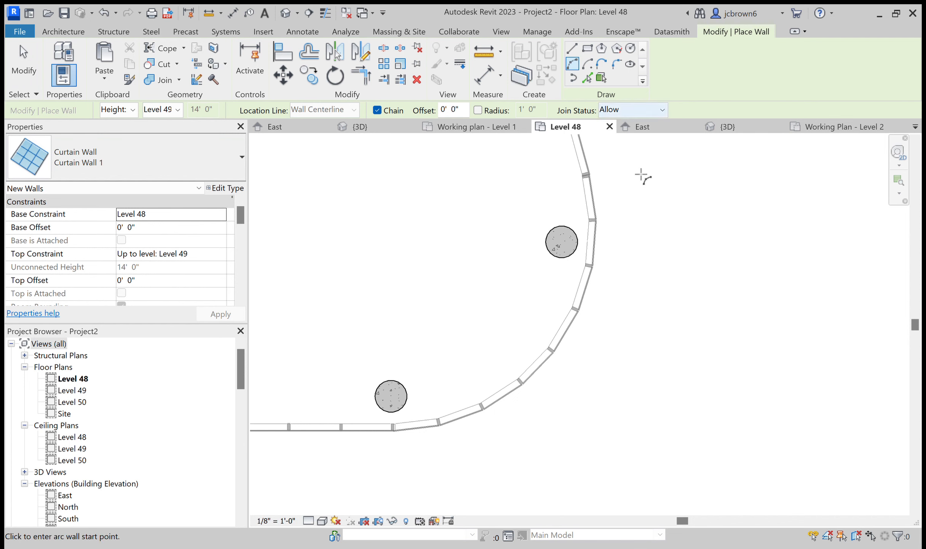
scroll(609, 158, up, 2)
scroll(594, 183, up, 4)
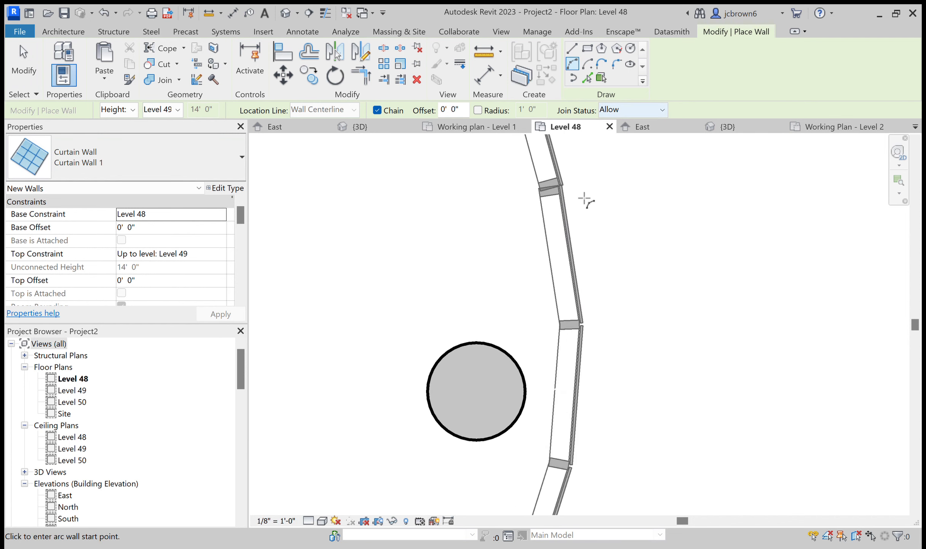
click(556, 184)
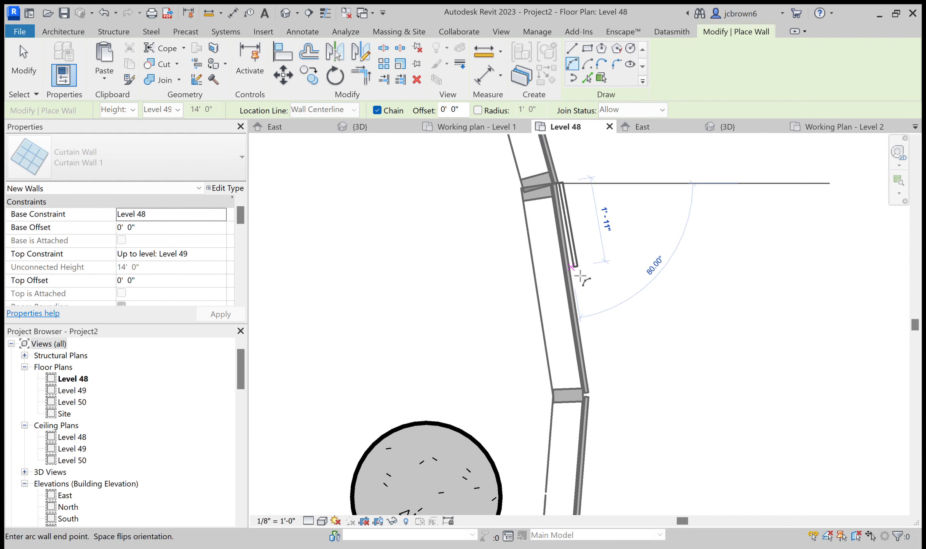
click(592, 394)
scroll(605, 449, down, 3)
middle_drag(606, 430, 594, 321)
scroll(611, 421, down, 2)
middle_drag(608, 470, 597, 377)
scroll(596, 377, down, 3)
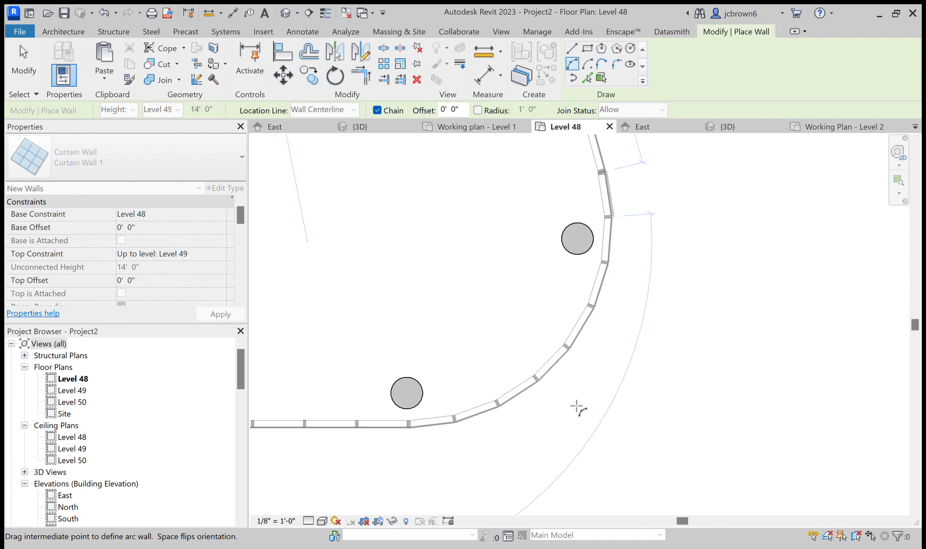
middle_drag(400, 420, 452, 397)
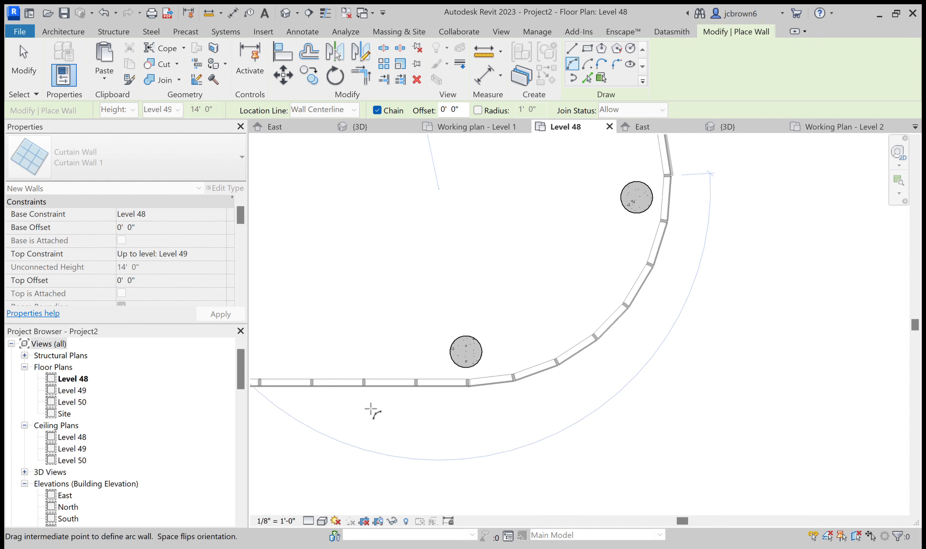
click(476, 399)
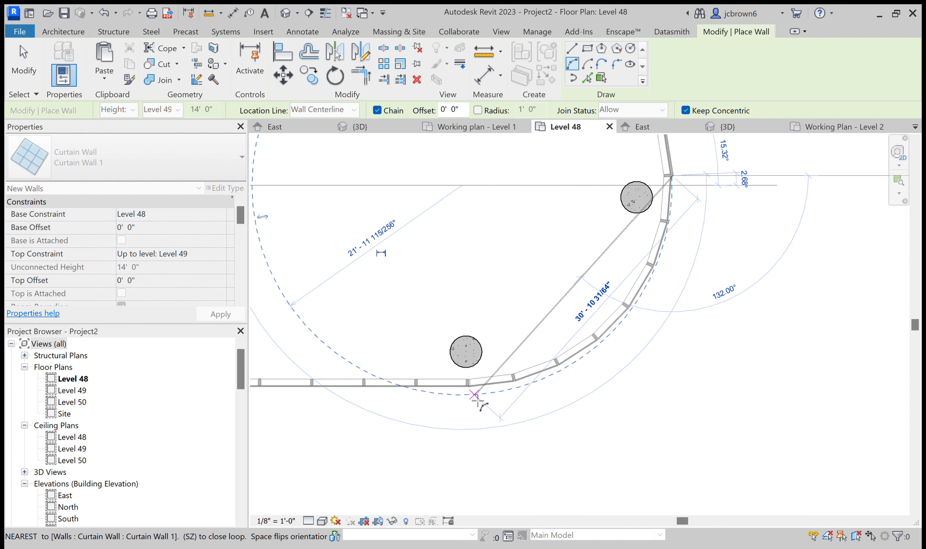
Try to continue the chain with a second arc curtain wall down the rounded corner, radius about 17' 4", and end wall placement.
click(665, 300)
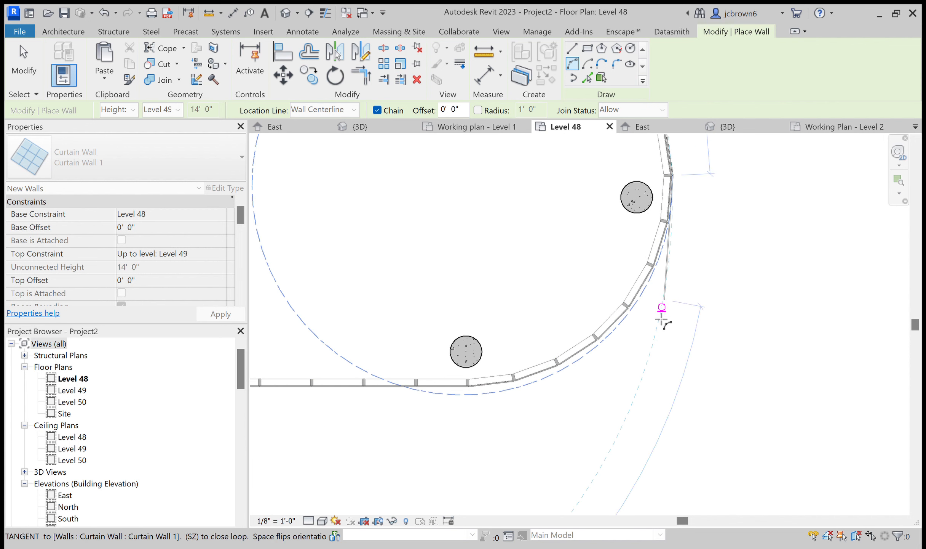
click(501, 400)
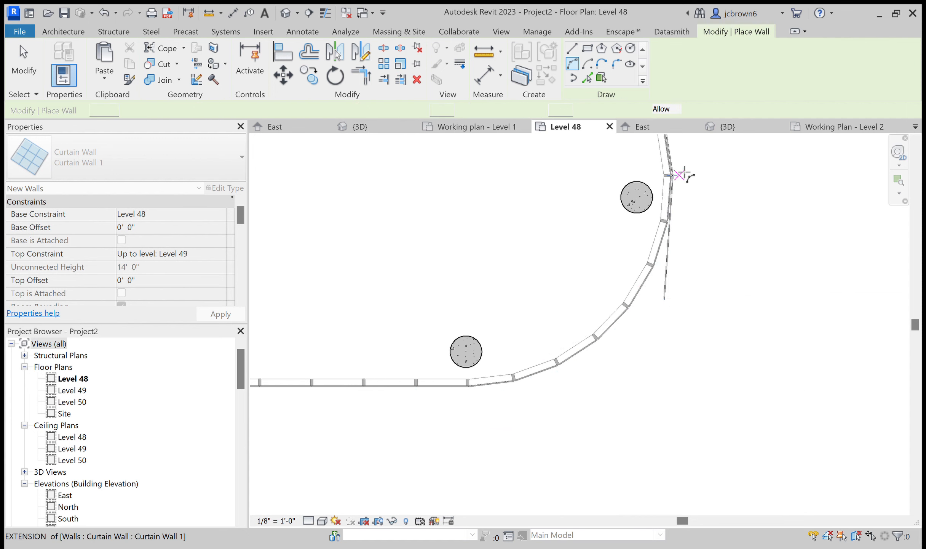
scroll(673, 202, up, 5)
key(Escape)
key(Escape)
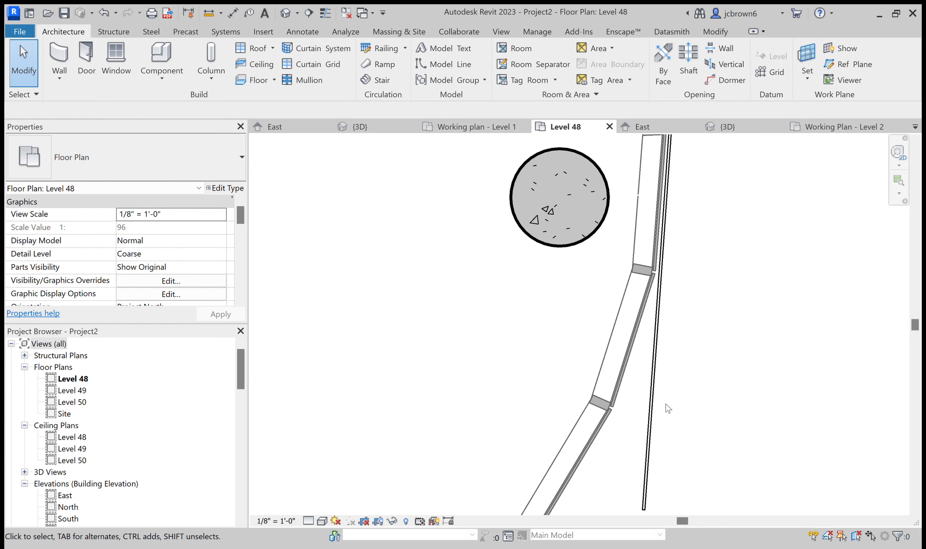
Delete the second arc curtain wall beside the upper round column, keeping the short first segment.
click(651, 411)
click(753, 361)
scroll(740, 350, down, 4)
scroll(715, 254, up, 3)
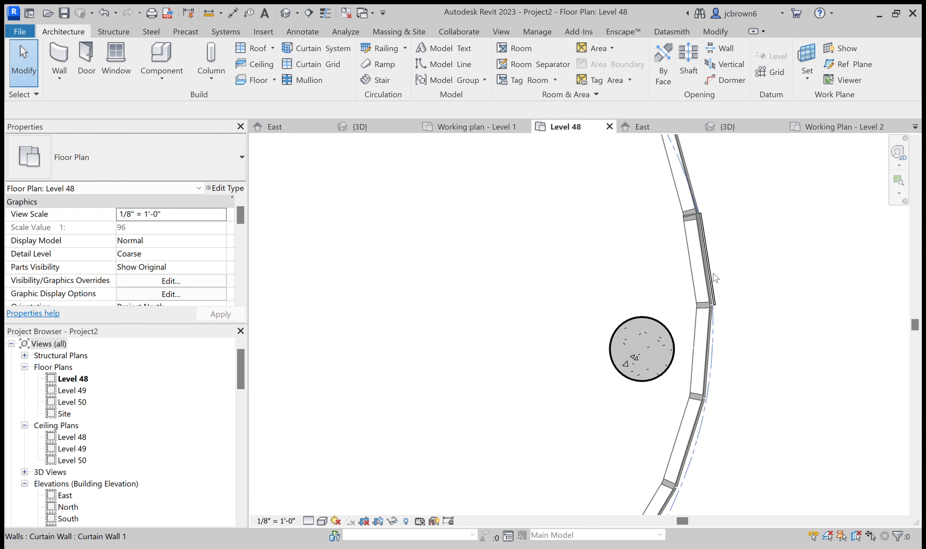
Delete the remaining short arc curtain wall beside the upper round column.
click(713, 273)
key(Escape)
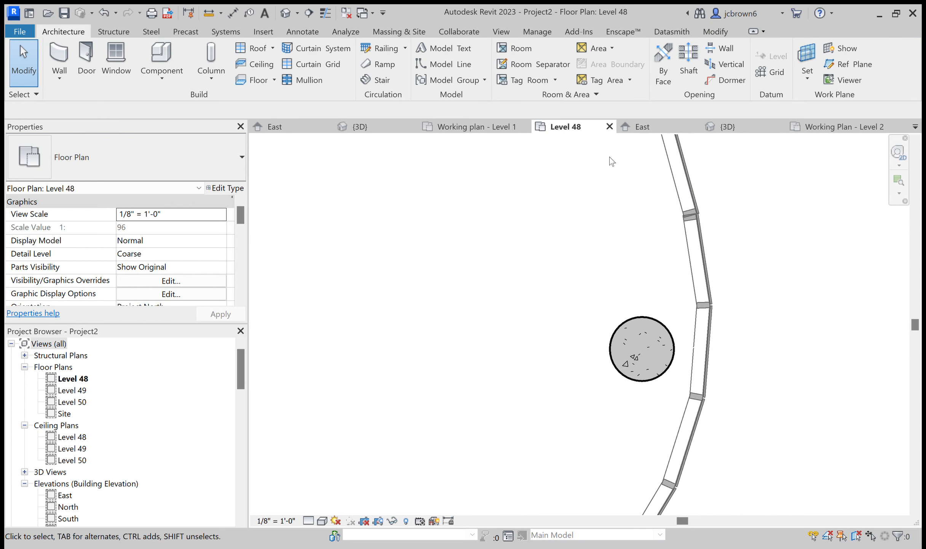
Inspect the rounded-corner Exterior Glazing curtain wall in Working plan - Level 1 of the 830 Brickell - Final project.
click(488, 126)
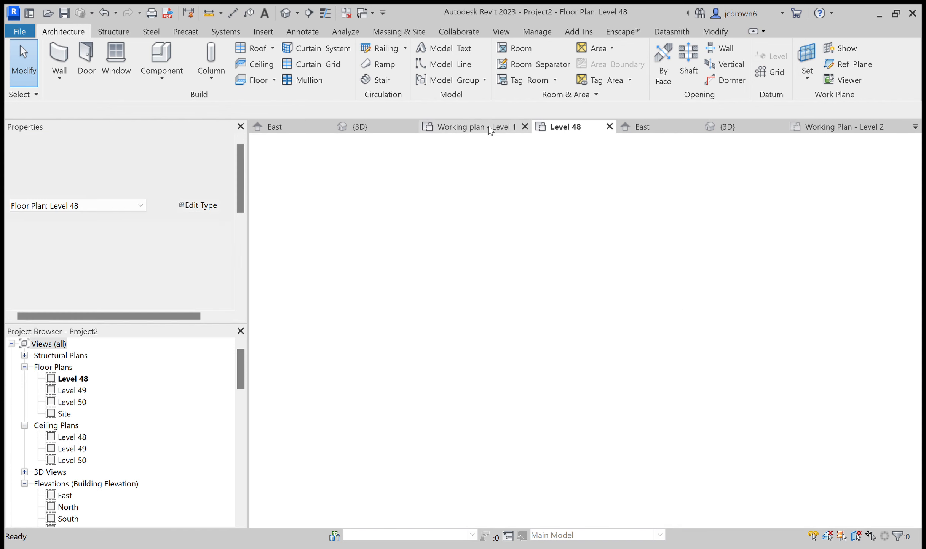
scroll(724, 364, up, 5)
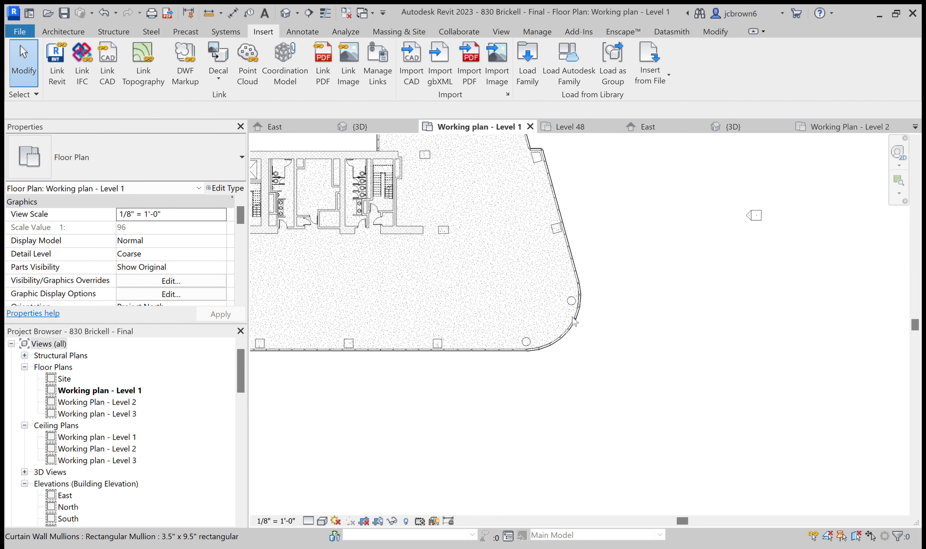
click(568, 348)
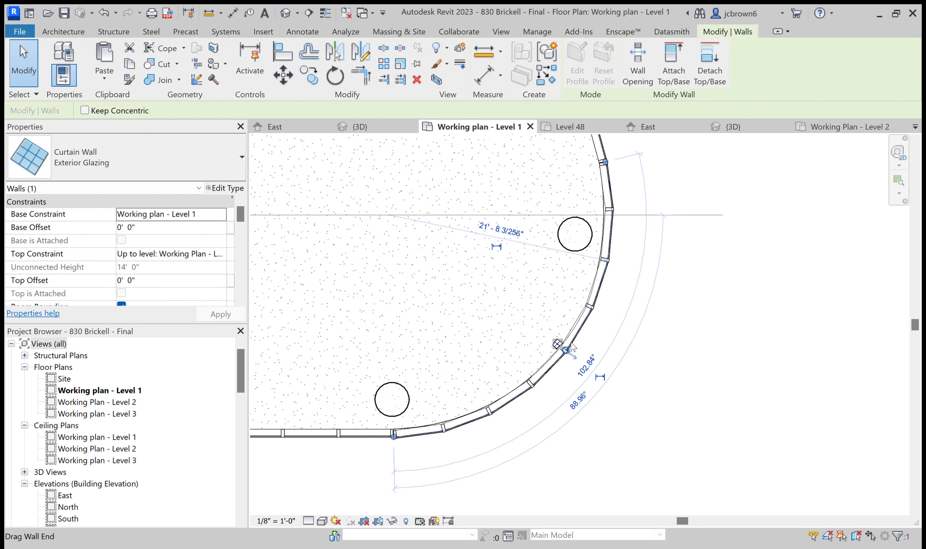
scroll(610, 221, up, 3)
middle_drag(615, 228, 613, 259)
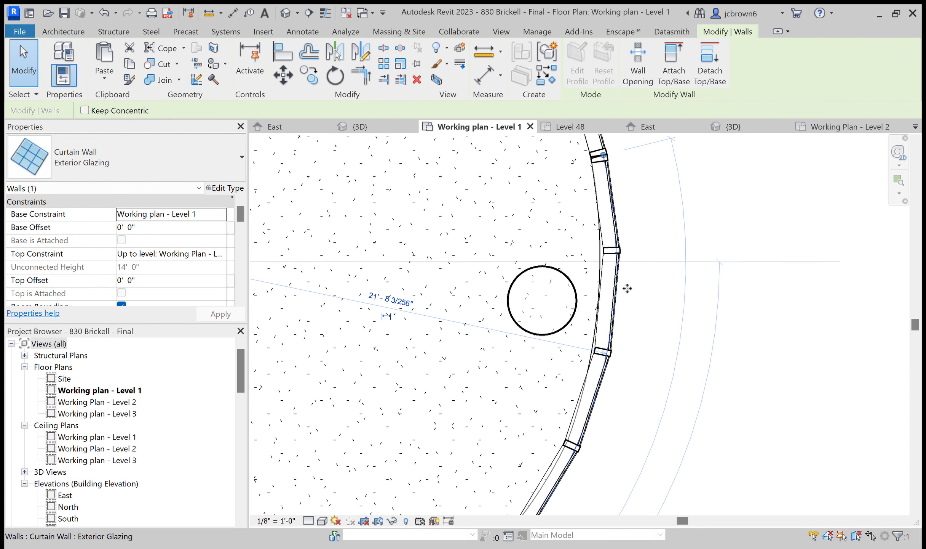
key(Escape)
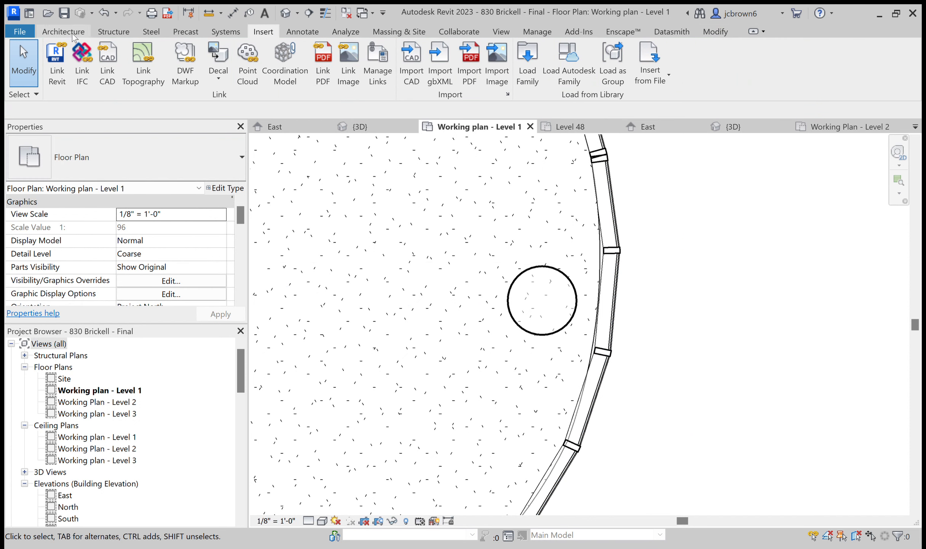
click(826, 129)
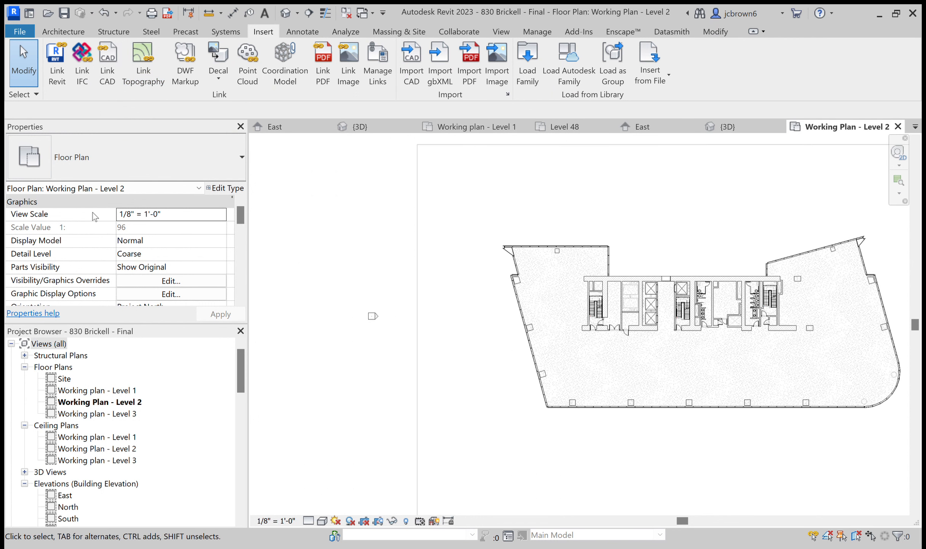
click(70, 33)
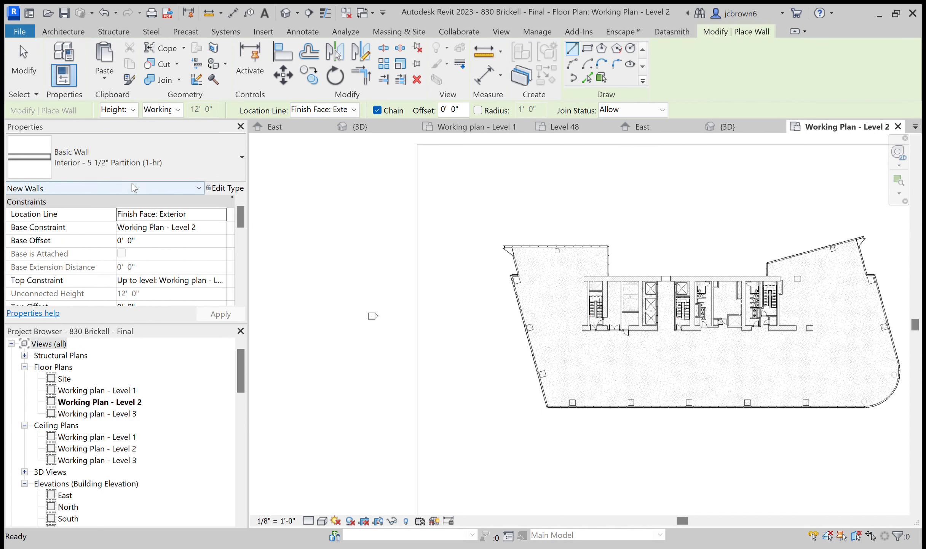
click(125, 156)
click(86, 297)
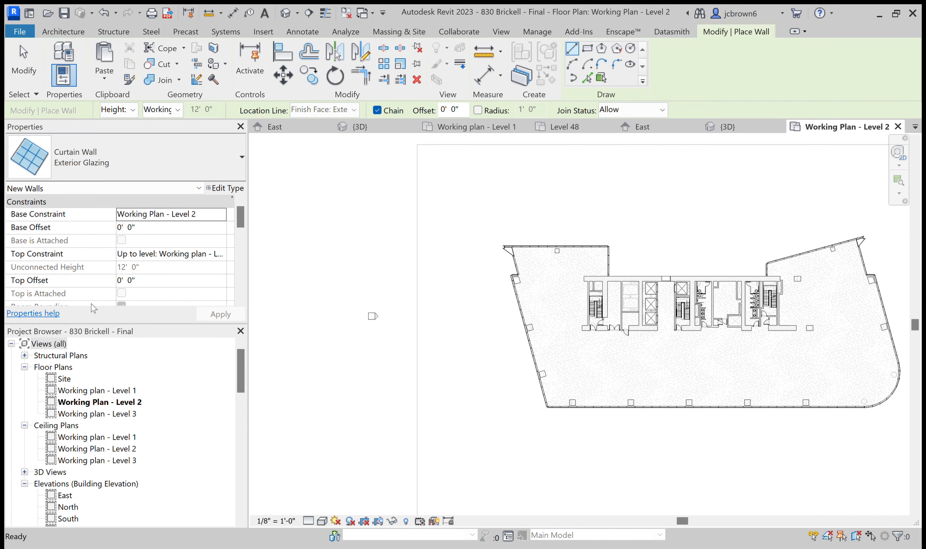
middle_drag(897, 363, 664, 316)
scroll(702, 314, up, 5)
scroll(670, 315, up, 12)
scroll(620, 332, up, 3)
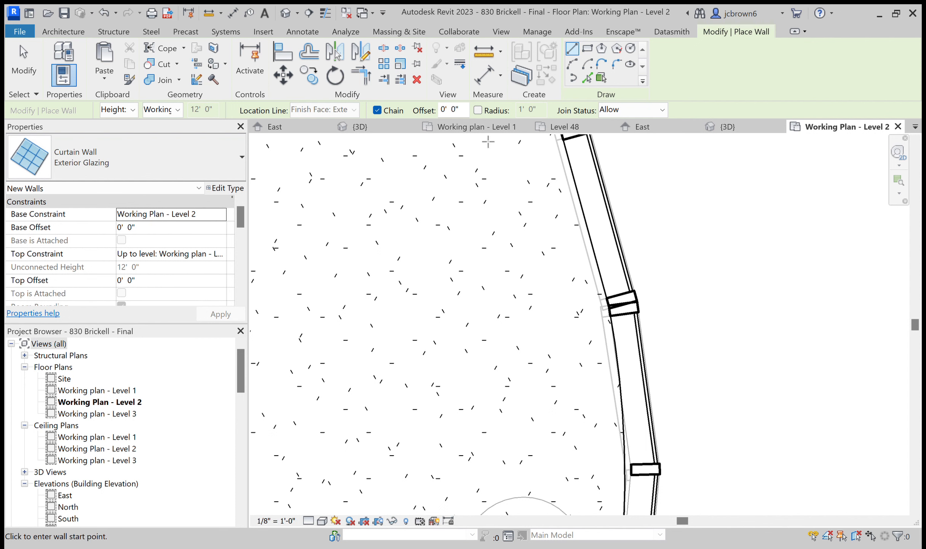
key(Escape)
key(Escape)
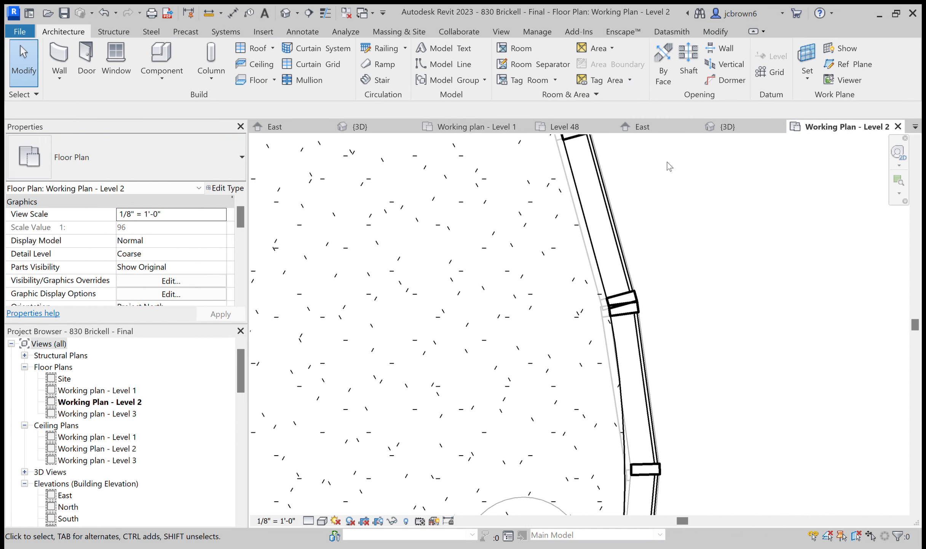
click(899, 126)
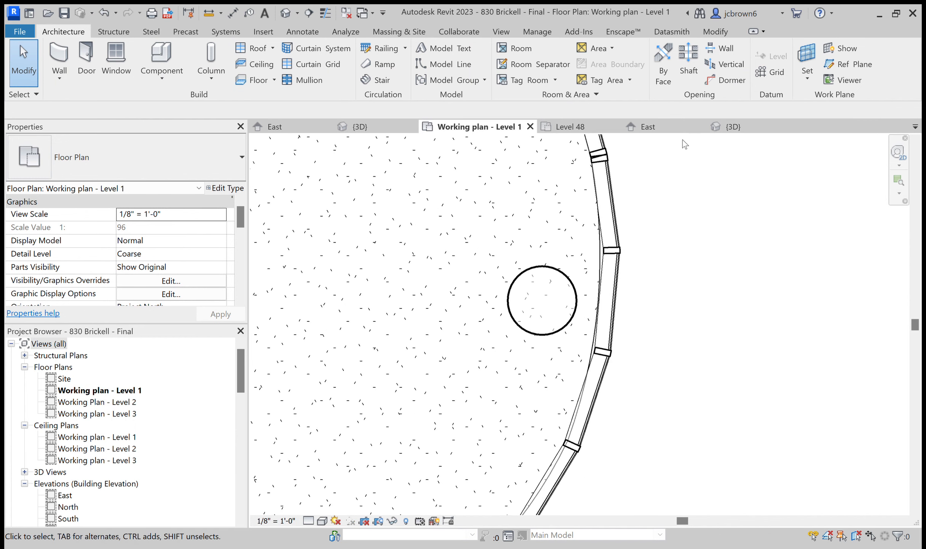
Draw an Exterior Glazing arc curtain wall around the rounded corner of Level 48 in Project2, with a radius of about 21' 2", up to Level 49.
click(586, 129)
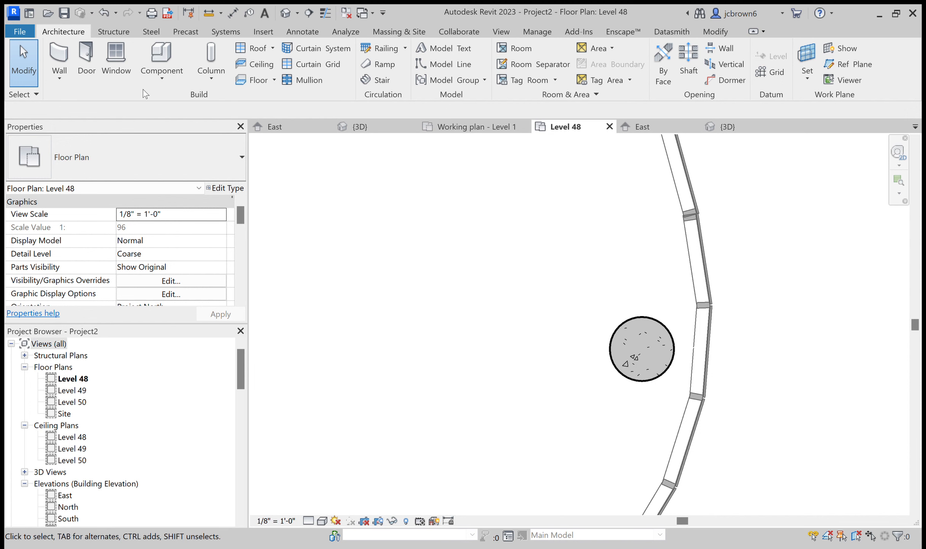
click(58, 57)
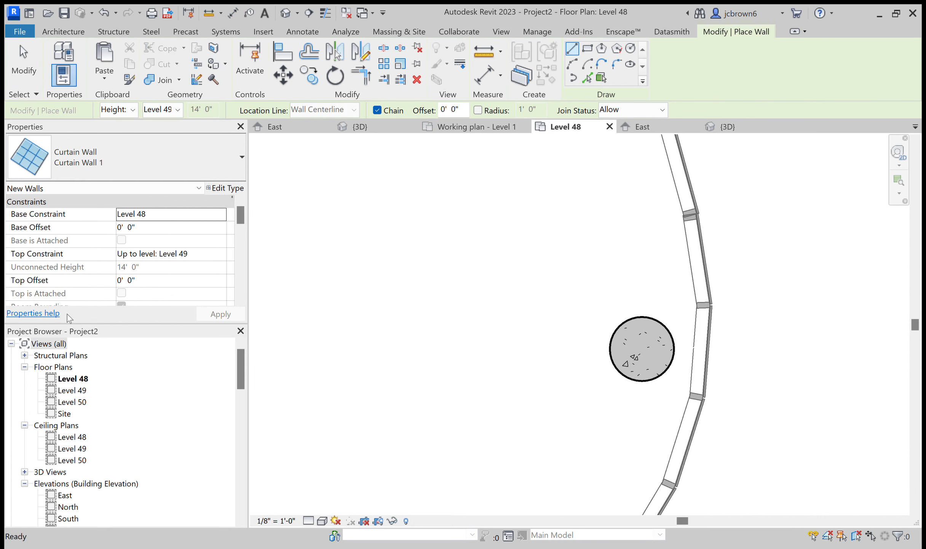
click(572, 64)
scroll(713, 197, down, 2)
middle_drag(714, 196, 680, 241)
middle_drag(689, 171, 604, 220)
scroll(674, 233, down, 1)
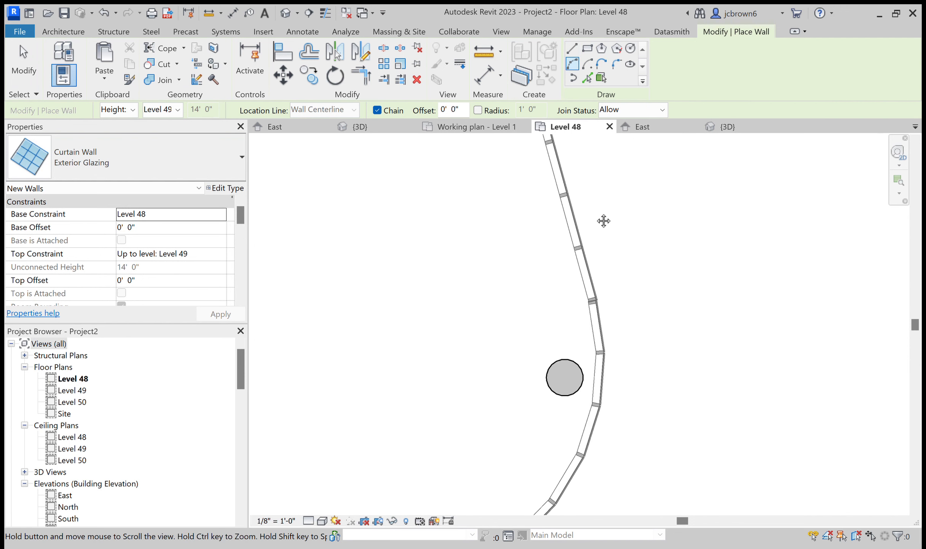
scroll(598, 291, up, 3)
click(606, 296)
scroll(662, 349, down, 2)
middle_drag(661, 351, 660, 170)
scroll(660, 205, down, 2)
scroll(666, 295, down, 1)
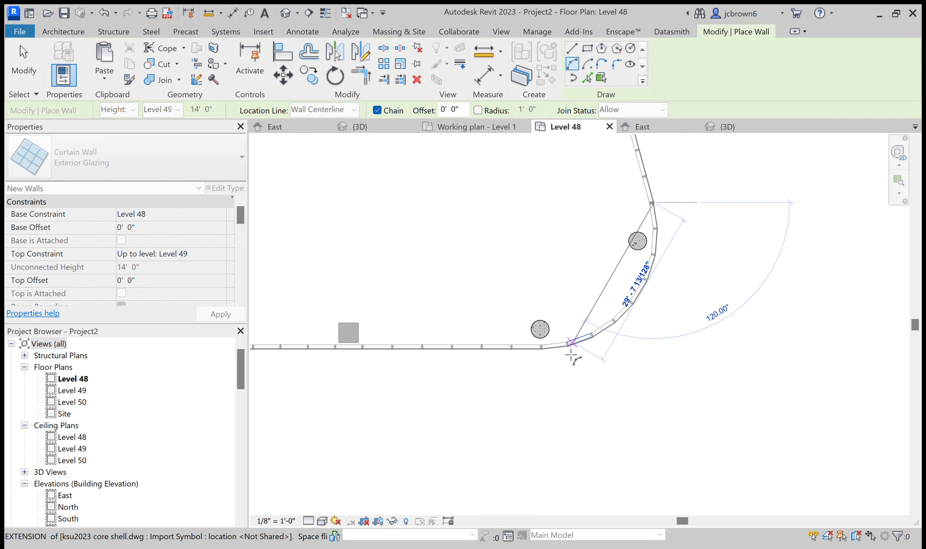
scroll(569, 355, up, 2)
click(530, 352)
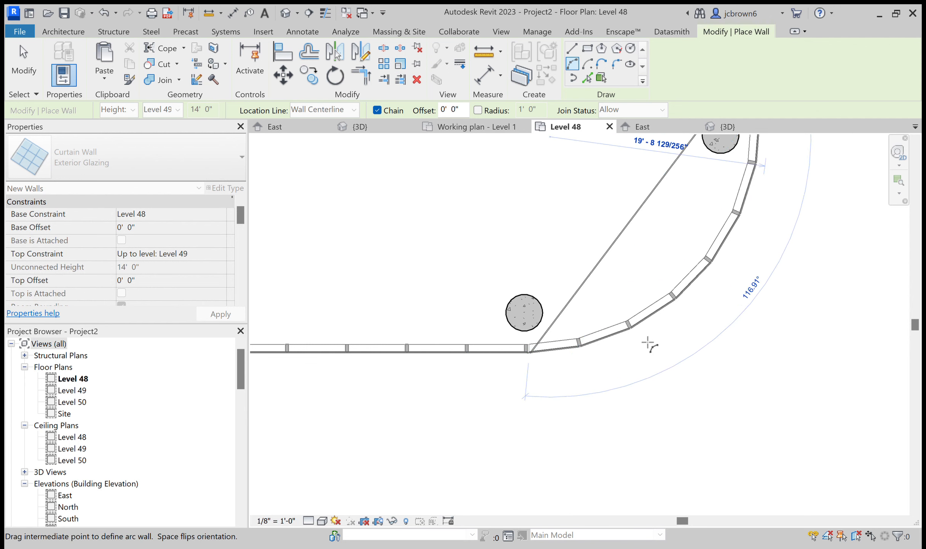
click(719, 265)
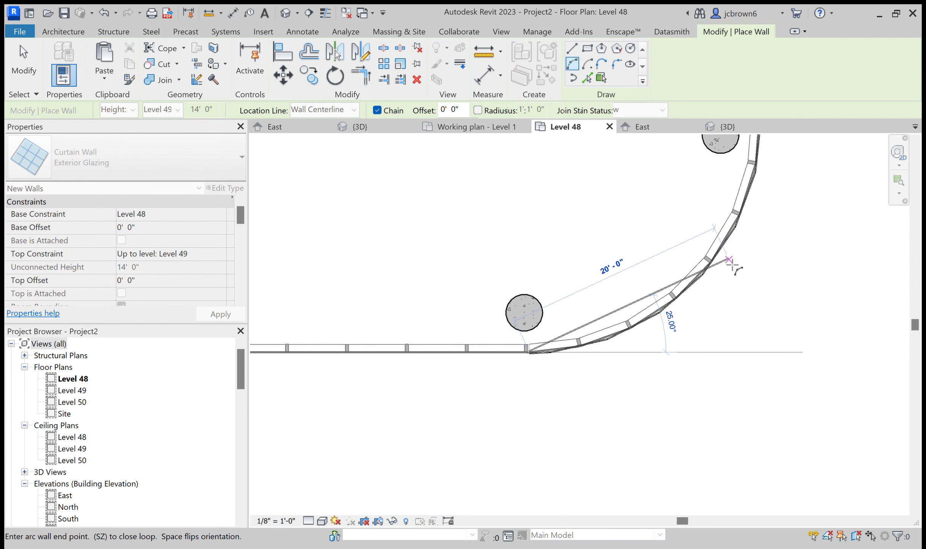
scroll(716, 301, up, 5)
key(Escape)
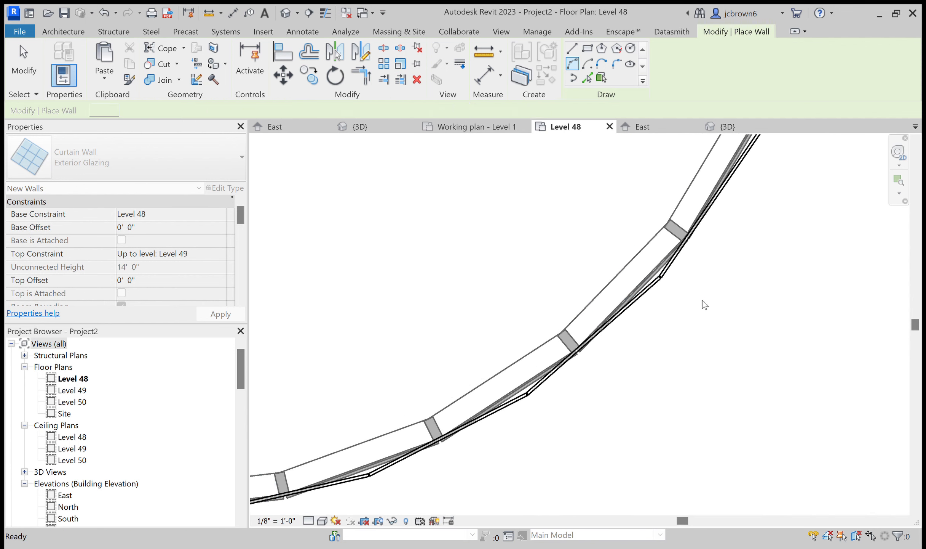
key(Escape)
Edit the type properties of the corner's Exterior Glazing curtain wall to adjust its panel divisions to the facade bays in the imported plan.
click(657, 290)
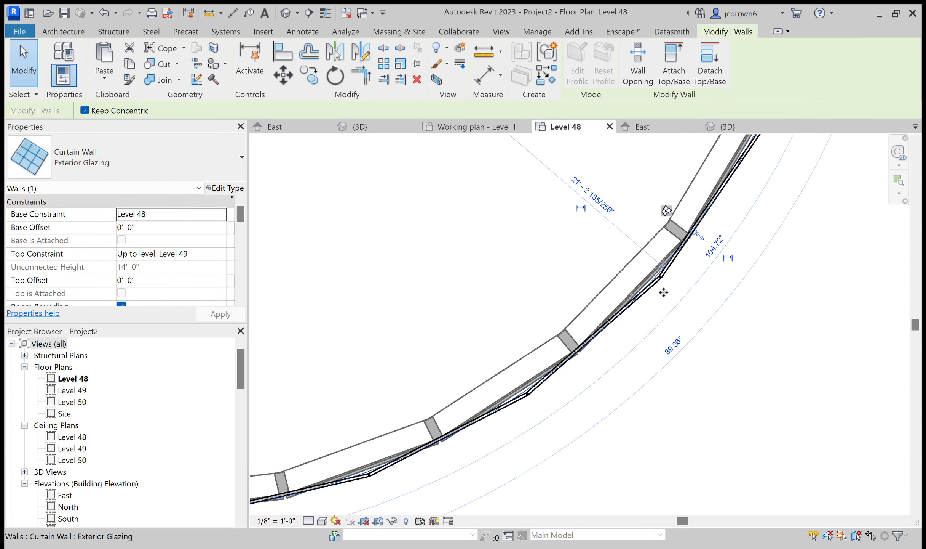
scroll(658, 290, down, 3)
scroll(473, 409, up, 4)
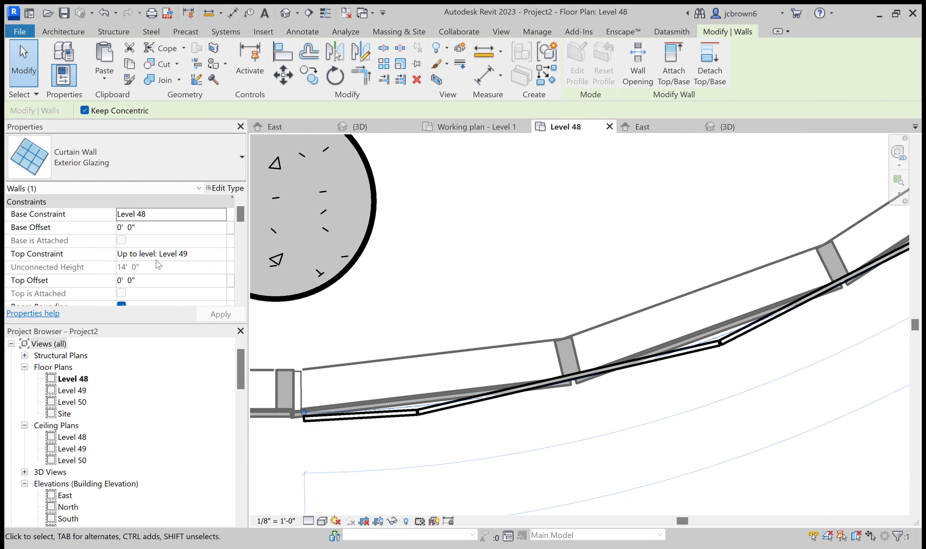
scroll(138, 254, down, 1)
scroll(135, 261, up, 1)
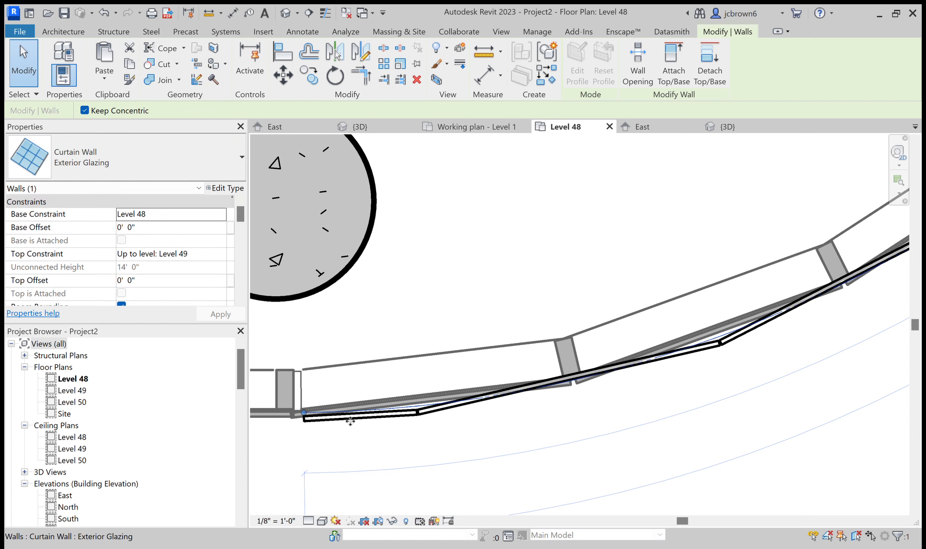
click(223, 188)
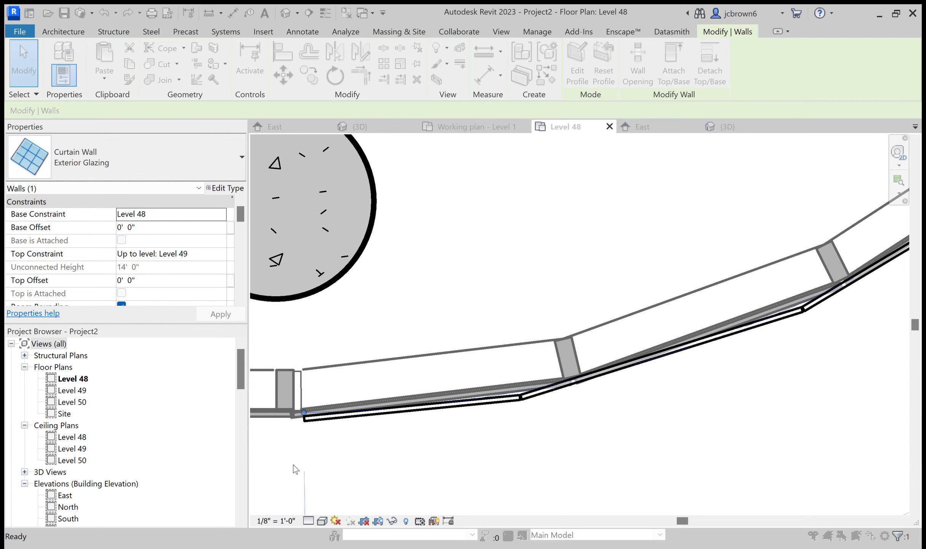
scroll(574, 417, down, 3)
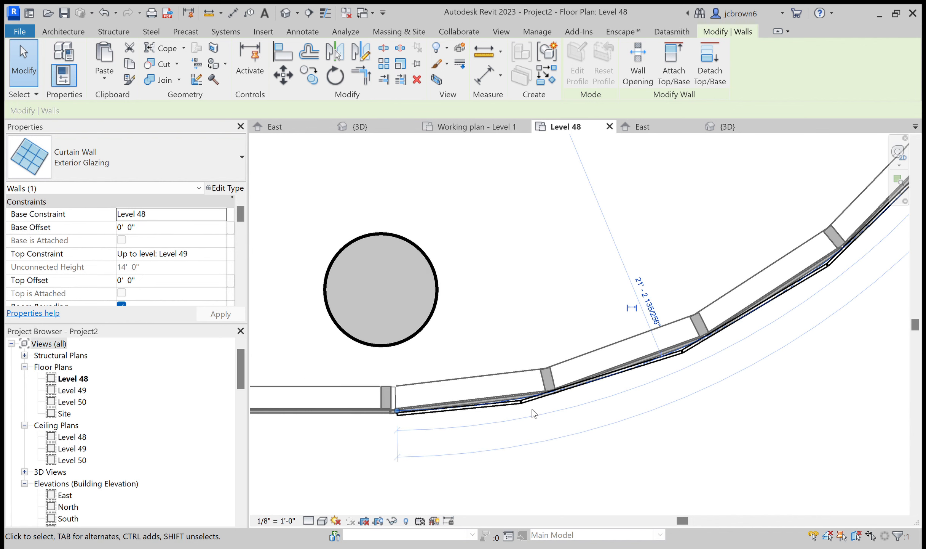
middle_drag(666, 415, 602, 381)
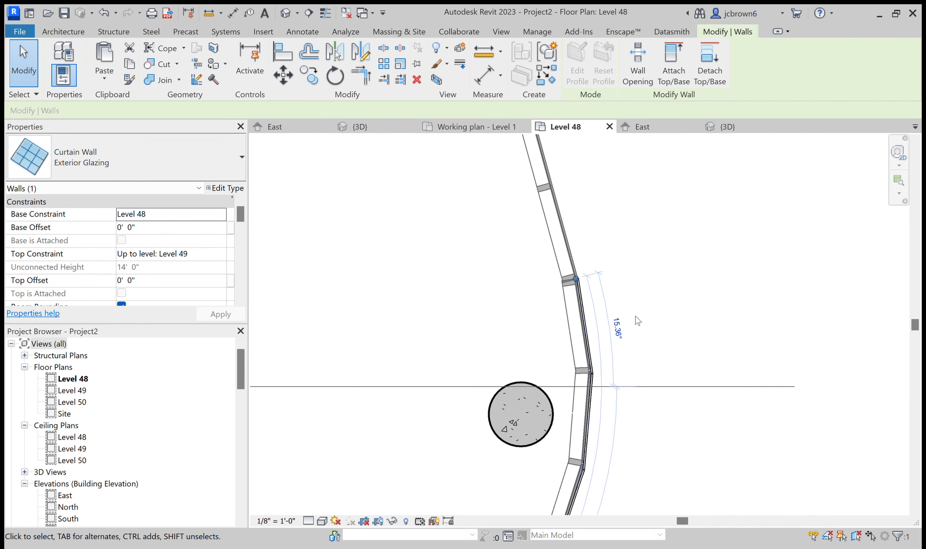
click(647, 302)
Duplicate the Level 48 floor plan view.
scroll(693, 282, down, 3)
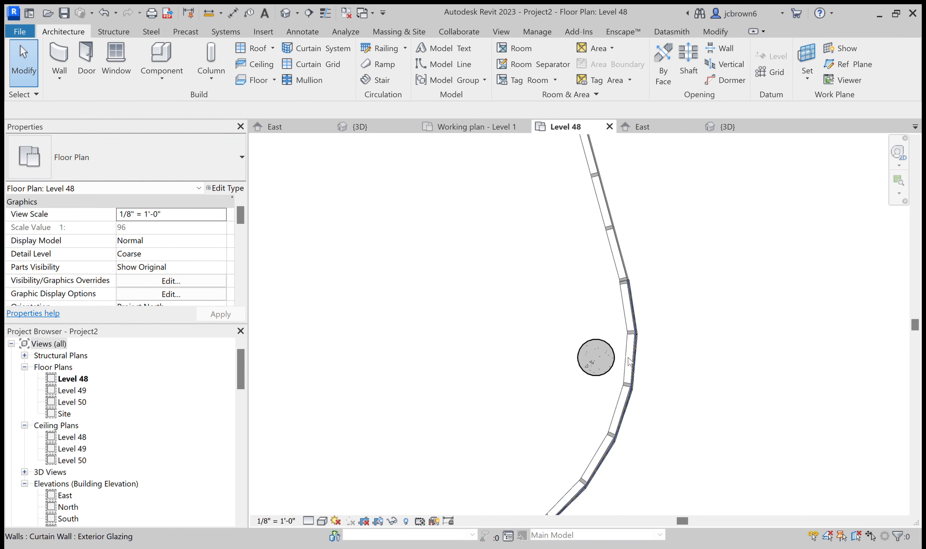
scroll(634, 358, down, 3)
middle_drag(600, 356, 730, 365)
scroll(729, 364, down, 1)
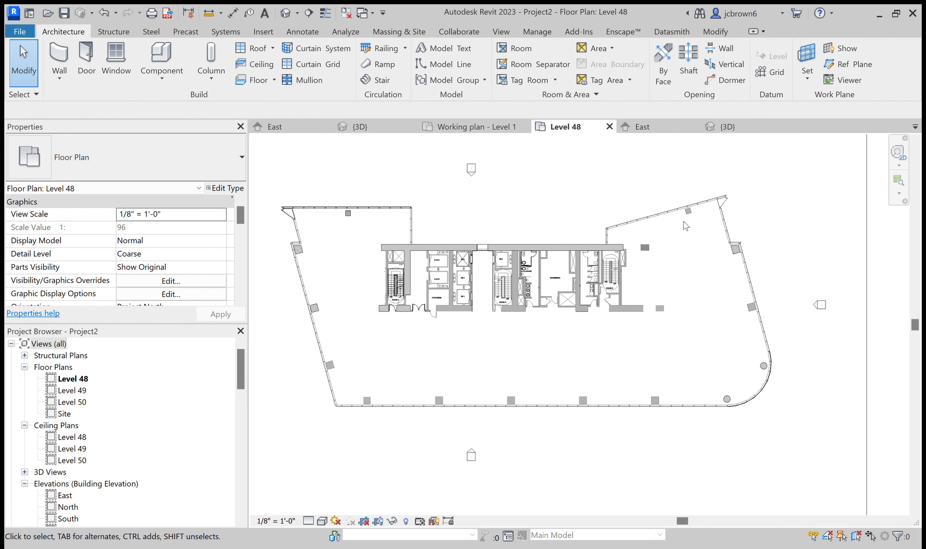
scroll(328, 227, up, 4)
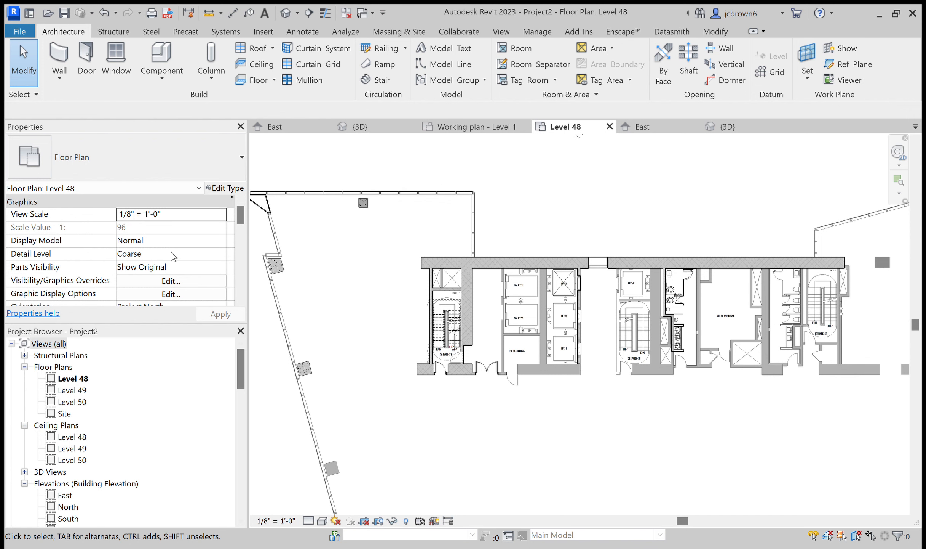
scroll(175, 254, down, 3)
scroll(176, 255, up, 3)
click(67, 382)
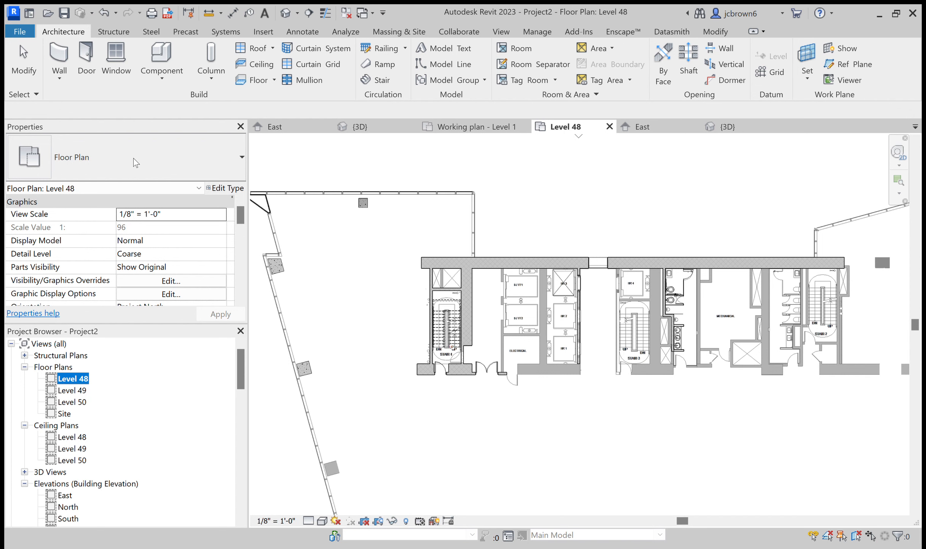
click(346, 178)
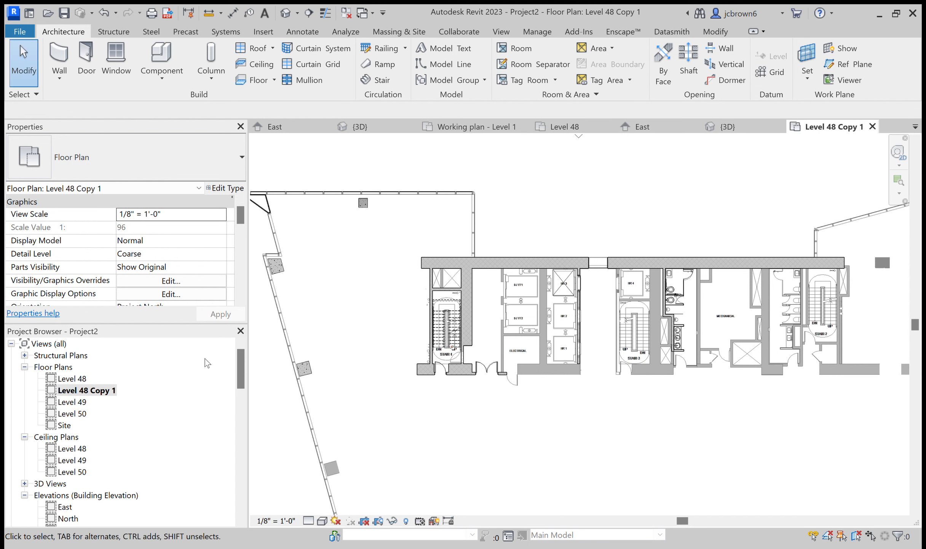
Rename the duplicated Level 48 floor plan as Bubble Diagrams.
click(74, 390)
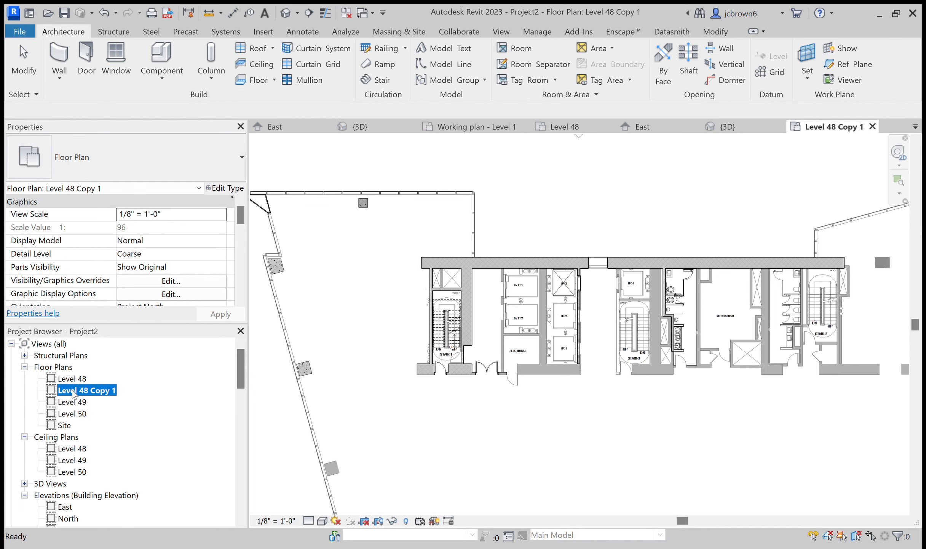
key(F2)
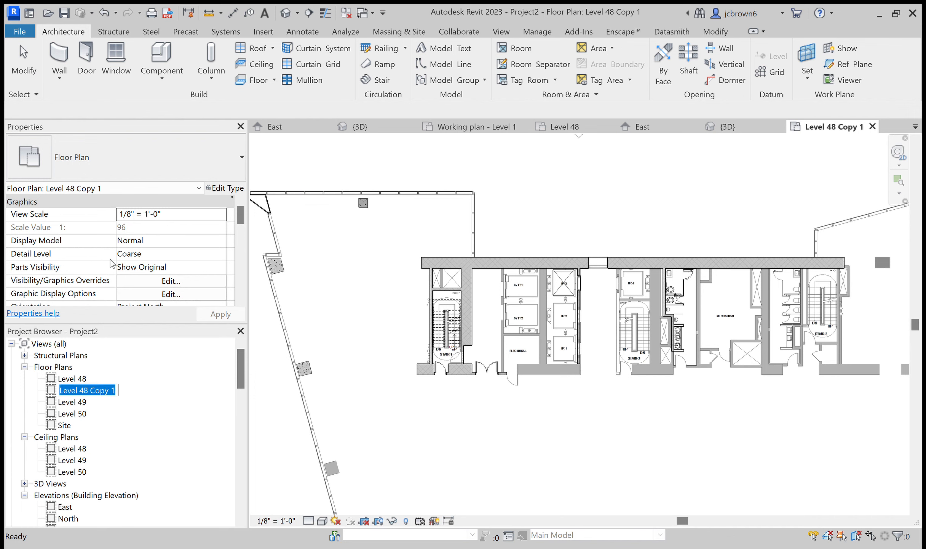
text(Bubble Dia)
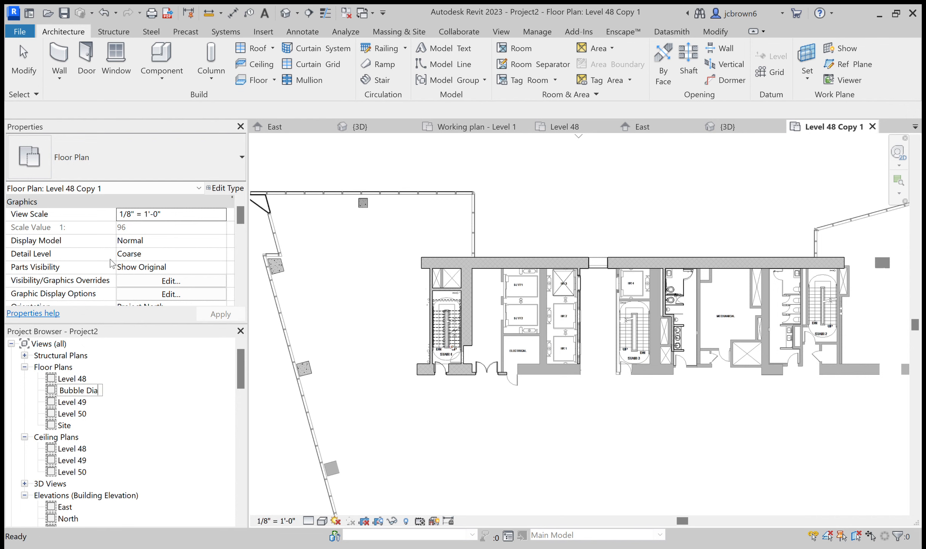
text(grams)
key(Return)
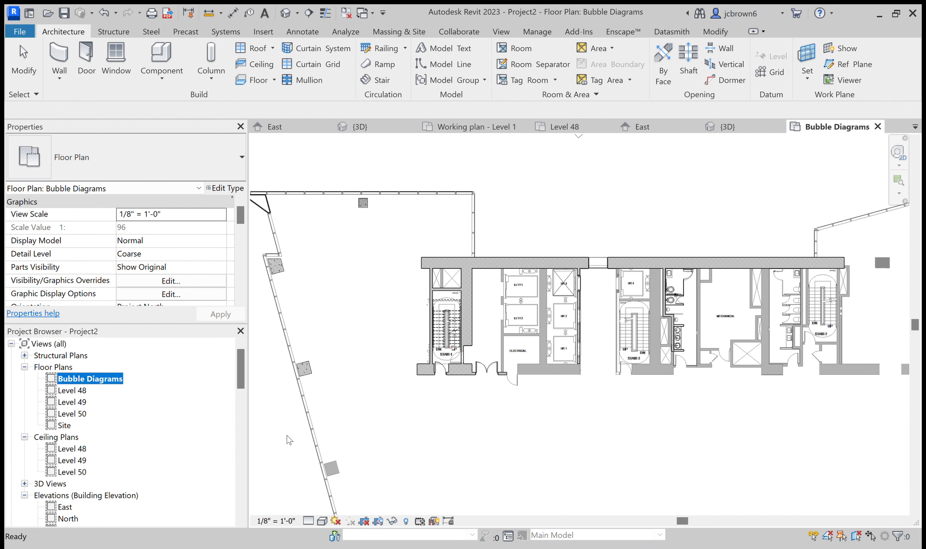
Create a Gross Building area plan for Level 48 in Project2.
scroll(168, 281, down, 2)
scroll(165, 281, down, 3)
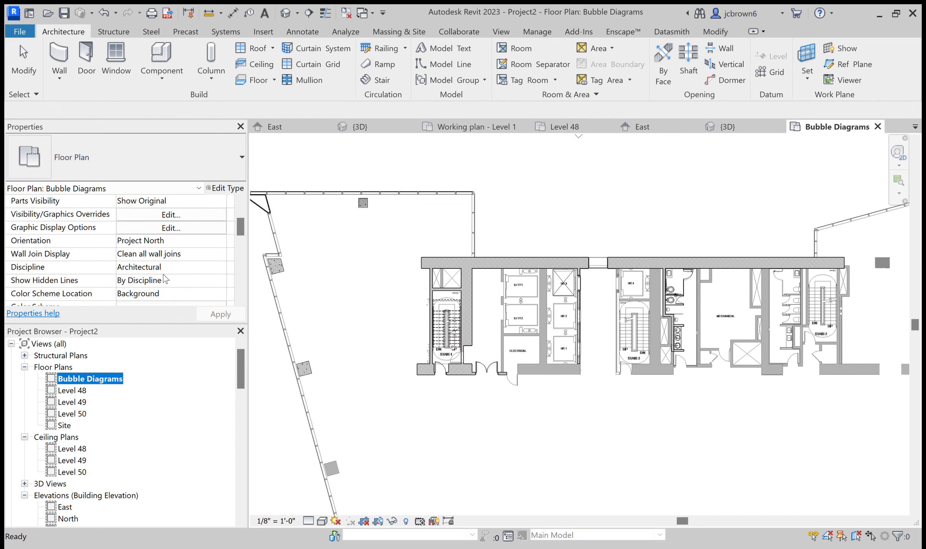
scroll(164, 280, down, 3)
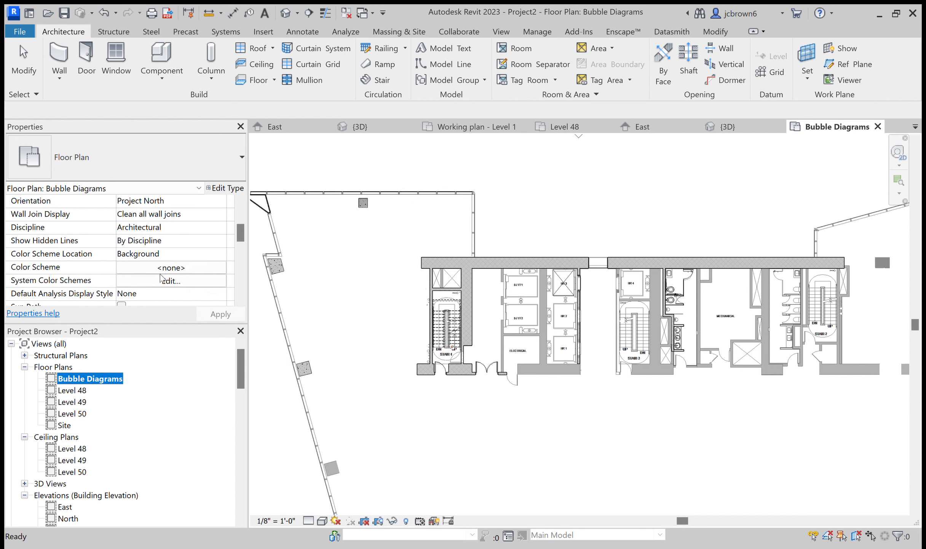
click(154, 272)
click(609, 47)
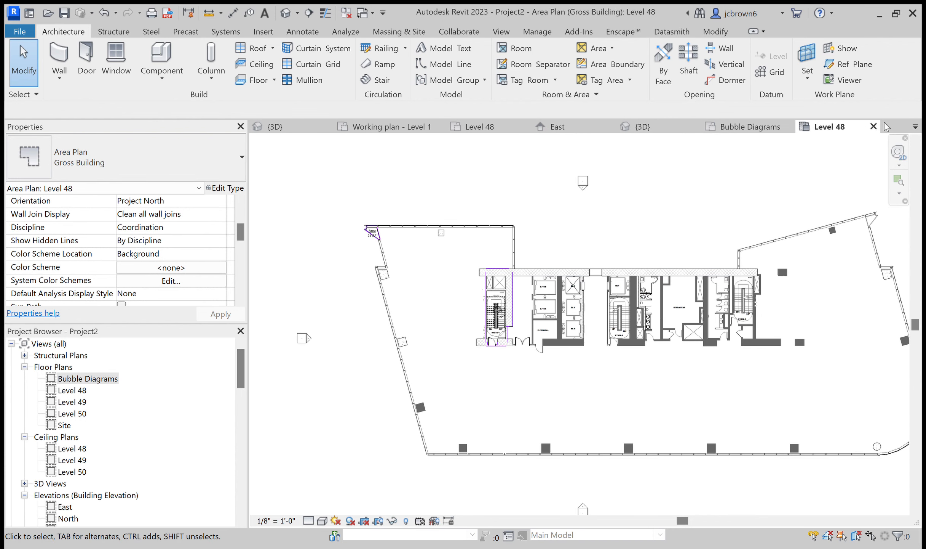
Close all Project2 views, including the Level 48 area plan and Bubble Diagrams, and return to the 830 Brickell - Final project.
click(874, 127)
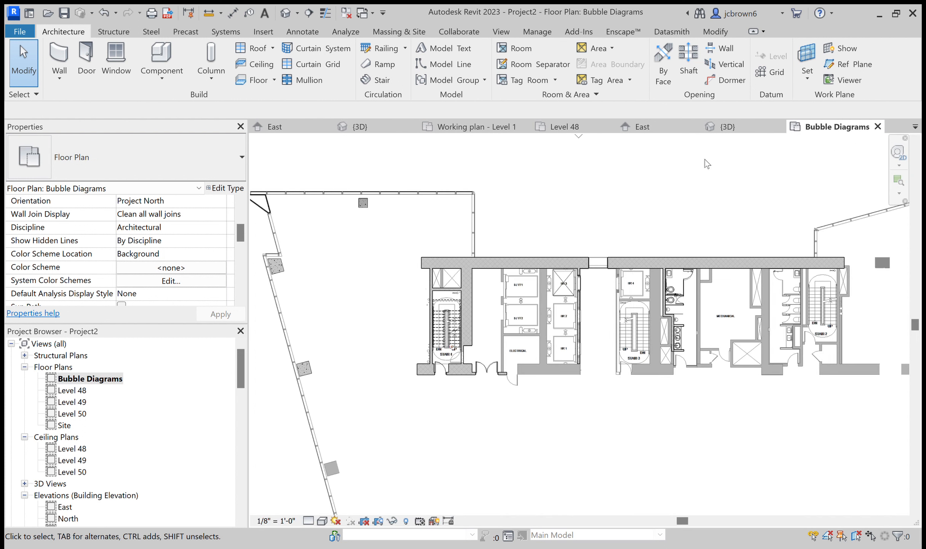
click(878, 126)
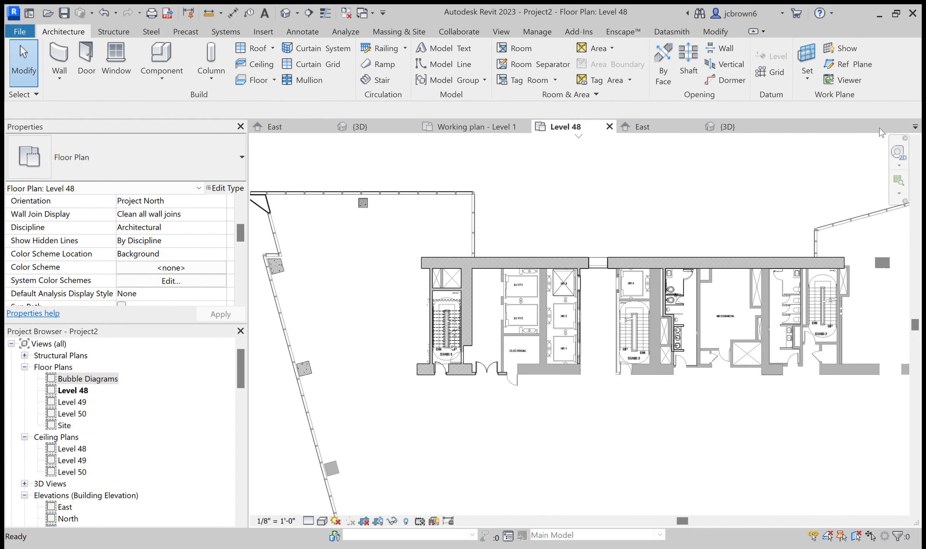
click(610, 127)
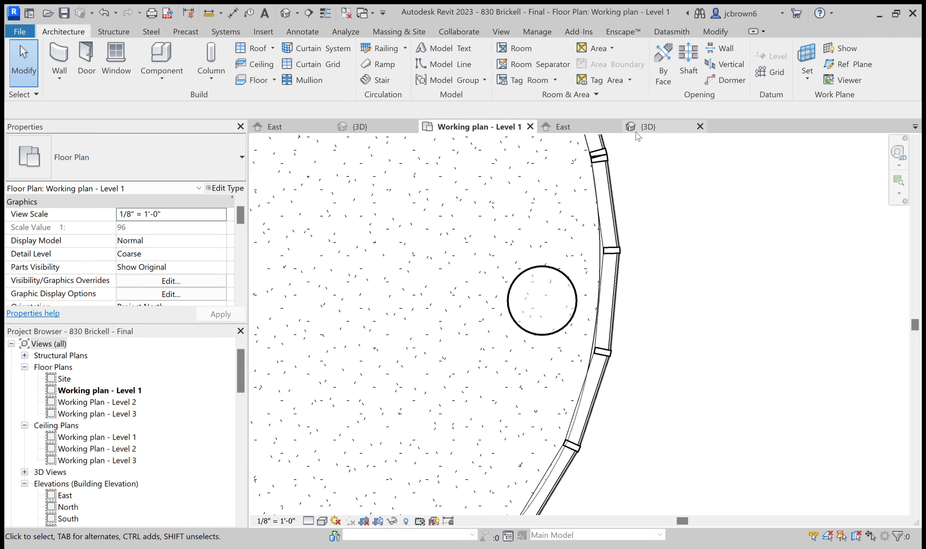
click(701, 126)
click(609, 127)
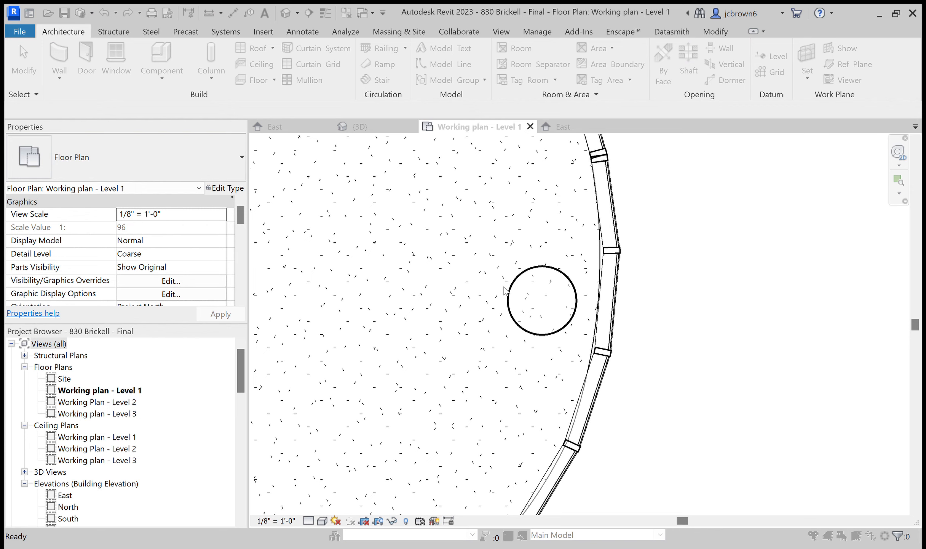
Create a Gross Building area plan of Working plan - Level 1 in 830 Brickell - Final with automatic boundaries along the exterior walls.
scroll(469, 204, down, 3)
scroll(469, 204, down, 4)
middle_drag(533, 247, 852, 299)
scroll(751, 288, down, 3)
middle_drag(656, 301, 718, 395)
scroll(709, 378, down, 1)
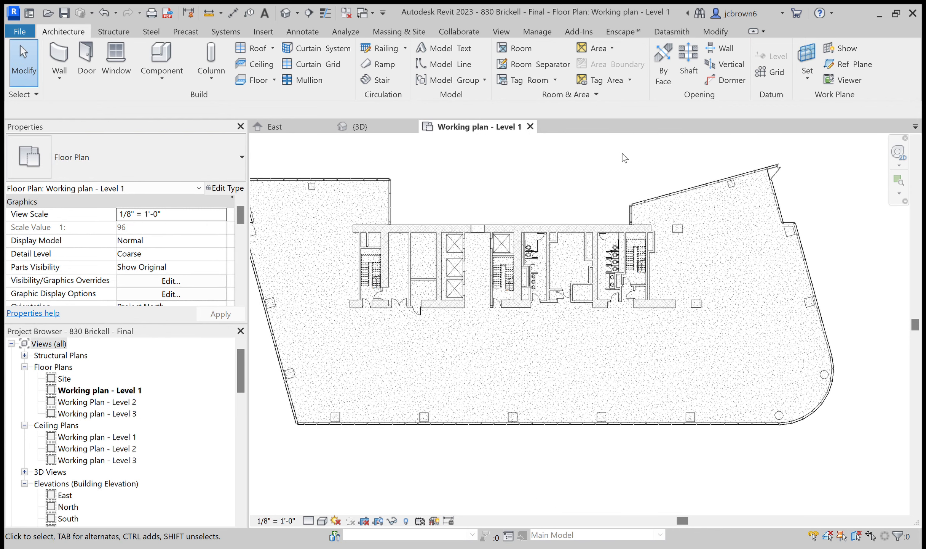
click(604, 46)
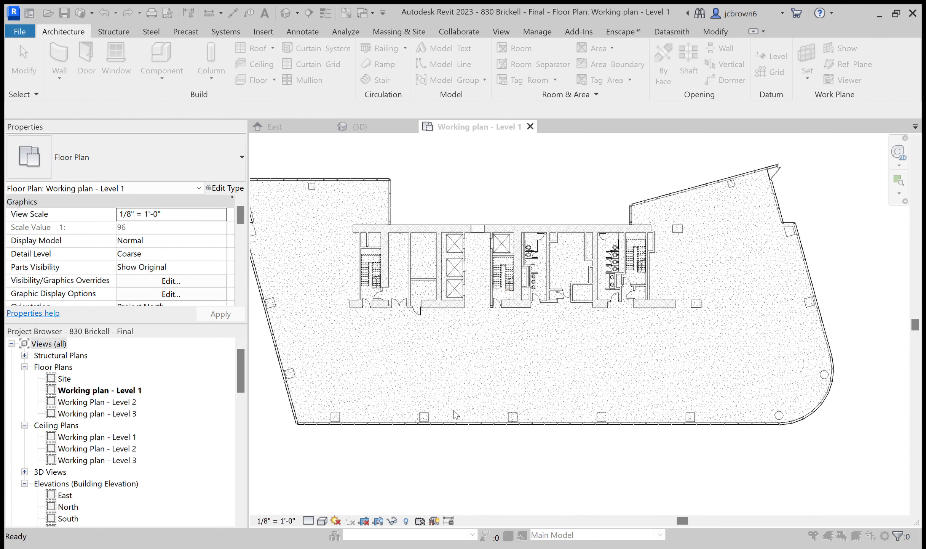
middle_drag(482, 313, 561, 326)
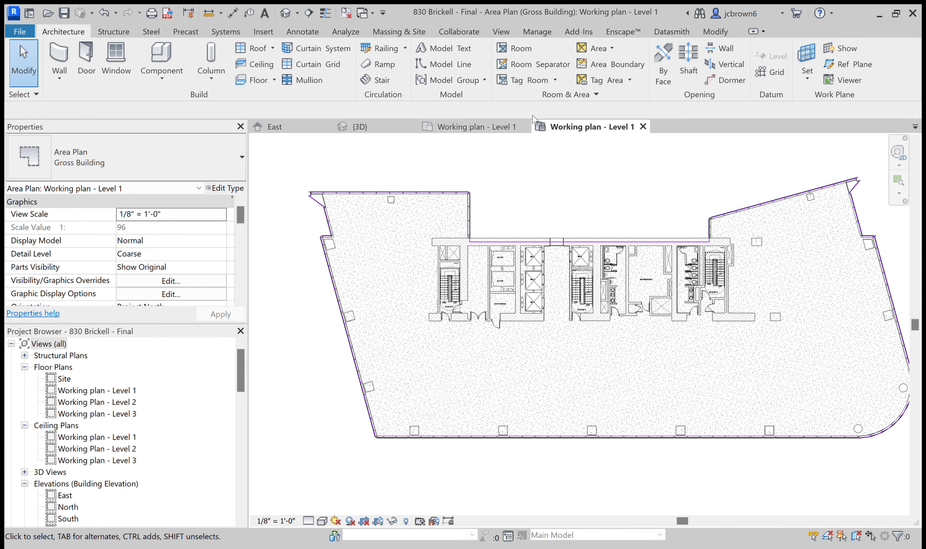
Draw a rectangular area boundary of about 22' 4" by 22' 0" in the open floor northwest of Stair 1.
click(604, 66)
click(587, 48)
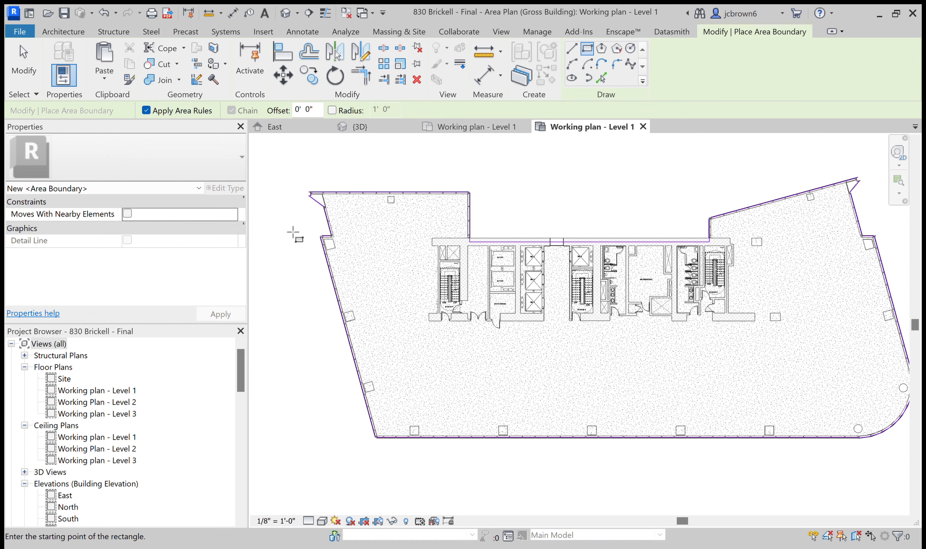
scroll(317, 227, up, 3)
scroll(364, 206, up, 1)
click(365, 188)
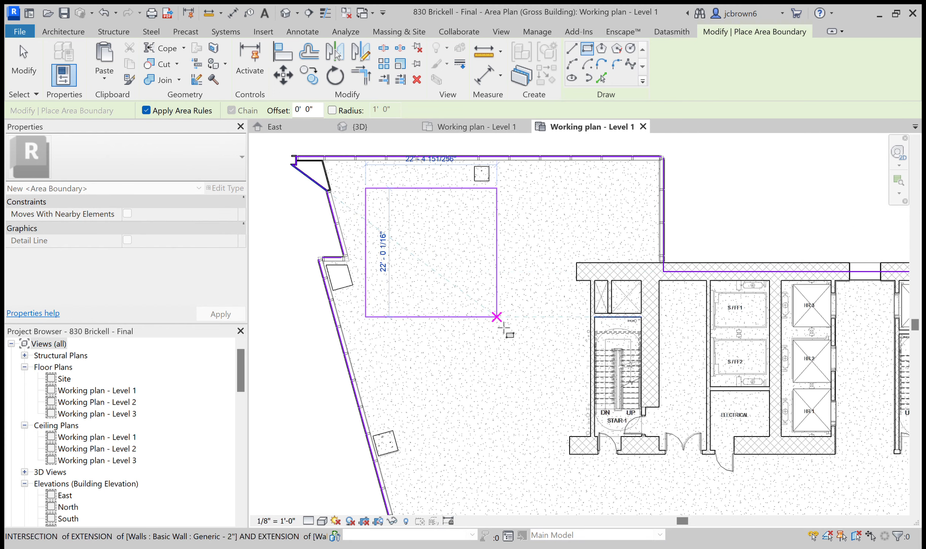
click(481, 317)
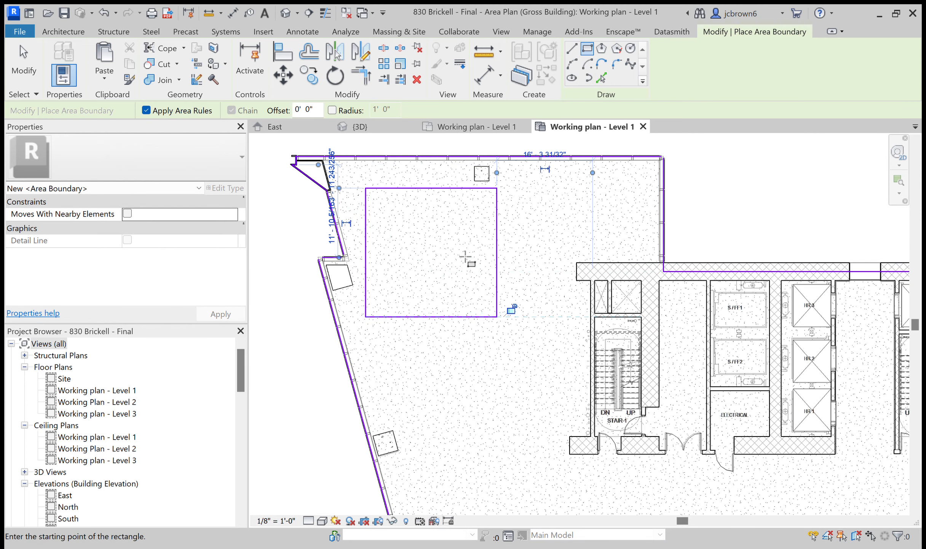
key(Escape)
key(Escape)
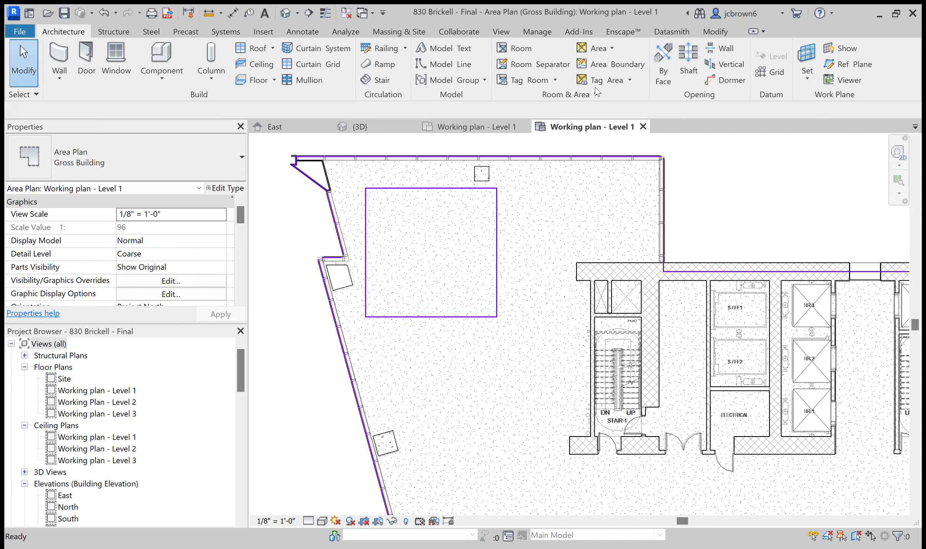
Try to place an area tag inside the rectangular area boundary northwest of Stair 1.
click(609, 81)
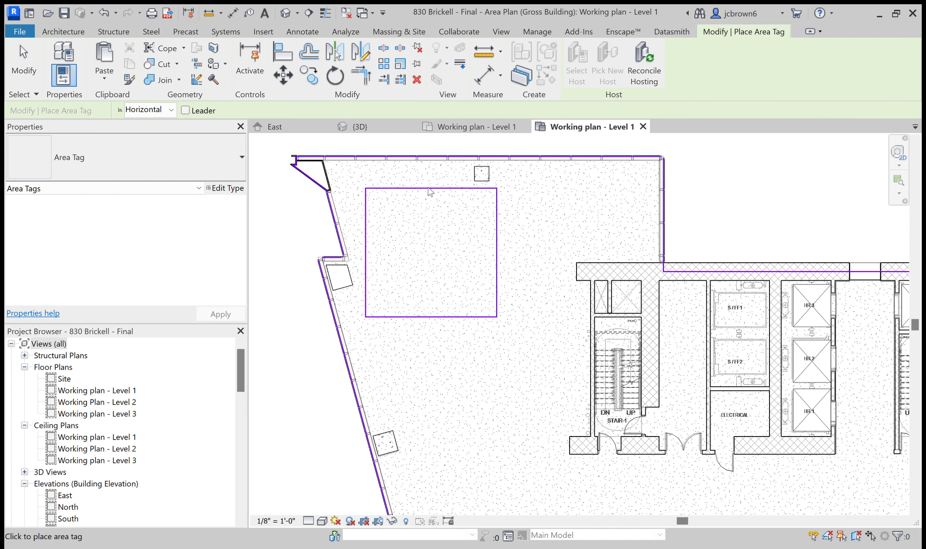
key(Escape)
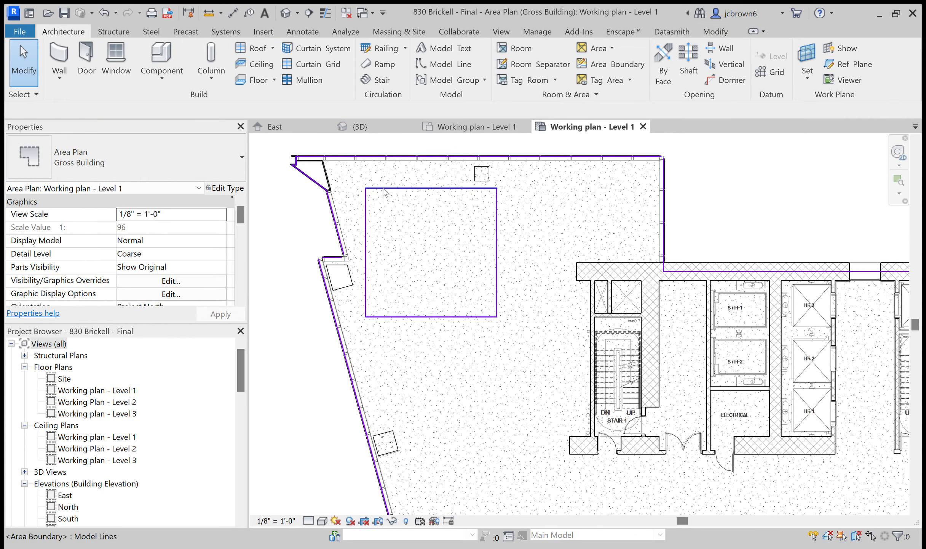
click(383, 188)
click(396, 214)
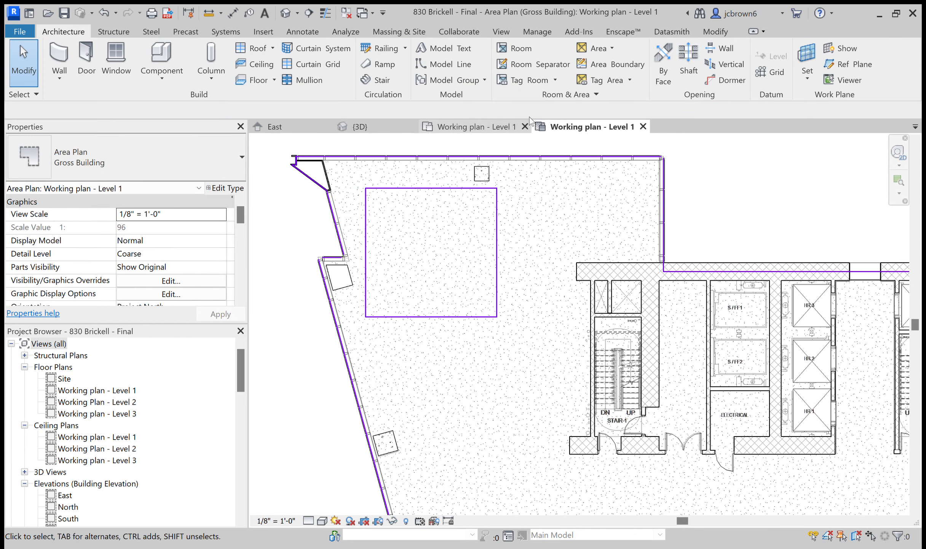
click(610, 81)
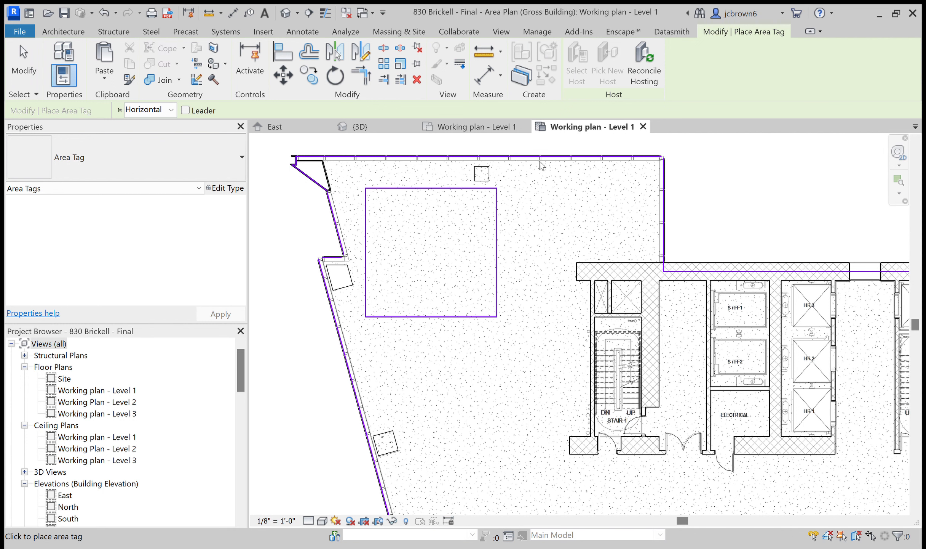
key(Escape)
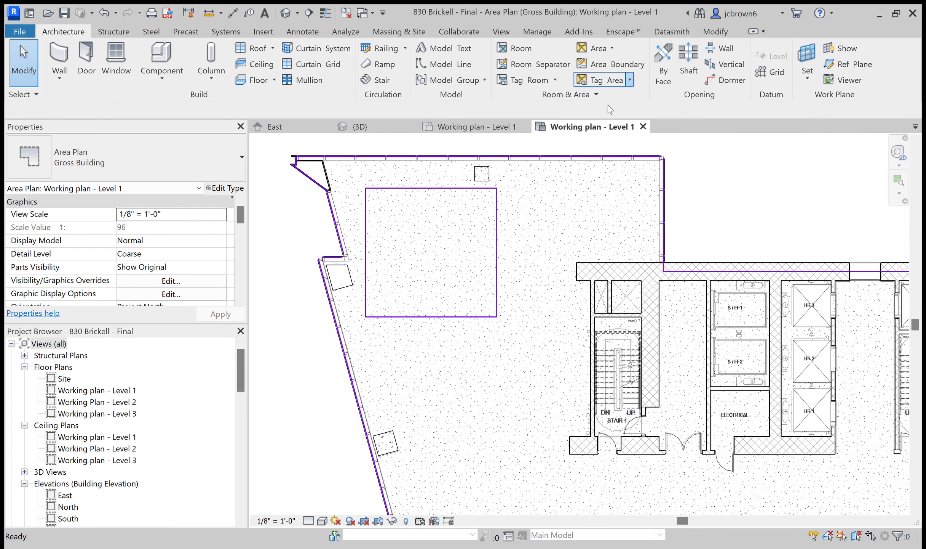
click(606, 80)
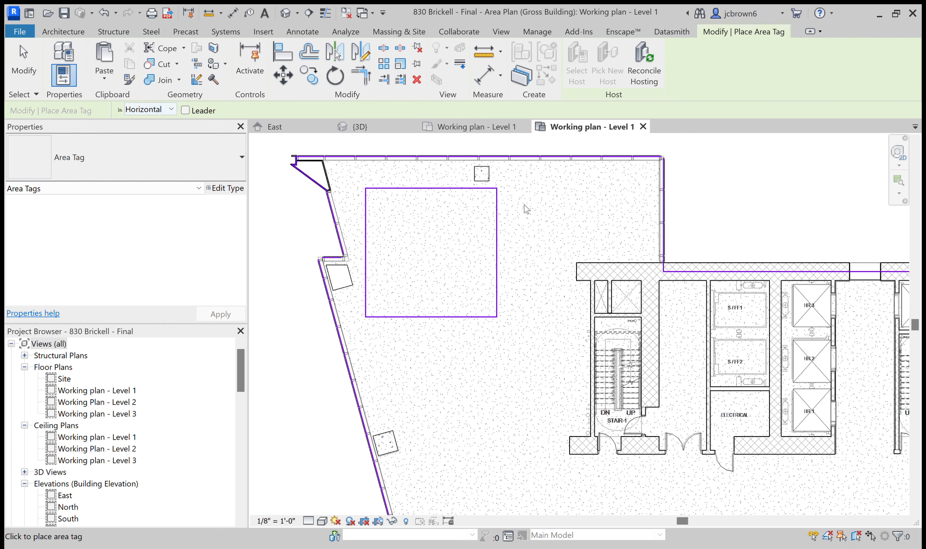
scroll(587, 185, down, 5)
middle_drag(587, 187, 481, 228)
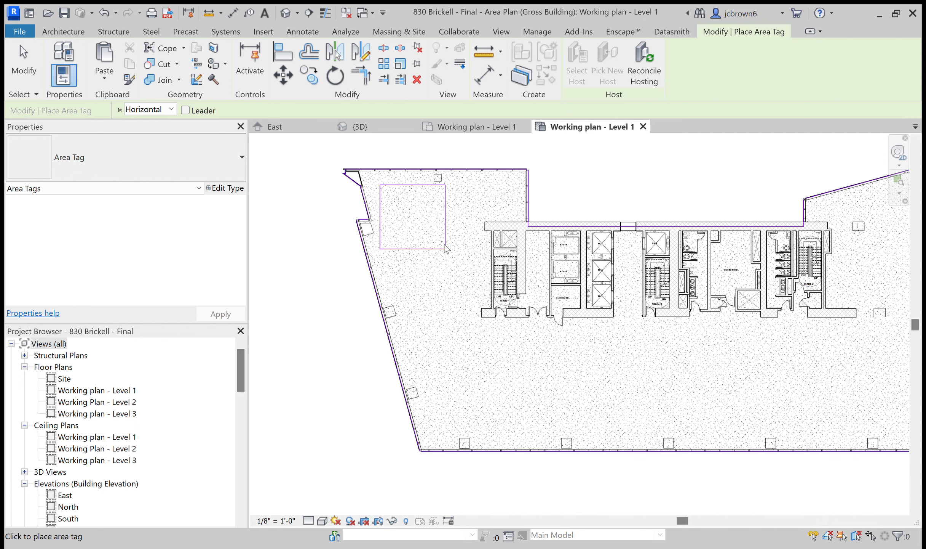
key(Escape)
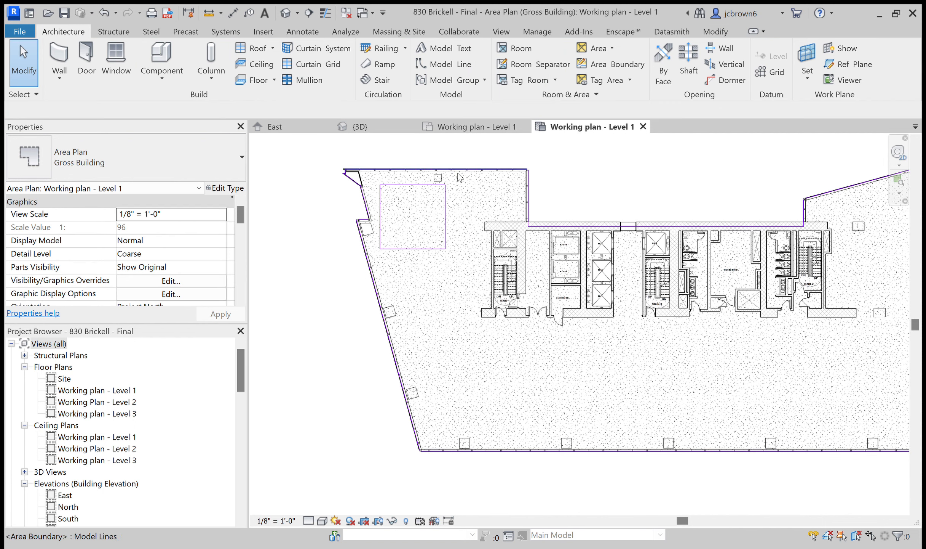
click(631, 64)
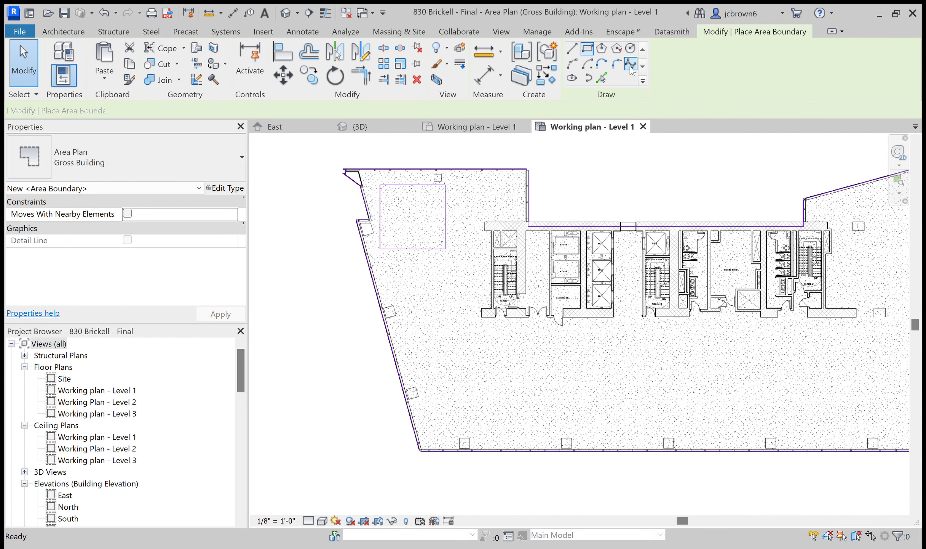
key(Escape)
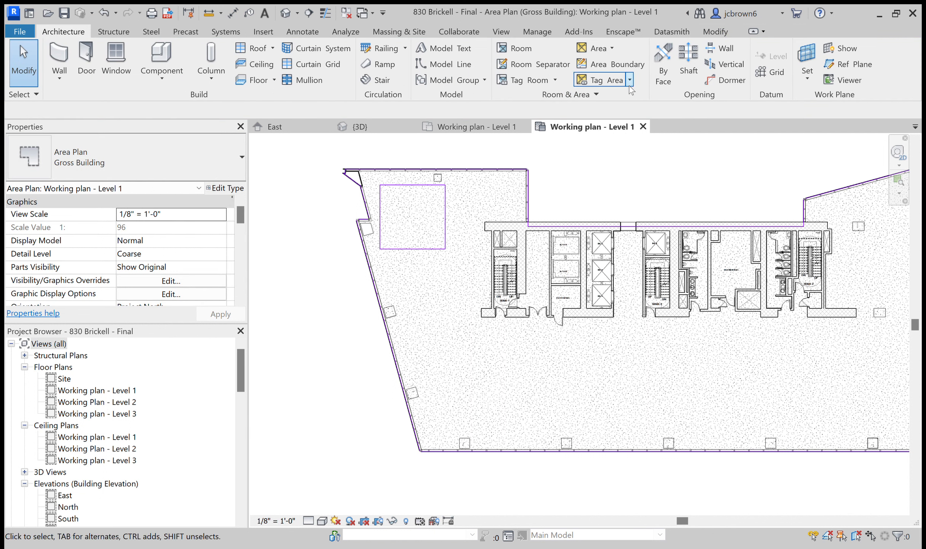
click(606, 81)
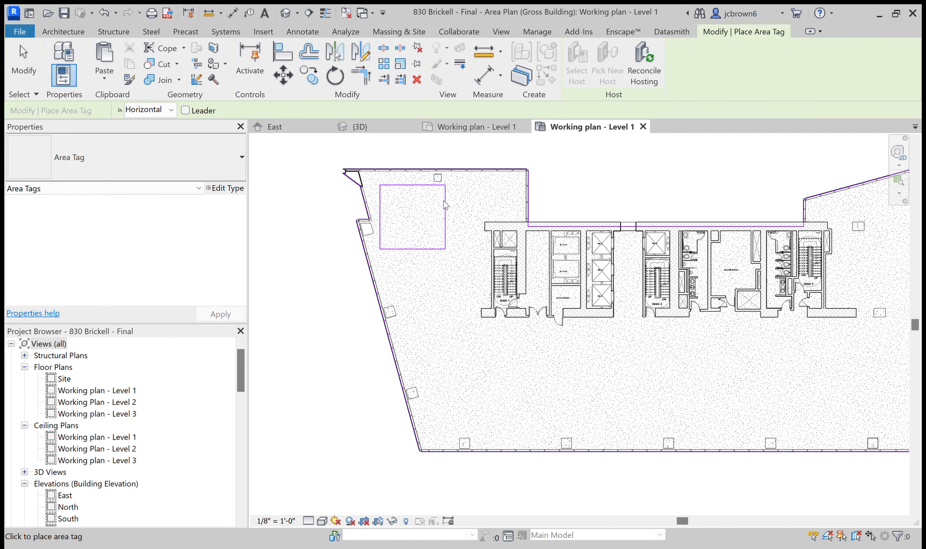
scroll(425, 224, up, 6)
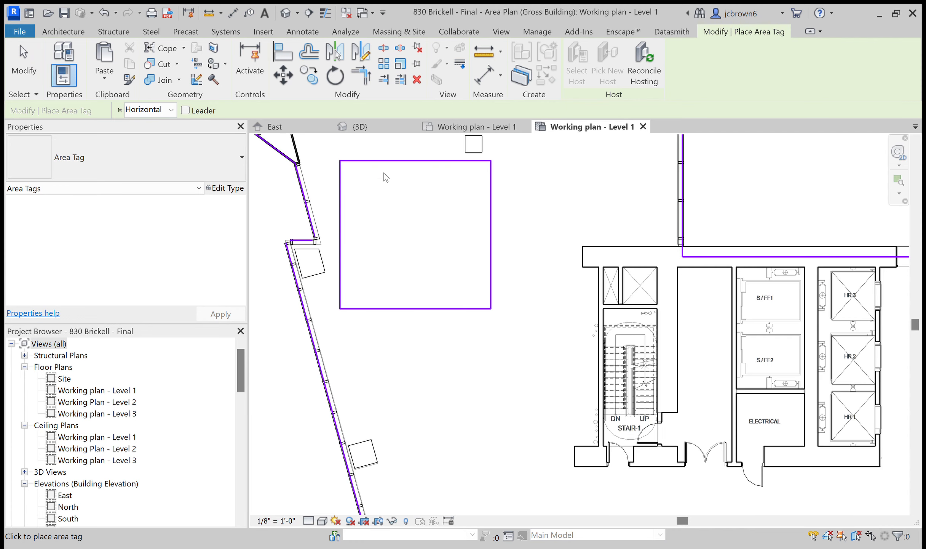
key(Escape)
Delete all four lines of the rectangular area boundary northwest of Stair 1.
click(338, 160)
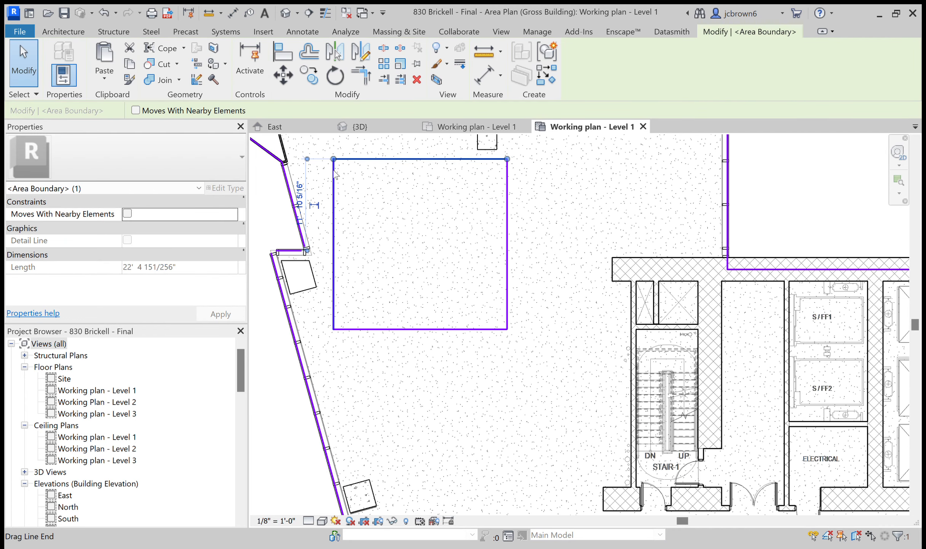
click(451, 330)
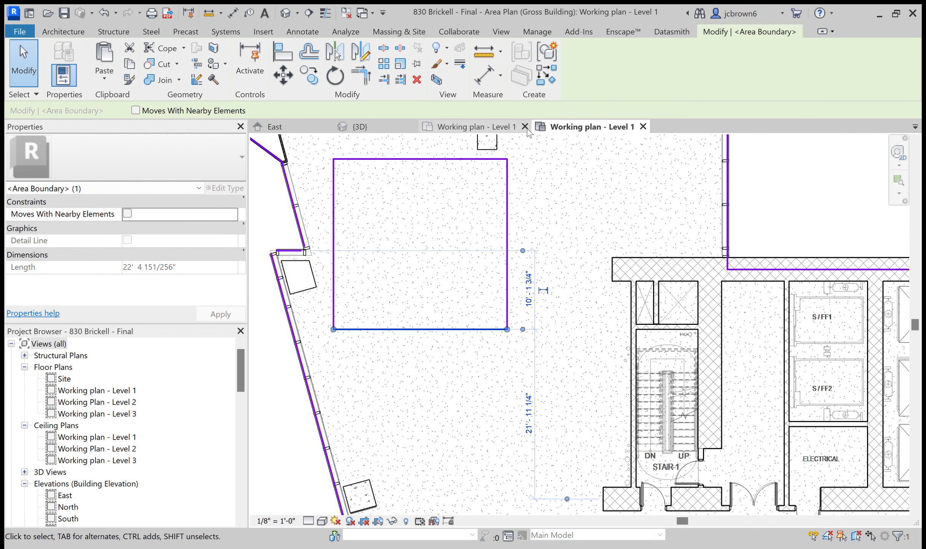
click(532, 166)
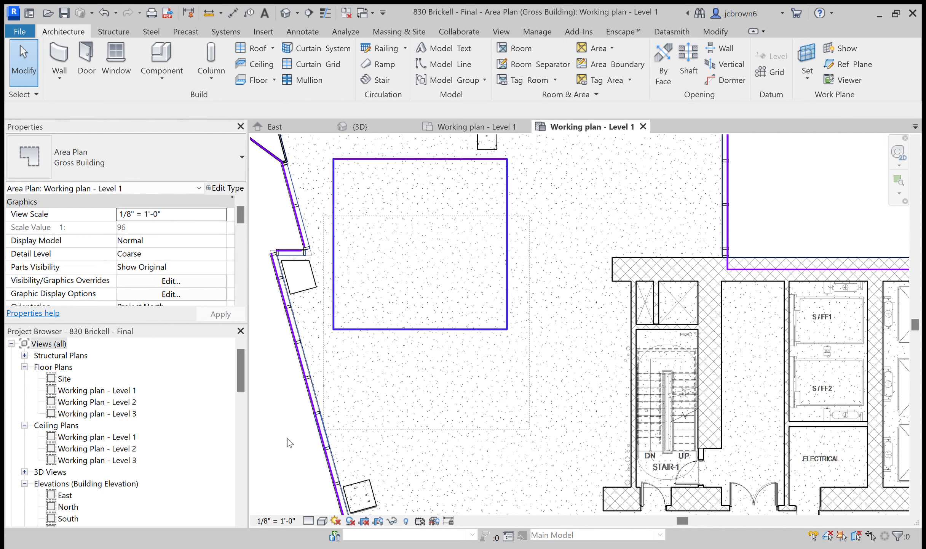
drag(531, 160, 329, 397)
key(Delete)
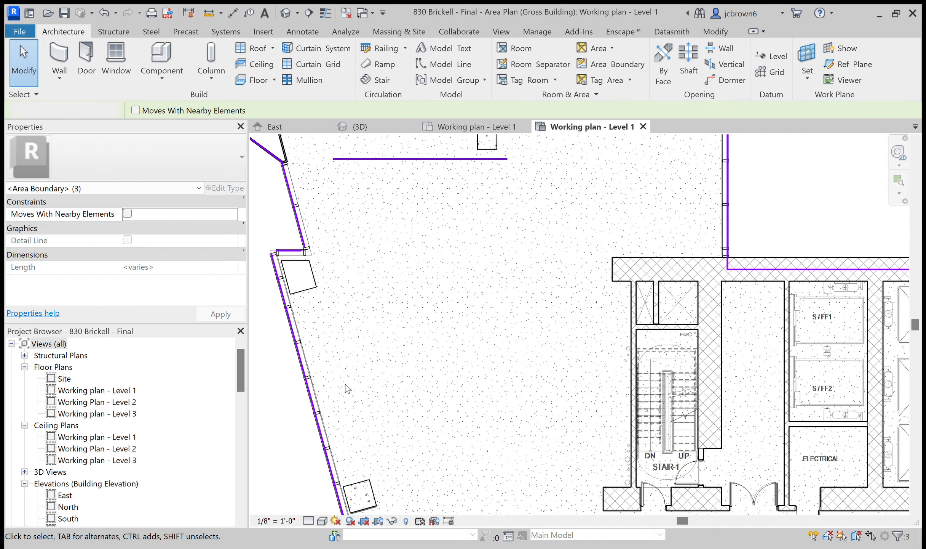
click(430, 159)
key(Delete)
Draw a square area boundary of about 20' by 20' in the open floor between the slanted west facade and Stair 1.
click(644, 62)
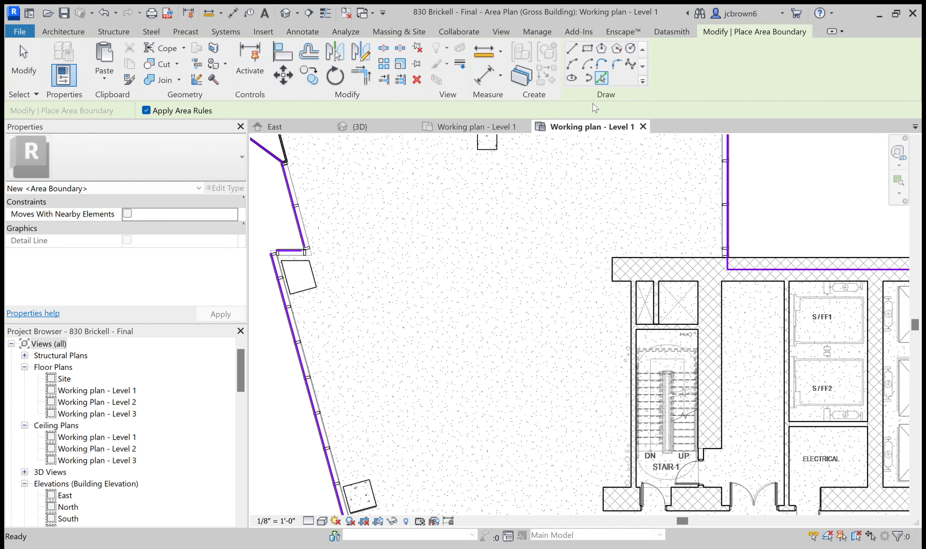
click(588, 49)
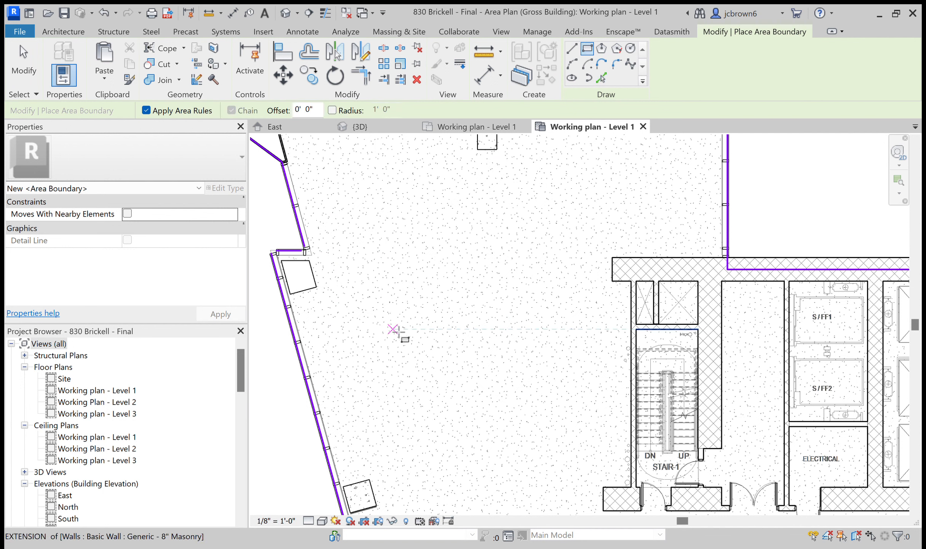
click(373, 216)
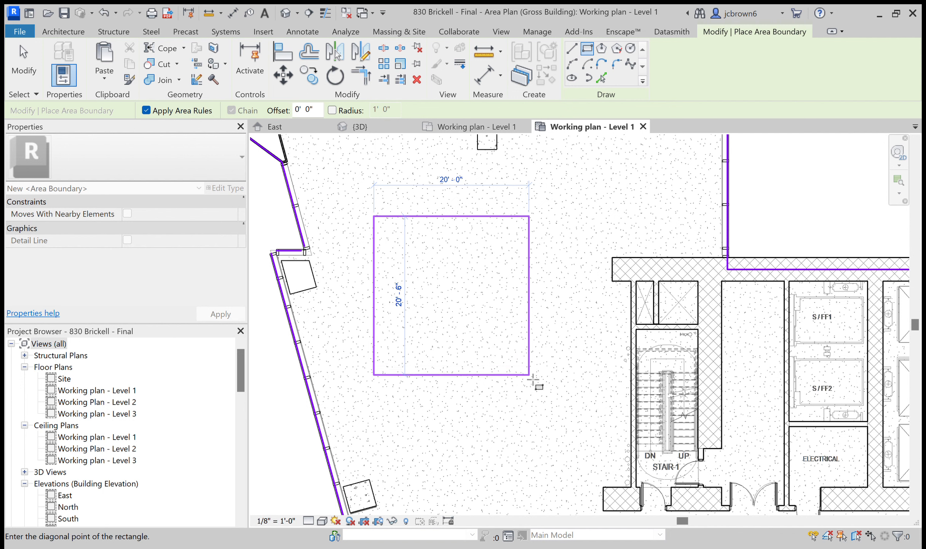
click(533, 378)
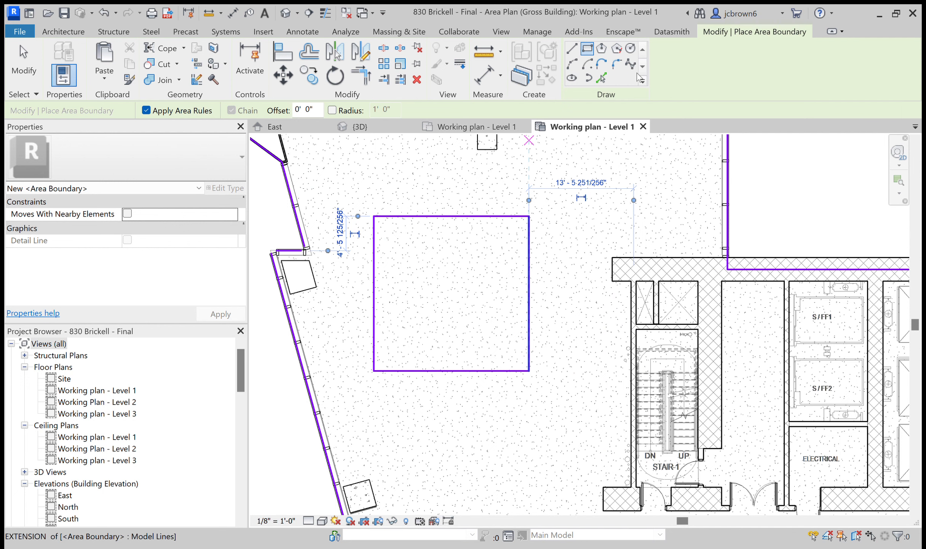
key(Escape)
key(Escape)
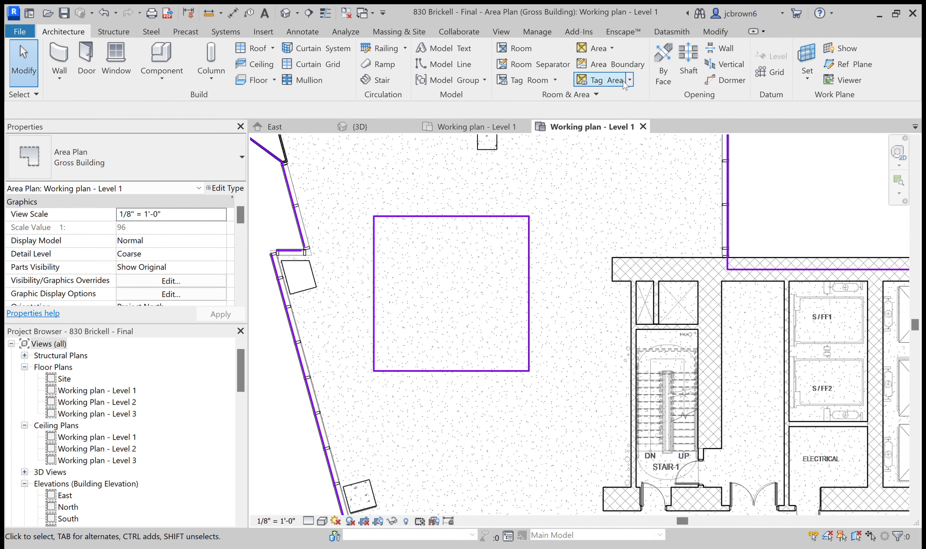
Try to place an area tag inside the square area boundary west of Stair 1.
click(598, 102)
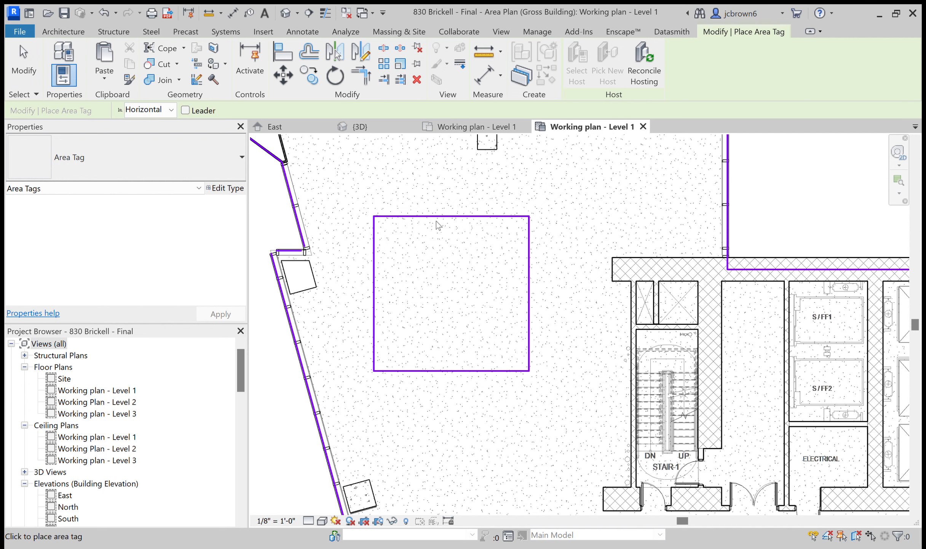
key(Escape)
key(Escape)
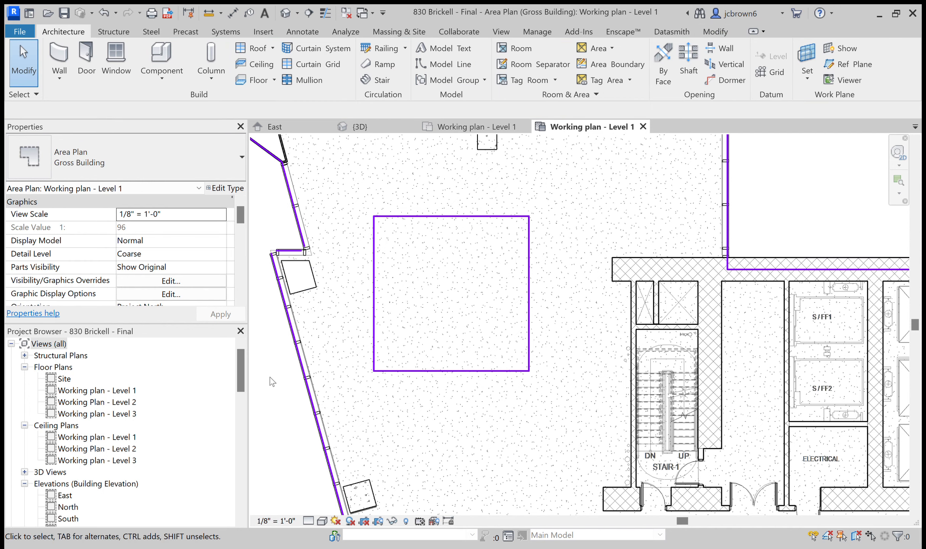
Duplicate the Working plan - Level 1 floor plan view.
scroll(277, 374, down, 2)
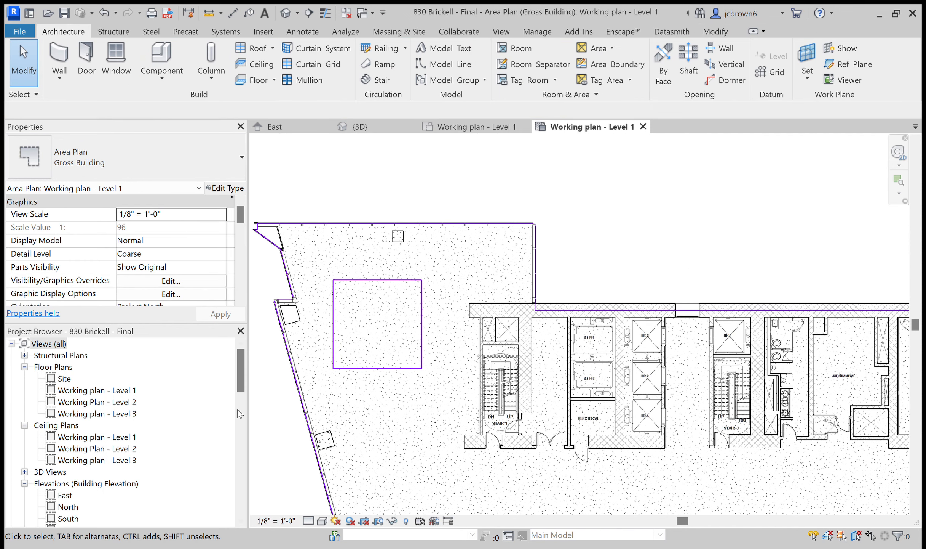
click(90, 392)
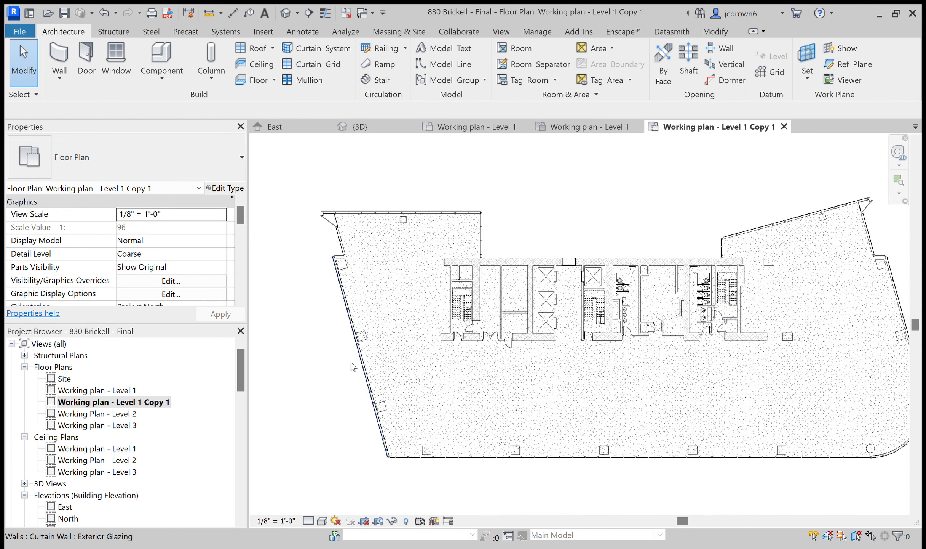
click(152, 400)
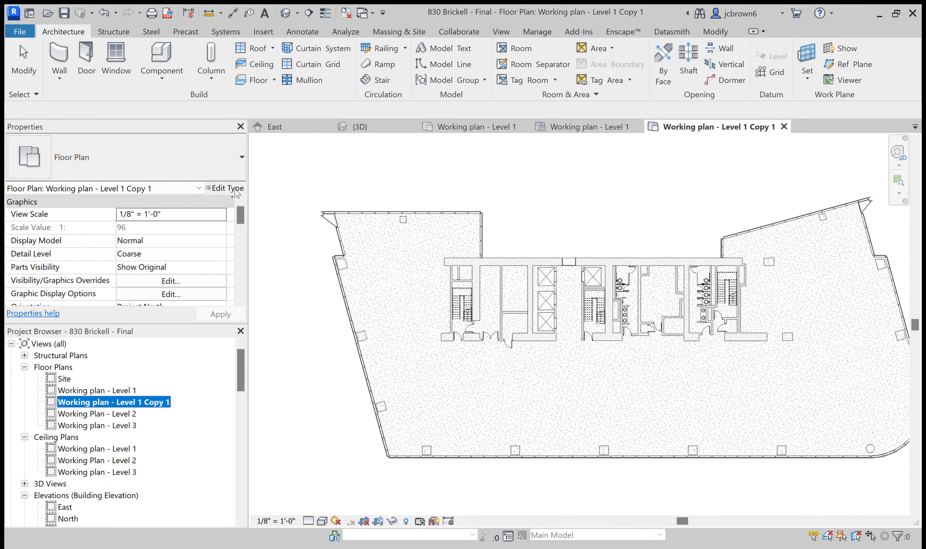
click(372, 198)
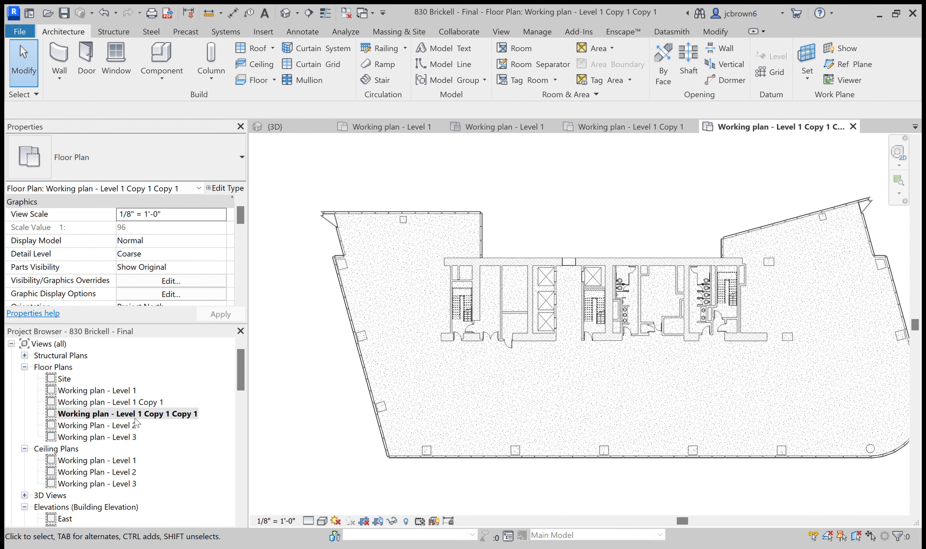
key(ctrl+z)
Rename the duplicated Level 1 floor plan view as Bubble Diagrams.
click(128, 403)
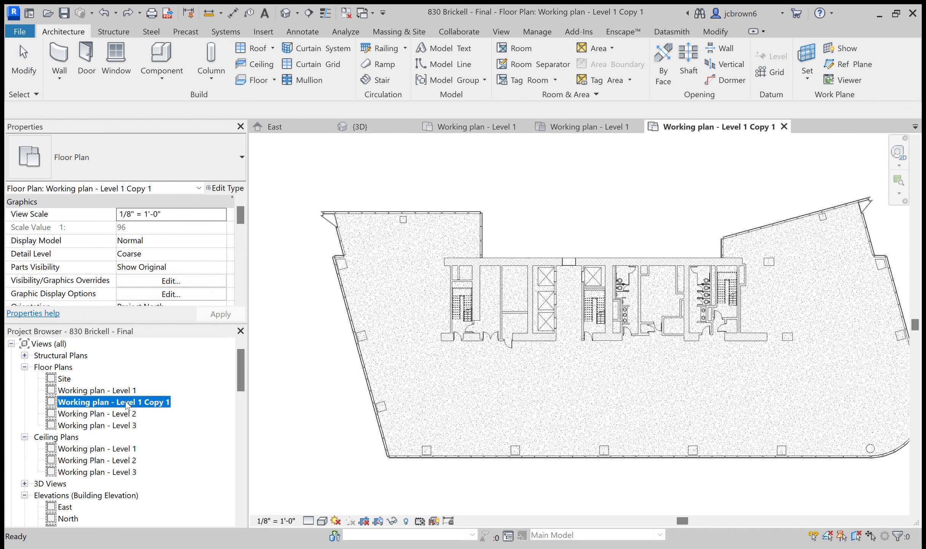
key(F2)
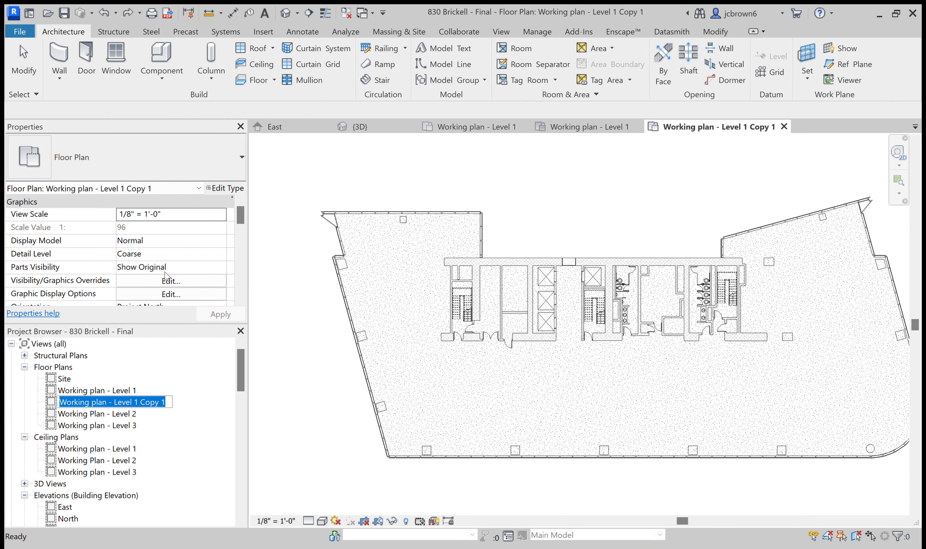
text(Bubble D)
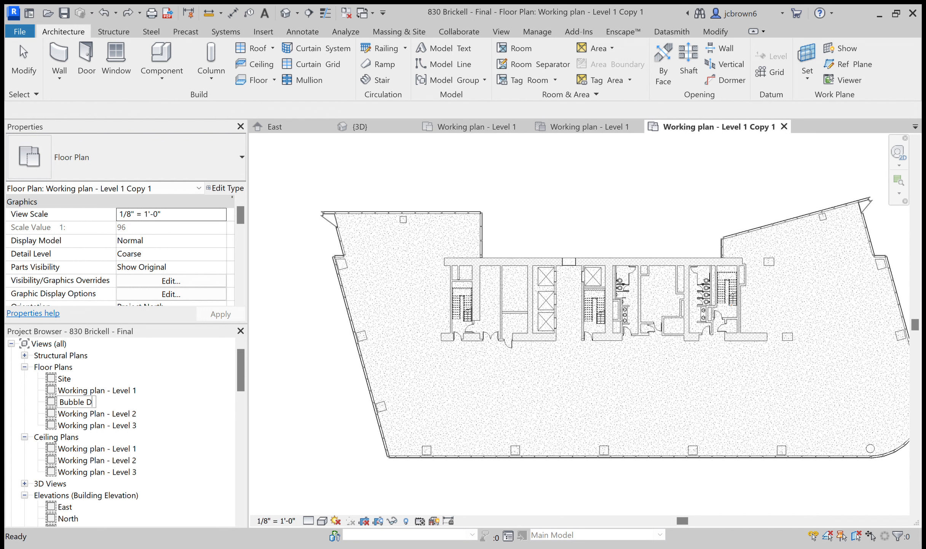
text(iagrams)
key(Return)
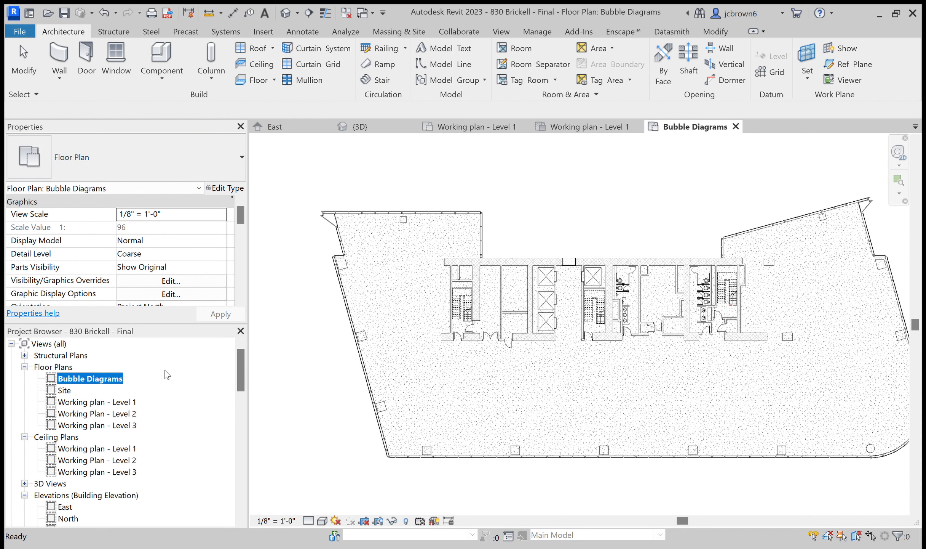
Add the prefix "Level 1 -" to the Bubble Diagrams floor plan's name.
click(115, 378)
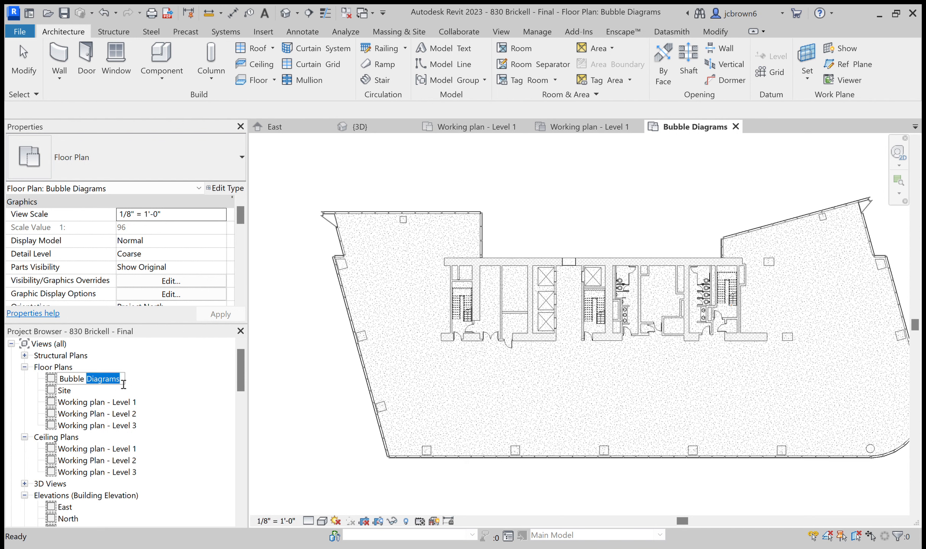
click(125, 380)
key(Home)
text(Lev)
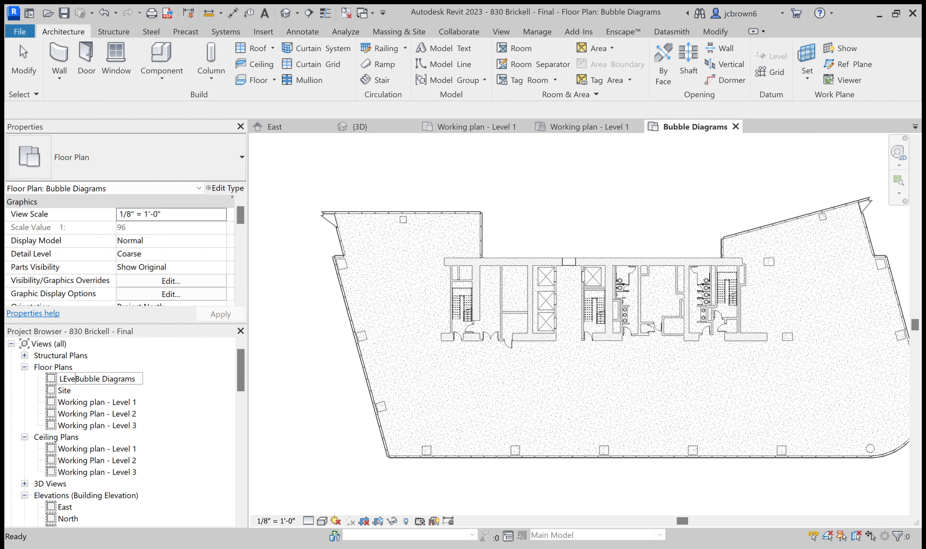
text(el 1 -)
click(179, 394)
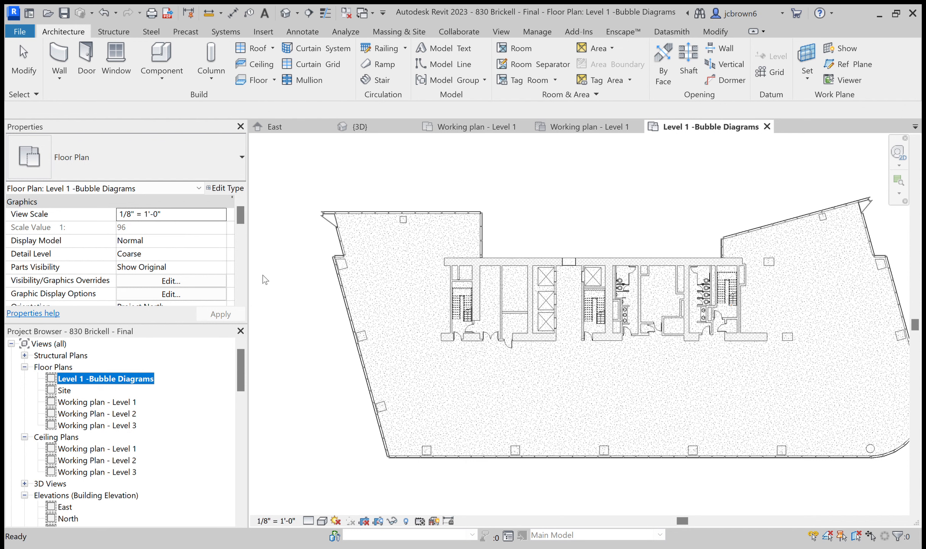
Create a Rentable area plan of Working plan - Level 1 with area boundary lines along the exterior walls.
click(592, 49)
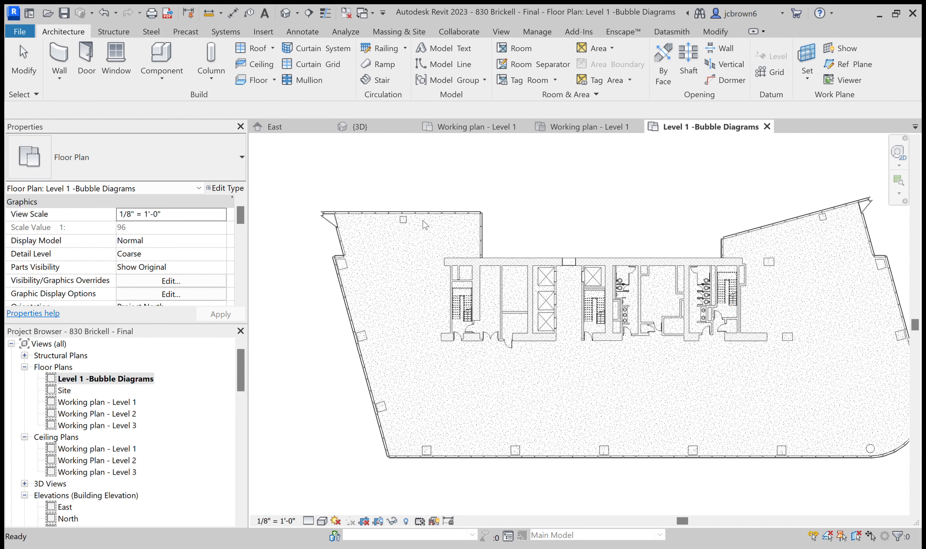
click(602, 47)
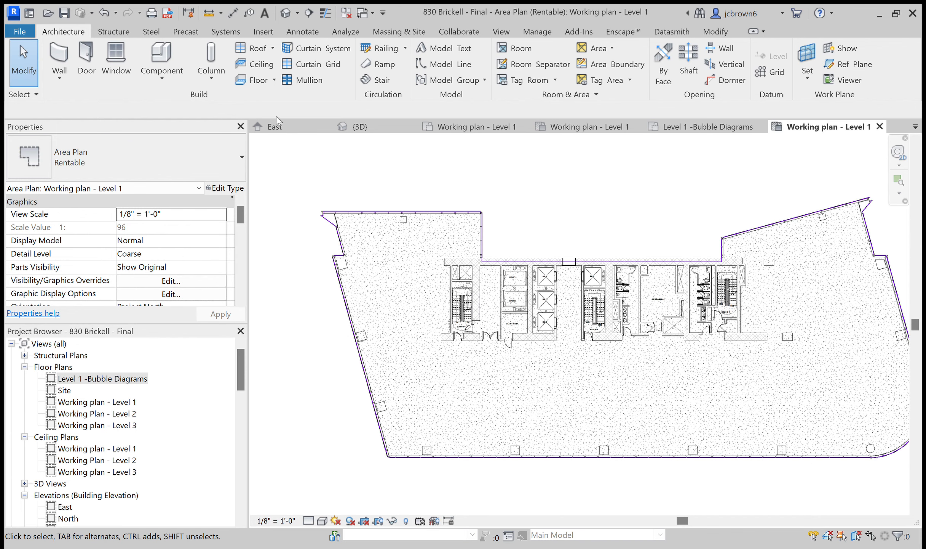
Draw a rectangular area boundary of about 19' 10 1/2" by 20' 9 3/4" in the open floor northwest of Stair 1.
click(609, 65)
click(588, 49)
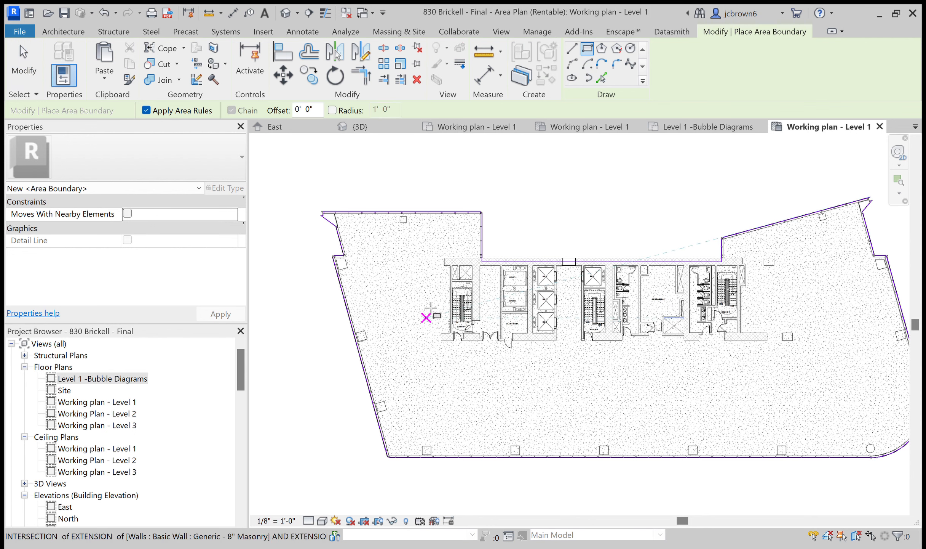
scroll(368, 253, up, 3)
click(355, 229)
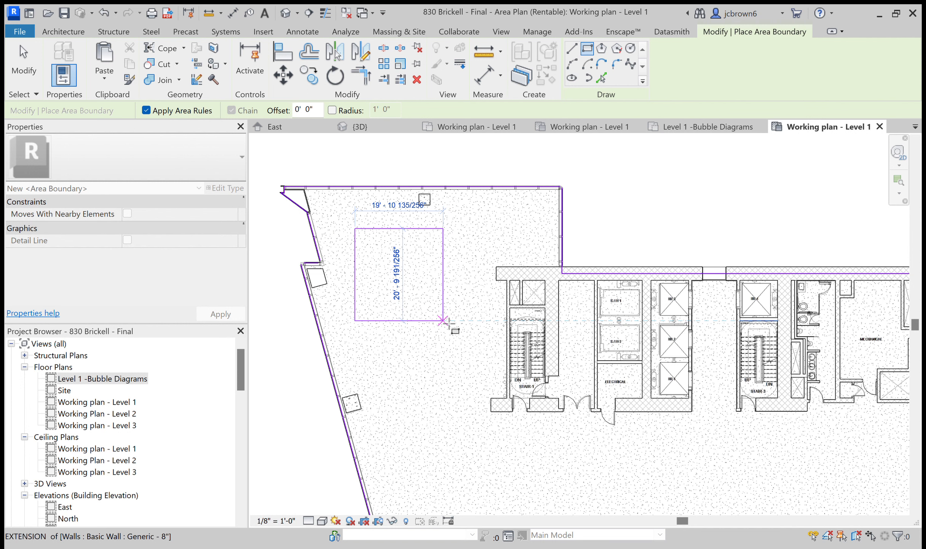
click(443, 321)
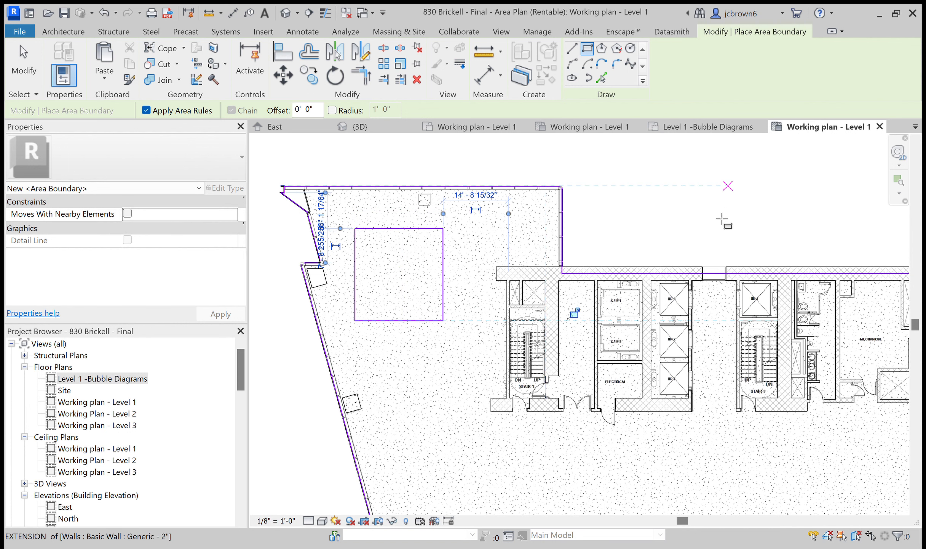
key(Escape)
key(Escape)
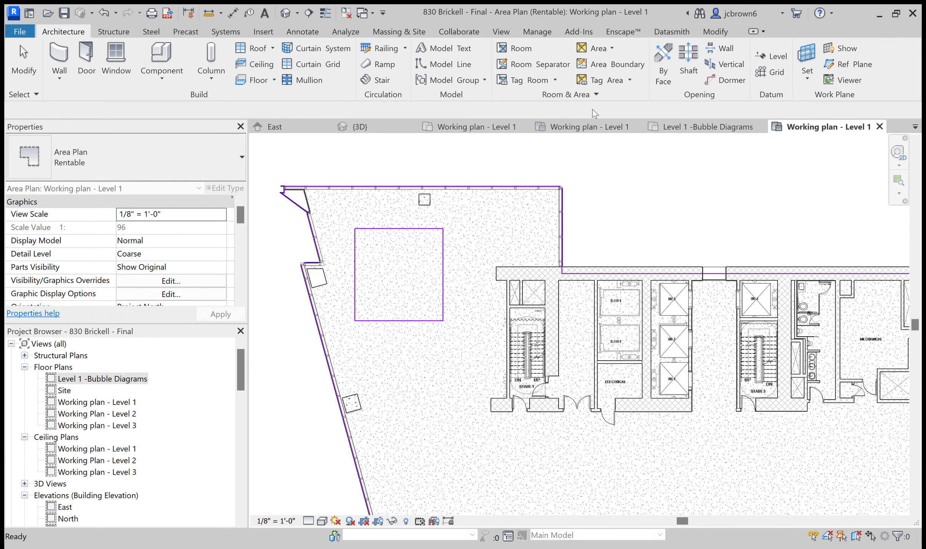
Try to place an area tag inside the rectangular area boundary in the Rentable area plan.
click(630, 81)
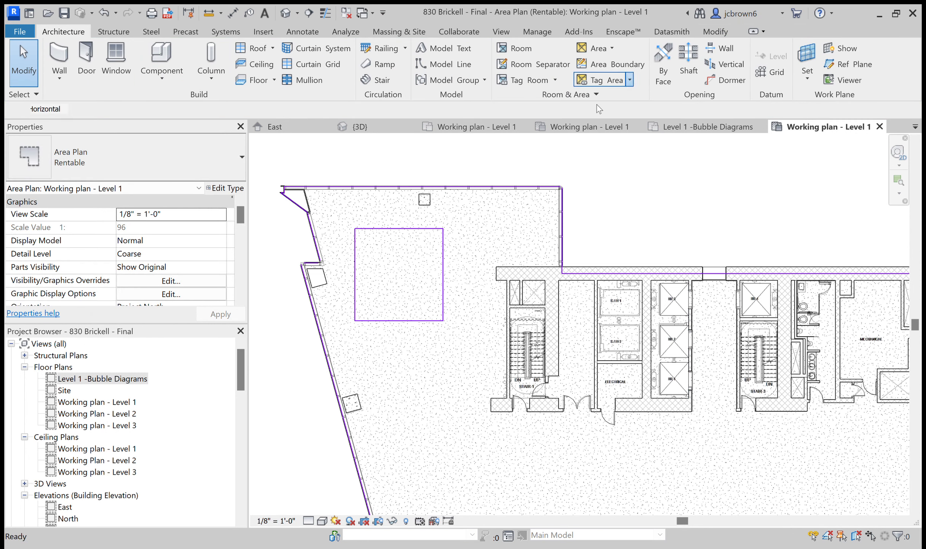
click(598, 105)
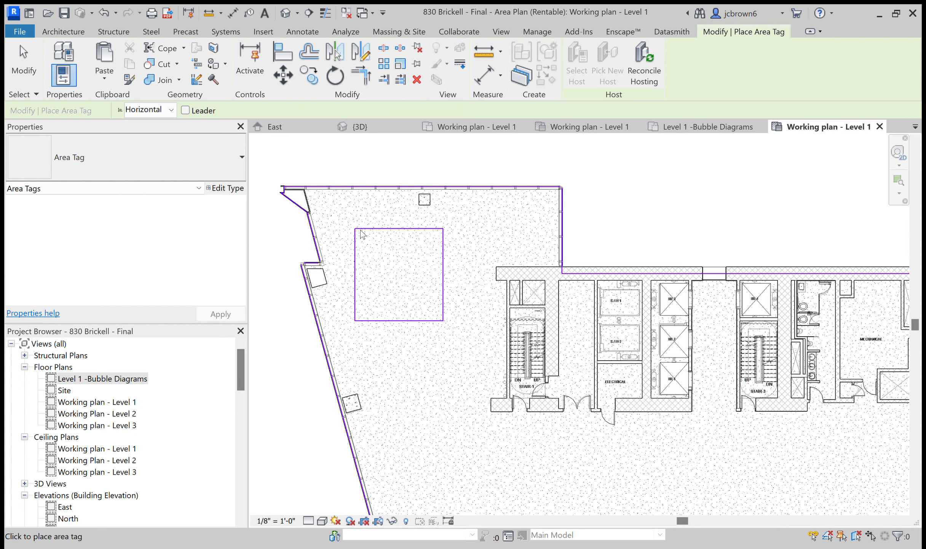
click(221, 189)
key(Escape)
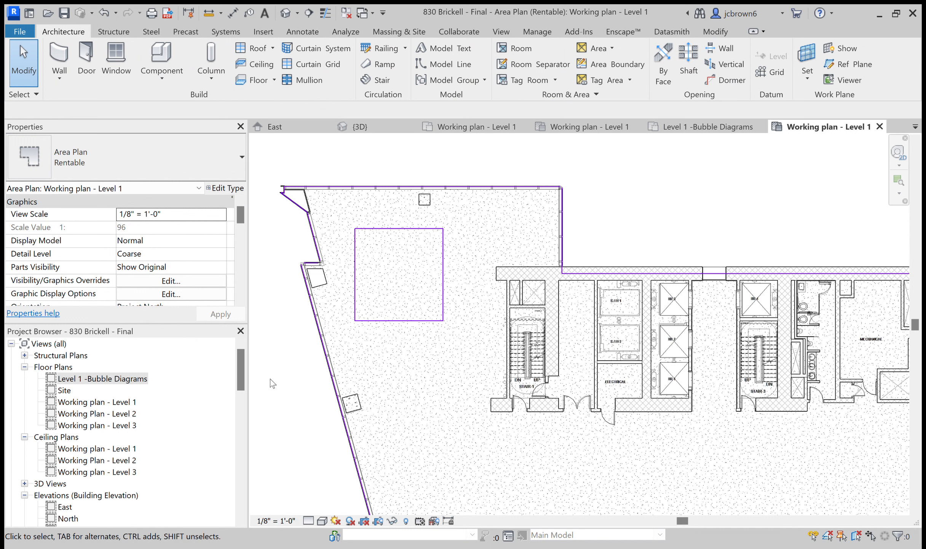
scroll(174, 265, down, 5)
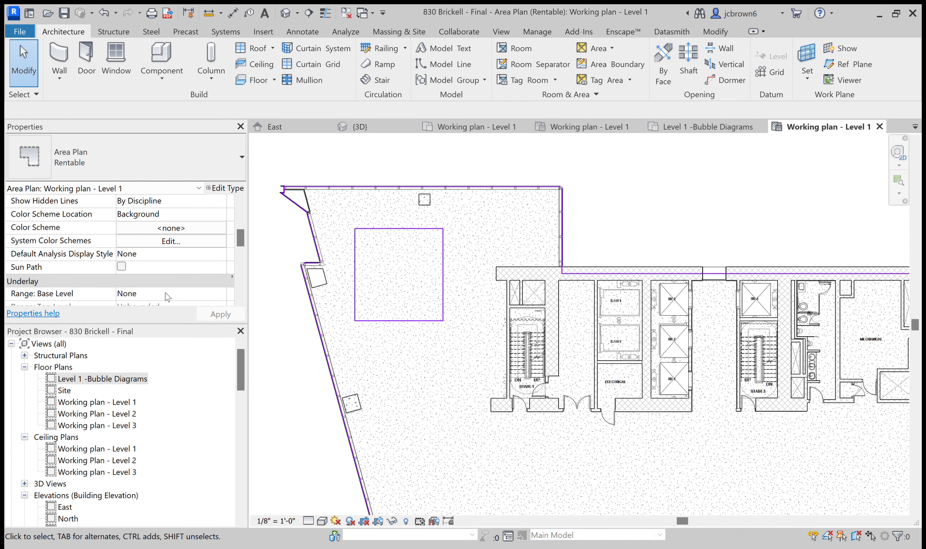
click(599, 81)
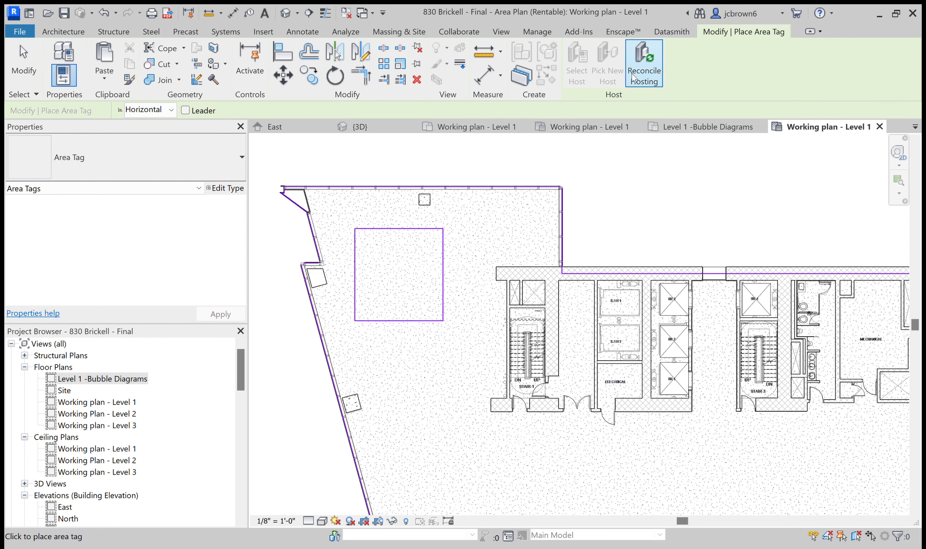
key(Escape)
key(Escape)
click(371, 229)
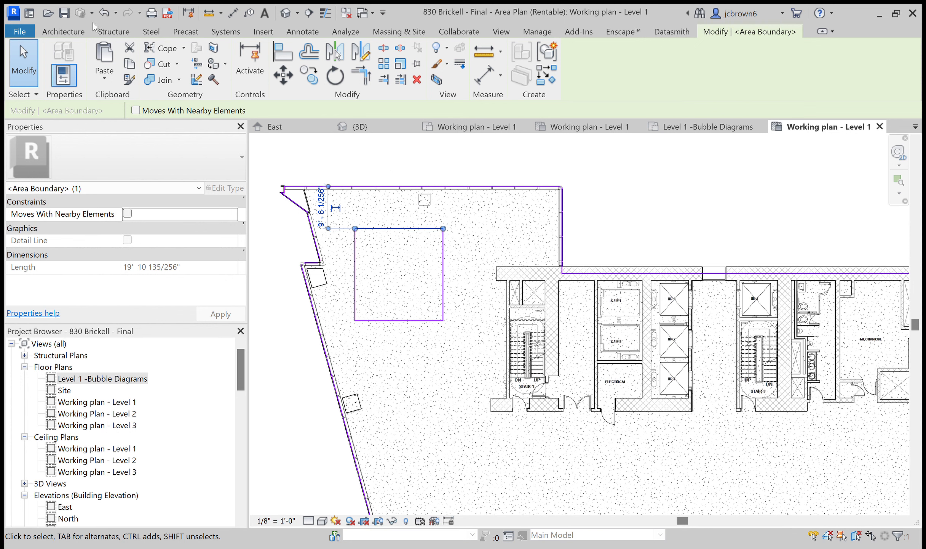
key(Escape)
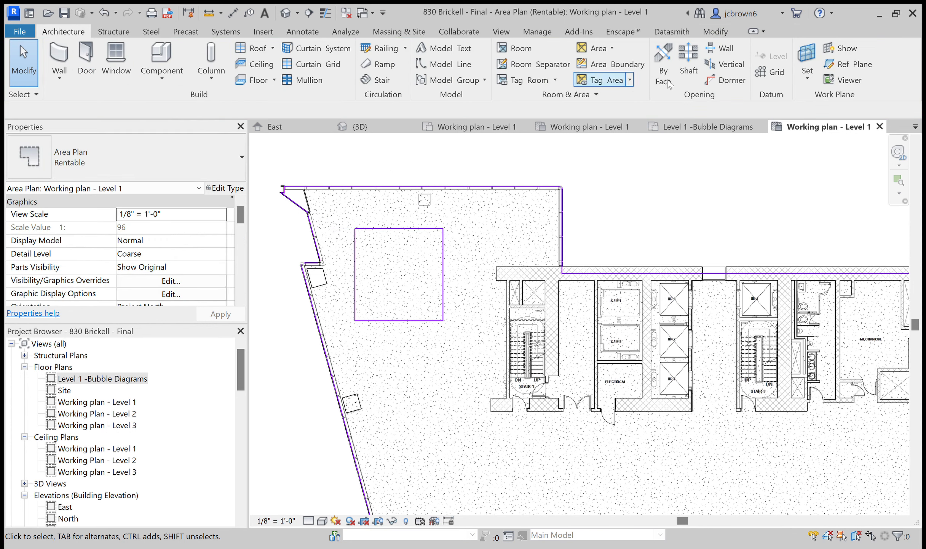
click(630, 80)
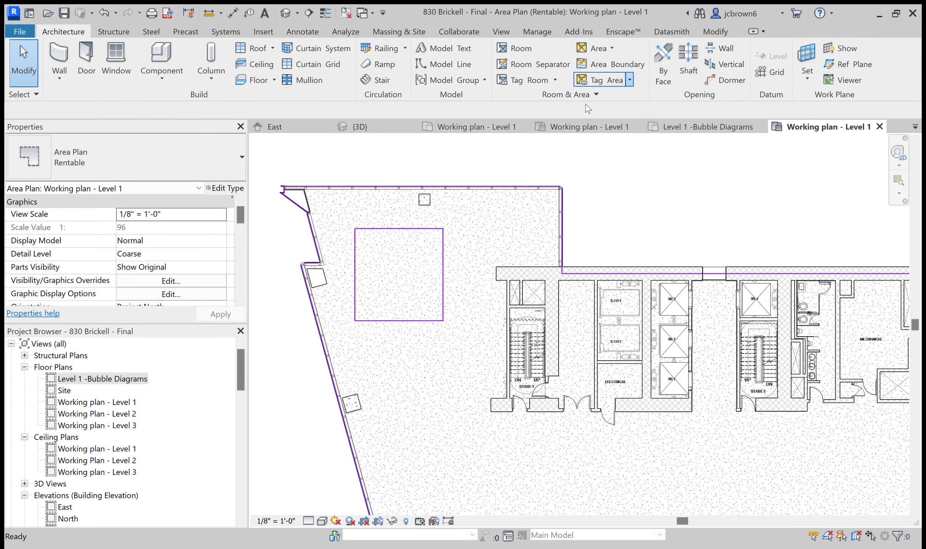
key(Escape)
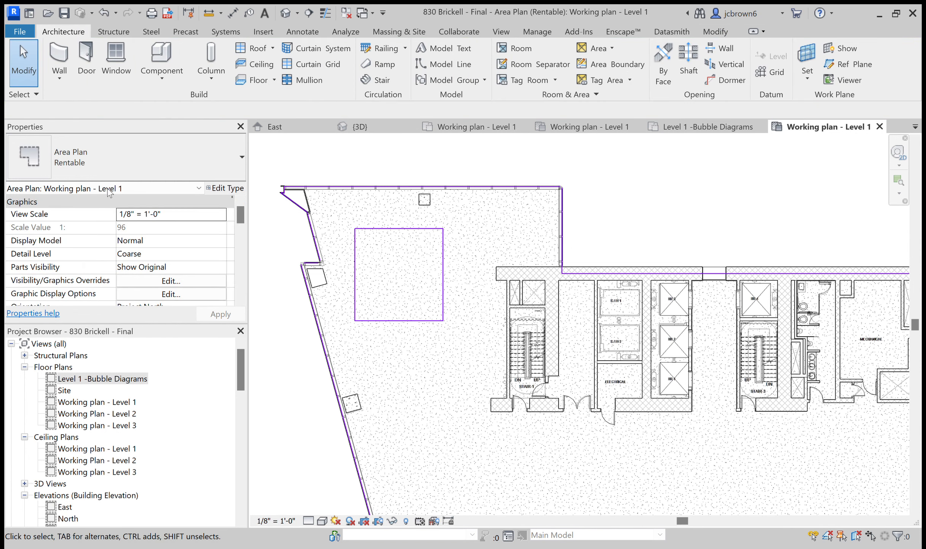
Open the color scheme settings of the Level 1 -Bubble Diagrams floor plan.
click(77, 378)
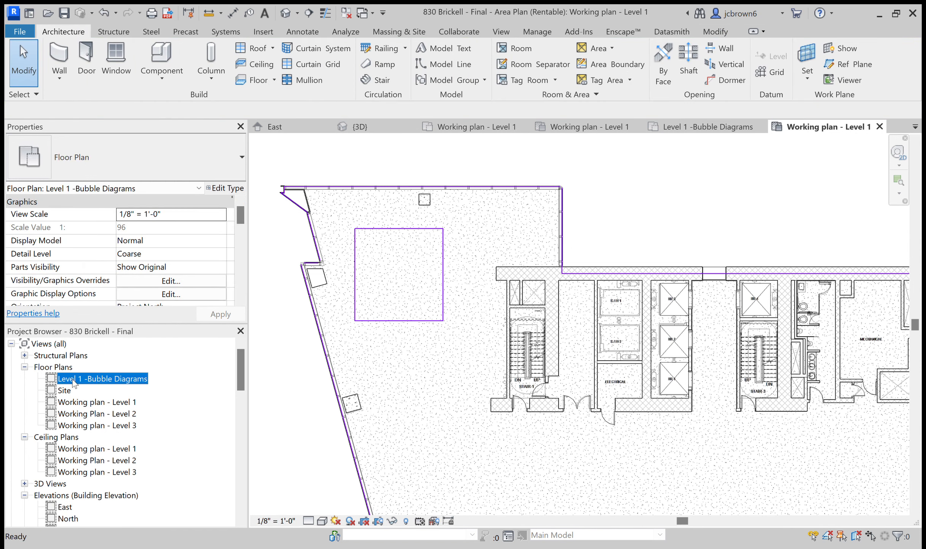
scroll(160, 252, down, 3)
scroll(160, 252, down, 3)
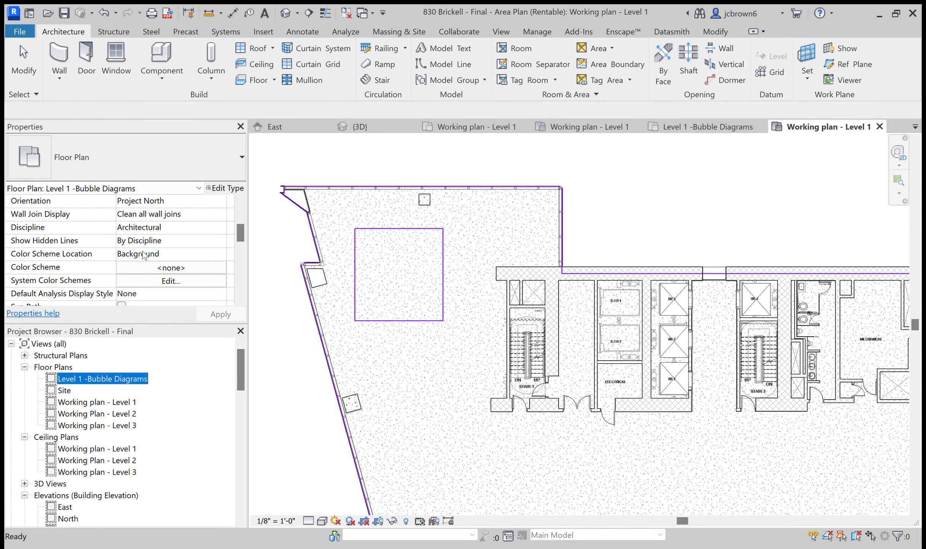
click(152, 267)
click(152, 267)
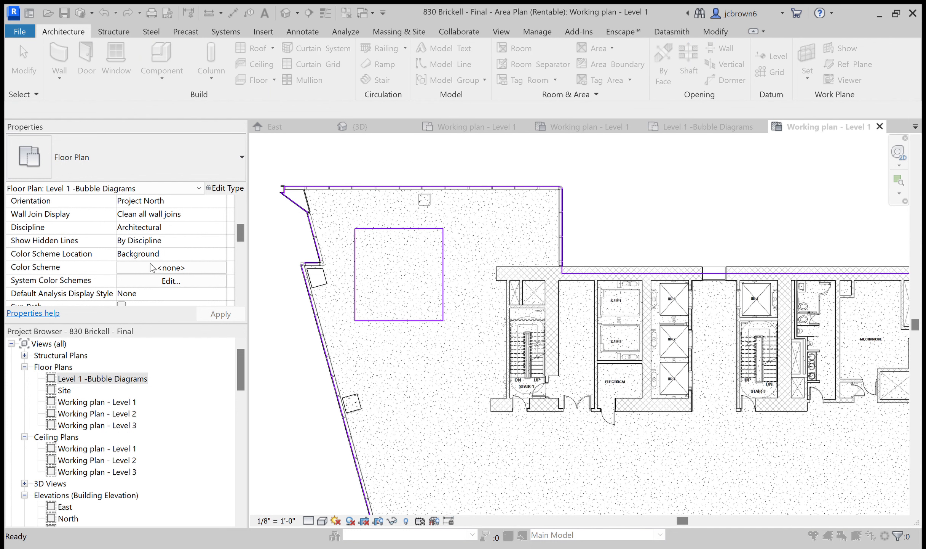
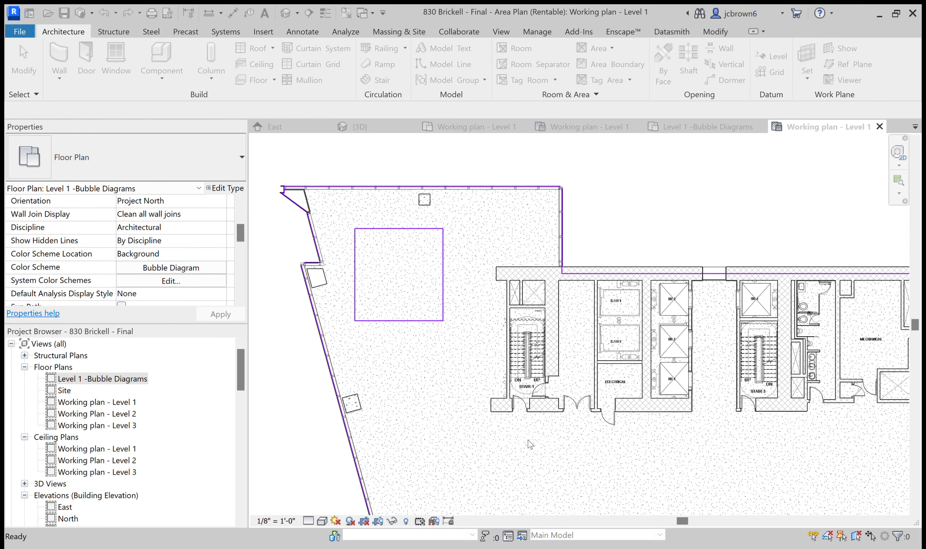
Try to tag the area inside the rectangular boundary in the Rentable area plan of Level 1.
click(397, 257)
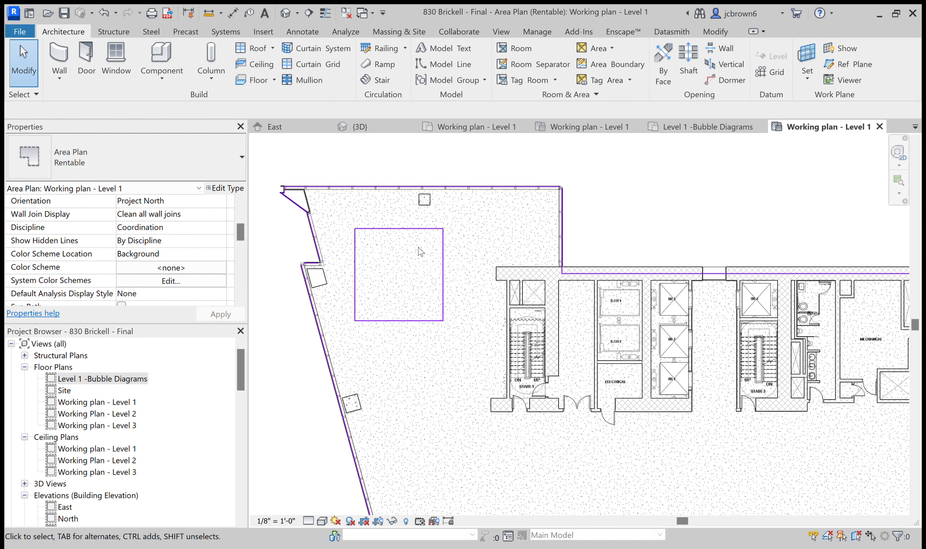
click(429, 233)
click(444, 261)
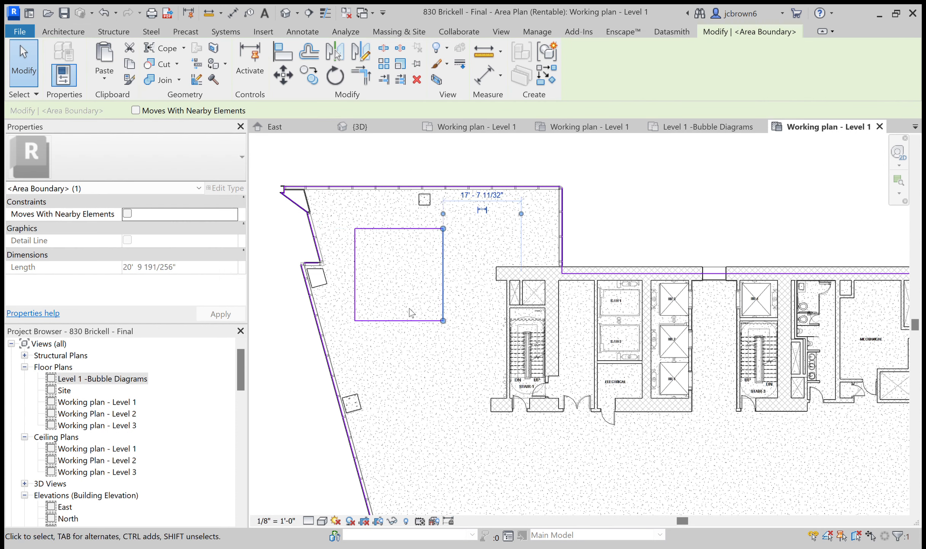
click(628, 182)
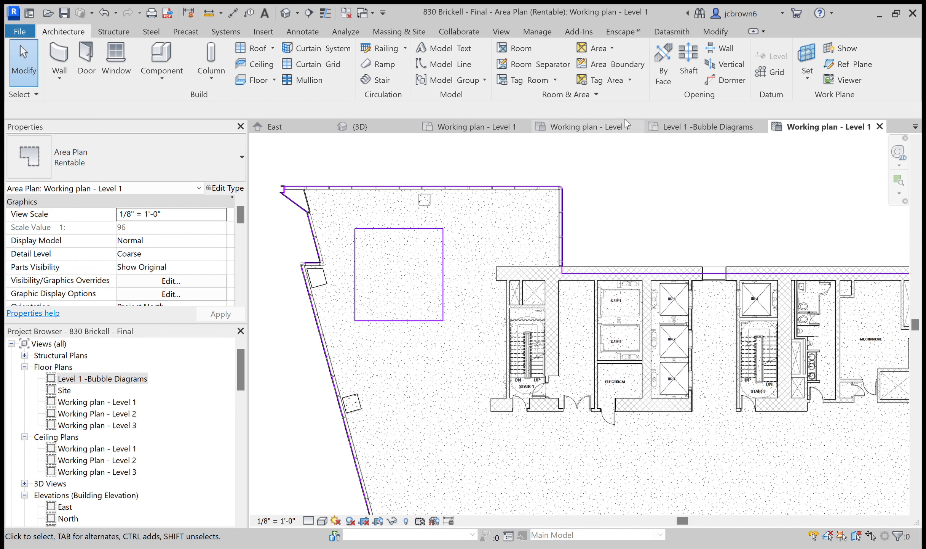
click(625, 80)
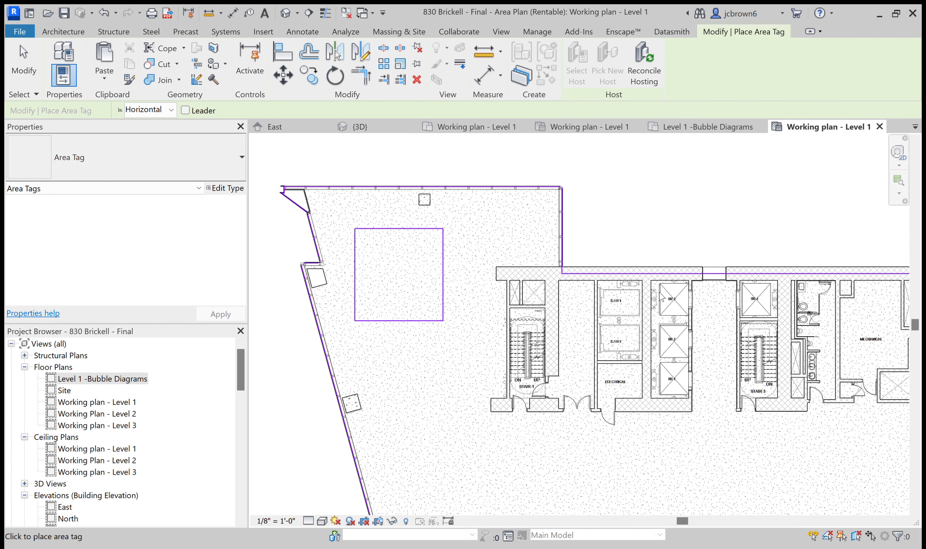
scroll(663, 297, down, 5)
scroll(585, 300, down, 1)
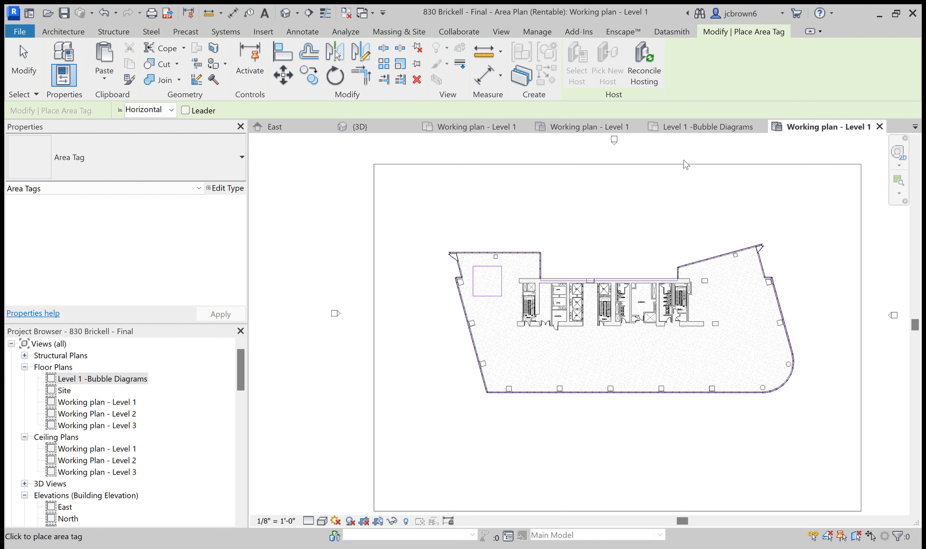
Compare the Level 1 -Bubble Diagrams floor plan with the Rentable area plan.
click(724, 130)
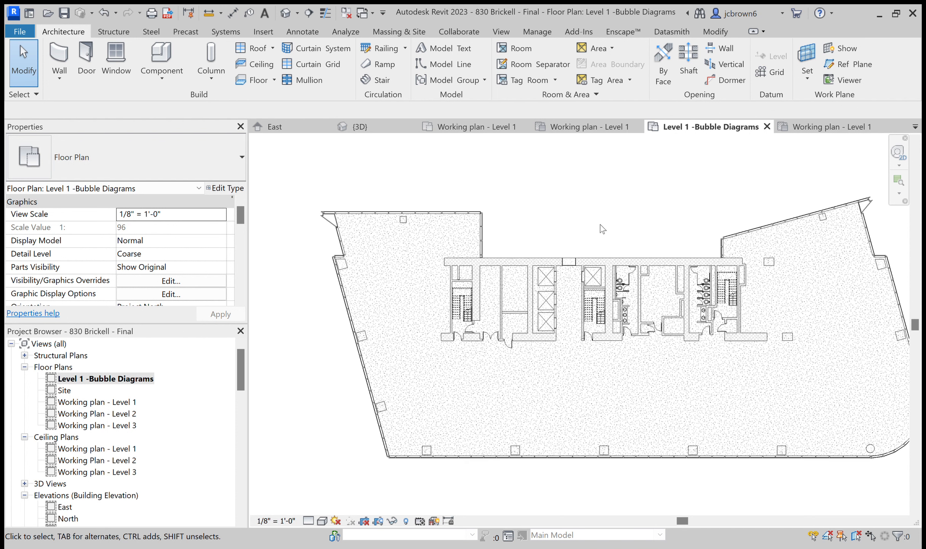
click(598, 48)
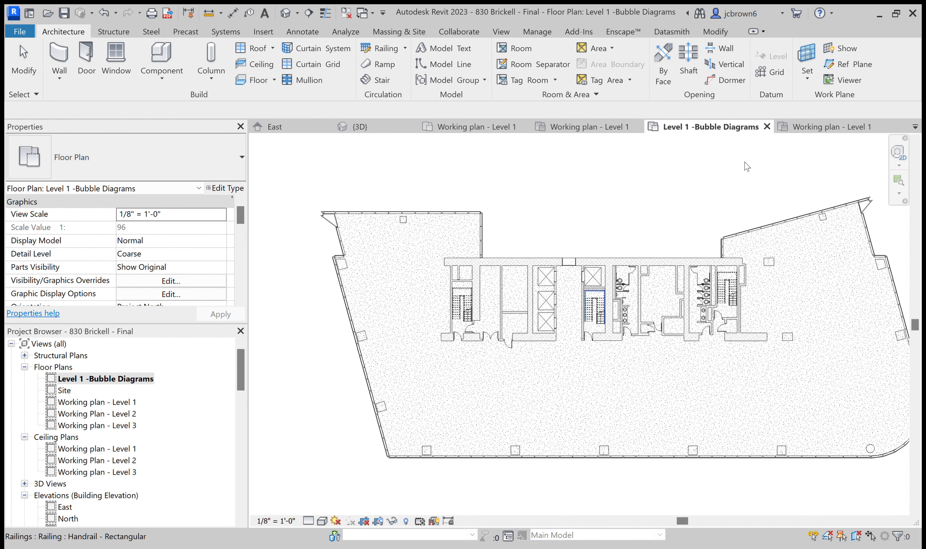
click(106, 379)
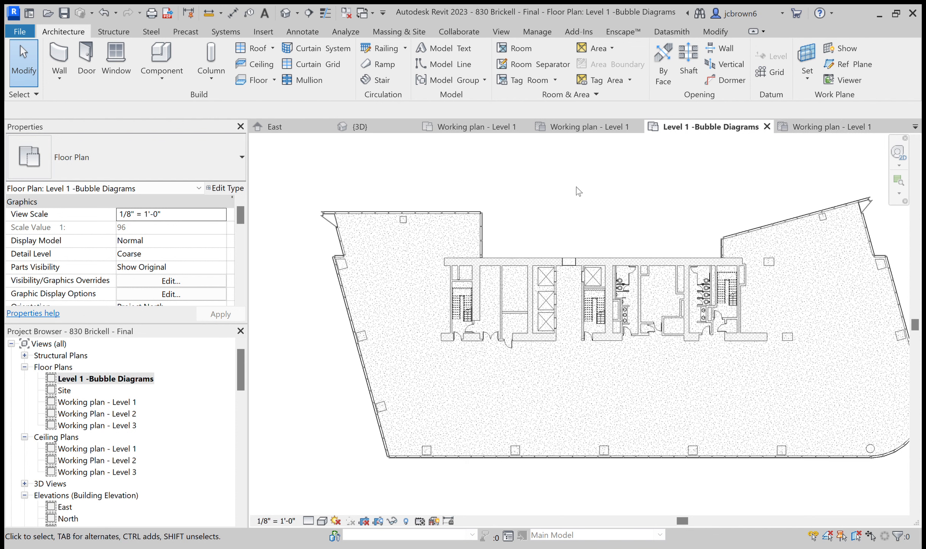
click(851, 129)
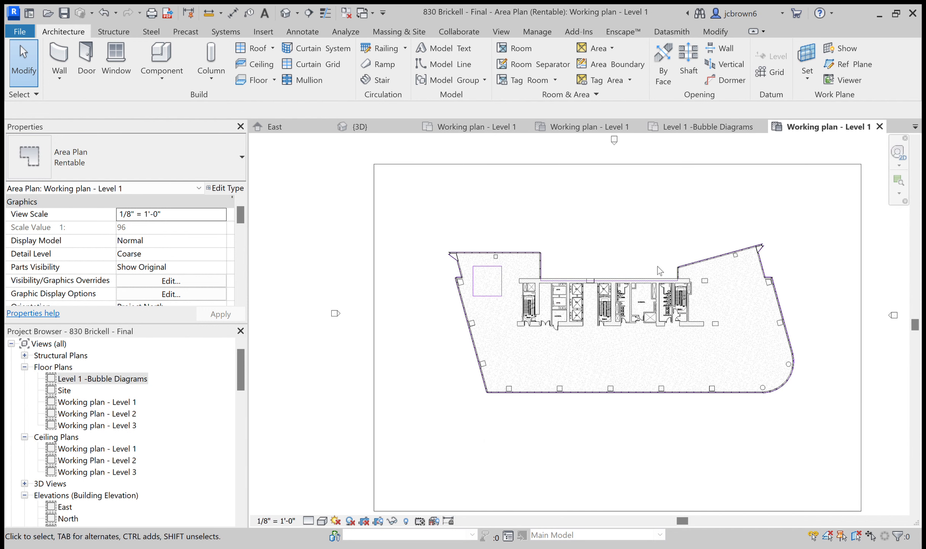
Check the Rentable area plan's graphic display options and visibility/graphics overrides.
click(153, 295)
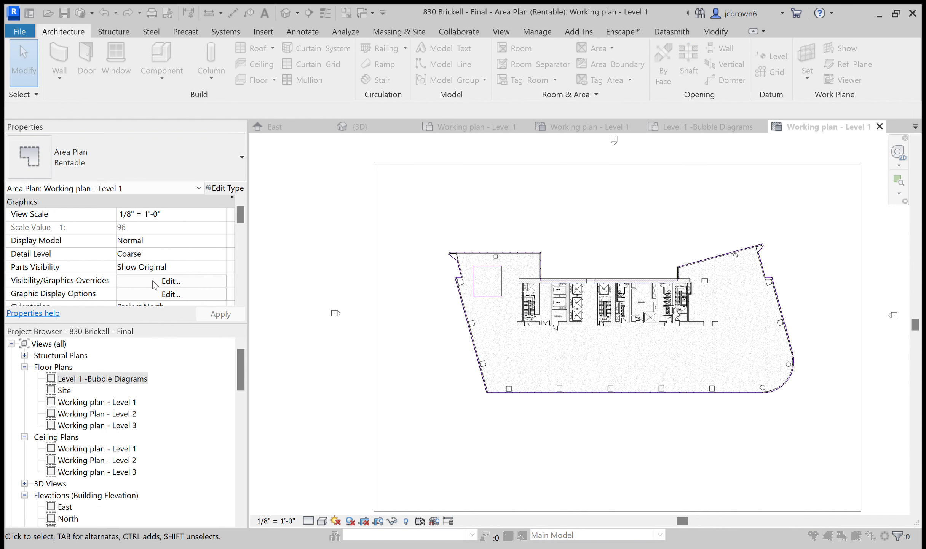
click(459, 378)
click(131, 282)
click(522, 462)
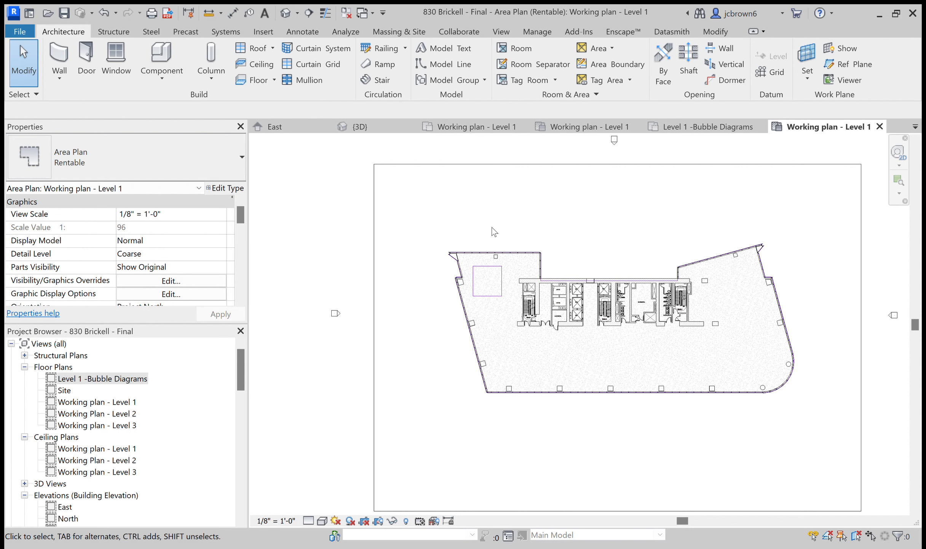
Try the Area Boundary and Tag Area commands on the rectangular boundary in the Rentable area plan.
click(619, 65)
scroll(483, 285, up, 2)
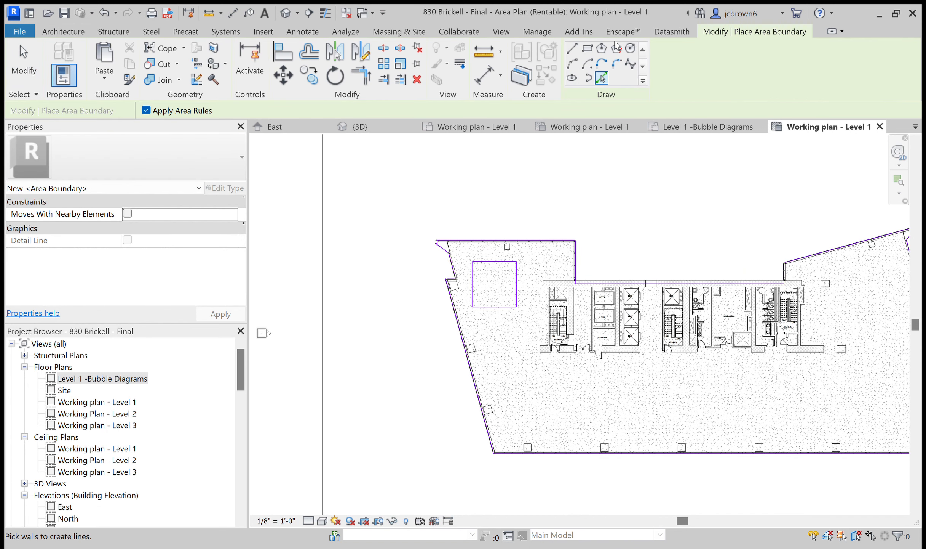
click(22, 79)
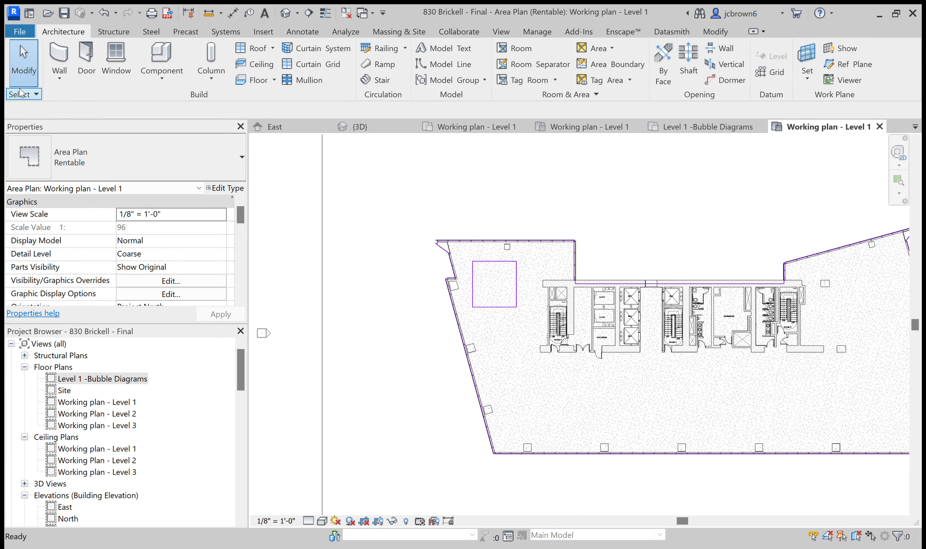
click(606, 74)
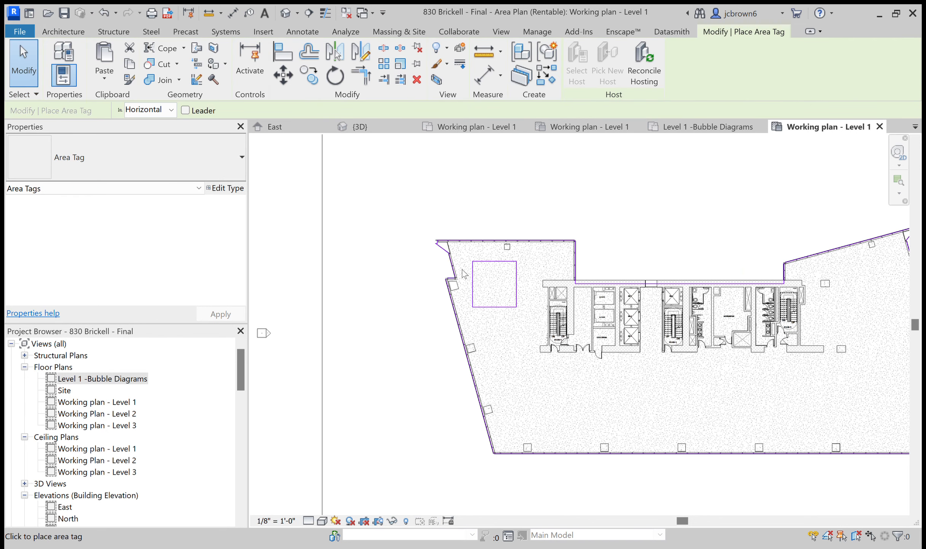
scroll(490, 275, up, 3)
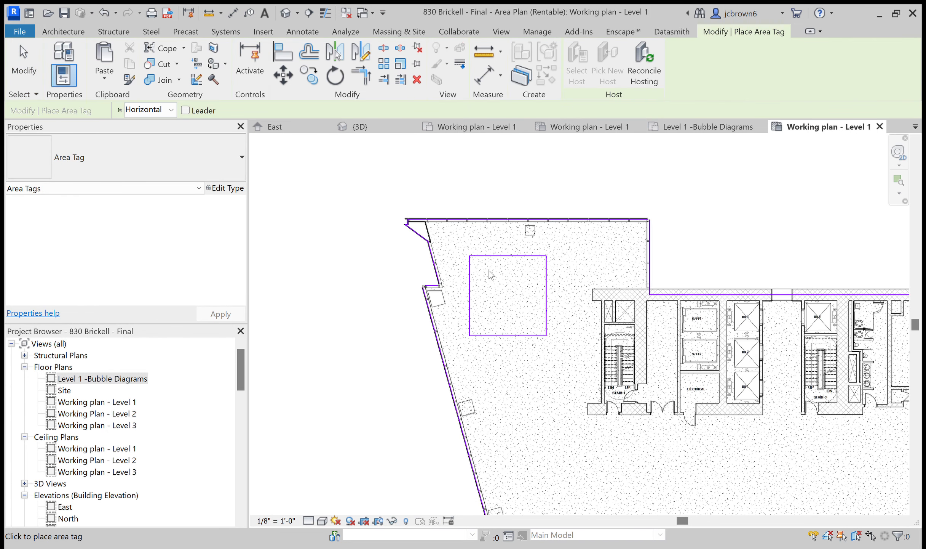
key(Escape)
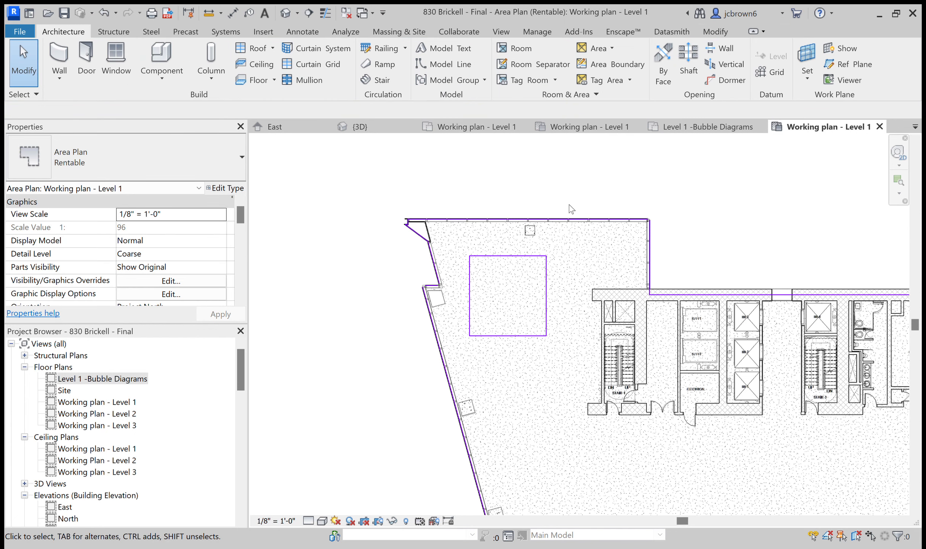
scroll(569, 204, down, 3)
middle_drag(638, 261, 525, 261)
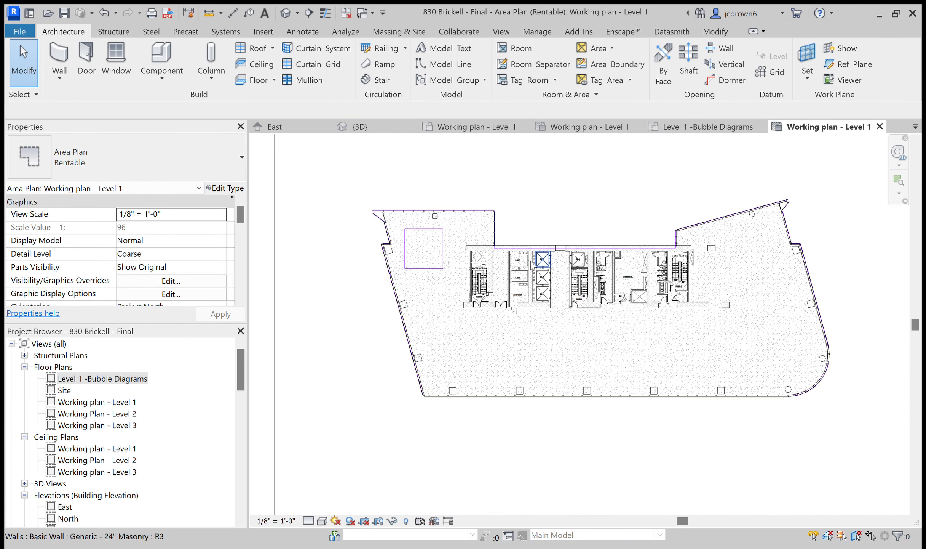
scroll(421, 243, up, 2)
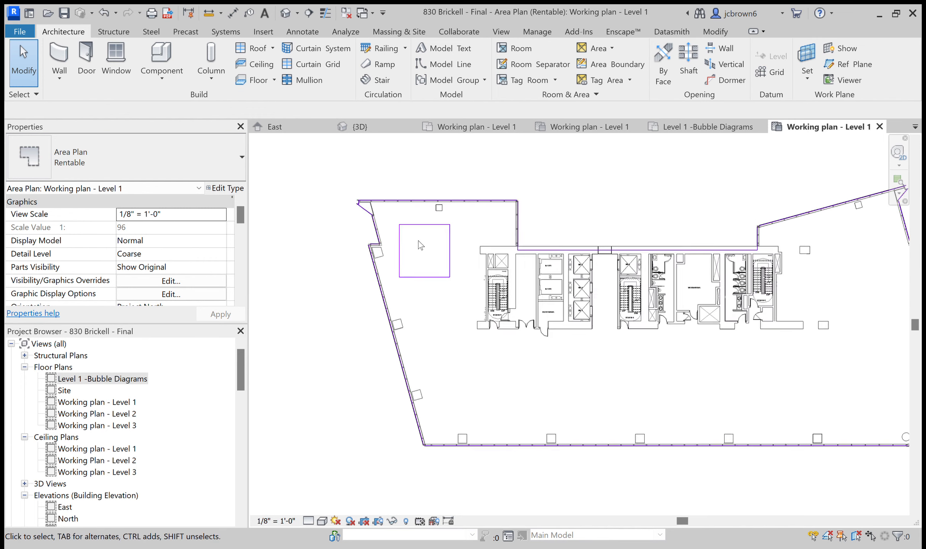
Delete the Level 1 -Bubble Diagrams floor plan and close the open Rentable and Gross Building area plans.
click(879, 126)
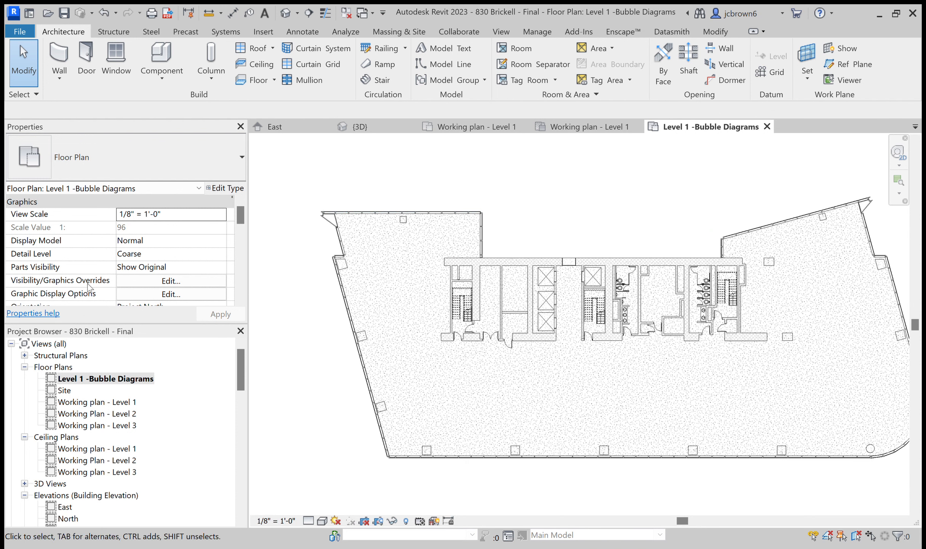
click(96, 379)
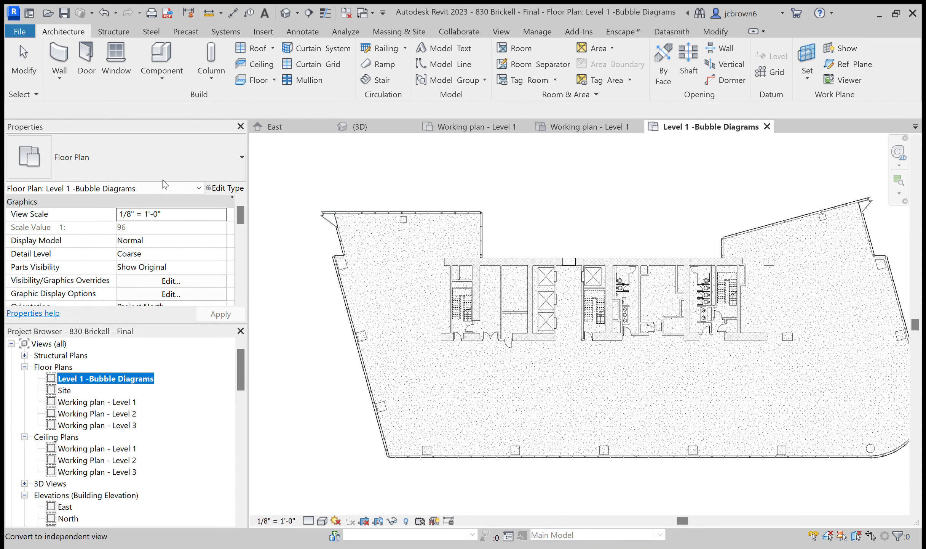
key(Delete)
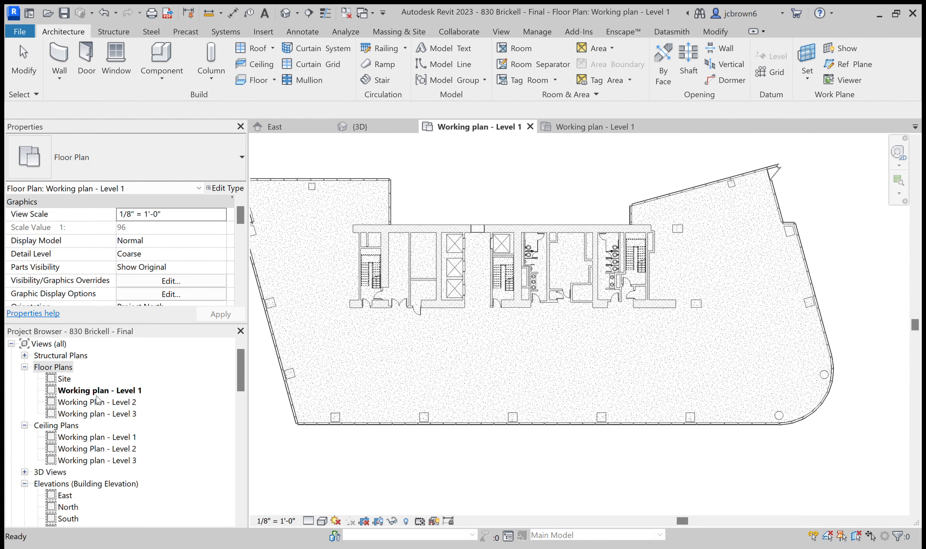
click(602, 125)
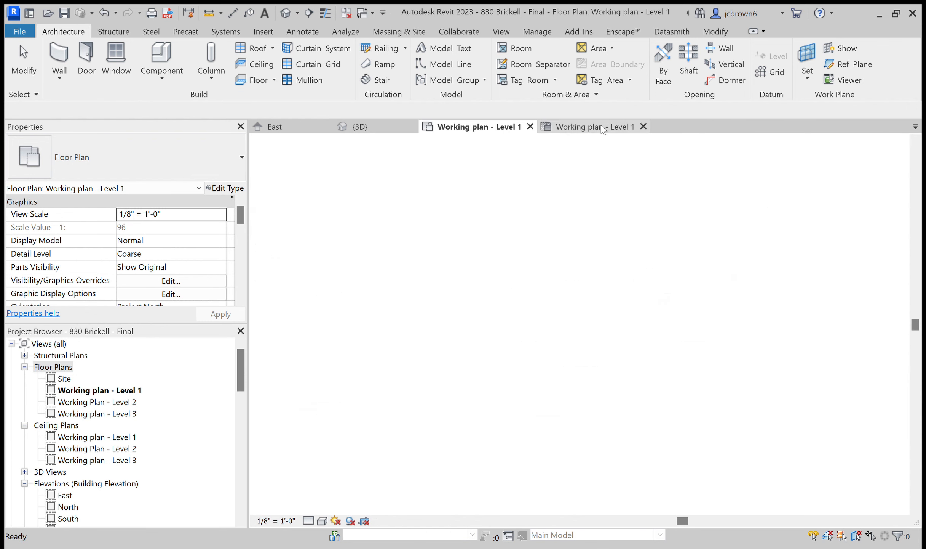
click(643, 127)
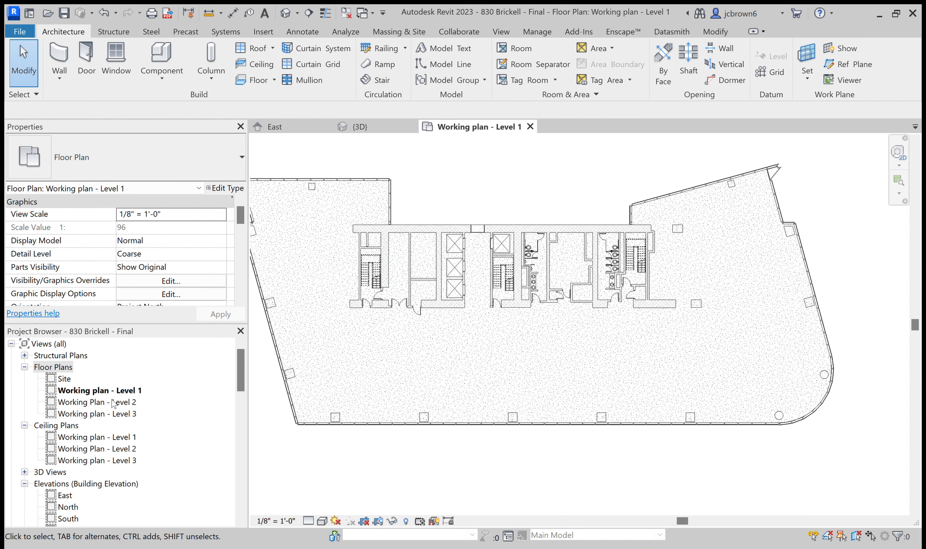
Duplicate the Working plan - Level 1 floor plan and rename the copy as Bubble Diagram.
click(106, 390)
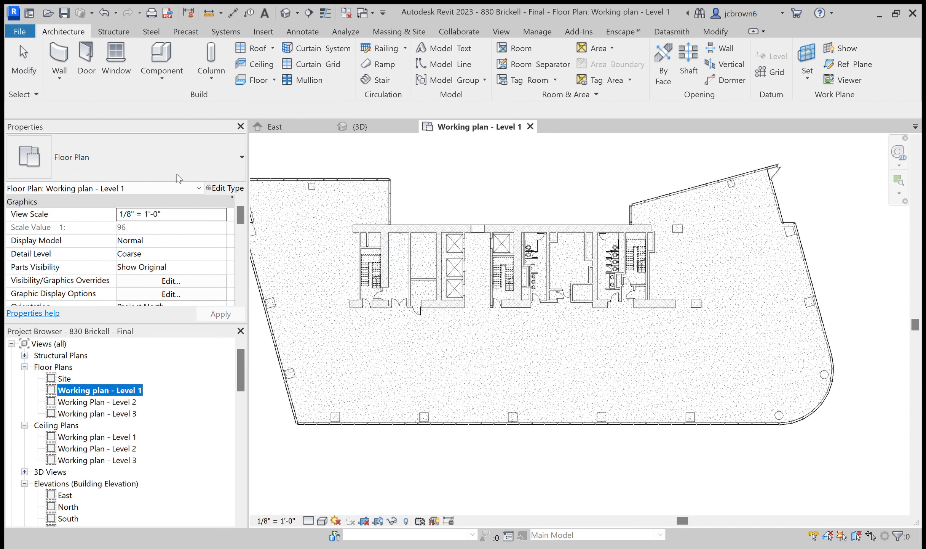
click(347, 186)
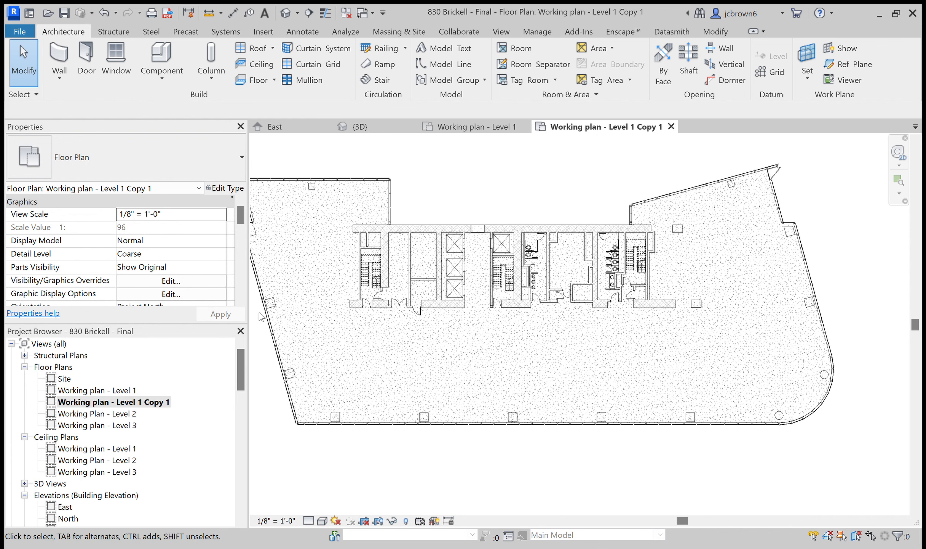
click(92, 403)
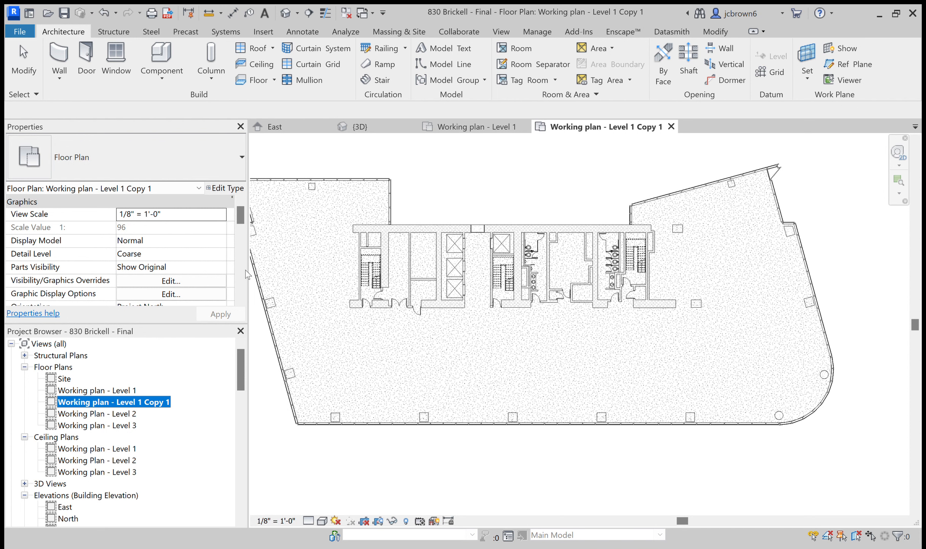
click(94, 403)
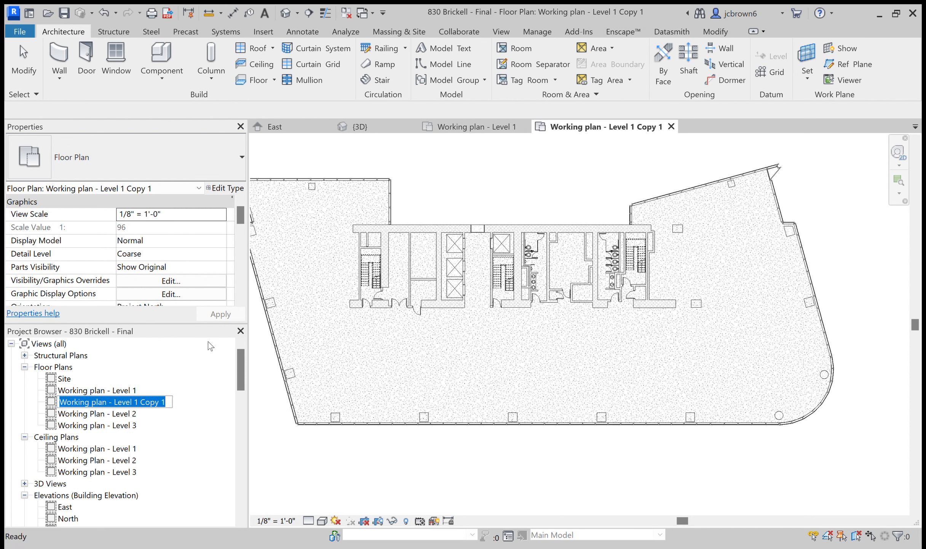
text(u)
text(Bubble Diagrm)
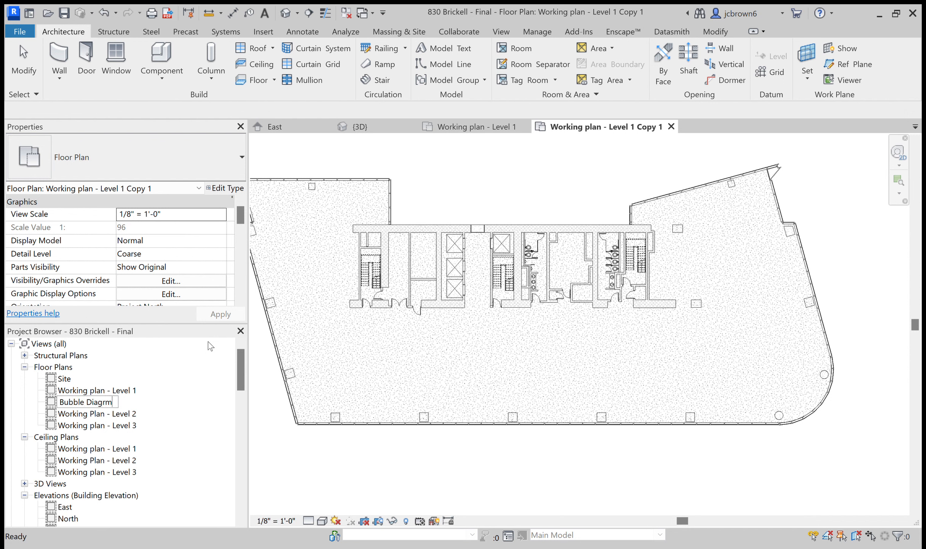
key(BackSpace)
text(am)
key(Return)
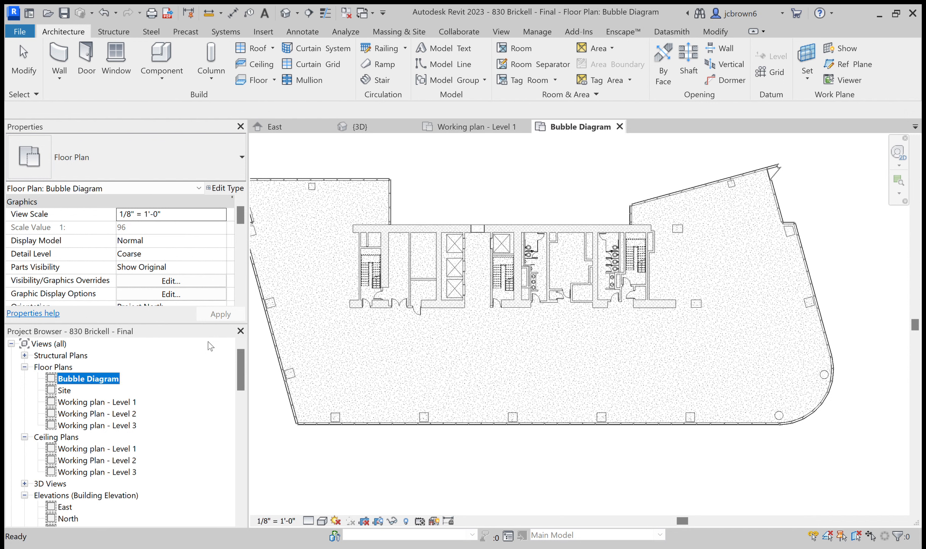
Create a new Gross Building area plan for Working plan - Level 1.
click(602, 50)
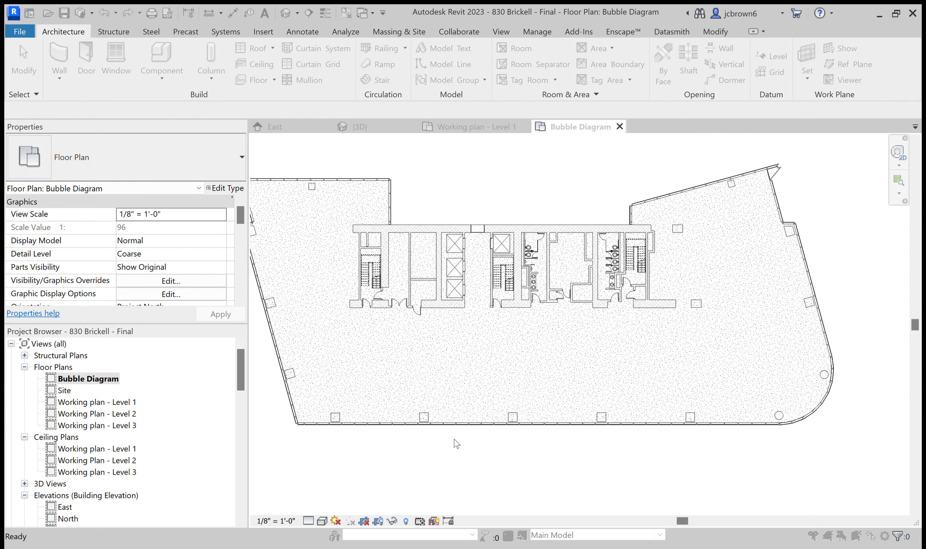
middle_drag(403, 345, 488, 378)
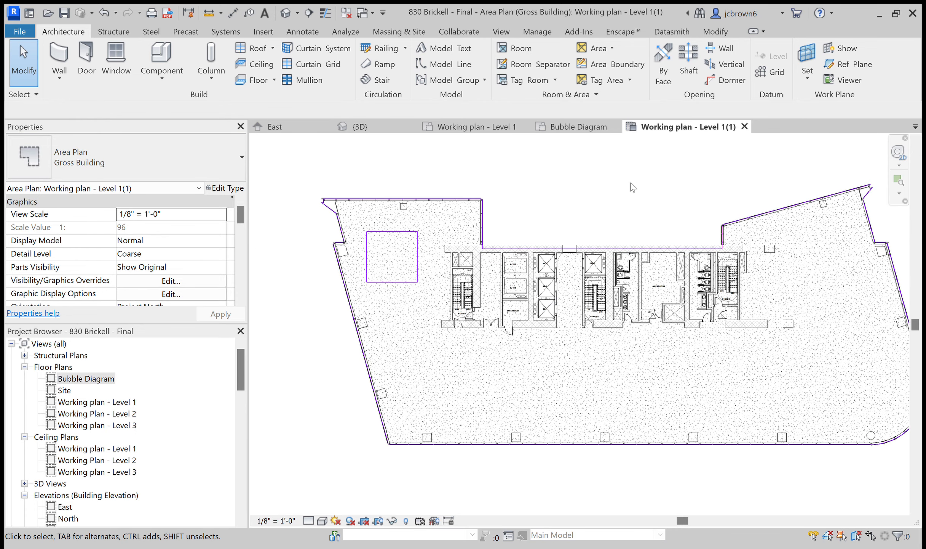
Try to tag the area inside the rectangular boundary in the new Gross Building area plan.
click(615, 84)
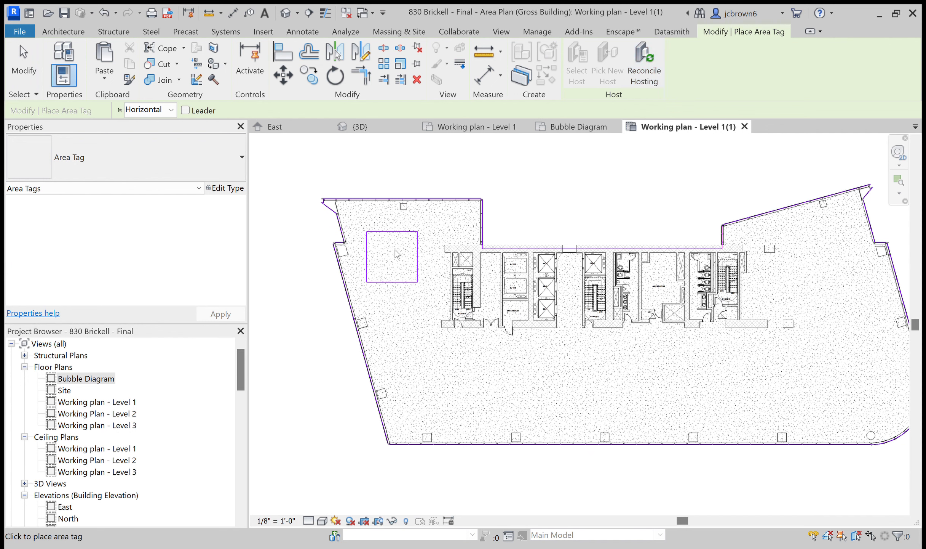
key(Escape)
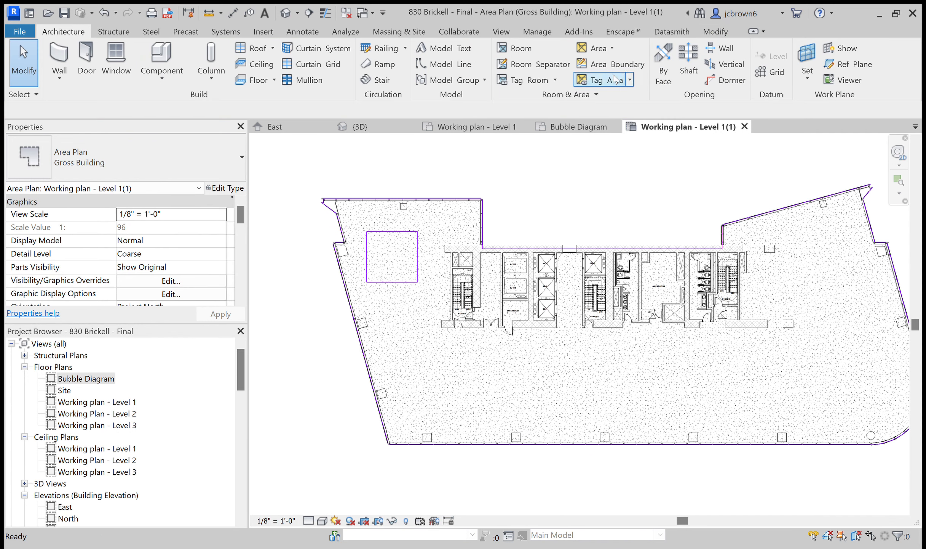
click(614, 79)
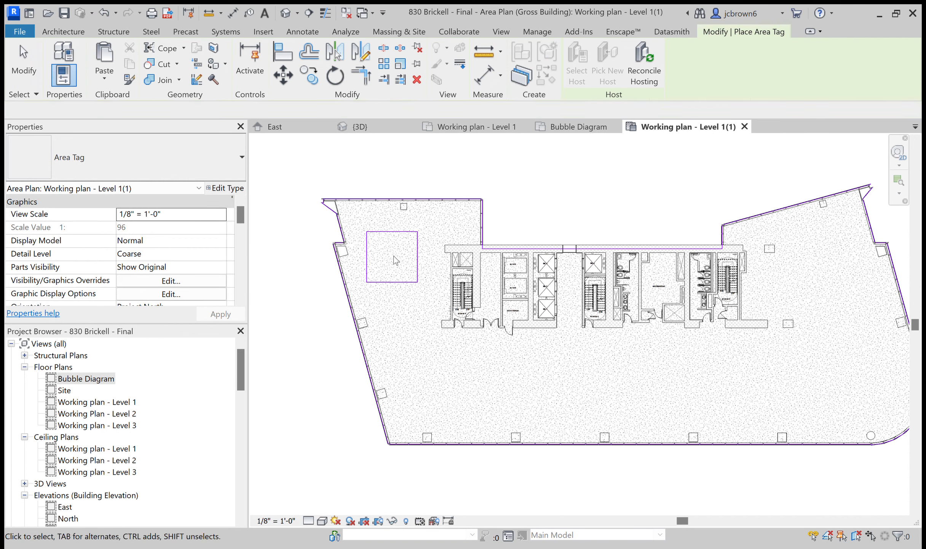
key(Escape)
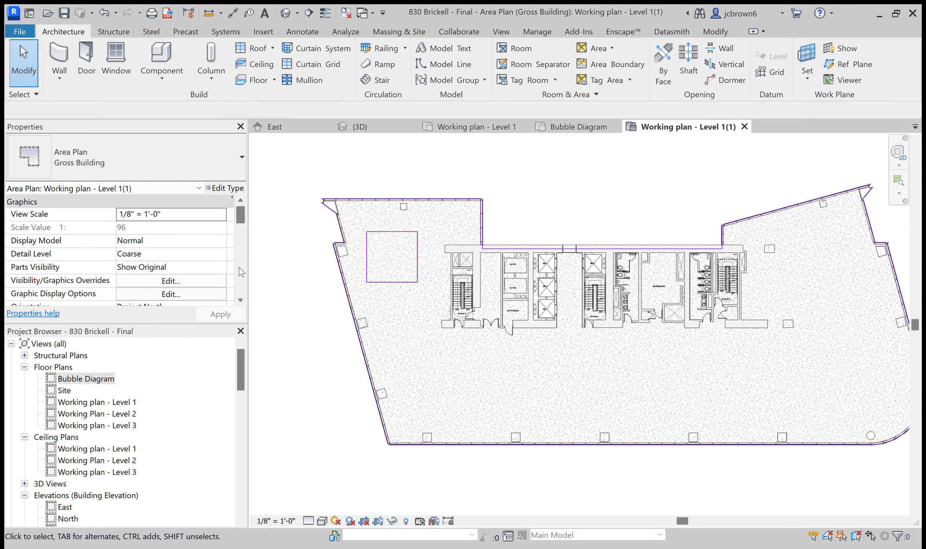
Assign the Bubble Diagram color scheme to the Working plan - Level 1(1) area plan.
scroll(165, 270, down, 5)
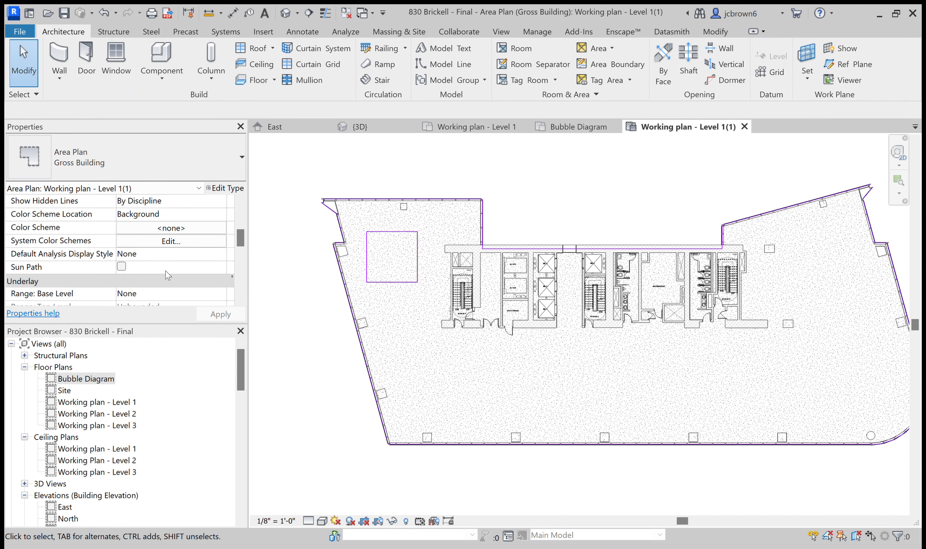
scroll(170, 277, down, 5)
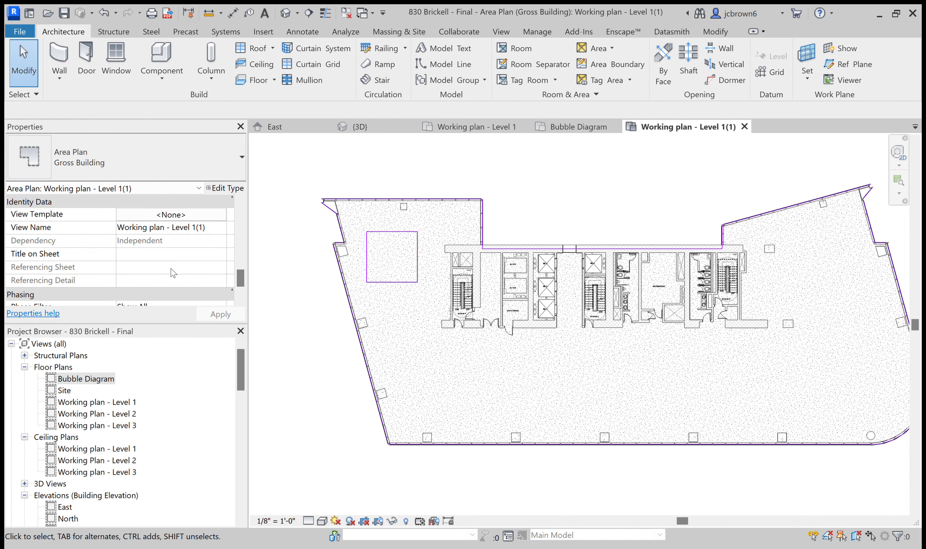
click(168, 229)
scroll(208, 245, up, 5)
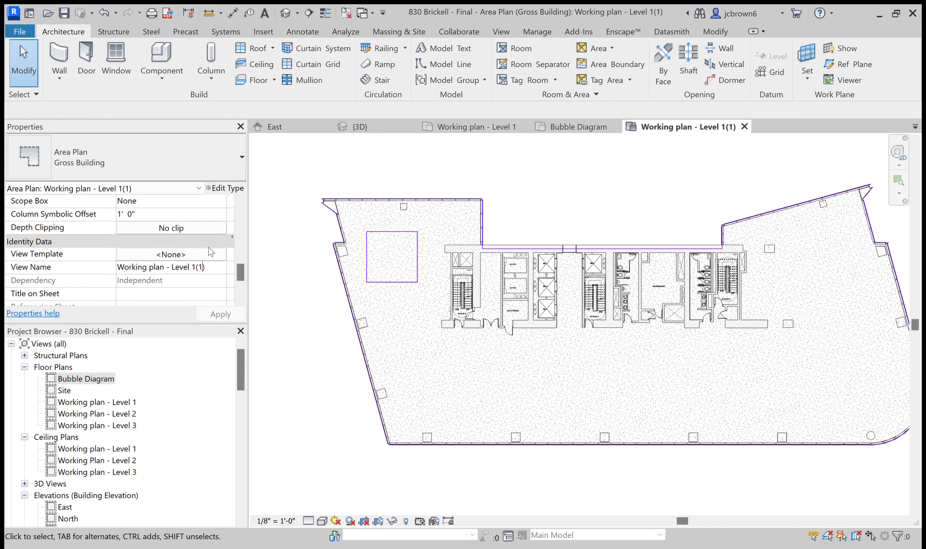
scroll(202, 255, up, 6)
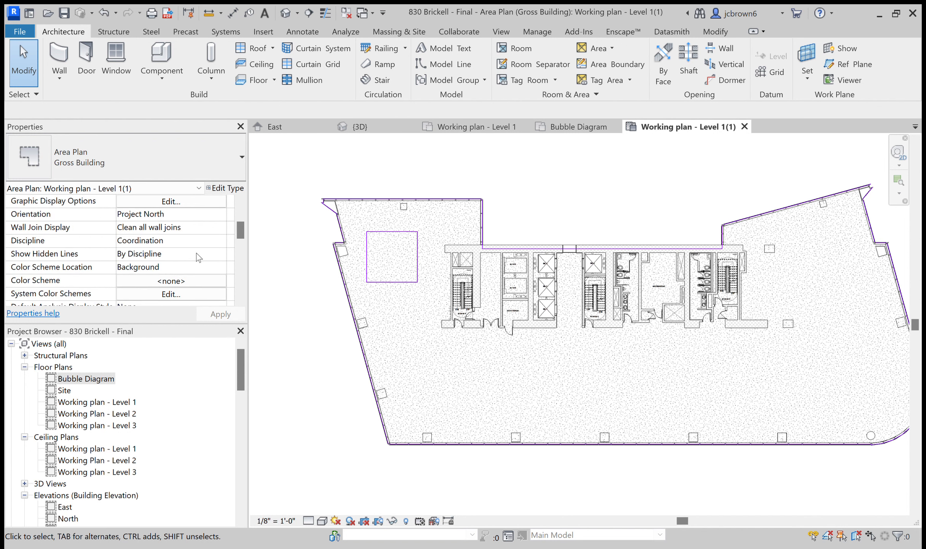
scroll(196, 253, down, 1)
click(174, 254)
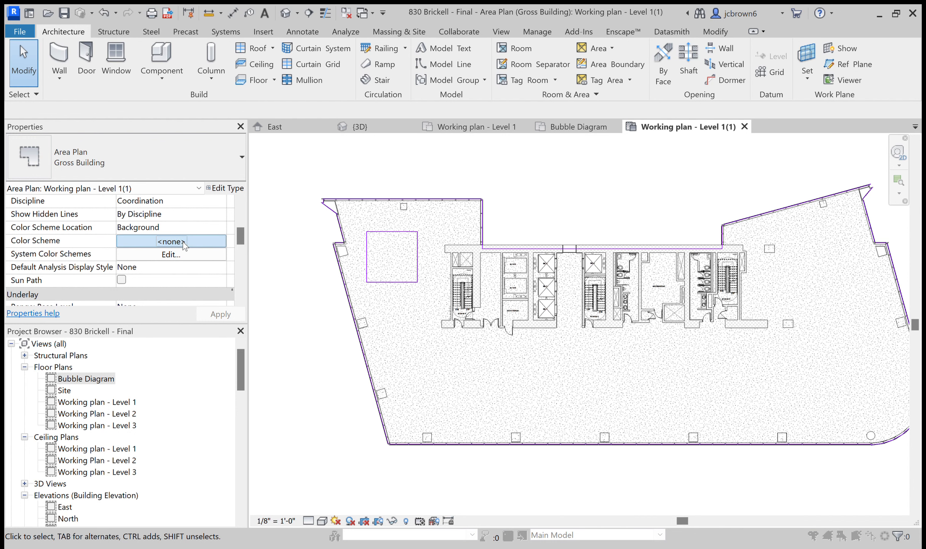
click(183, 253)
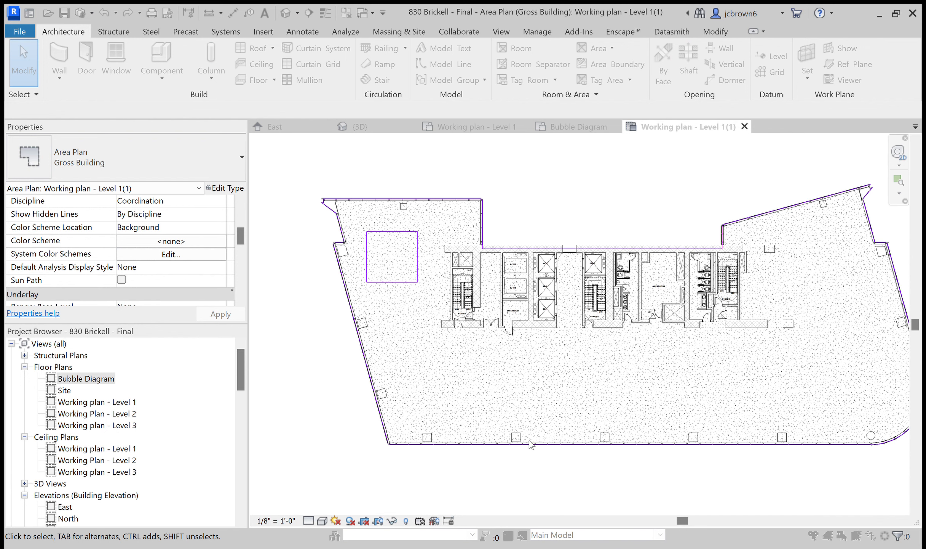
click(182, 241)
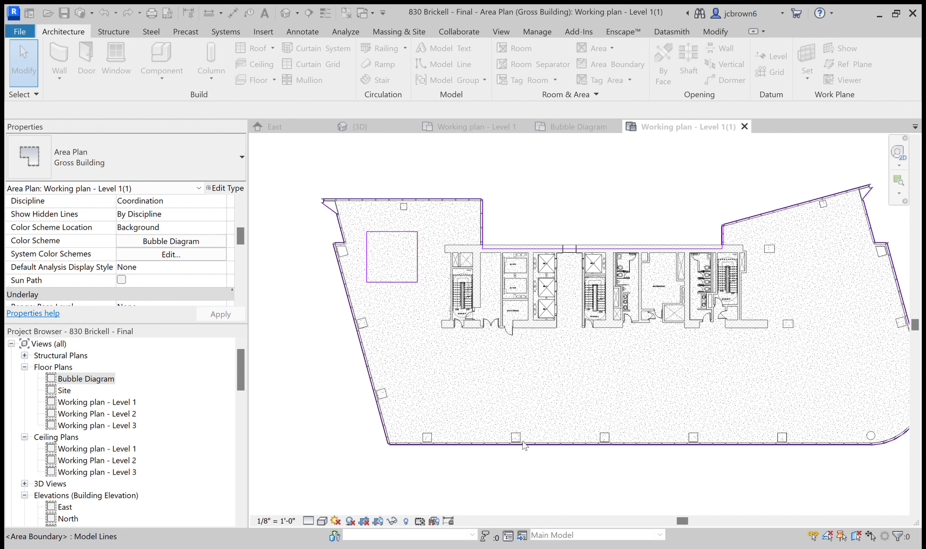
Try to tag the area inside the small rectangular boundary and check the area plan's view properties.
click(621, 81)
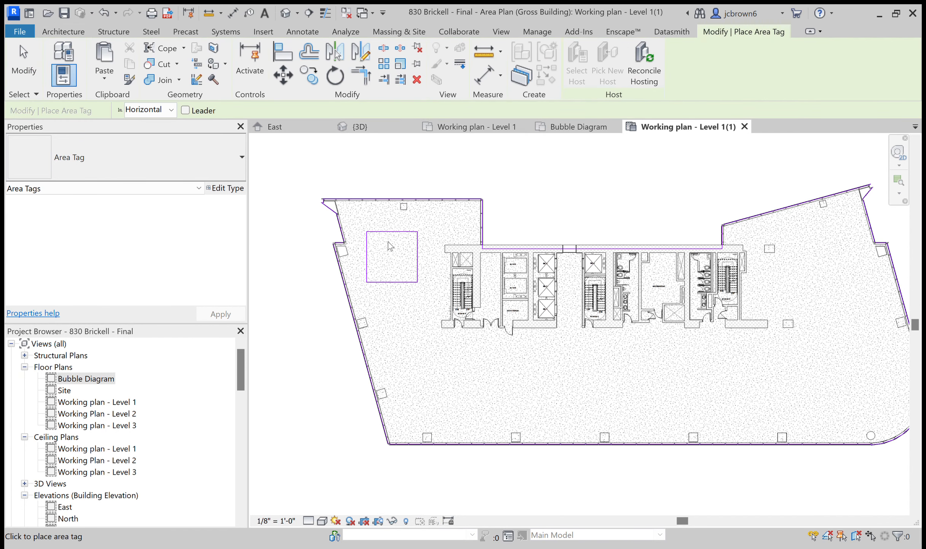
scroll(382, 249, up, 3)
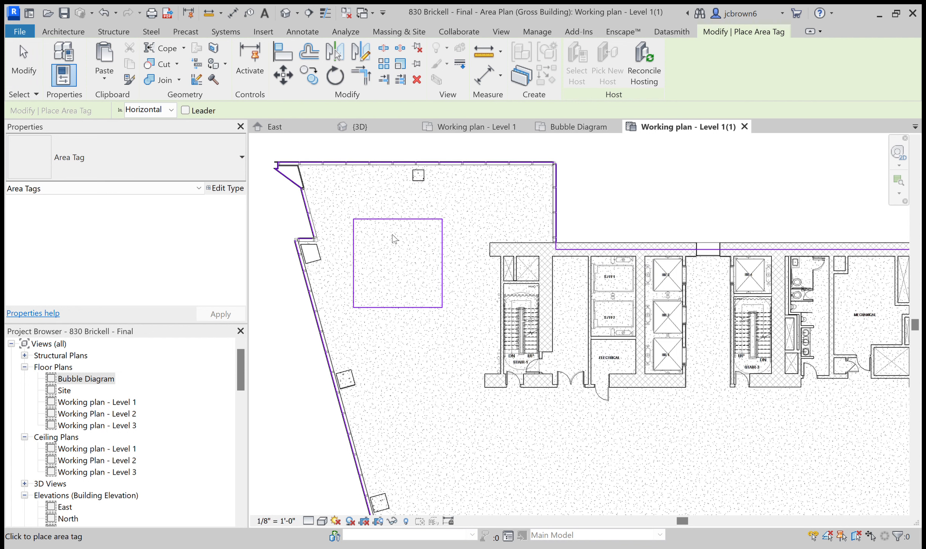
scroll(392, 234, down, 5)
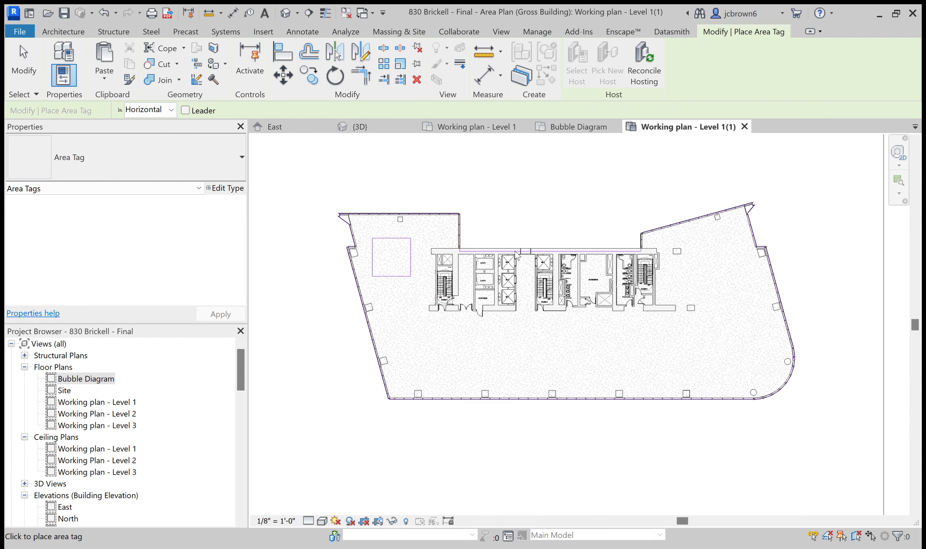
key(Escape)
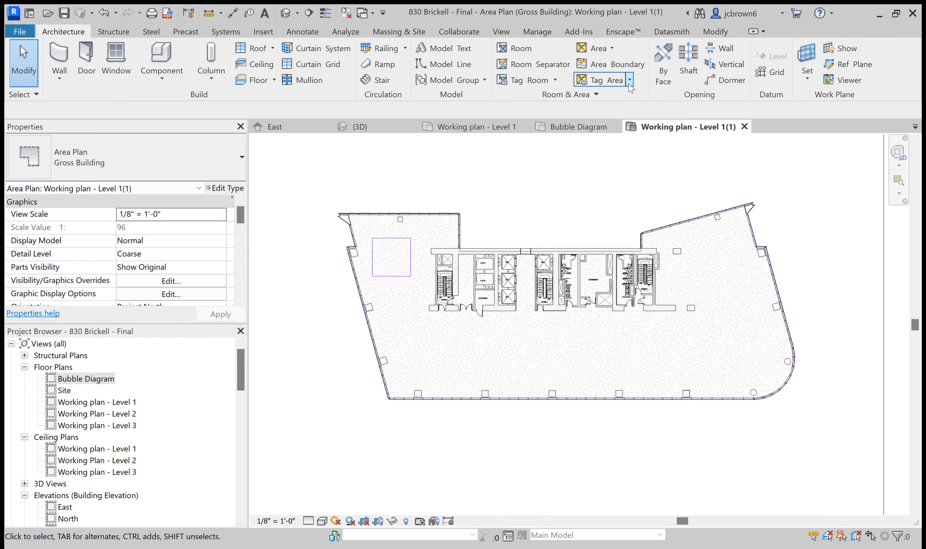
click(601, 80)
scroll(385, 249, up, 3)
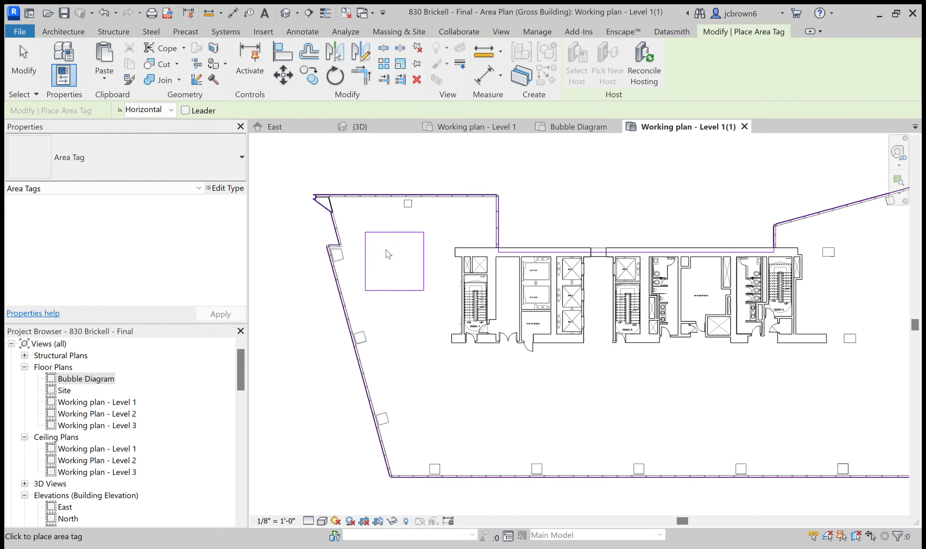
key(Escape)
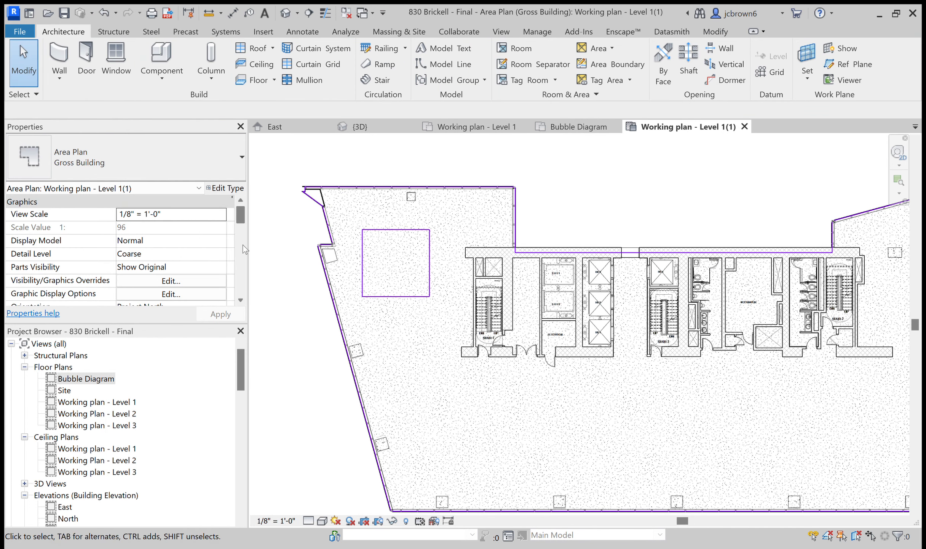
scroll(176, 267, down, 4)
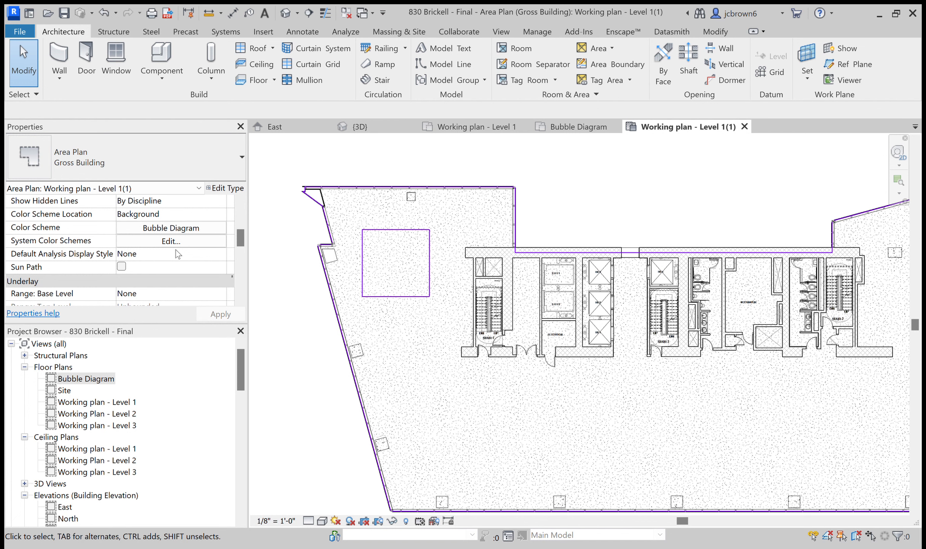
scroll(171, 239, down, 5)
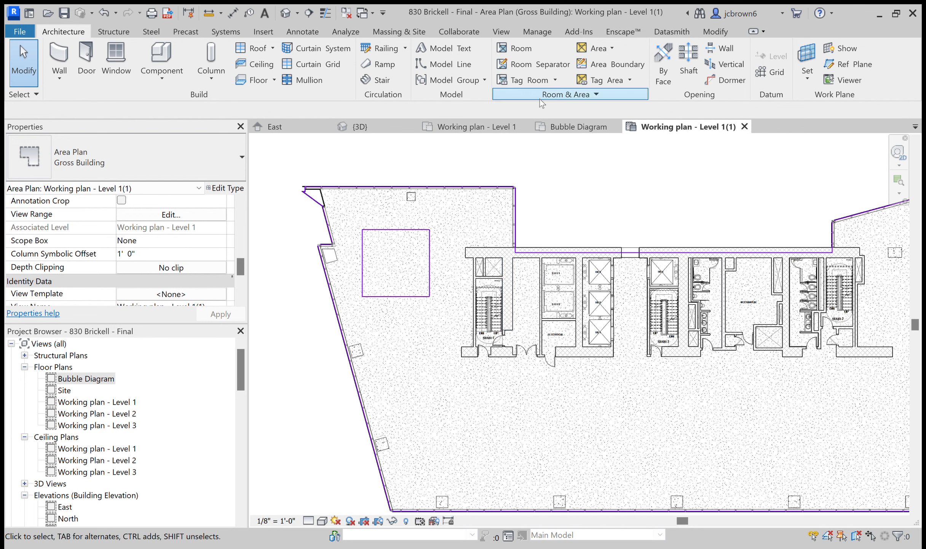
Try a room tag, followed by an area tag, on the rectangular boundary in the area plan.
click(543, 83)
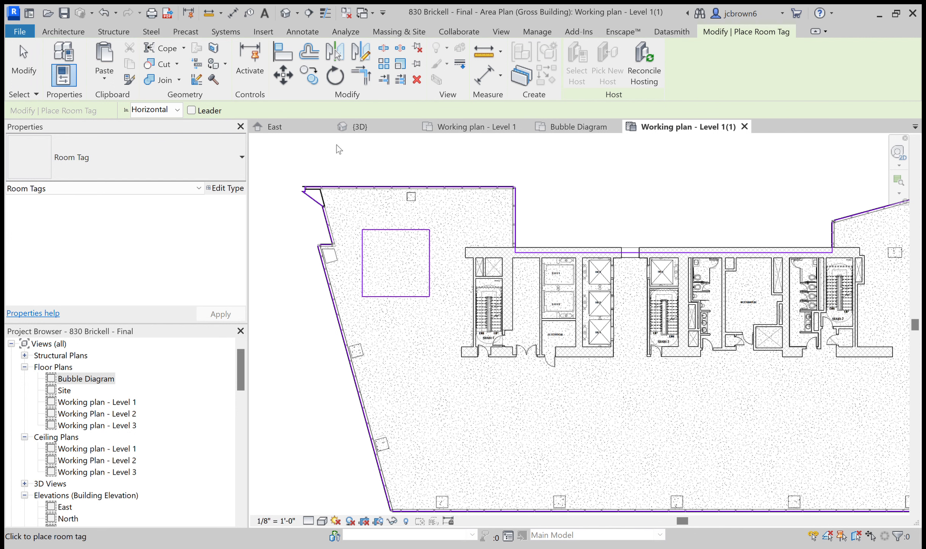
click(59, 32)
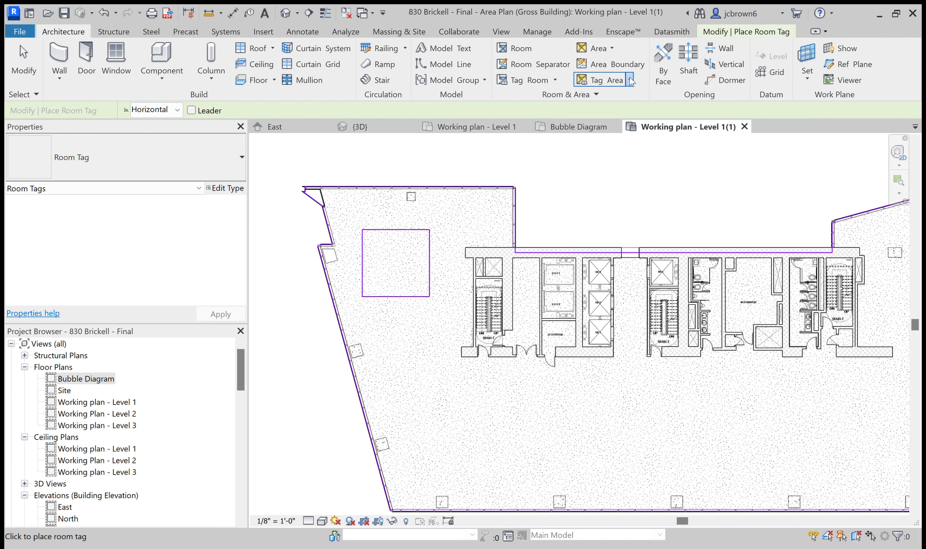
click(623, 80)
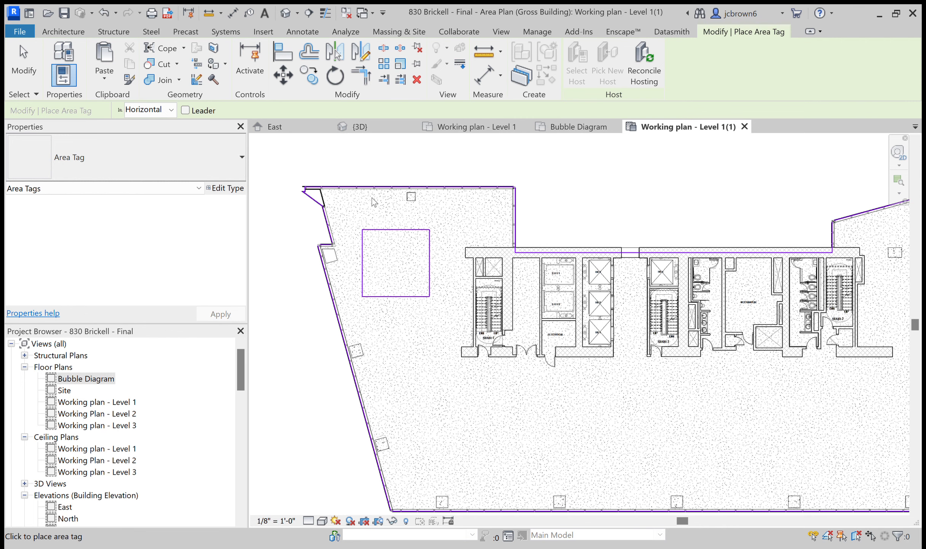
scroll(417, 251, down, 4)
middle_drag(440, 317, 402, 311)
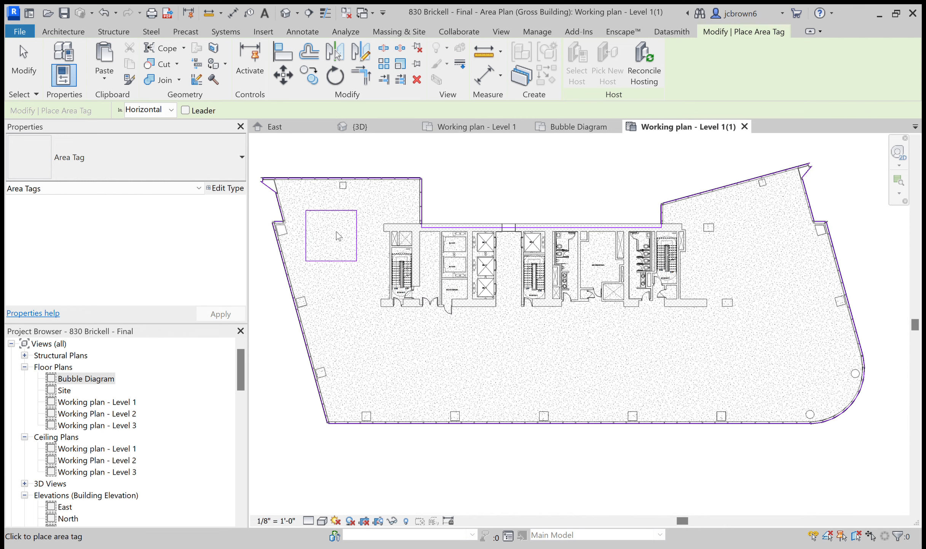
scroll(339, 236, up, 3)
middle_drag(337, 234, 371, 269)
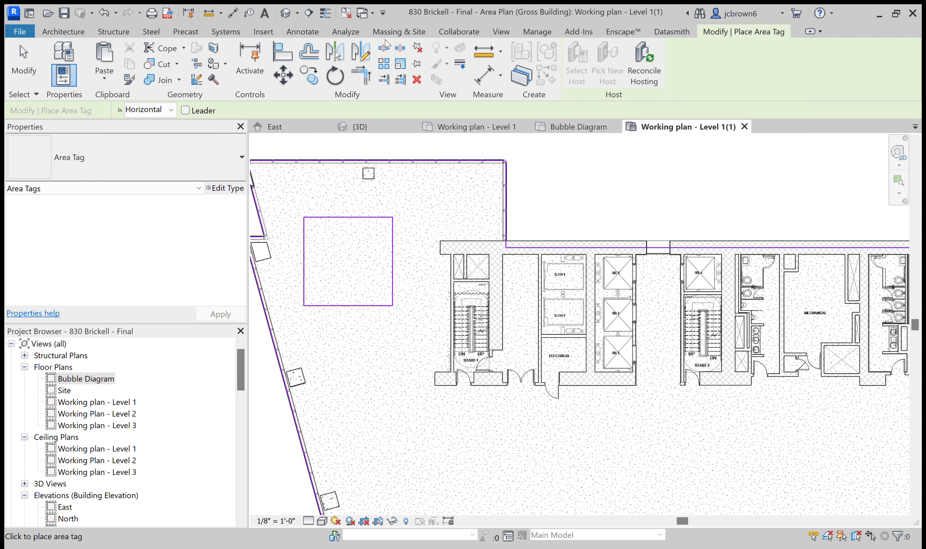
Place a new area, tagged on placement, inside the small rectangular boundary beside the building core.
click(64, 31)
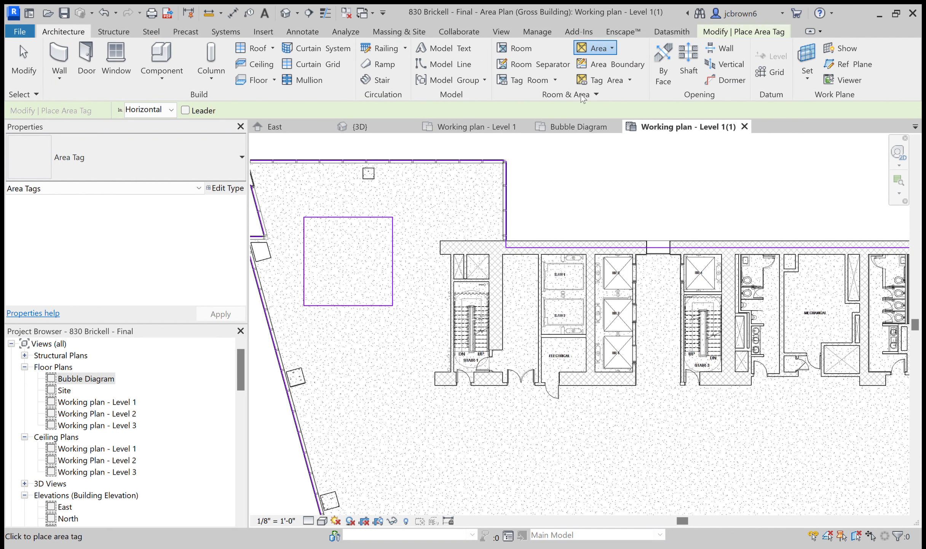
click(595, 48)
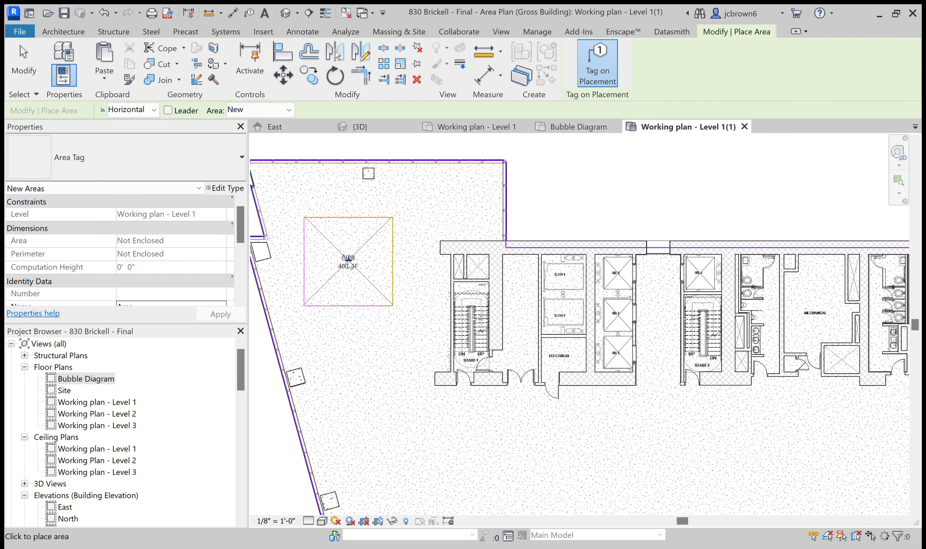
click(349, 261)
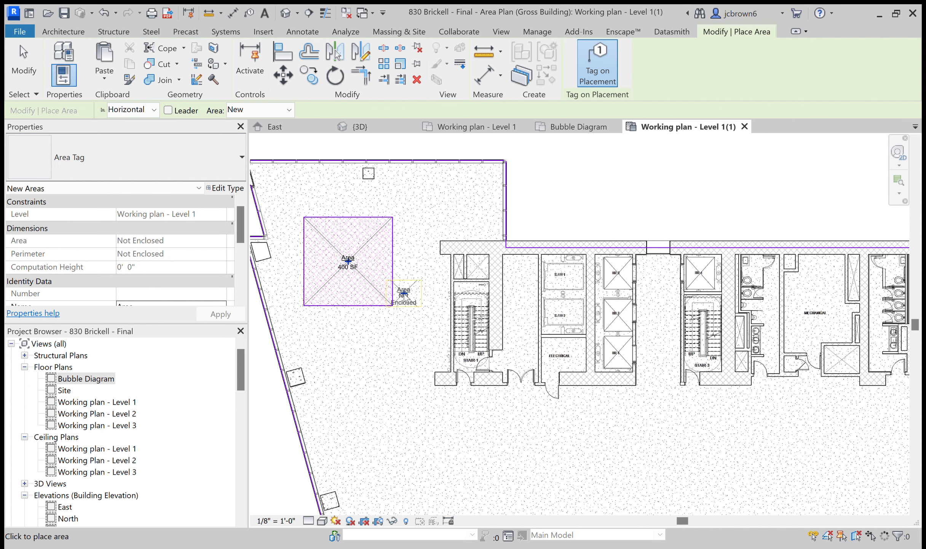
key(Escape)
key(Escape)
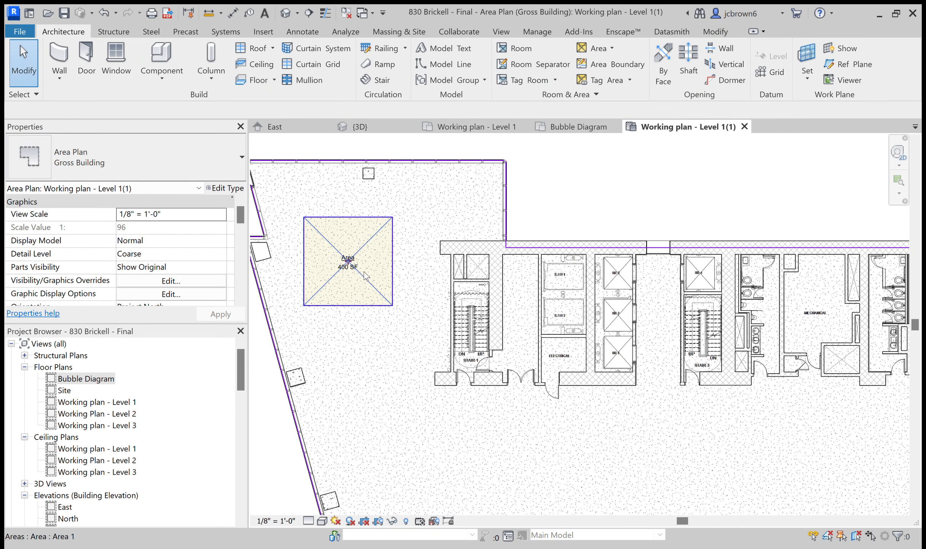
Examine the properties of the newly placed area and of its area tag.
click(366, 284)
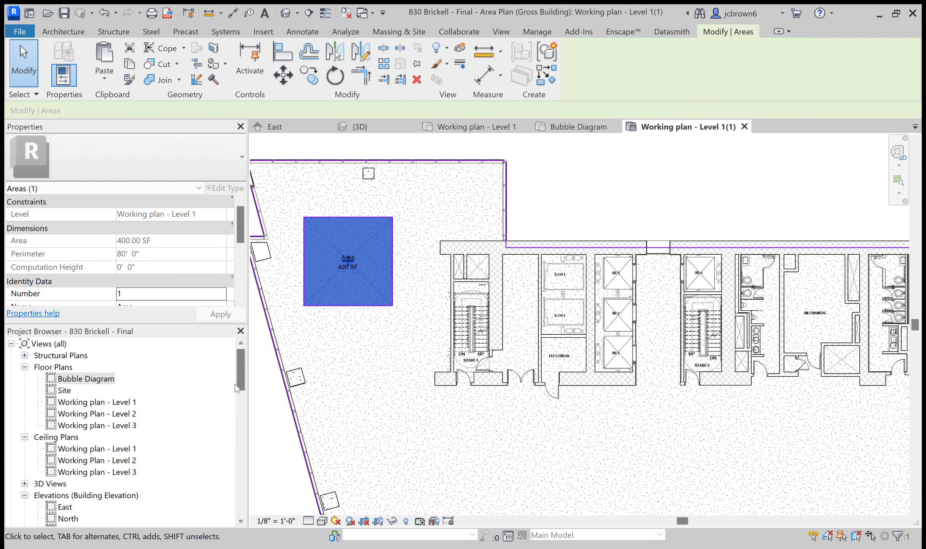
scroll(174, 252, down, 1)
scroll(174, 252, down, 1)
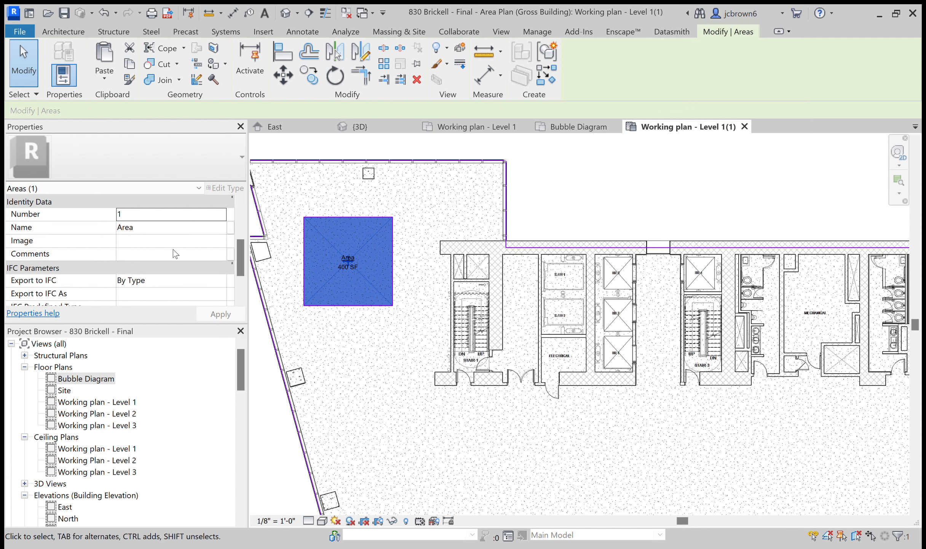
scroll(168, 250, down, 1)
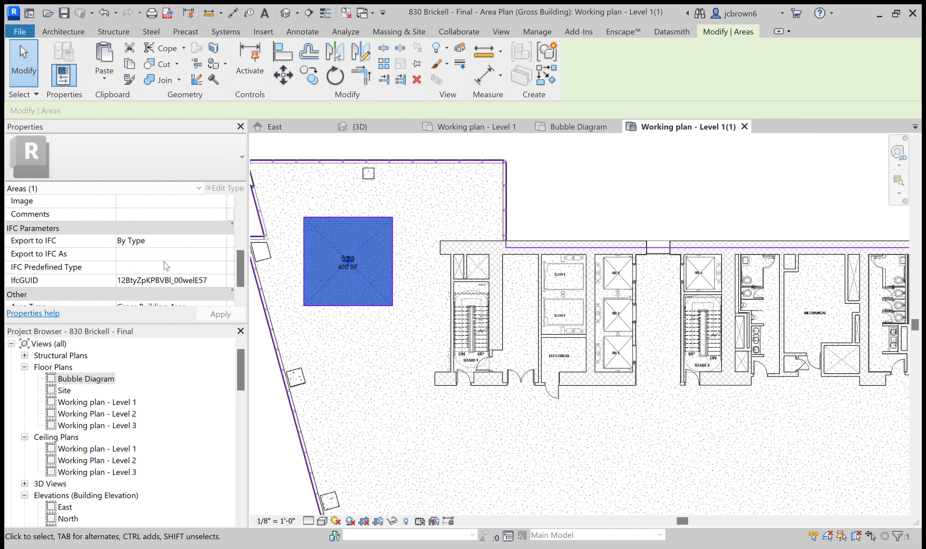
scroll(164, 261, down, 1)
scroll(182, 251, up, 3)
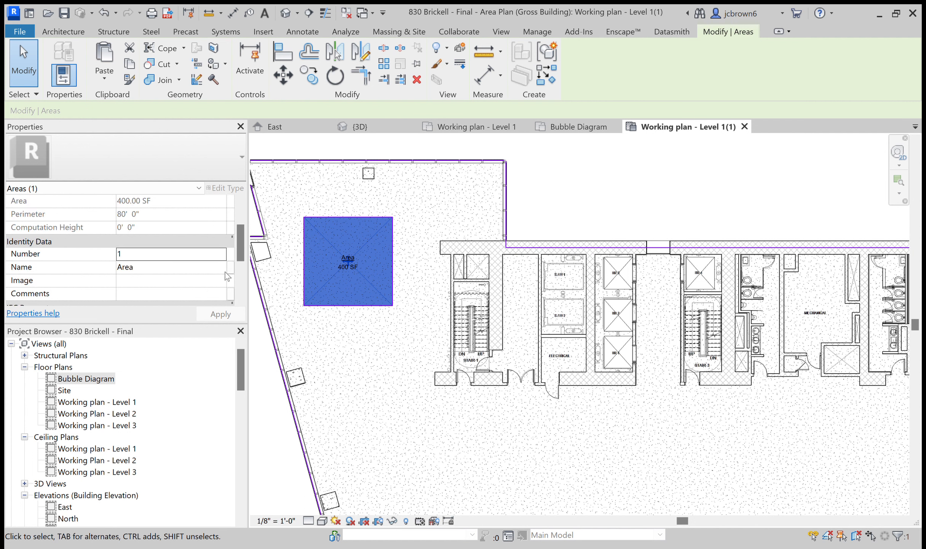
scroll(217, 266, up, 2)
scroll(214, 265, down, 2)
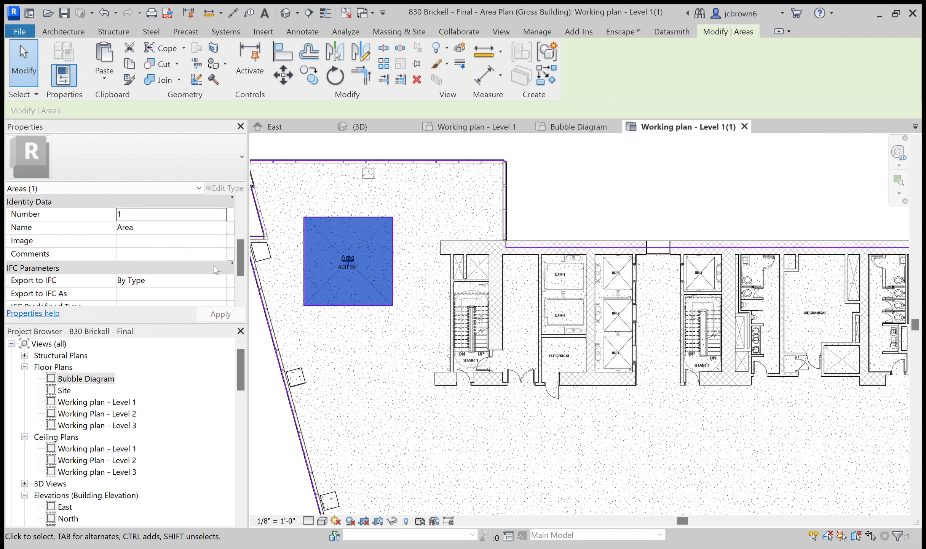
scroll(213, 265, down, 1)
click(329, 345)
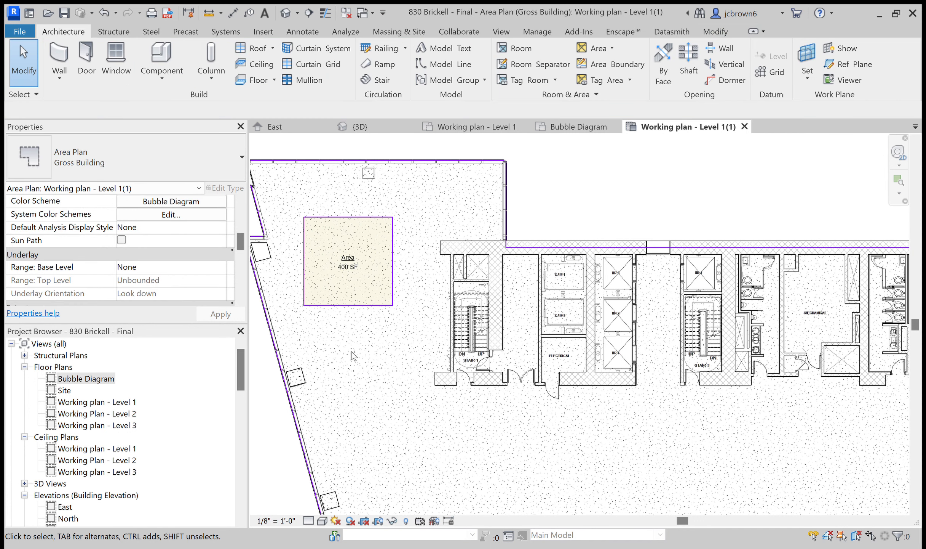
click(349, 306)
click(350, 267)
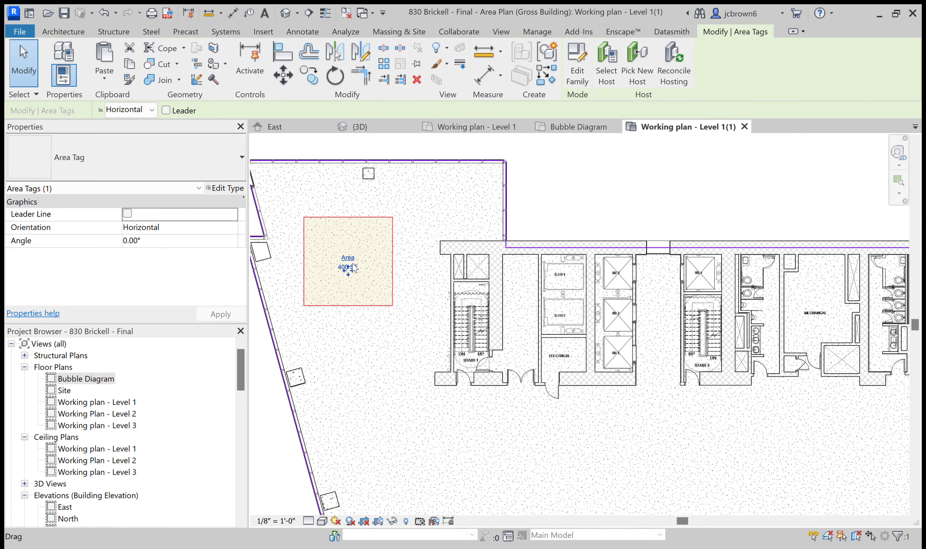
click(401, 240)
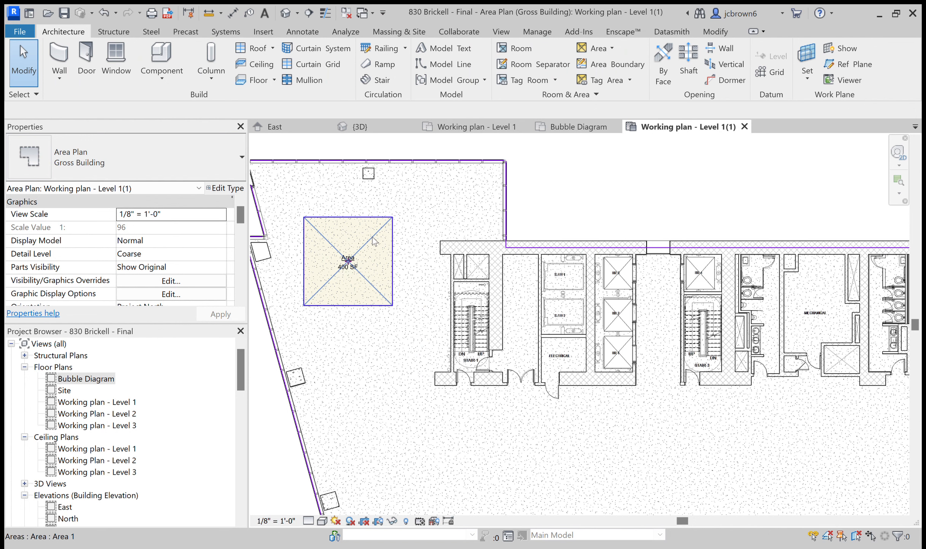
Rename the newly placed area inside the rectangular boundary as Conference.
click(373, 236)
scroll(201, 252, down, 3)
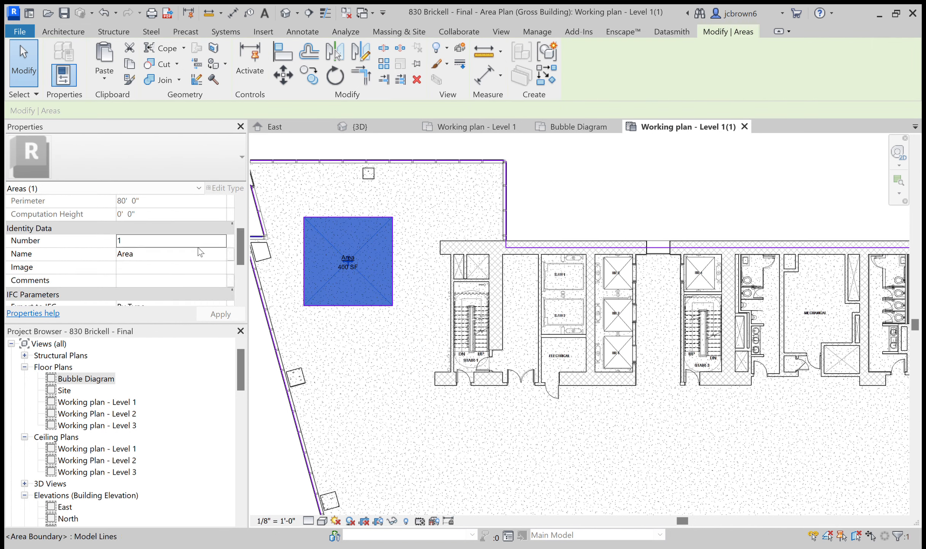
click(222, 253)
text(Conference)
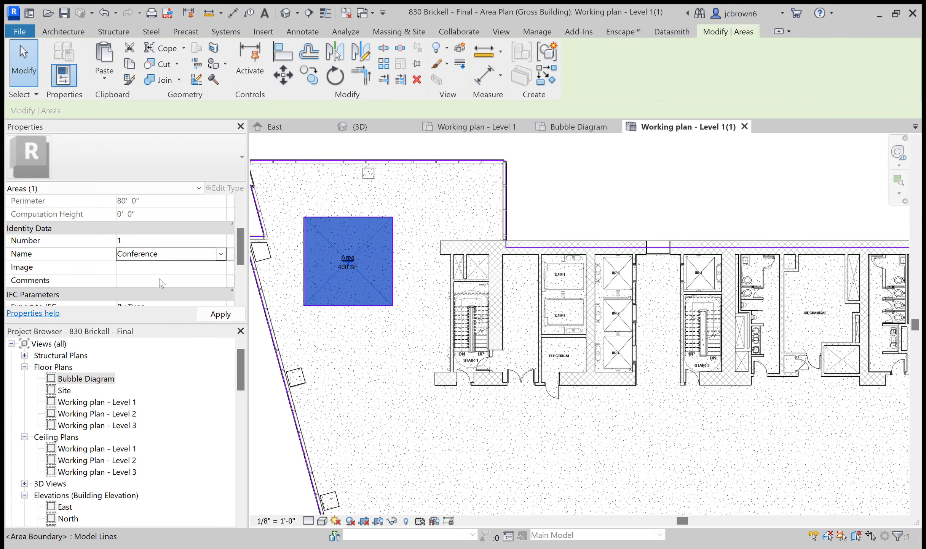
click(451, 352)
click(373, 372)
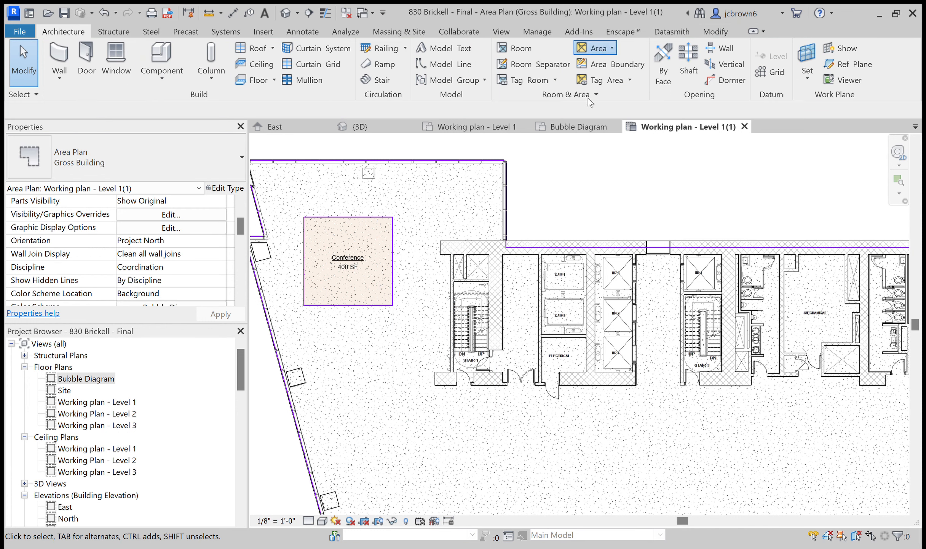
Draw a rectangular area boundary of about 105 SF between the Conference area and Stair-1.
click(609, 64)
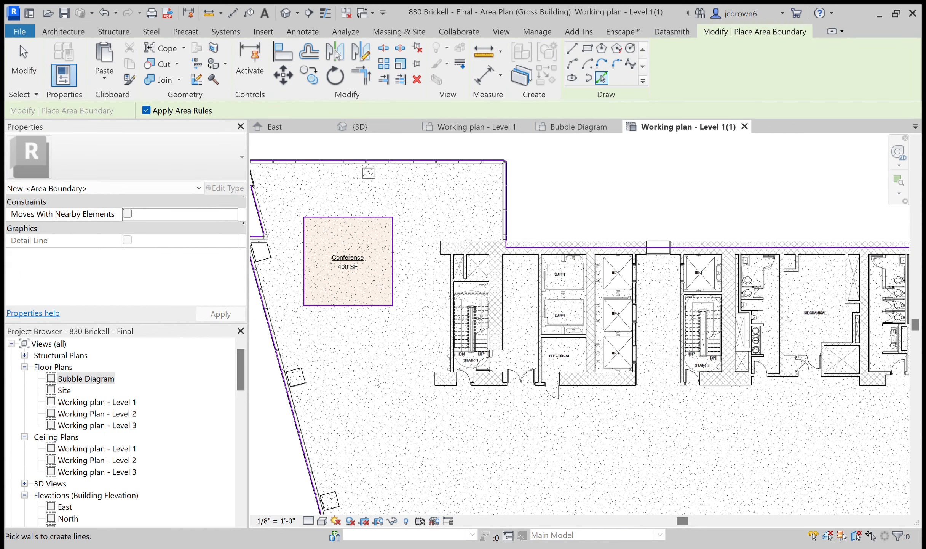
click(588, 49)
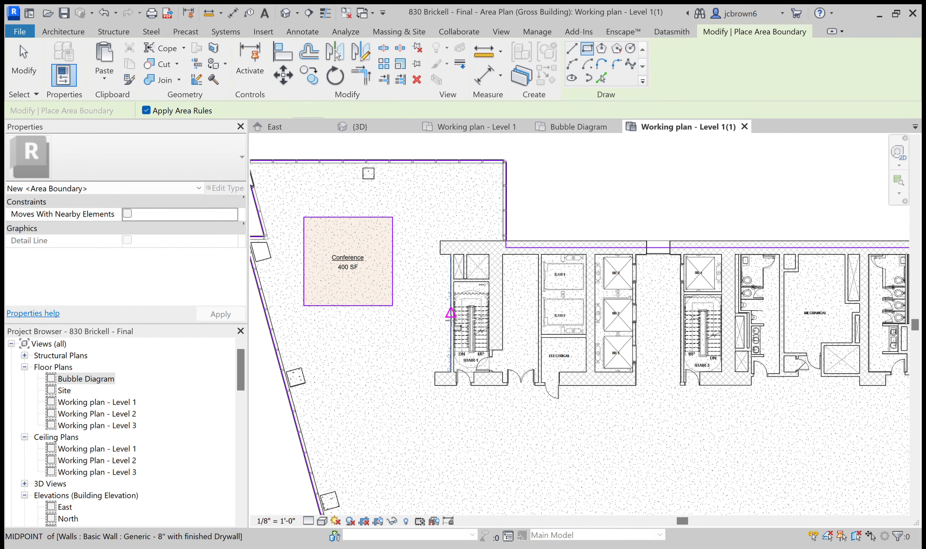
click(370, 323)
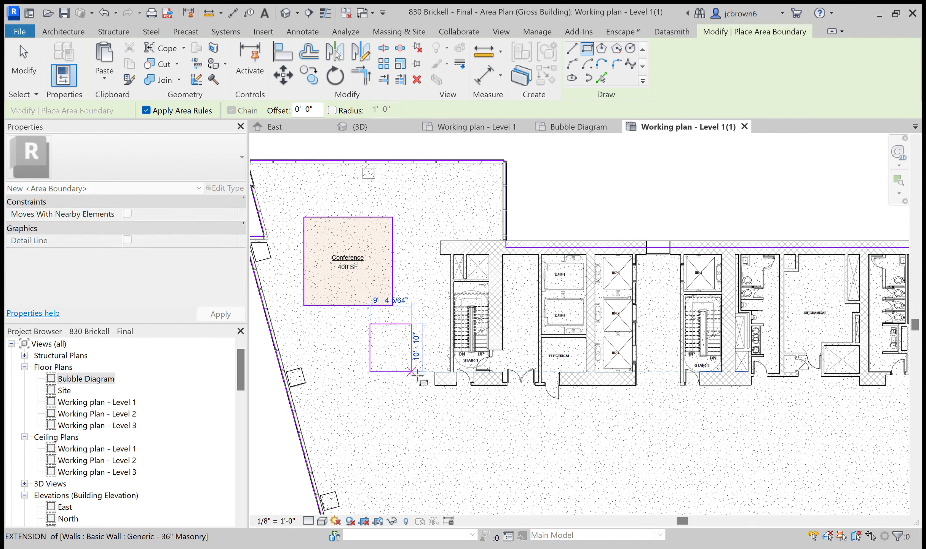
click(414, 370)
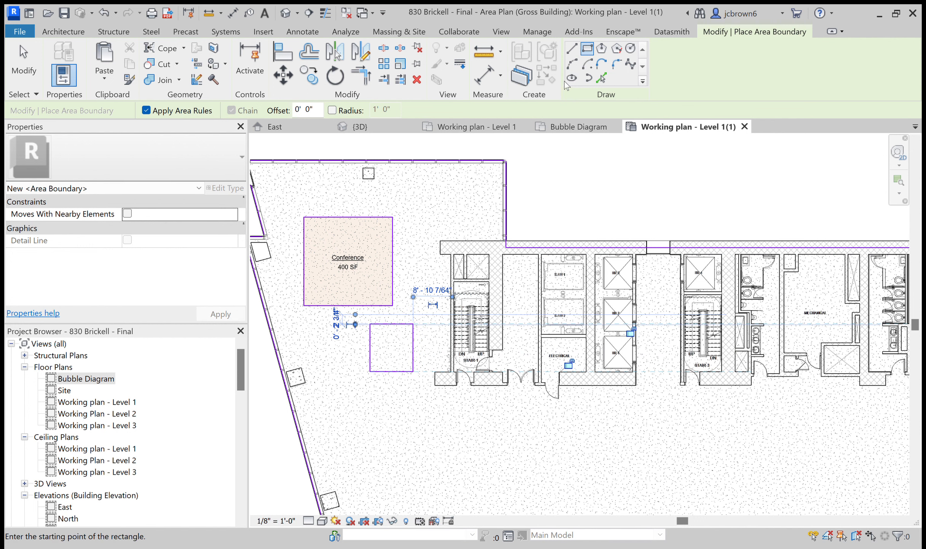
Place an area with its tag inside the small rectangular boundary below the Conference area.
click(63, 31)
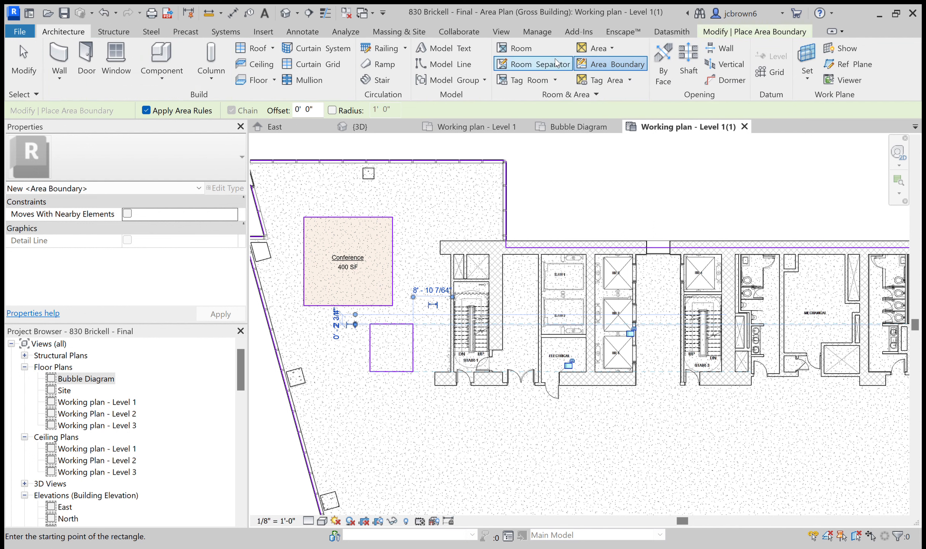
click(604, 49)
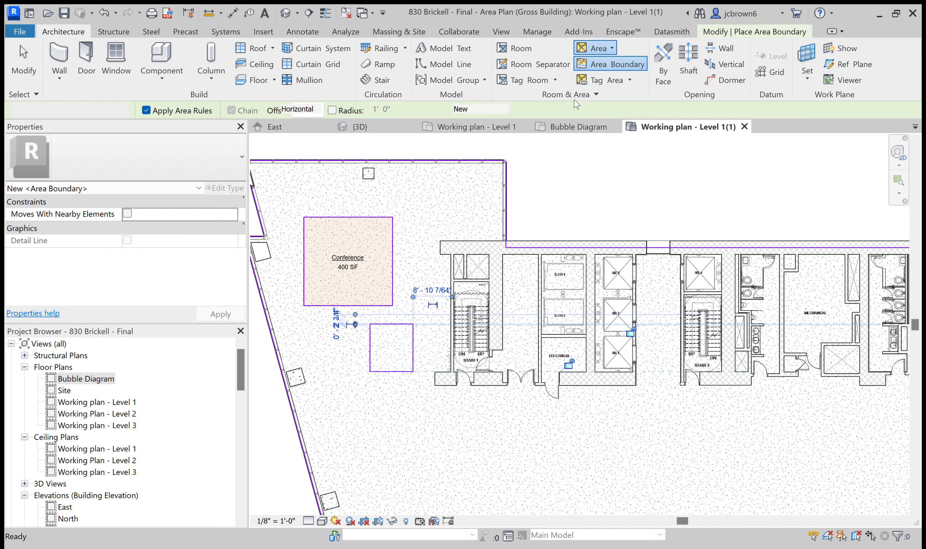
click(393, 347)
key(Escape)
key(Escape)
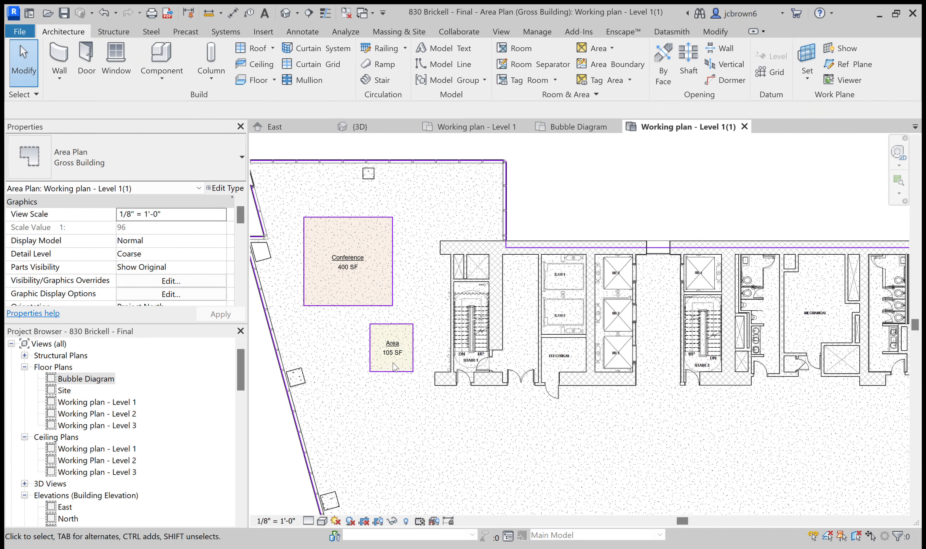
Rename the area in the small rectangle below Conference as Huddle Space 1.
click(376, 361)
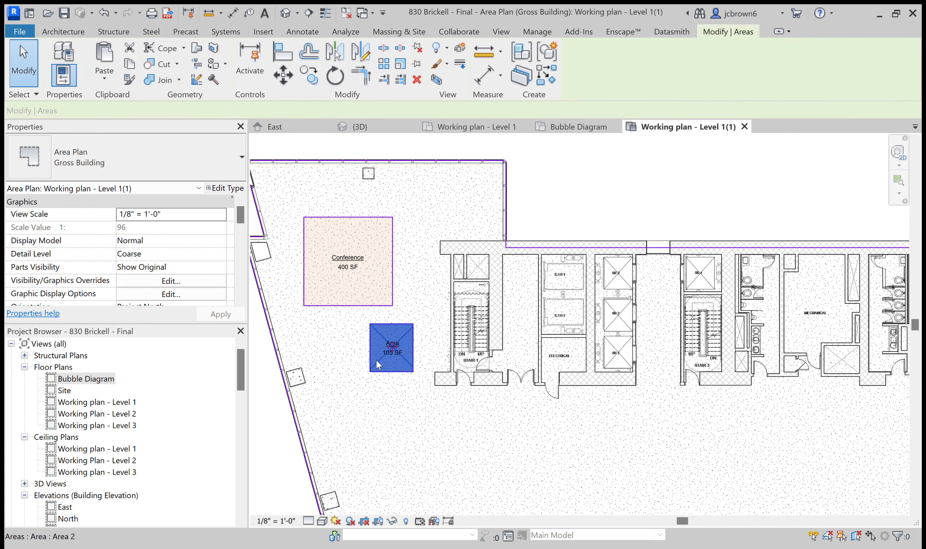
scroll(147, 284, down, 3)
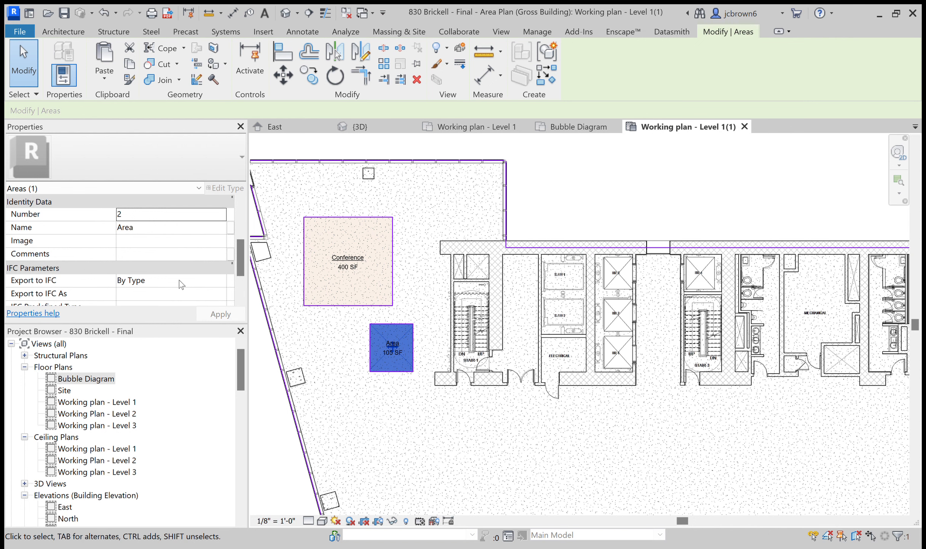
scroll(173, 265, up, 1)
click(167, 254)
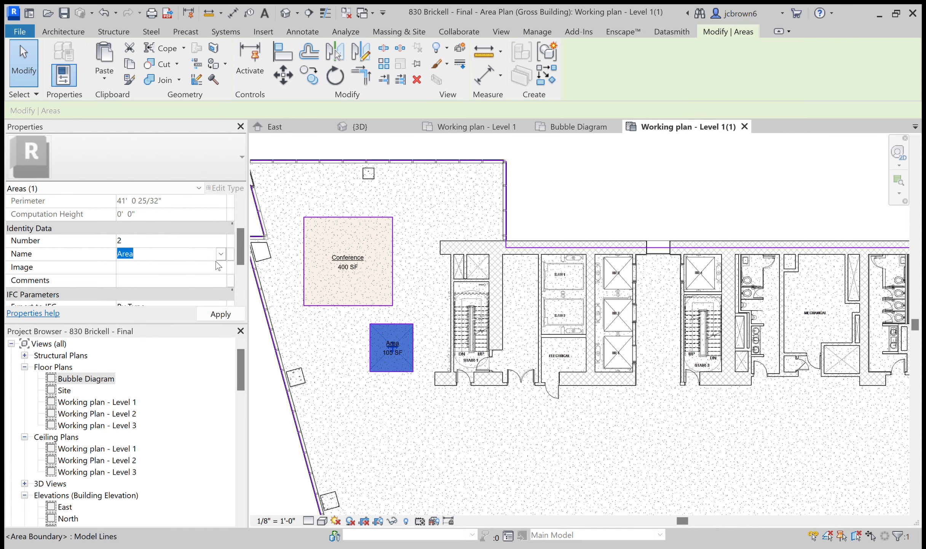
text(Huddle Space 1)
click(412, 427)
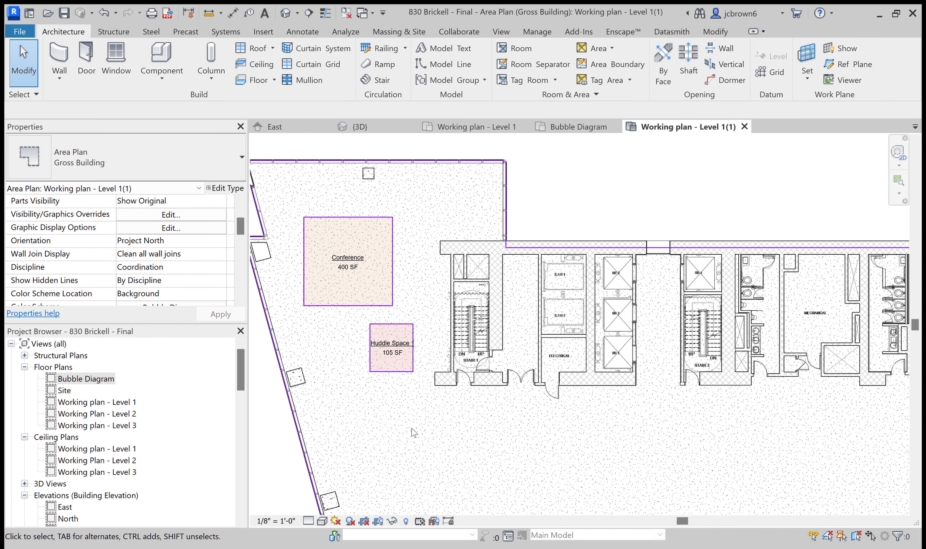
Move the Huddle Space 1 area, with its boundary lines and tag, to the open floor below the Stair-1 door.
scroll(397, 361, up, 2)
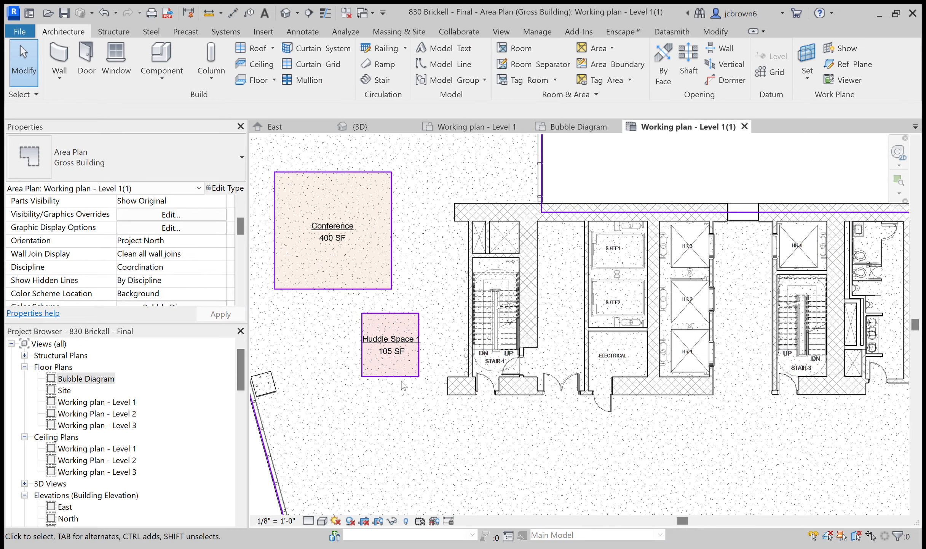
drag(345, 301, 441, 423)
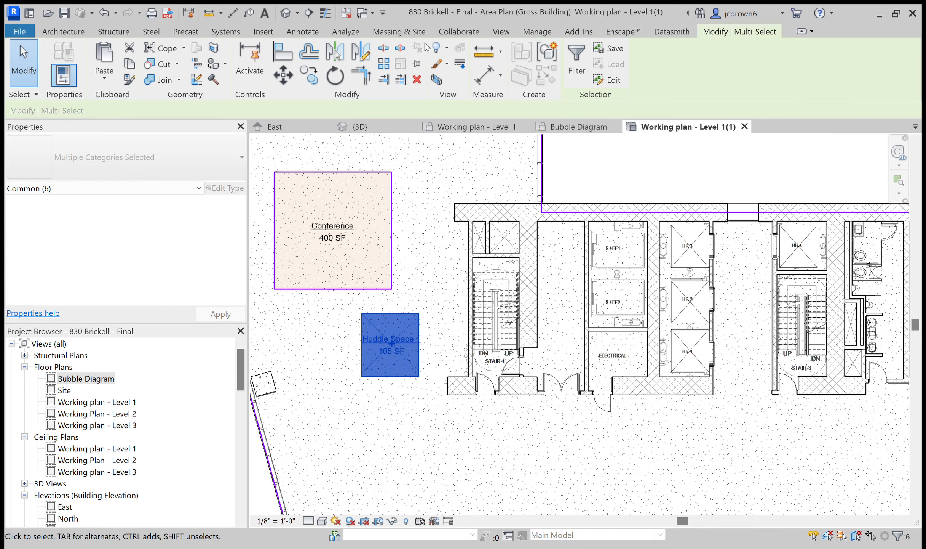
click(53, 32)
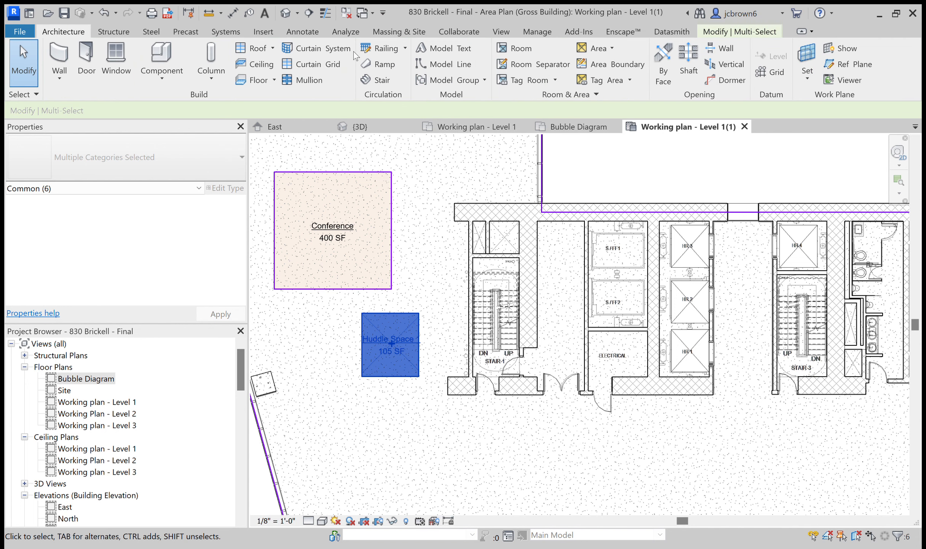
click(725, 32)
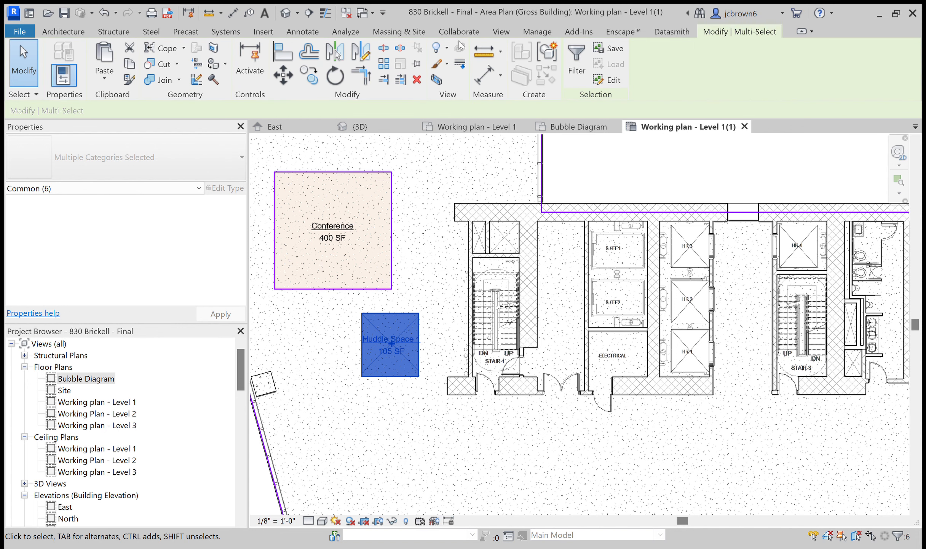
click(283, 75)
click(419, 313)
click(499, 438)
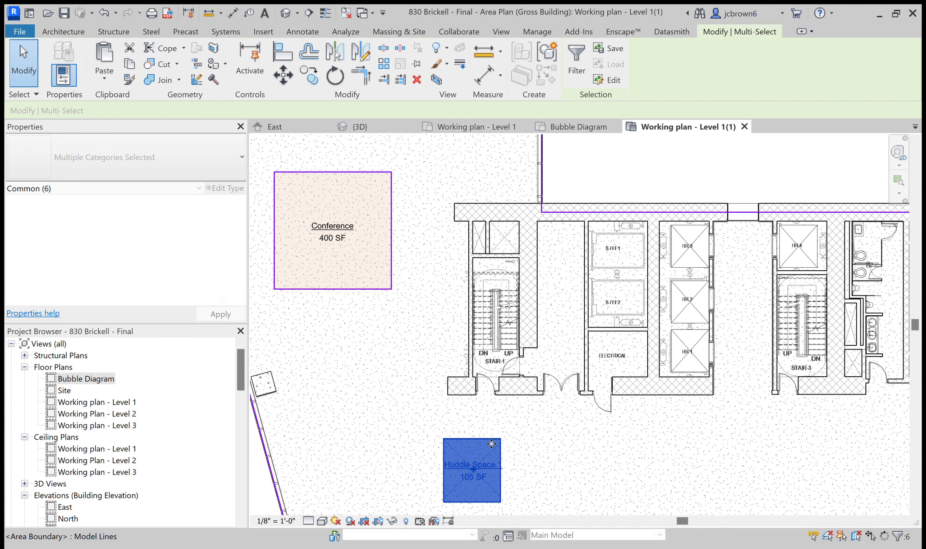
click(541, 434)
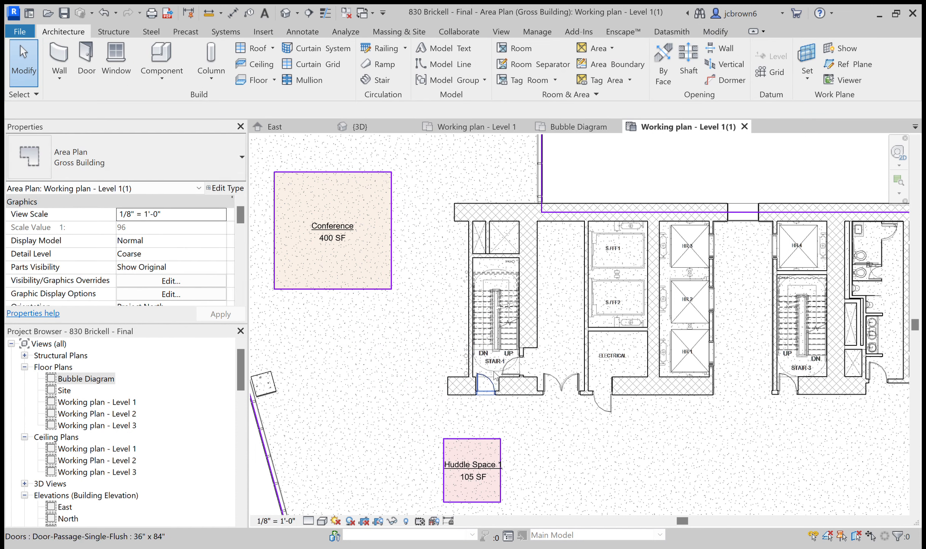
Open the Bubble Diagram color scheme settings from the area plan's view properties.
scroll(317, 207, up, 3)
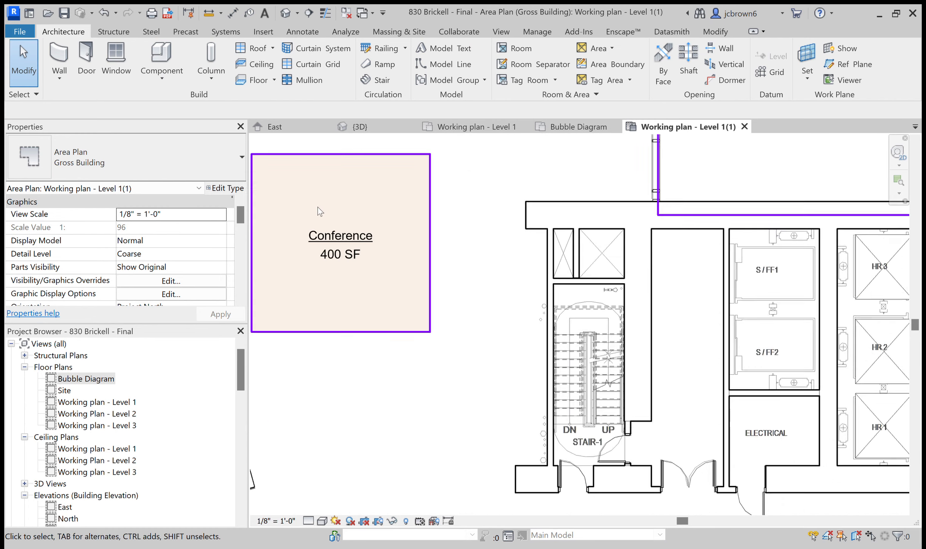
scroll(150, 266, down, 5)
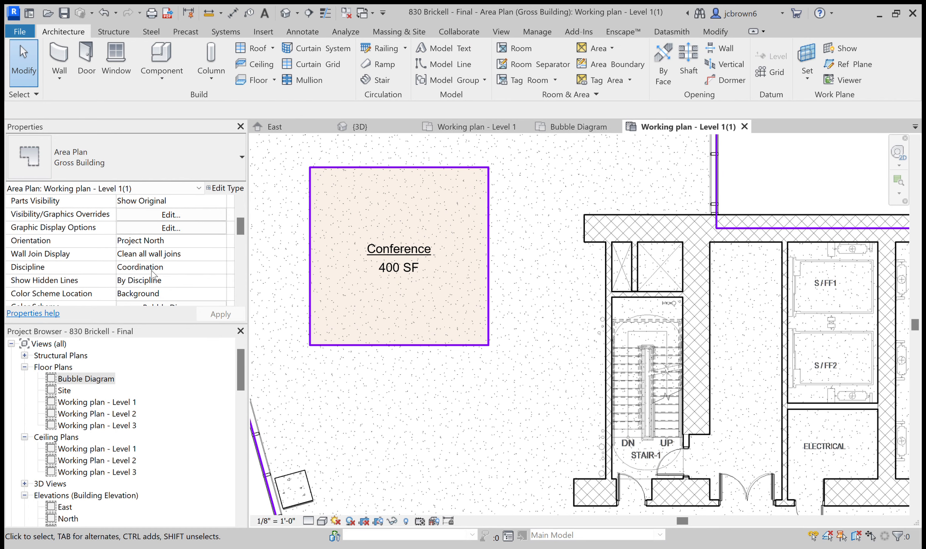
click(154, 229)
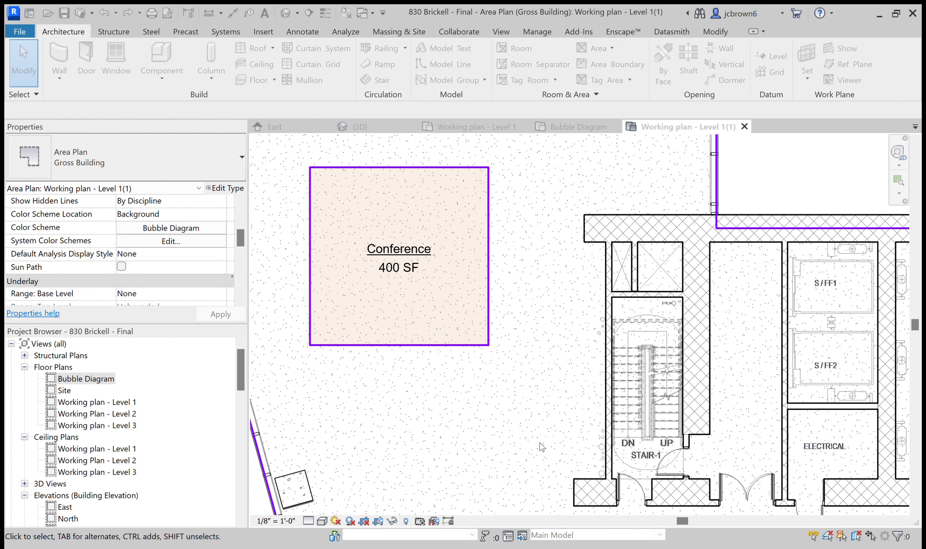
Draw a large rectangular area boundary of about 1068 SF beside Huddle Space 1, below the building core.
scroll(402, 401, down, 3)
middle_drag(428, 386, 399, 312)
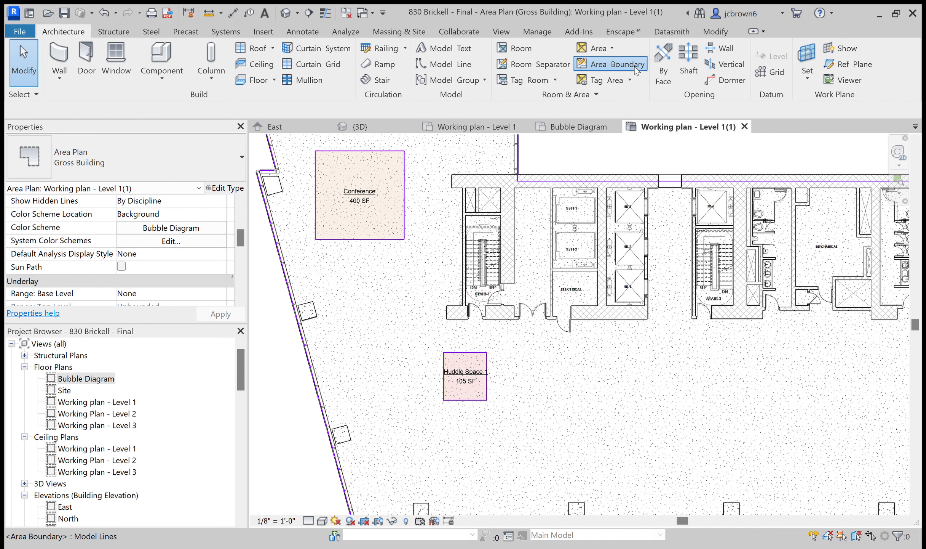
click(610, 64)
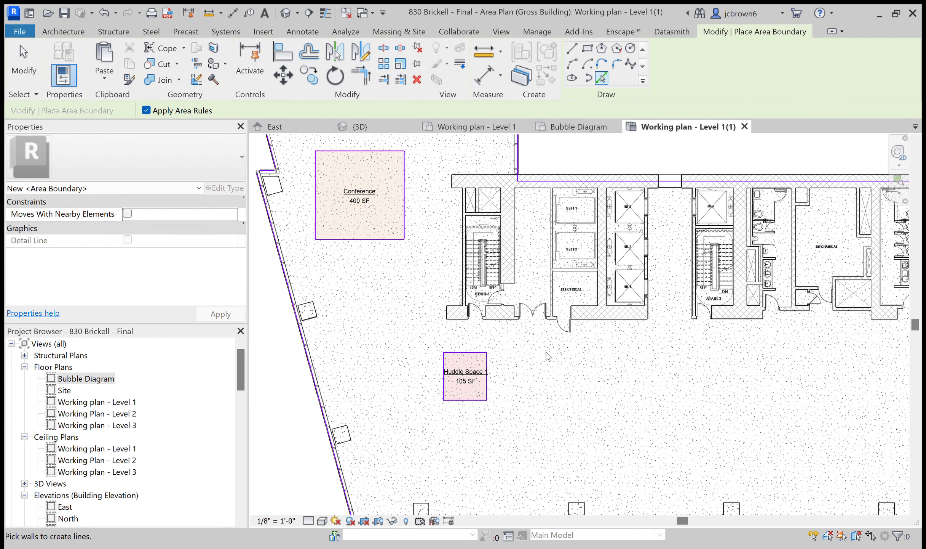
click(588, 48)
click(569, 346)
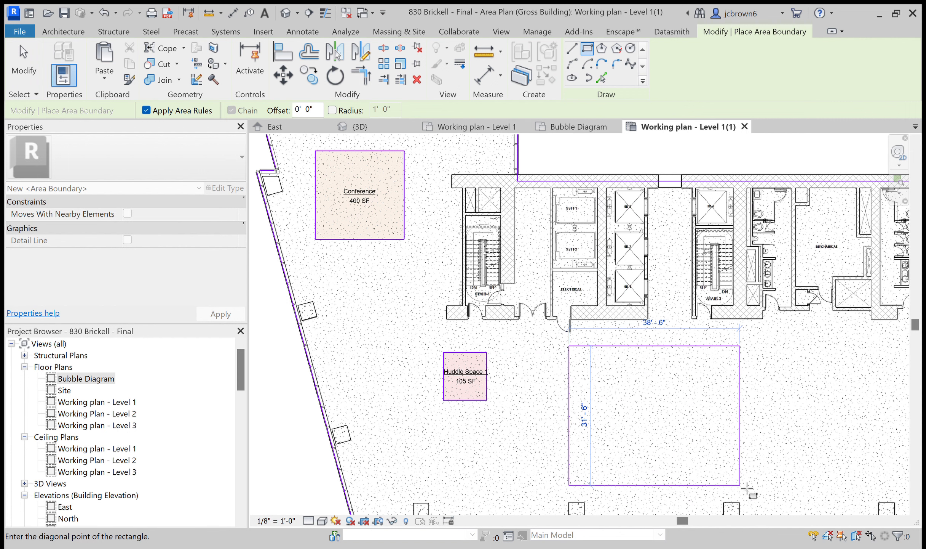
click(724, 481)
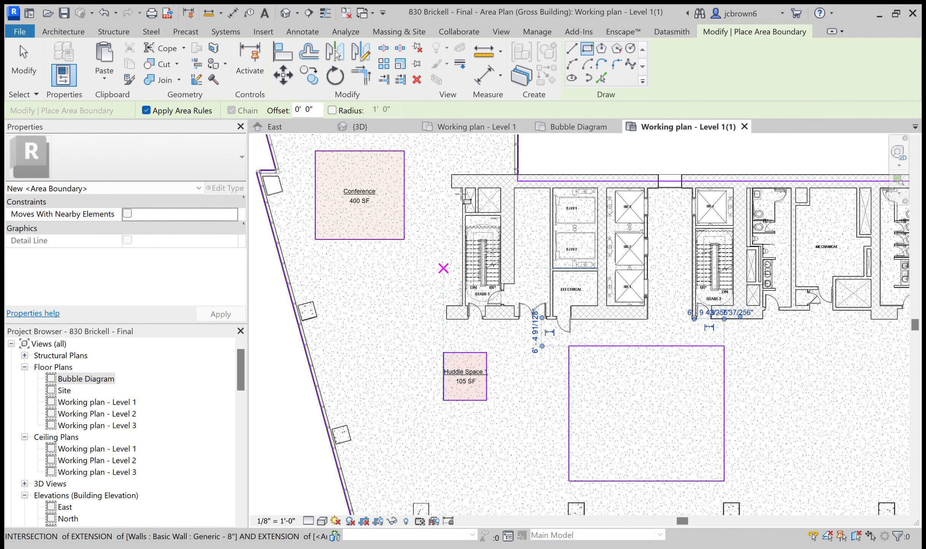
Place an area with its tag inside the large rectangular boundary beside Huddle Space 1.
click(63, 32)
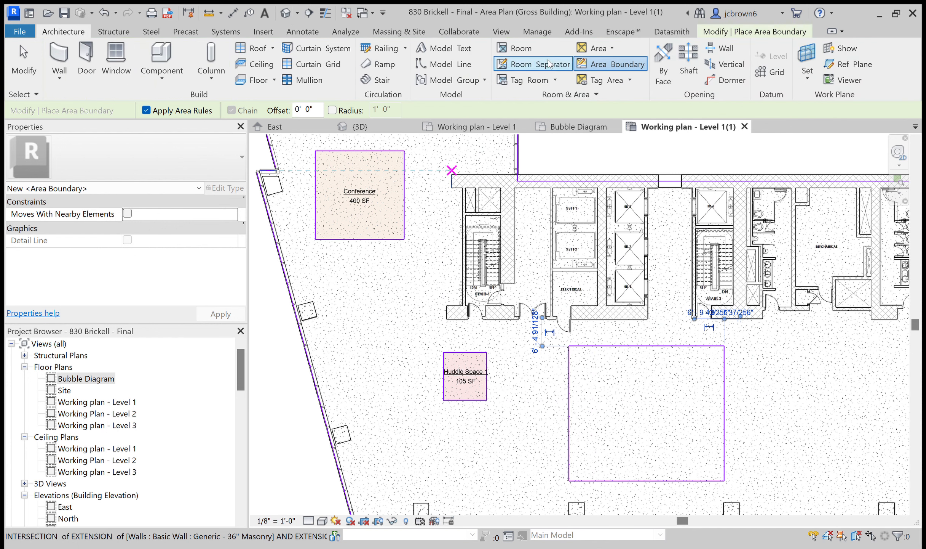
click(598, 48)
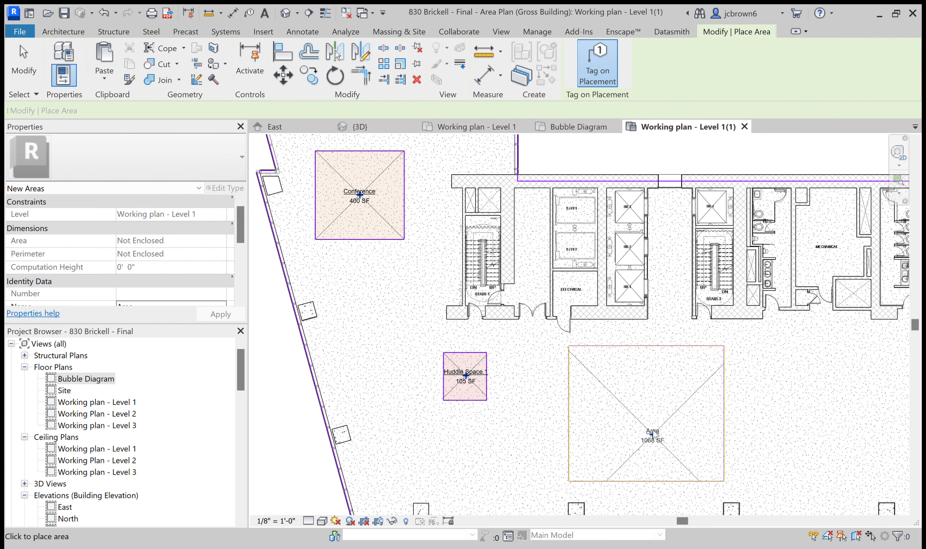
click(646, 421)
key(Escape)
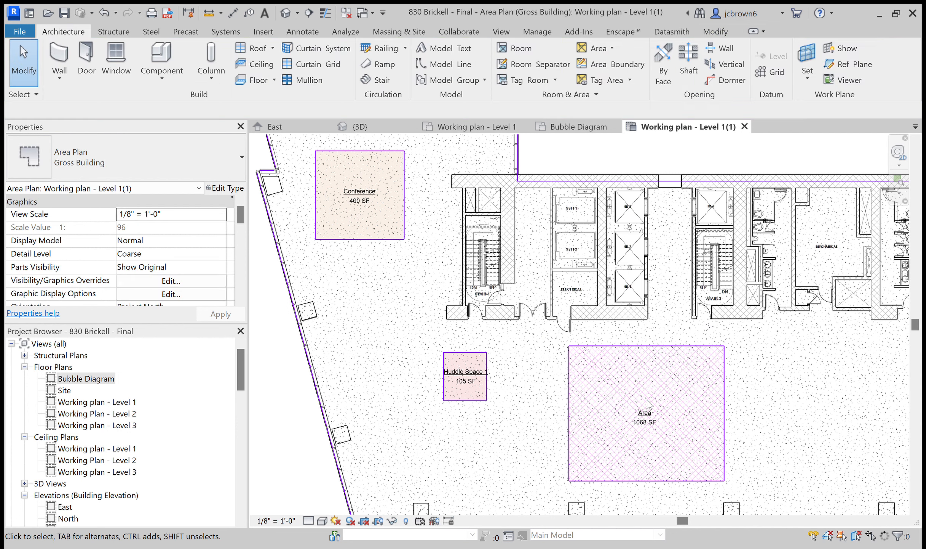
Rename the area in the large rectangle beside Huddle Space 1 as Cafe.
click(659, 400)
scroll(224, 272, down, 5)
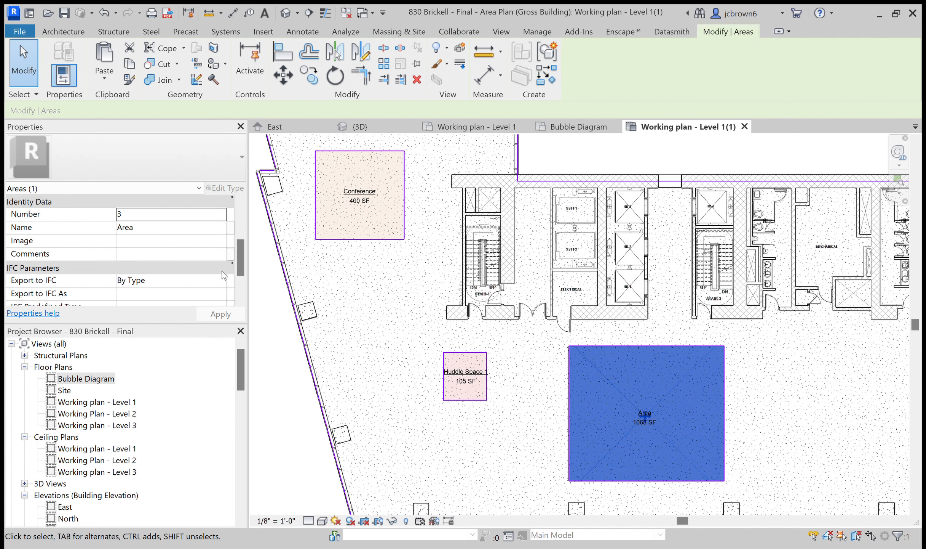
scroll(225, 262, up, 3)
click(220, 228)
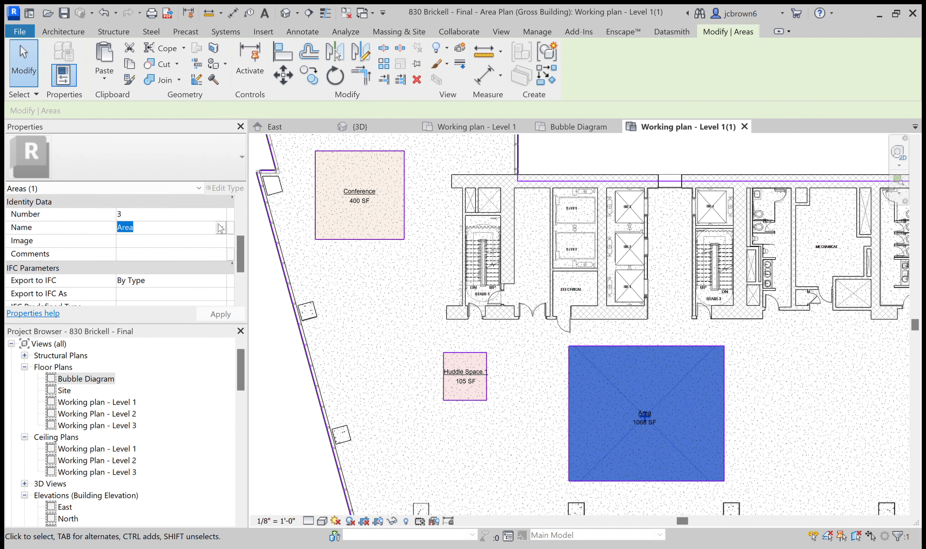
text(Cafe)
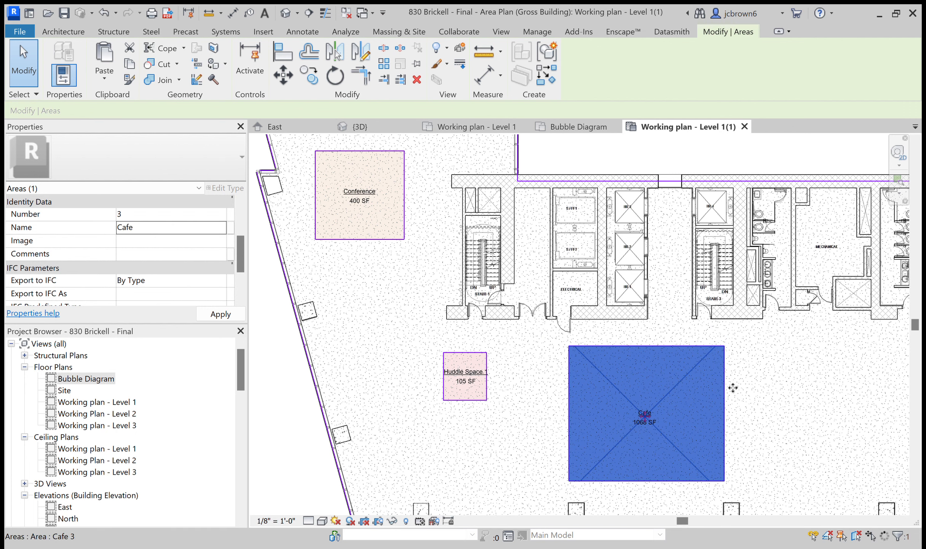
click(757, 407)
Draw a long, narrow rectangular area boundary inside the Cafe, along its upper edge and spanning most of its width.
middle_drag(744, 403, 587, 347)
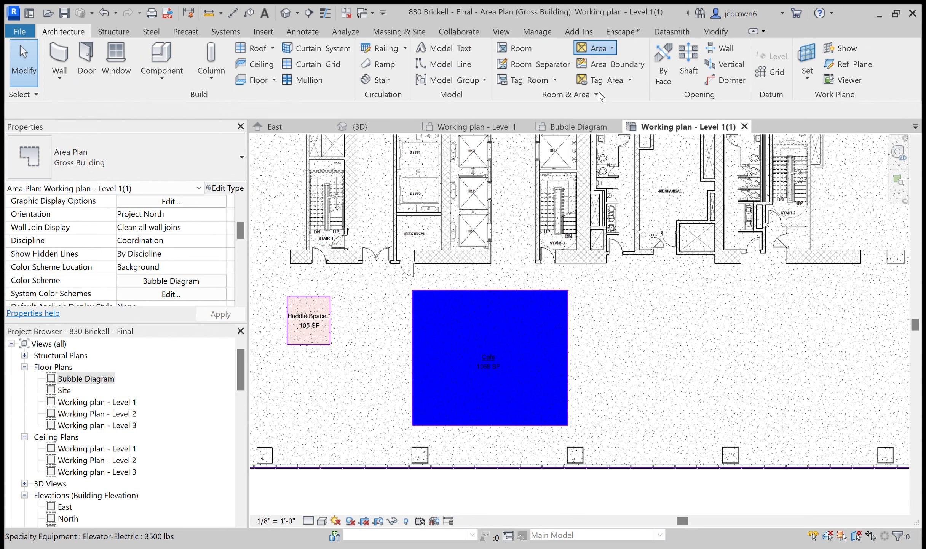
click(610, 64)
scroll(431, 299, up, 2)
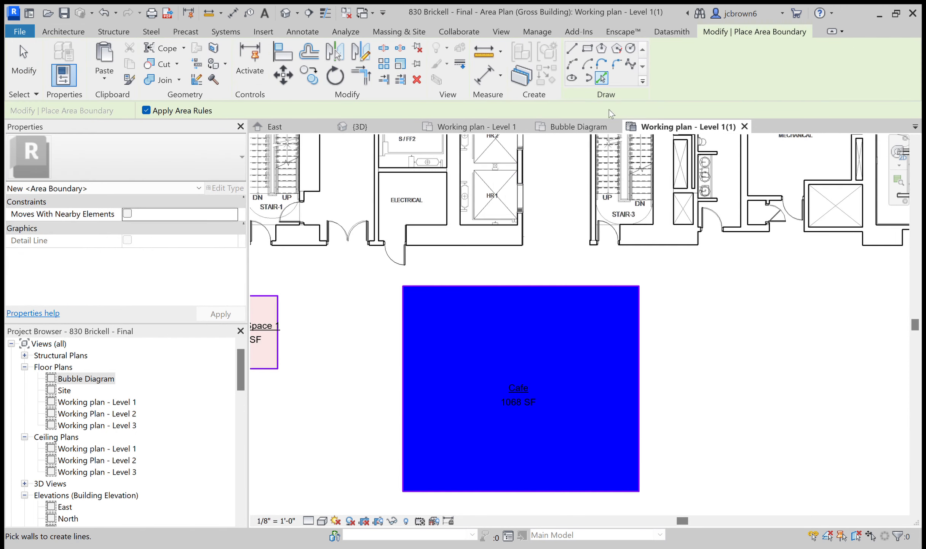
click(588, 48)
click(421, 300)
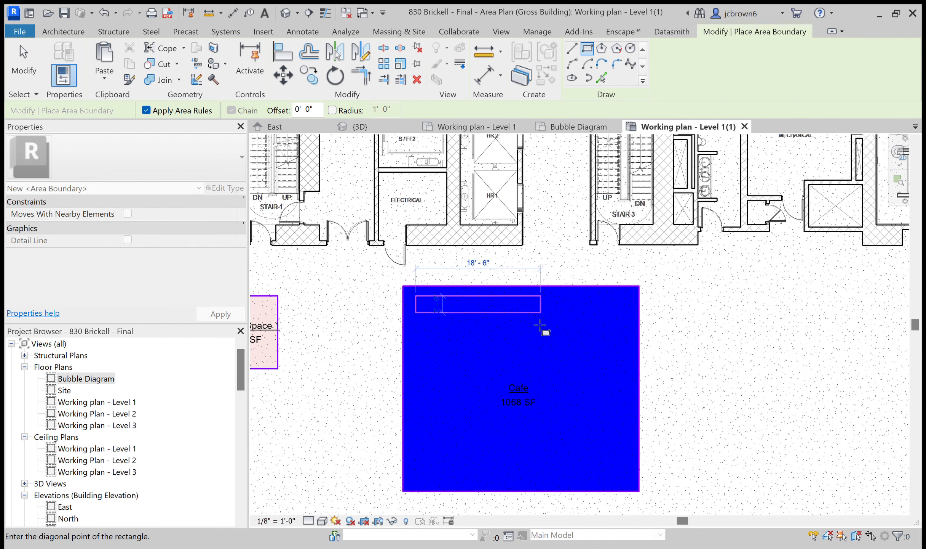
click(625, 345)
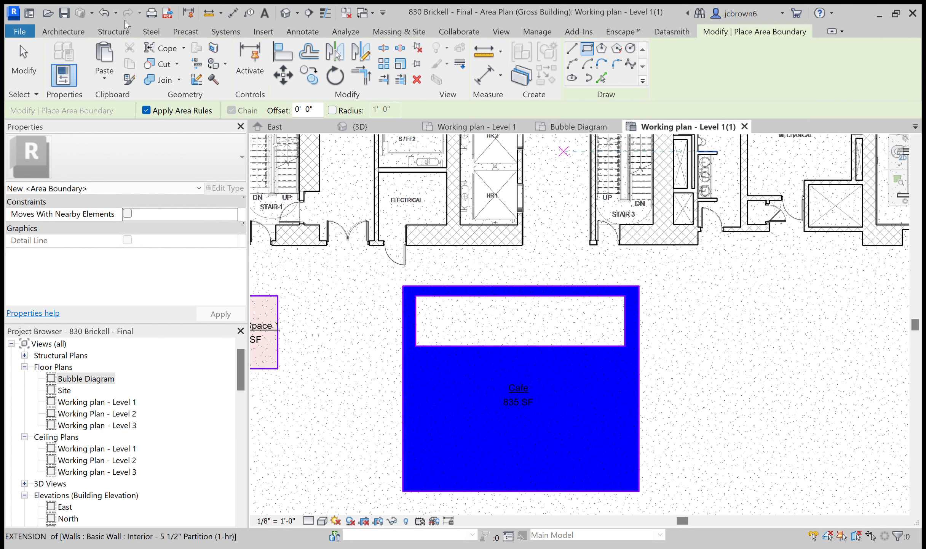
Place an area with its tag inside the long, narrow rectangular boundary along the Cafe's upper edge.
click(87, 32)
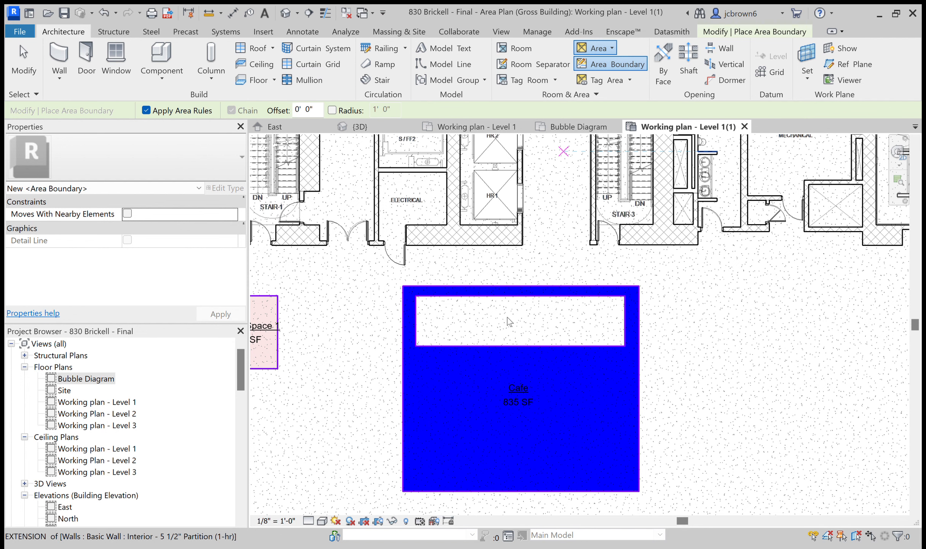
click(591, 48)
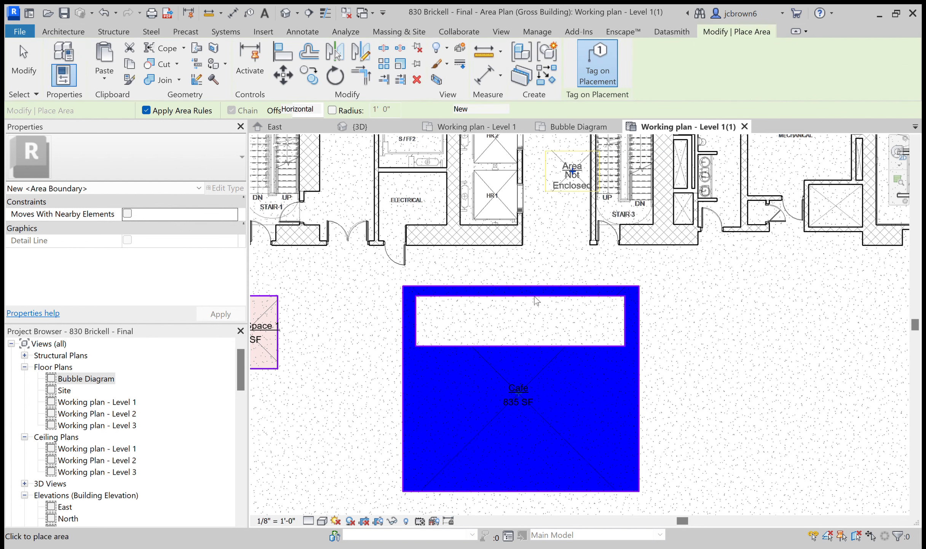
click(519, 321)
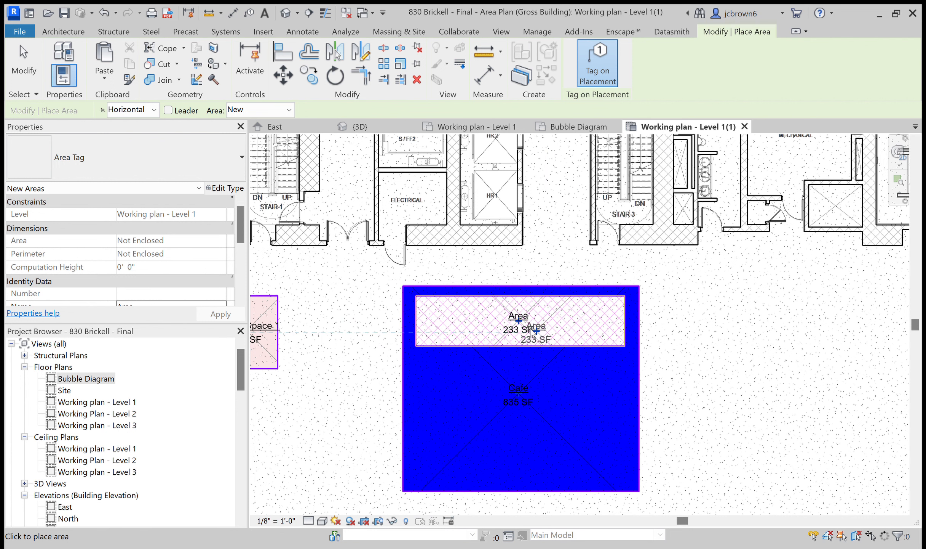
key(Escape)
key(Escape)
Rename the area in the narrow rectangle inside the Cafe as Booths.
click(538, 322)
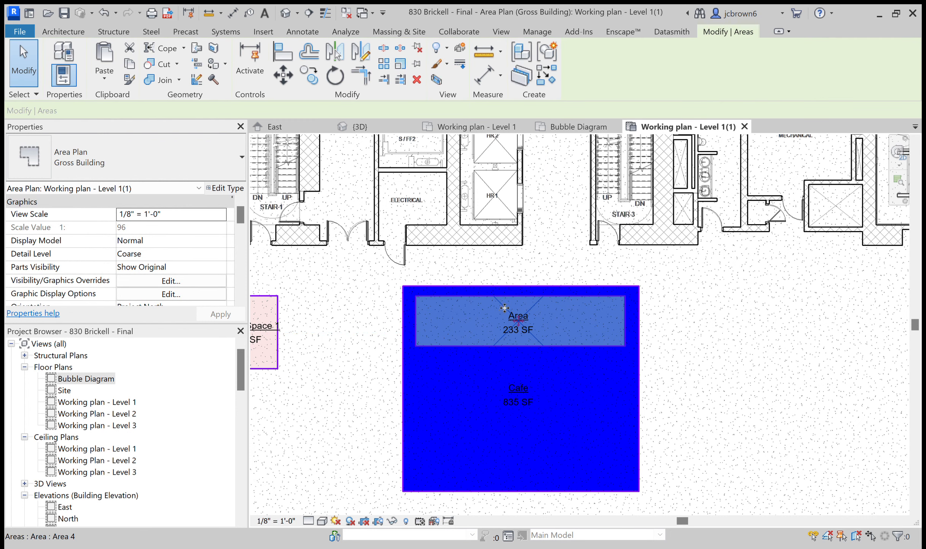
scroll(159, 286, down, 2)
click(220, 256)
text(Booths)
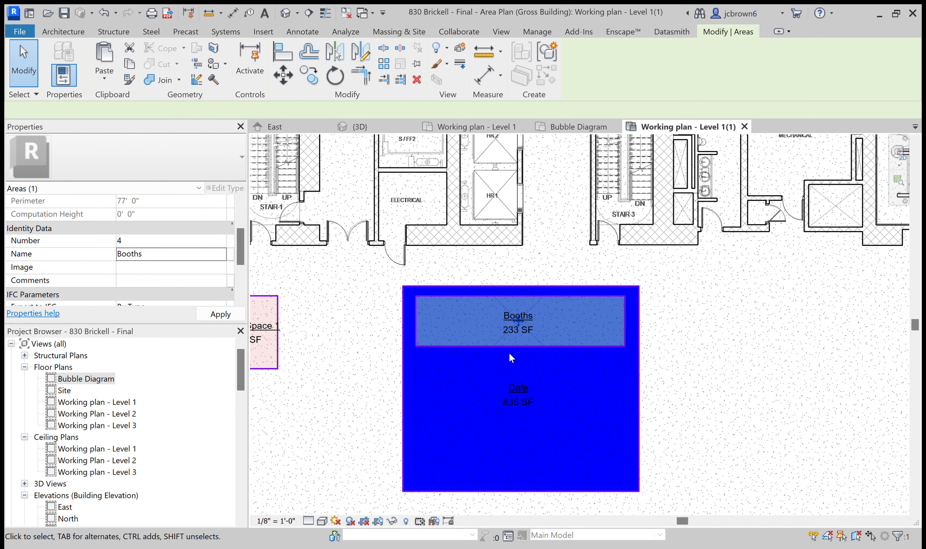
click(631, 357)
Compare the Working plan - Level 1 and Bubble Diagram floor plans, and return to the Working plan - Level 1(1) area plan to review its areas.
scroll(547, 419, down, 5)
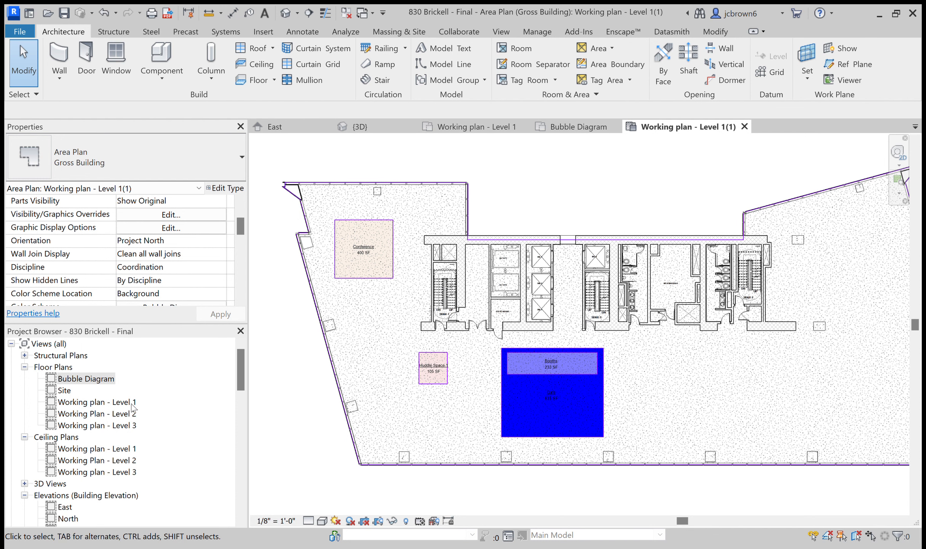
click(96, 377)
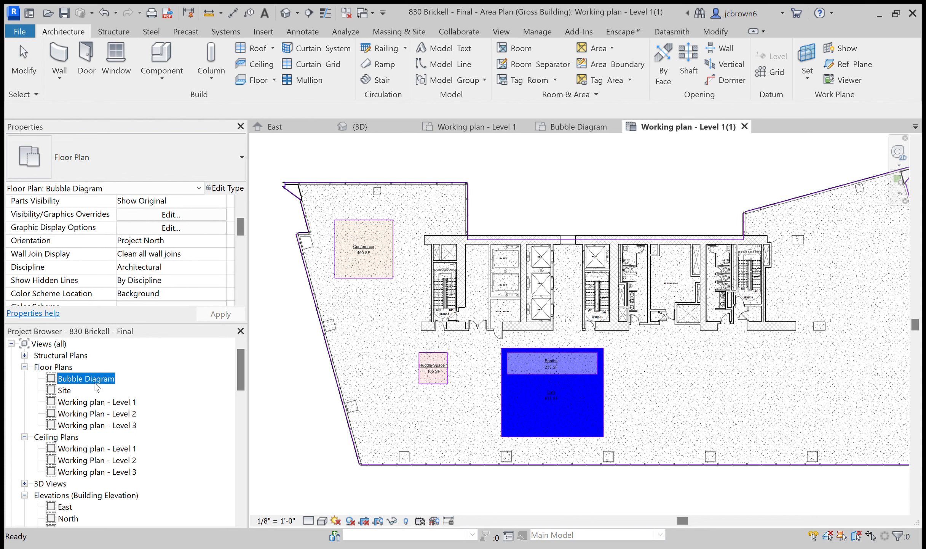
click(64, 403)
double_click(64, 402)
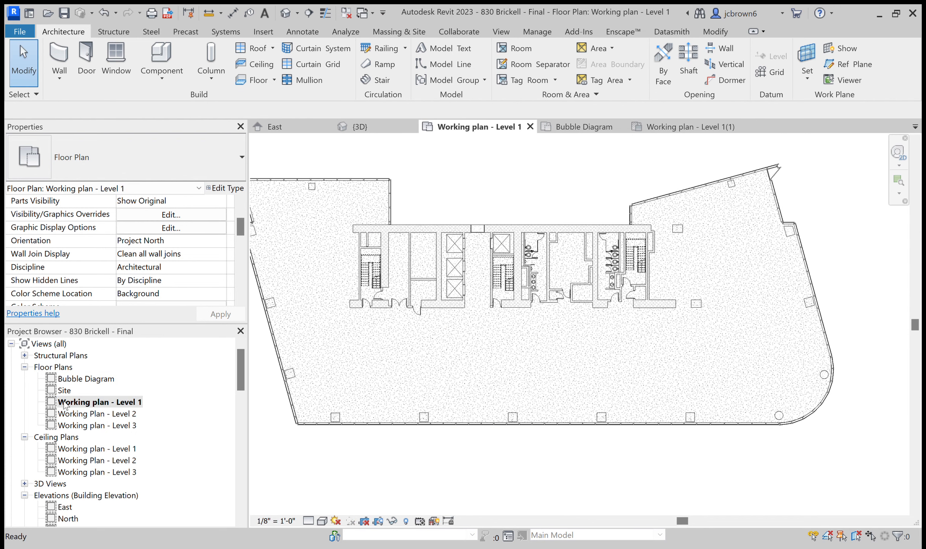
middle_drag(465, 370, 520, 385)
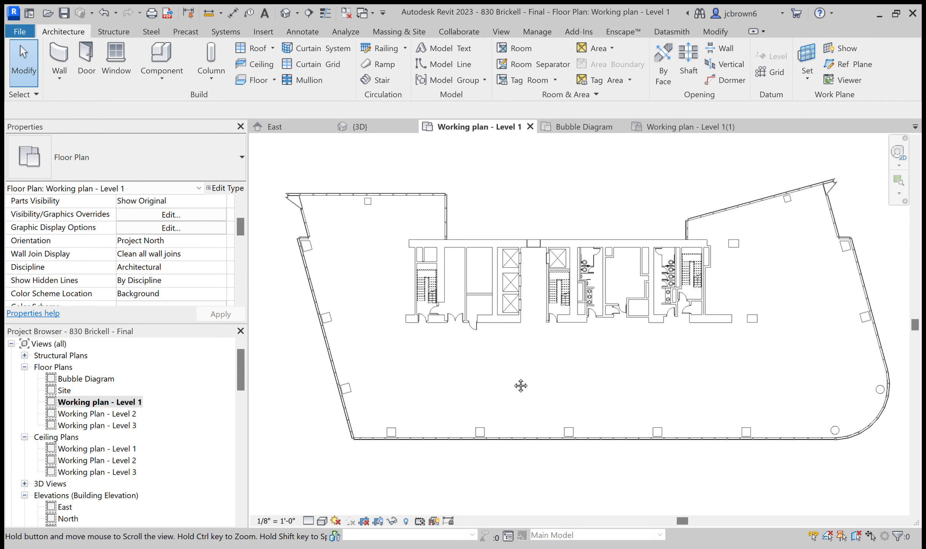
double_click(95, 380)
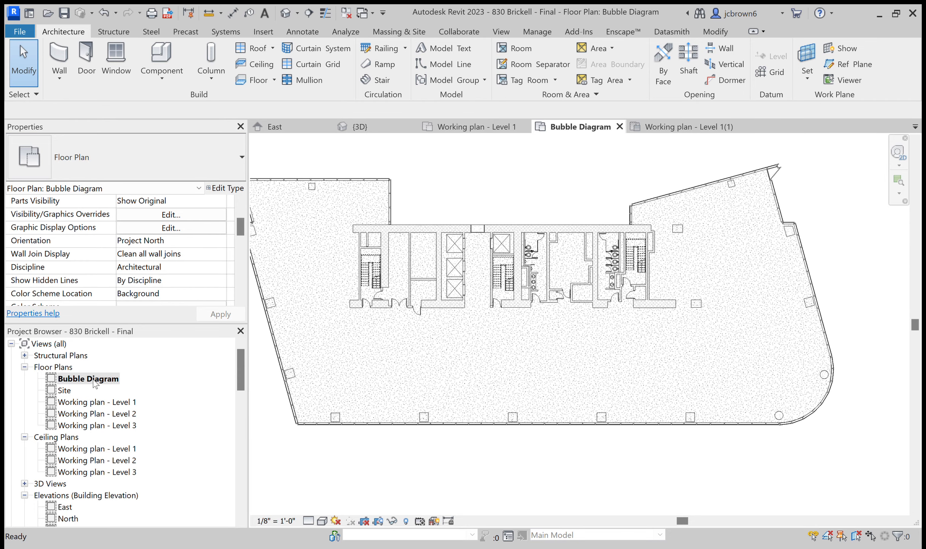
double_click(61, 403)
double_click(96, 380)
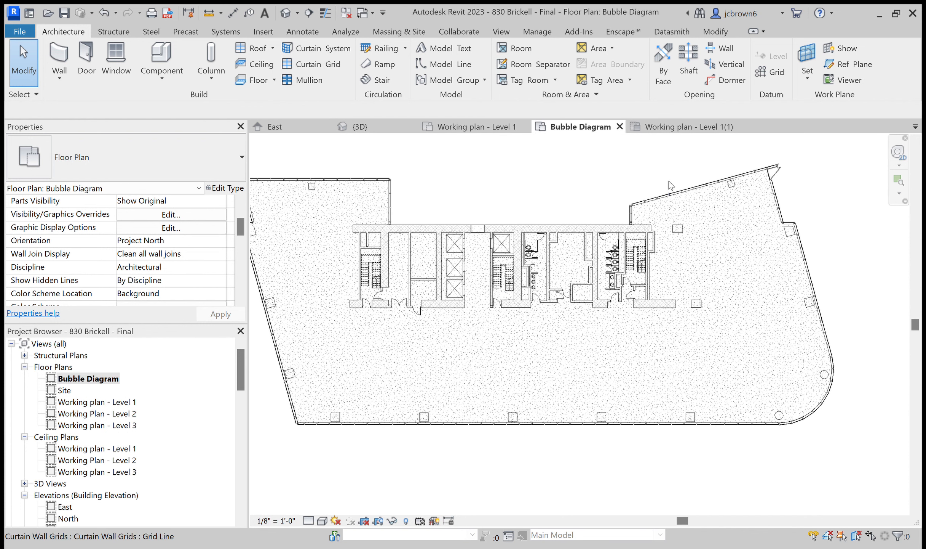
click(666, 127)
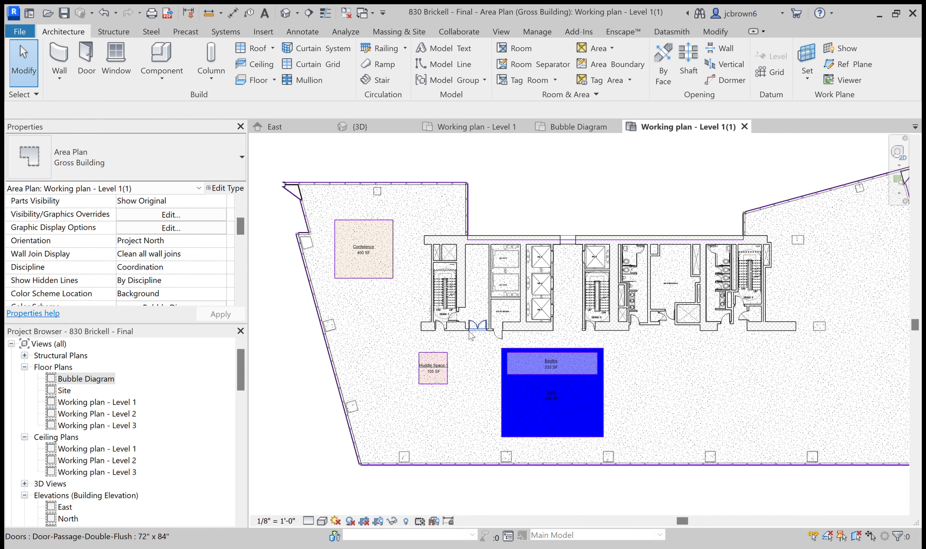
middle_drag(469, 342, 479, 338)
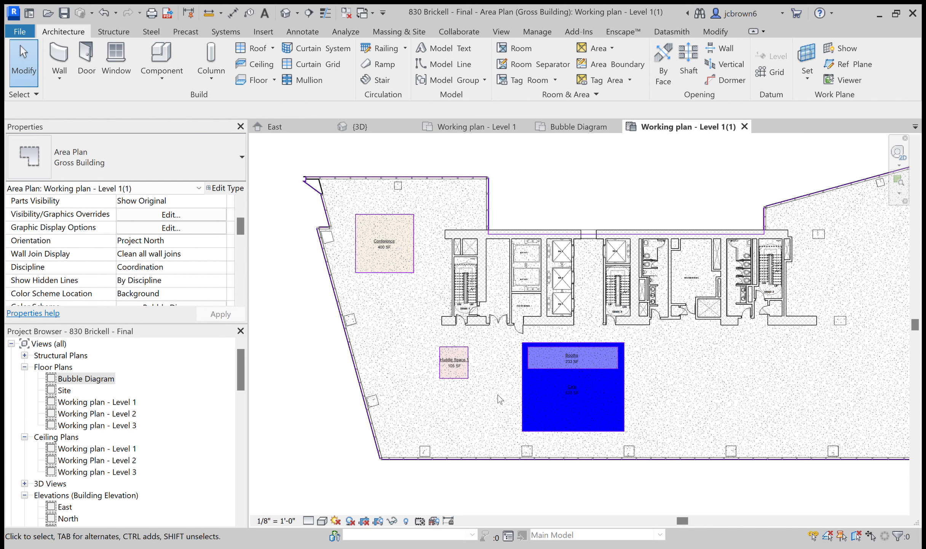
middle_drag(718, 368, 680, 376)
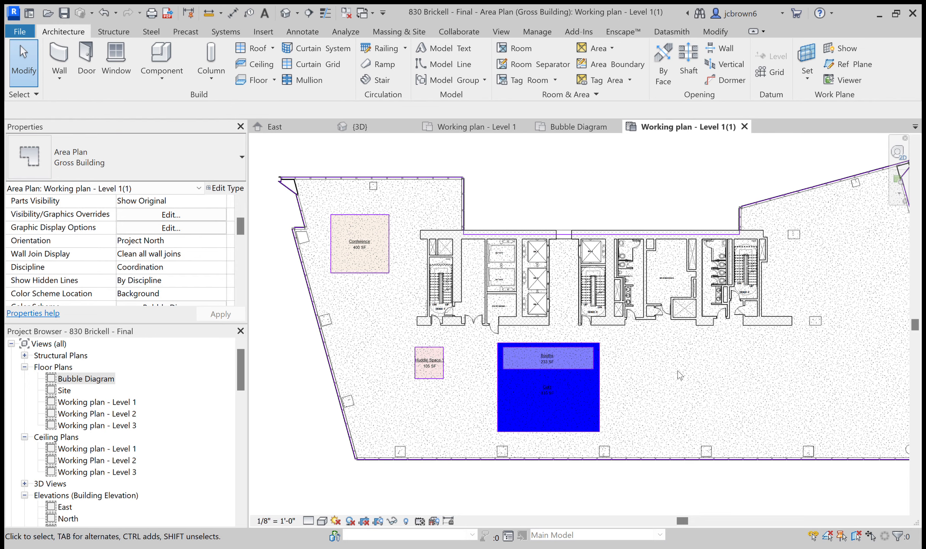